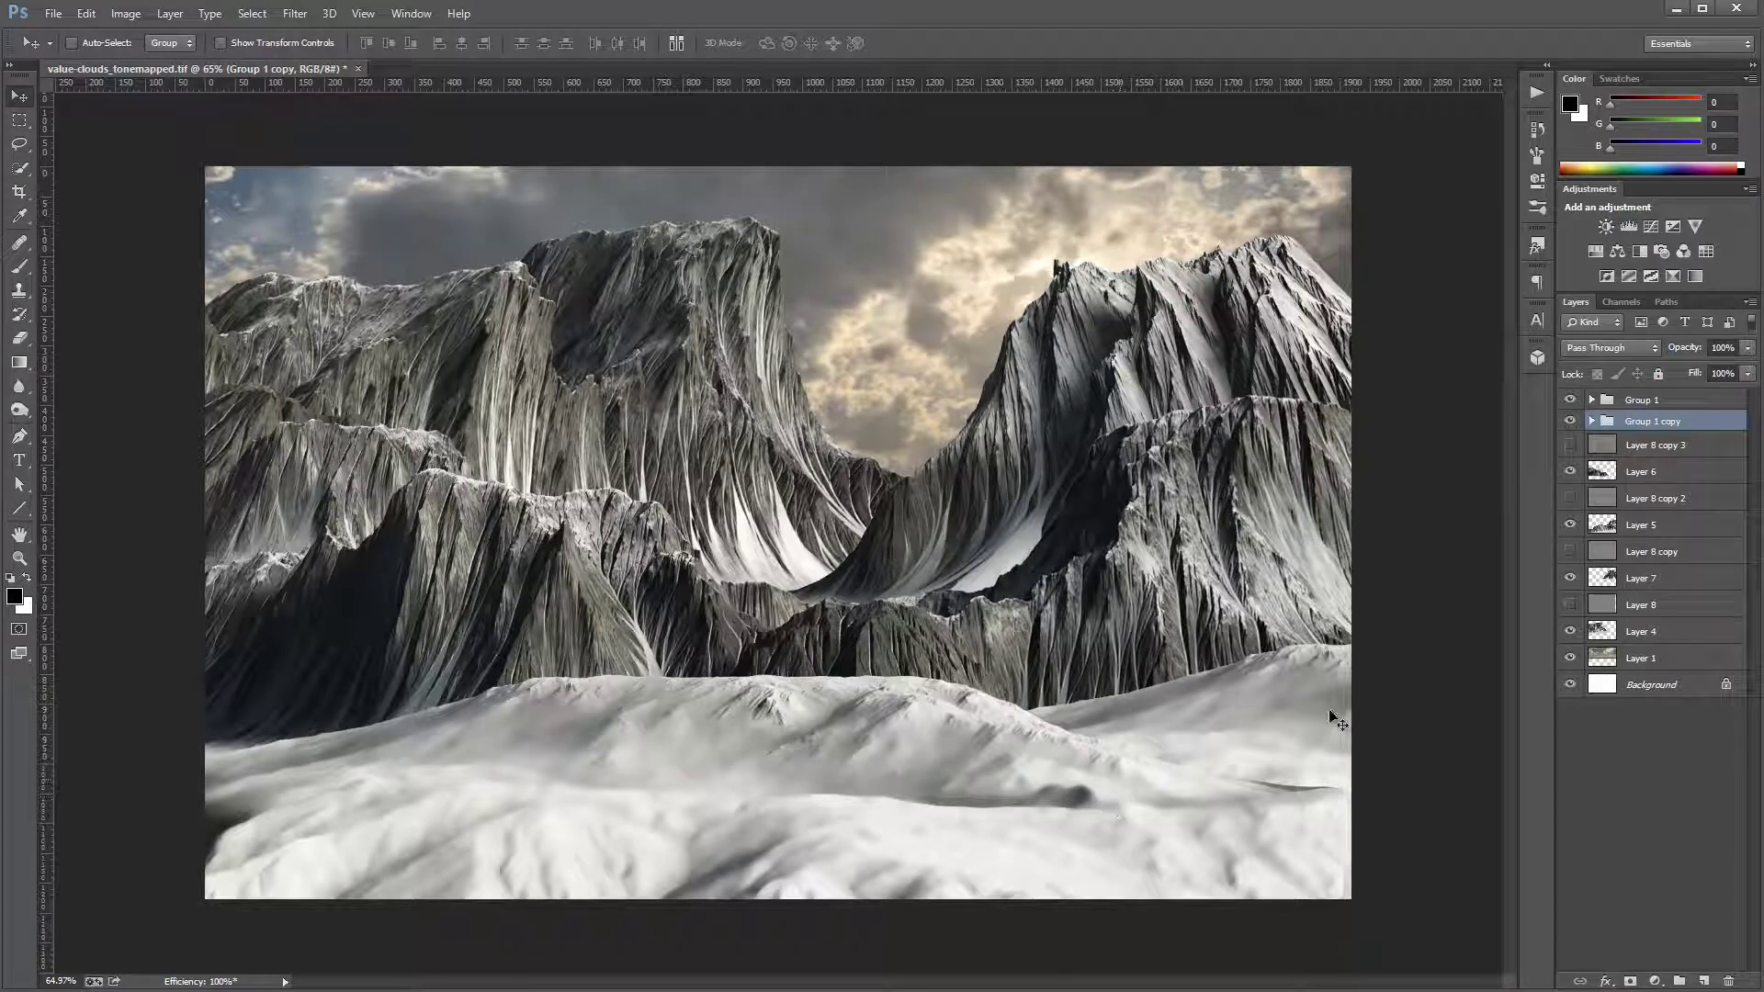
Step: Shift the Group 1 foreground snow slightly to the right to cover the picture's edge, and select Group 1 copy
click(1672, 402)
mouse_move(1000, 790)
mouse_down()
mouse_move(1032, 796)
mouse_move(1016, 793)
mouse_up()
mouse_move(1286, 682)
mouse_down()
mouse_move(1248, 675)
mouse_move(1288, 675)
mouse_up()
click(1671, 428)
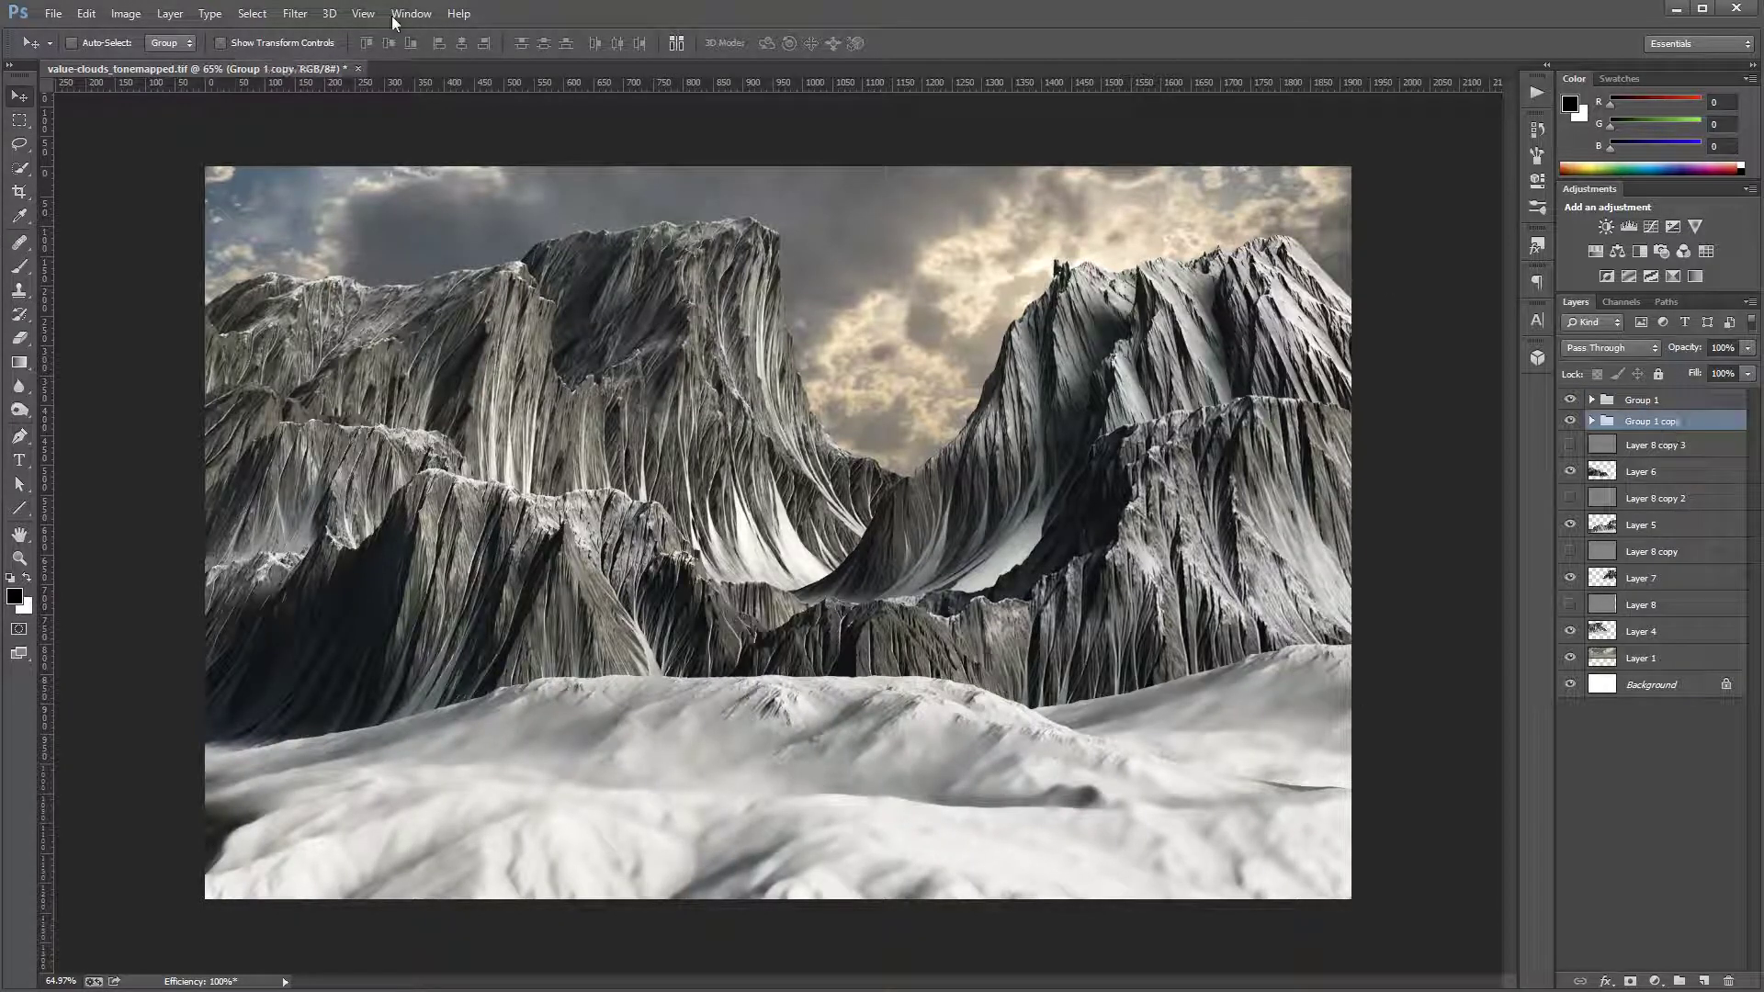
Step: Transform Group 1 copy so its snow slope rises more steeply toward the picture's right edge
click(87, 14)
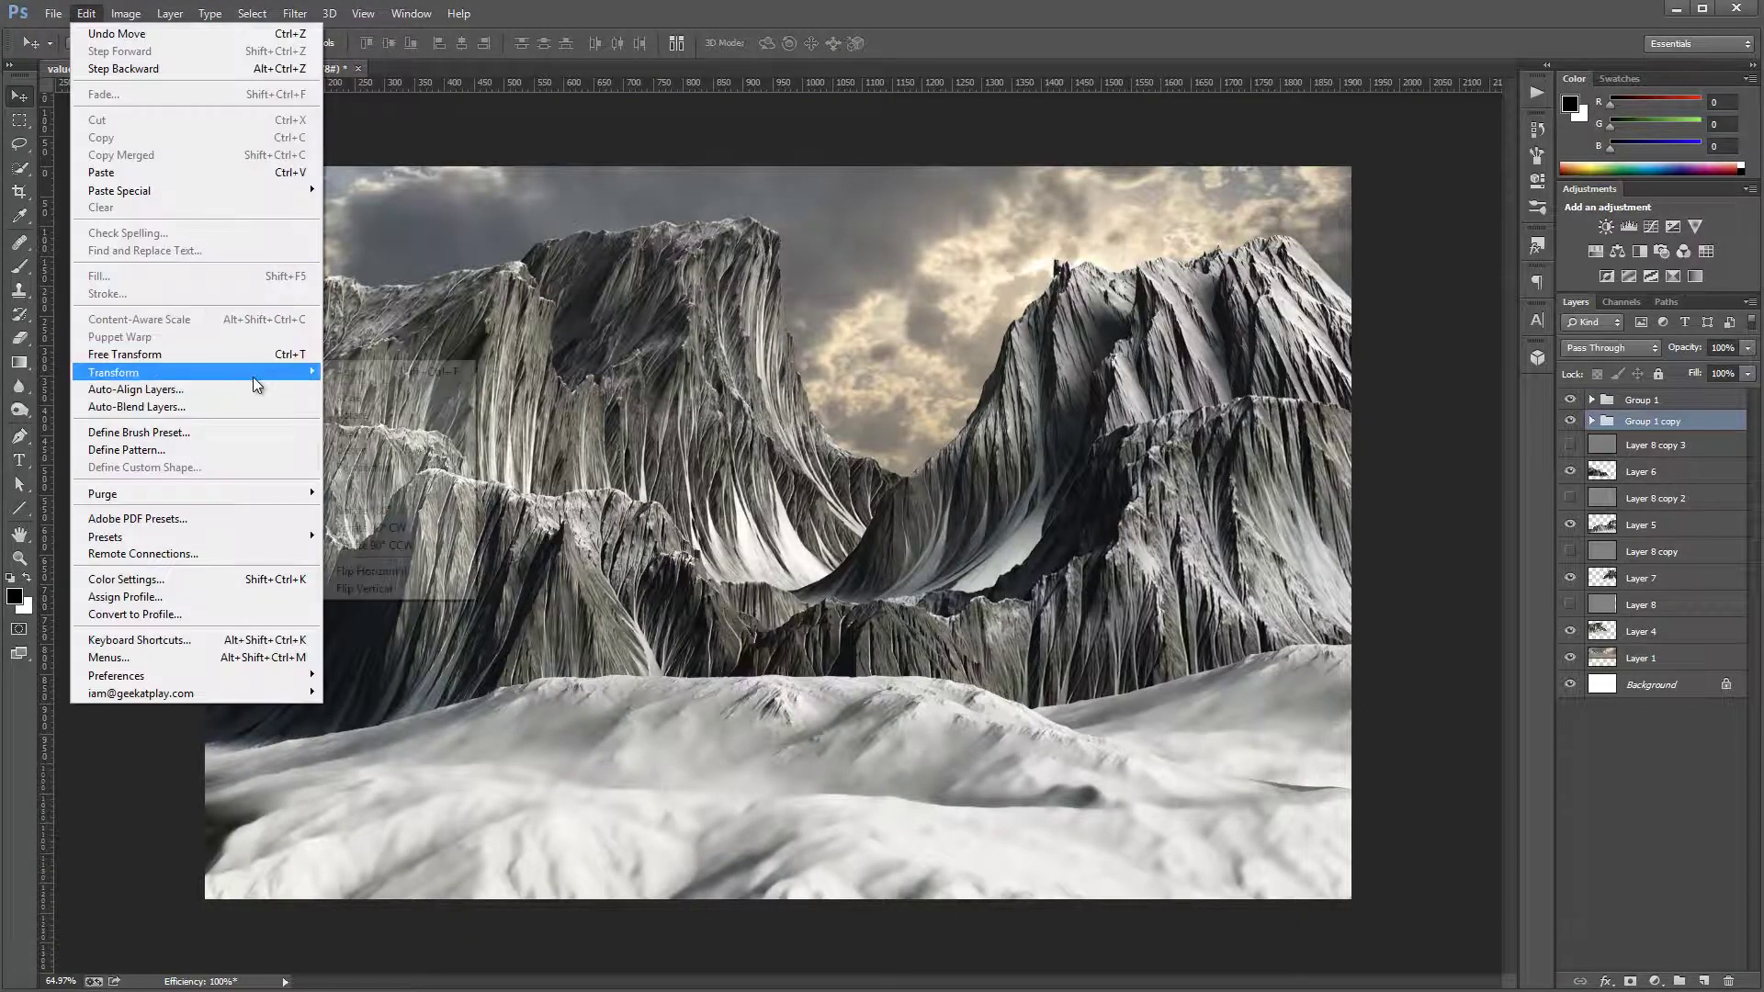
mouse_move(288, 374)
click(415, 427)
drag(893, 819, 992, 914)
drag(1346, 599, 1305, 597)
drag(893, 946, 1019, 948)
drag(1349, 580, 1324, 554)
key(Return)
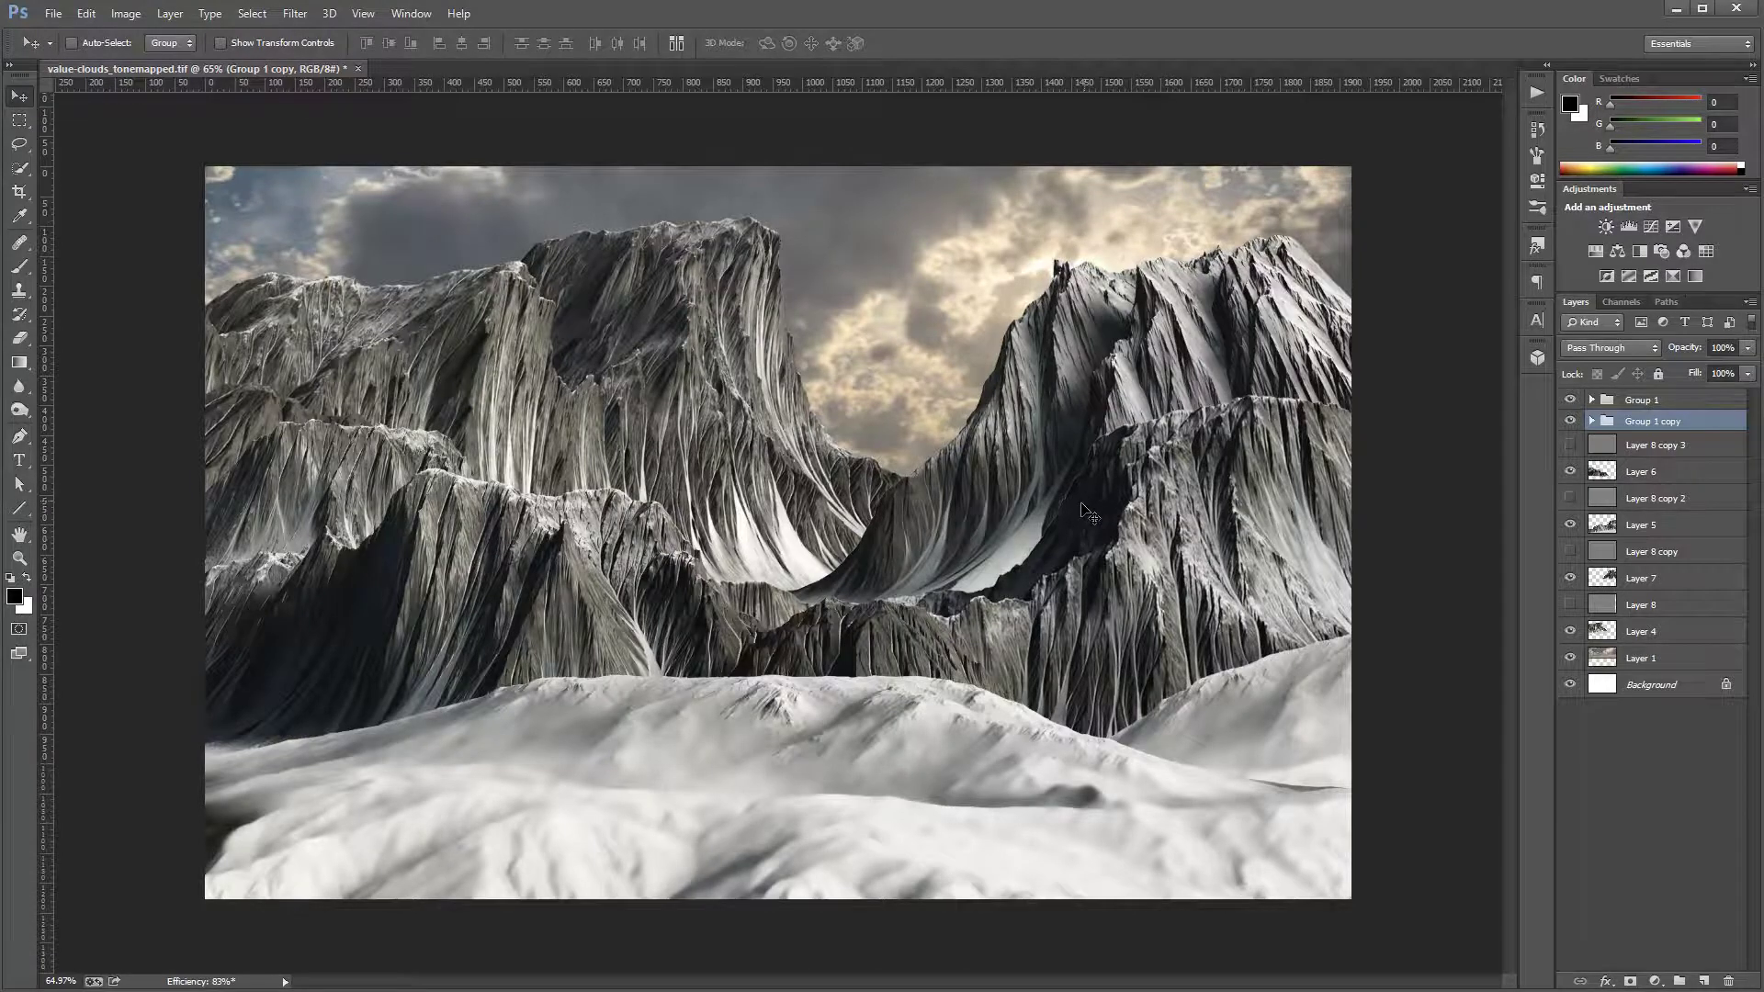
Step: Check Layer 7's visibility to find which layer holds the dark ridge's light edge, and select Layer 5
scroll(1075, 510, up, 5)
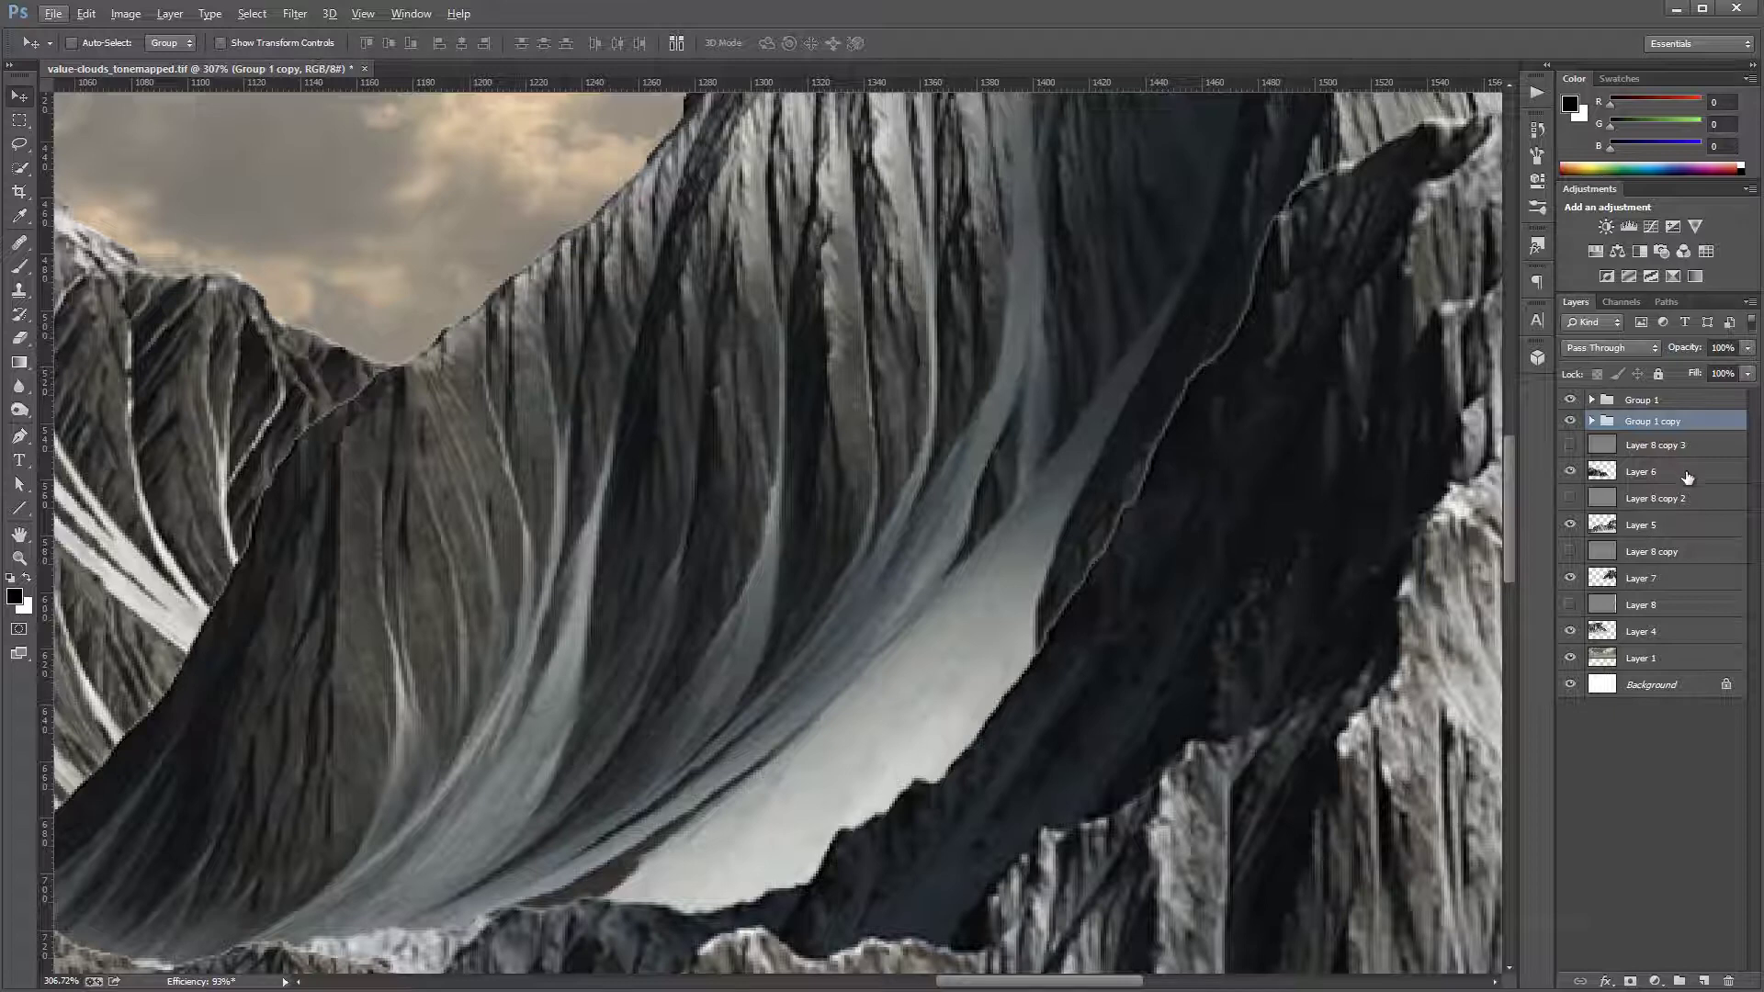
click(1651, 577)
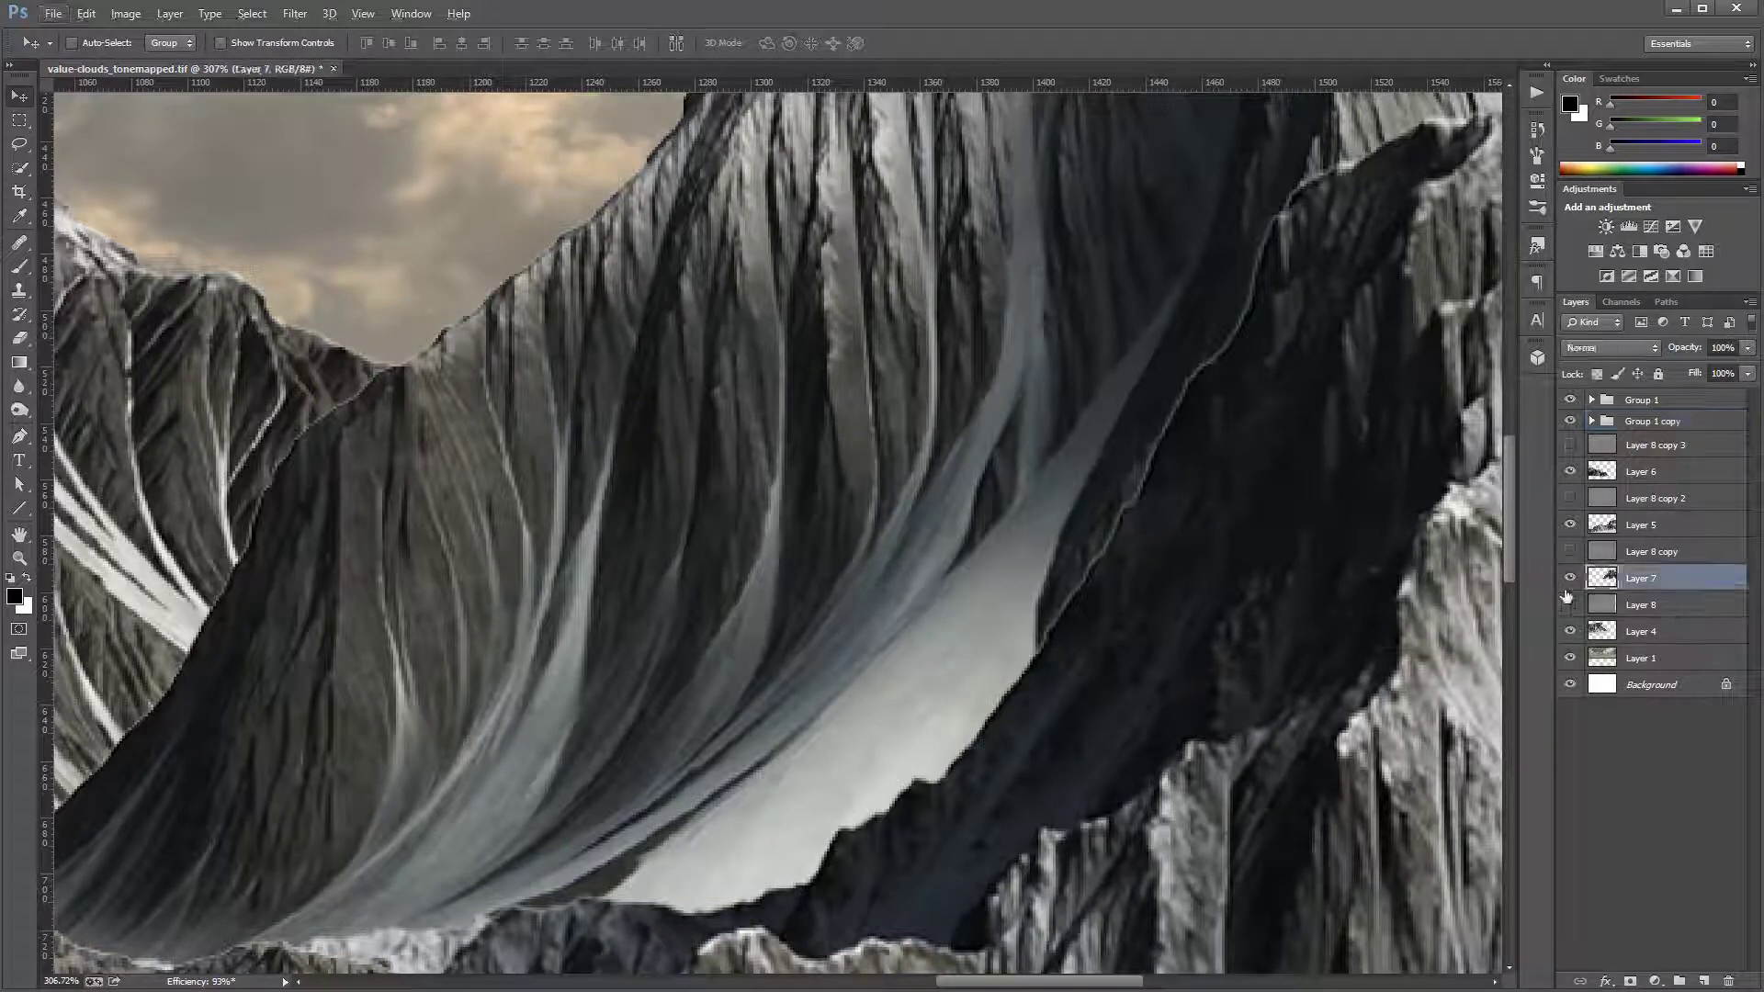
click(1570, 577)
click(1571, 576)
click(1657, 480)
click(1645, 525)
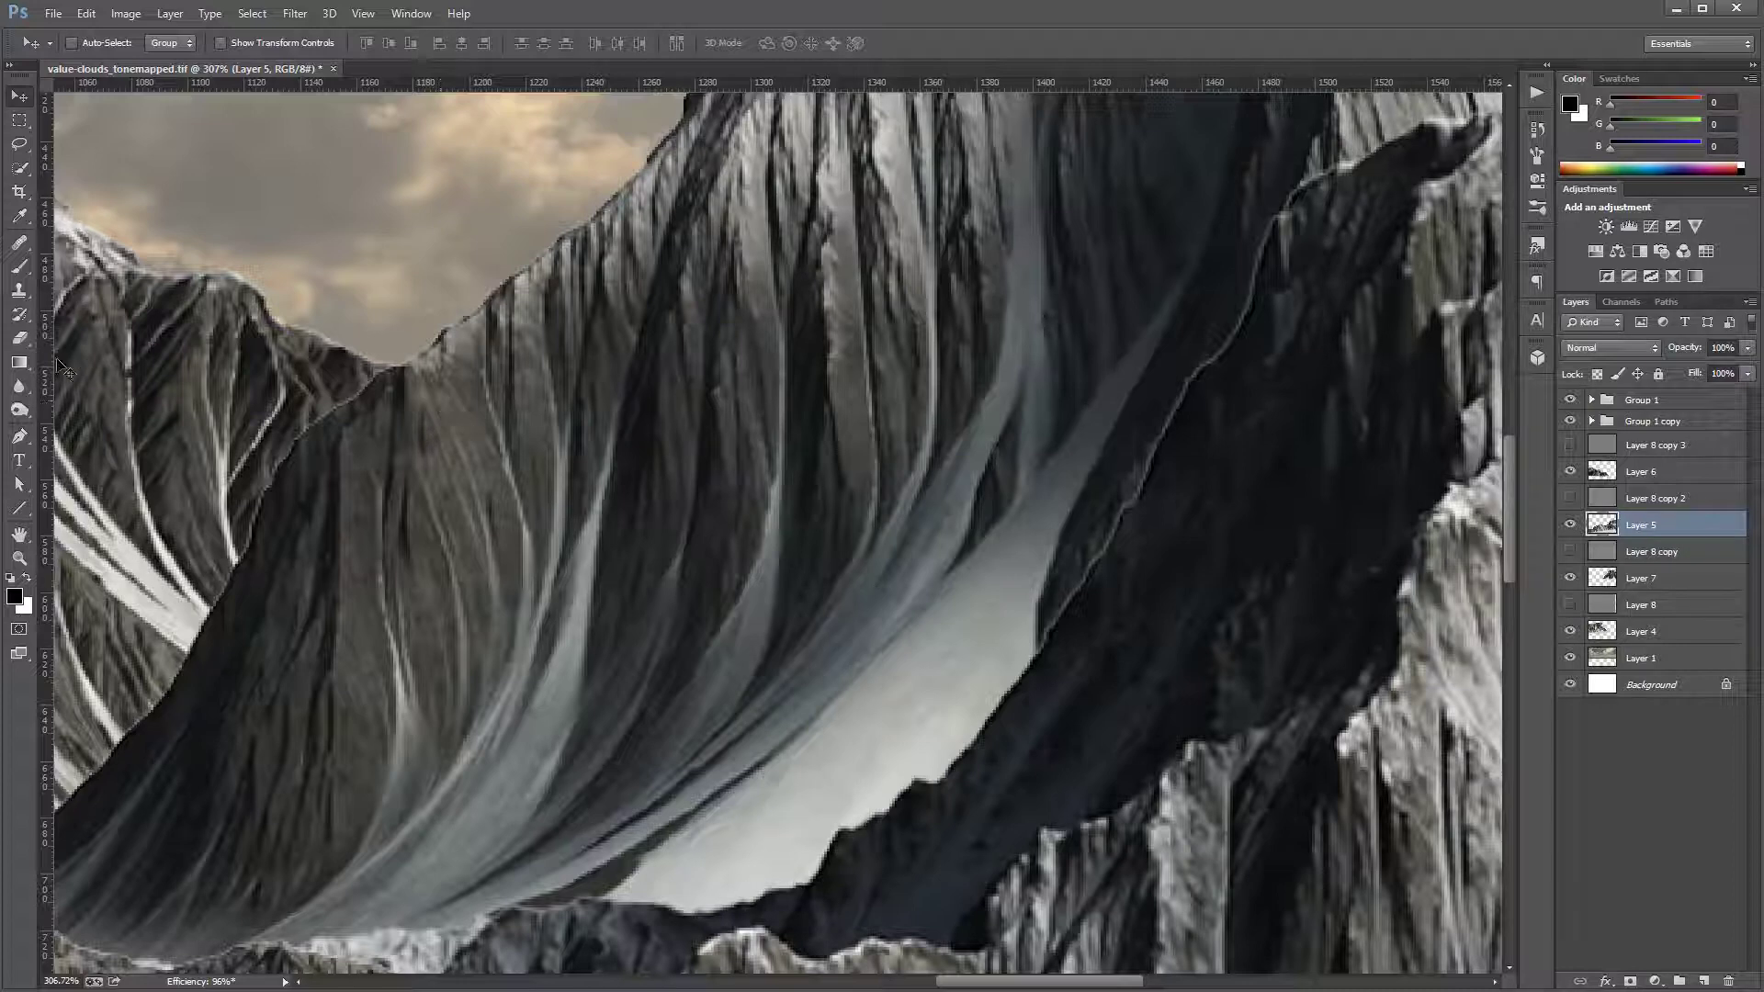
Step: Soften the light outline along the lower dark ridge on Layer 5 with the Blur tool, raising its strength to 90%
click(18, 386)
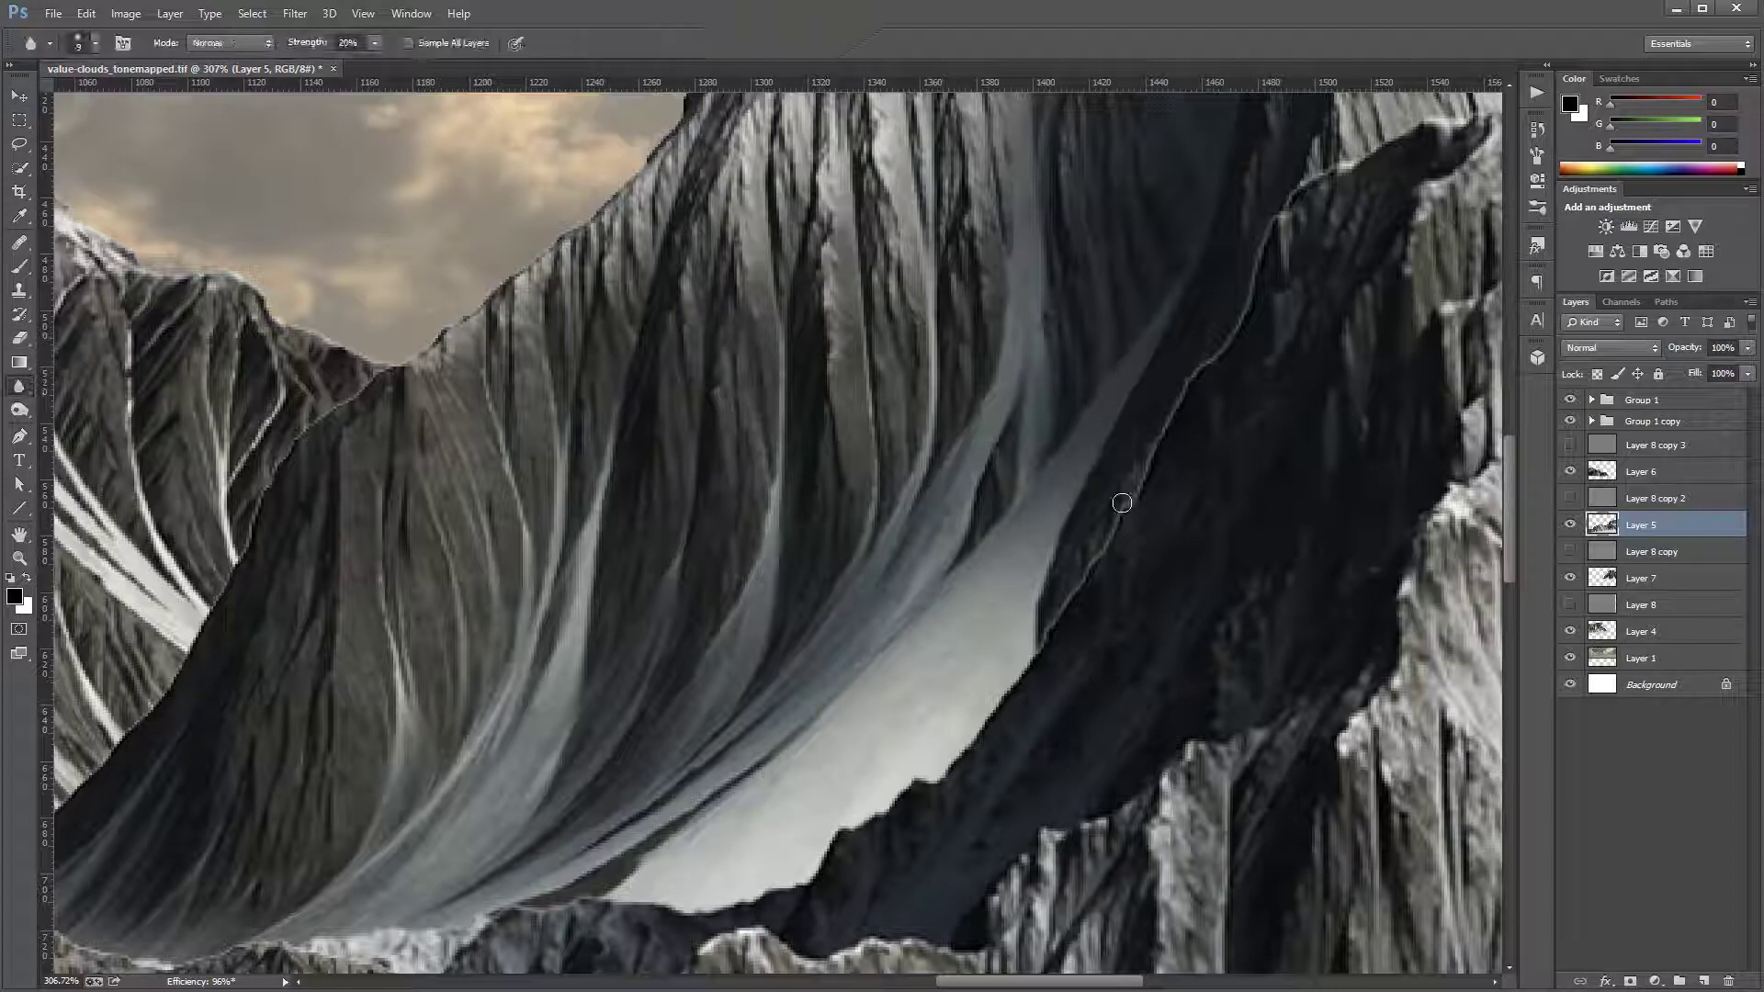
scroll(1062, 609, up, 2)
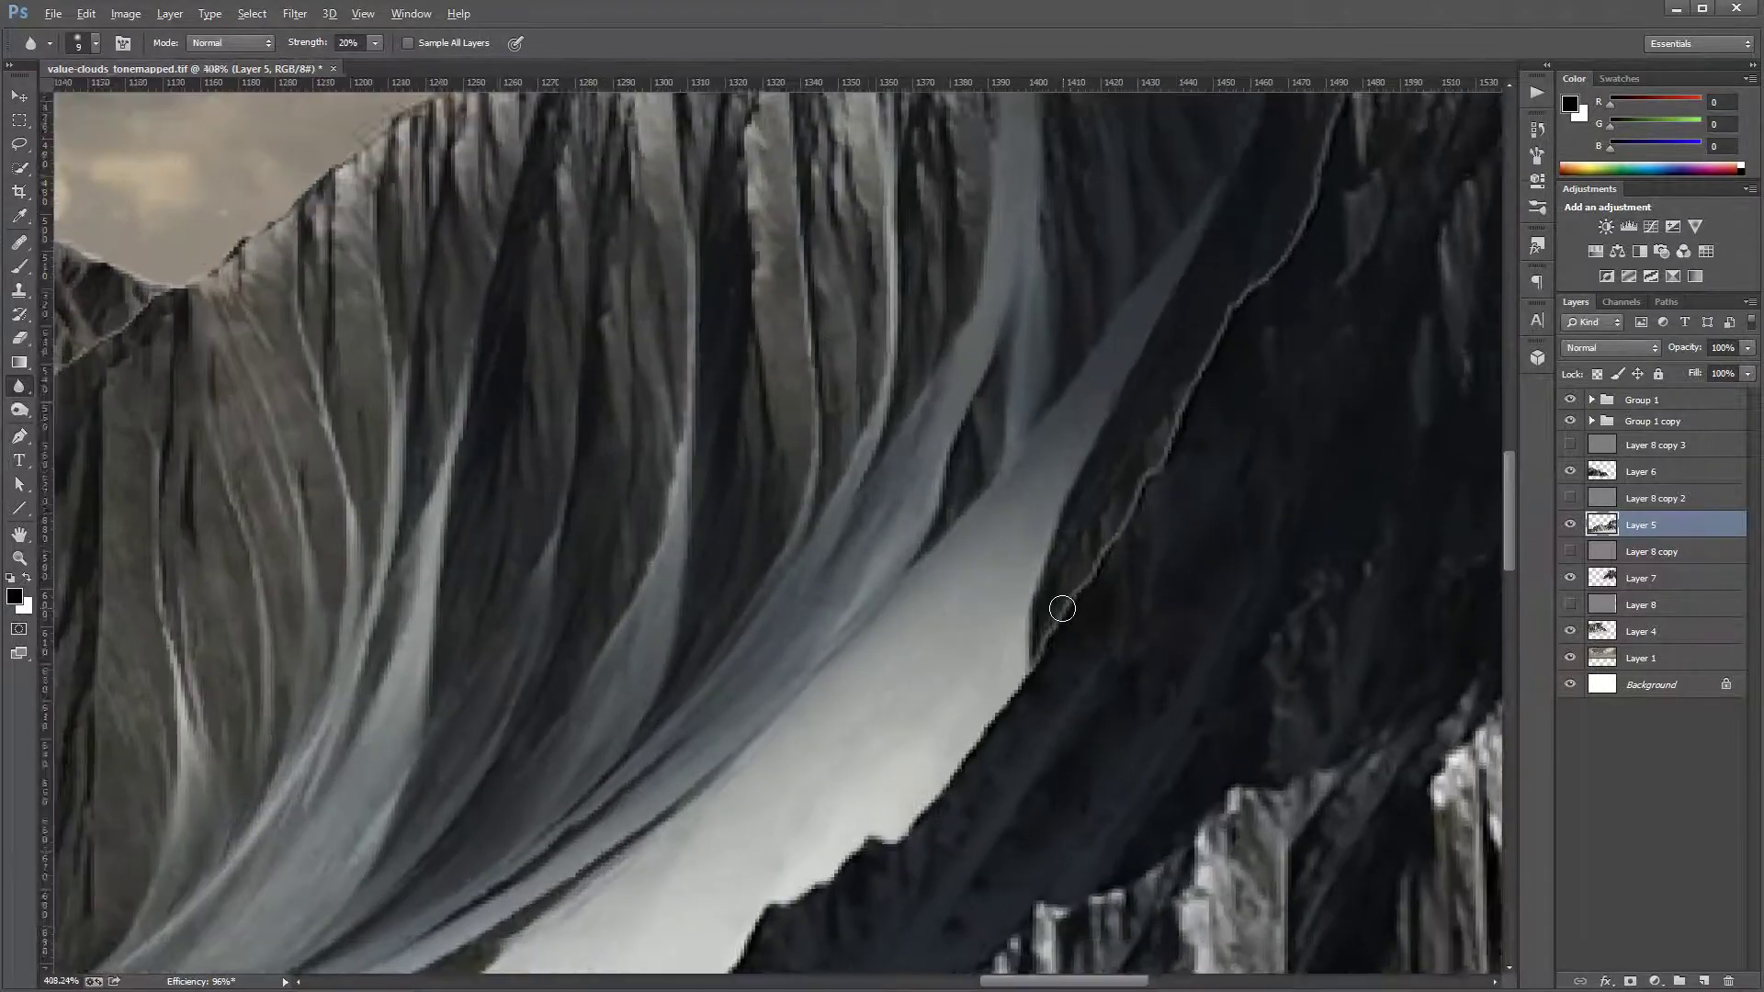
drag(1102, 562, 1123, 517)
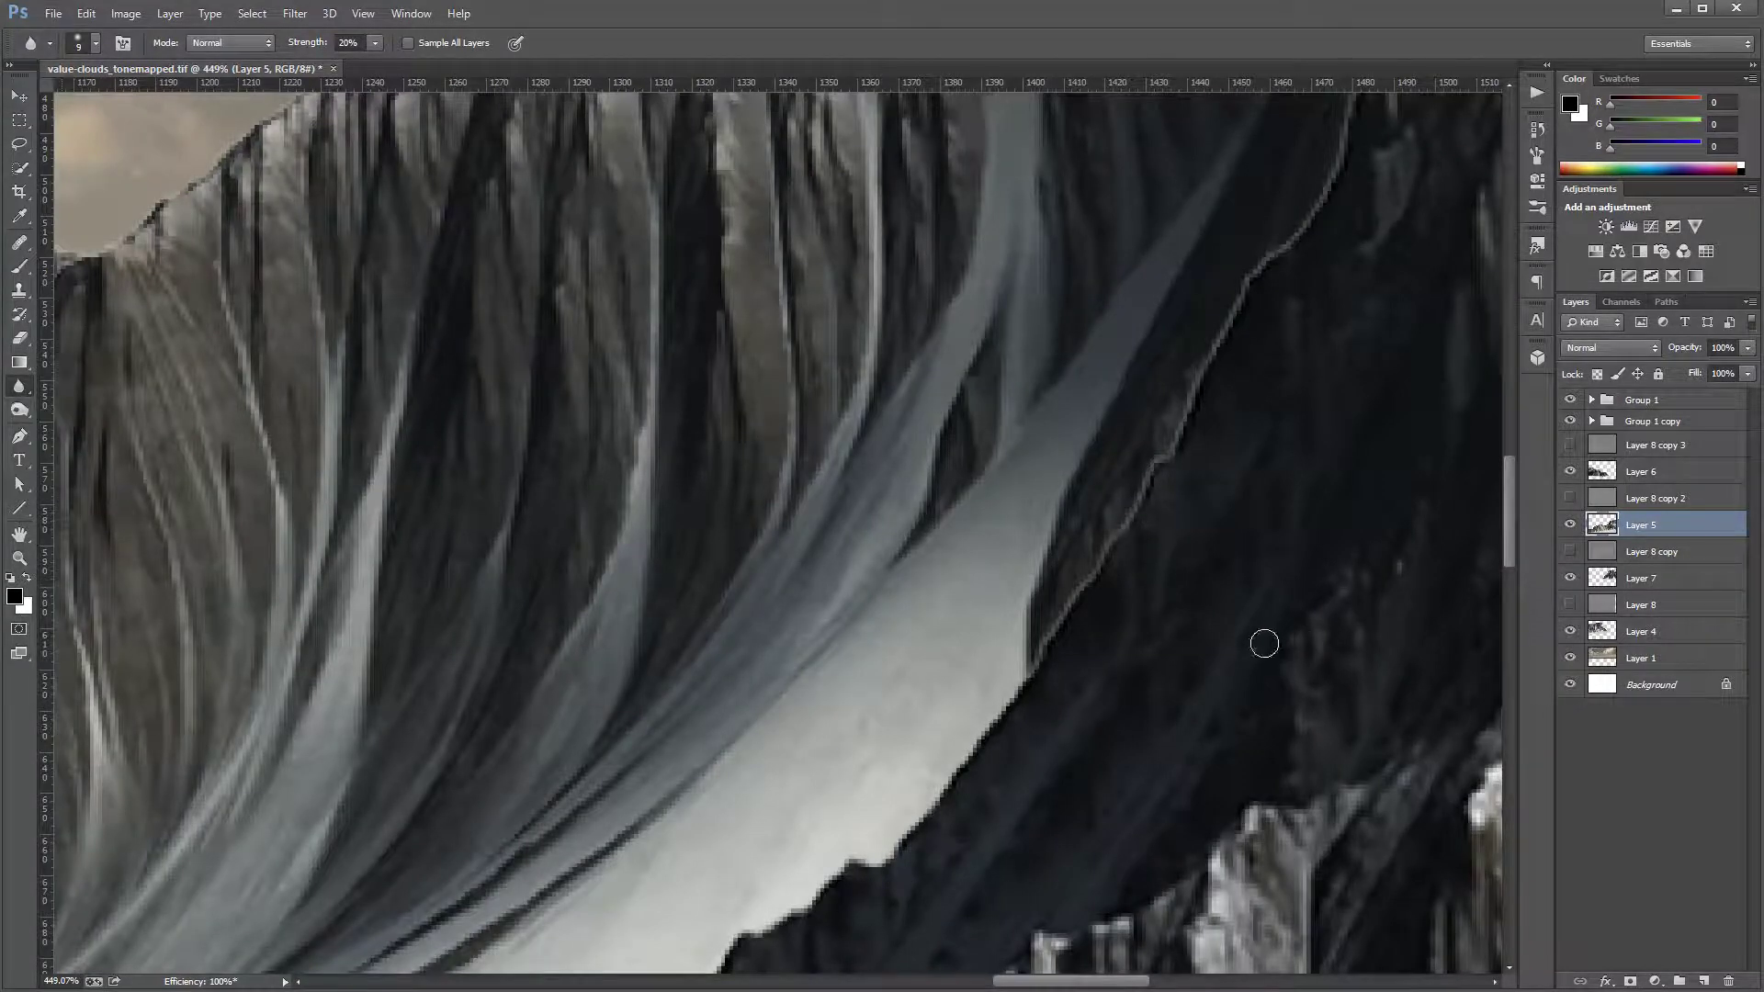
mouse_move(1218, 488)
mouse_down()
mouse_move(1182, 440)
mouse_move(1146, 470)
mouse_move(1032, 676)
mouse_move(1017, 669)
mouse_move(920, 822)
mouse_move(881, 853)
mouse_move(813, 864)
mouse_up()
mouse_move(1193, 410)
mouse_down()
mouse_move(1232, 277)
mouse_move(1184, 404)
mouse_move(1241, 273)
mouse_move(1232, 295)
mouse_move(1266, 246)
mouse_move(1328, 214)
mouse_move(1302, 214)
mouse_move(1259, 258)
mouse_move(1188, 410)
mouse_move(1398, 260)
mouse_move(1195, 506)
mouse_move(1038, 632)
mouse_up()
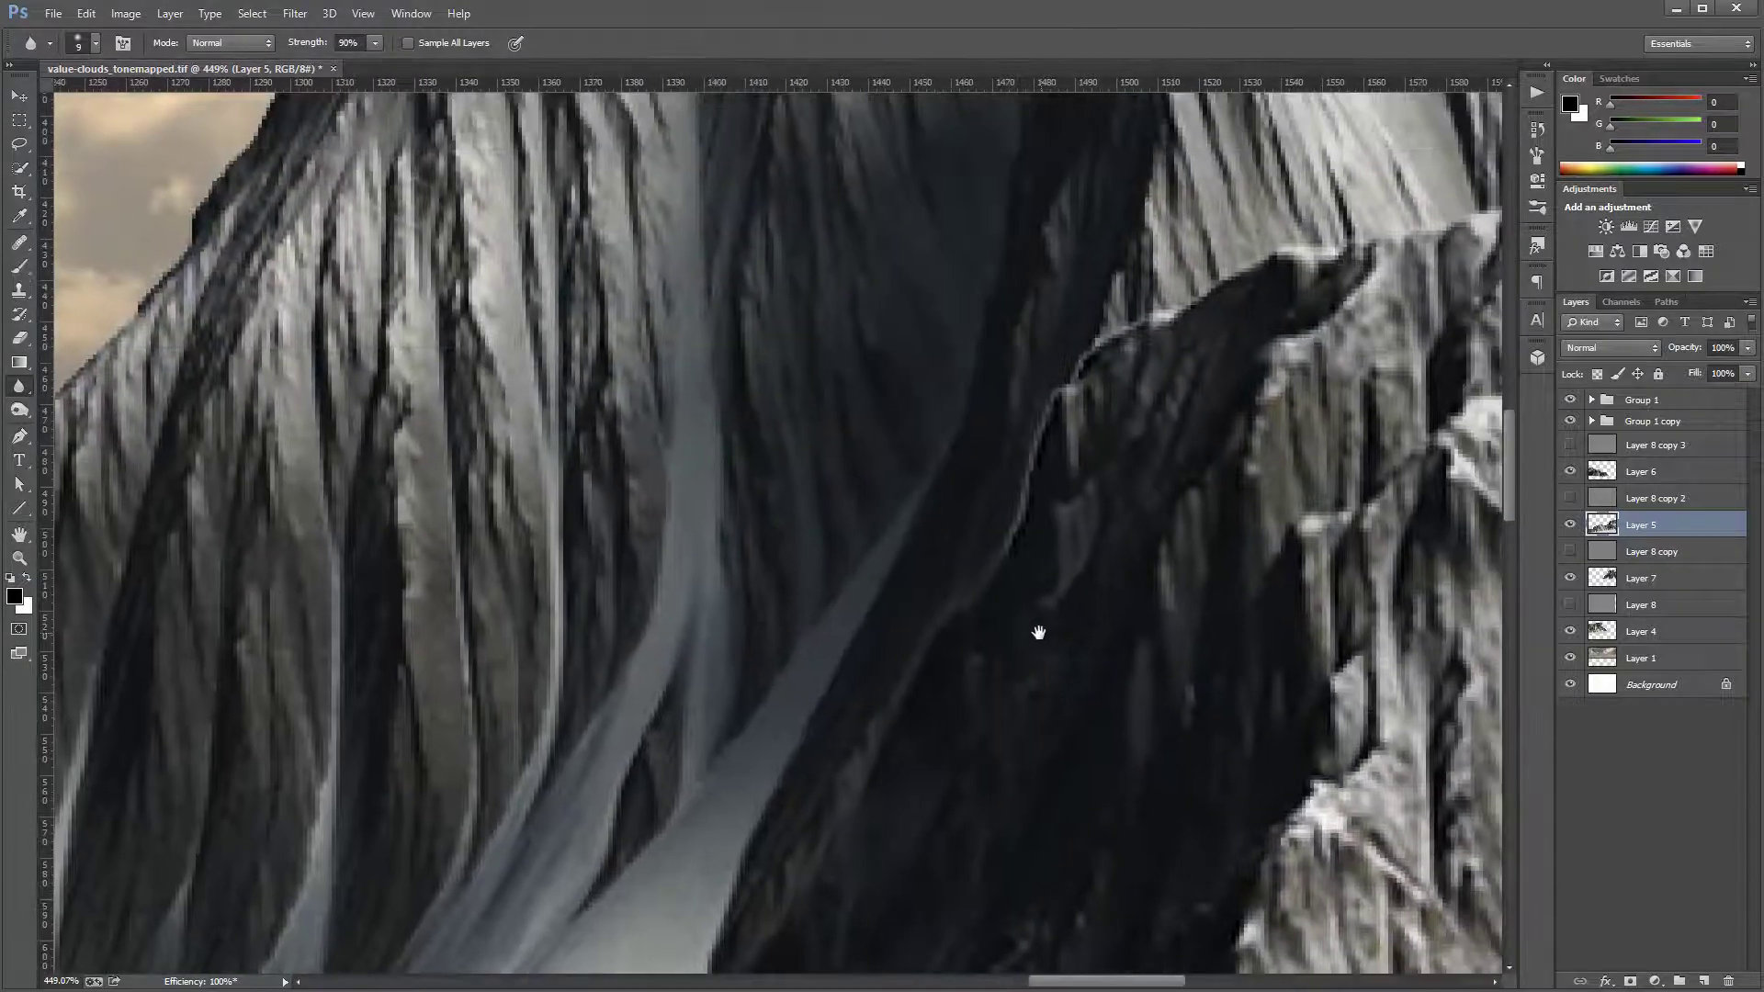
Step: Blur the rest of Layer 5's ridge line, from the dark slope up to the picture's right edge
mouse_move(997, 567)
mouse_down()
mouse_move(1046, 373)
mouse_move(1013, 520)
mouse_move(994, 519)
mouse_move(1122, 363)
mouse_move(1073, 376)
mouse_move(1088, 349)
mouse_move(1243, 266)
mouse_up()
mouse_move(1433, 229)
mouse_down()
mouse_move(1056, 465)
mouse_move(843, 439)
mouse_move(988, 386)
mouse_move(1314, 316)
mouse_up()
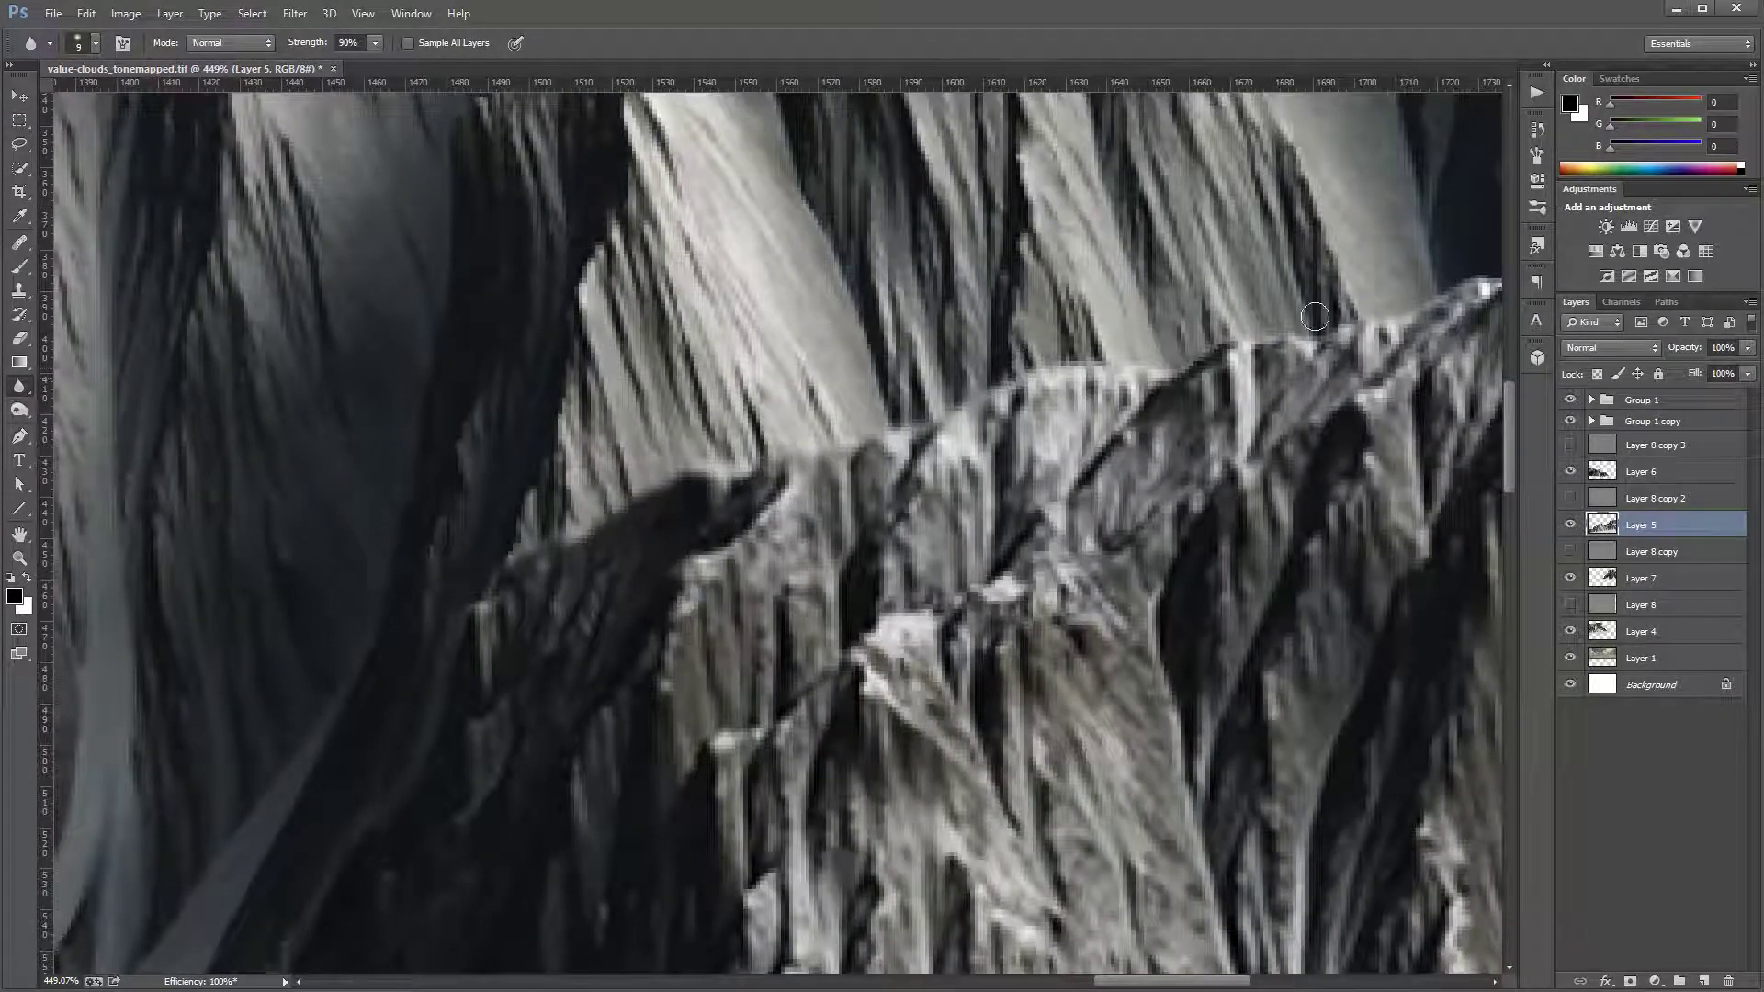
mouse_move(1173, 439)
mouse_down()
mouse_move(1077, 517)
mouse_move(851, 540)
mouse_move(963, 487)
mouse_move(1130, 470)
mouse_move(1323, 479)
mouse_move(1378, 514)
mouse_up()
mouse_move(1174, 607)
mouse_down()
mouse_move(771, 549)
mouse_move(961, 518)
mouse_move(1112, 560)
mouse_up()
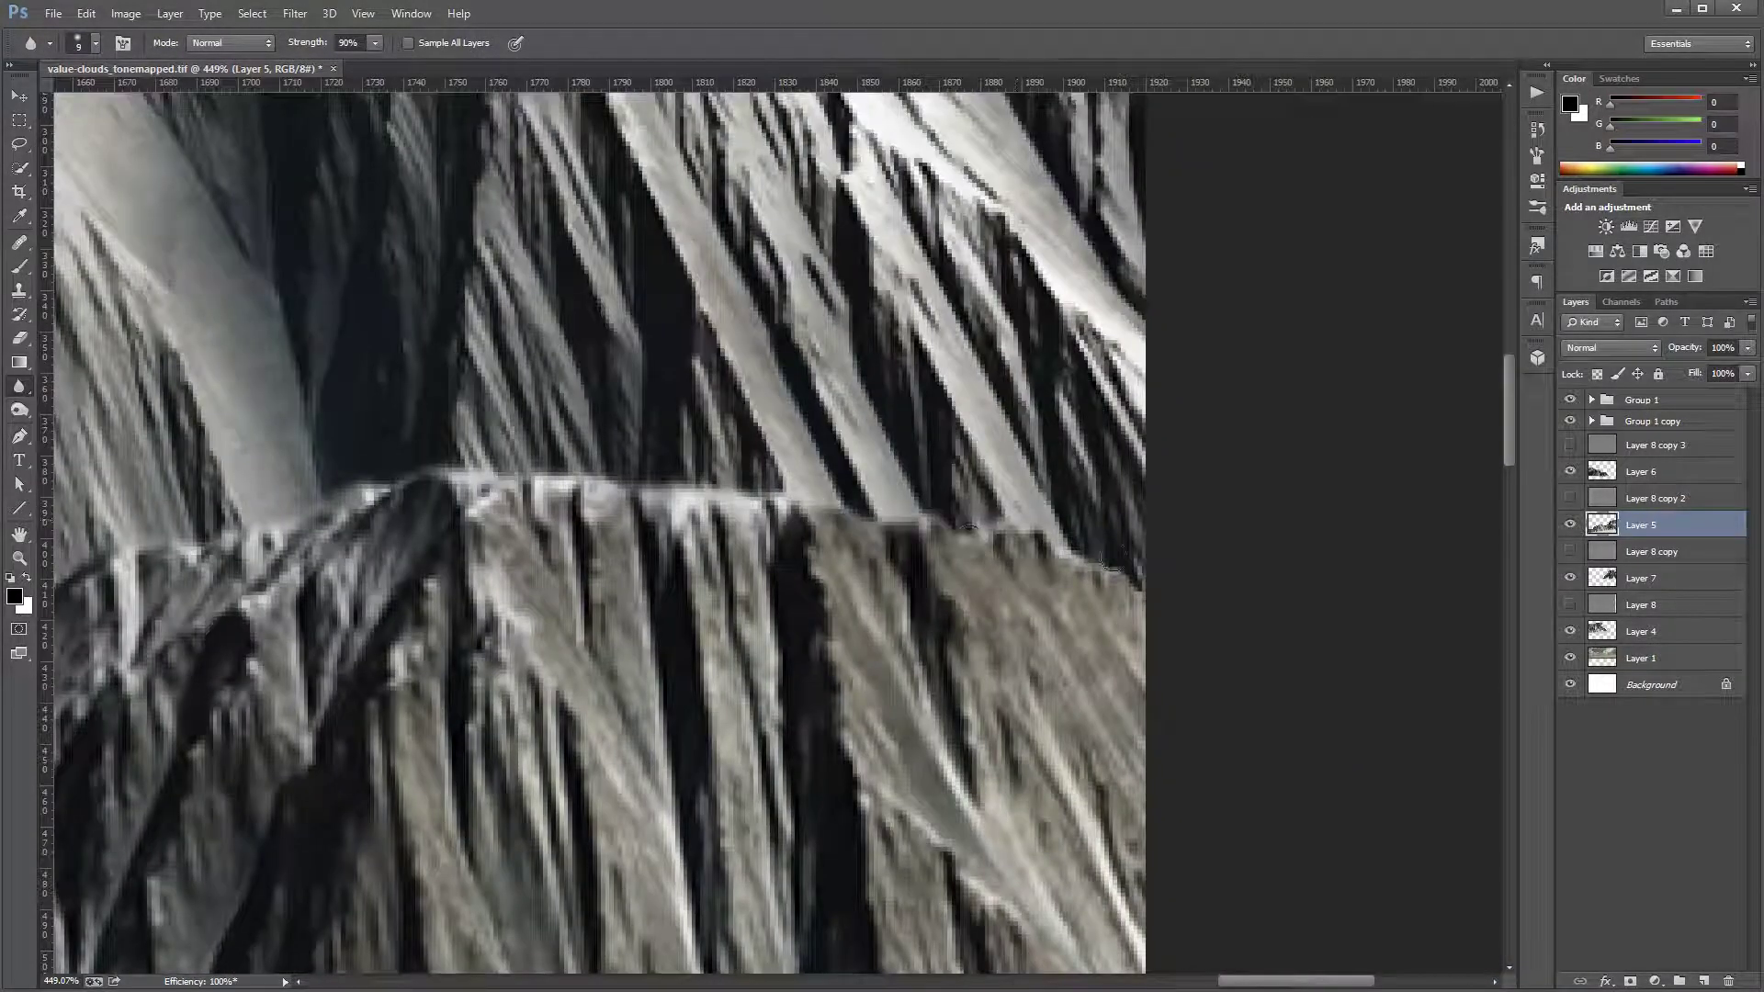
key(ctrl+0)
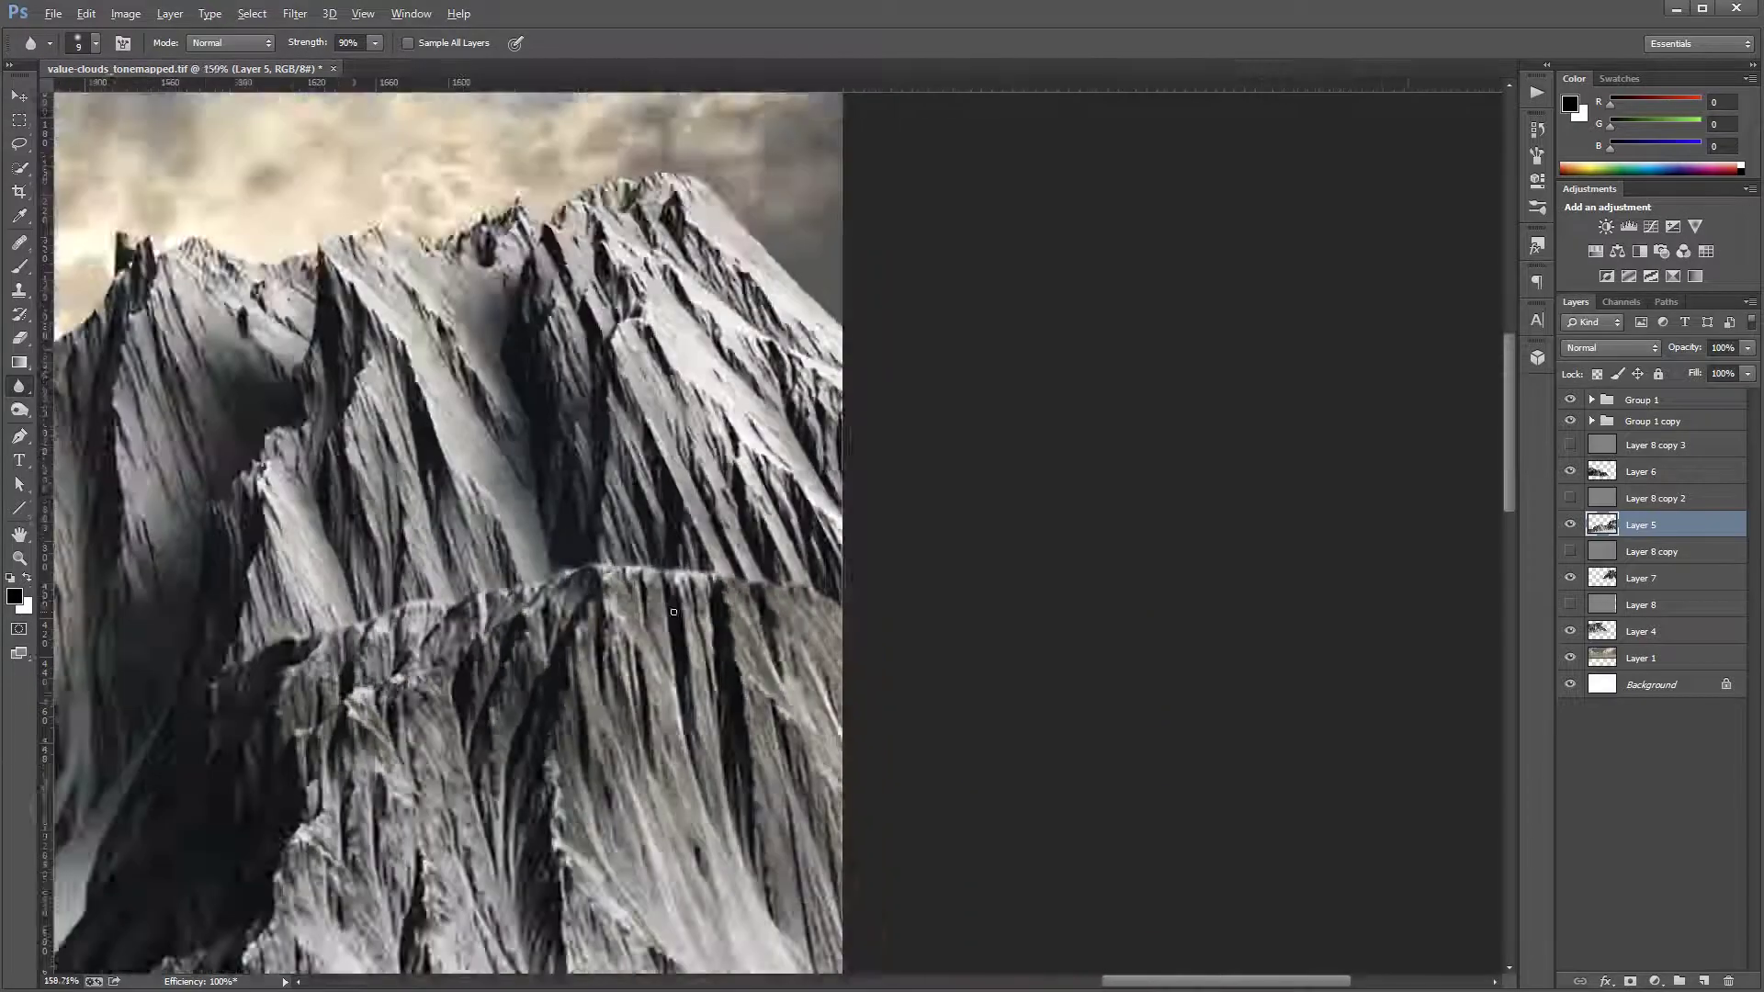
key(alt)
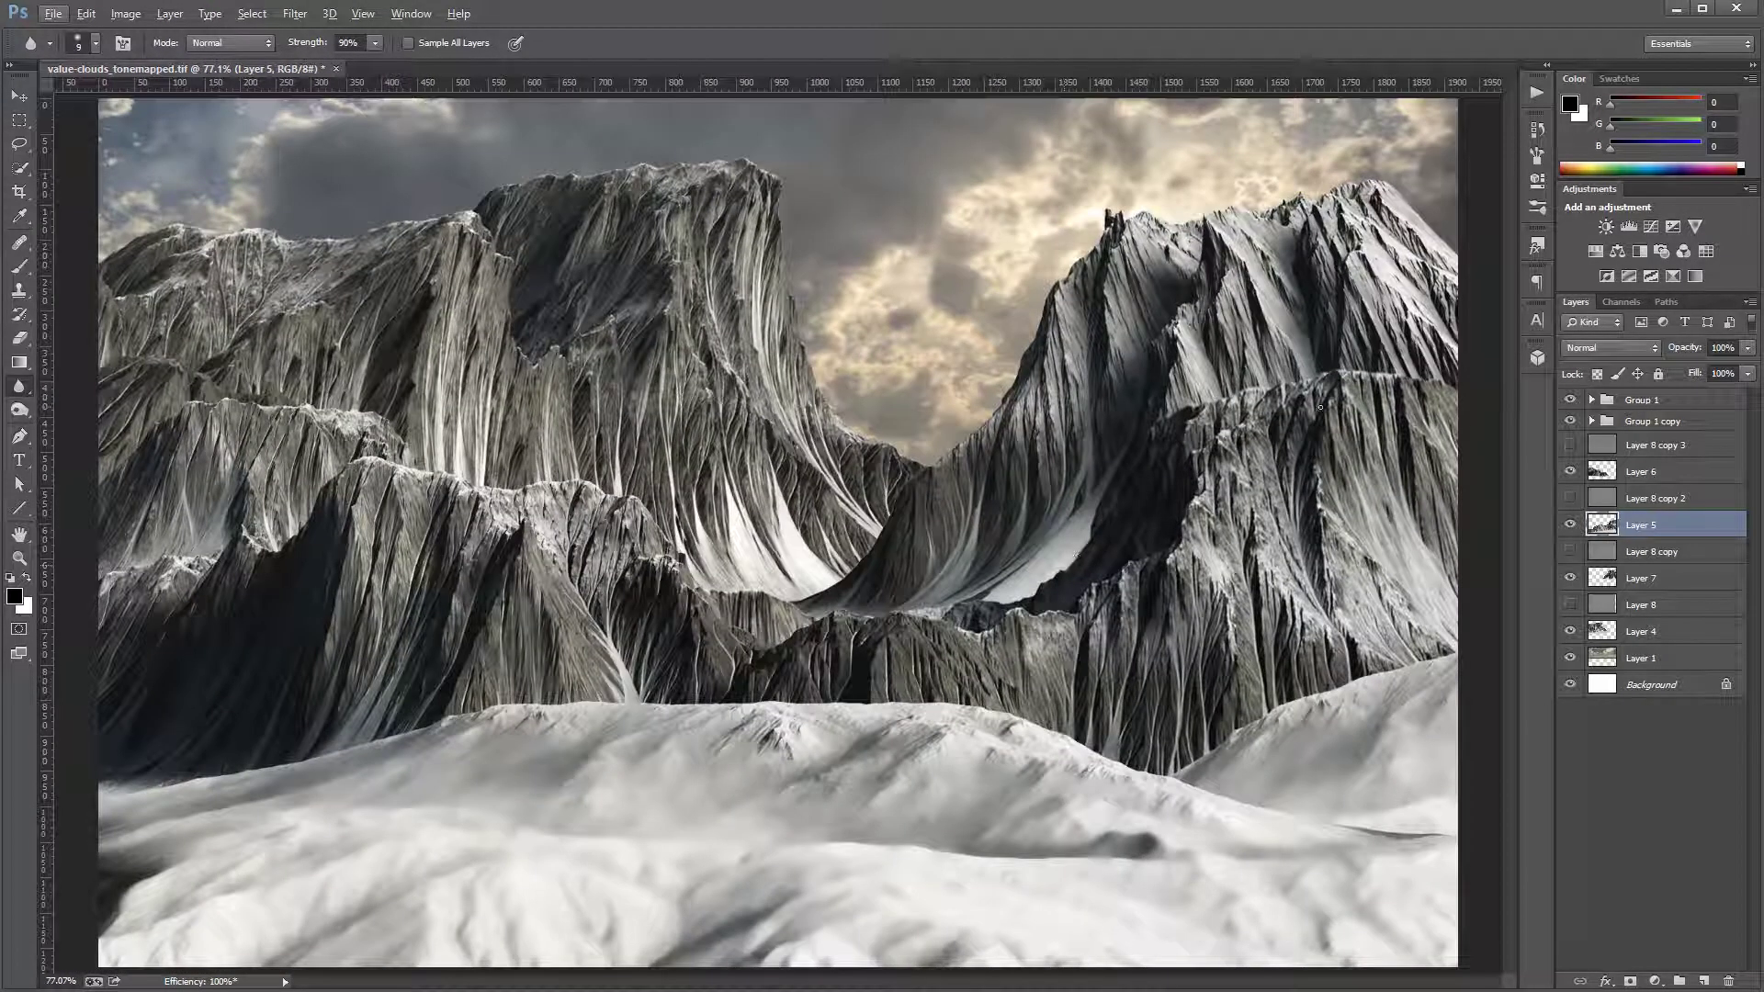
Step: Blur the jagged edge on Layer 7 where the dark slope overlaps the left mountain in the valley
scroll(887, 416, up, 8)
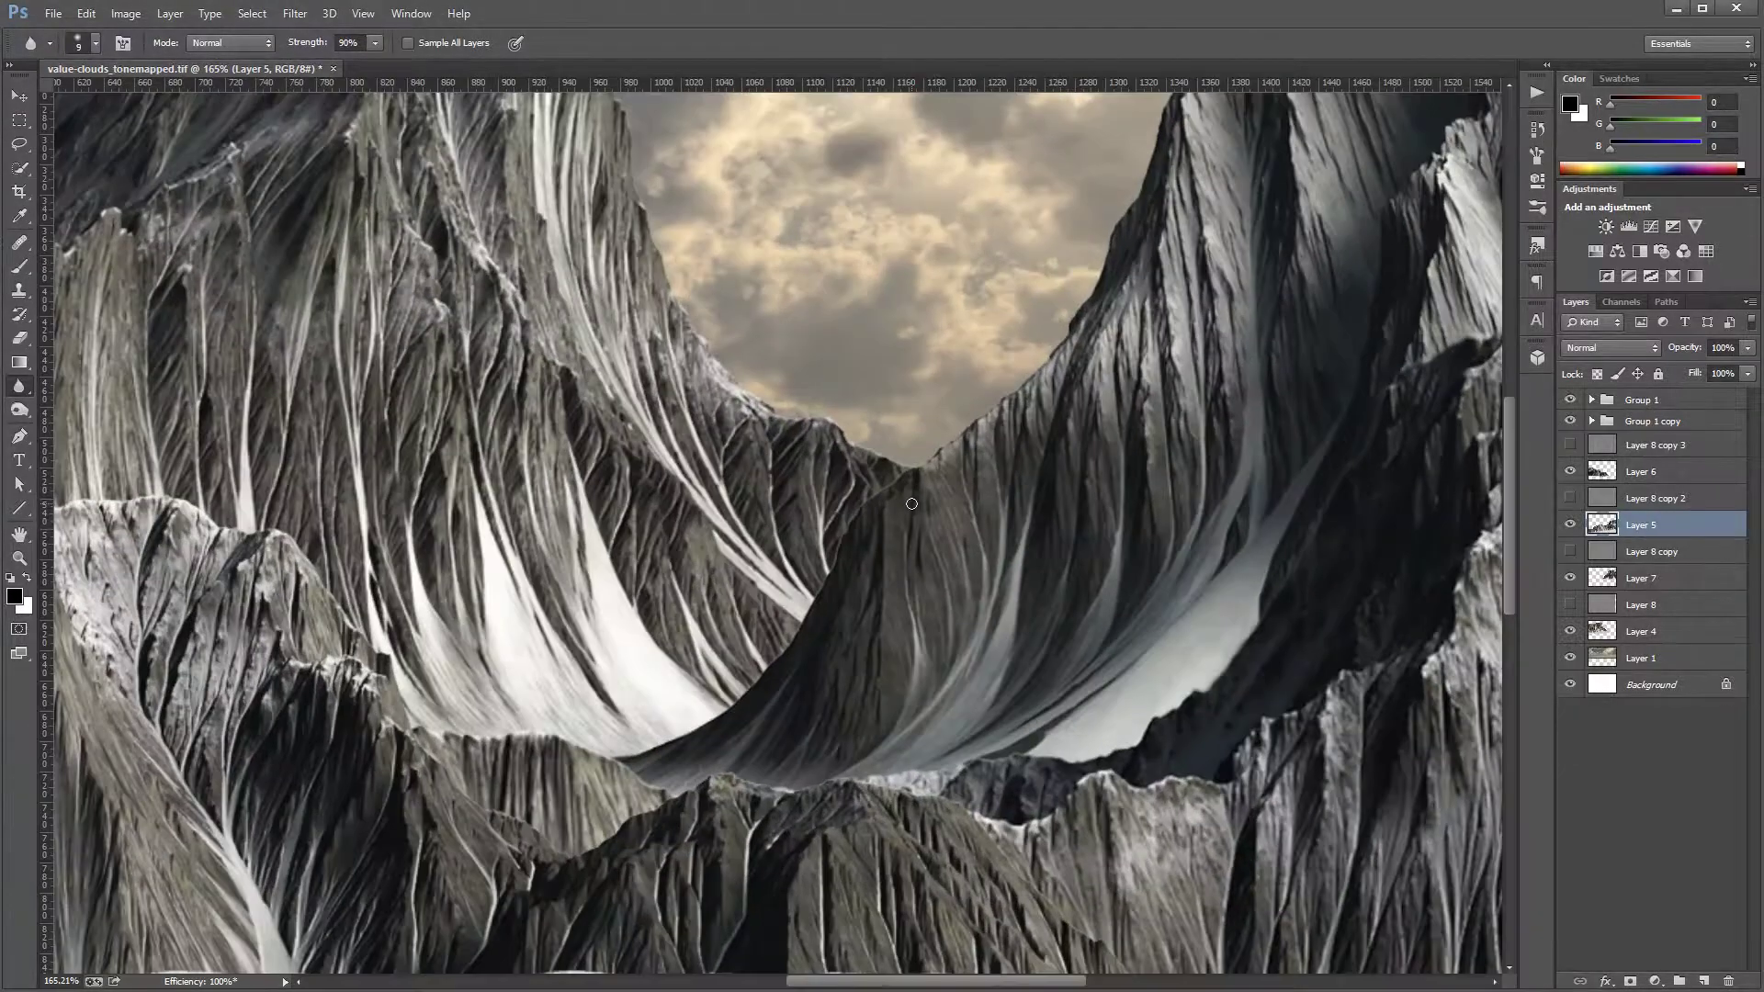
scroll(914, 503, up, 1)
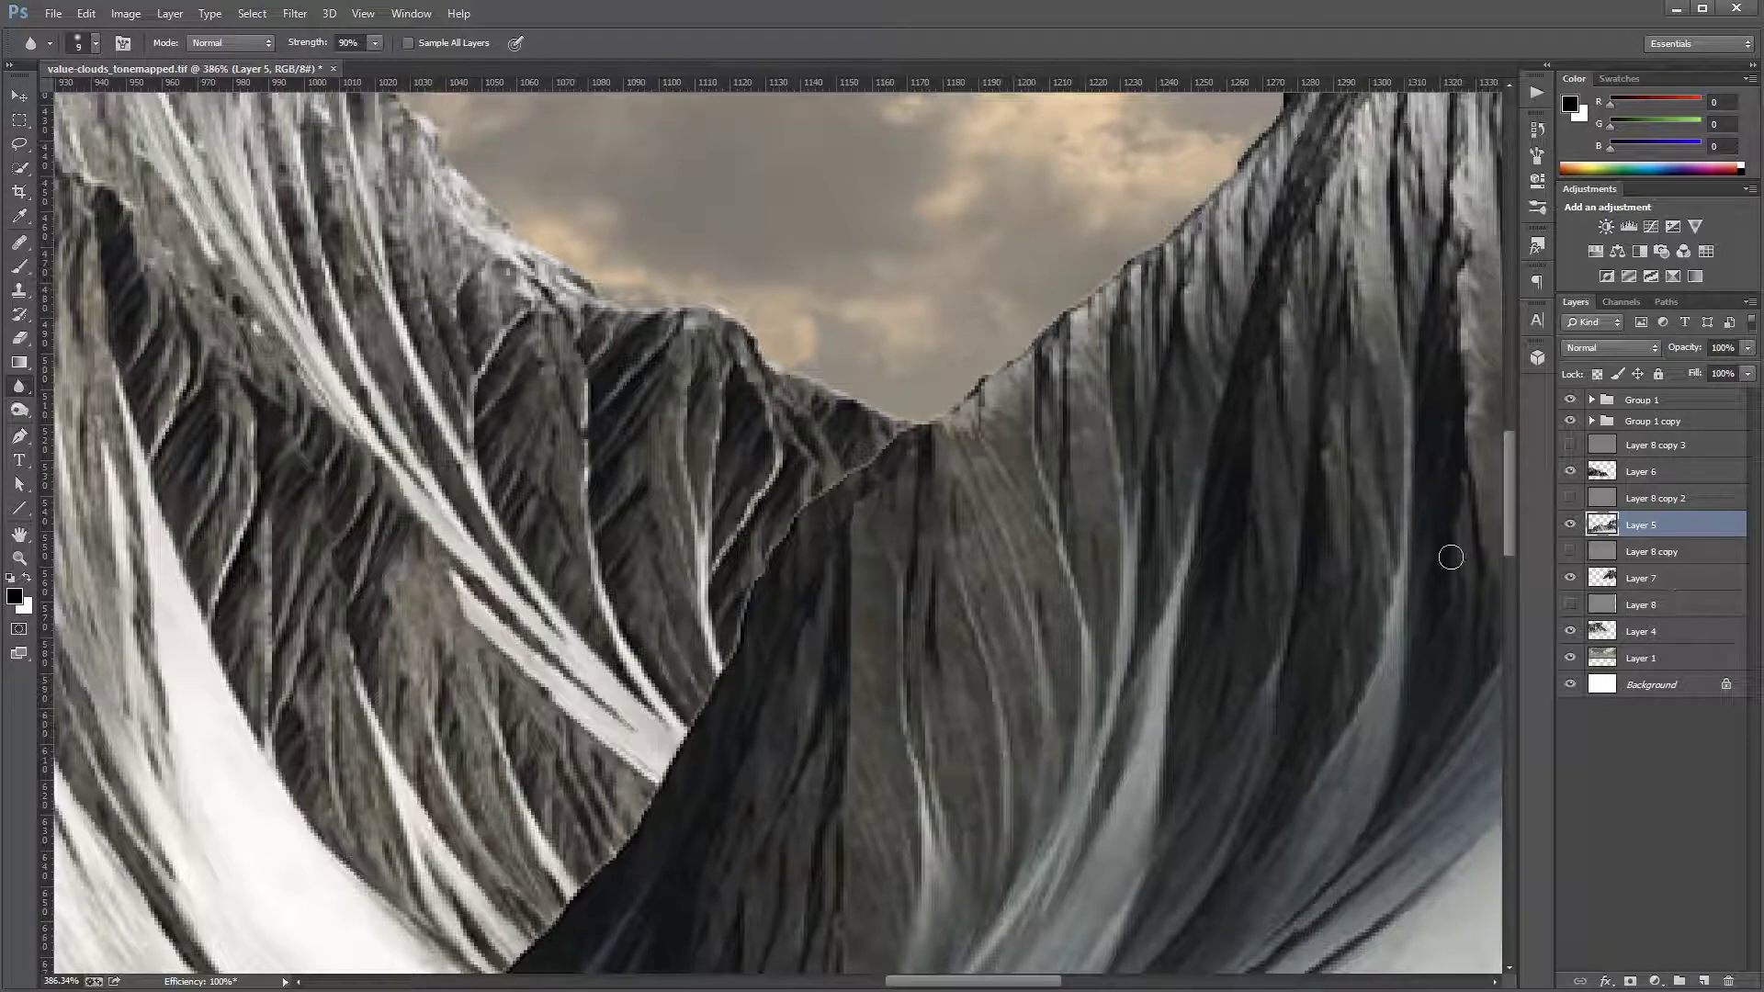
key(alt+bracketleft)
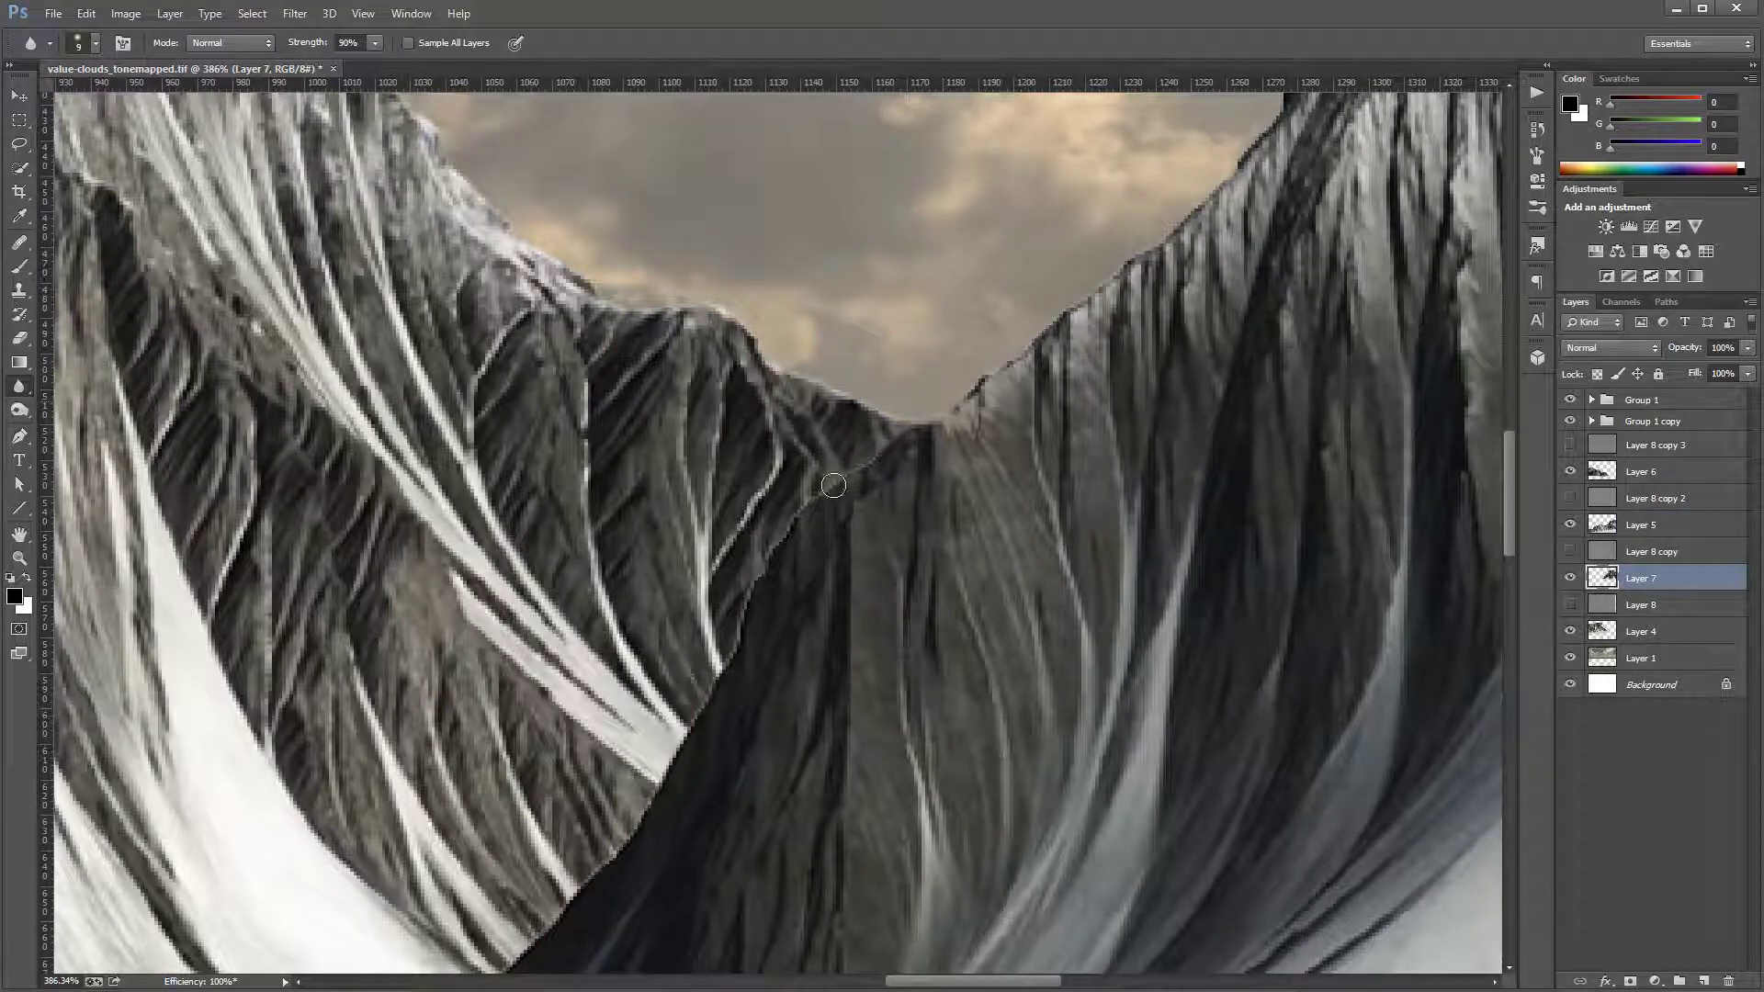
drag(833, 484, 768, 543)
mouse_move(691, 735)
mouse_down()
mouse_move(544, 949)
mouse_move(600, 857)
mouse_move(453, 979)
mouse_up()
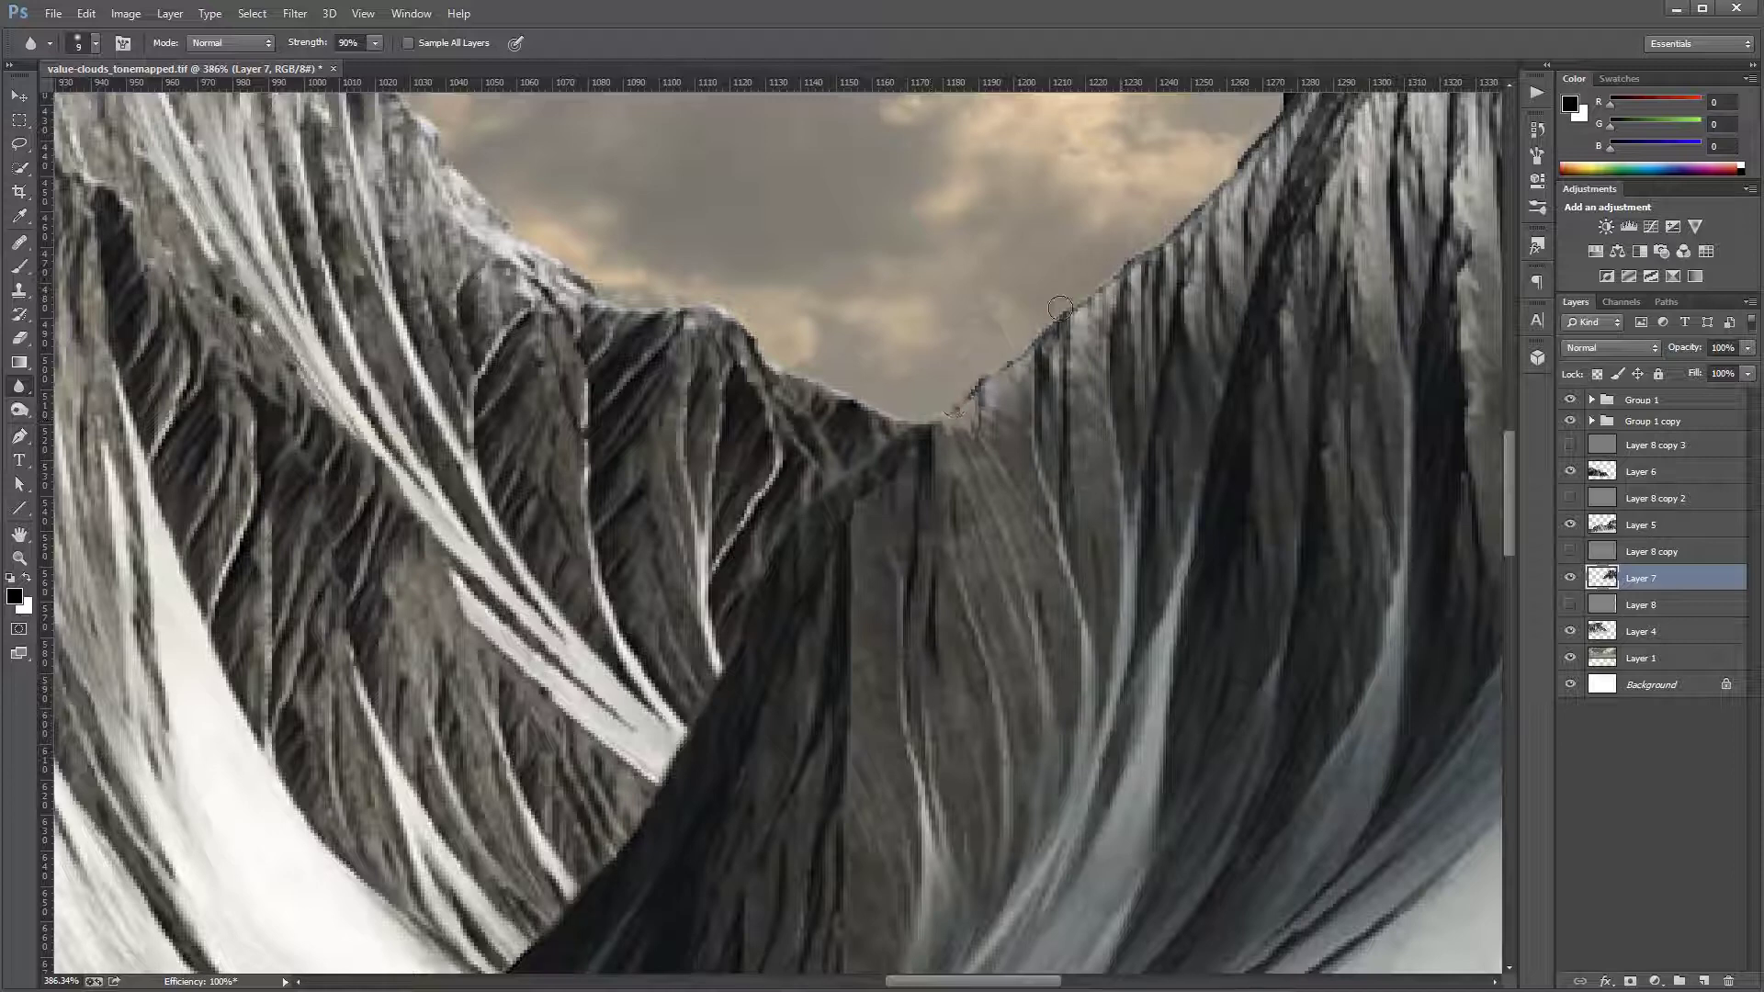
Step: Blur Layer 7's mountain outline against the sky, from the valley over the peaks to the picture's right edge
mouse_move(1060, 308)
mouse_down()
mouse_move(1209, 194)
mouse_move(1127, 412)
mouse_move(861, 585)
mouse_up()
mouse_move(868, 506)
mouse_down()
mouse_move(946, 327)
mouse_move(1055, 219)
mouse_move(1093, 265)
mouse_move(955, 544)
mouse_up()
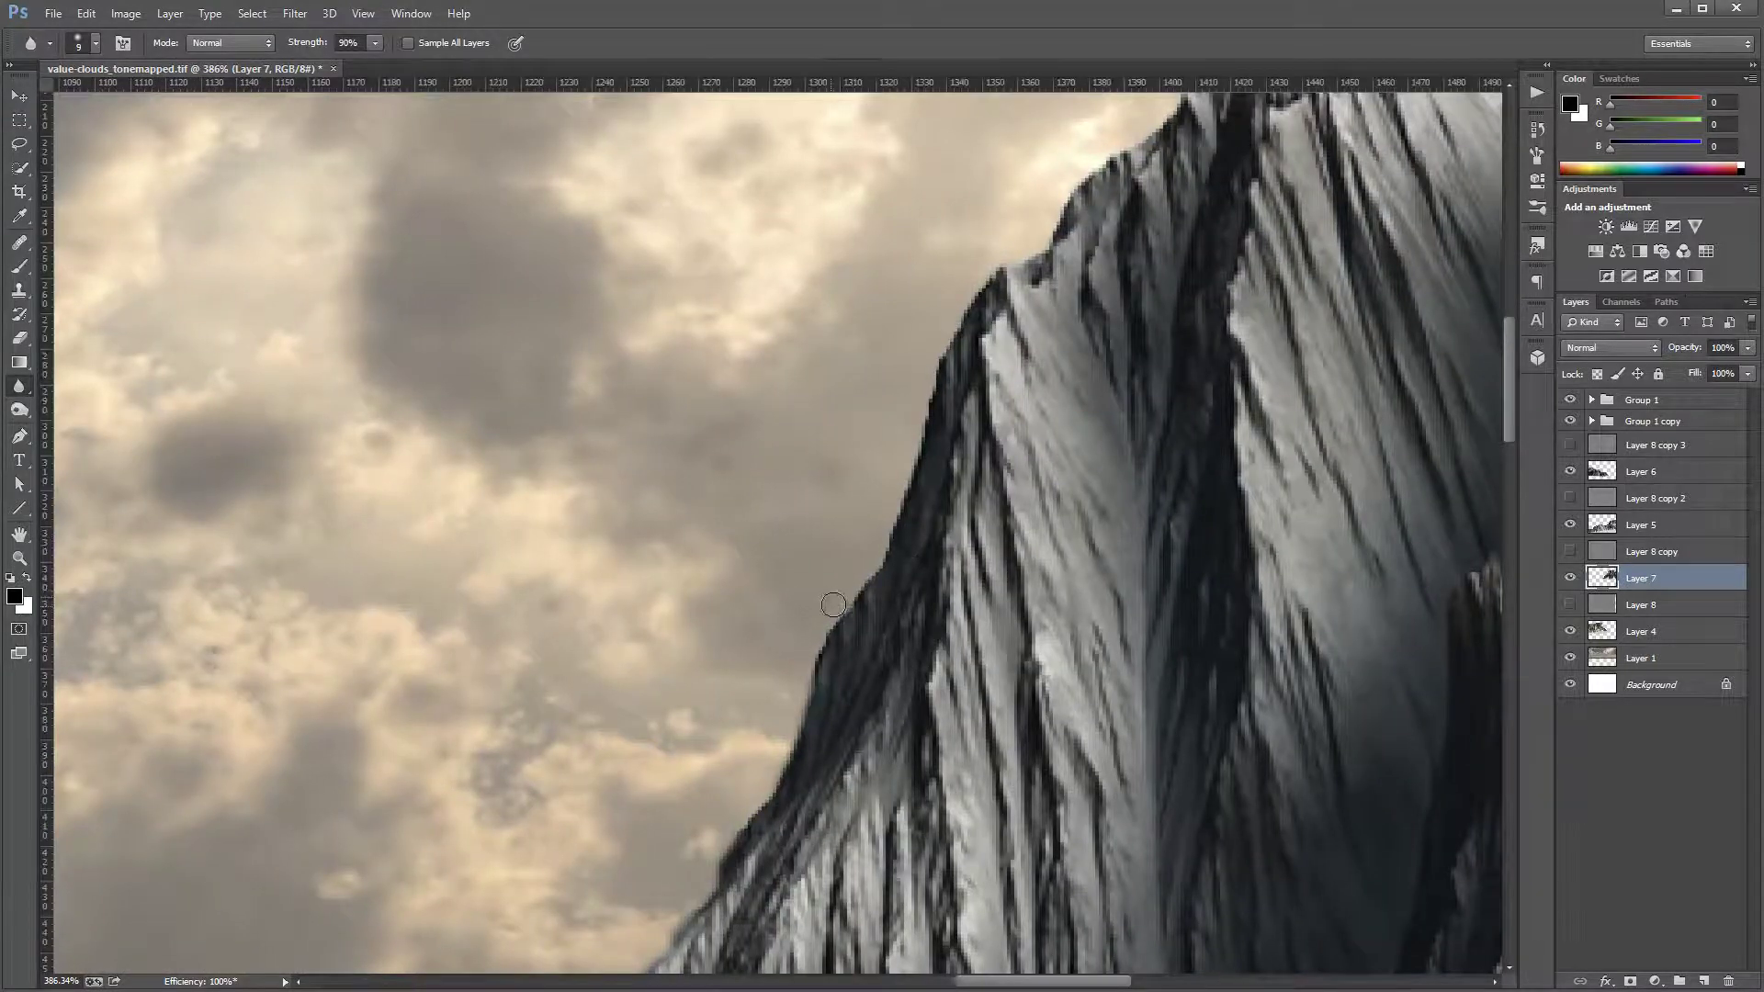
mouse_move(831, 604)
mouse_down()
mouse_move(941, 339)
mouse_move(1005, 266)
mouse_up()
drag(1204, 222, 836, 516)
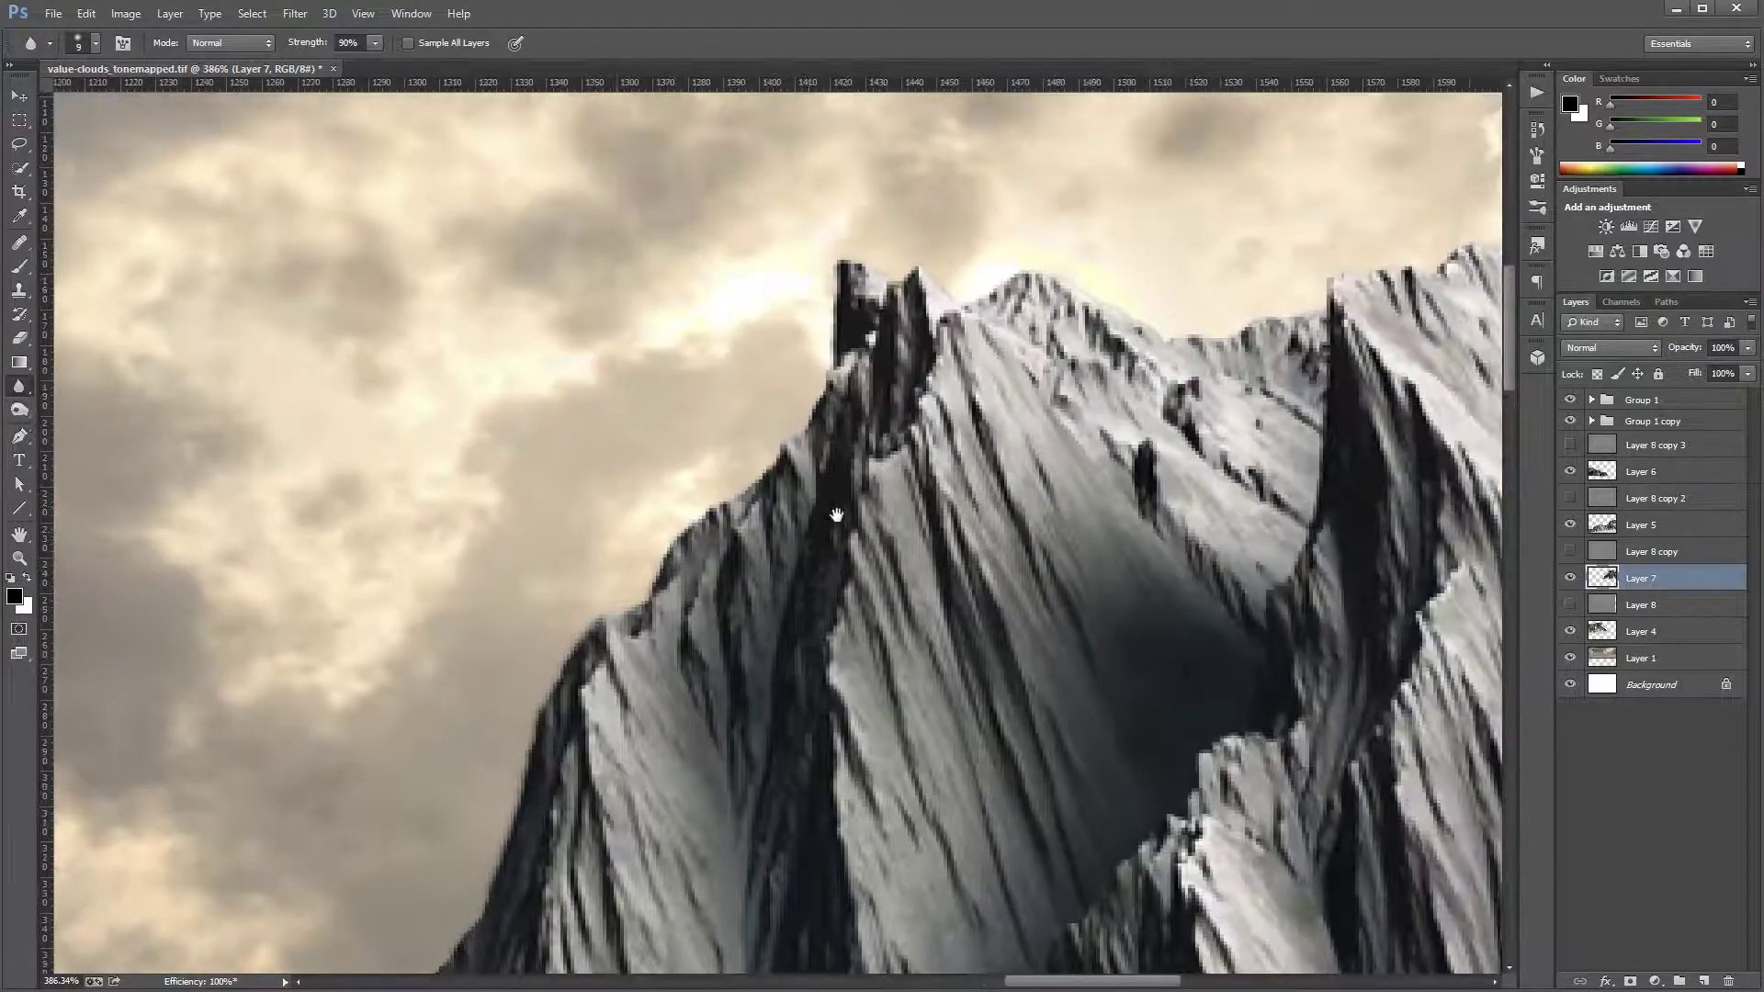
mouse_move(849, 268)
mouse_down()
mouse_move(1035, 260)
mouse_move(1304, 295)
mouse_move(1414, 248)
mouse_move(928, 404)
mouse_move(632, 445)
mouse_move(946, 426)
mouse_move(1086, 369)
mouse_move(1233, 349)
mouse_move(1388, 299)
mouse_move(800, 337)
mouse_move(933, 351)
mouse_up()
drag(932, 351, 1060, 457)
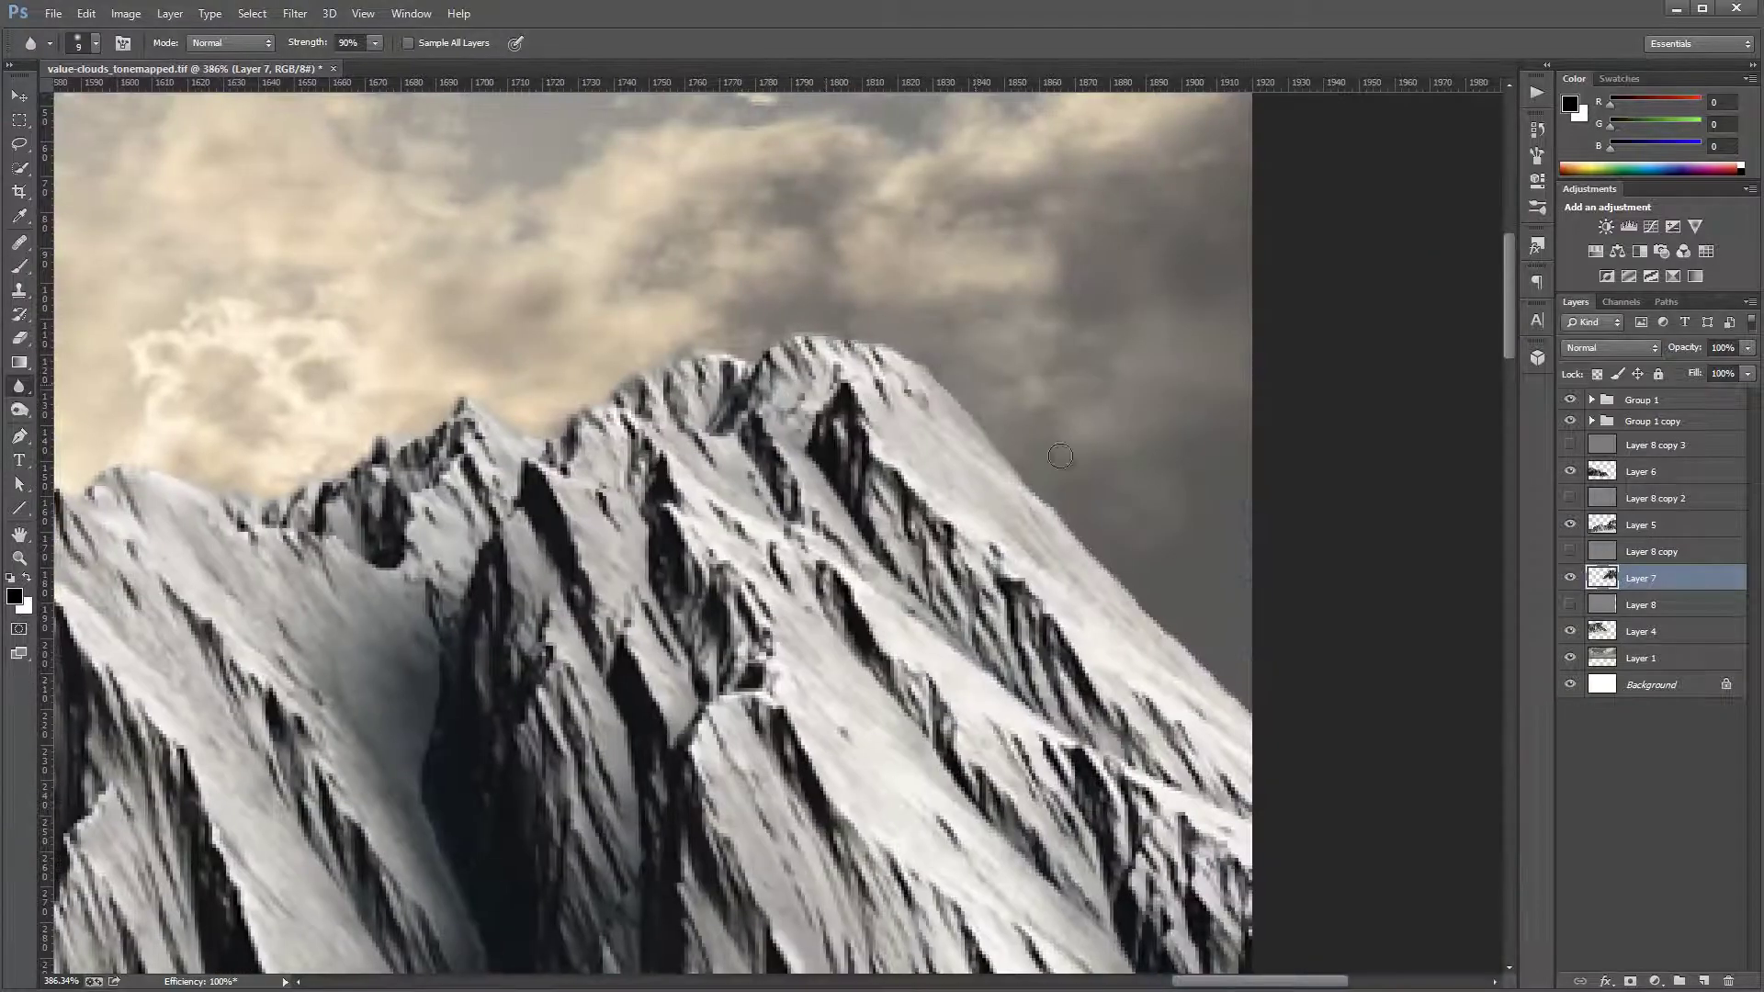
drag(1274, 701, 206, 317)
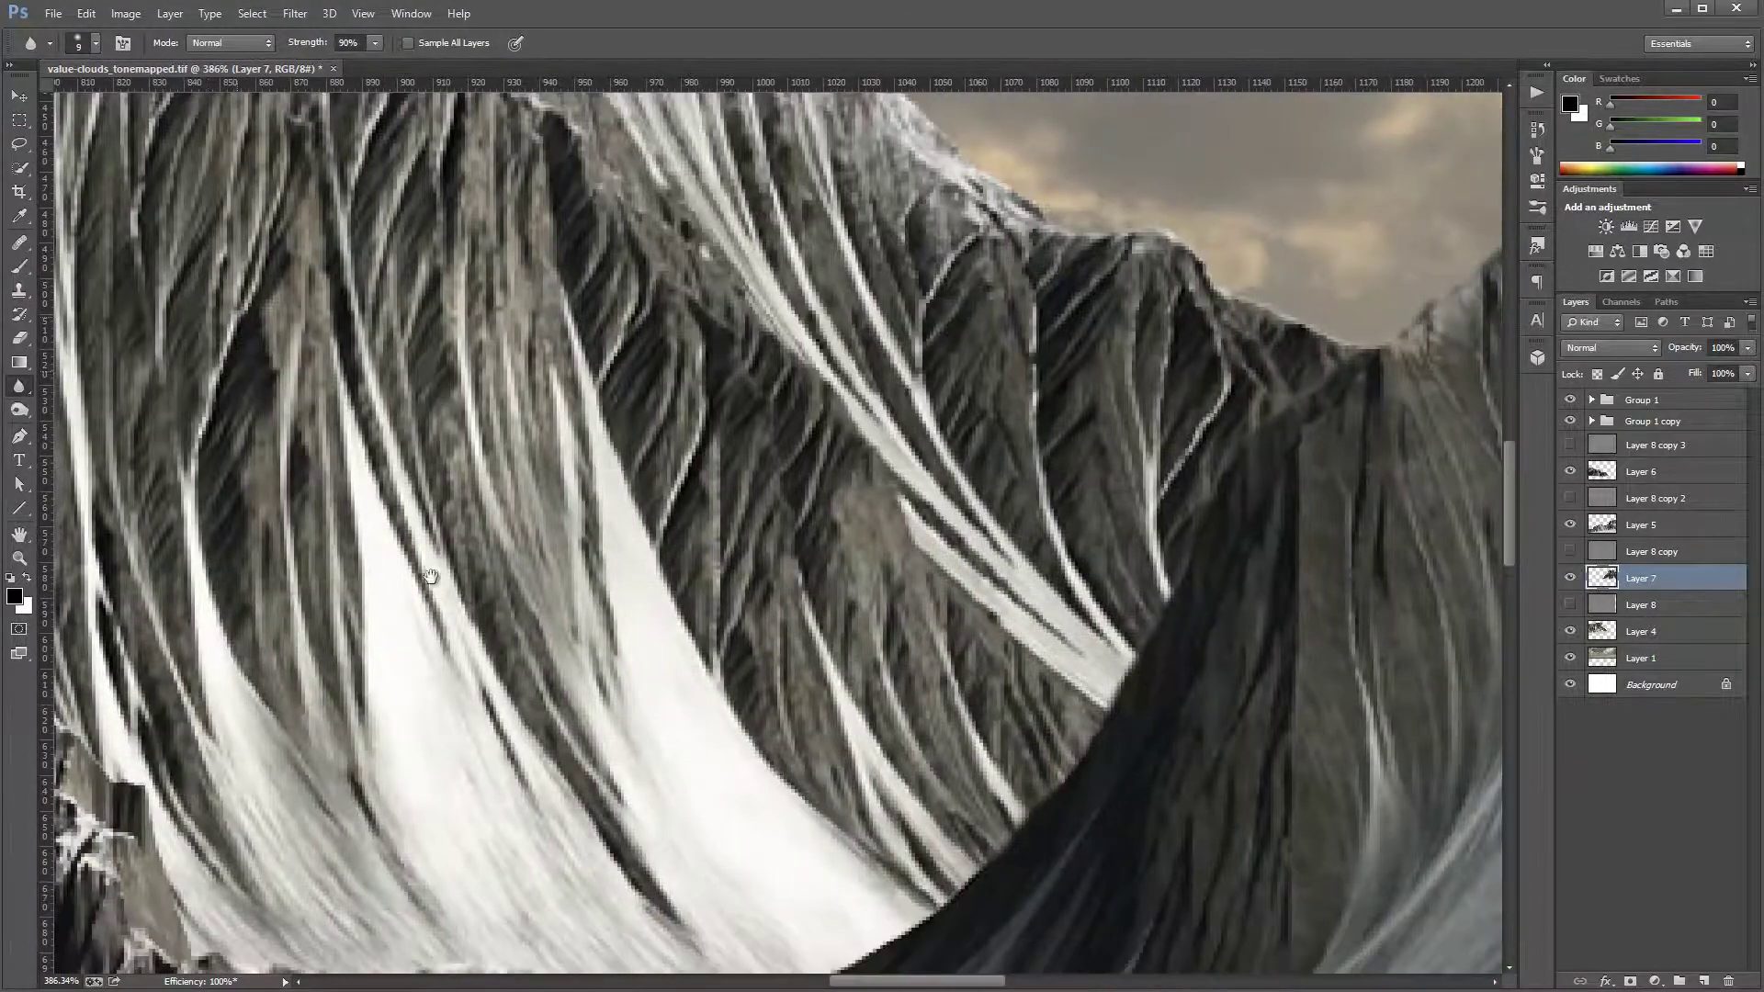
drag(422, 563, 953, 362)
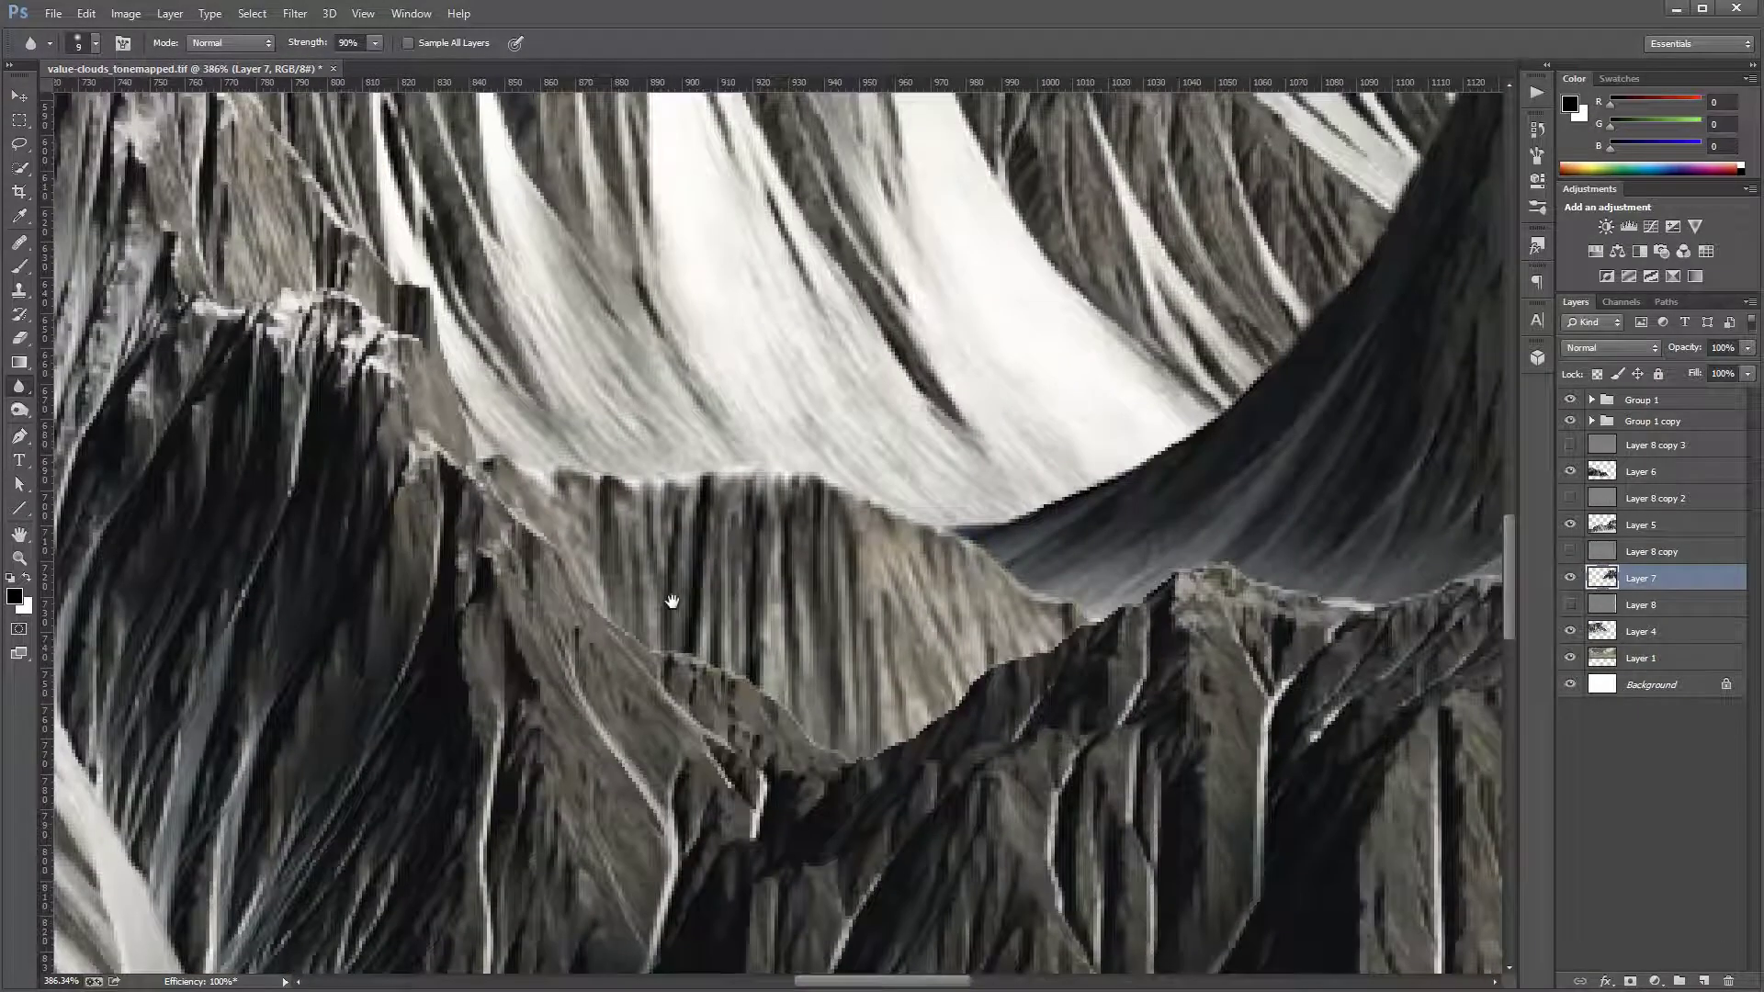
mouse_move(563, 553)
mouse_down()
mouse_move(835, 759)
mouse_move(642, 409)
mouse_move(846, 488)
mouse_move(523, 485)
mouse_up()
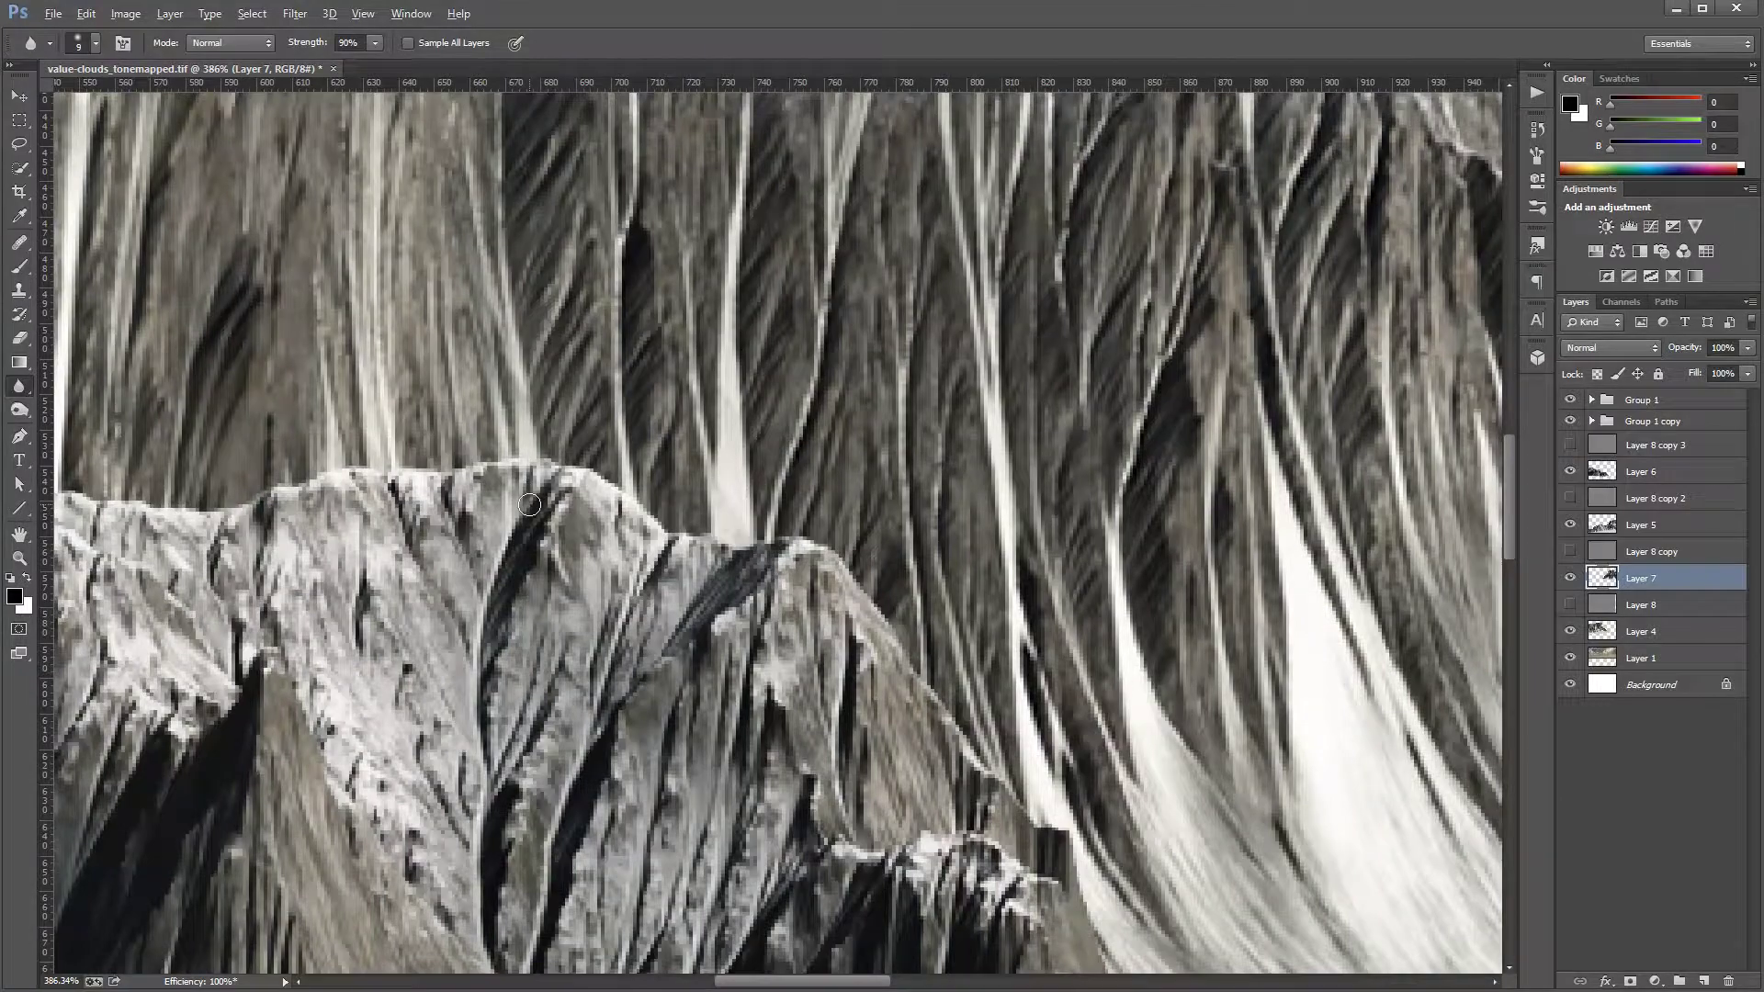
scroll(529, 505, down, 10)
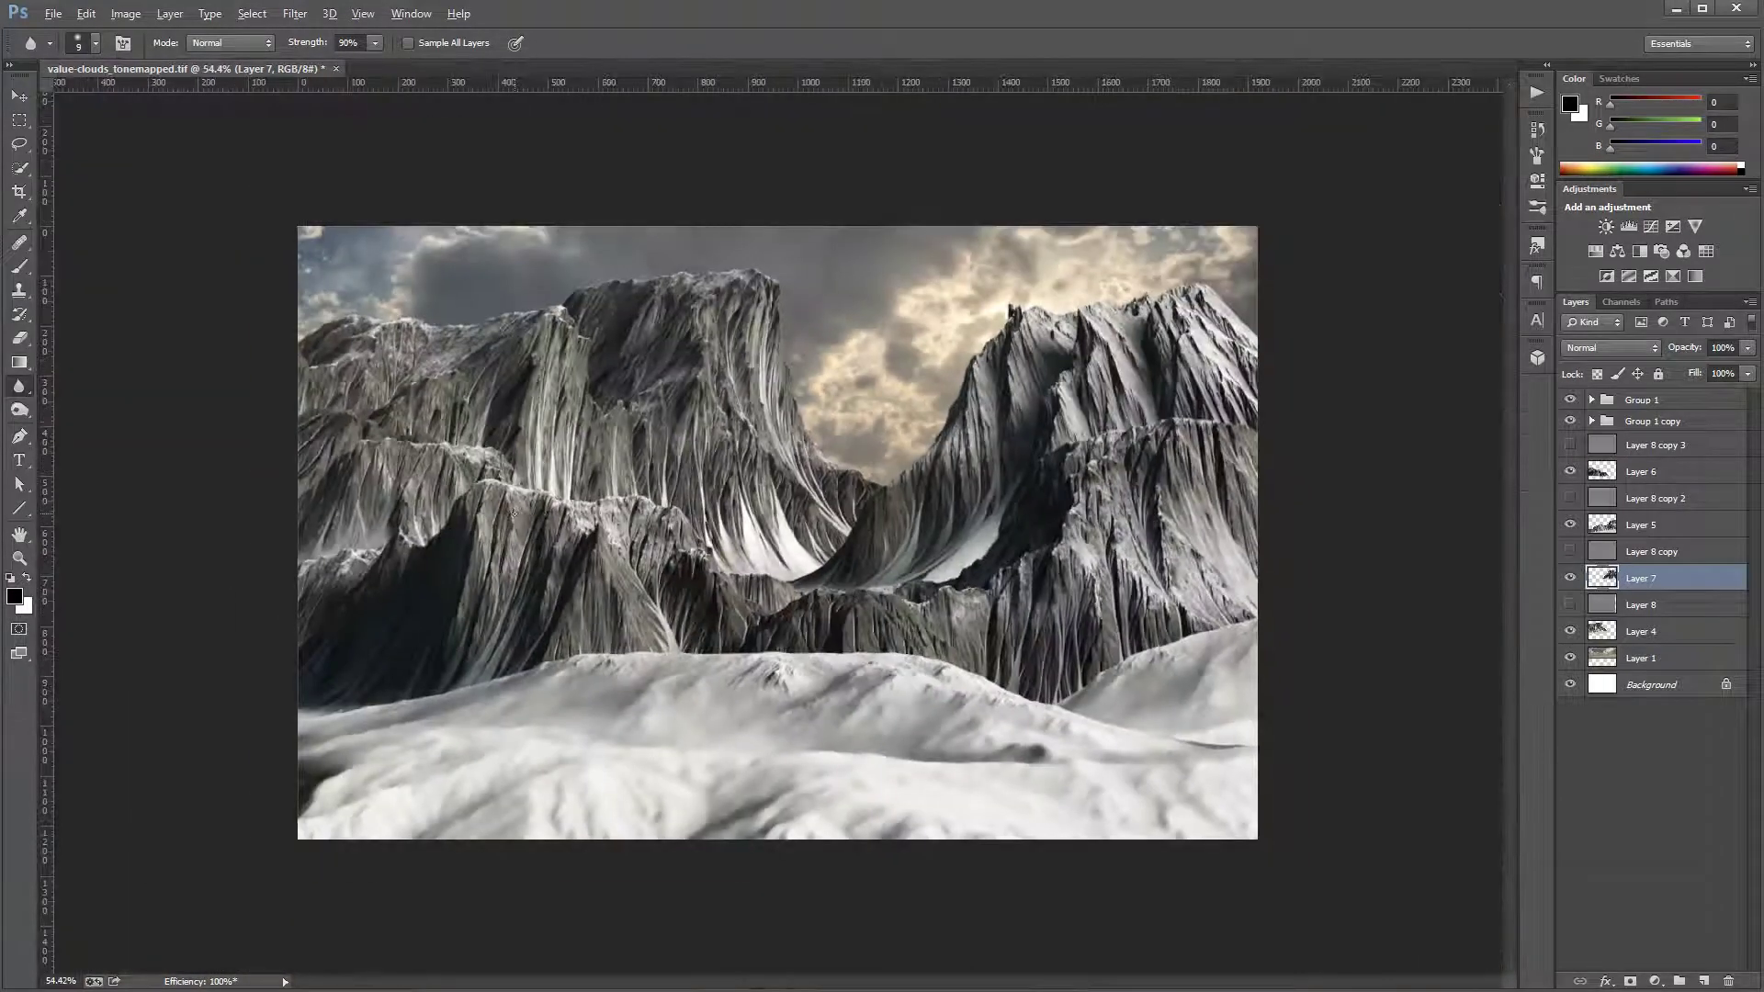
scroll(514, 512, up, 3)
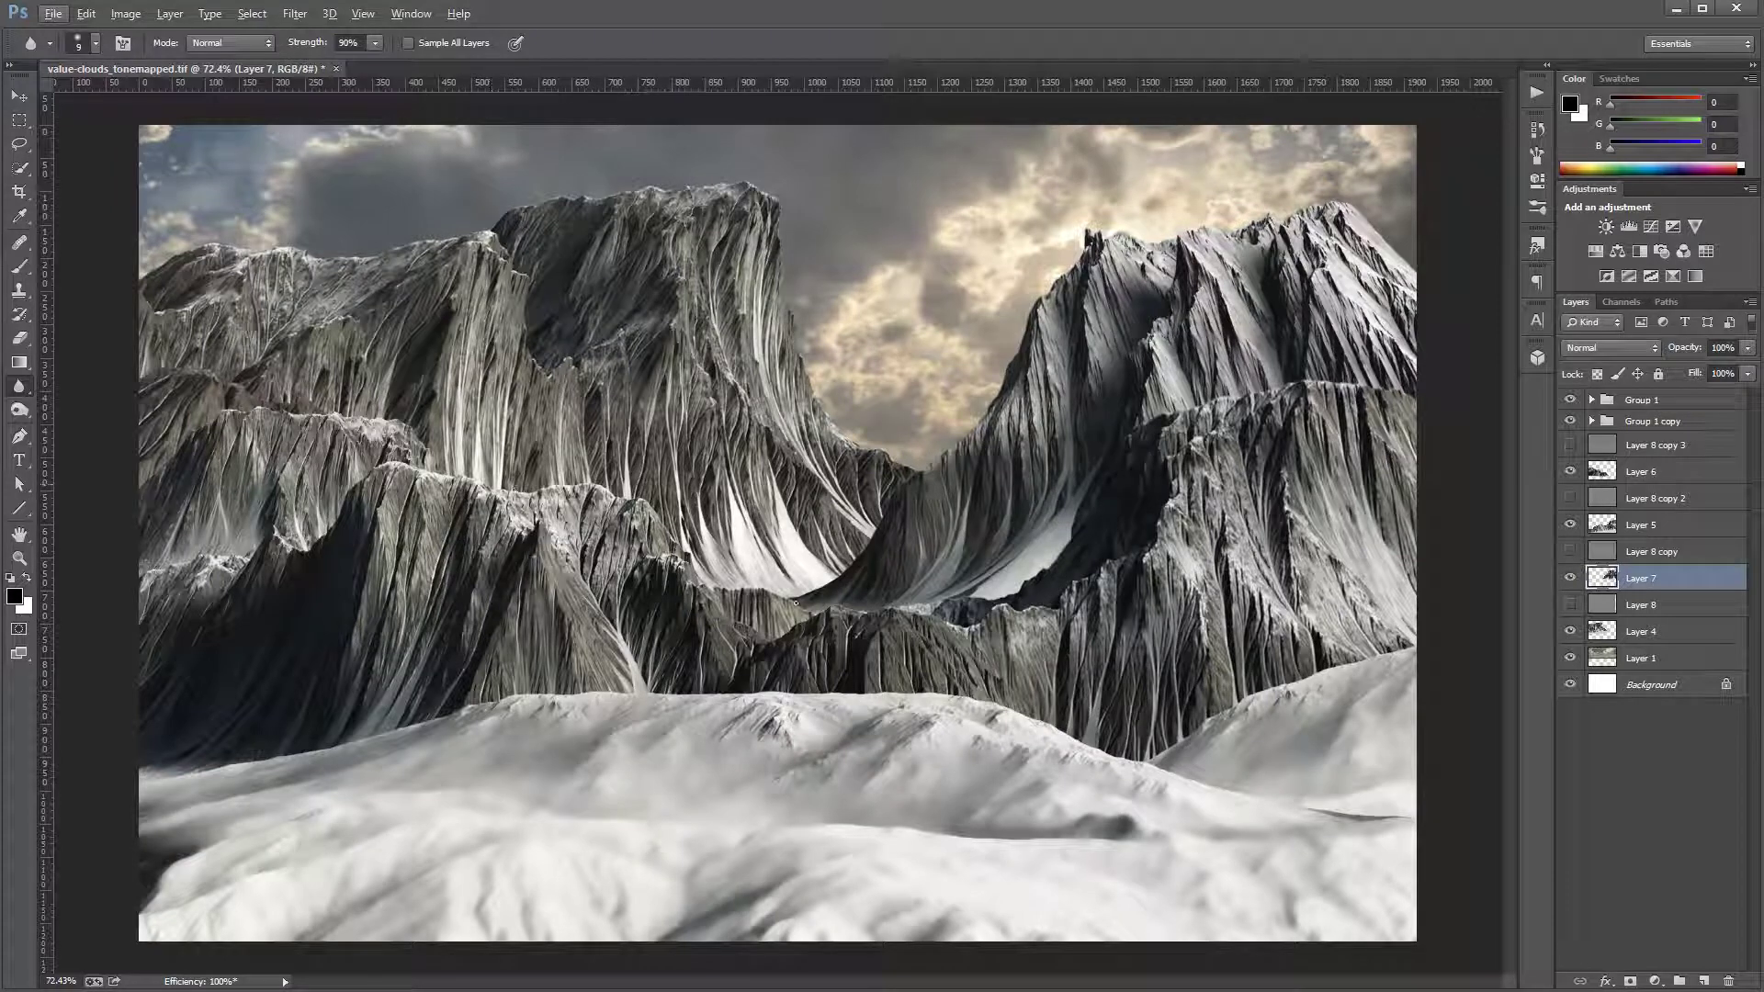
scroll(573, 796, down, 4)
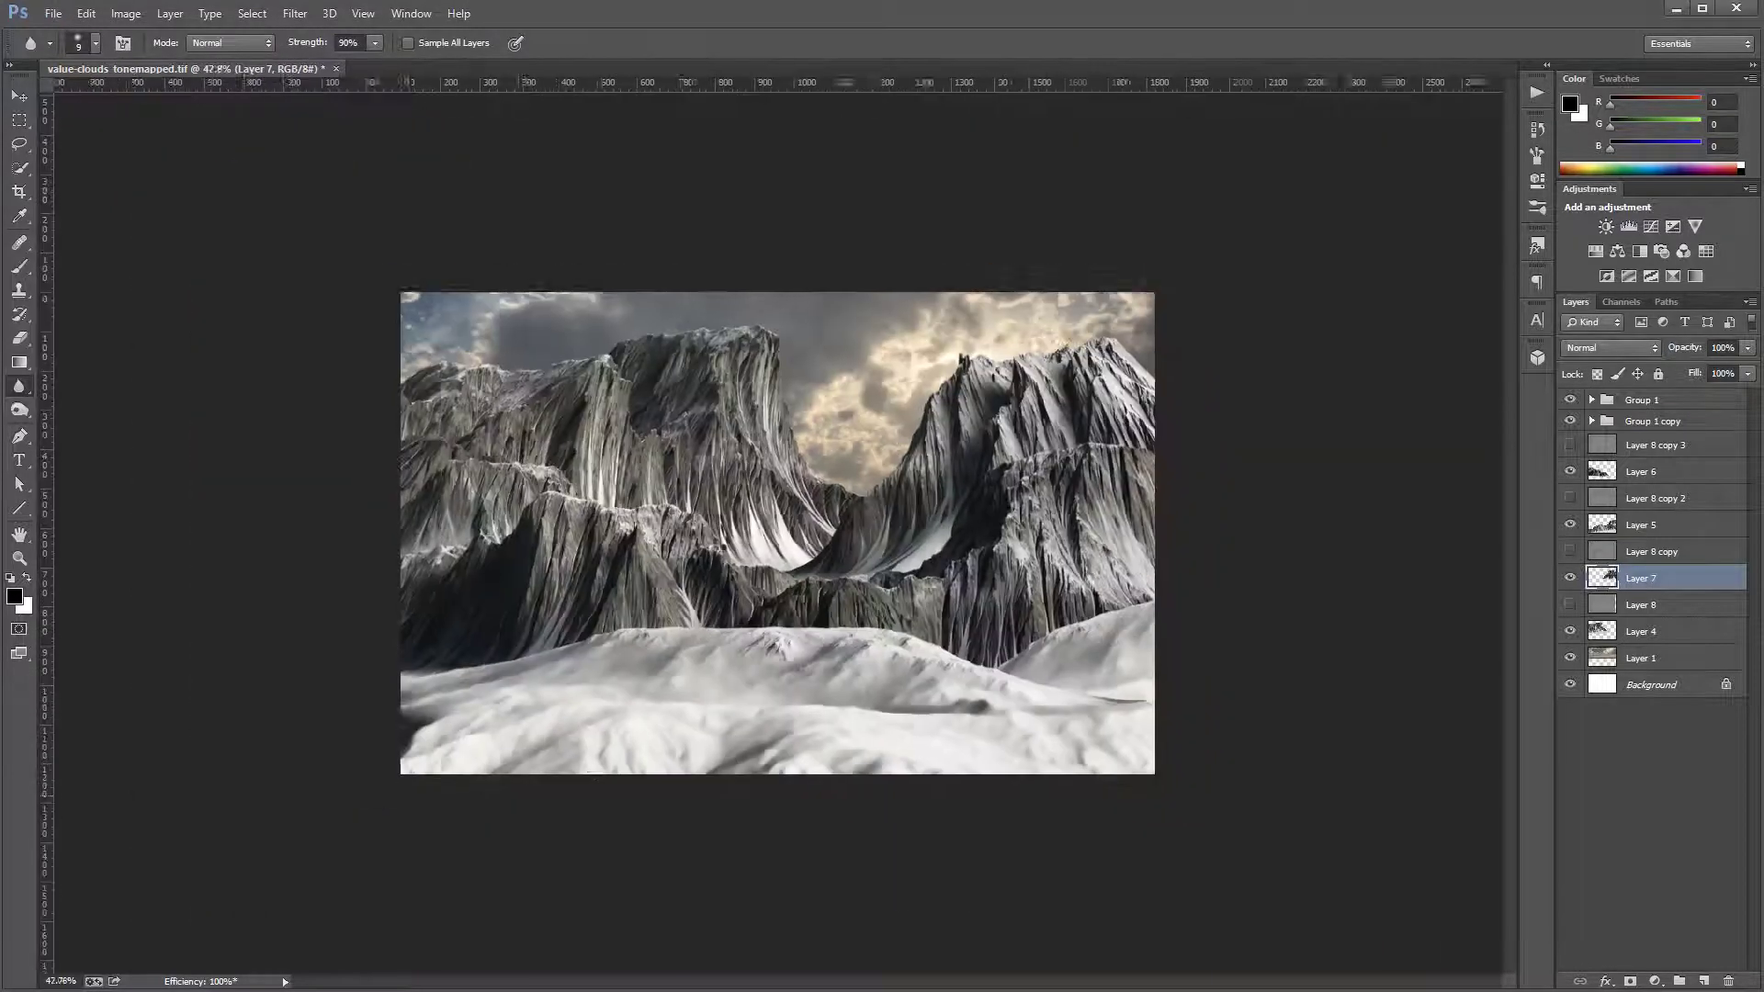
scroll(665, 735, up, 3)
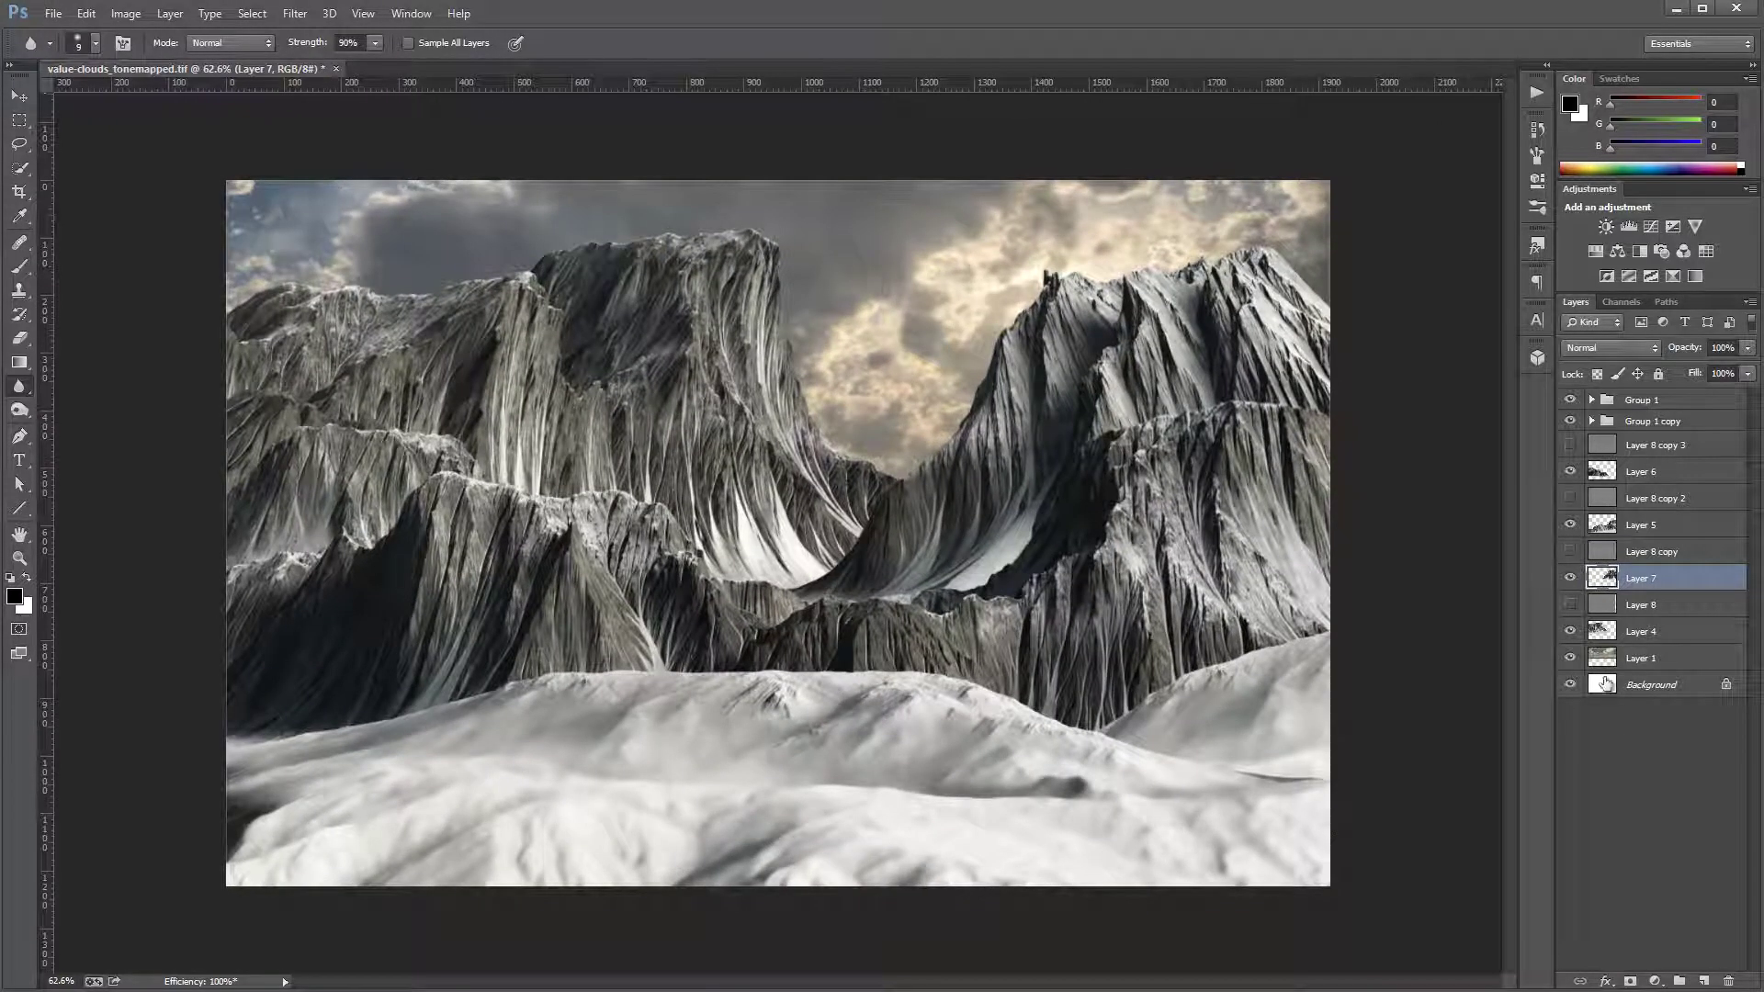
Step: Open chr.tif and chr-a.tif together from the Maps-SnowMountain folder
click(52, 14)
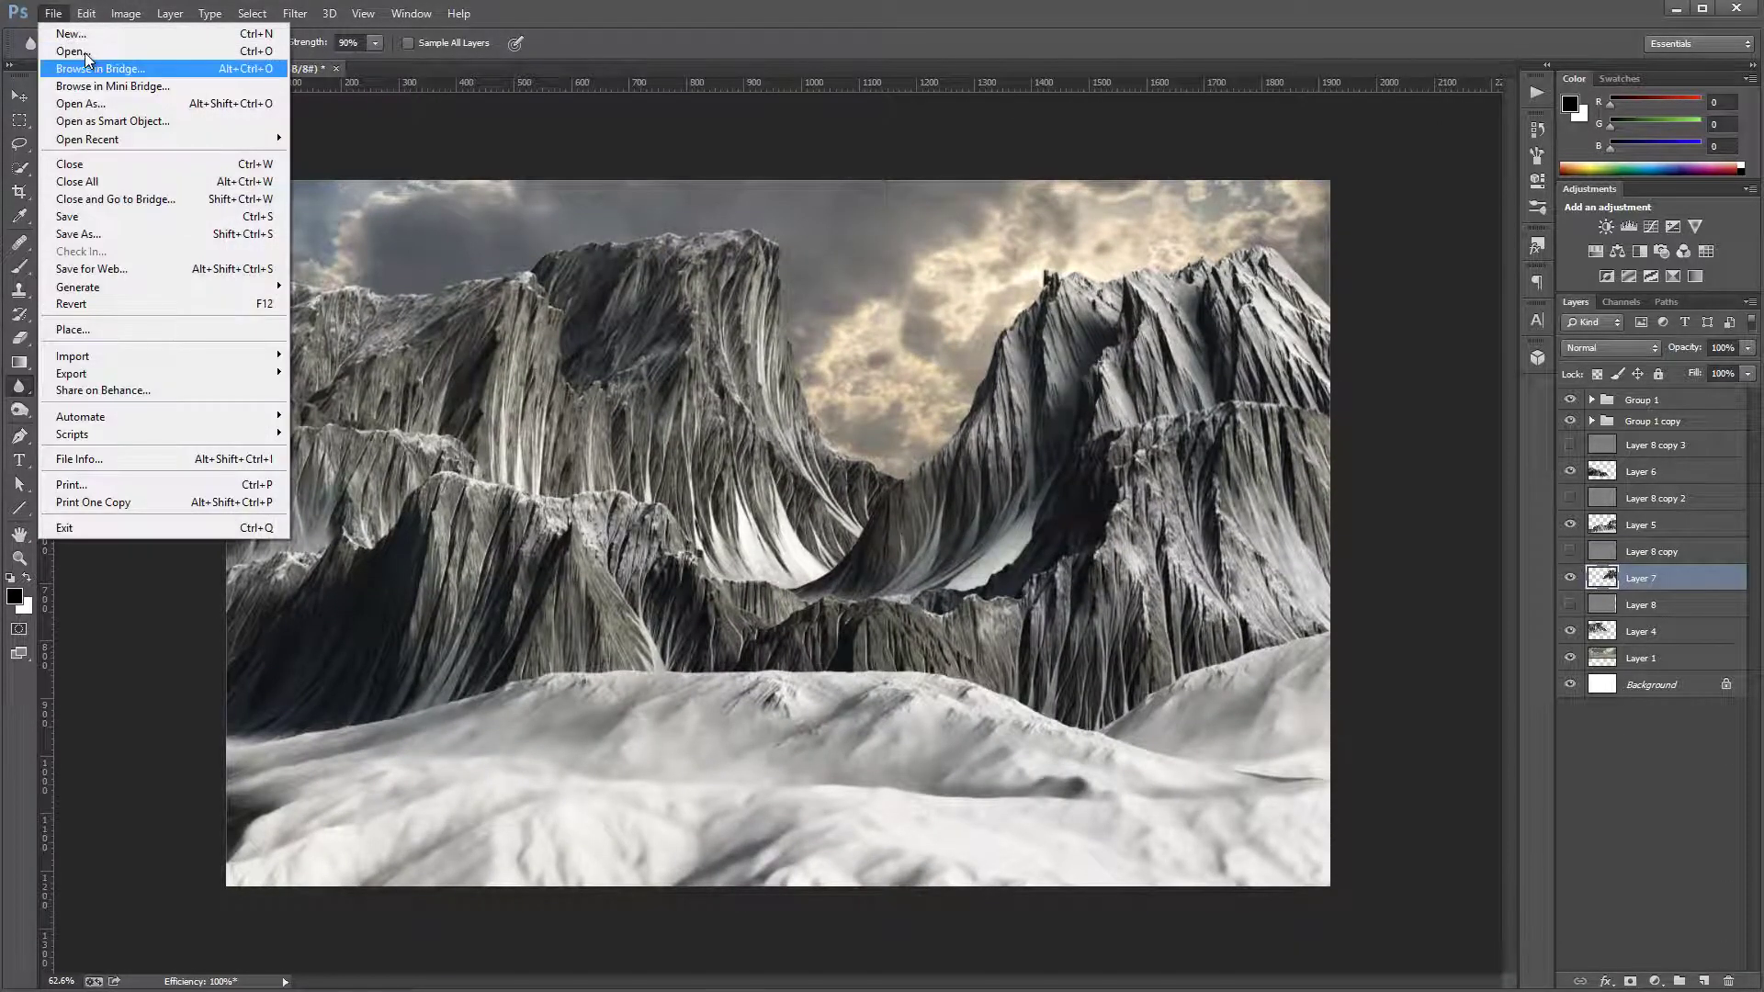
click(65, 43)
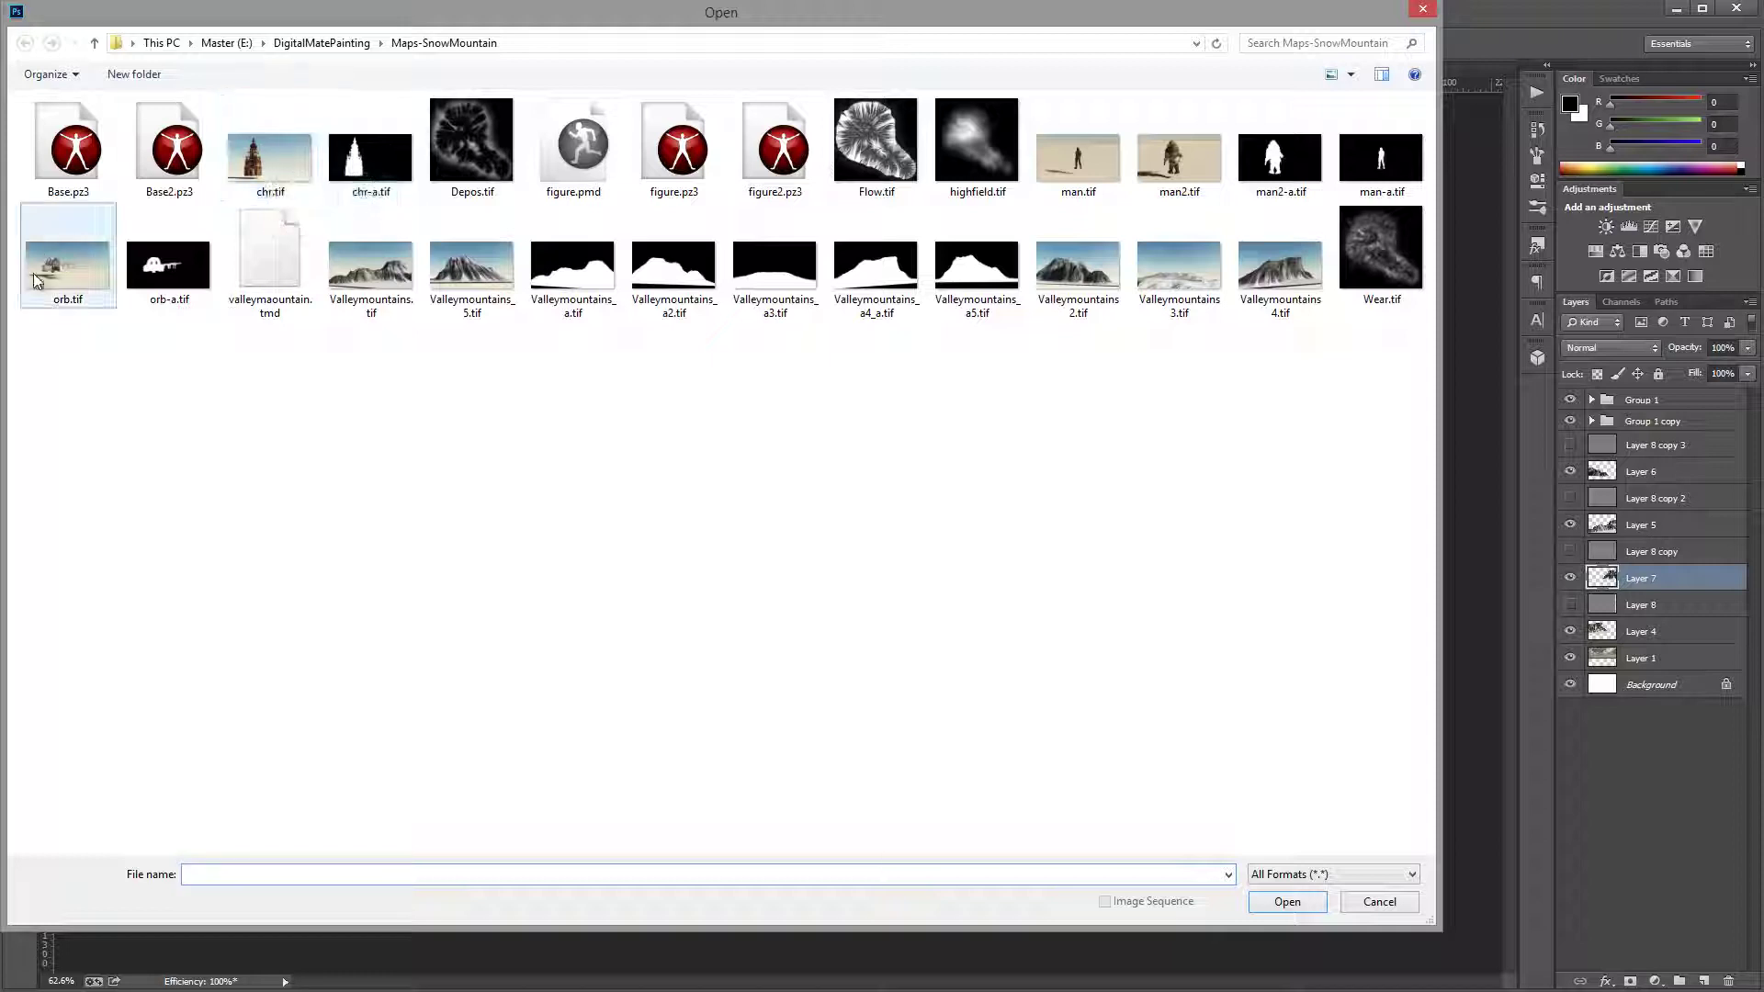
click(367, 161)
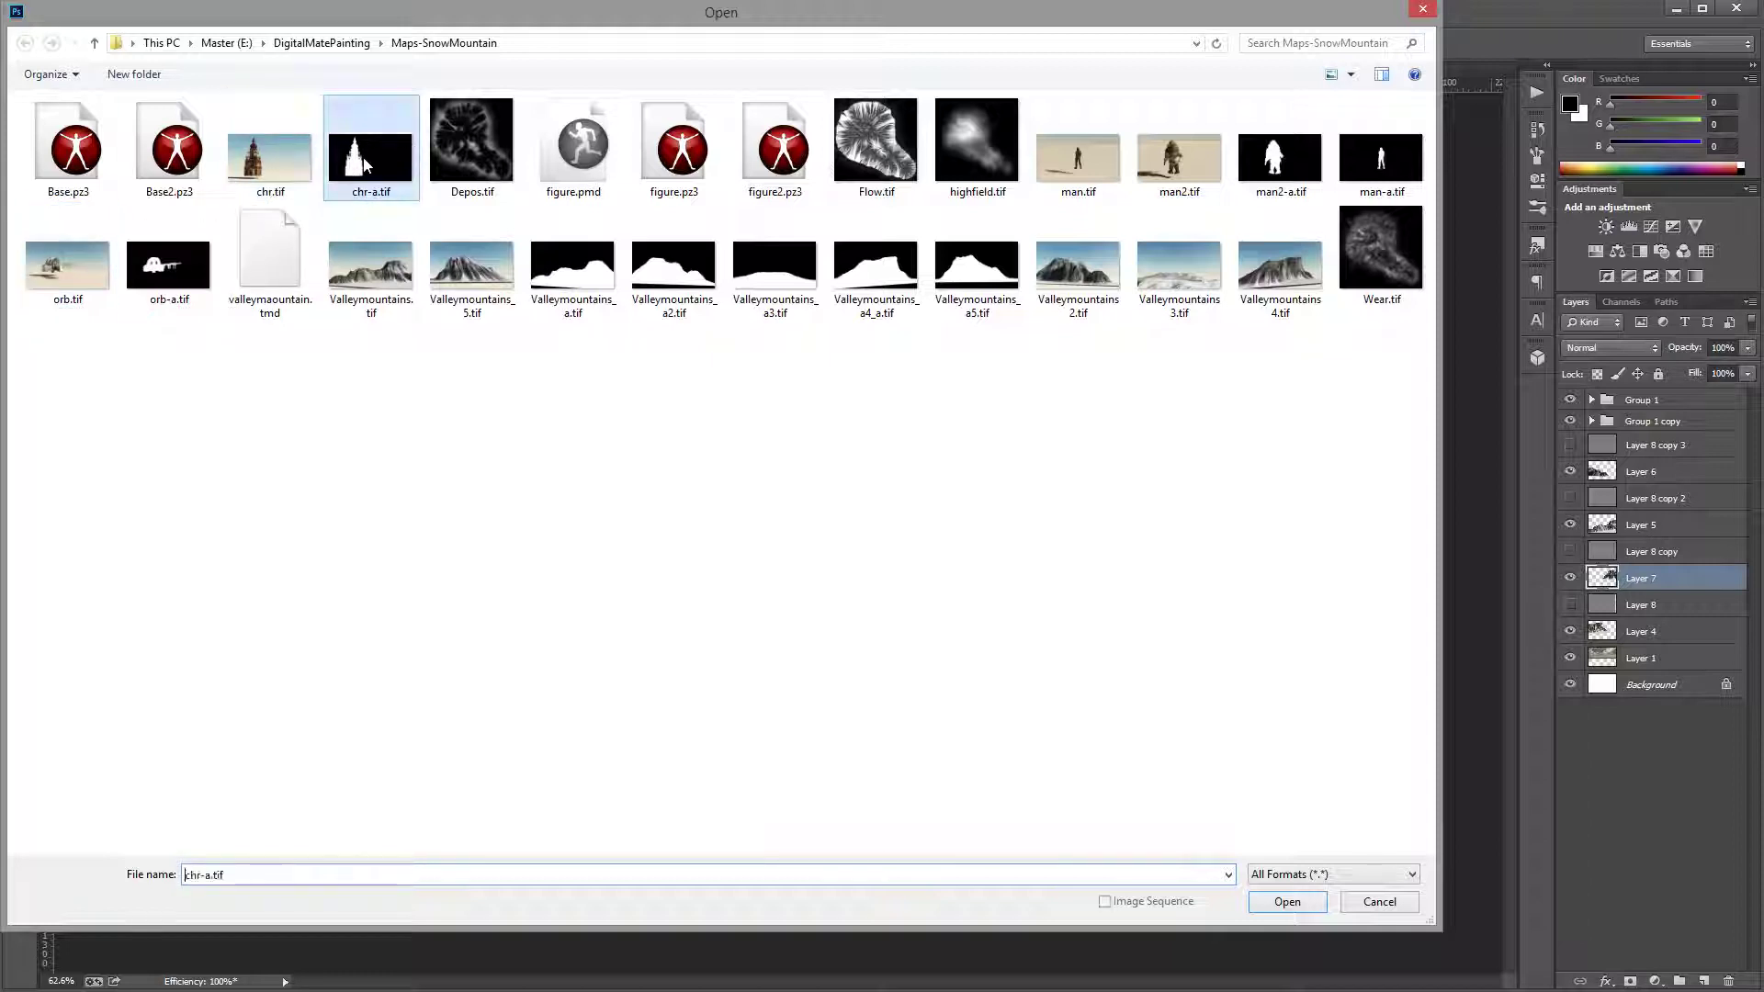
ctrl+click(257, 164)
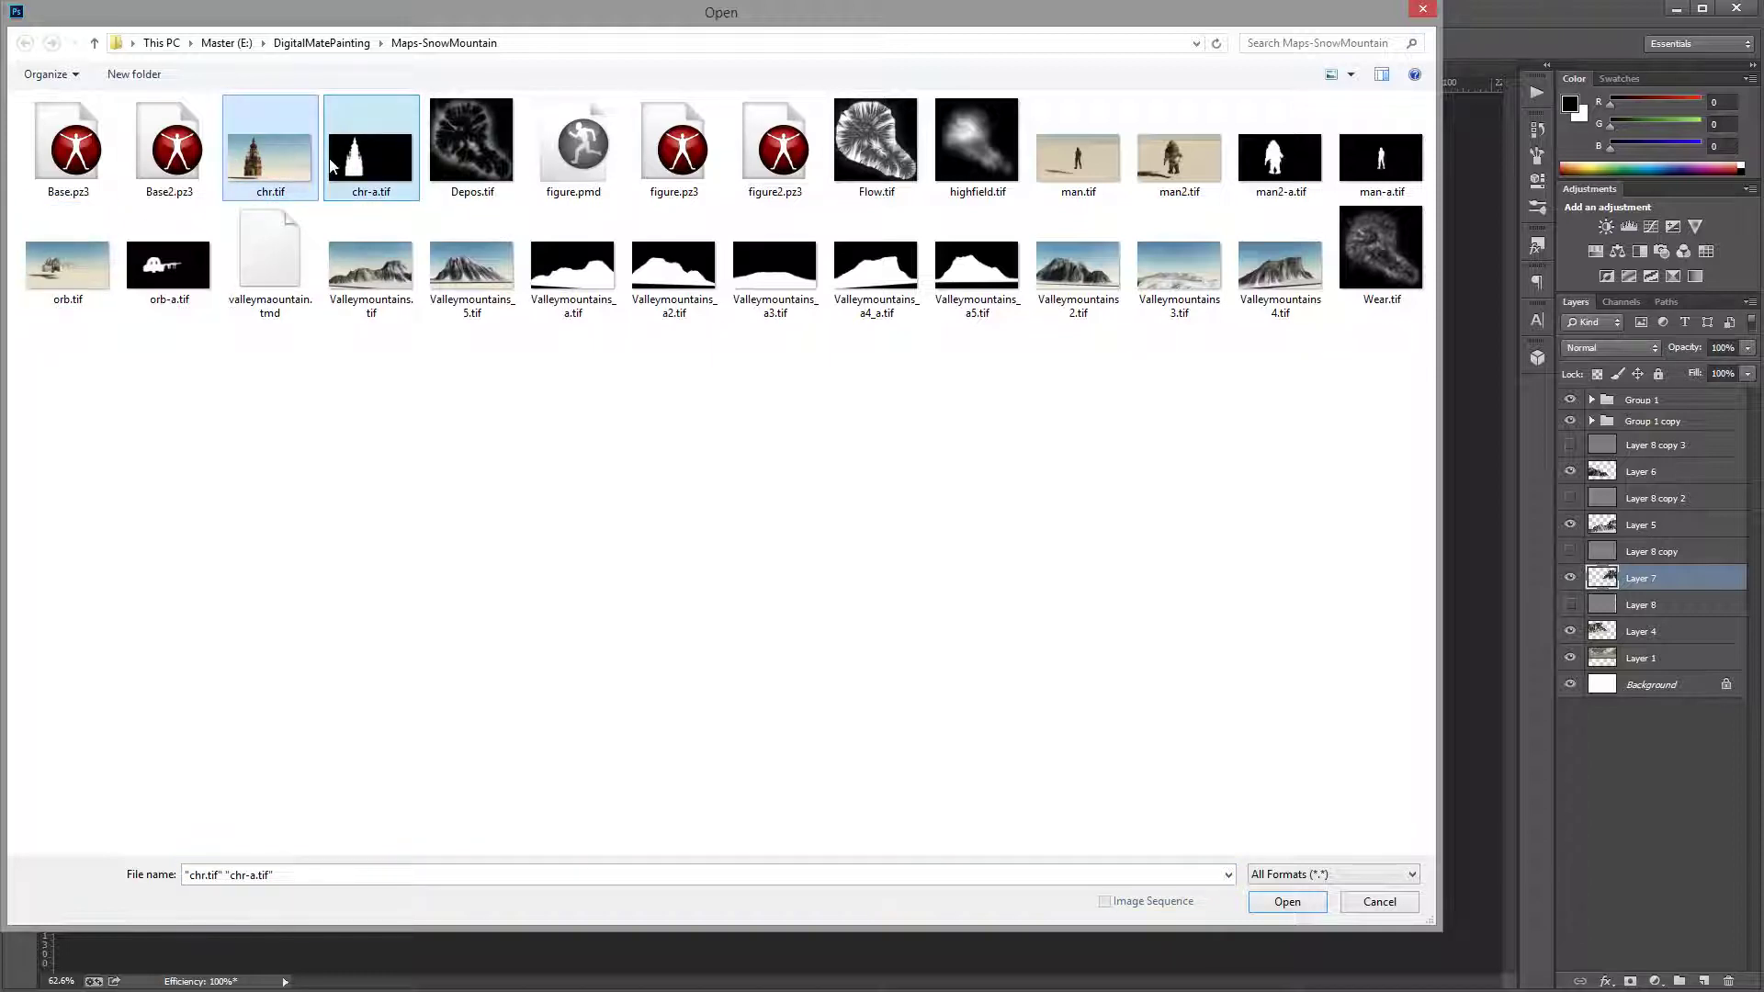
click(1286, 899)
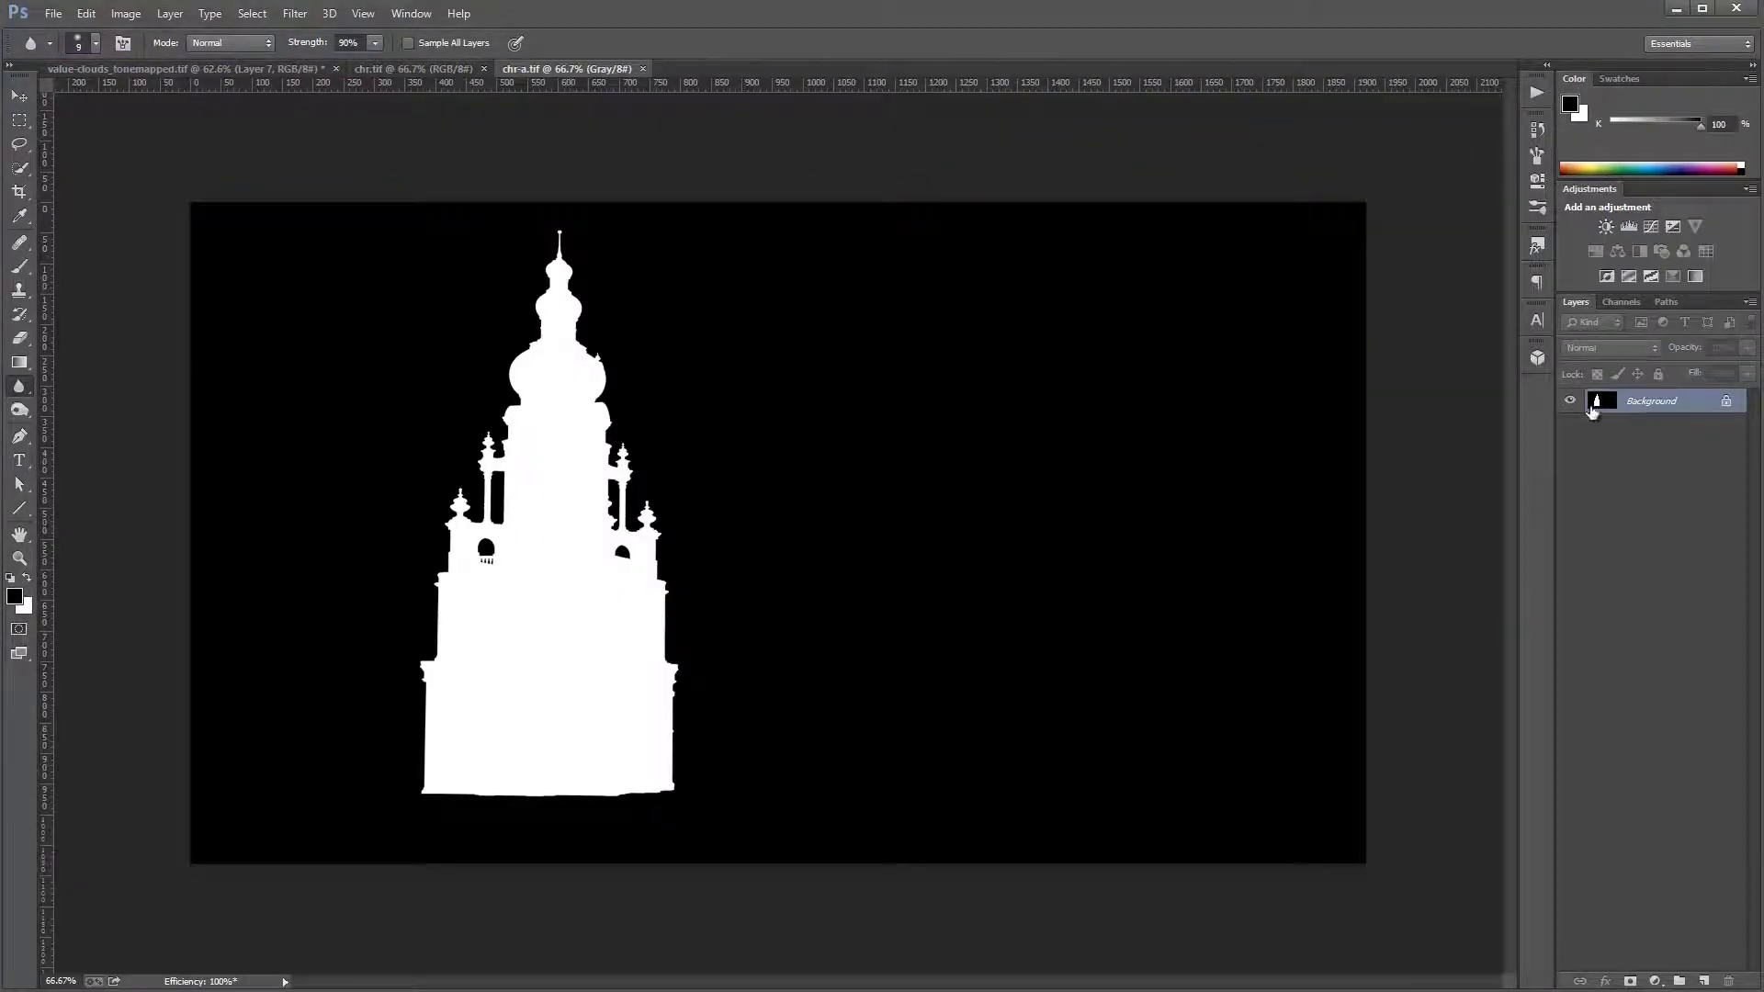
Step: Copy the entire chr-a.tif mask and paste it into a new alpha channel in chr.tif
ctrl+click(1590, 405)
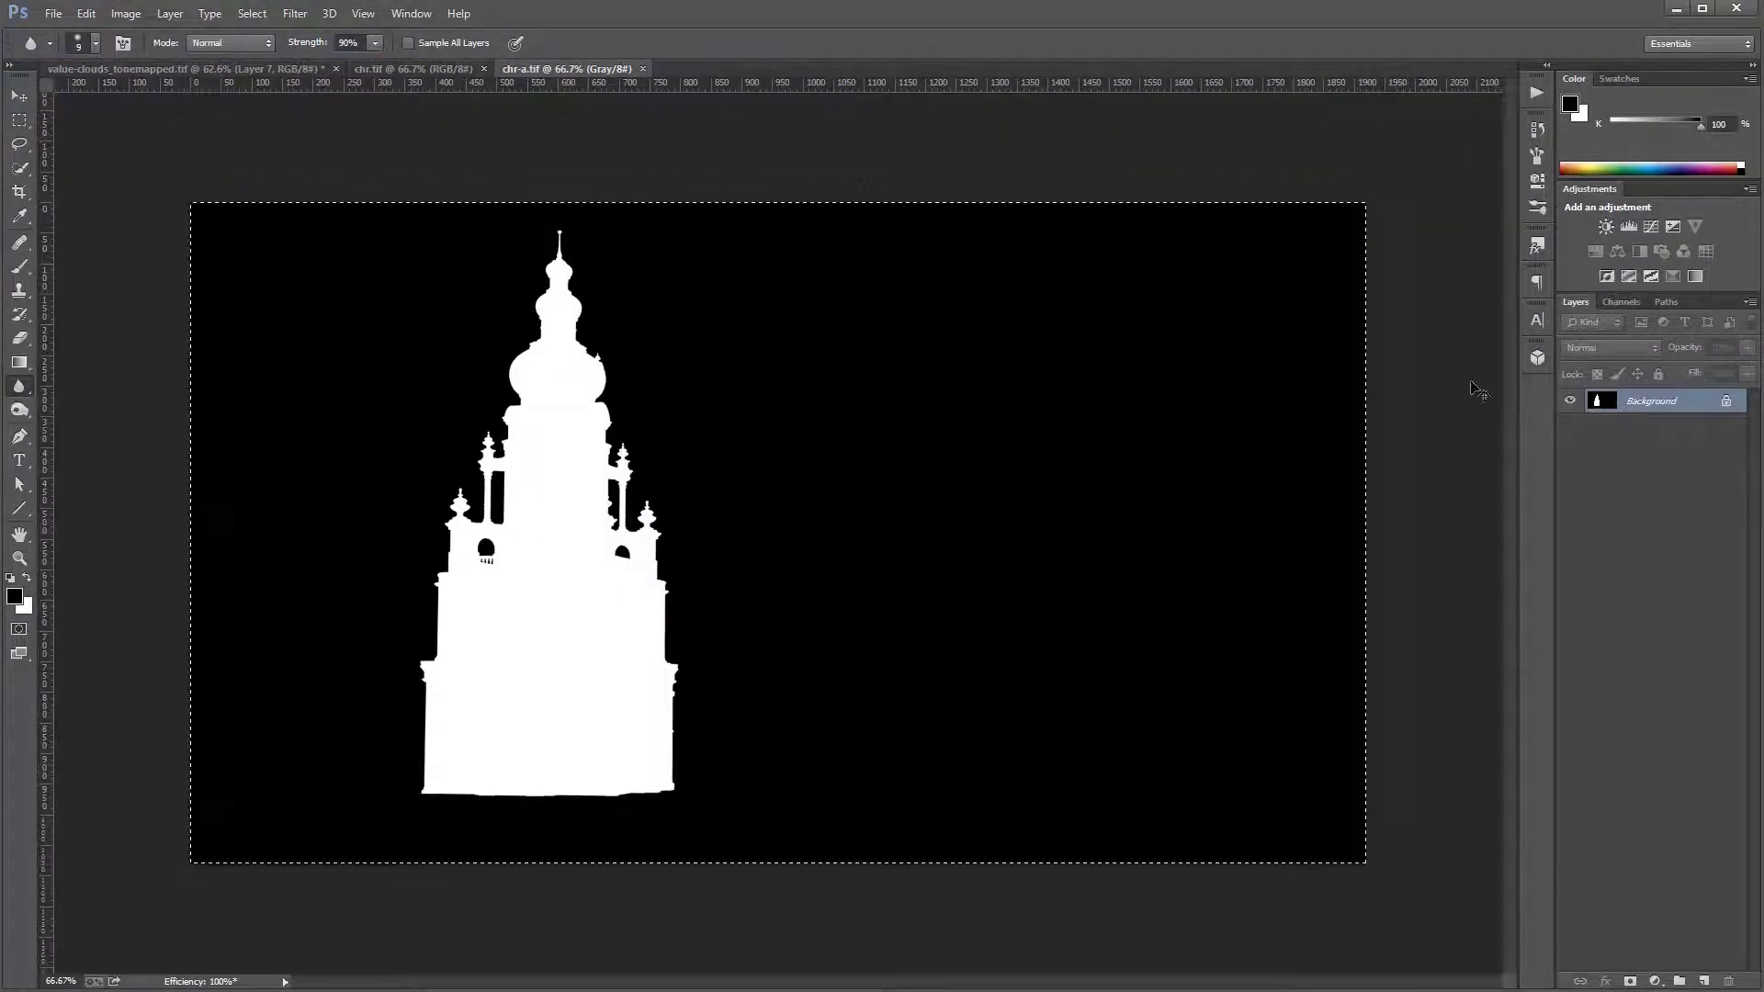
click(394, 70)
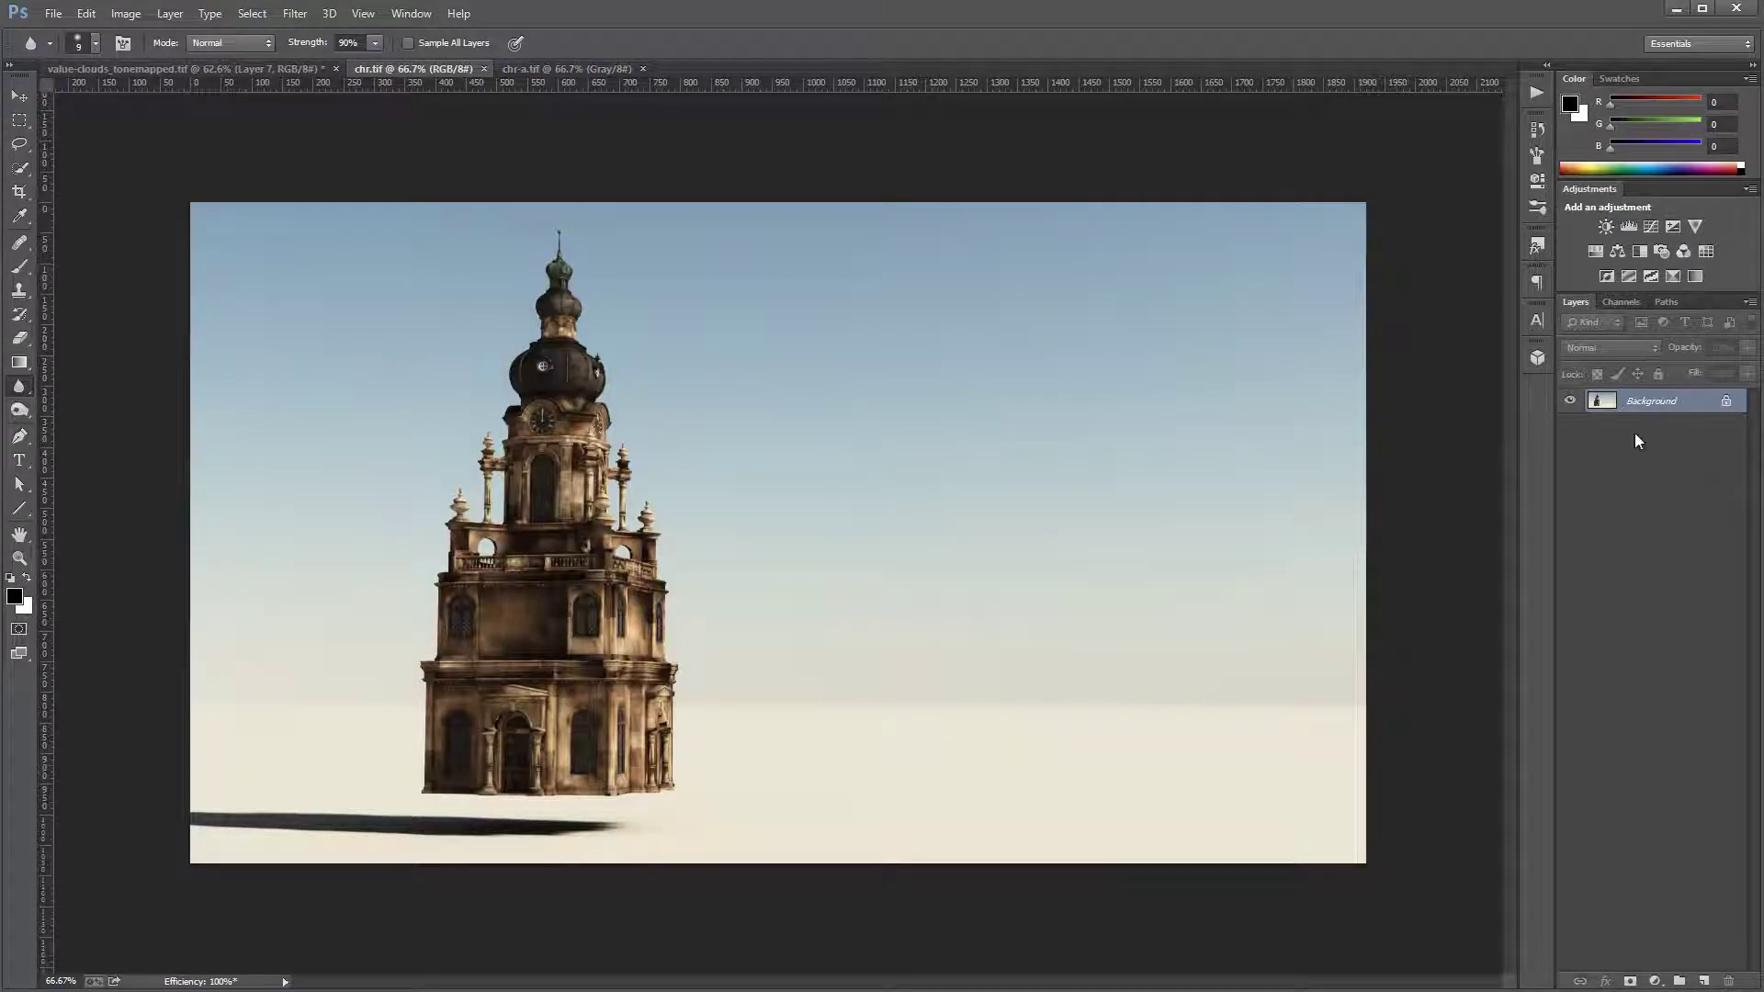
click(1621, 302)
click(1705, 981)
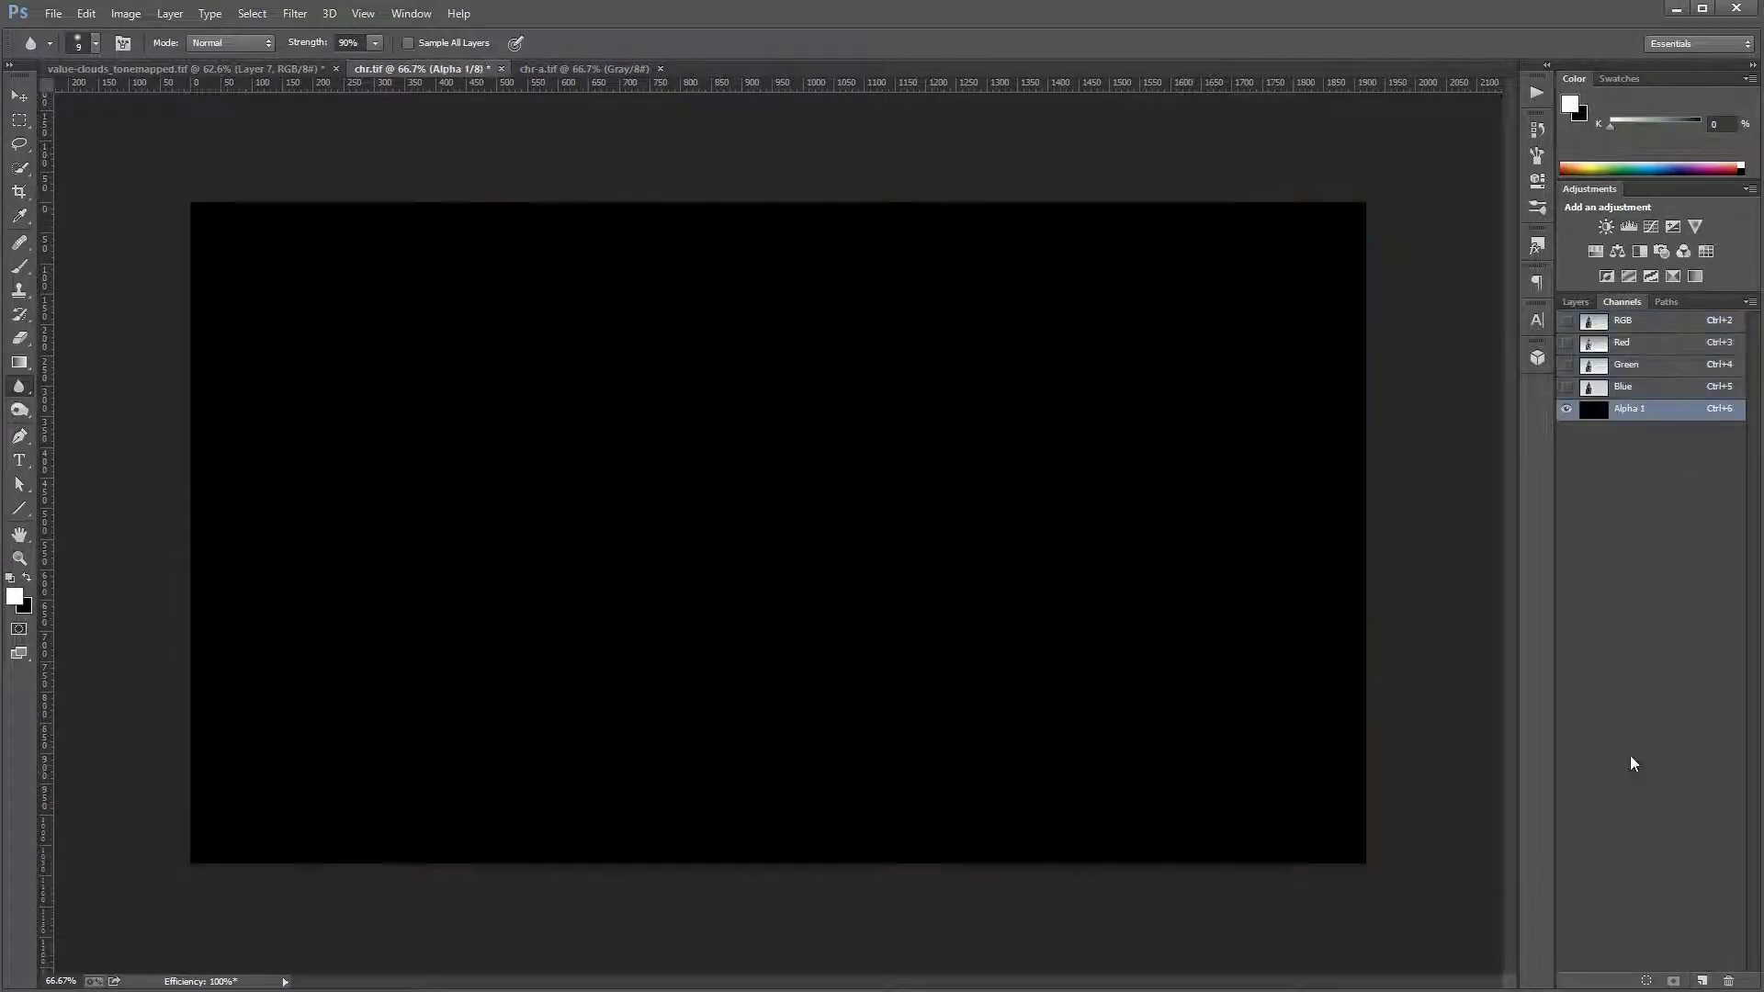
key(ctrl+v)
Step: Load the Alpha 1 channel as a selection around the tower and return to the full-color RGB image's layers
ctrl+click(1619, 415)
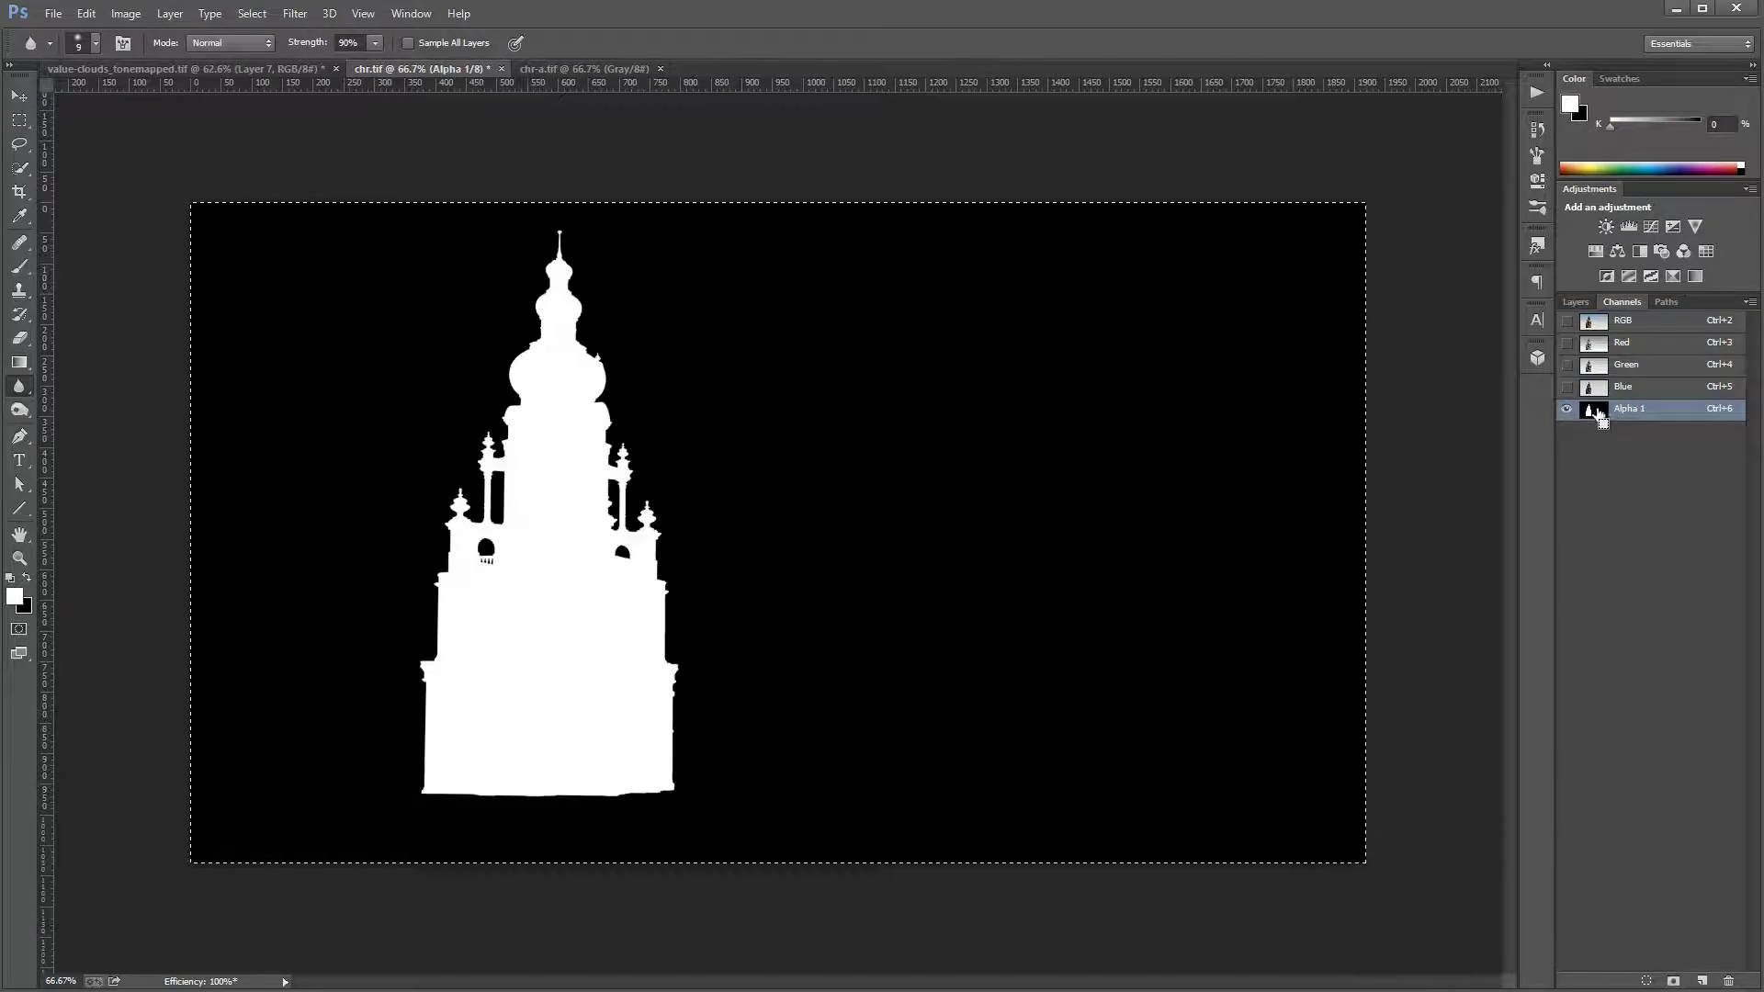
click(1599, 317)
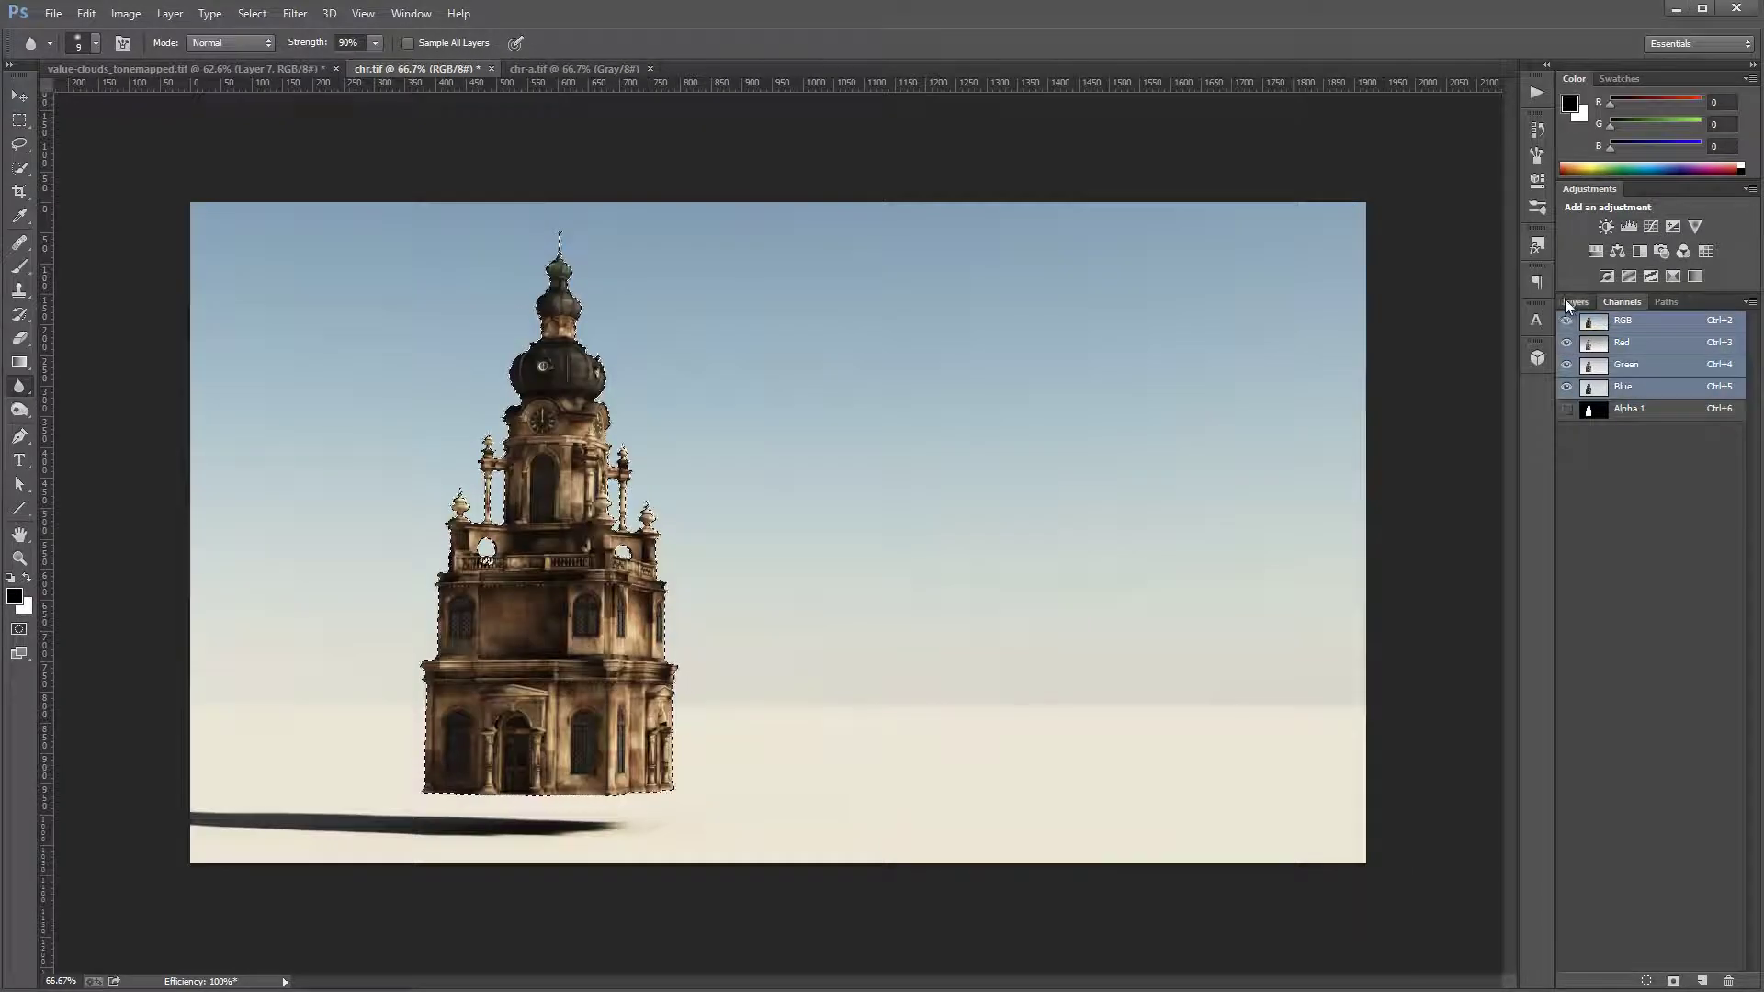
click(1577, 302)
Step: Try bringing the selected tower into the value-clouds_tonemapped.tif painting as a layer, and delete that trial layer
click(31, 97)
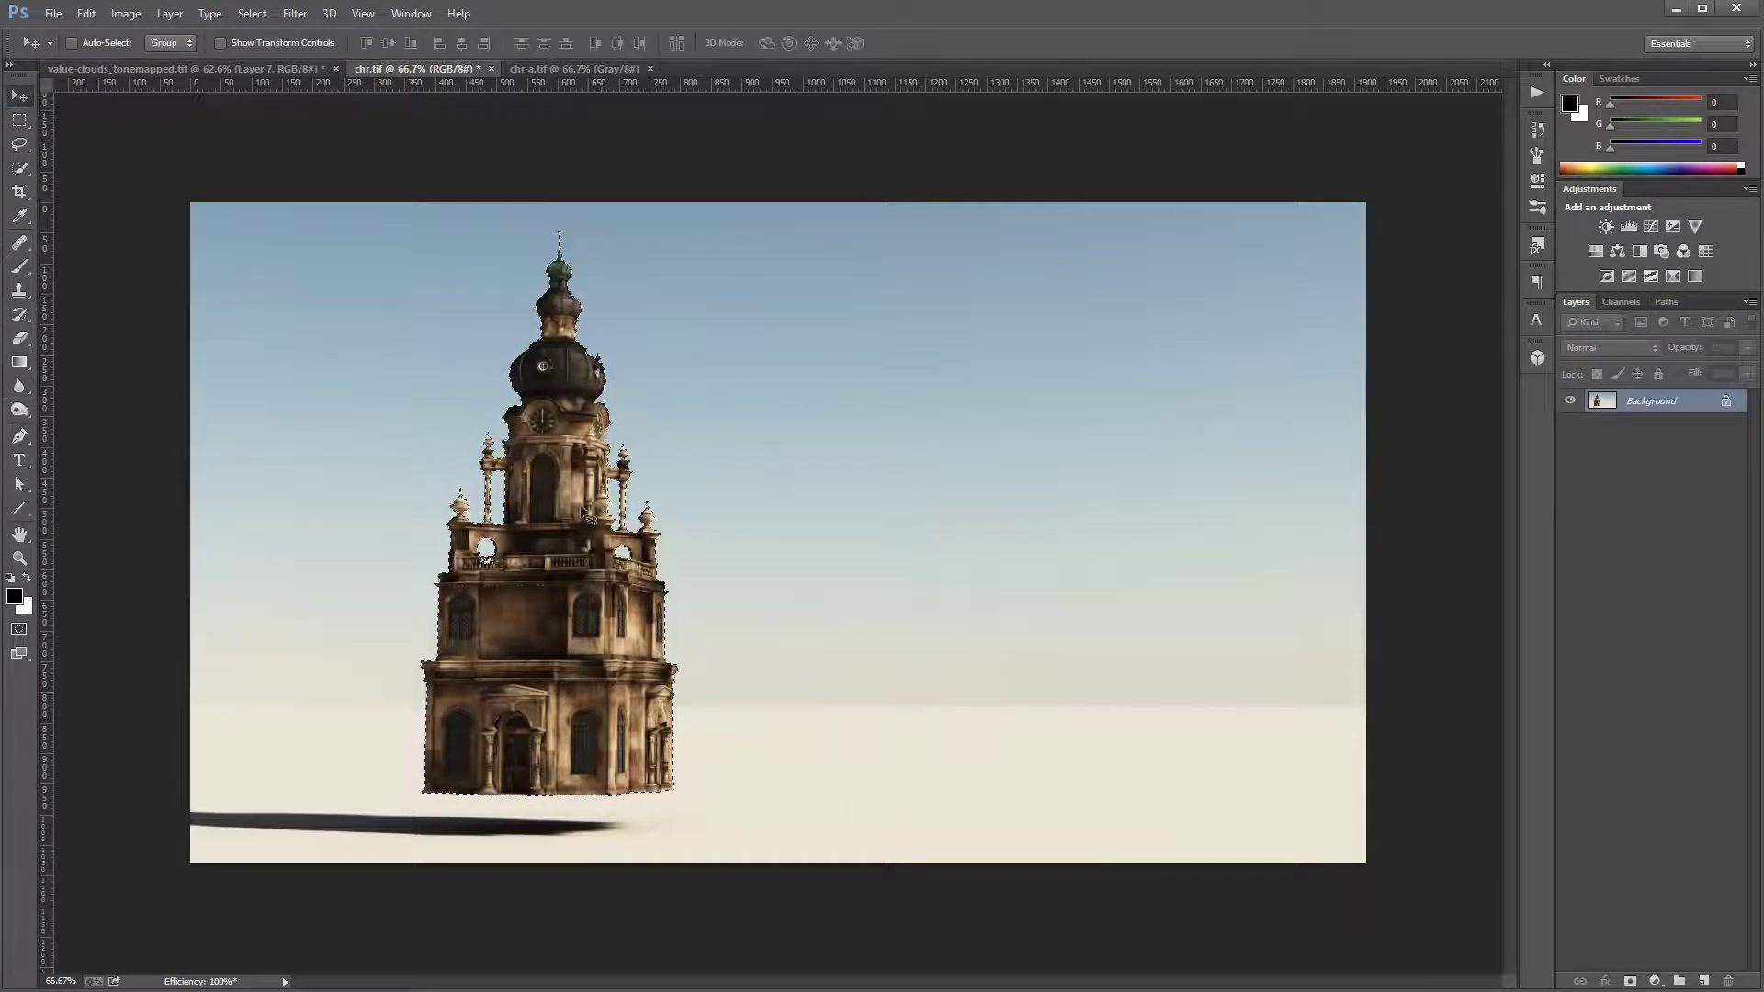
drag(575, 515, 792, 418)
click(86, 13)
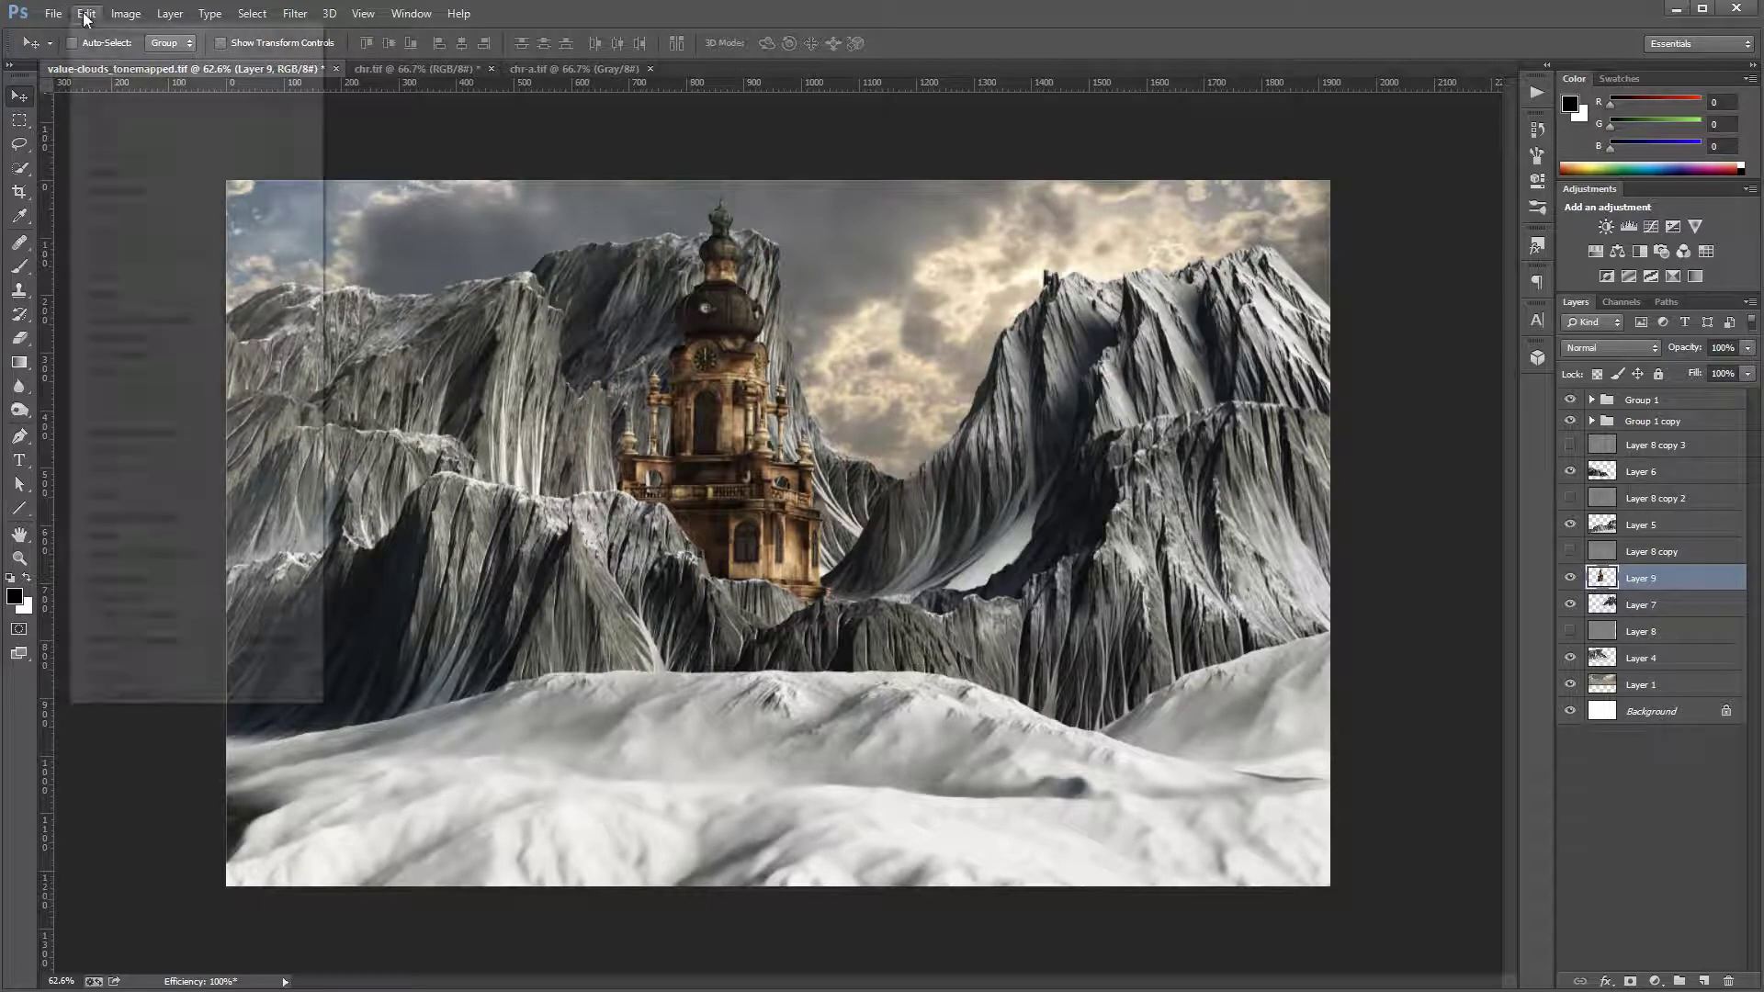
mouse_move(244, 376)
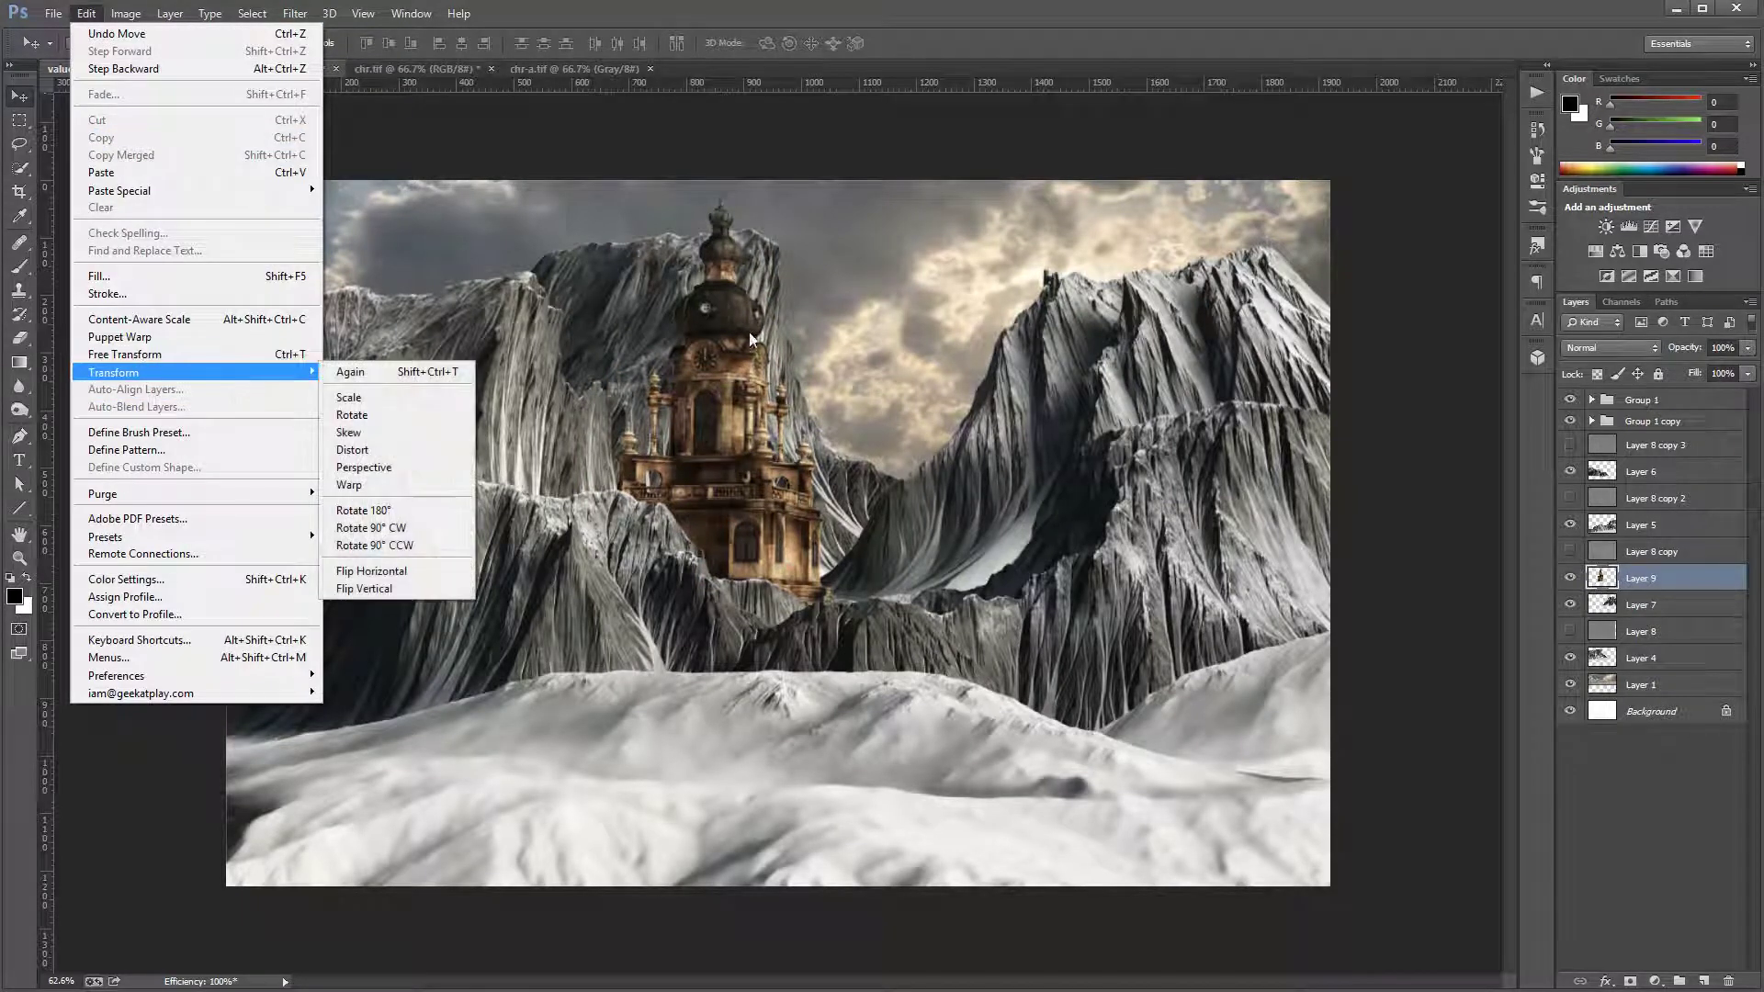
click(708, 360)
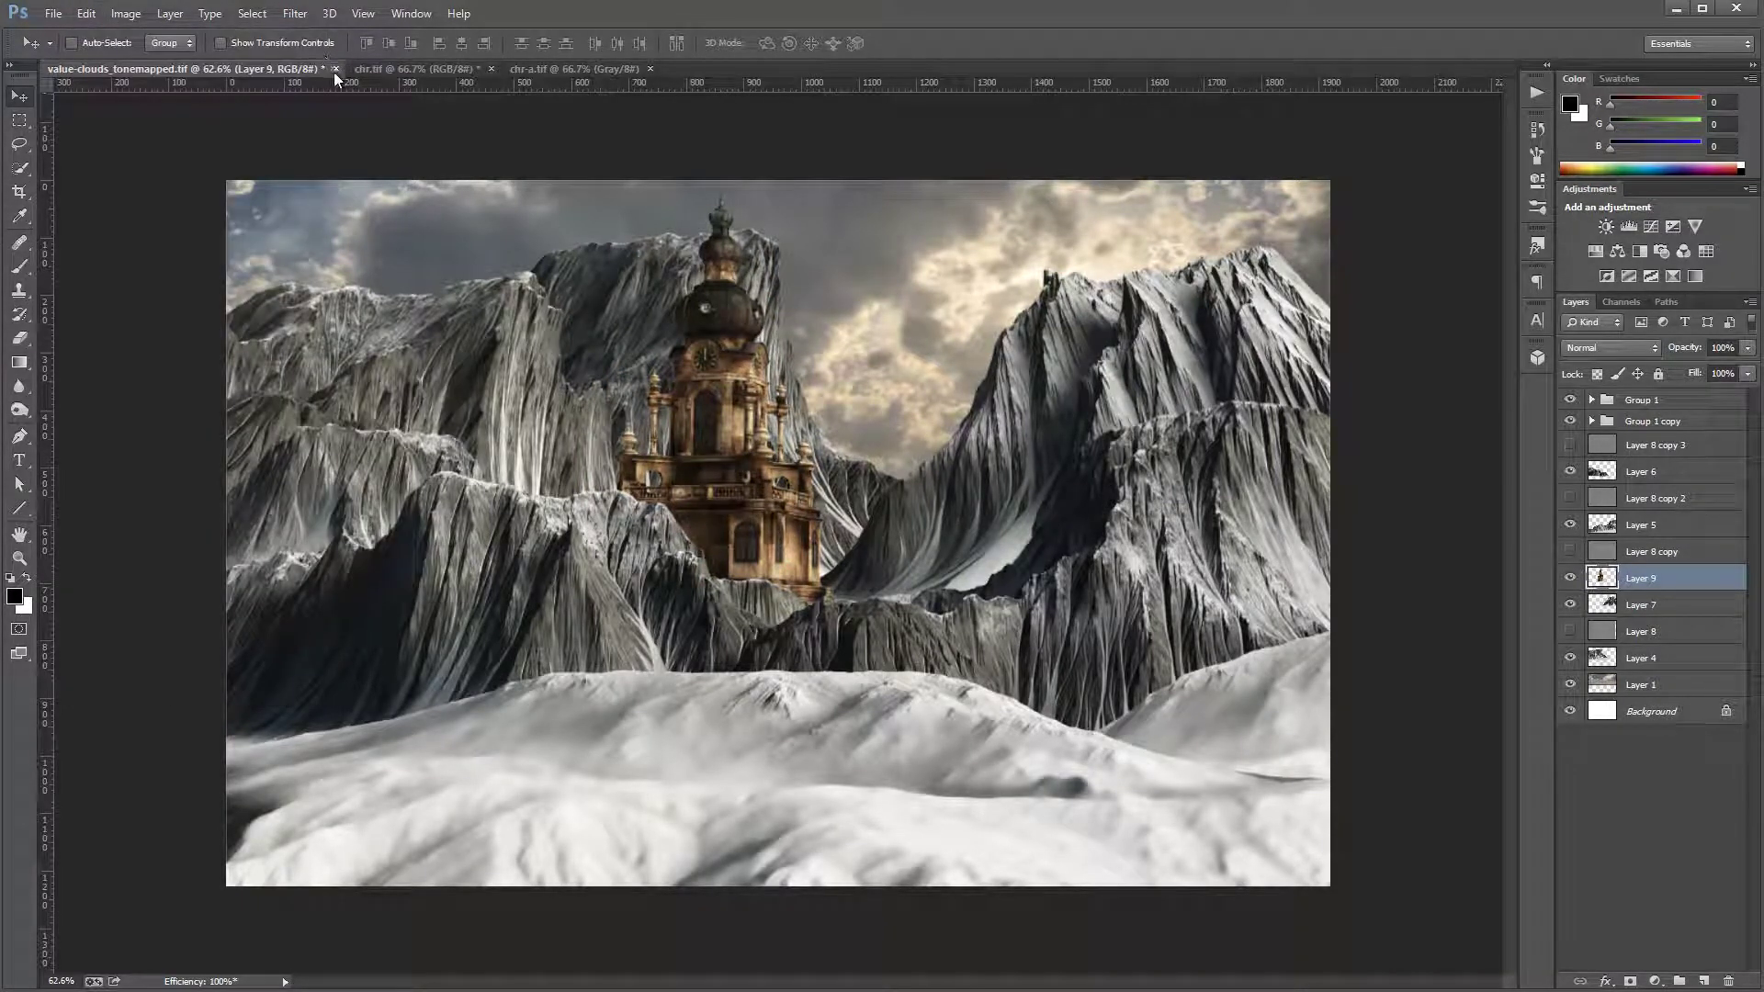
drag(1662, 565, 1728, 981)
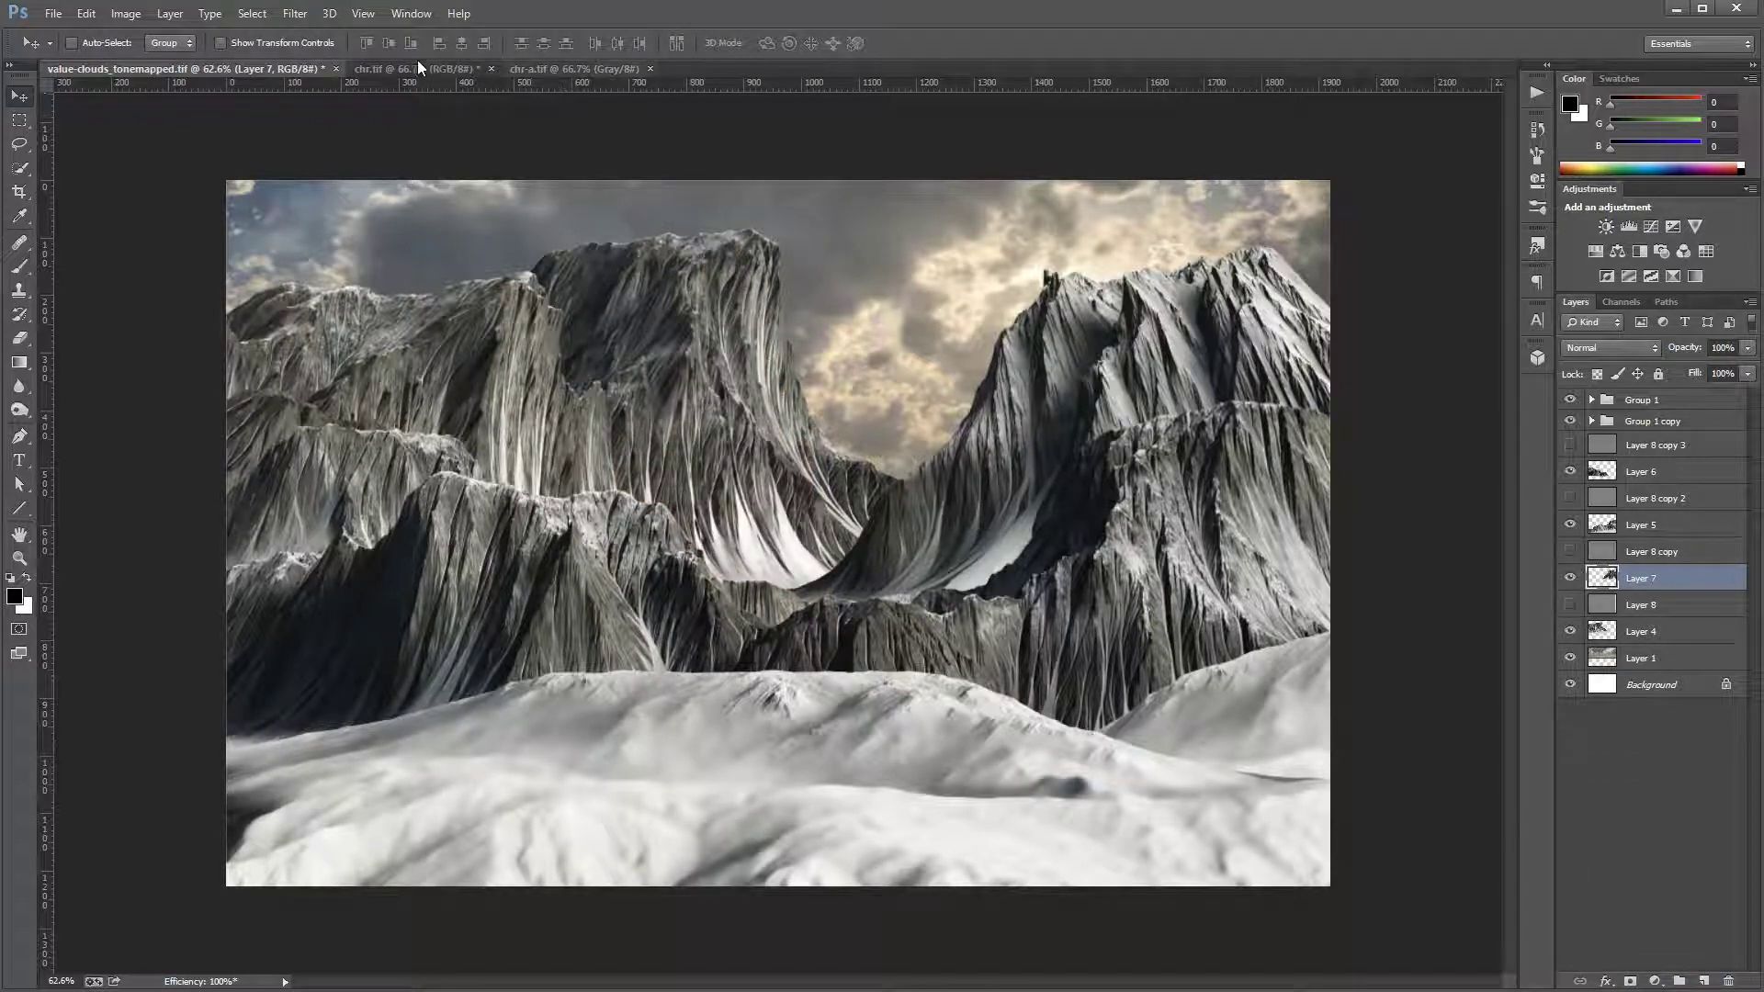
Step: Contract the tower selection in chr.tif to trim its outer edge
click(418, 64)
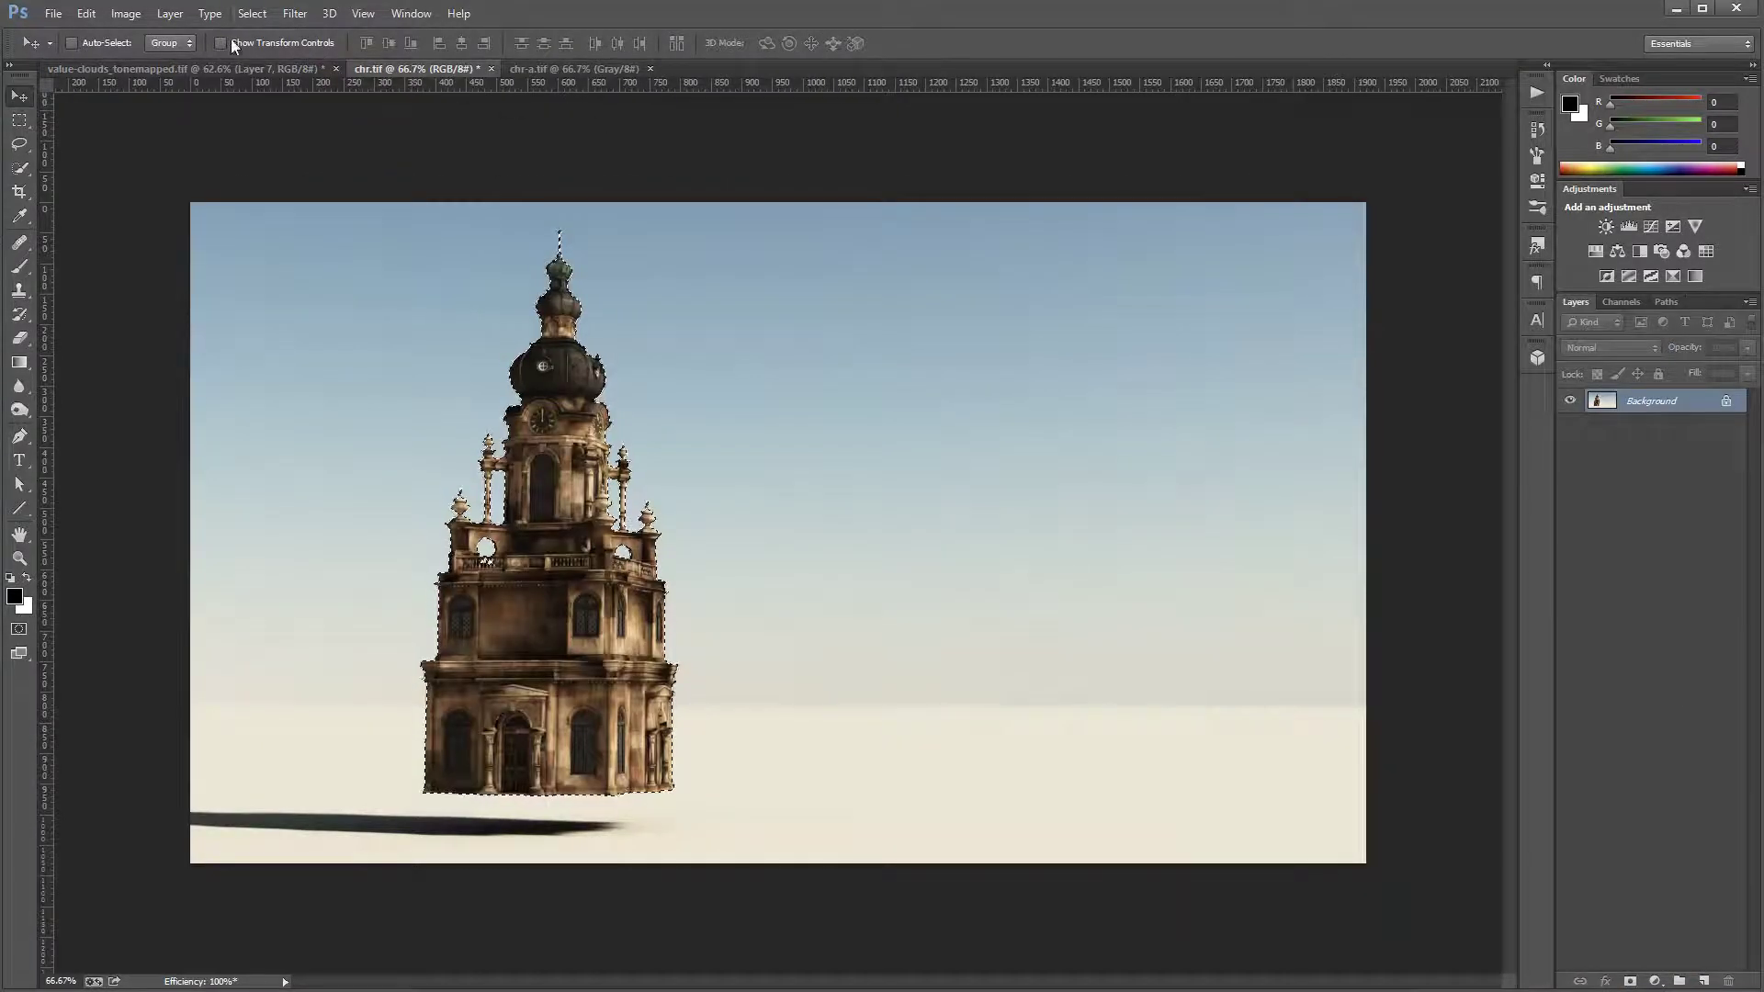
click(252, 13)
mouse_move(369, 234)
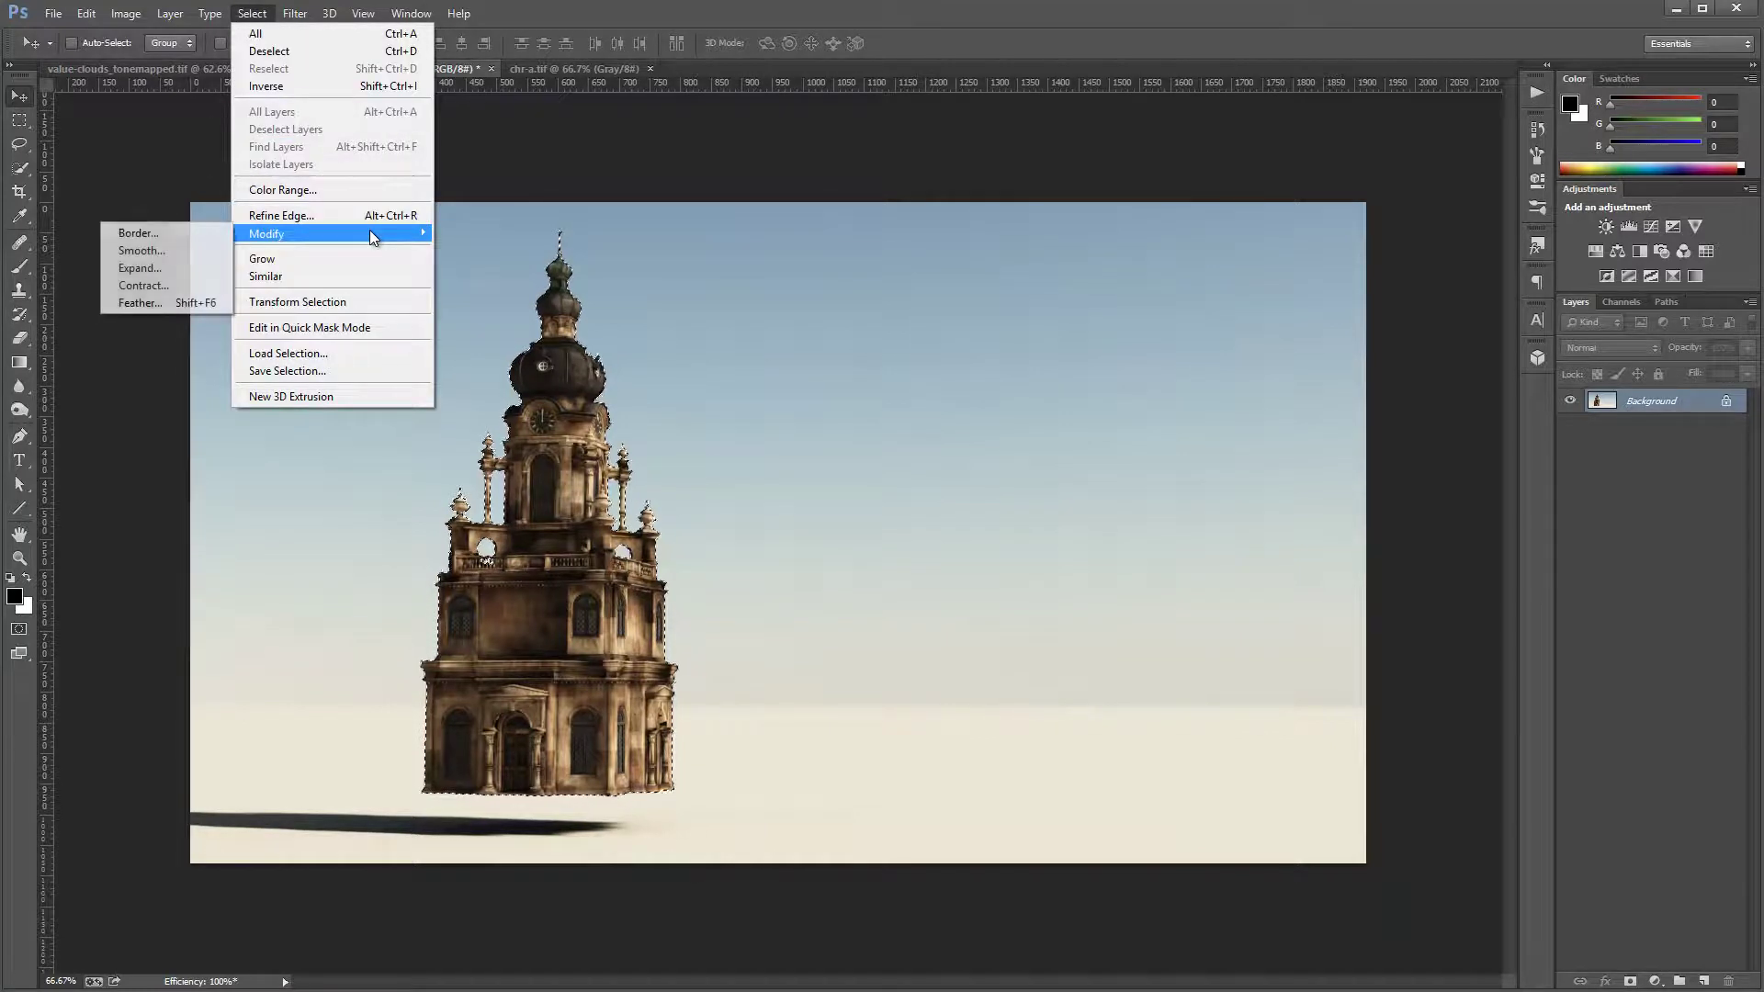
click(169, 285)
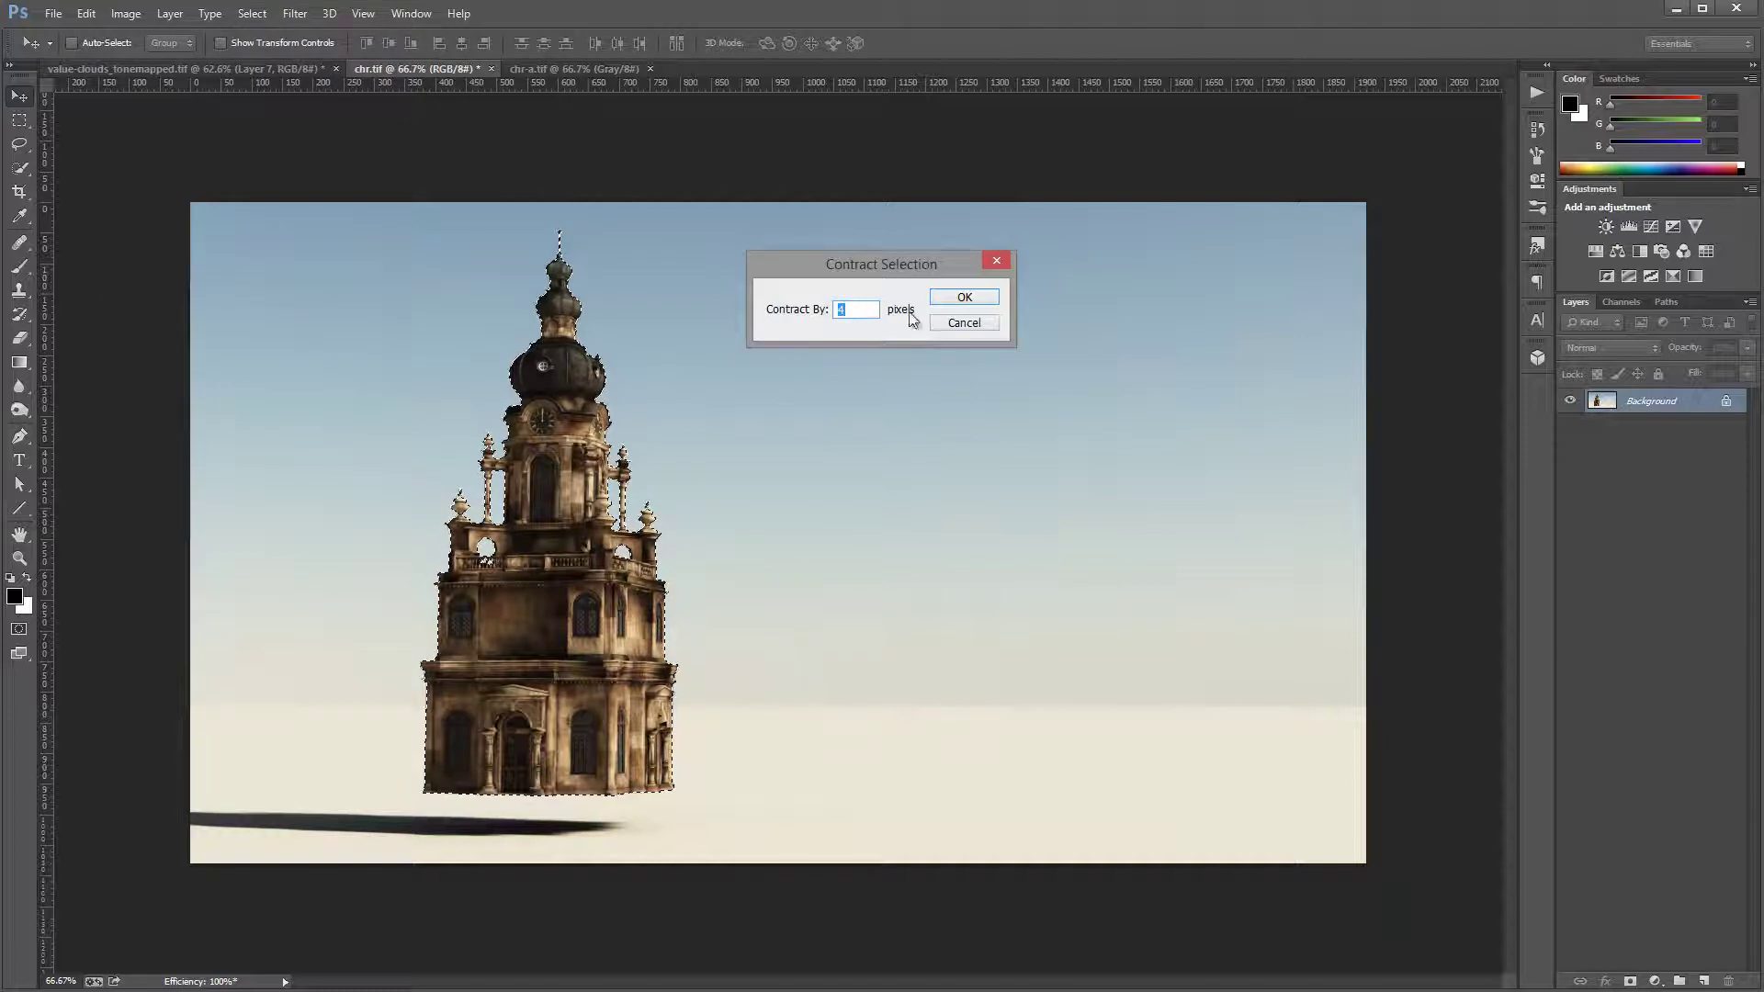
click(960, 299)
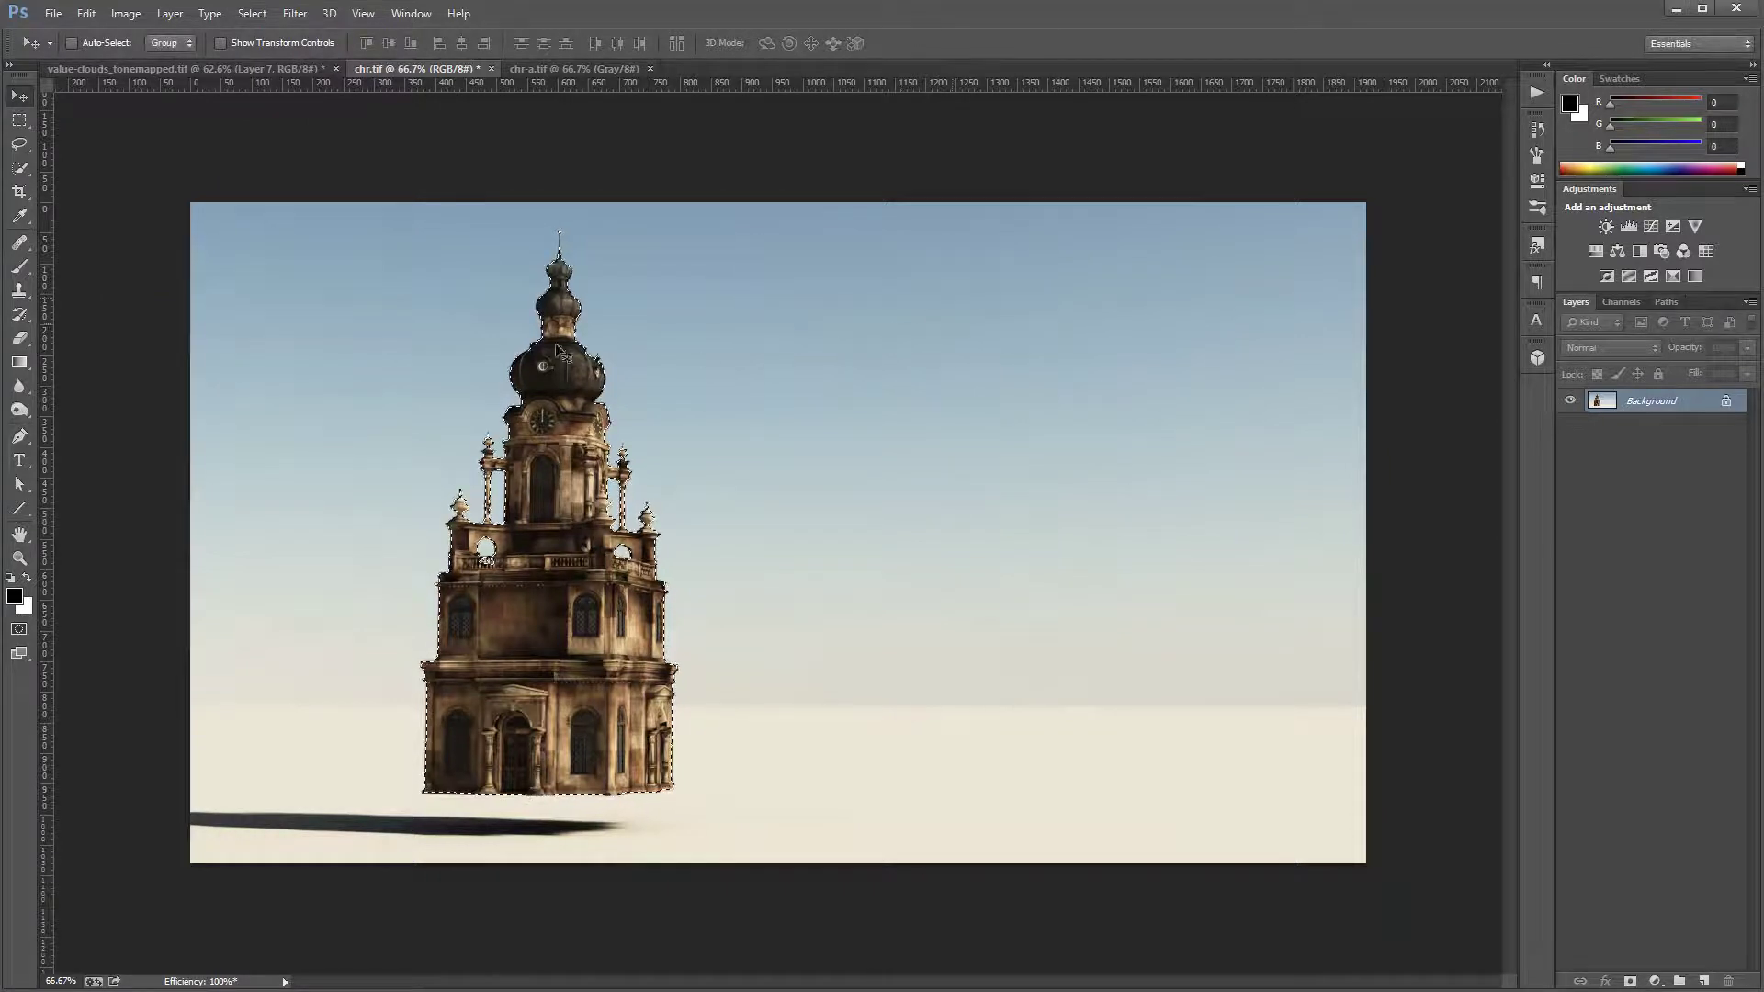
Step: Bring the contracted tower cutout into the mountain painting and position it in front of the left peak beside the valley
drag(577, 537, 772, 491)
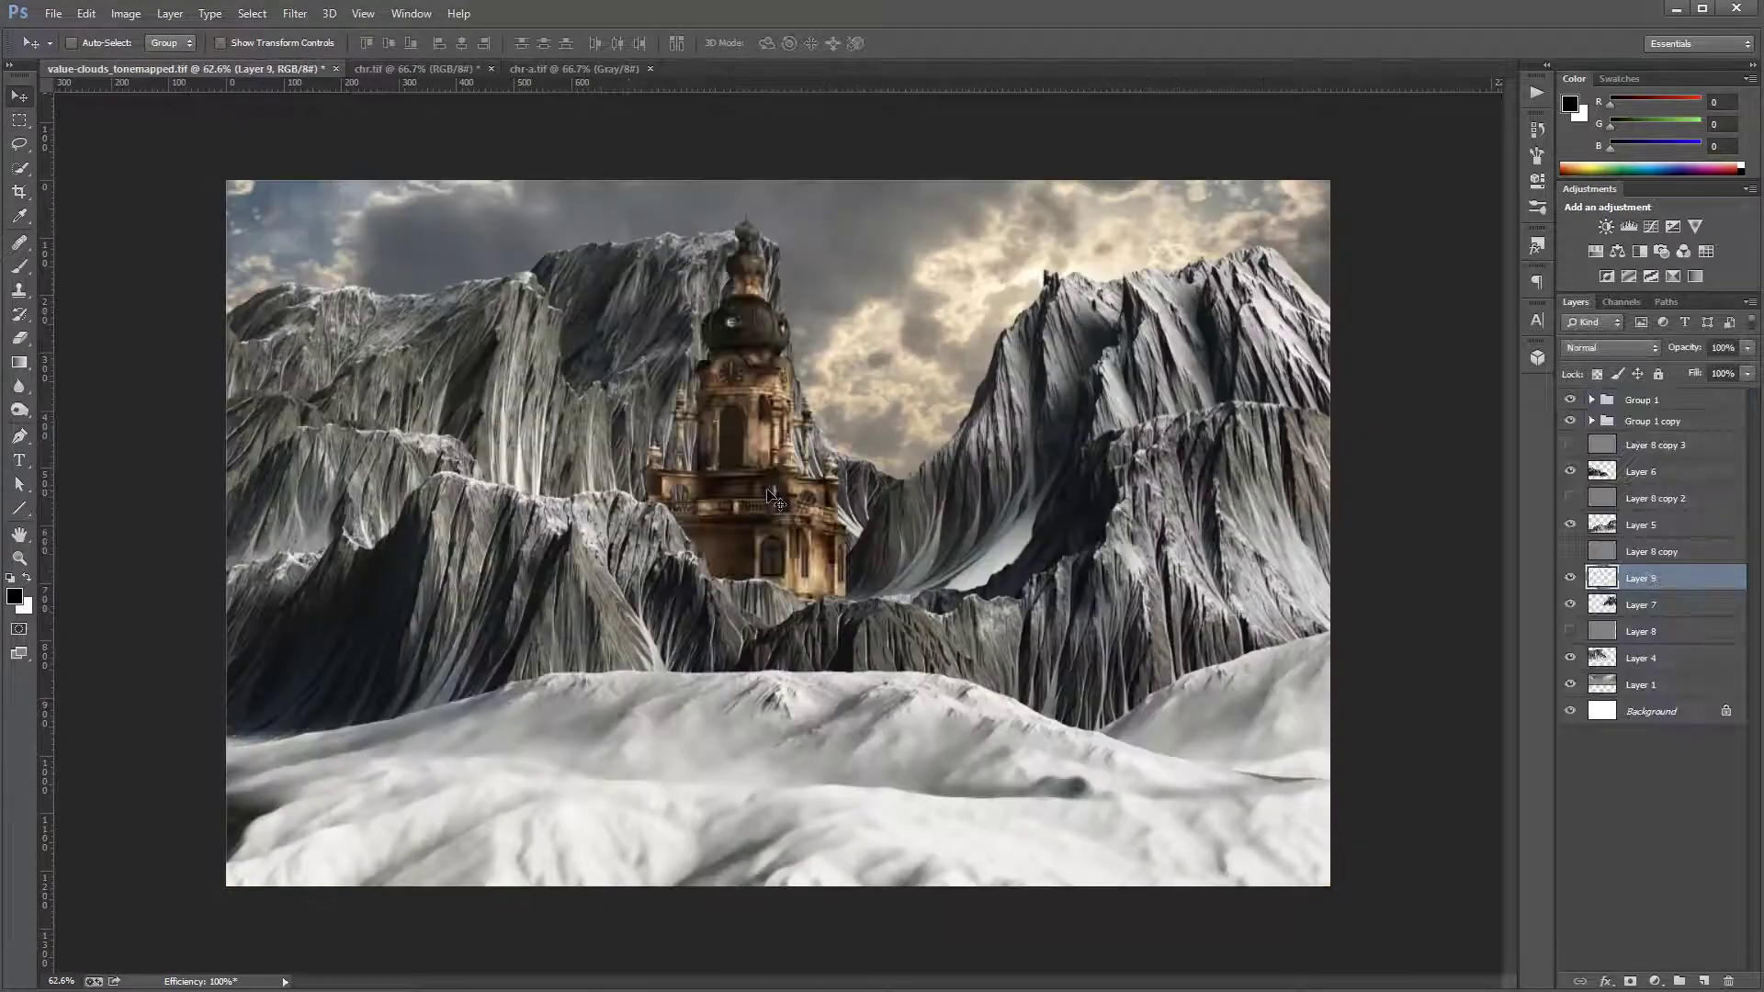
drag(770, 478, 704, 455)
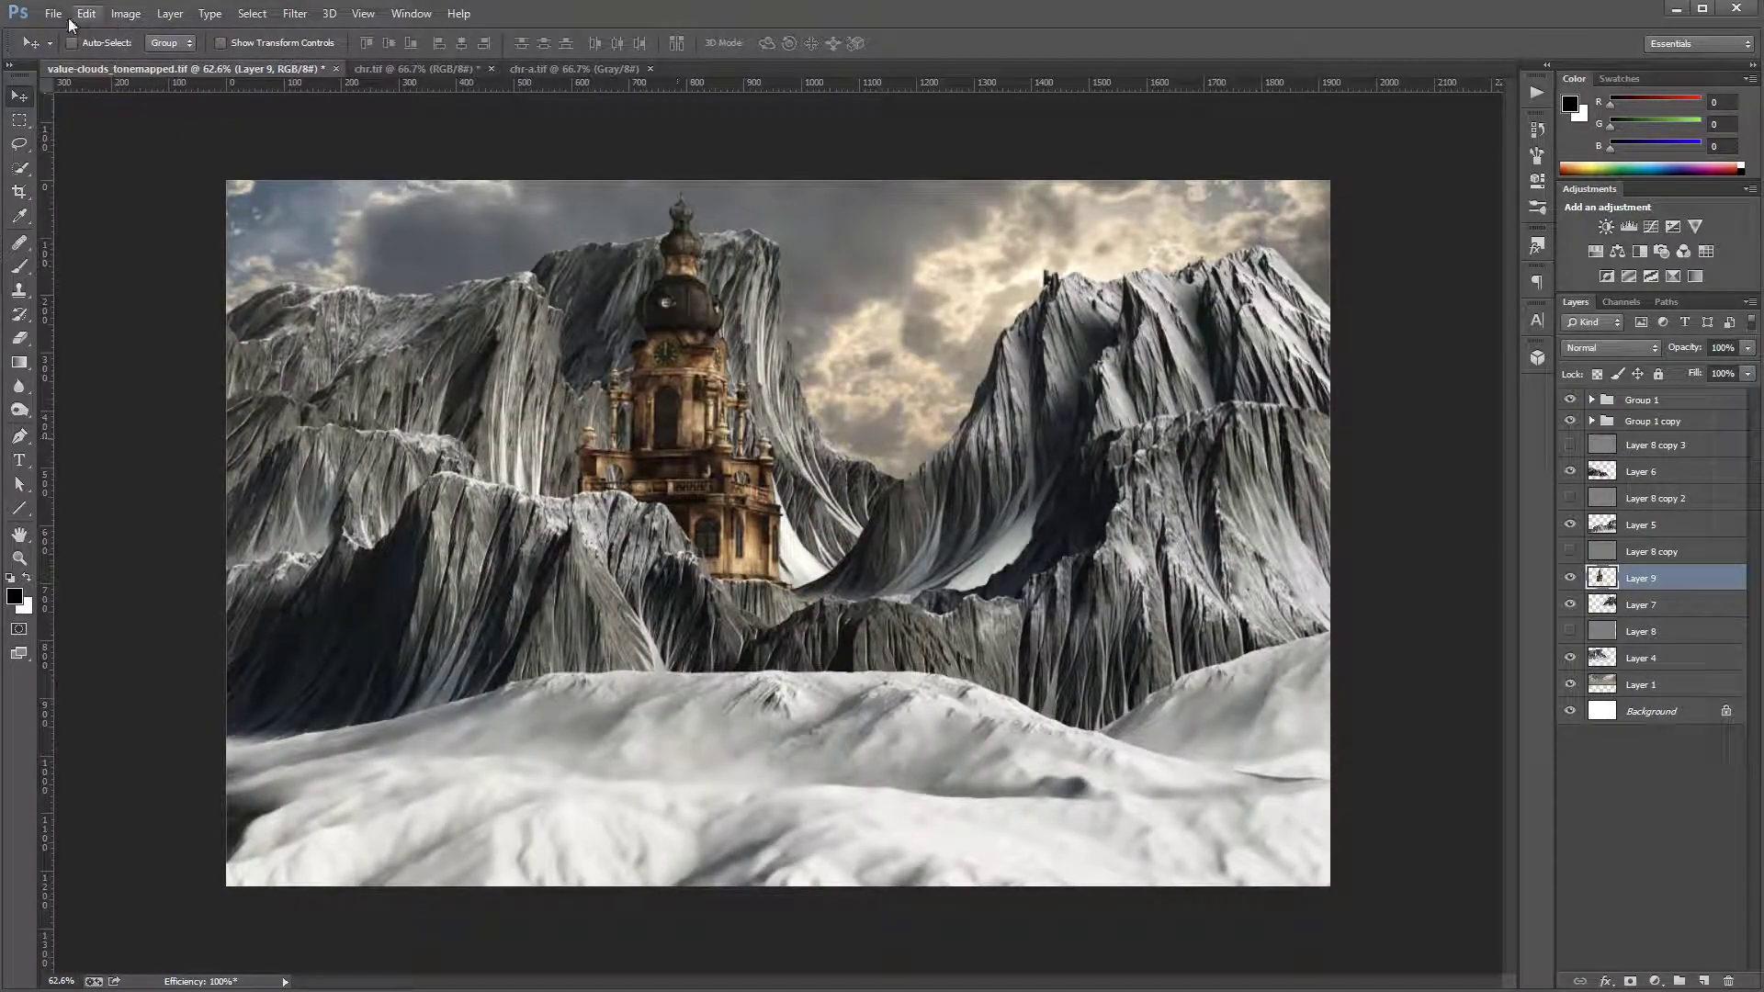
Step: Scale the tower on Layer 9 down to about half its size, keeping its base behind the dark ridge
click(74, 19)
mouse_move(212, 371)
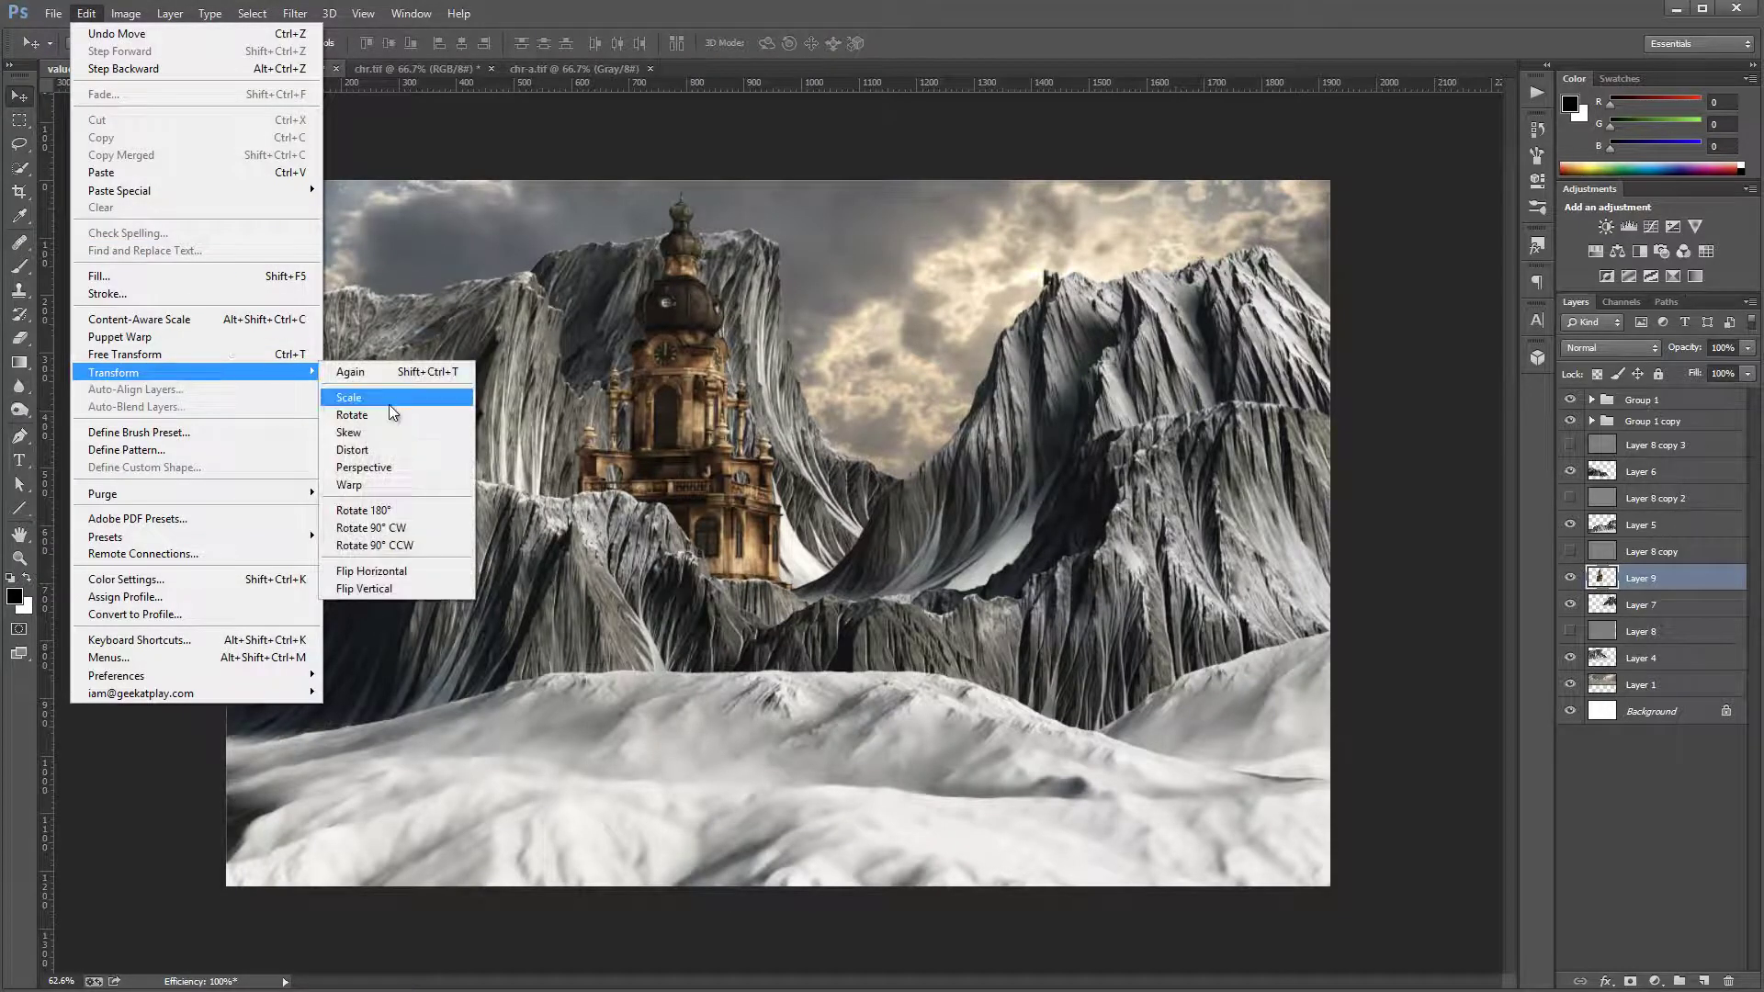
click(393, 404)
drag(551, 175, 679, 457)
drag(735, 580, 695, 394)
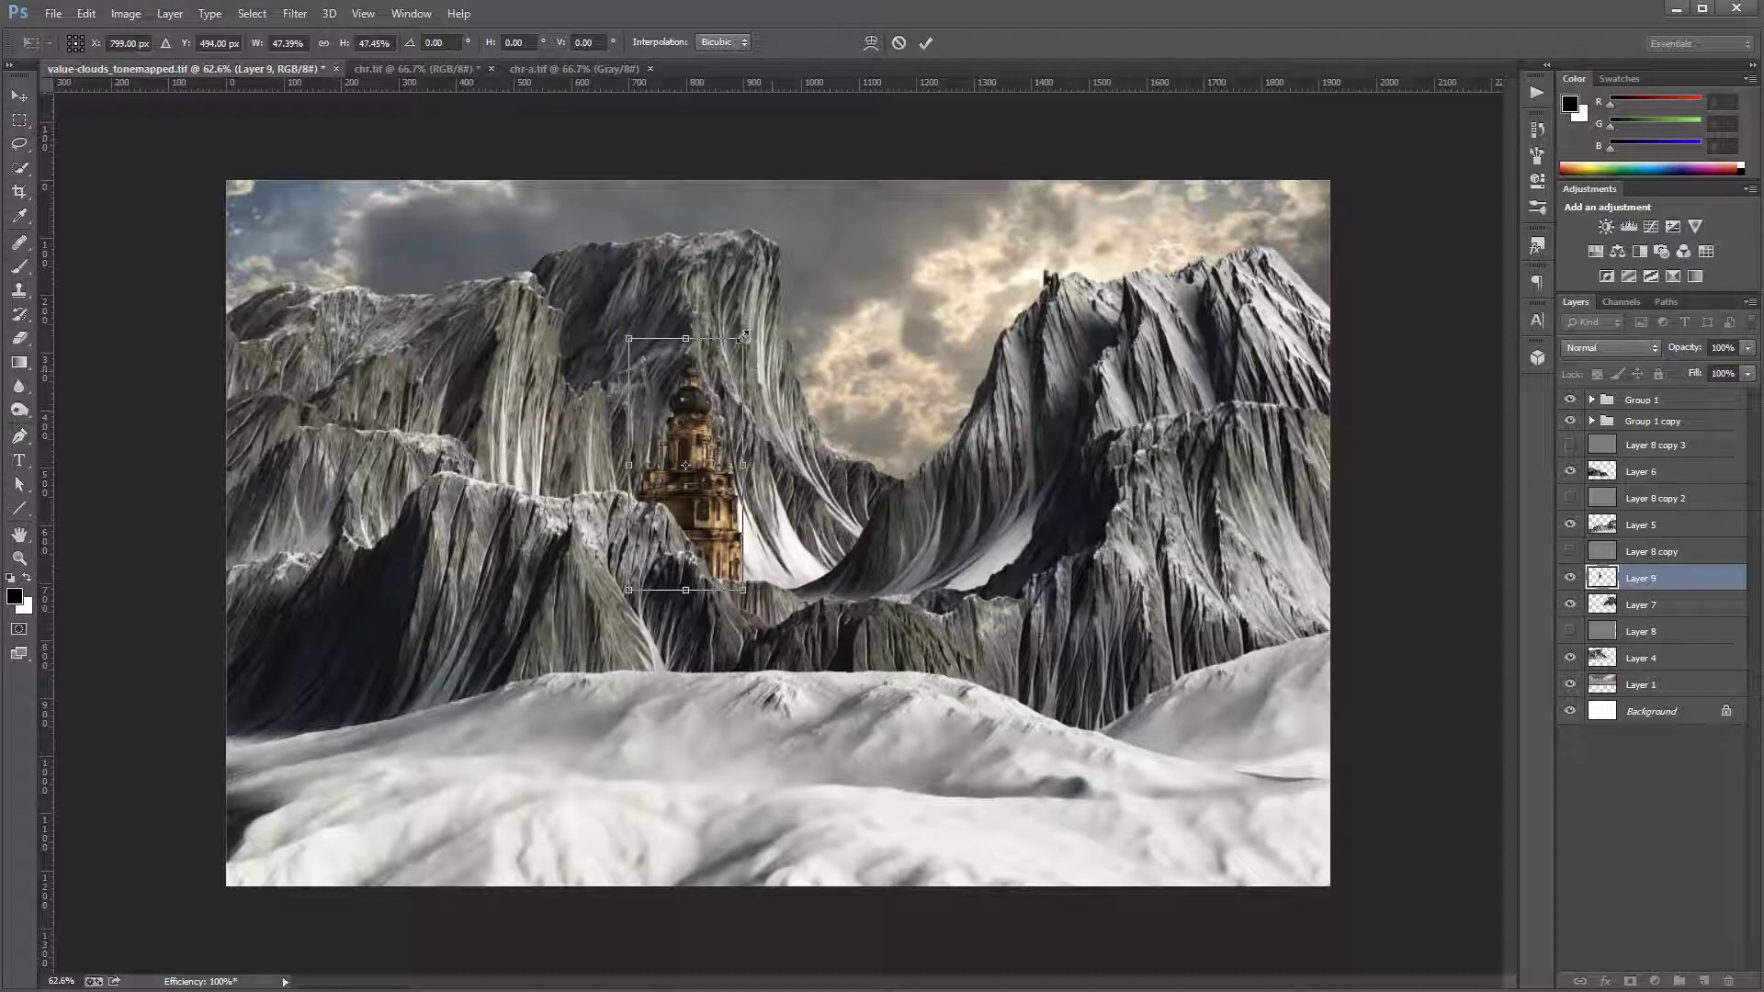
drag(745, 336, 780, 317)
key(Return)
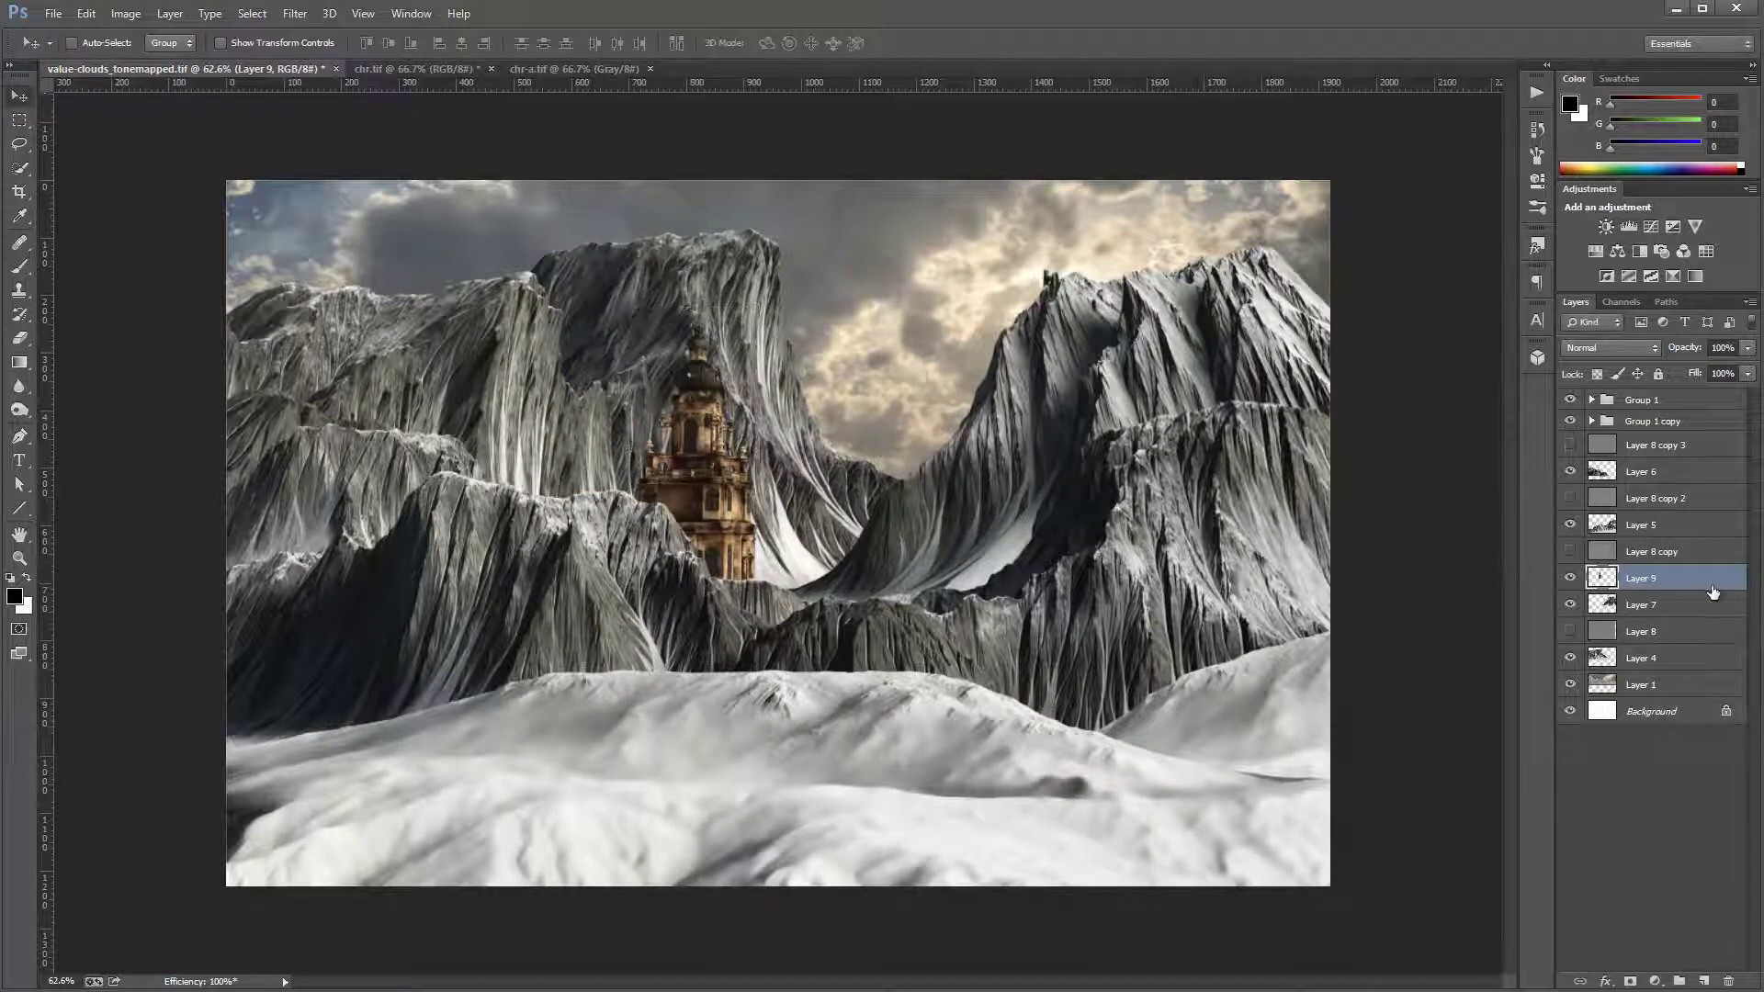
Step: Move Layer 9 above Layer 8 copy 3 and shift the tower down in front of the dark left ridge
drag(1687, 531, 1644, 437)
drag(709, 455, 628, 531)
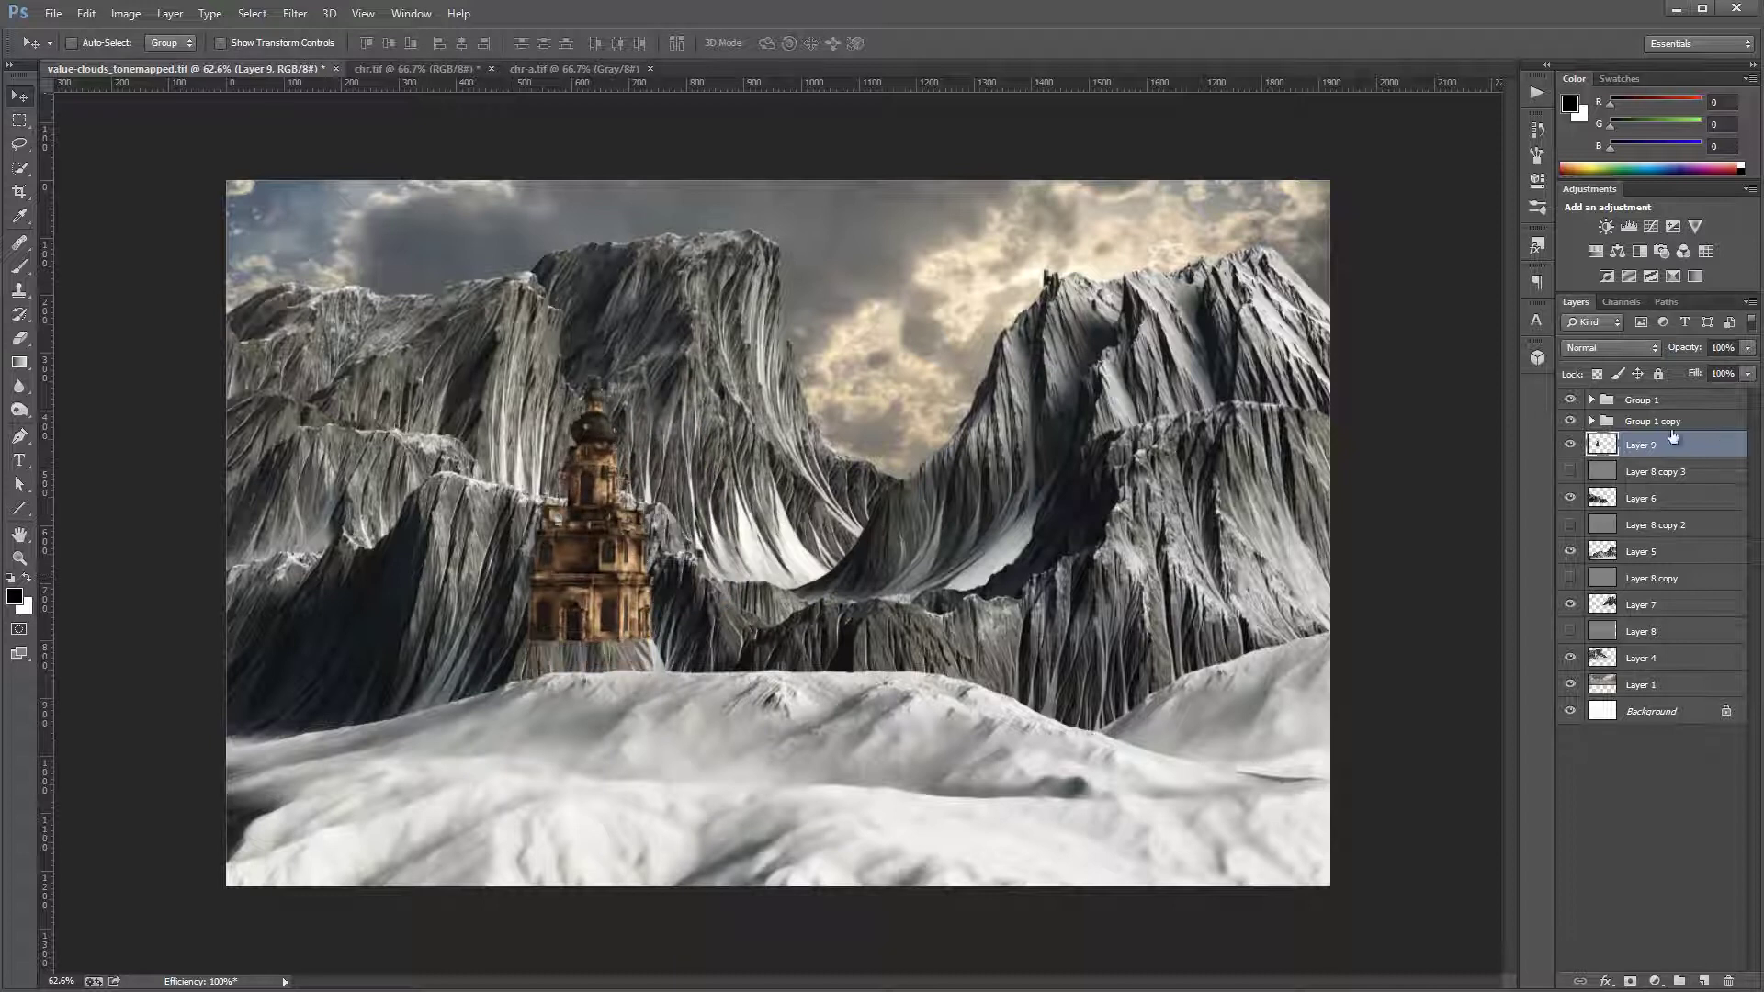
Step: Move Layer 9 to the top of the stack above Group 1 and raise the tower onto the left ridge
drag(1672, 436, 1634, 399)
drag(565, 551, 598, 510)
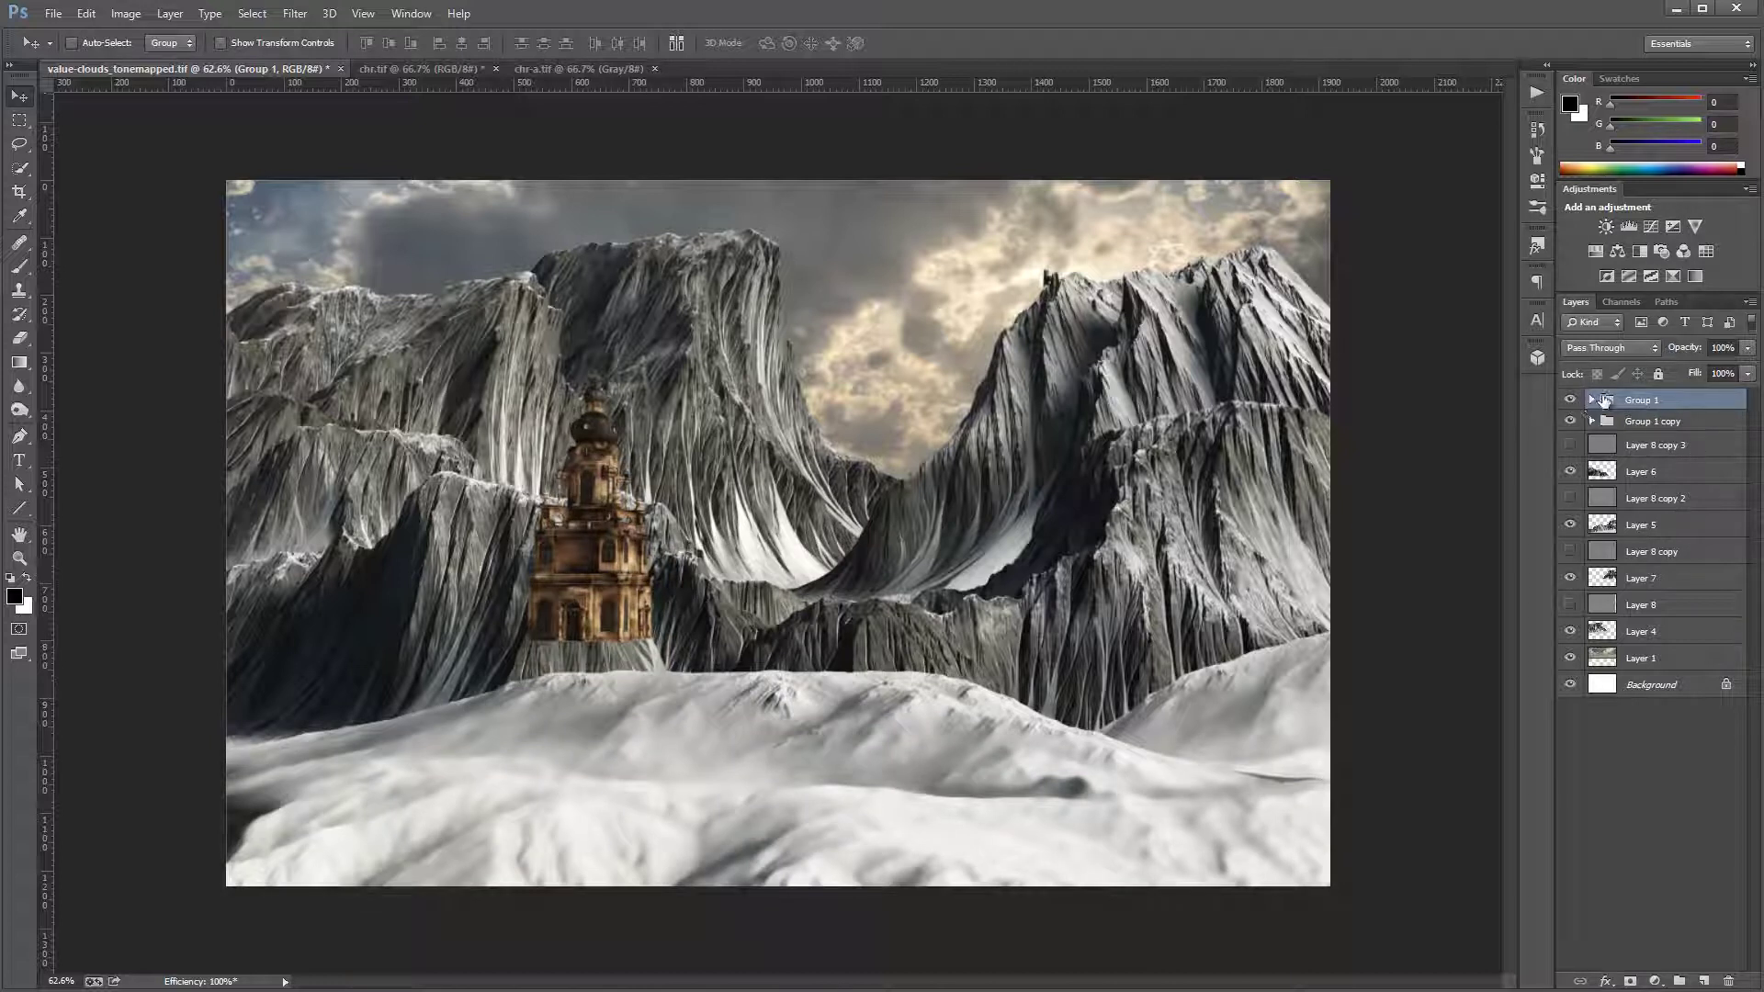
click(1593, 401)
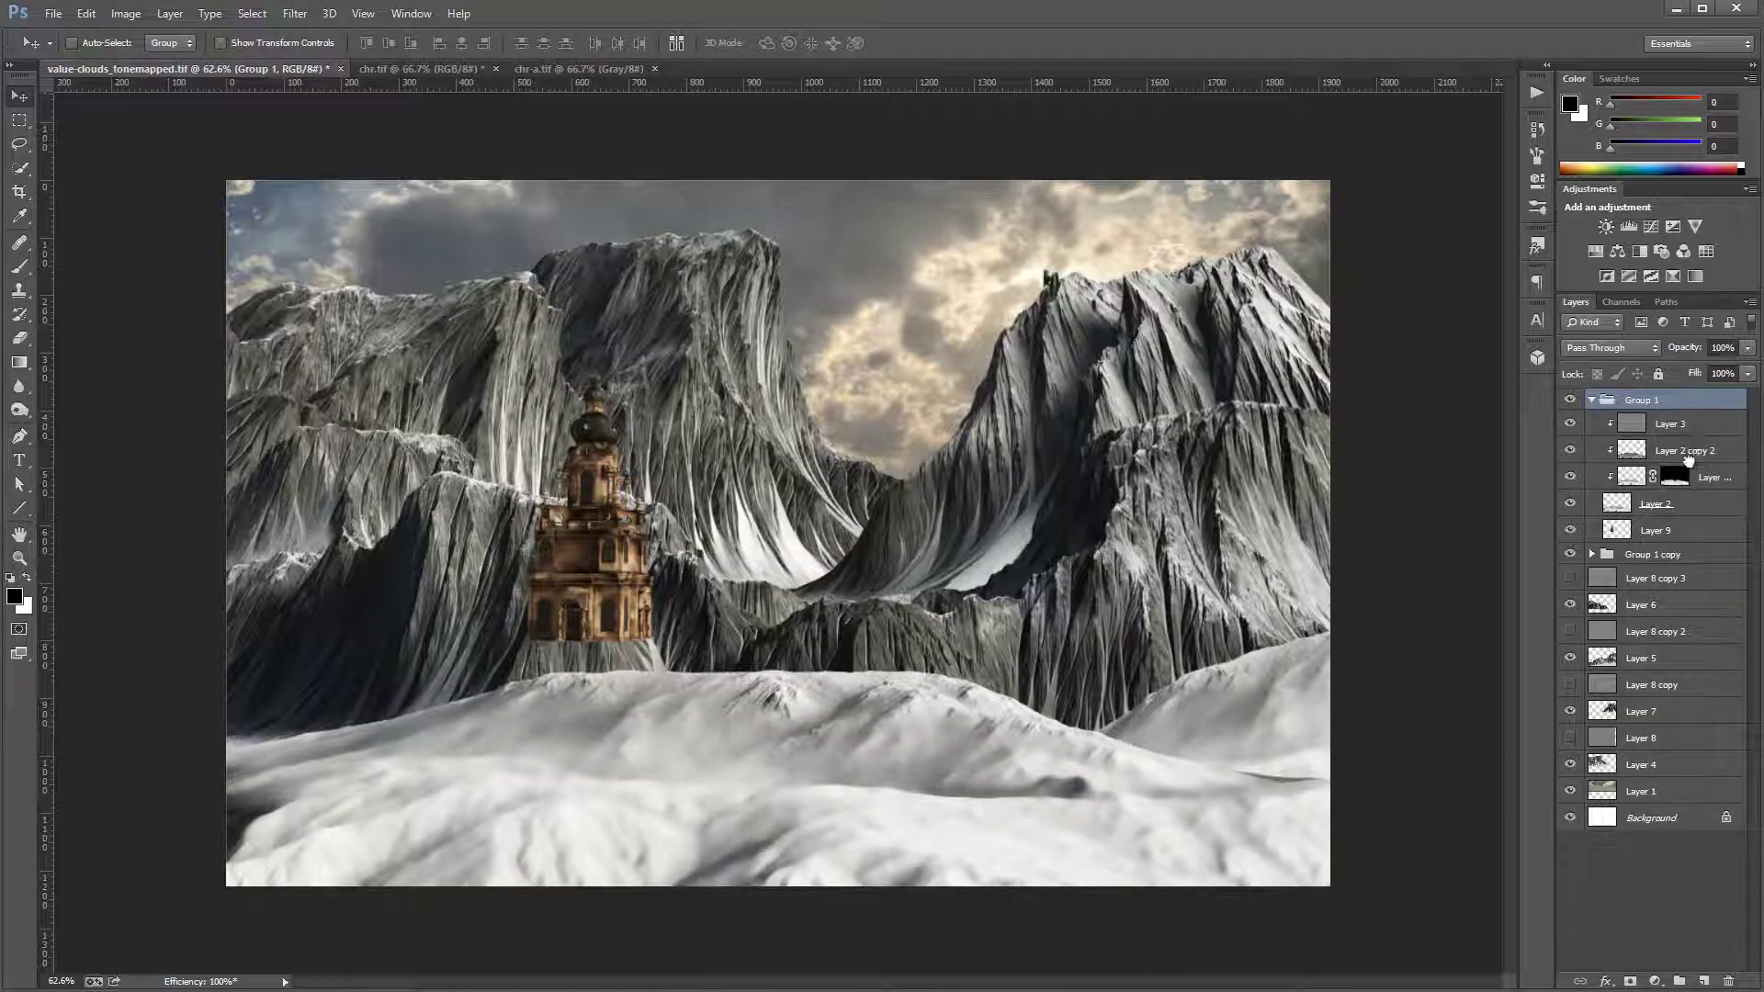
drag(1649, 530, 1603, 393)
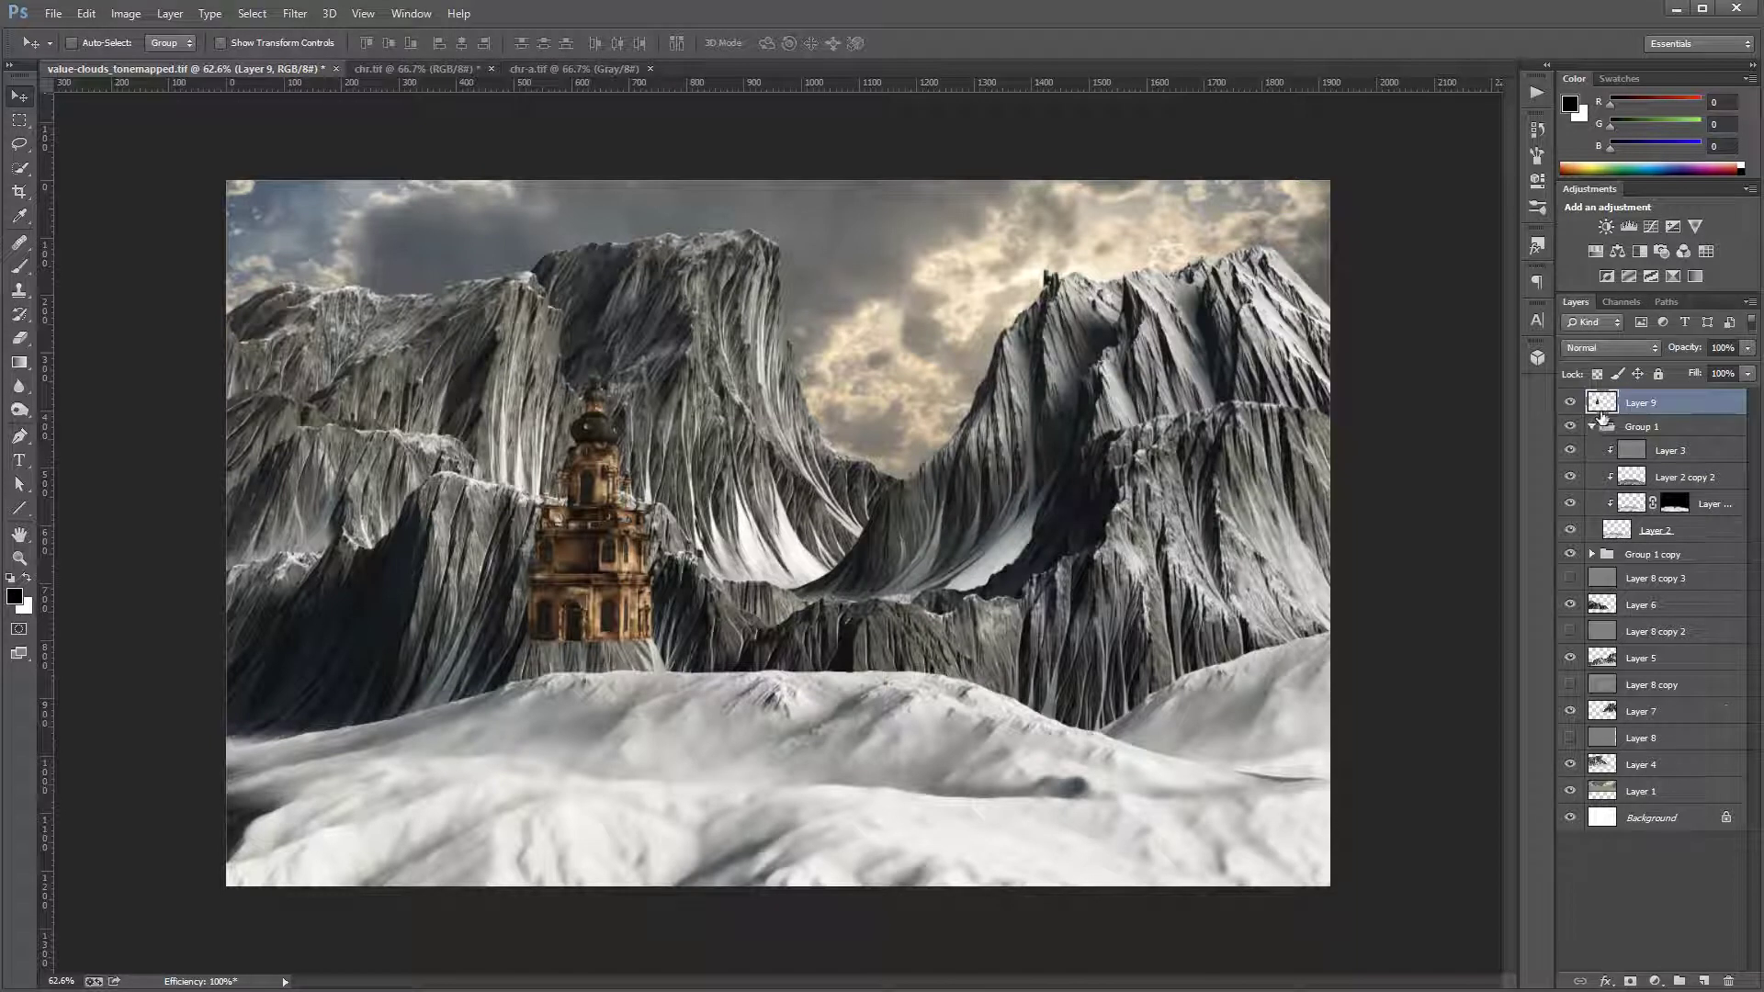
click(1592, 426)
drag(620, 546, 574, 451)
Step: Place Layer 9 directly beneath Group 1 copy and lower the tower so its base sits behind the foreground snow crest
drag(1680, 408, 1670, 455)
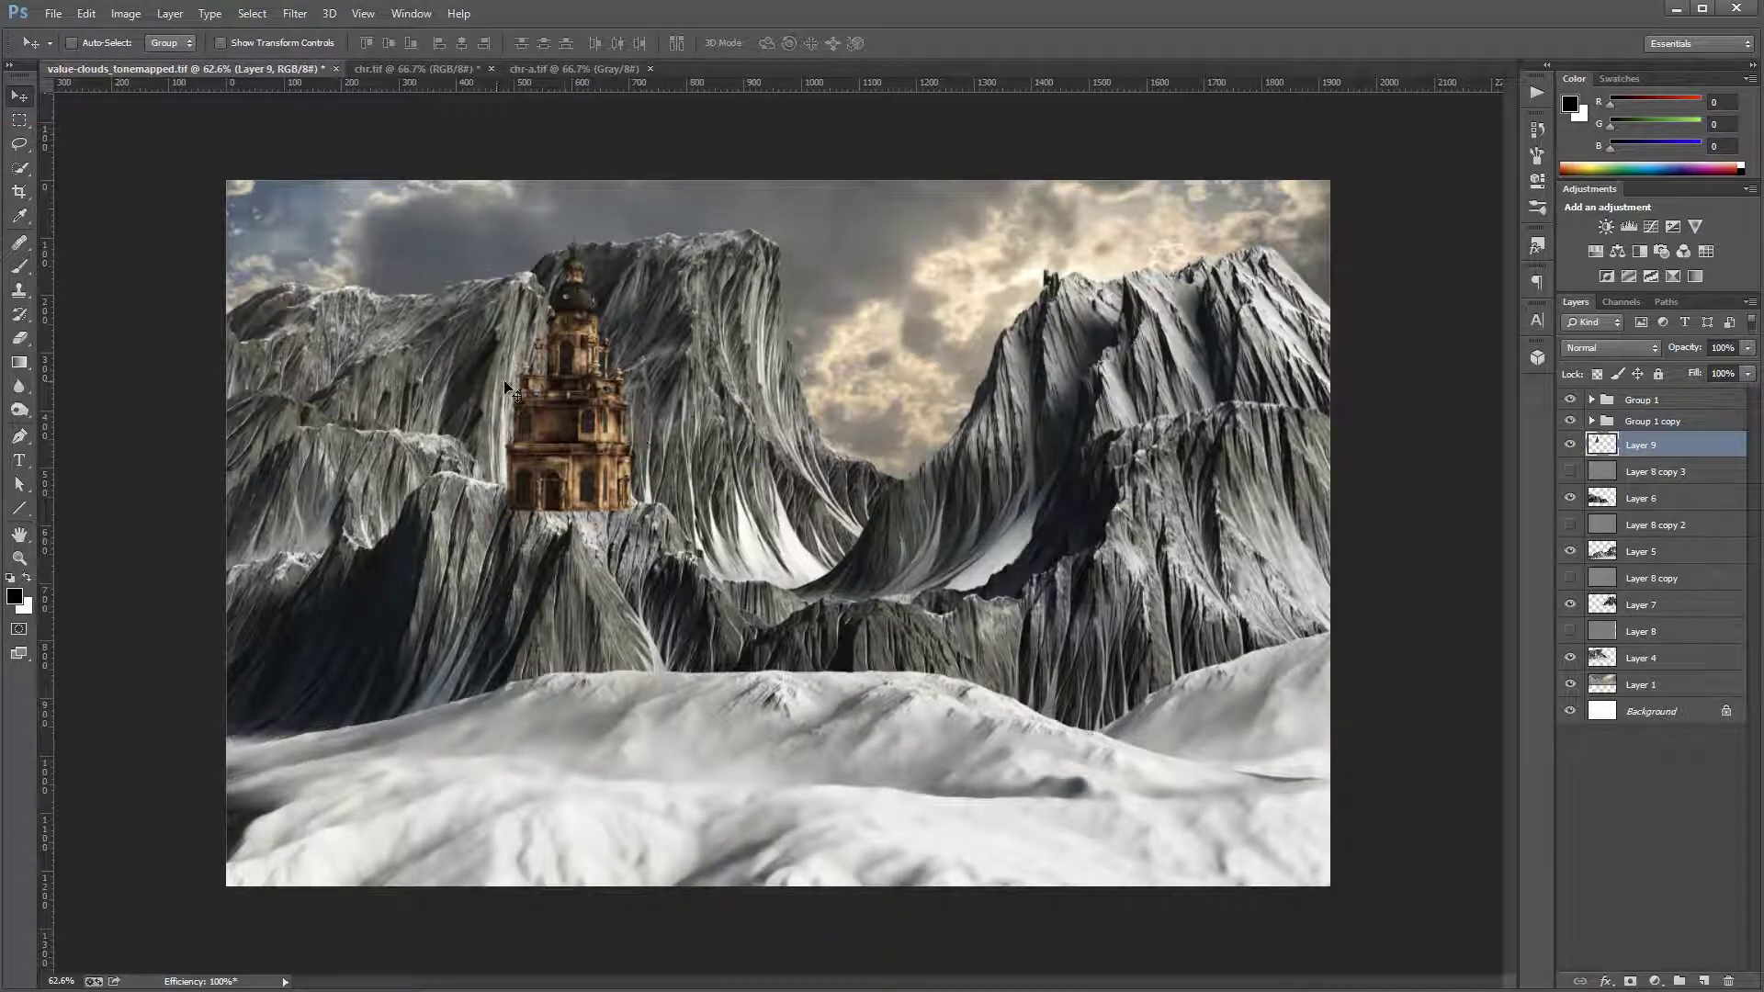
mouse_move(543, 424)
mouse_down()
mouse_move(582, 467)
mouse_move(577, 421)
mouse_move(657, 438)
mouse_move(566, 439)
mouse_up()
drag(612, 497, 645, 601)
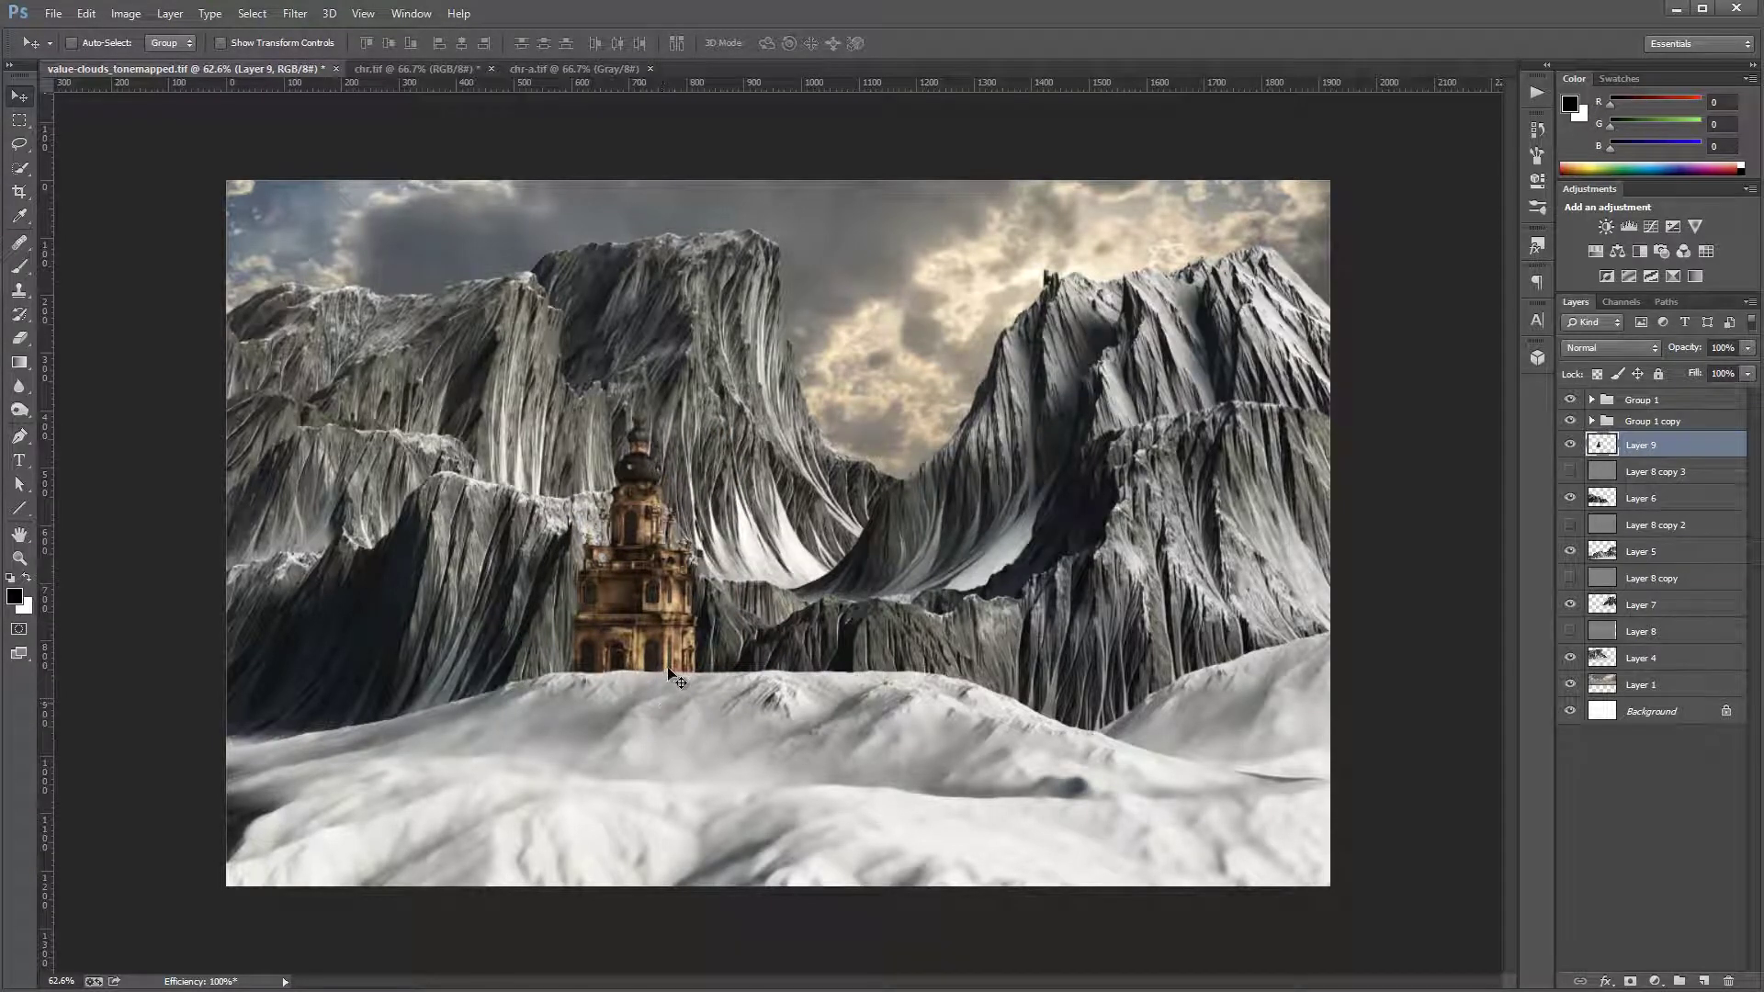
Step: Scale the tower down to about 32% in width and height, keeping its base at the snow crest
click(88, 13)
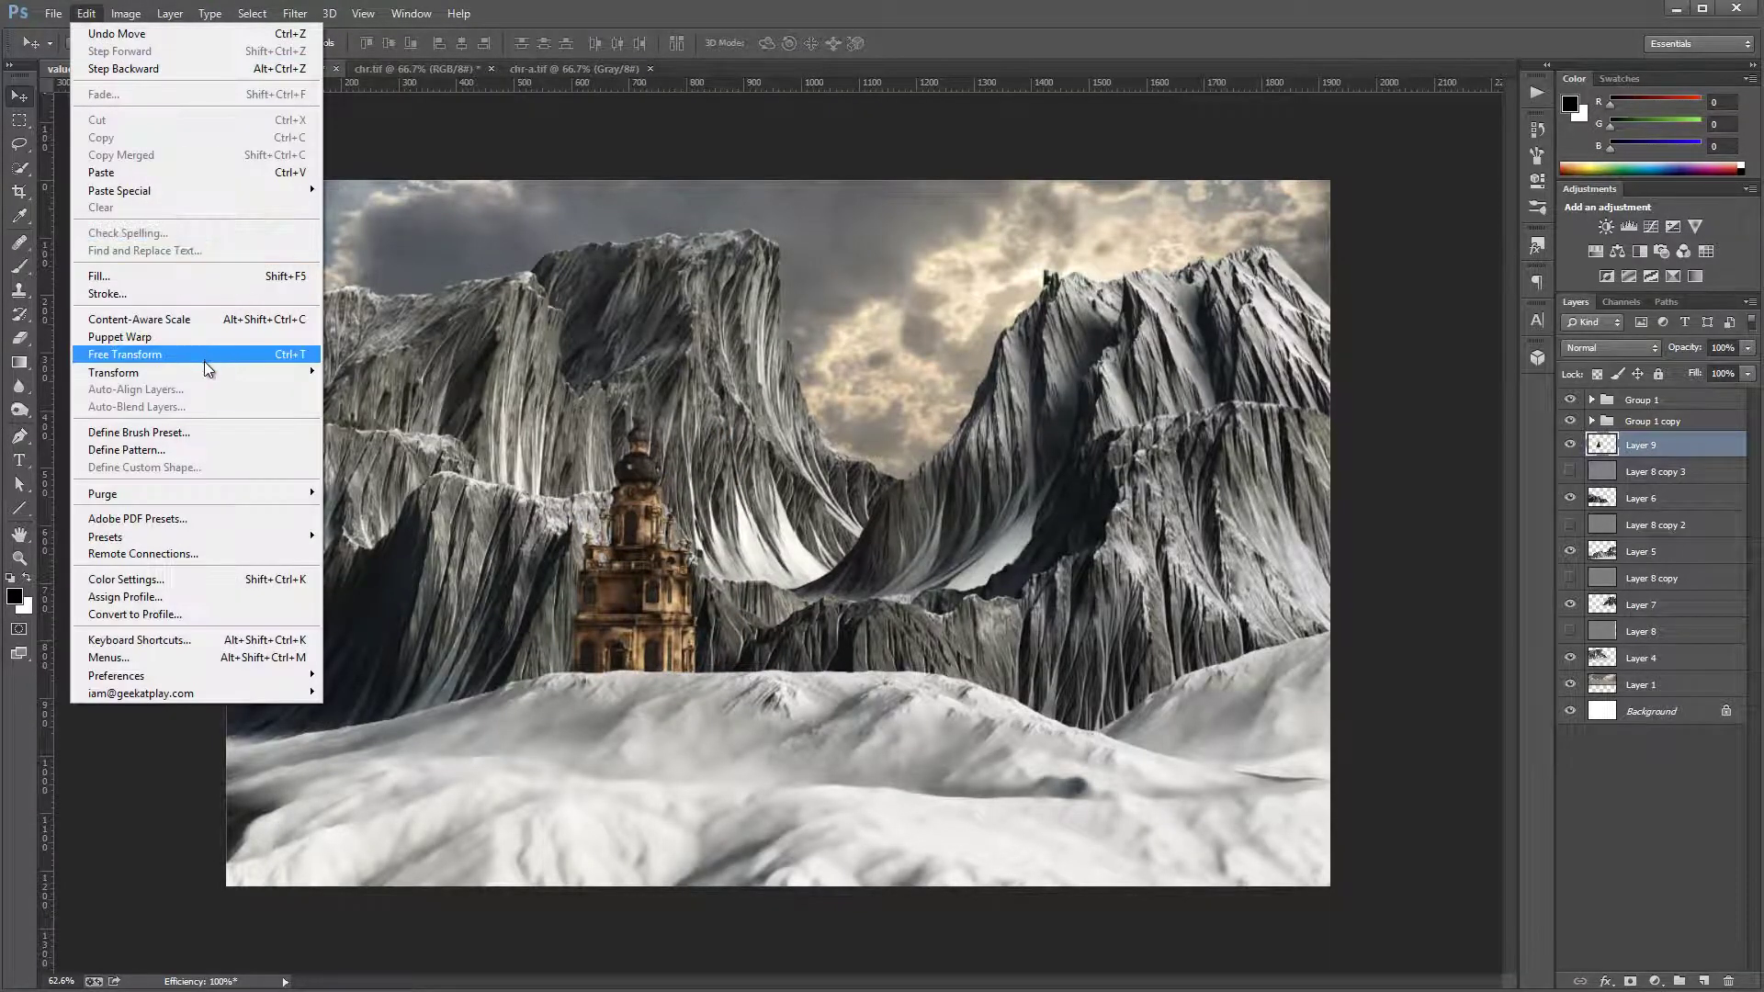
mouse_move(212, 376)
click(429, 398)
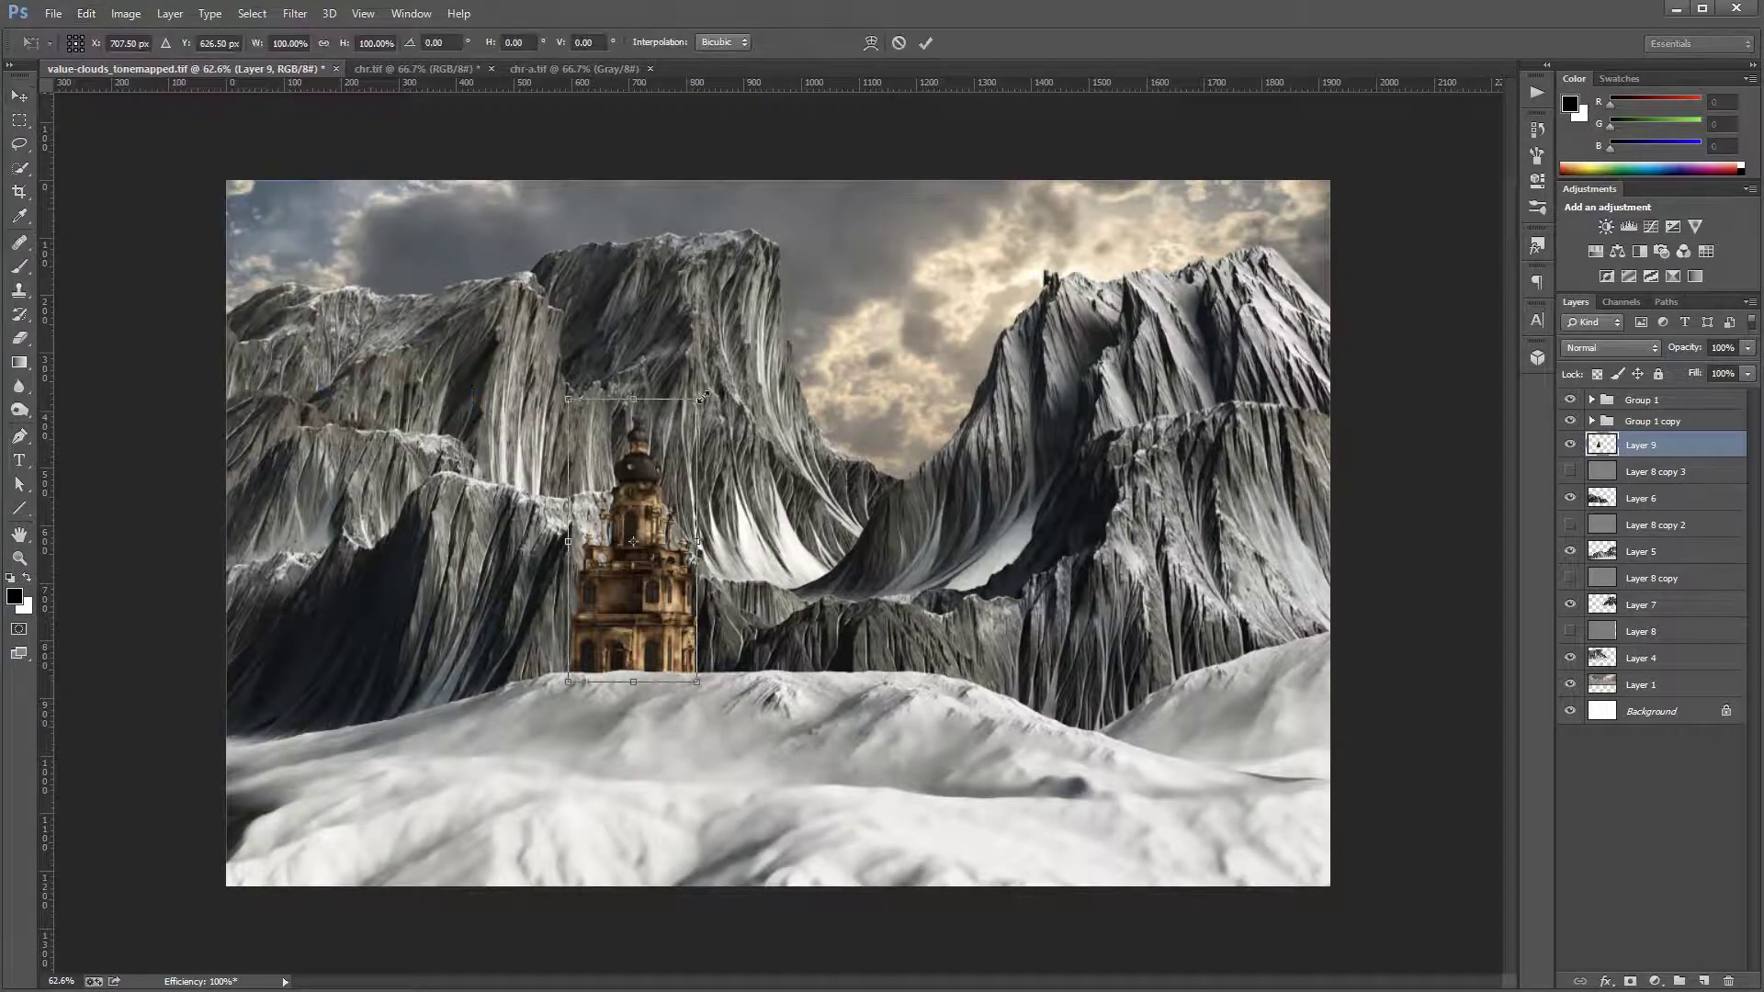
drag(695, 405, 610, 589)
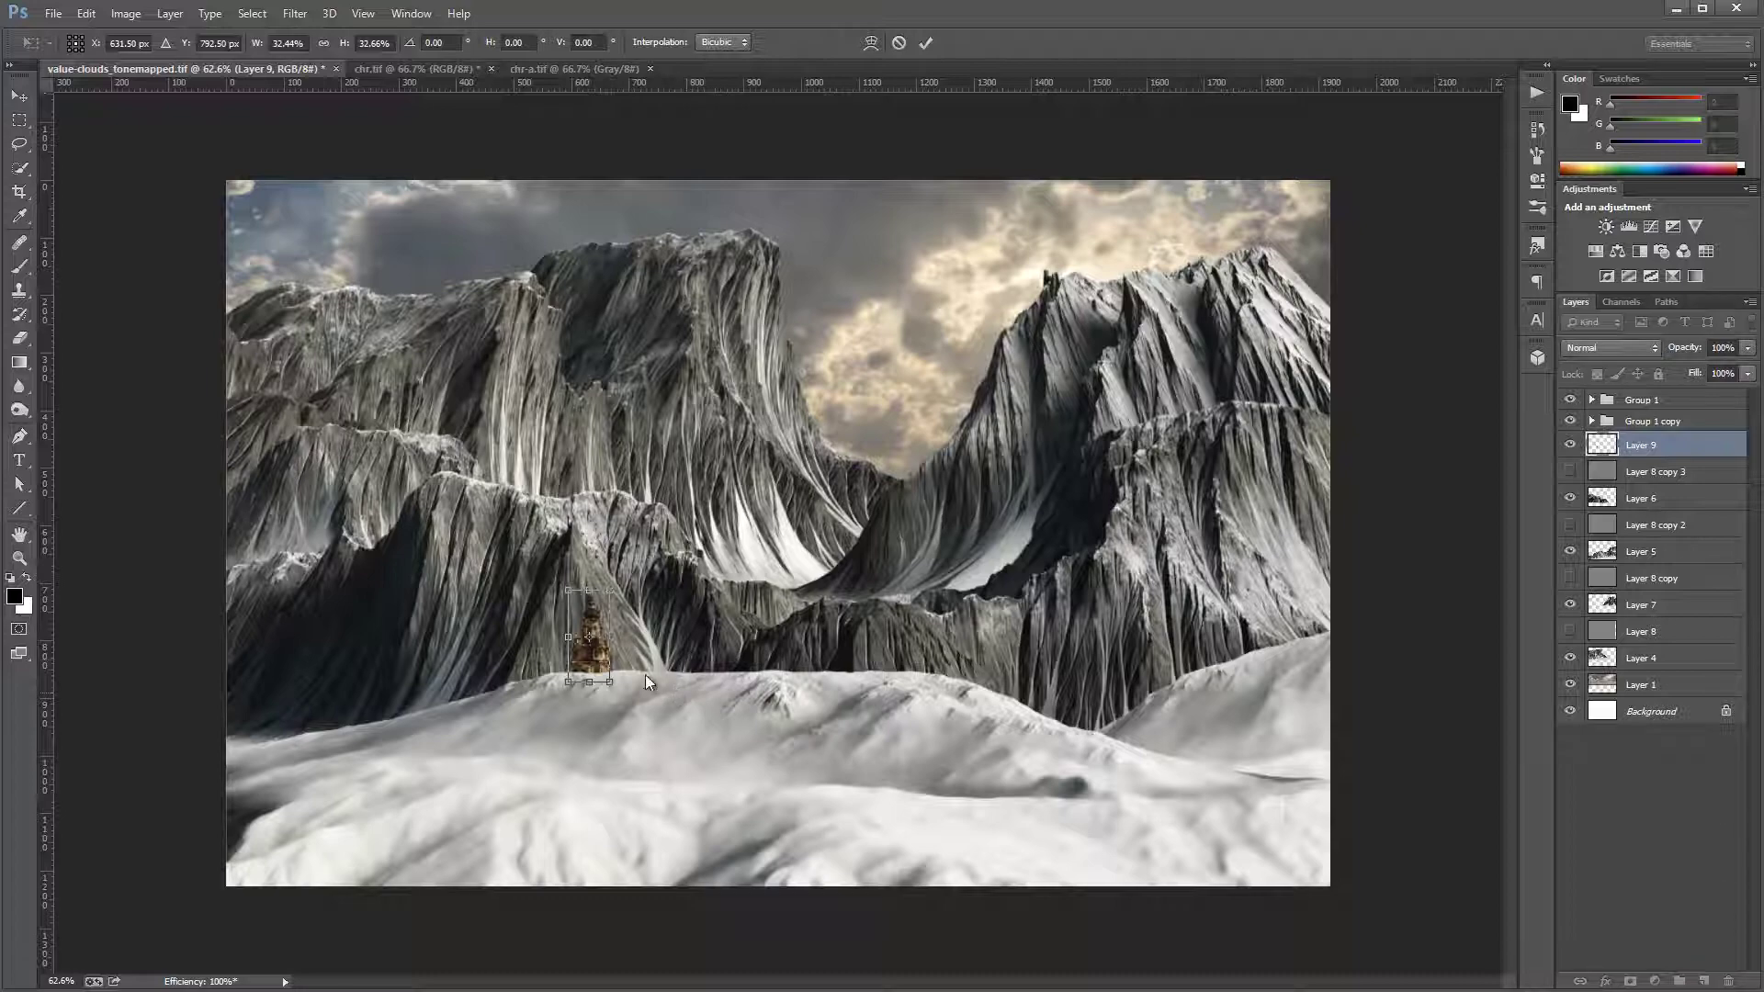
key(Return)
Step: Reposition the small tower along the snow crest, settling it in front of the dark left ridge, and check the overall composition
scroll(595, 609, up, 5)
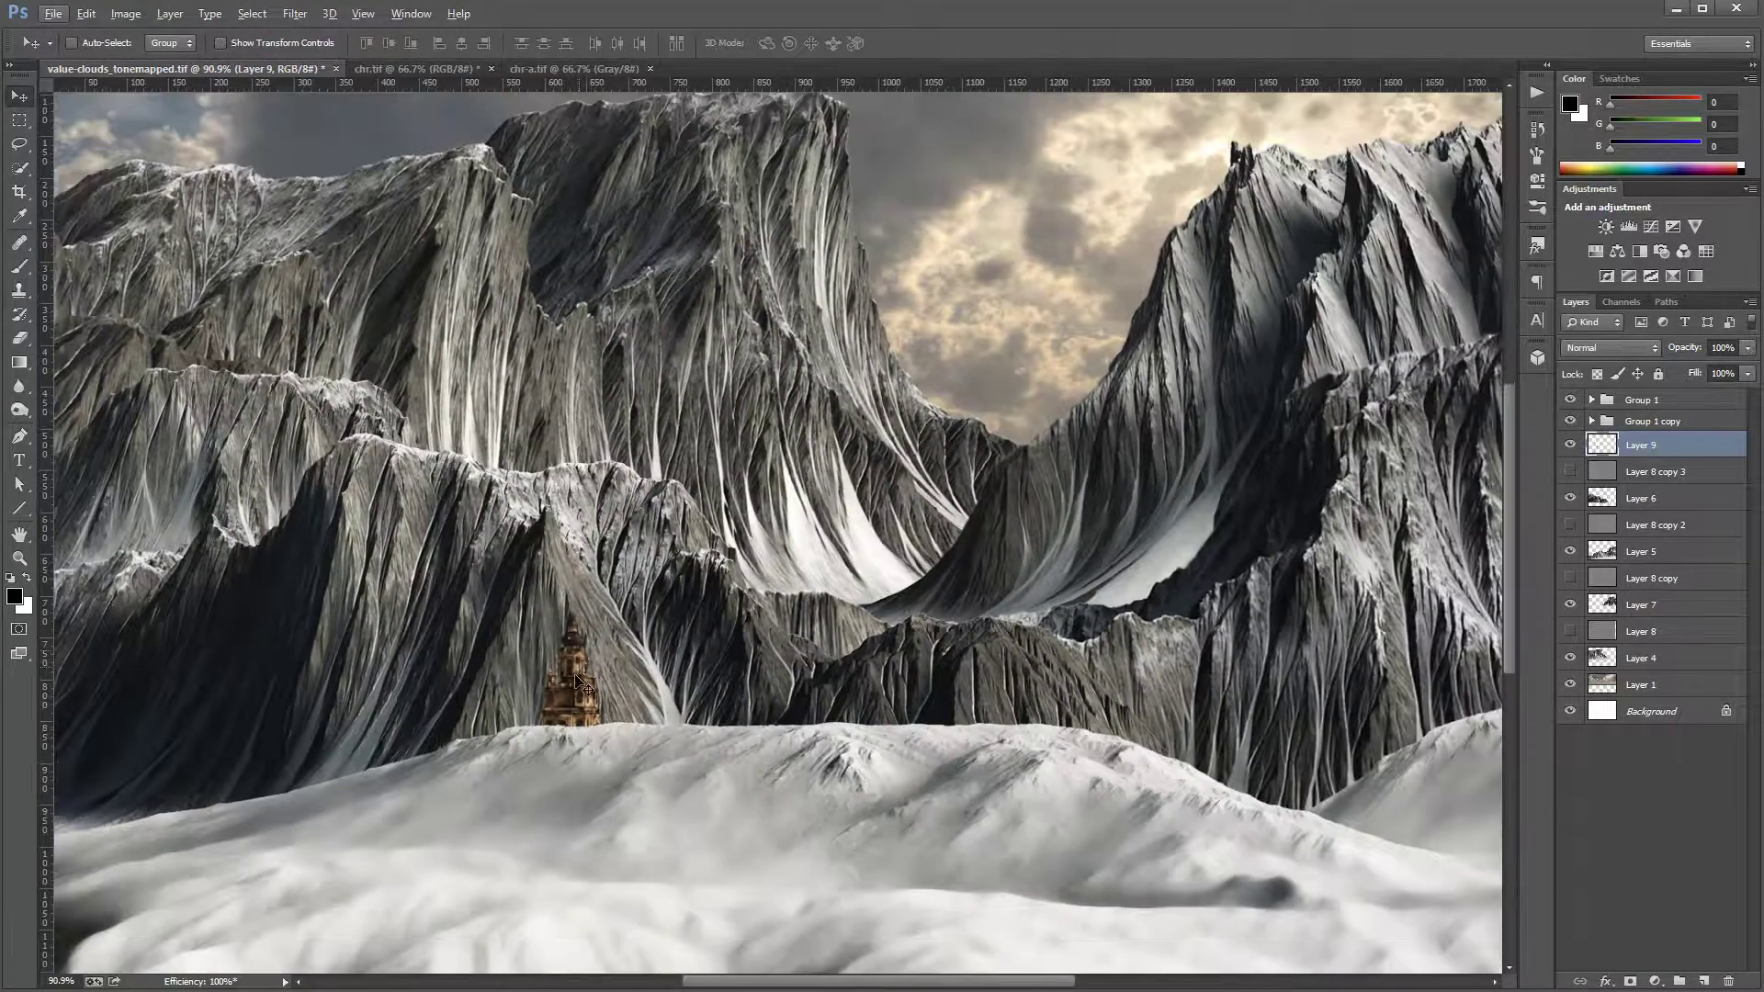
drag(577, 681, 669, 690)
scroll(731, 670, down, 5)
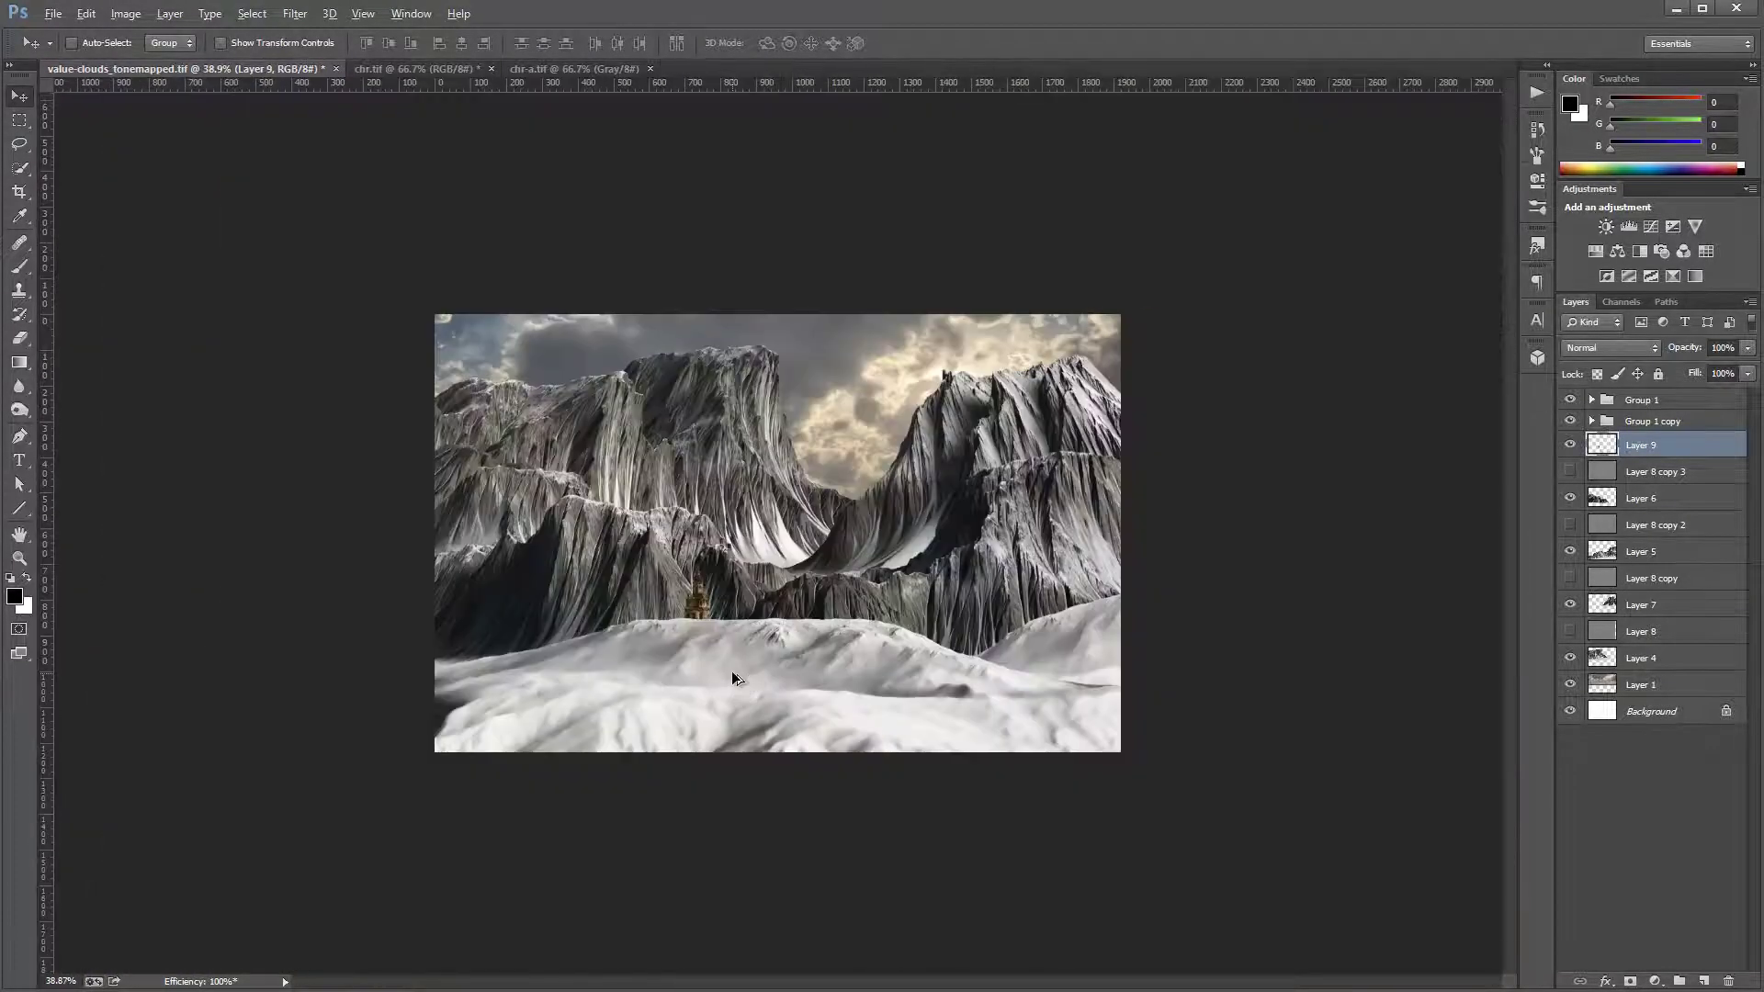
scroll(731, 671, up, 3)
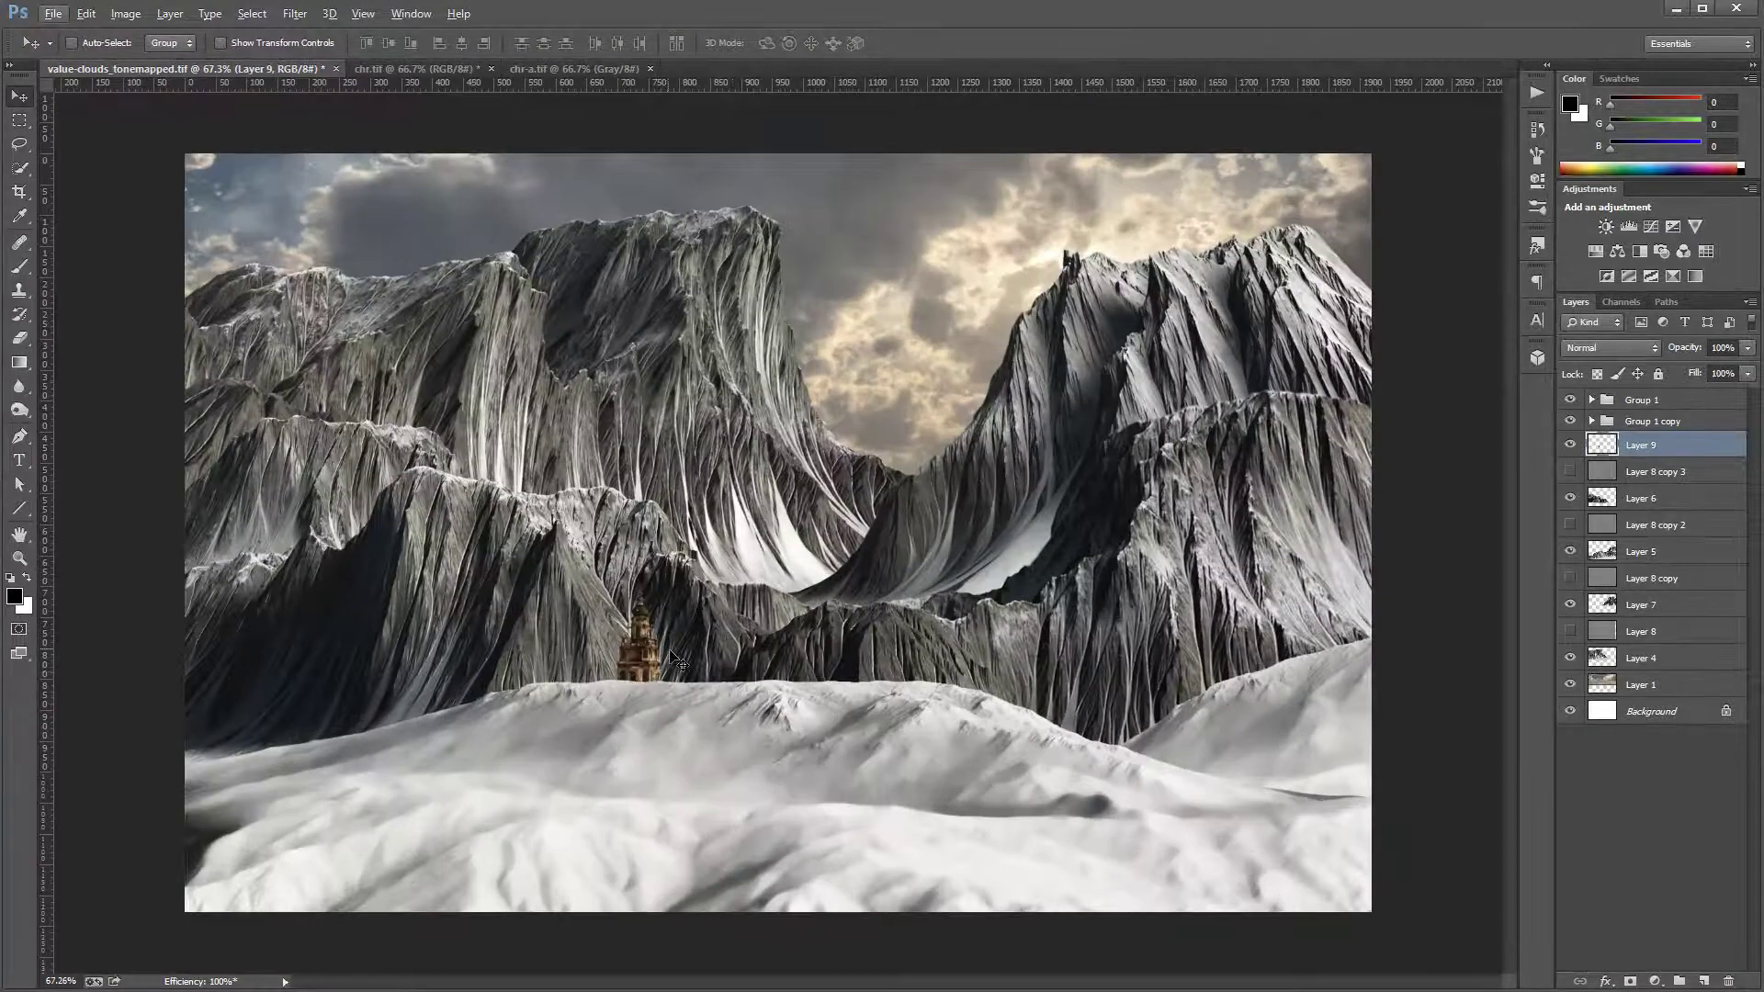
drag(672, 653, 563, 640)
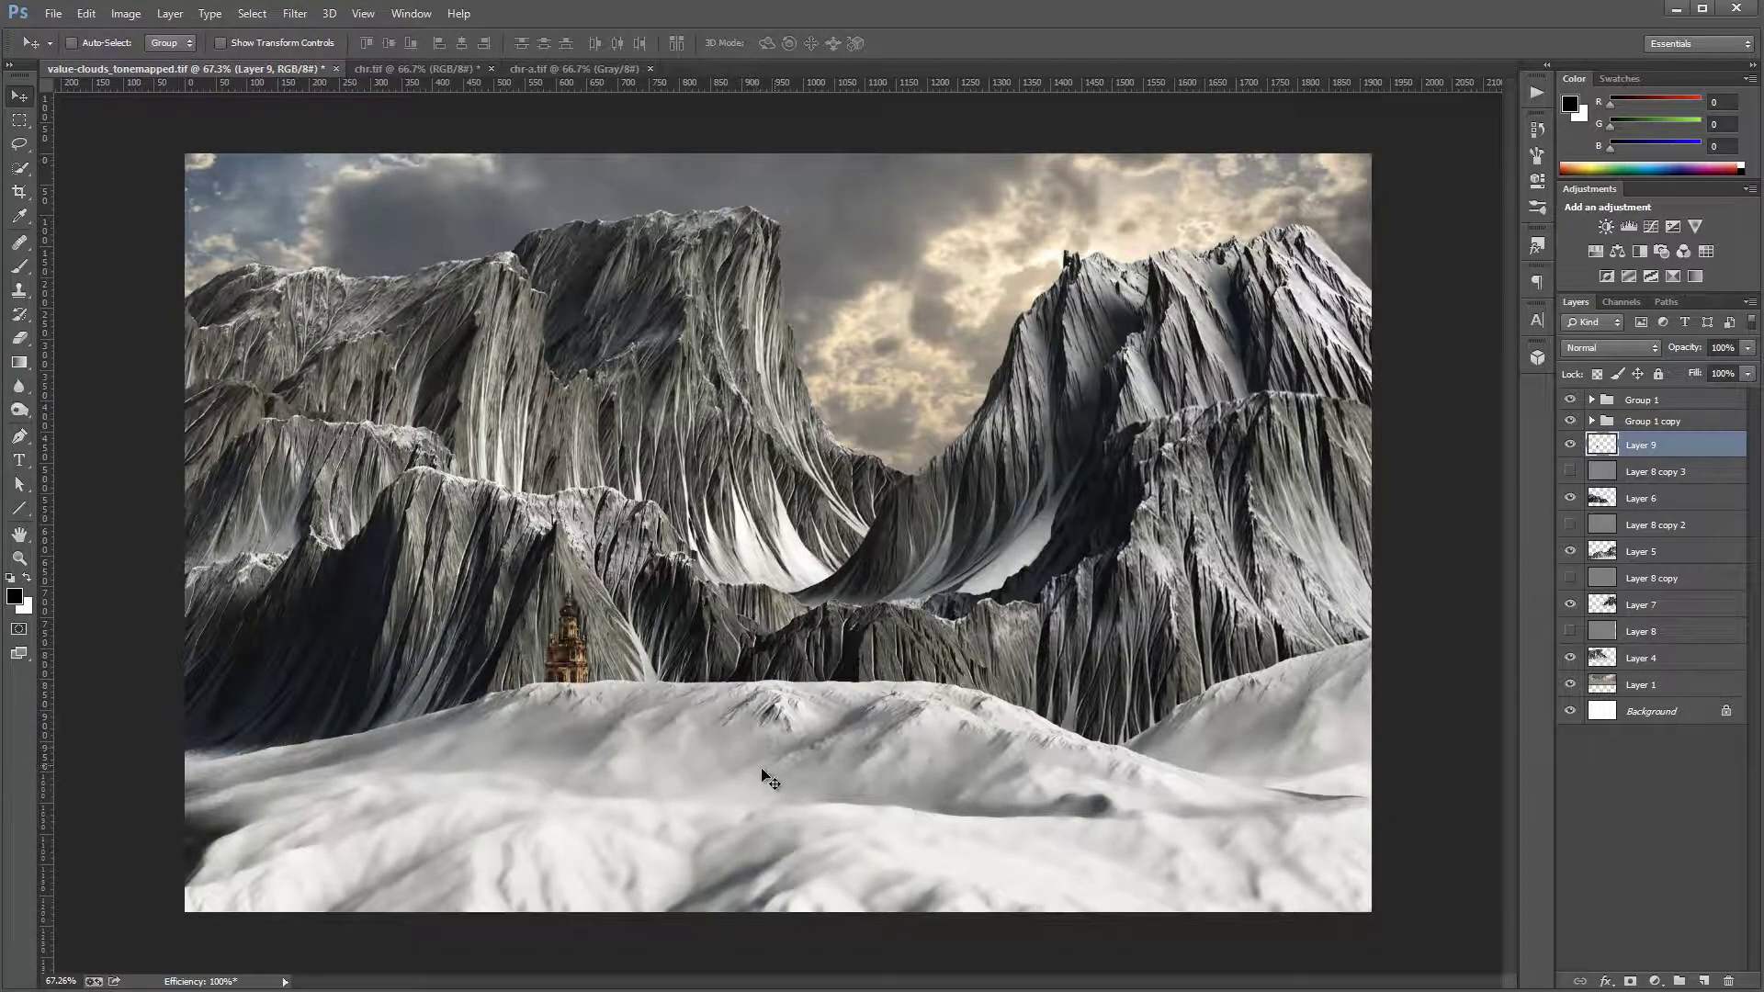
scroll(754, 772, down, 2)
scroll(751, 763, up, 1)
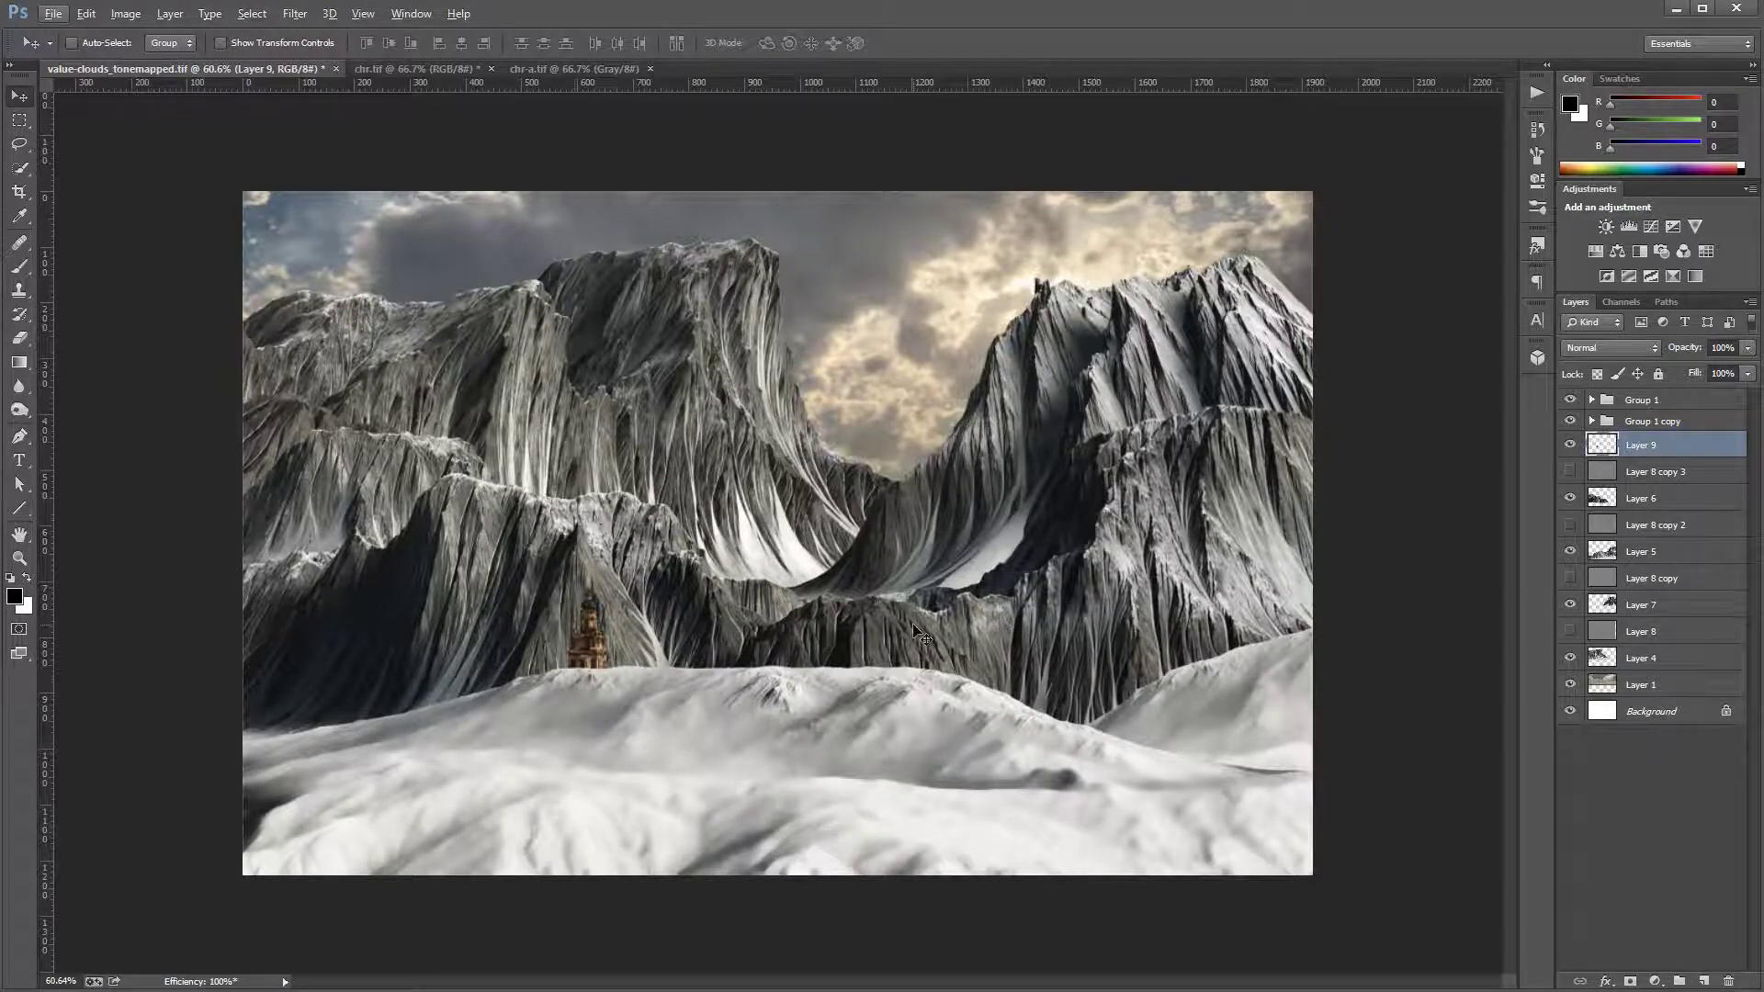
Step: Open man2.tif and its matte man2-a.tif together from the Maps-SnowMountain folder
click(56, 20)
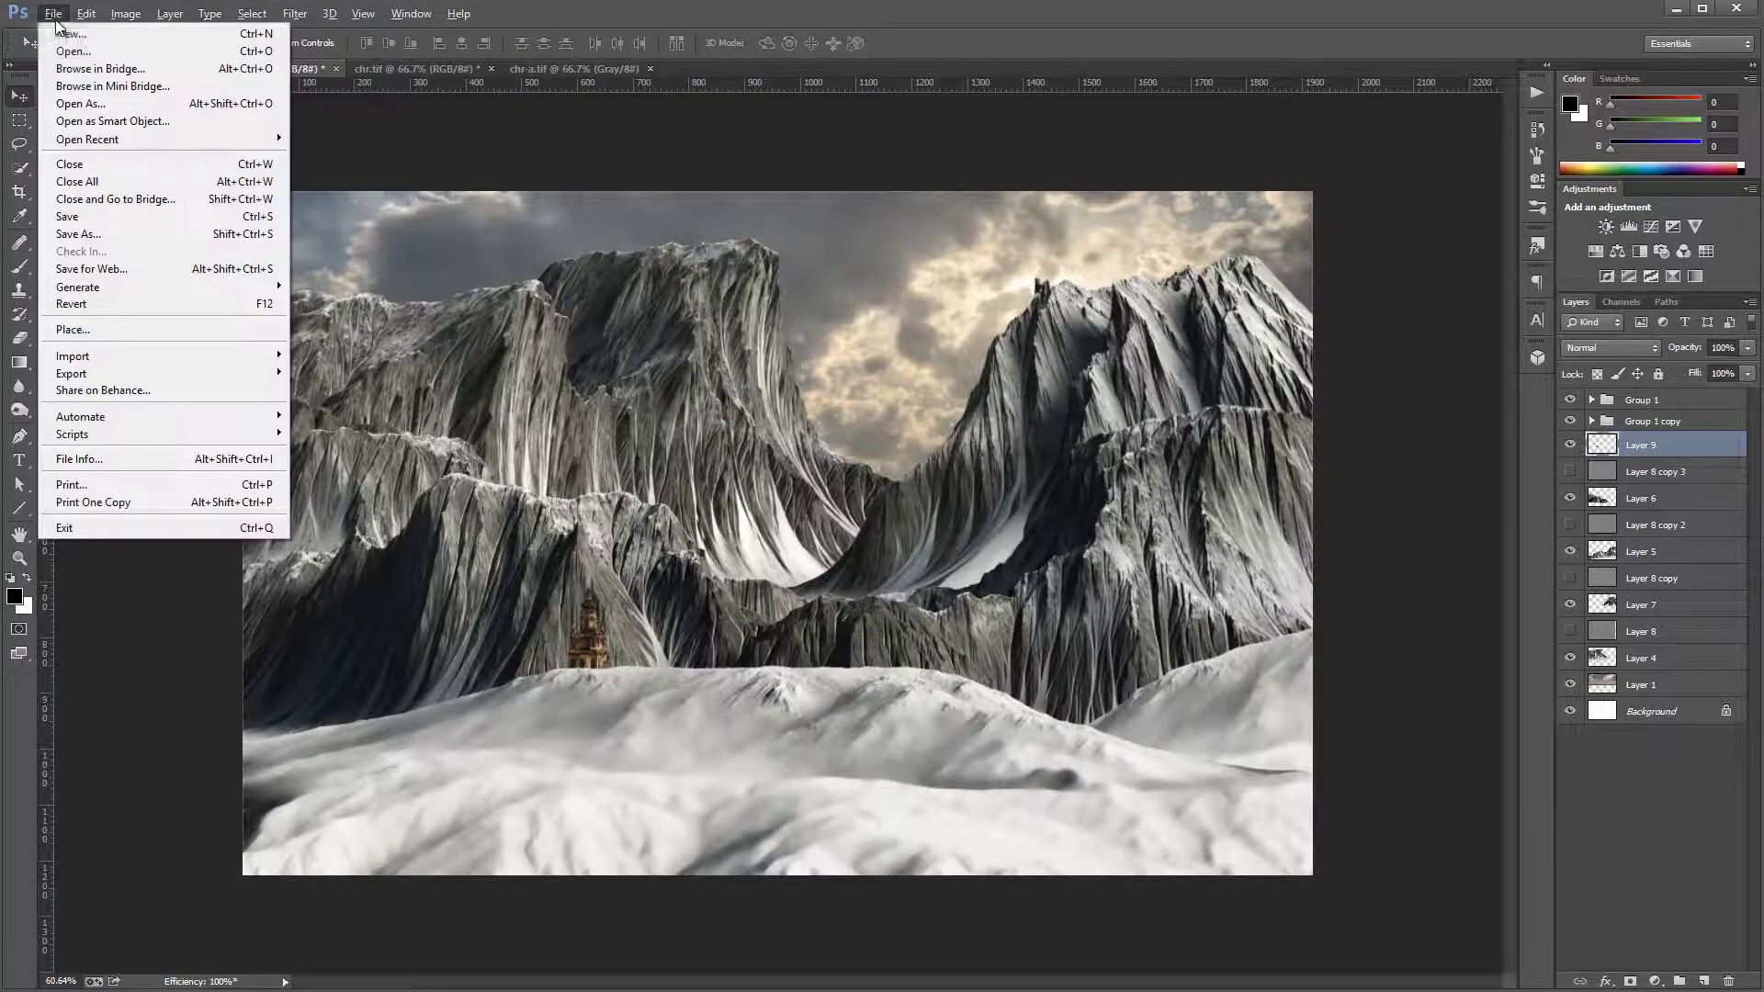
click(131, 52)
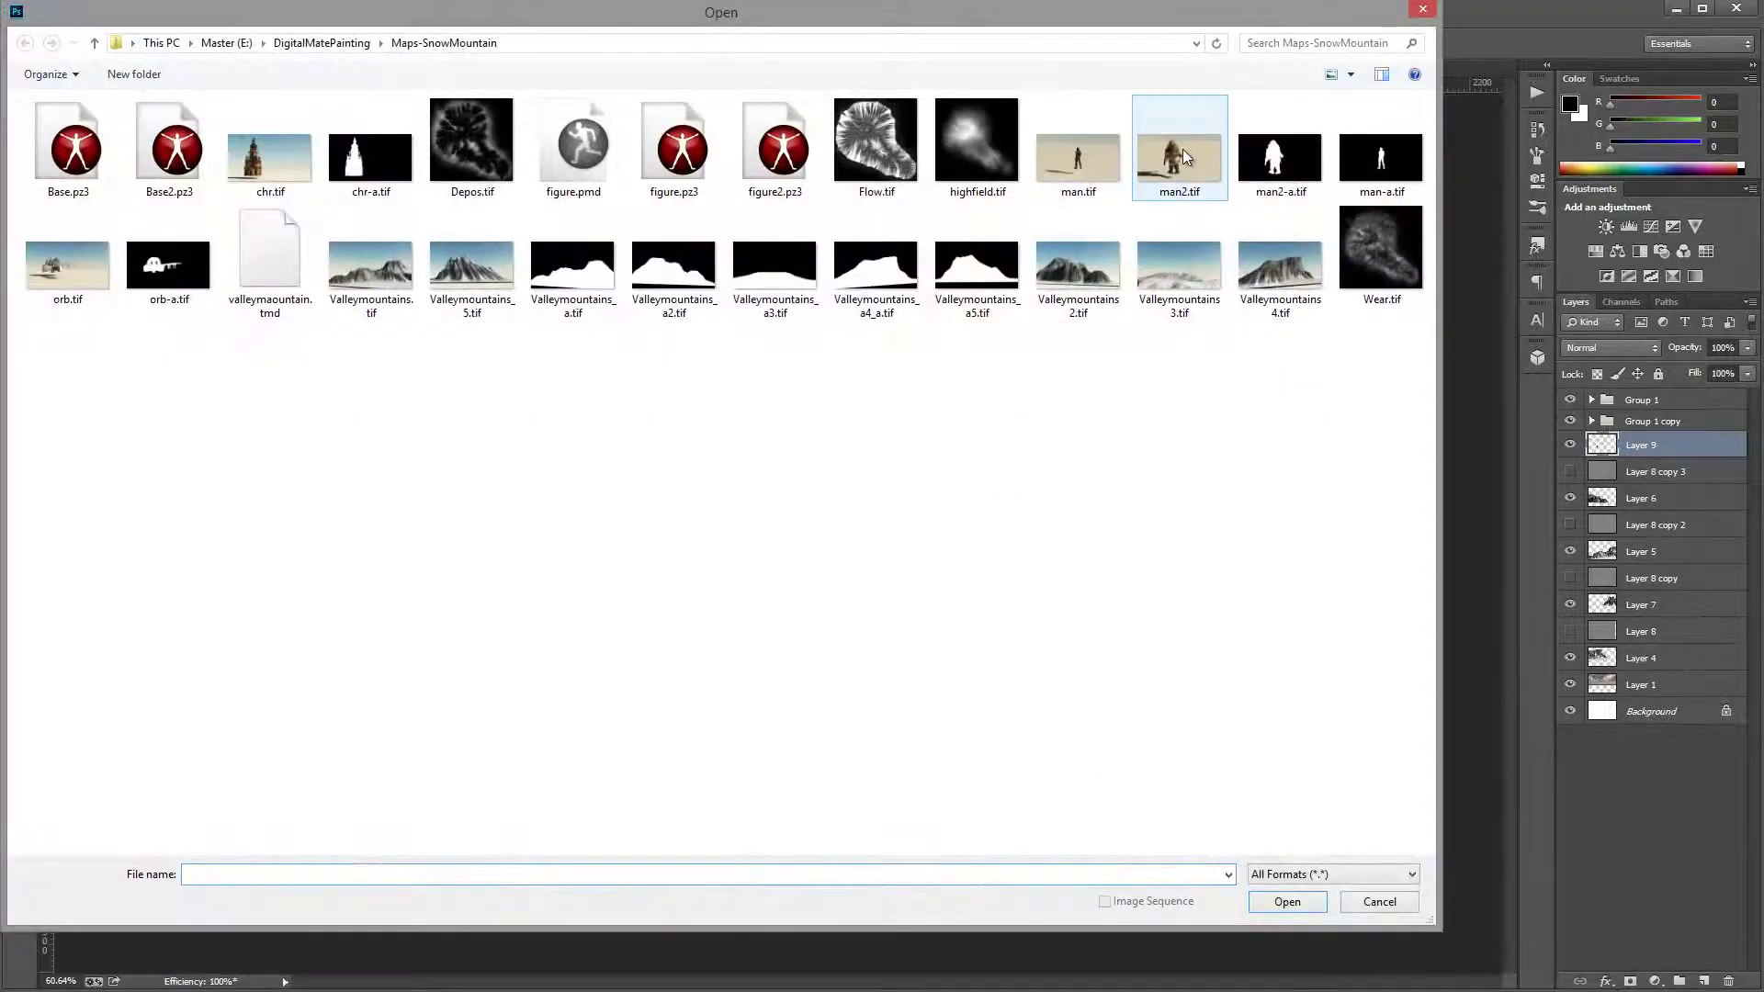
click(1179, 151)
ctrl+click(1285, 182)
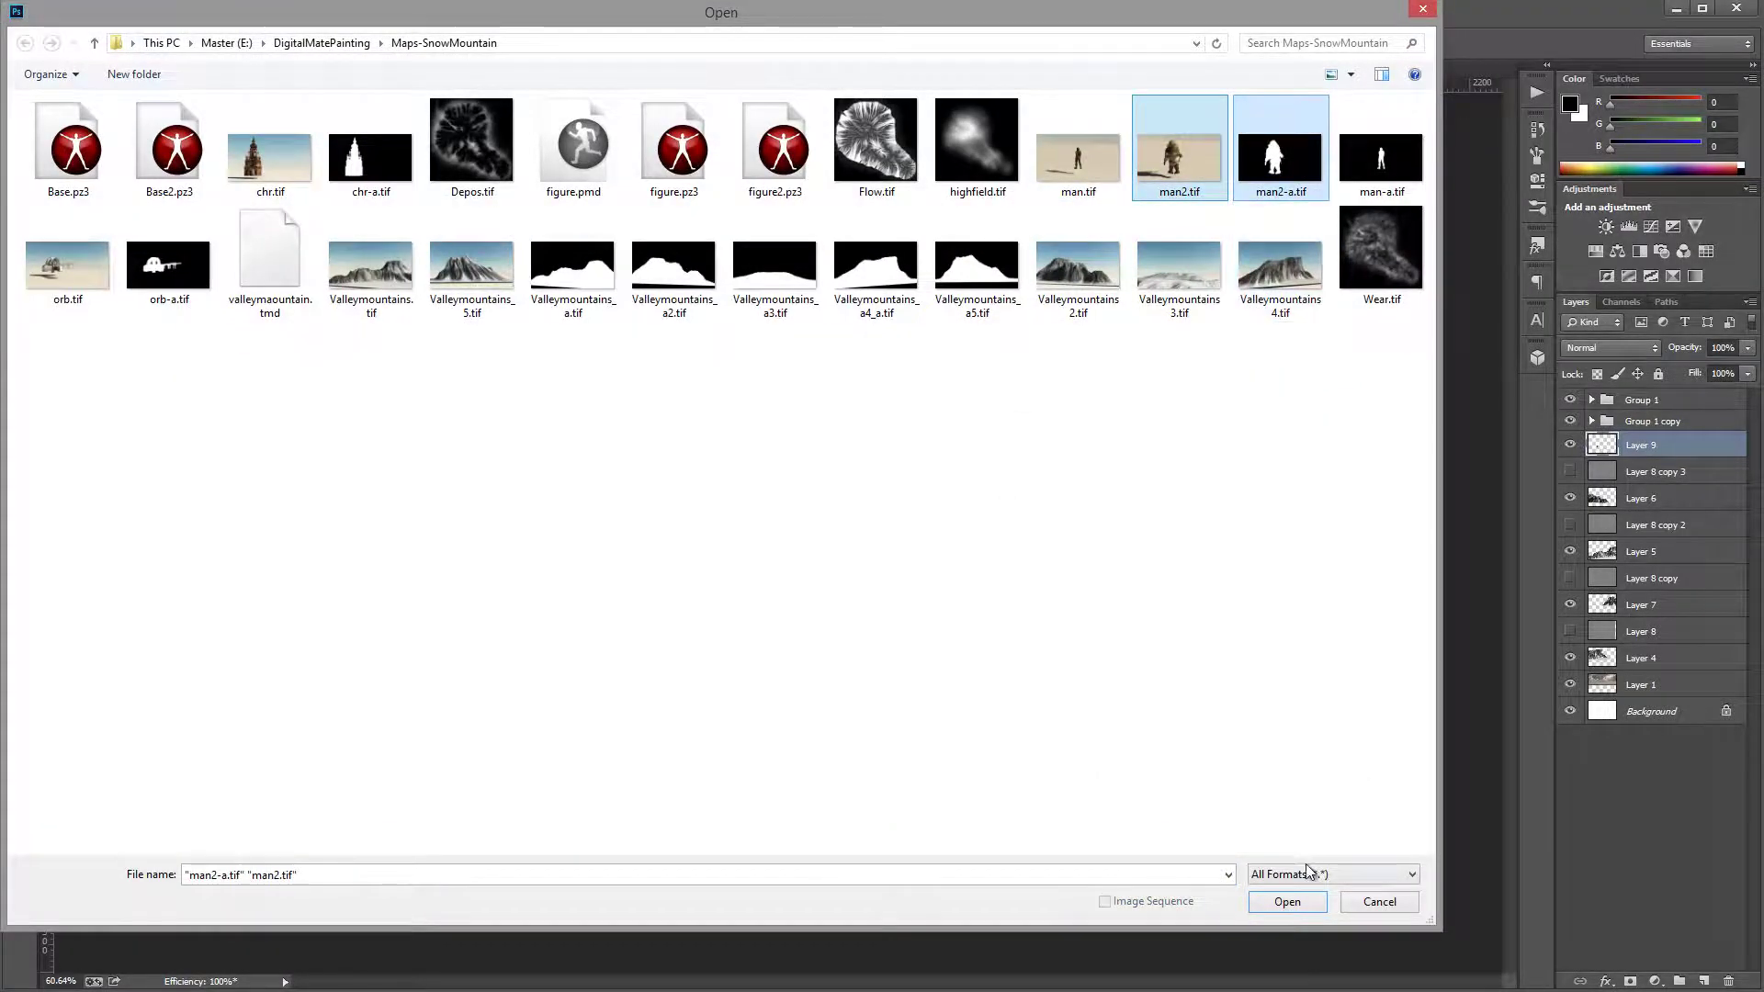
click(1287, 901)
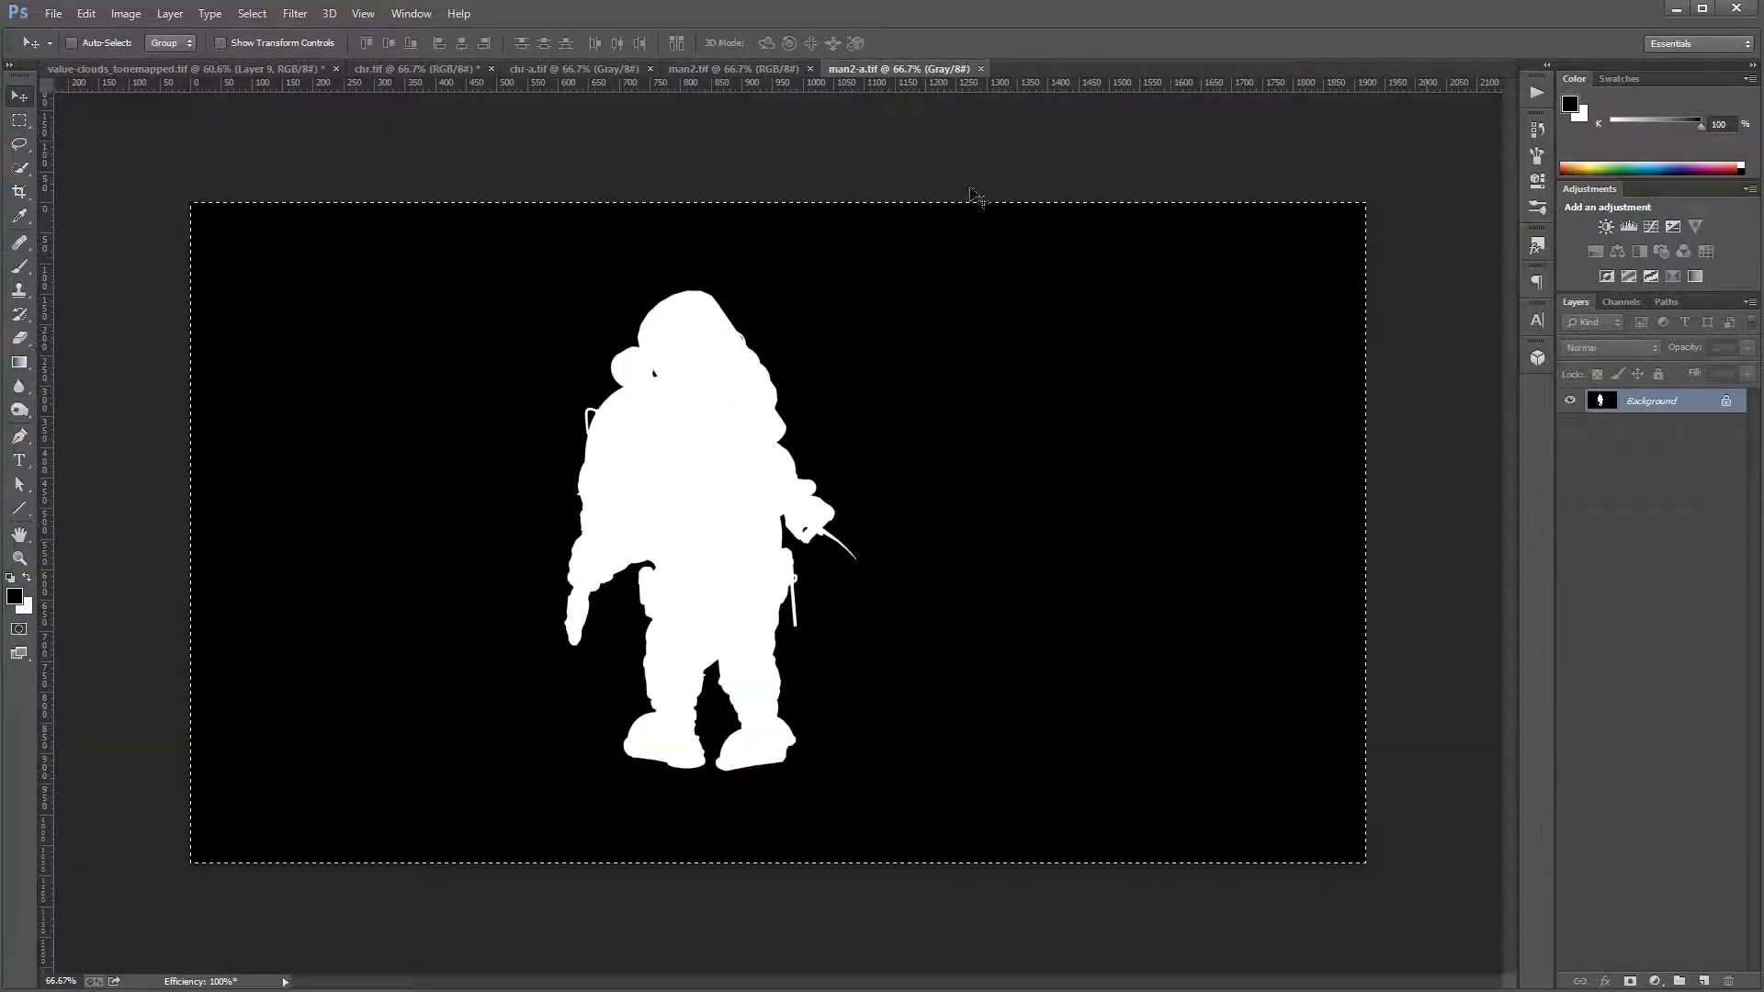
Step: Paste the man2-a.tif matte into a new alpha channel of man2.tif and return to the RGB composite
click(744, 69)
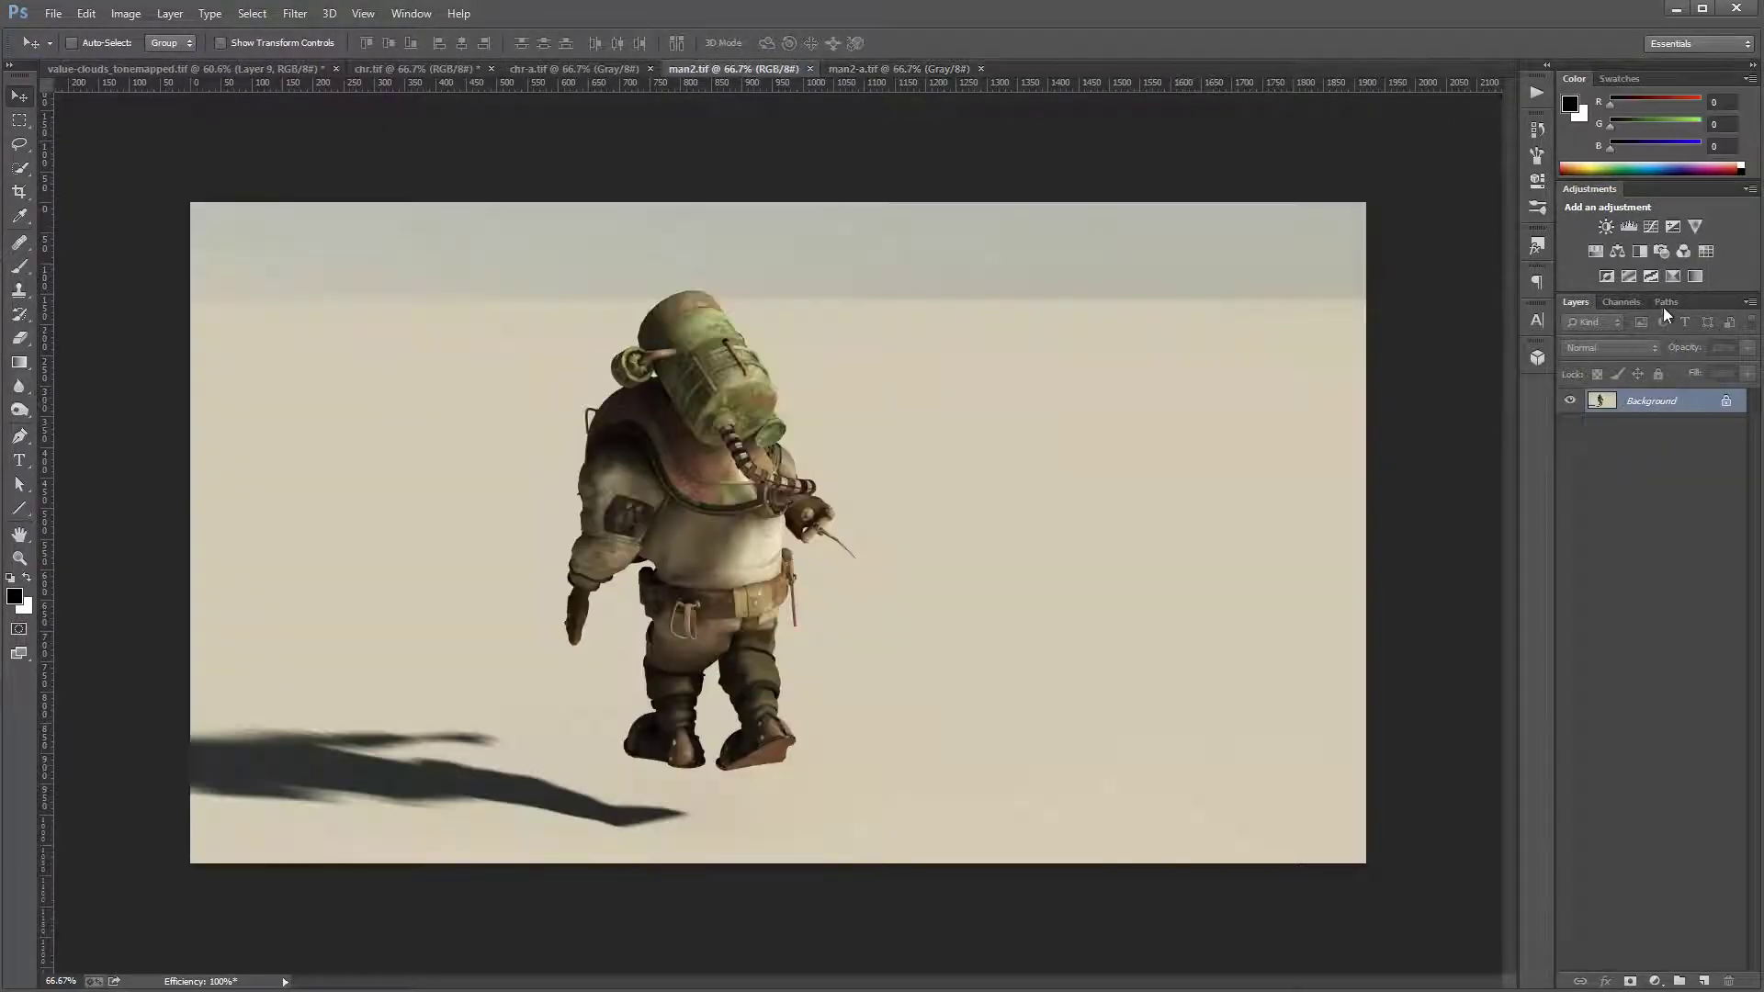
click(1626, 303)
click(1702, 983)
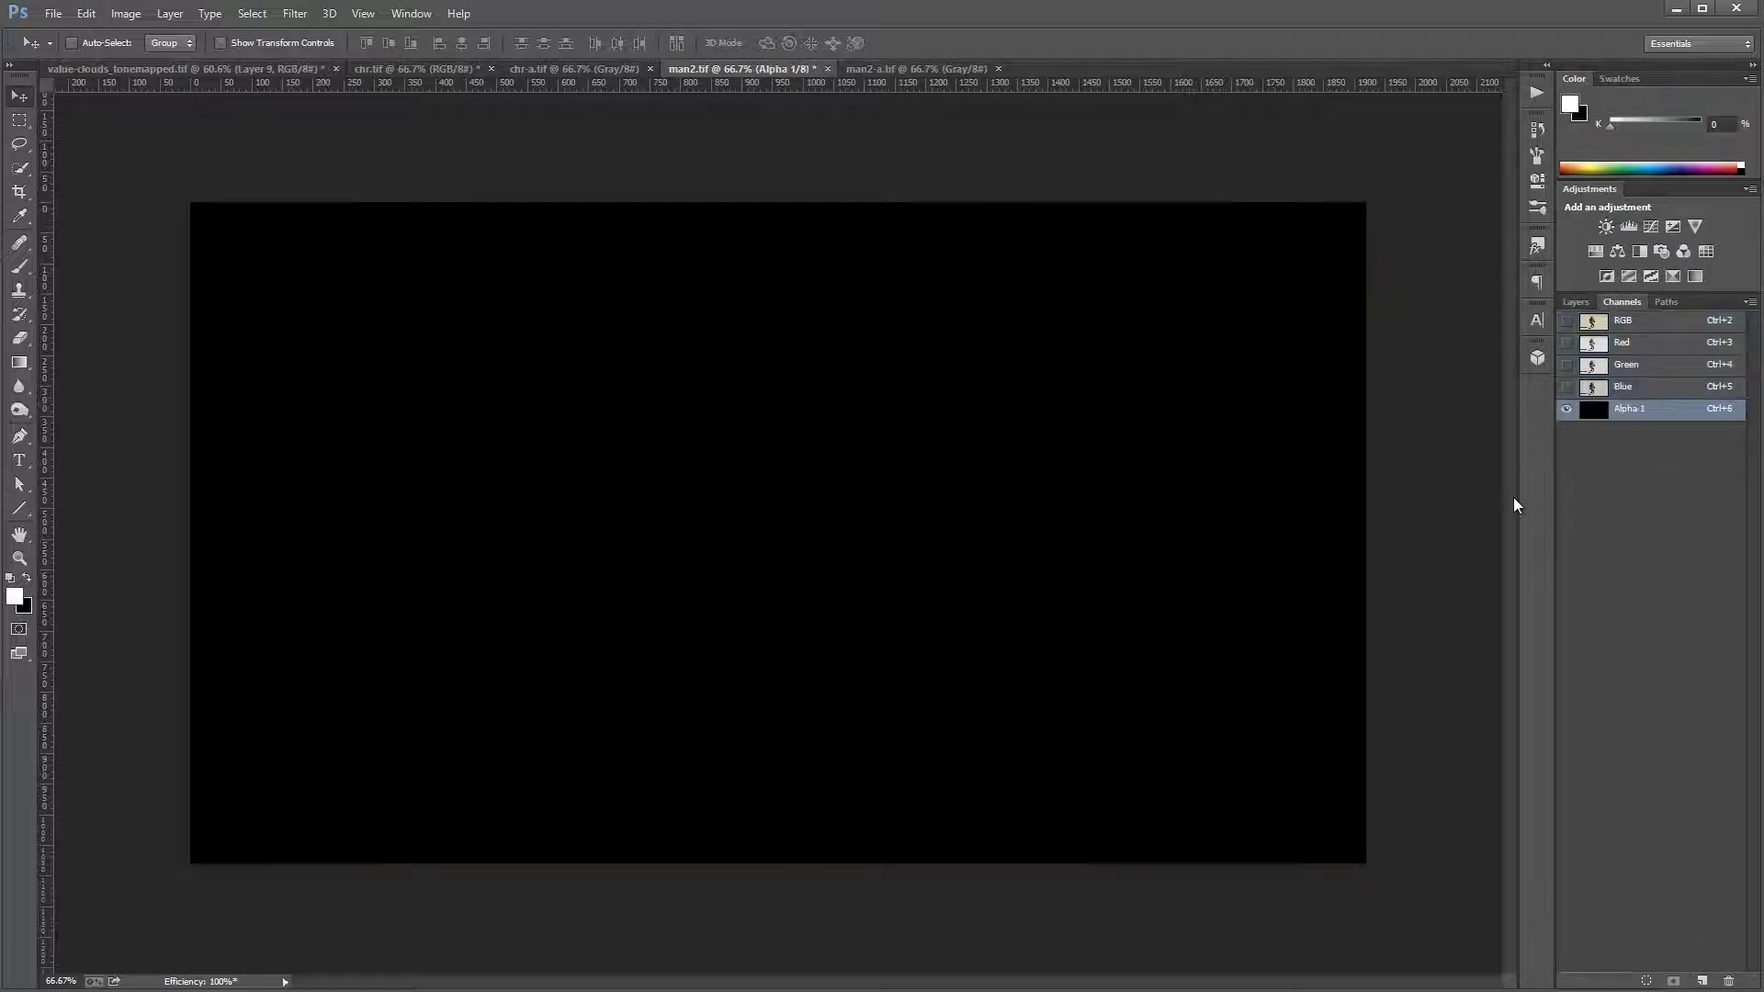
key(ctrl+v)
click(1663, 324)
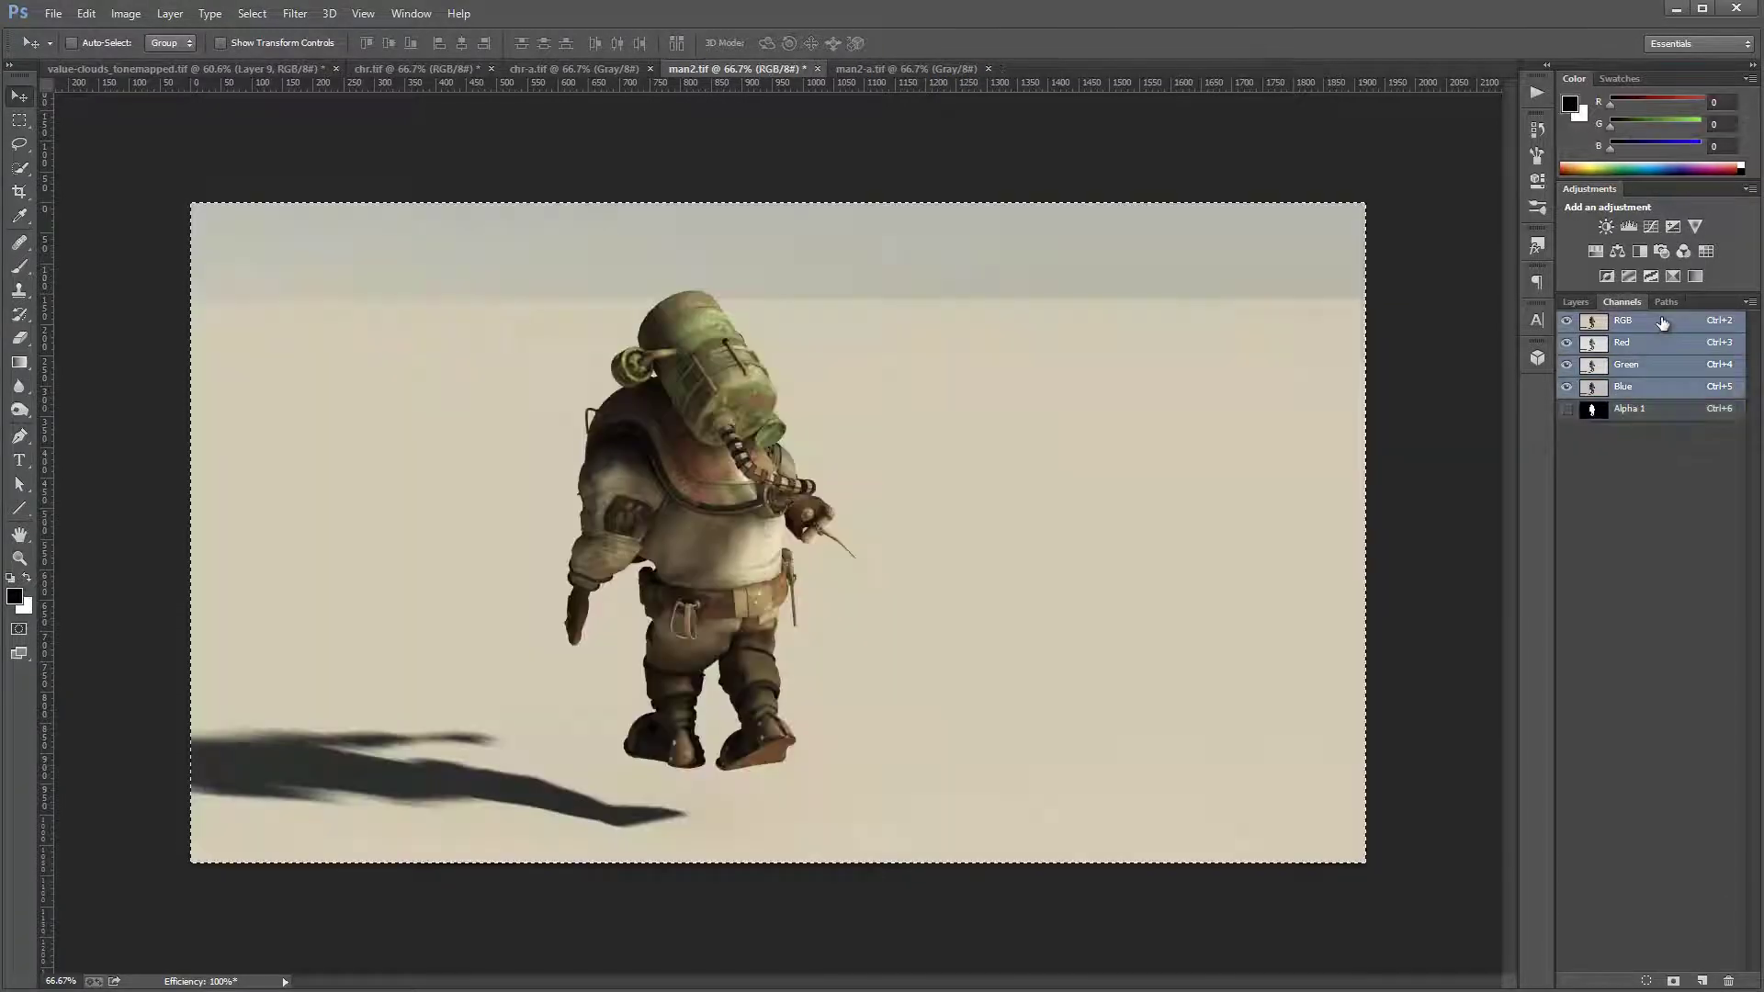
Step: Load the alpha channel as a selection, move the cut-out figure into the mountain painting and place its layer above Group 1
ctrl+click(1592, 413)
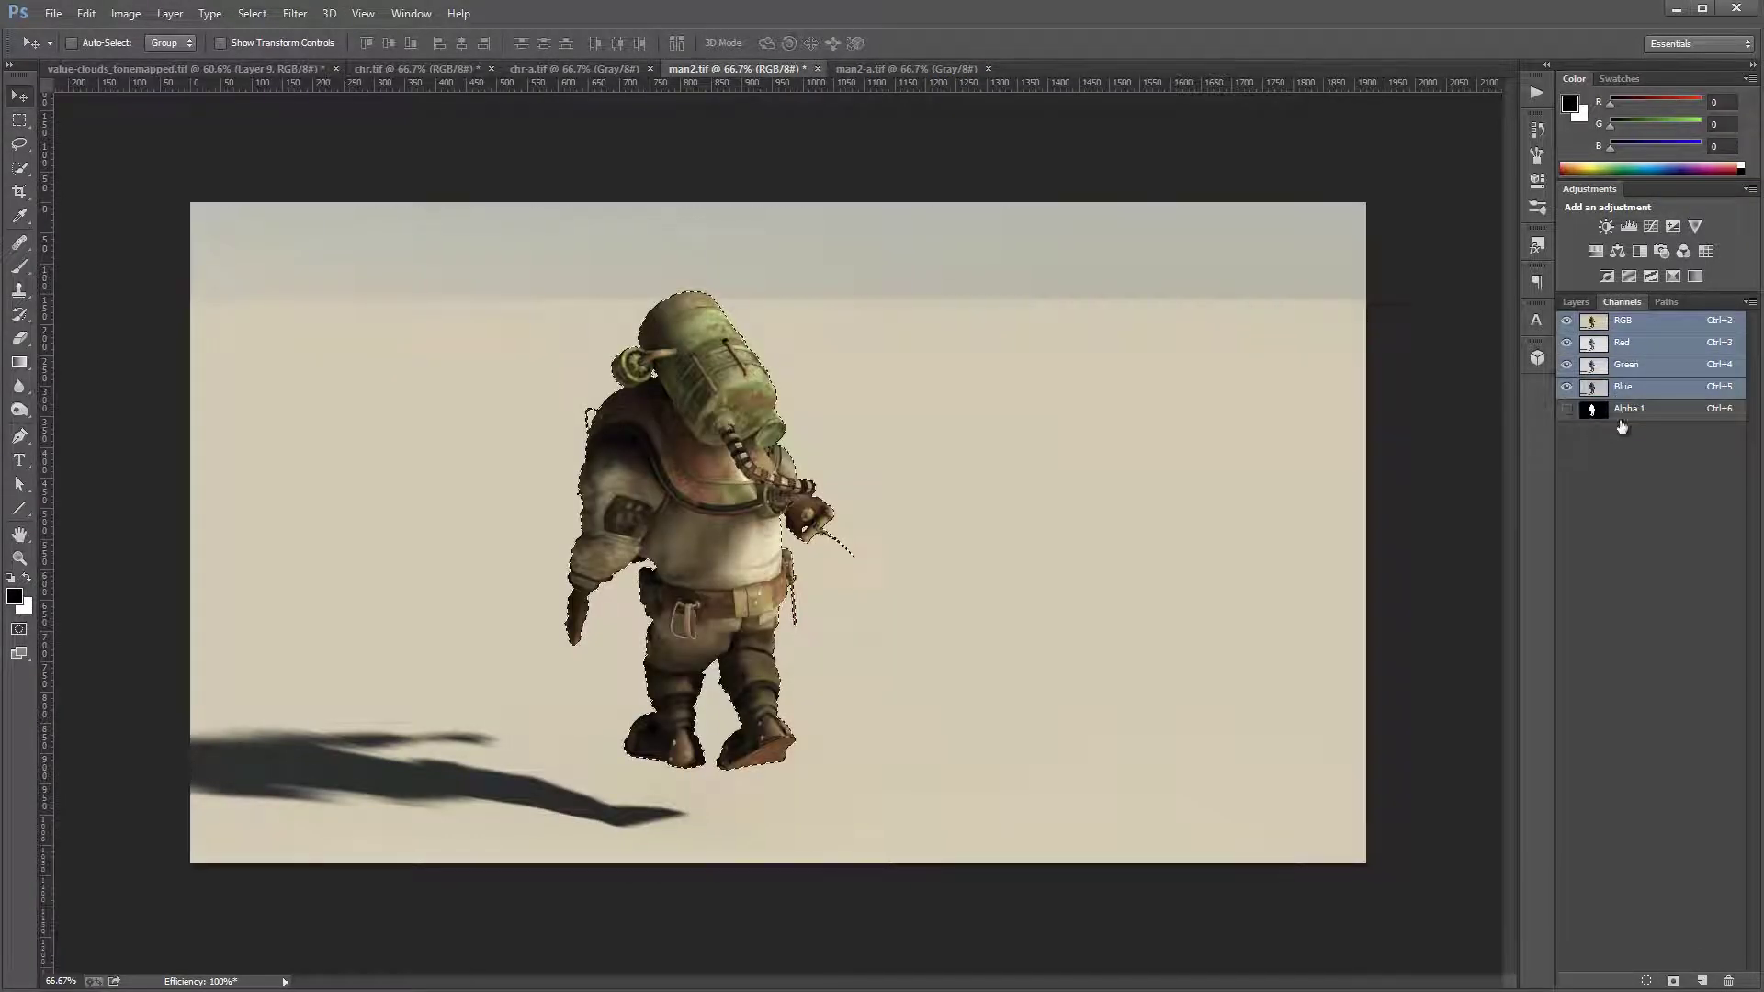
click(1573, 301)
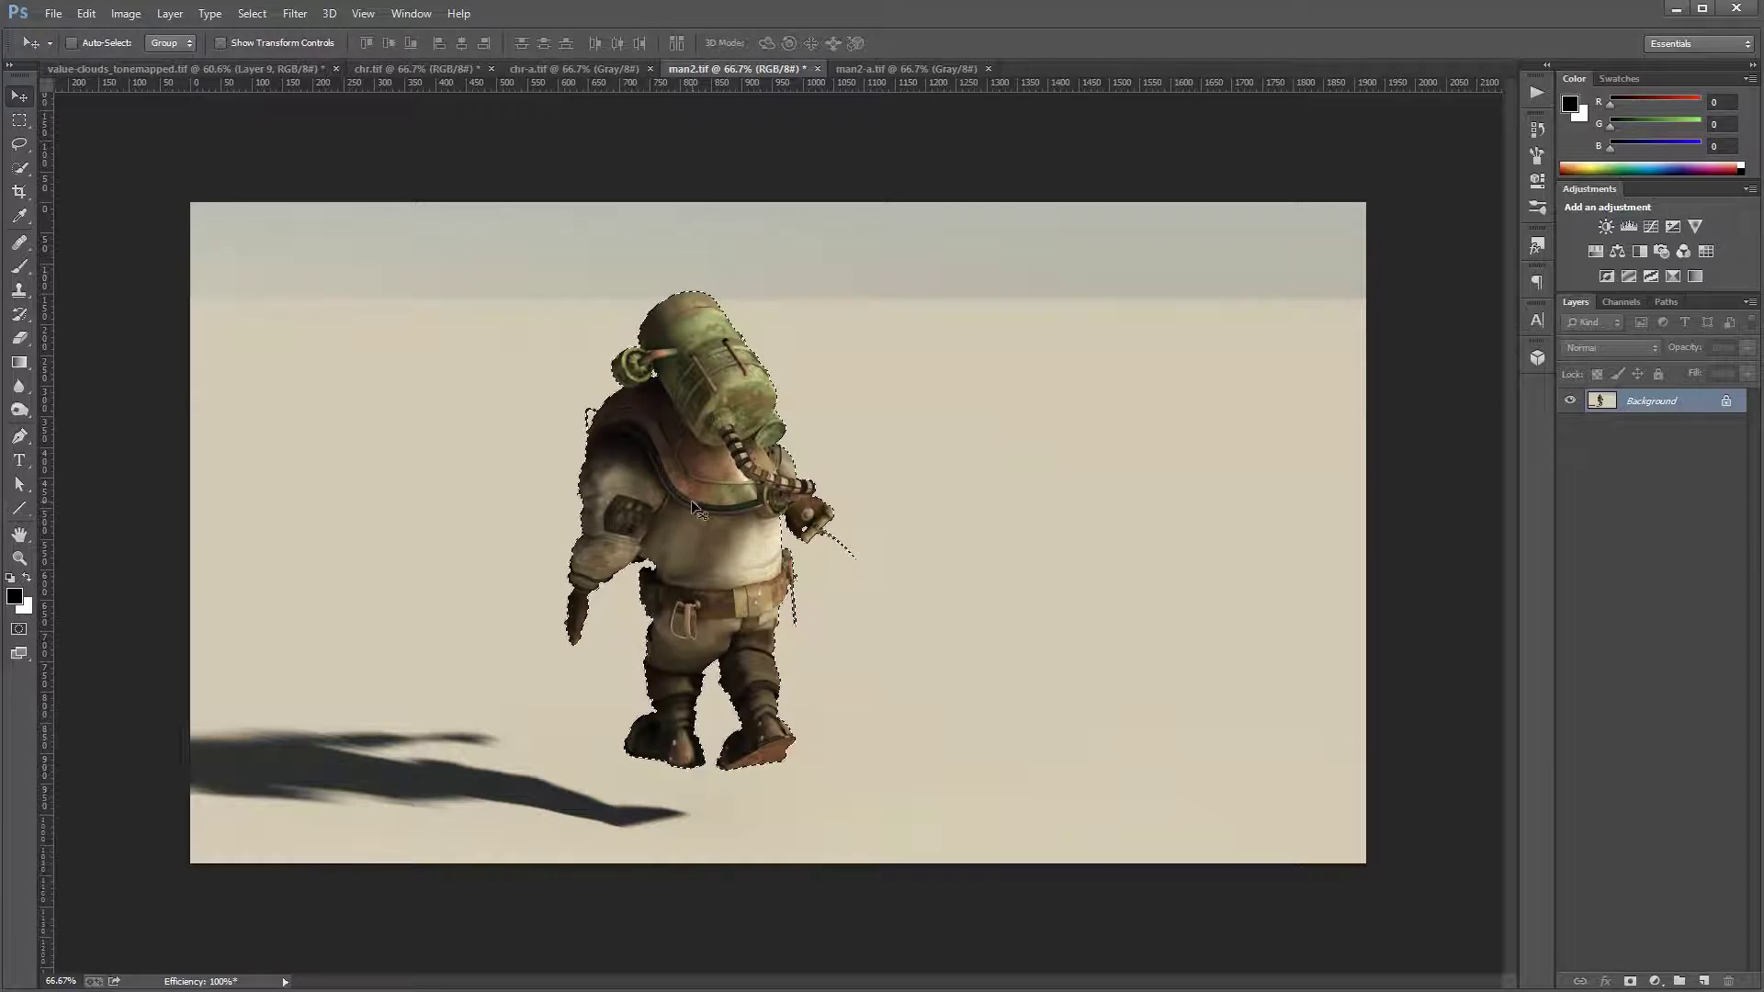
drag(691, 500, 755, 579)
drag(1672, 437, 1672, 395)
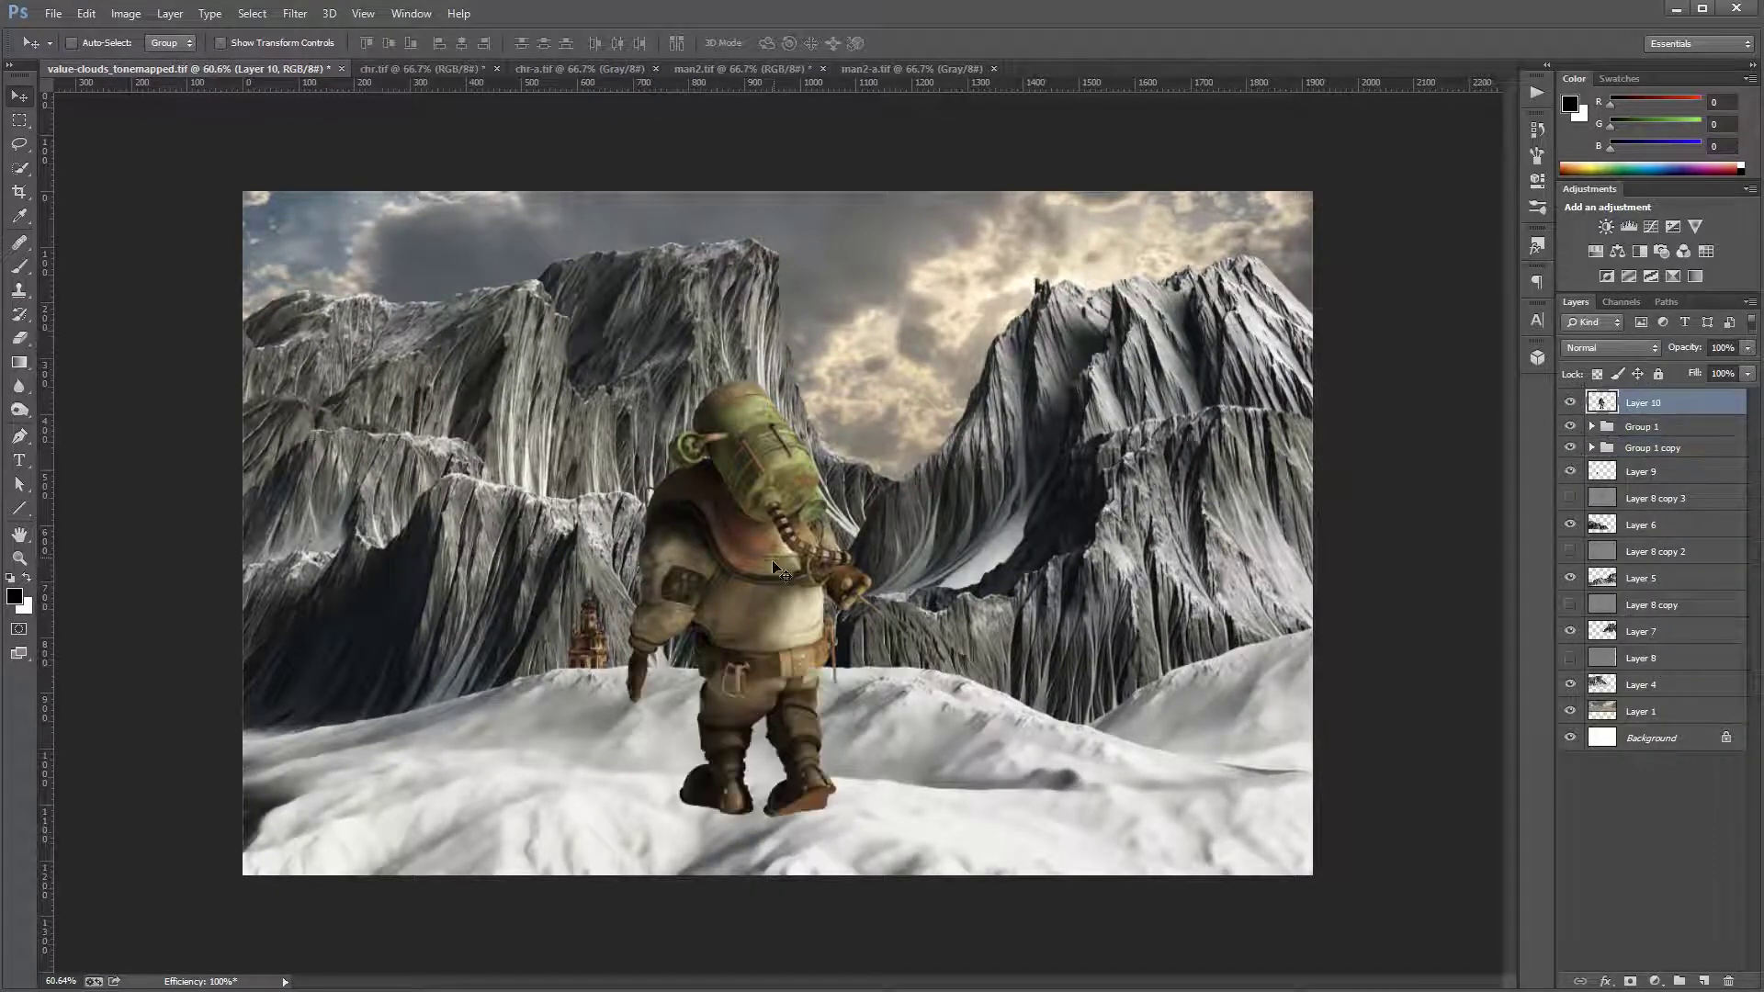
Step: Scale the figure down to about 8.5% in width and height on the foreground snow
click(86, 14)
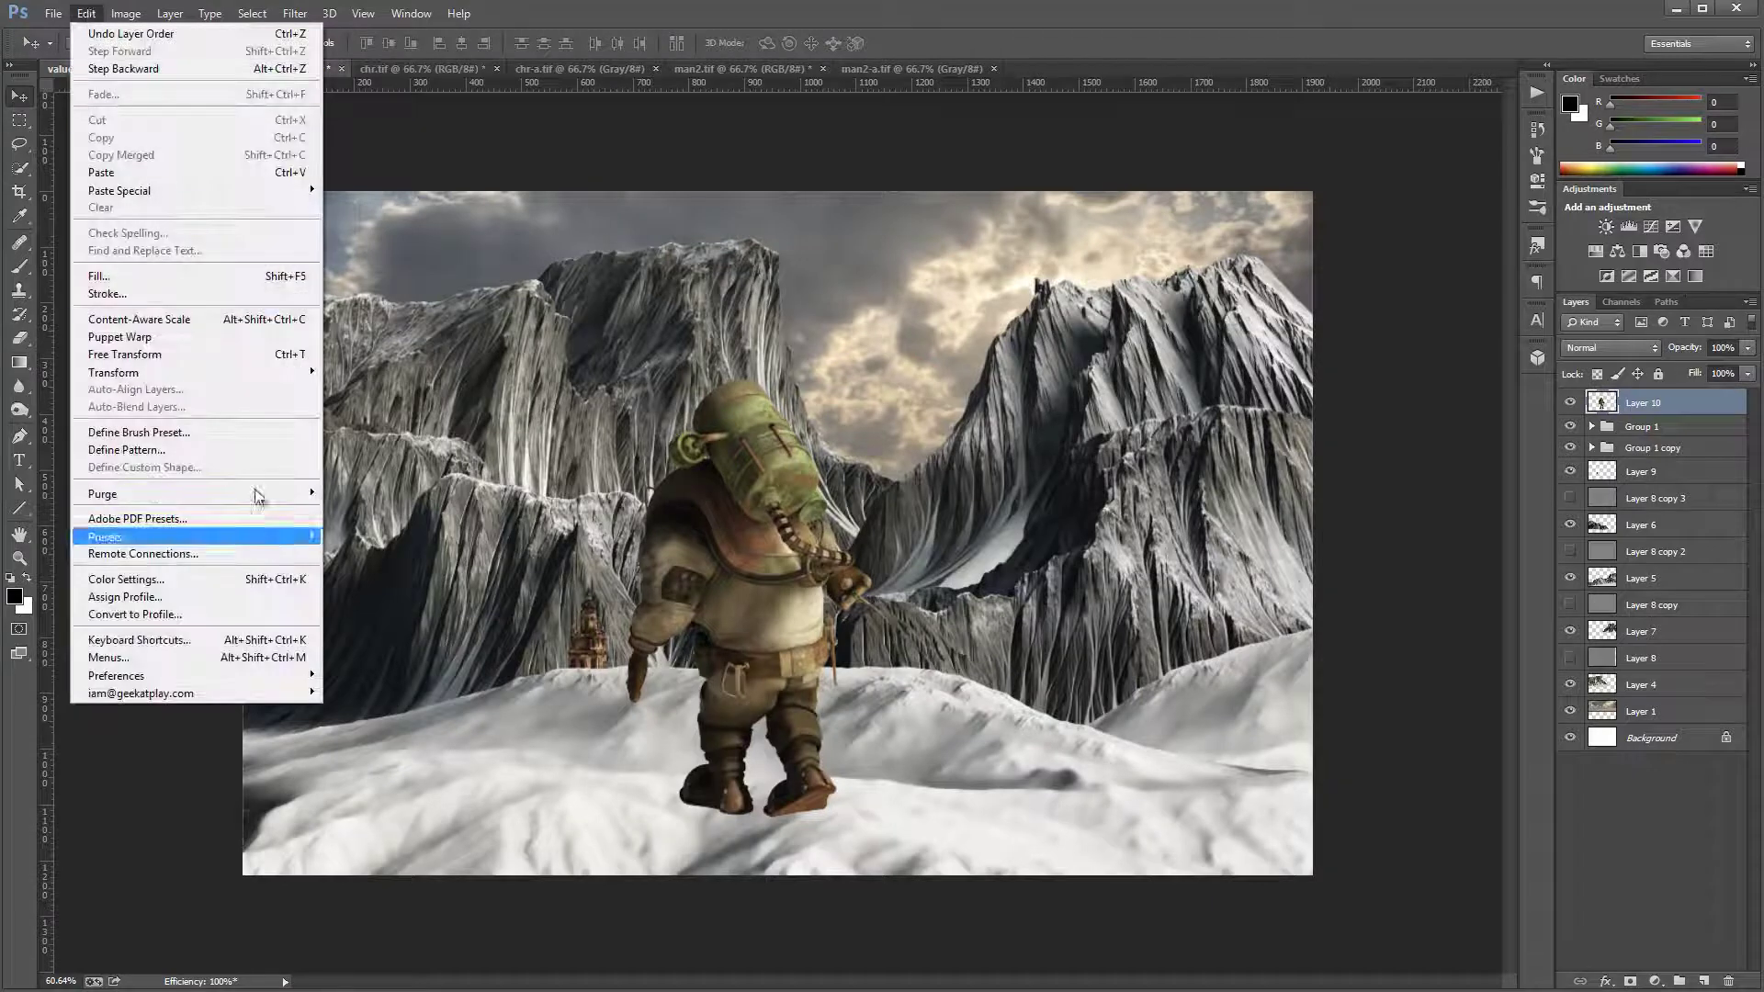
mouse_move(260, 375)
click(453, 398)
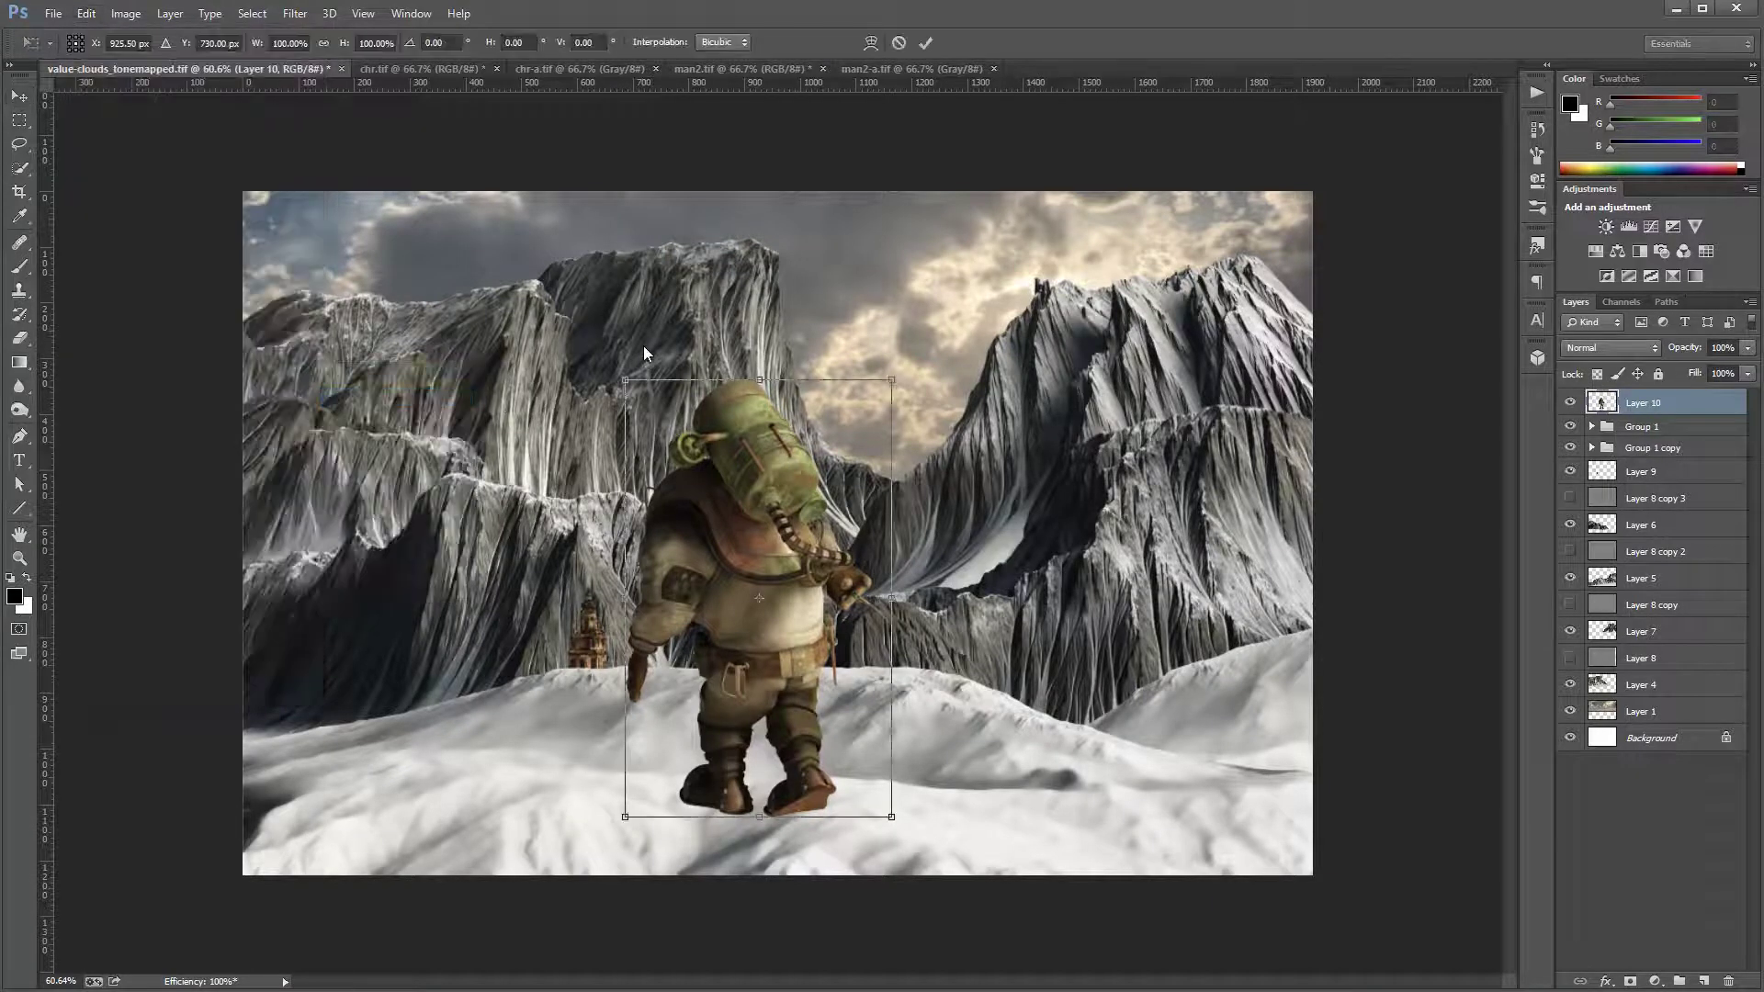
drag(636, 384, 854, 757)
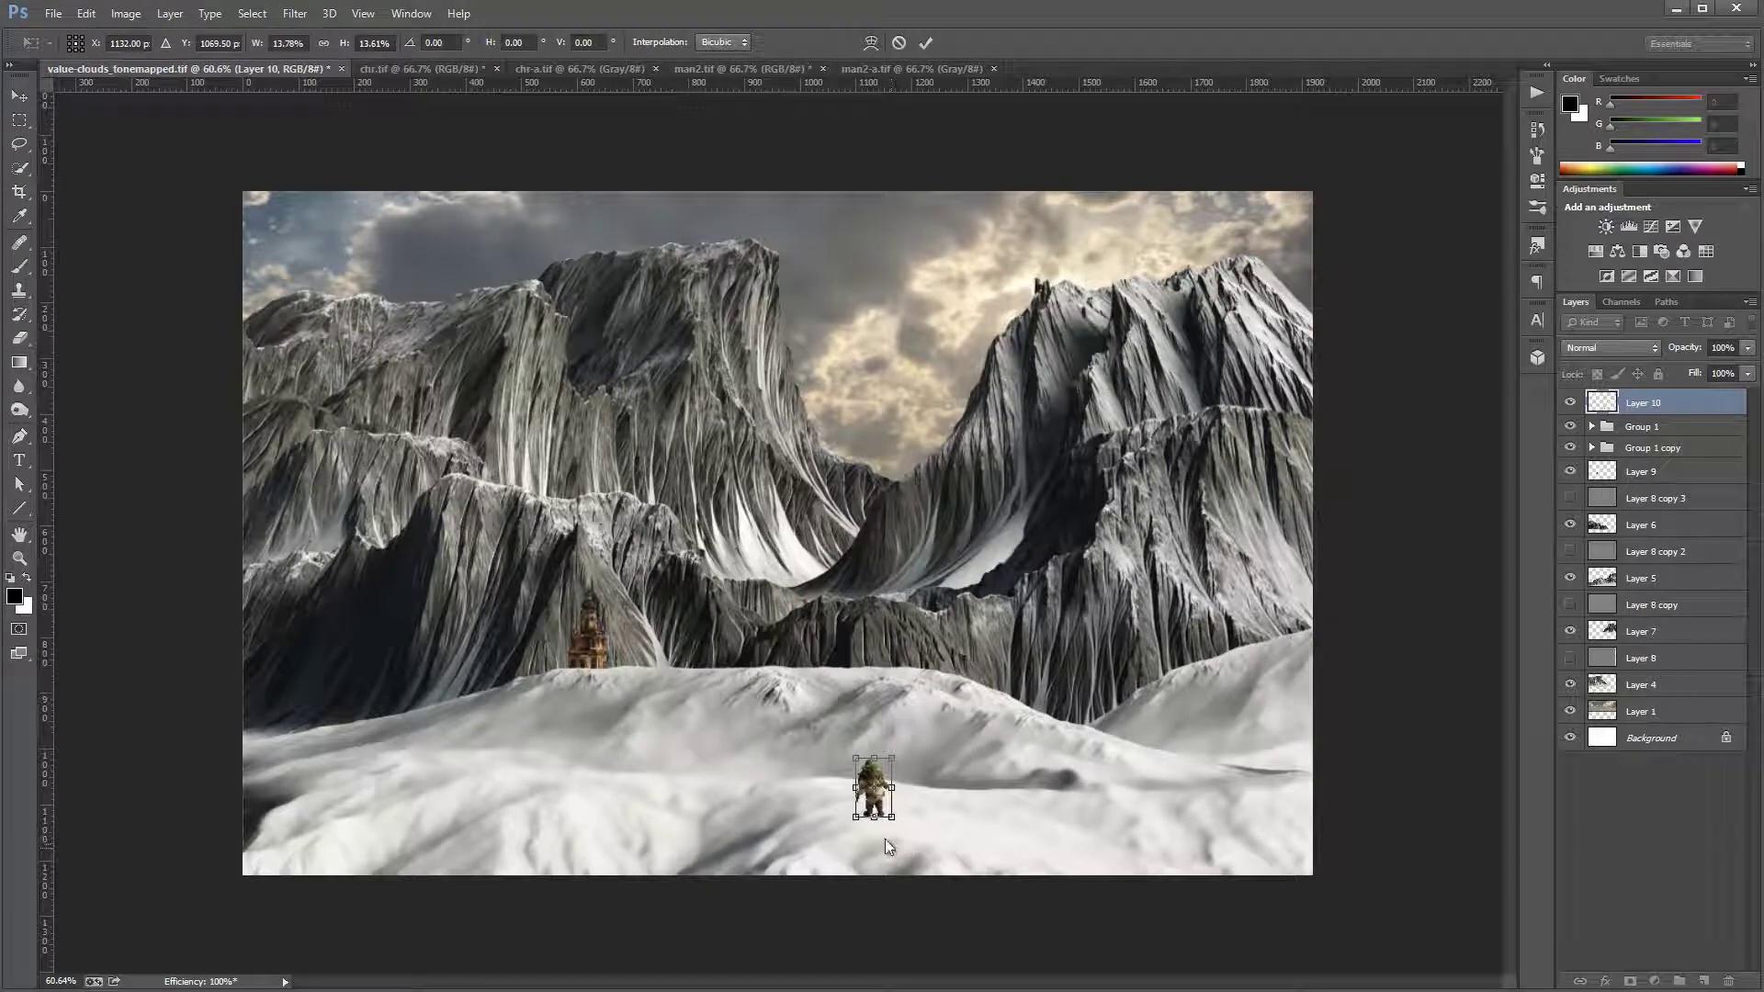
scroll(885, 839, up, 2)
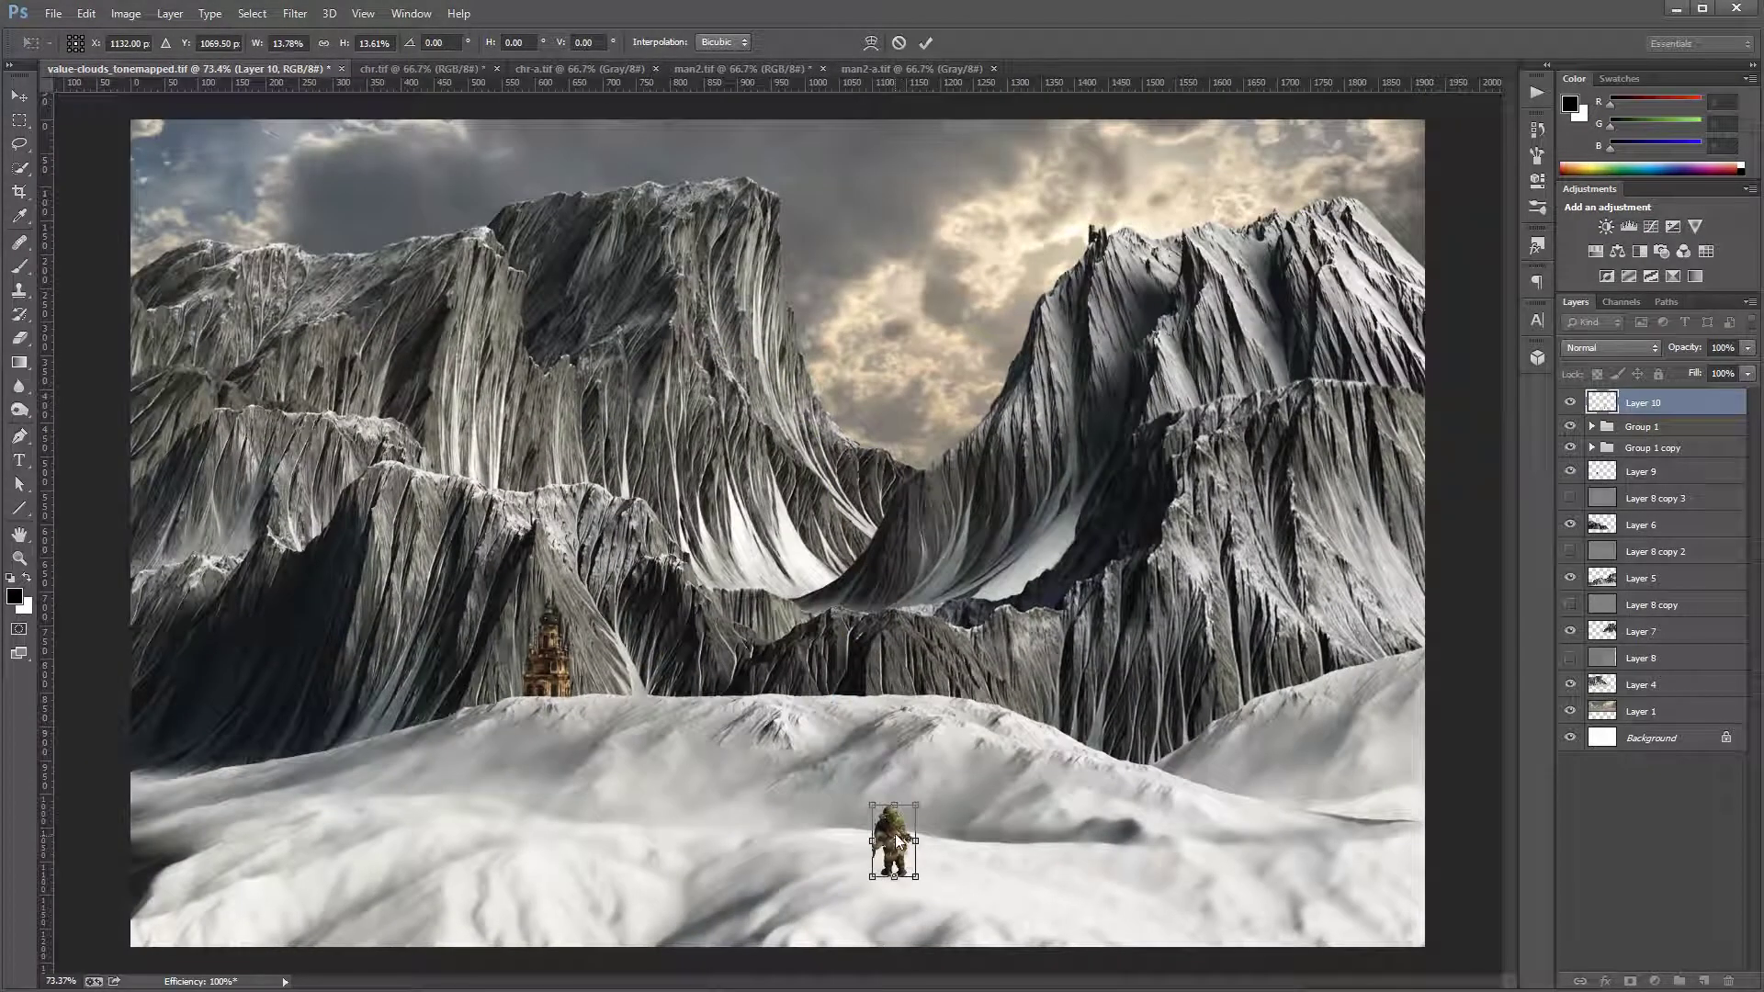
mouse_move(896, 839)
mouse_down()
mouse_move(877, 864)
mouse_move(868, 841)
mouse_move(869, 858)
mouse_up()
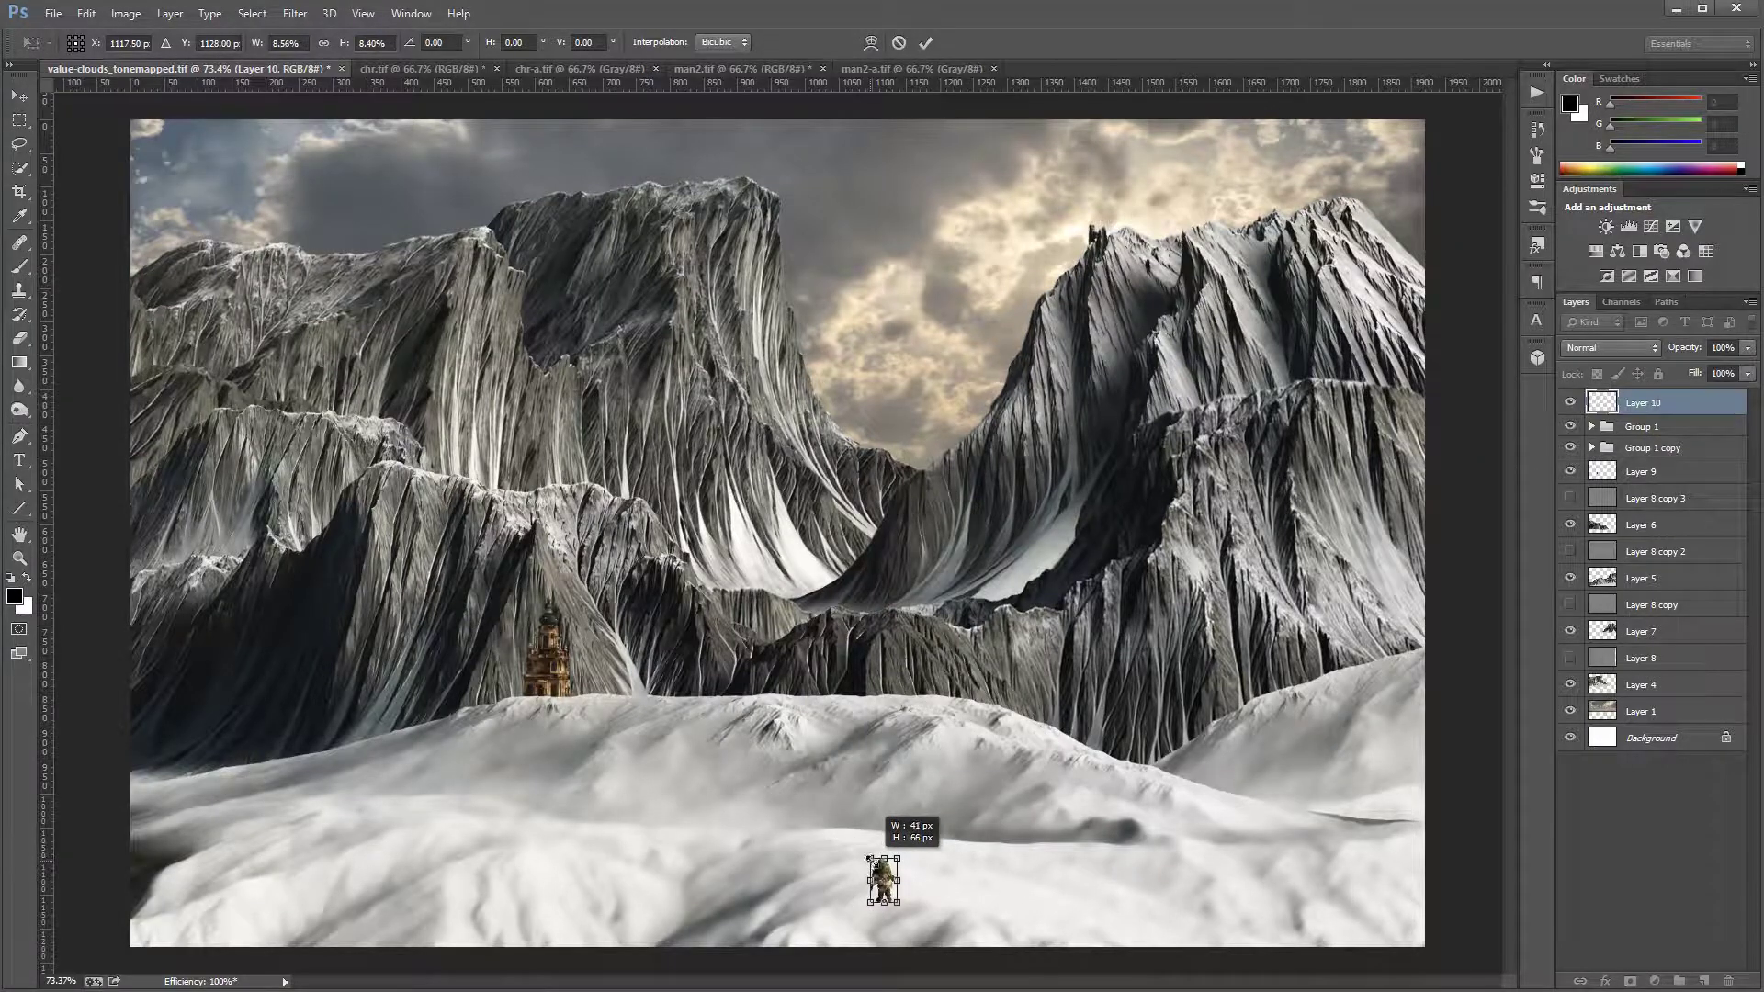
key(Return)
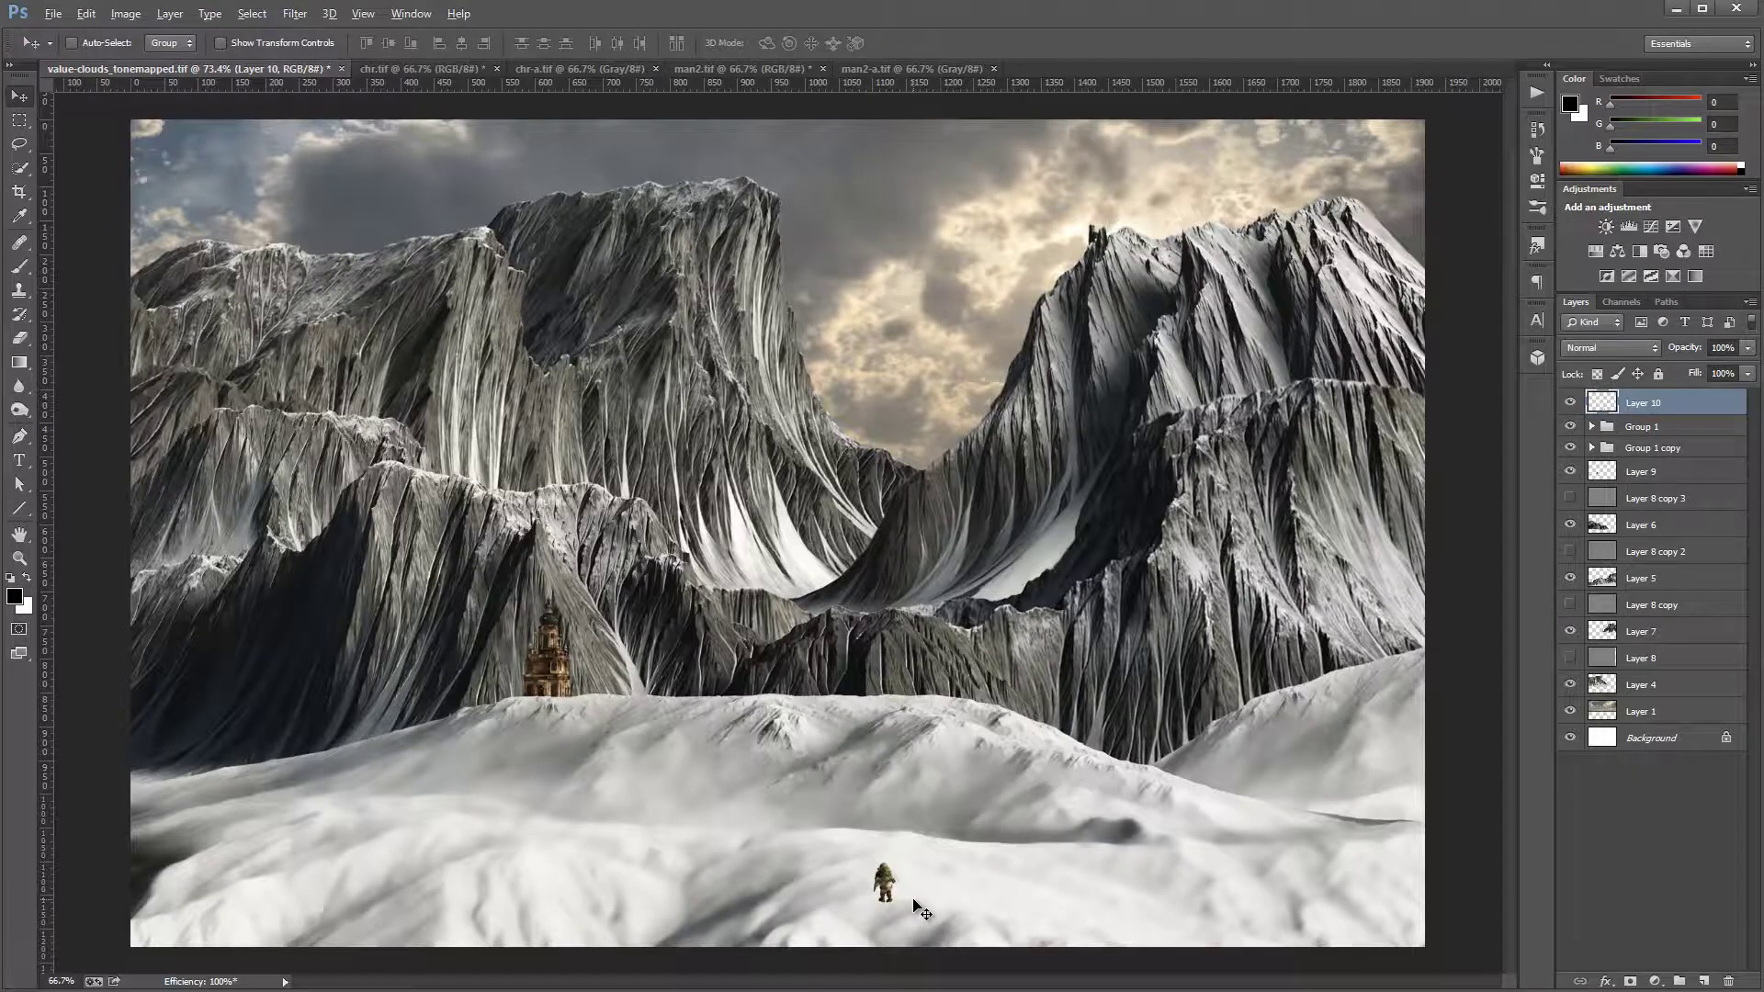
Step: Move the small figure to the right of centre on the foreground snow and check its placement in the whole composition
scroll(919, 910, down, 1)
drag(768, 844, 969, 873)
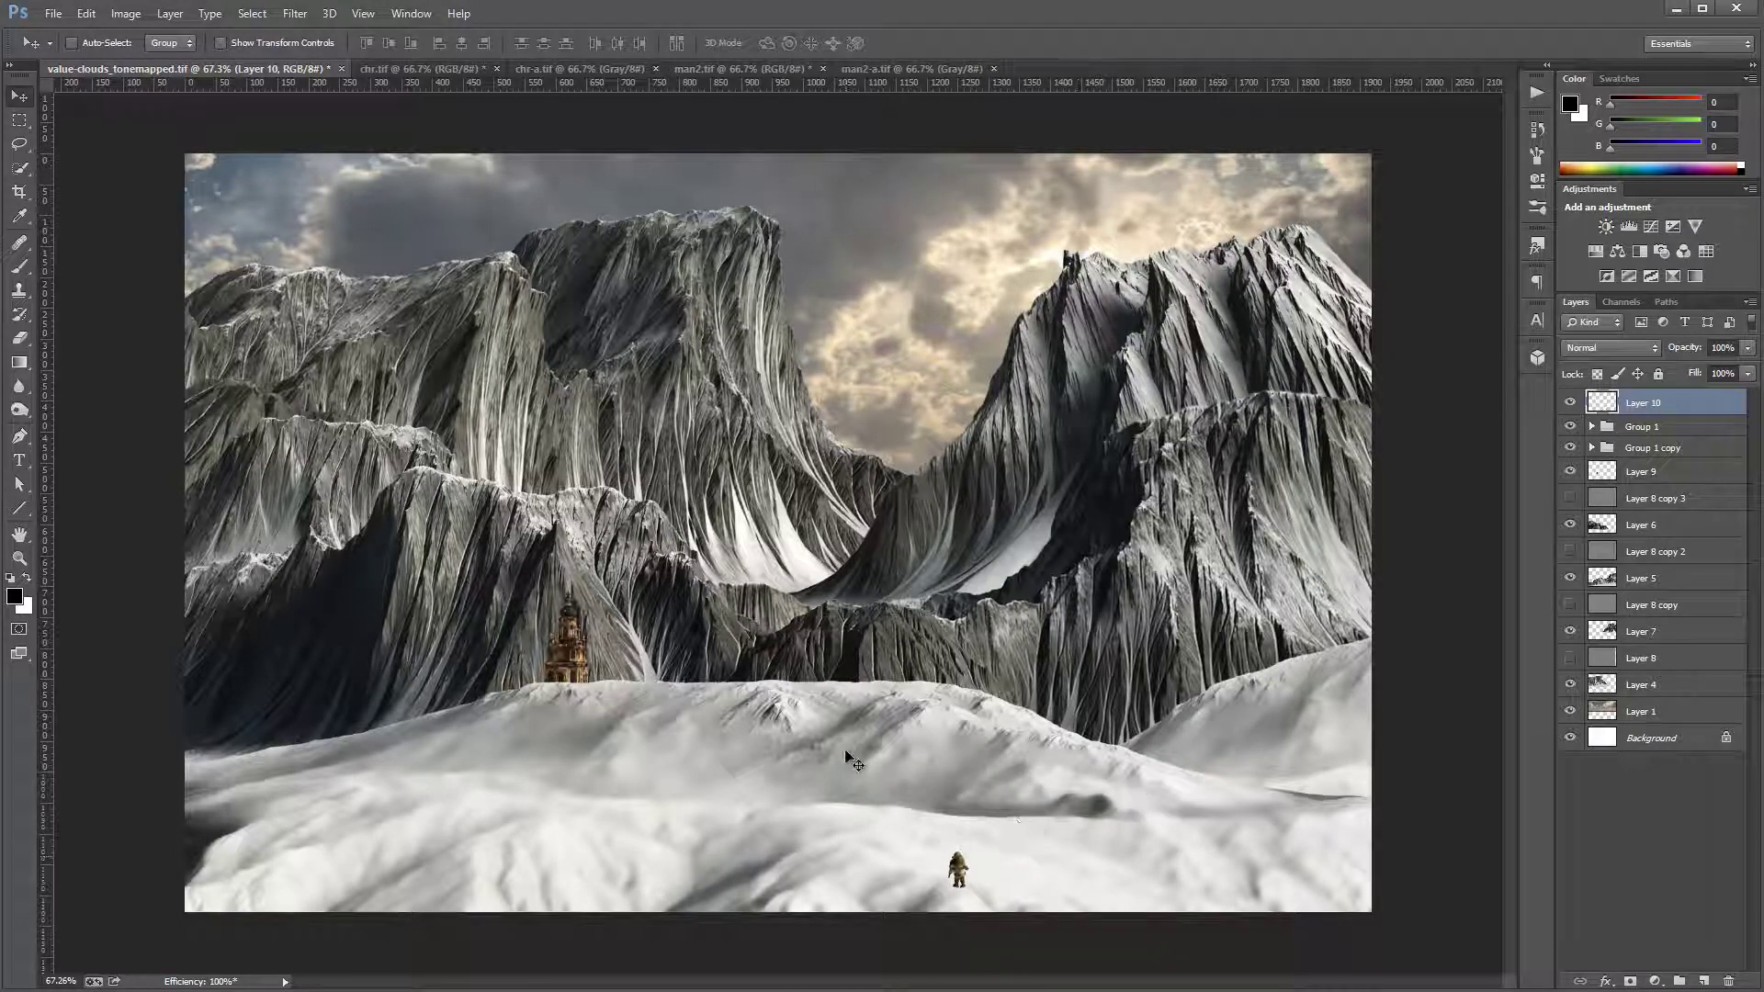
scroll(979, 904, up, 6)
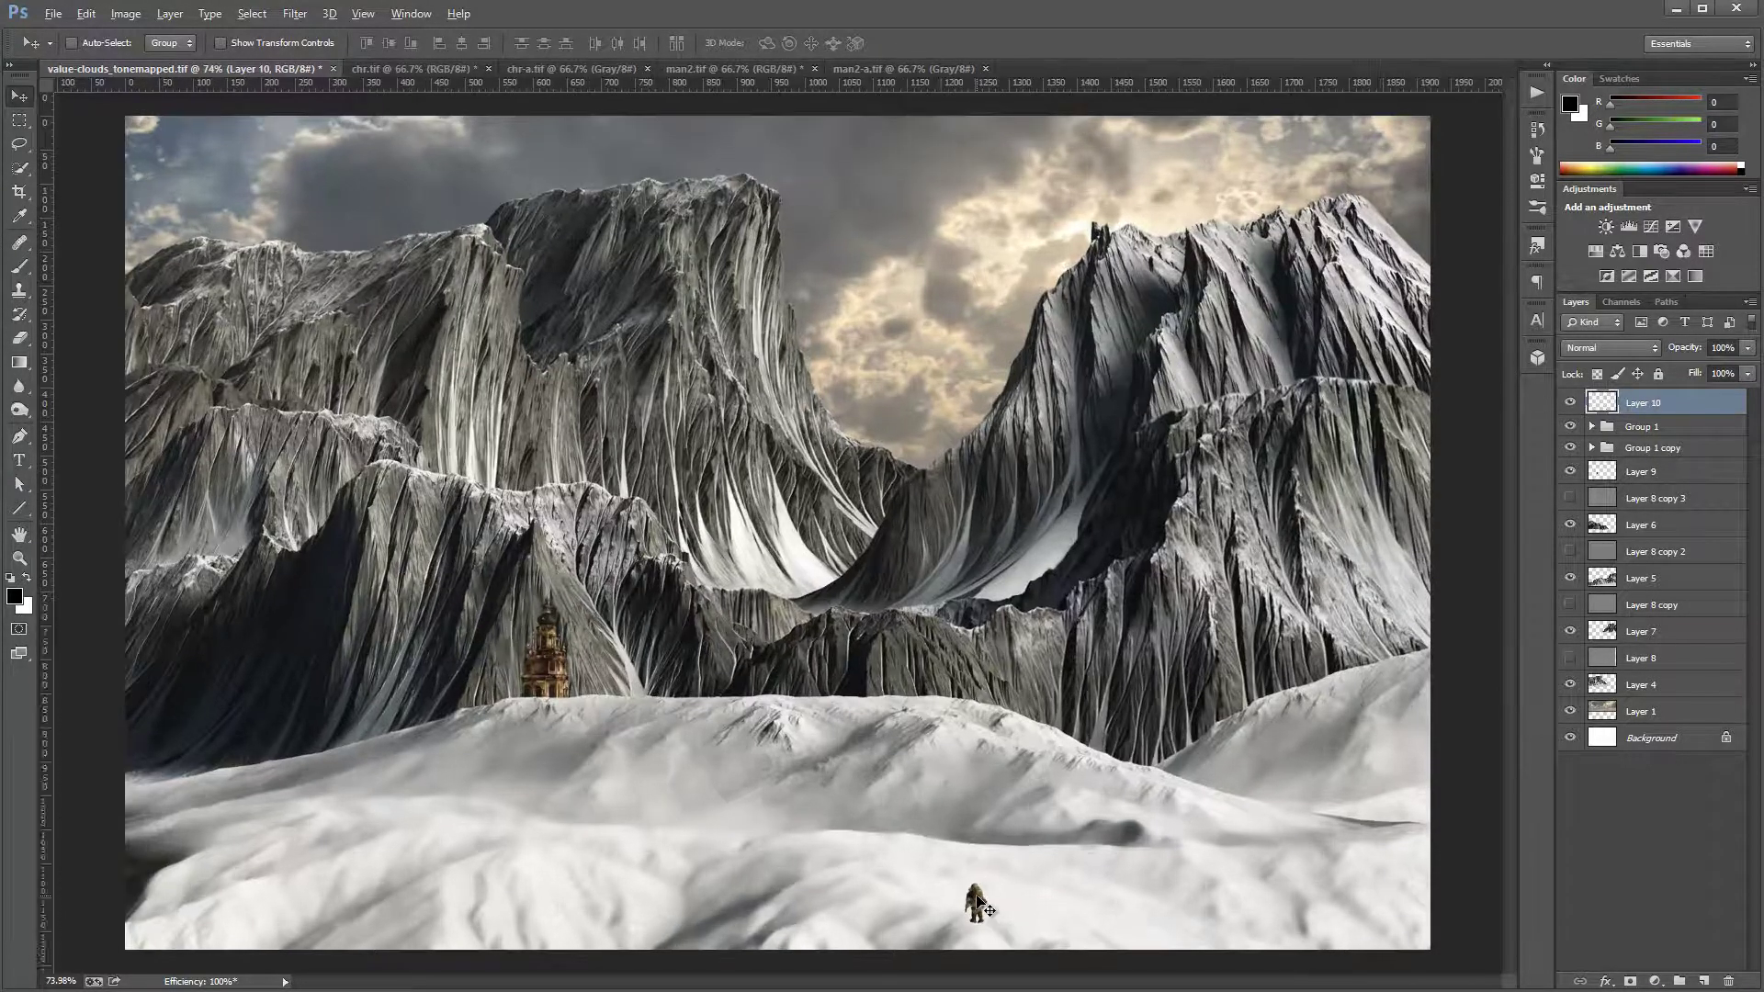
scroll(976, 894, down, 2)
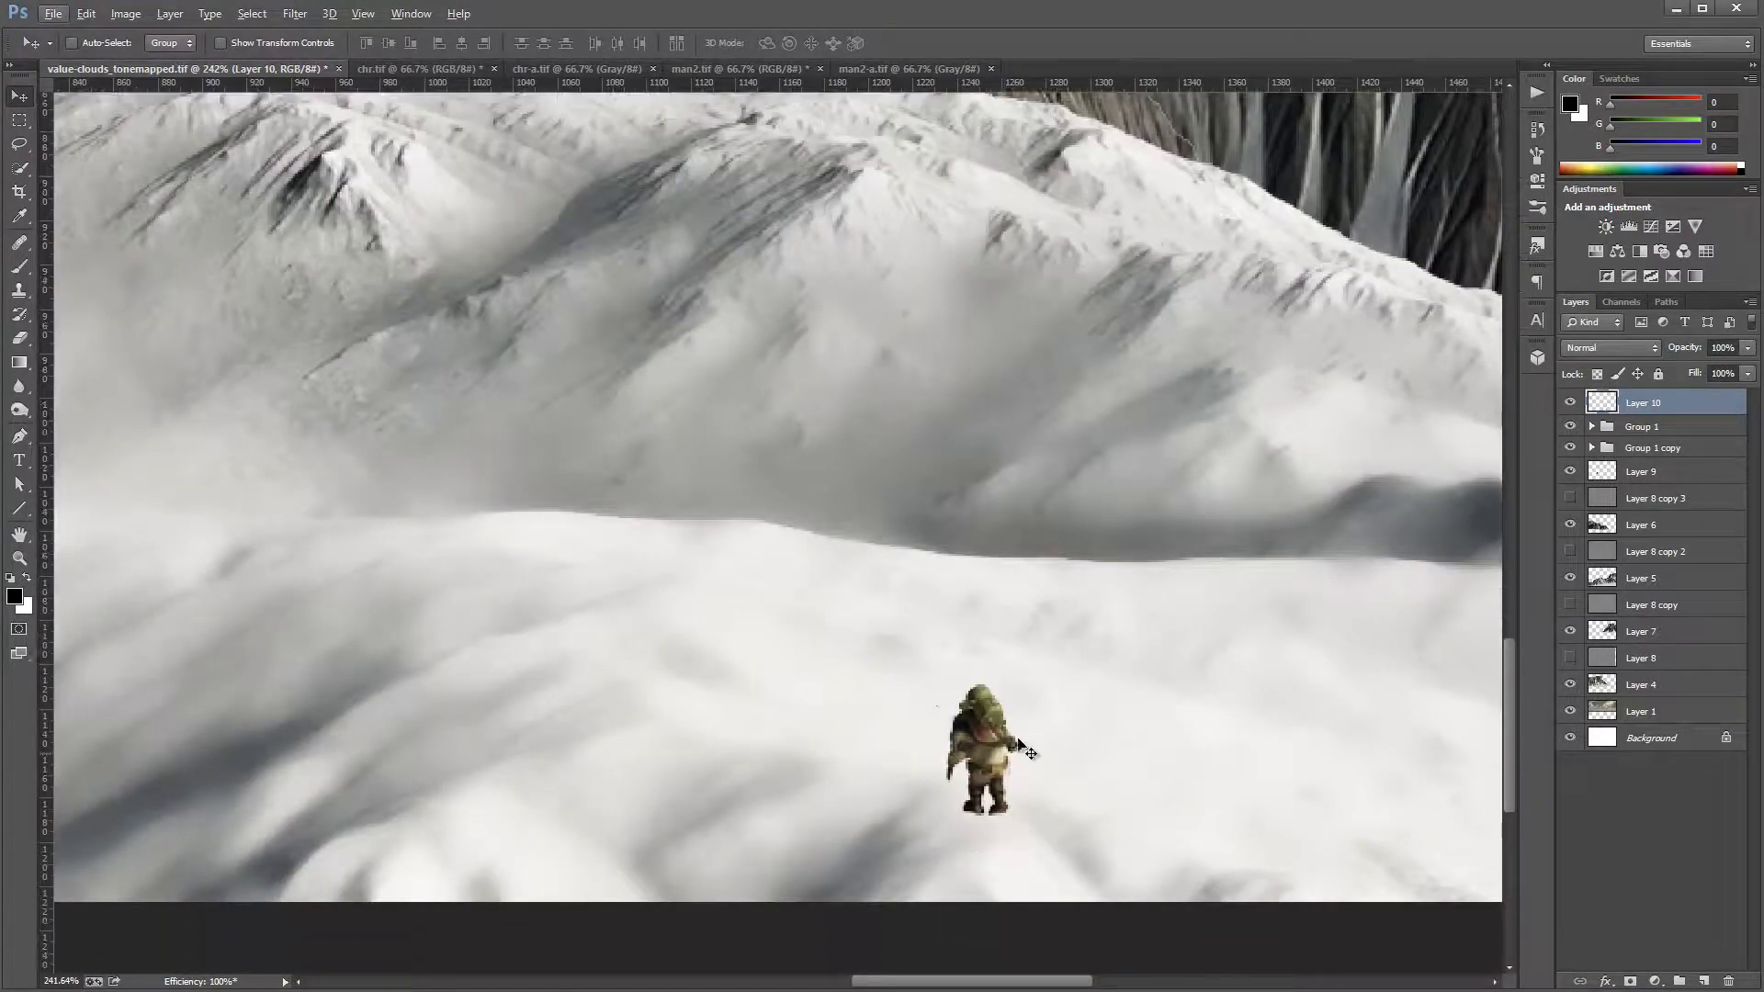
drag(984, 762, 894, 691)
scroll(853, 627, down, 7)
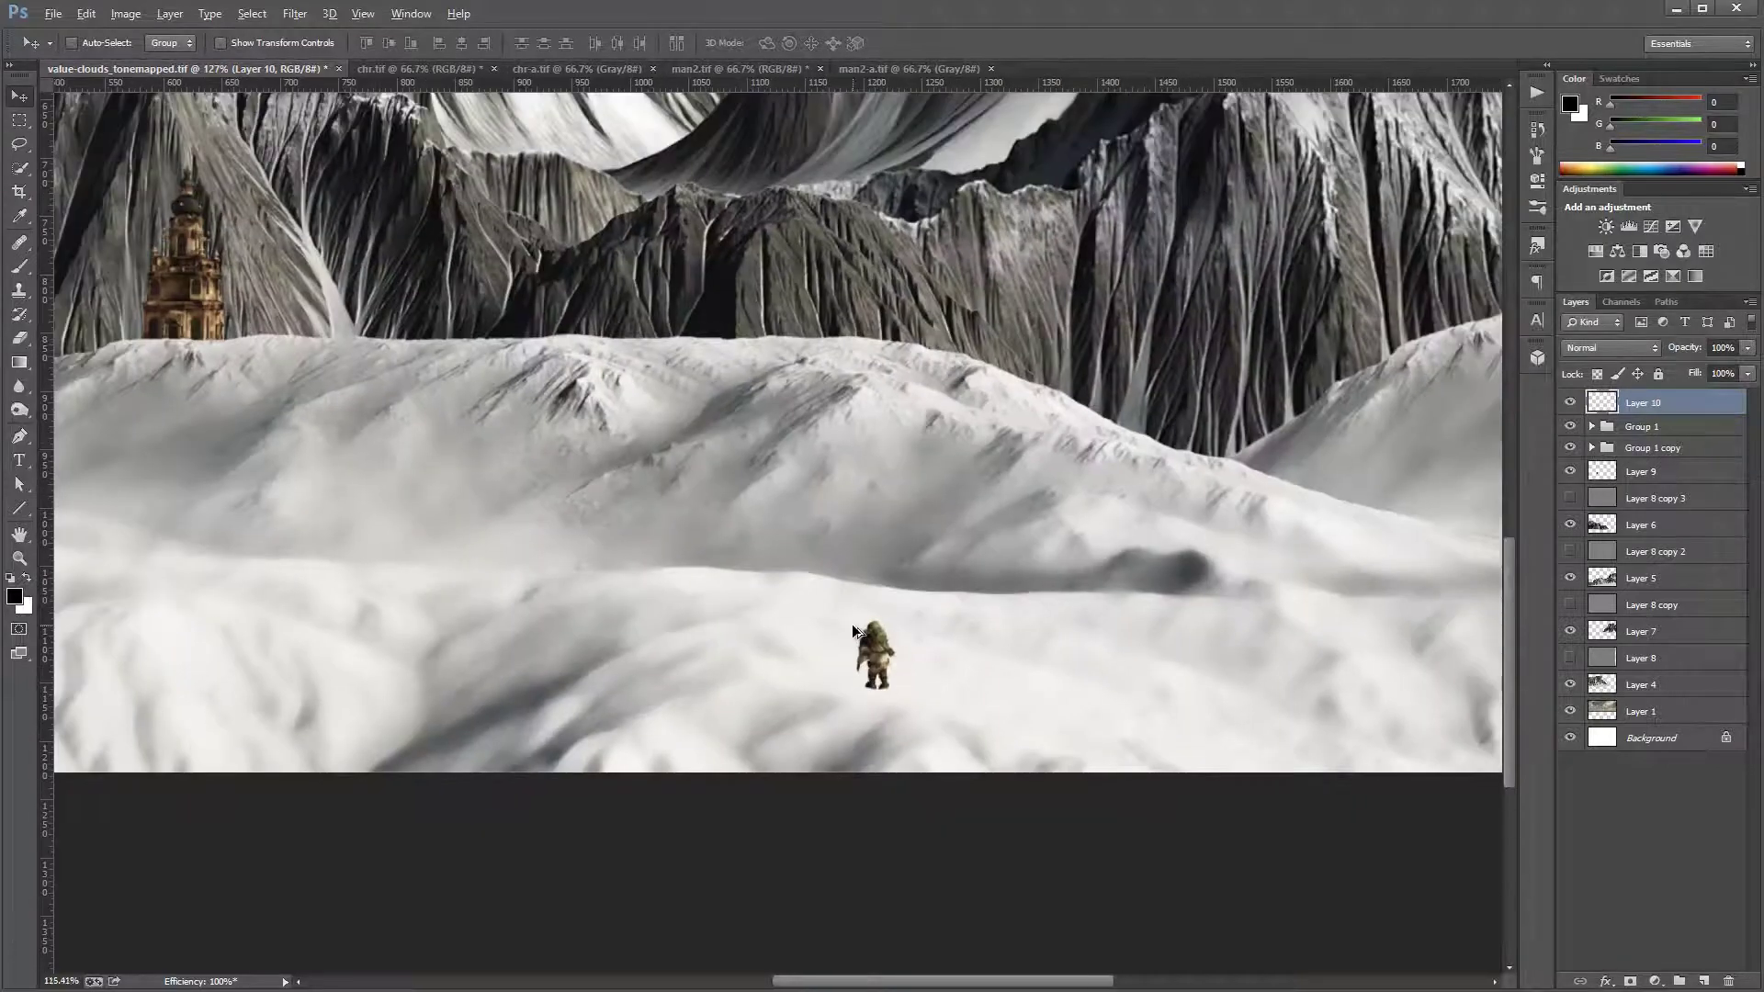
key(alt)
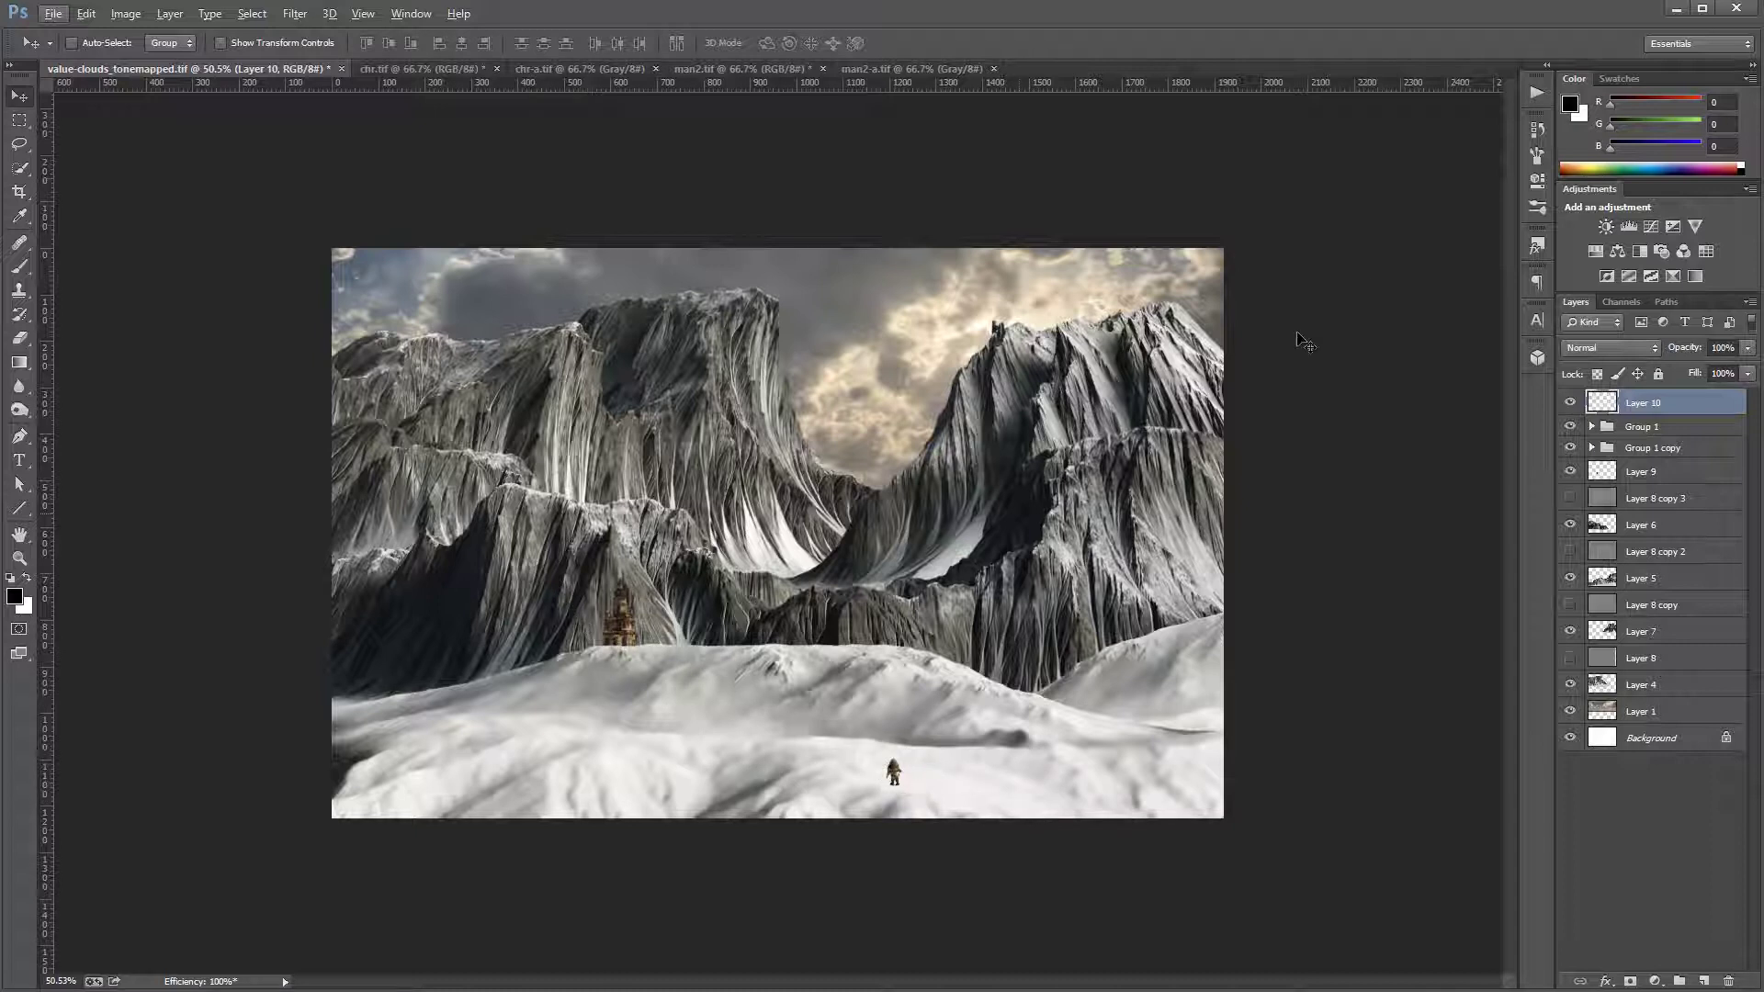
Step: Toggle the visibility of Layer 8 to examine its effect on the painting, leaving it hidden
click(1658, 658)
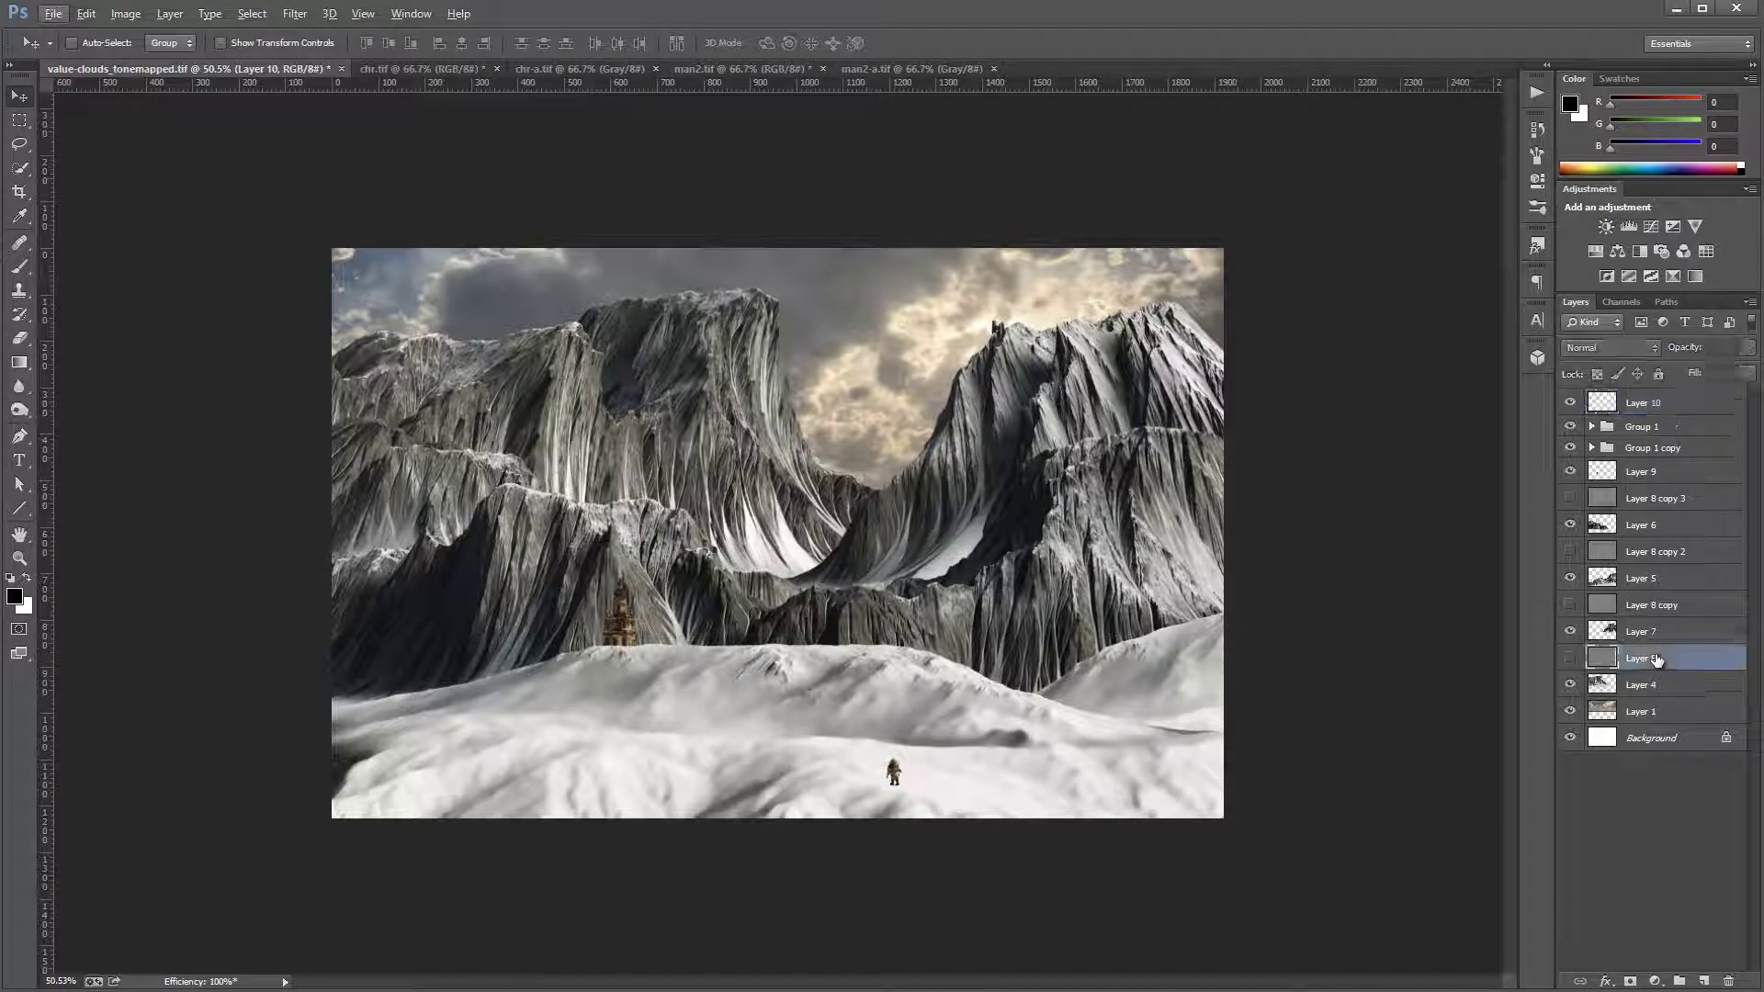
click(1572, 659)
click(1572, 659)
click(1572, 659)
click(1572, 659)
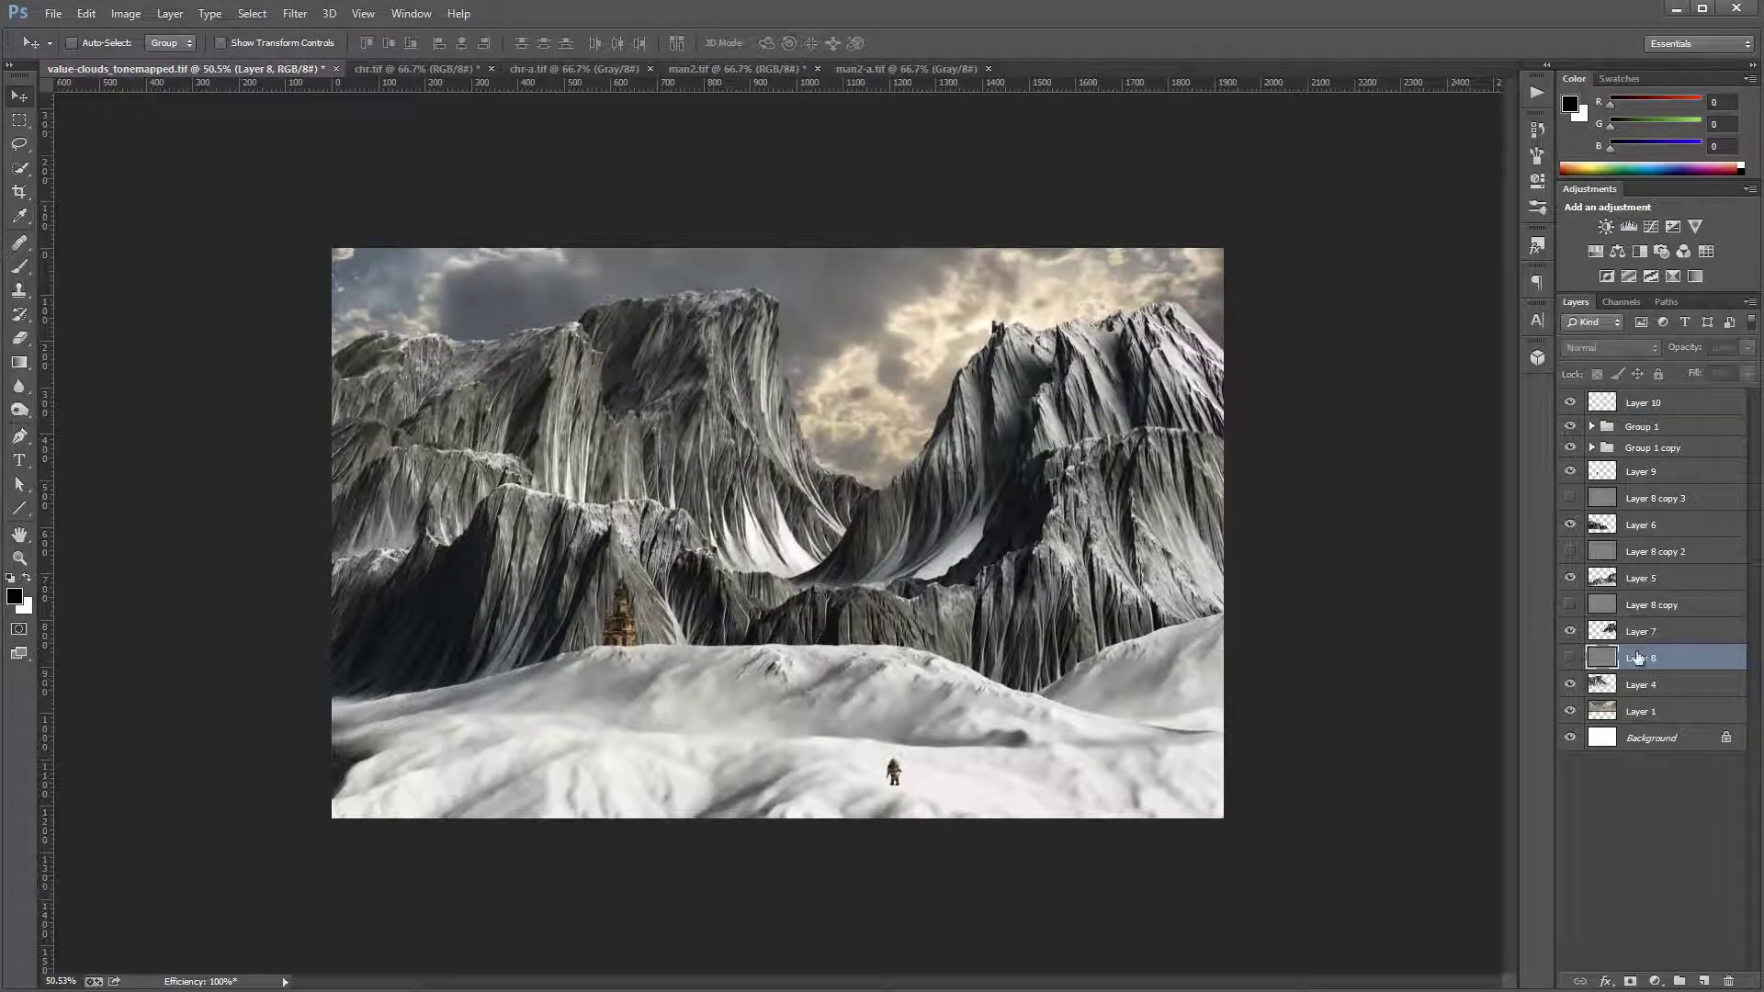
Step: Create a layer directly above Layer 1 and paint white mist behind the mountains with the 1077 px textured brush at 100% opacity
click(1692, 685)
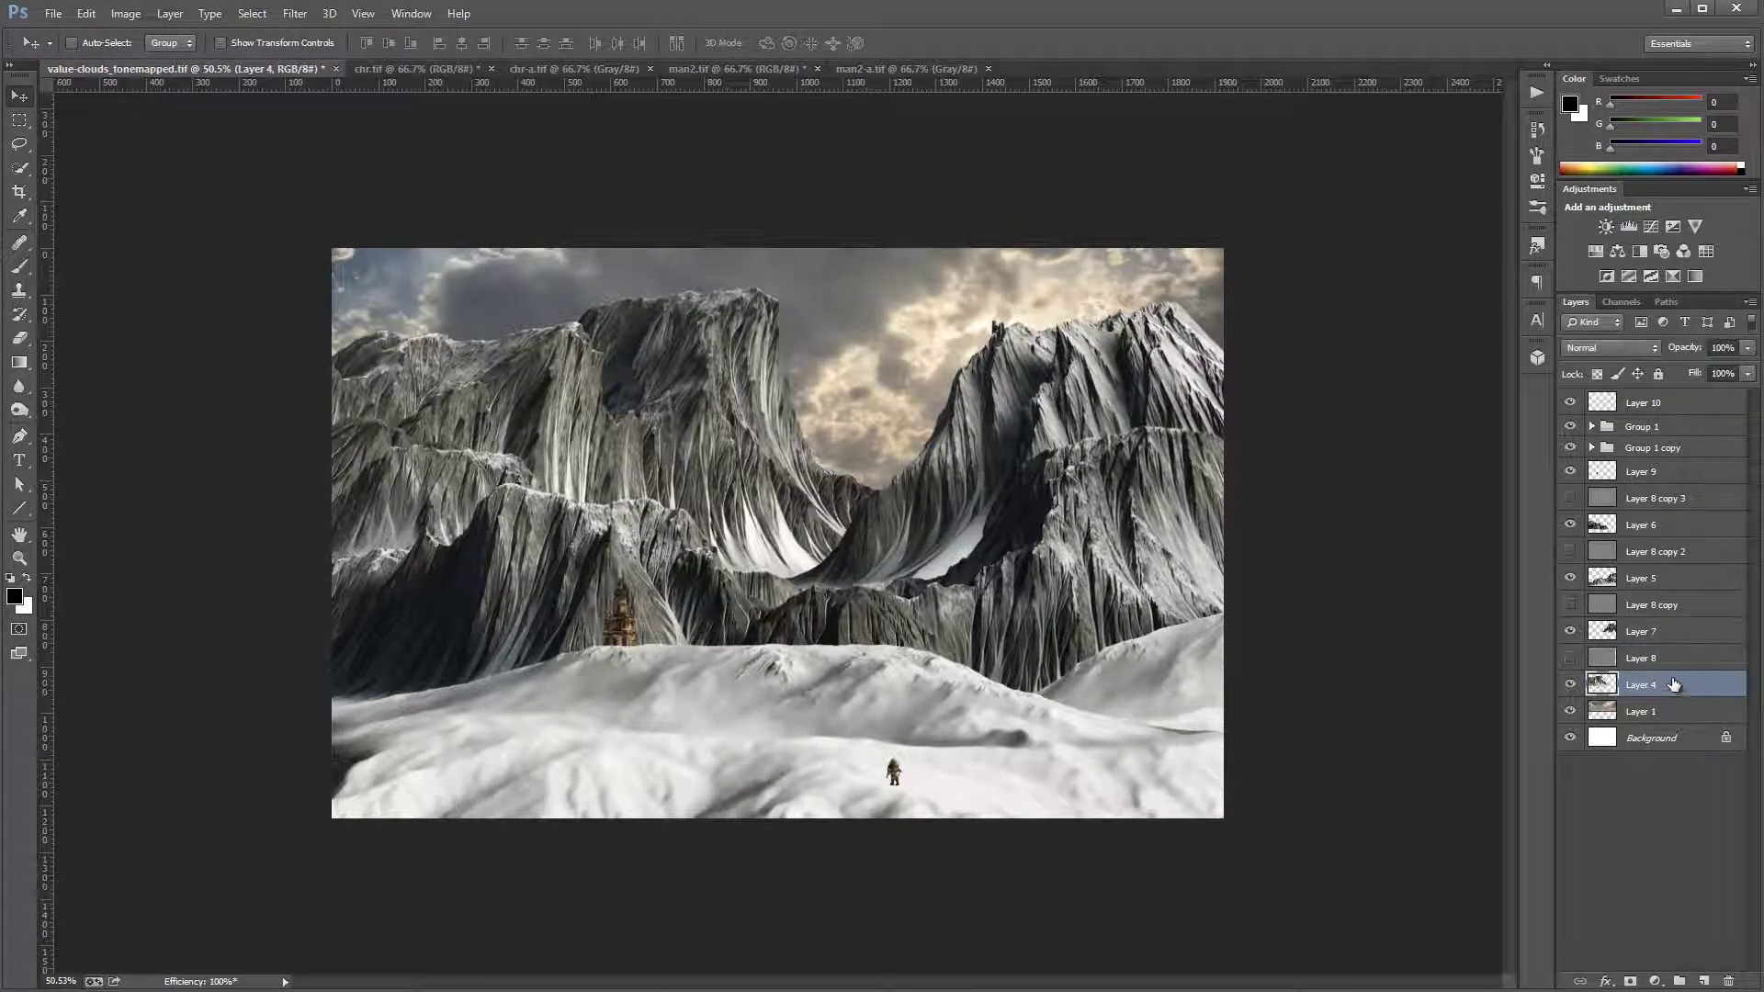
click(1679, 713)
click(1704, 982)
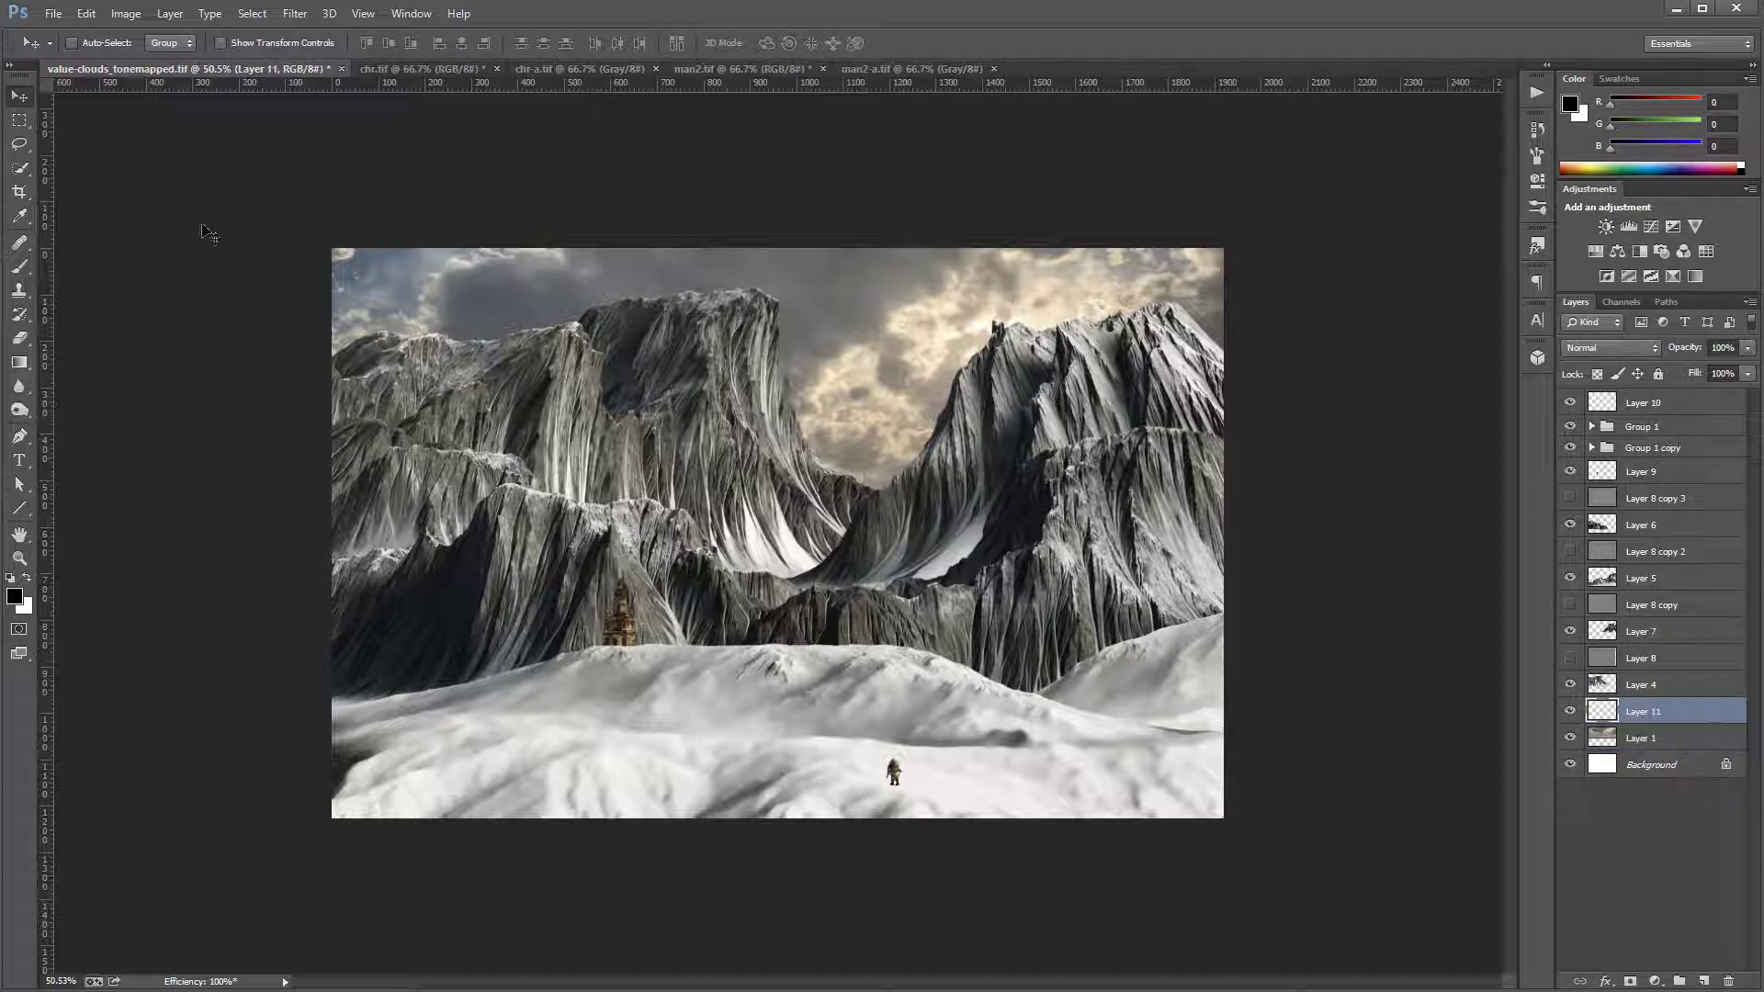
click(30, 268)
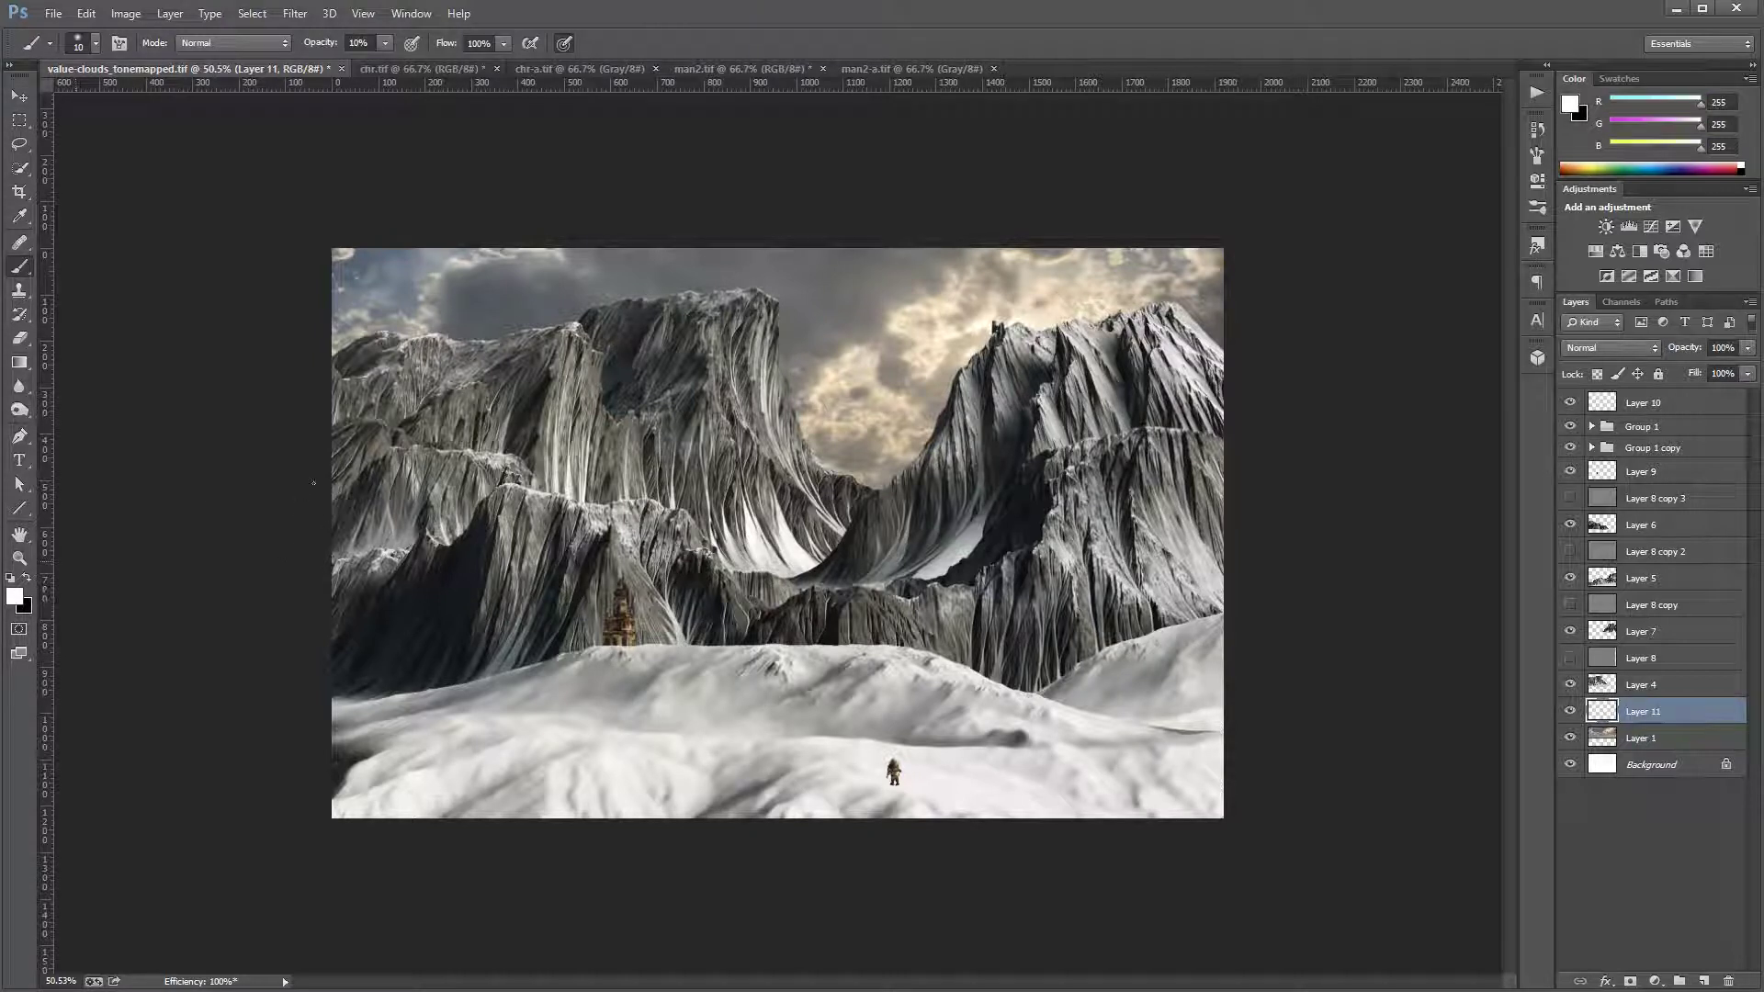
right_click(649, 405)
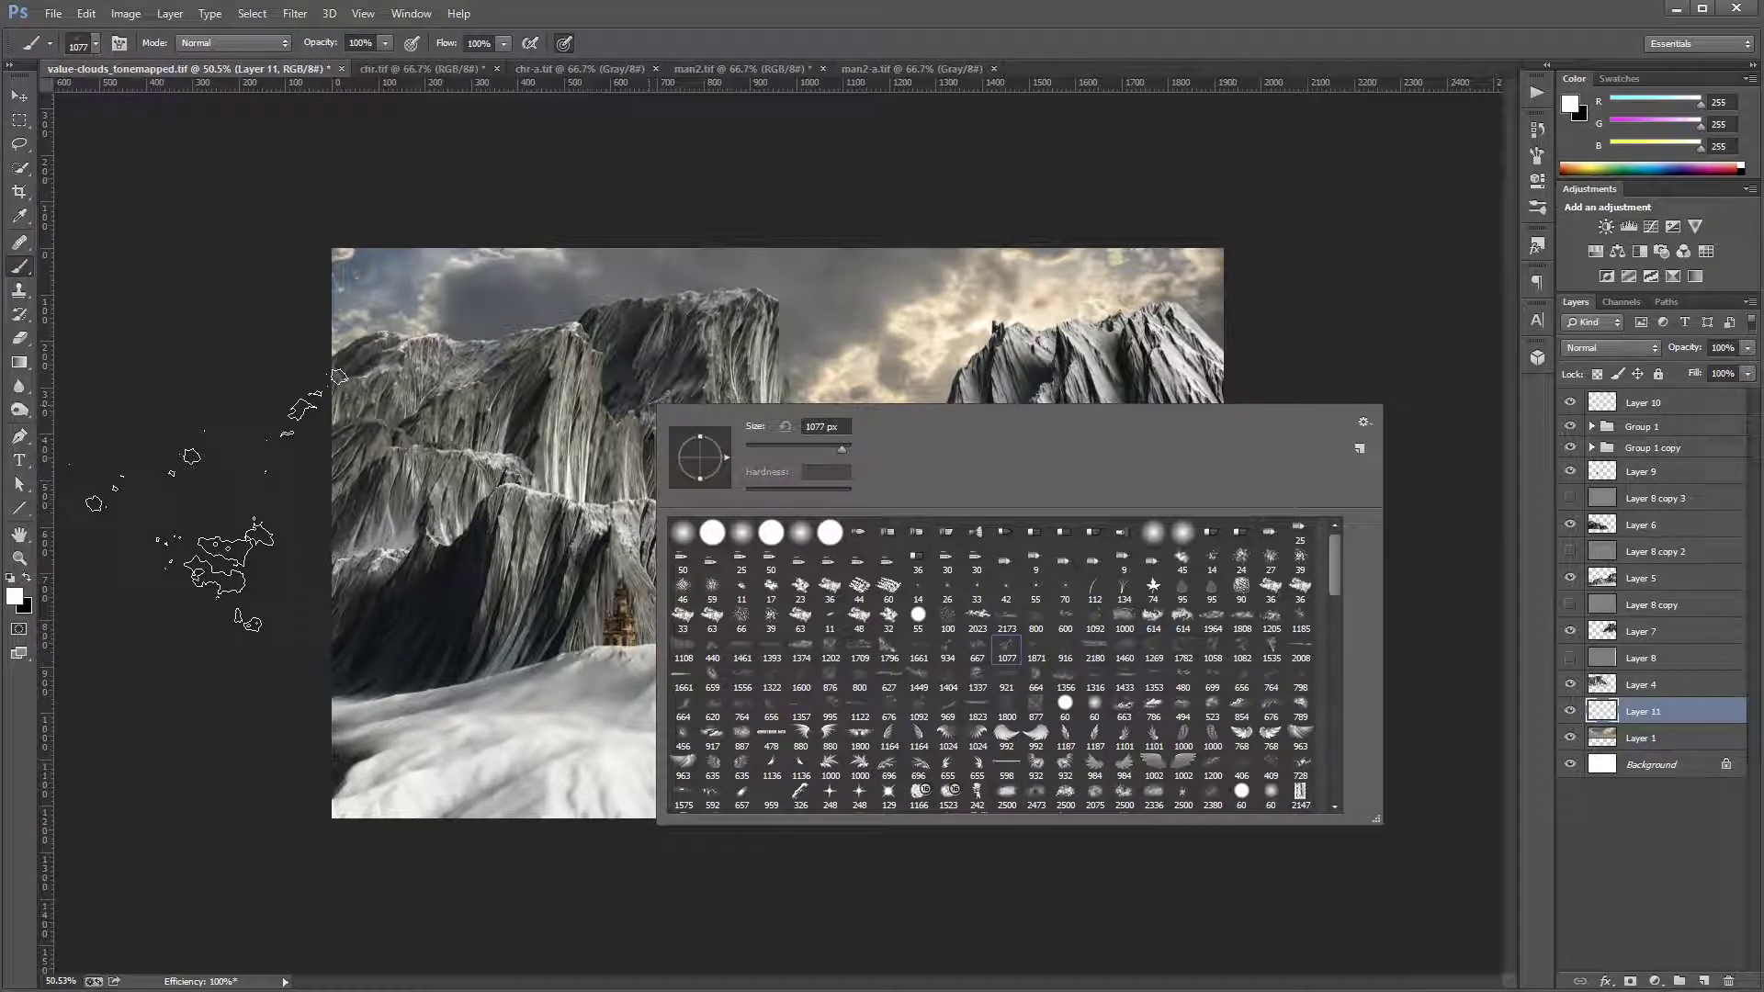
click(203, 501)
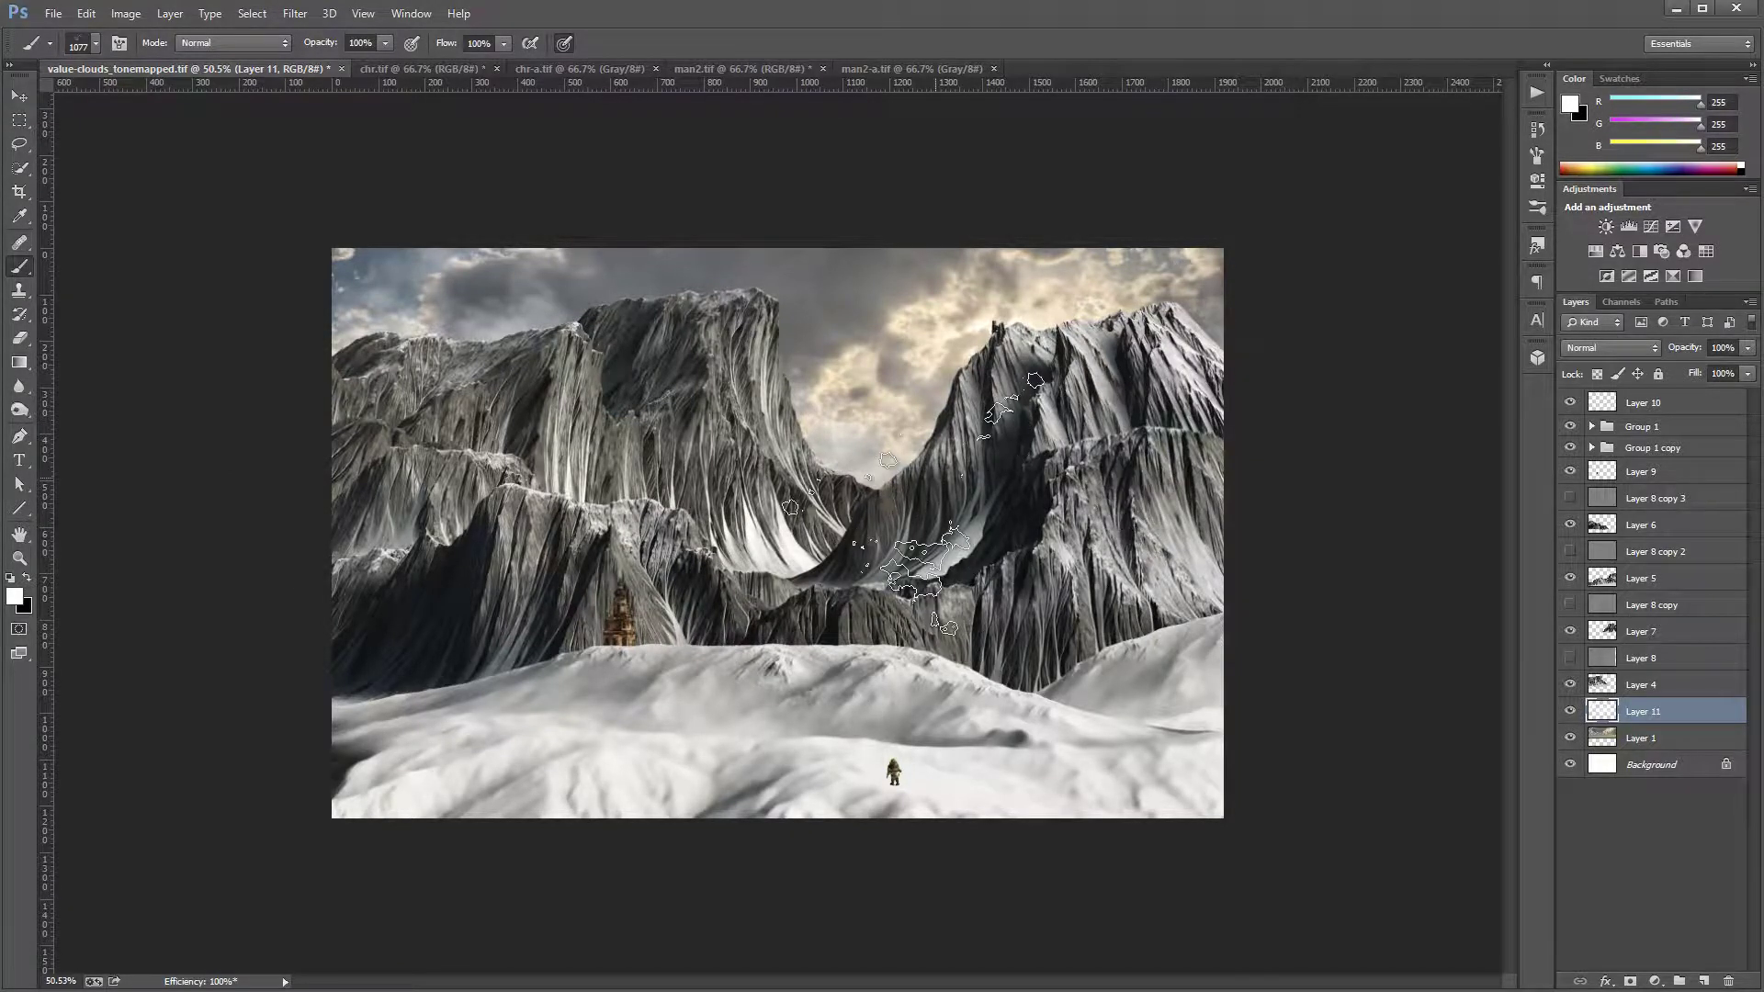
Step: Create a layer above Layer 4 and paint white mist over the far left mountains and valley with the 1449 px textured brush
click(1689, 689)
click(1702, 982)
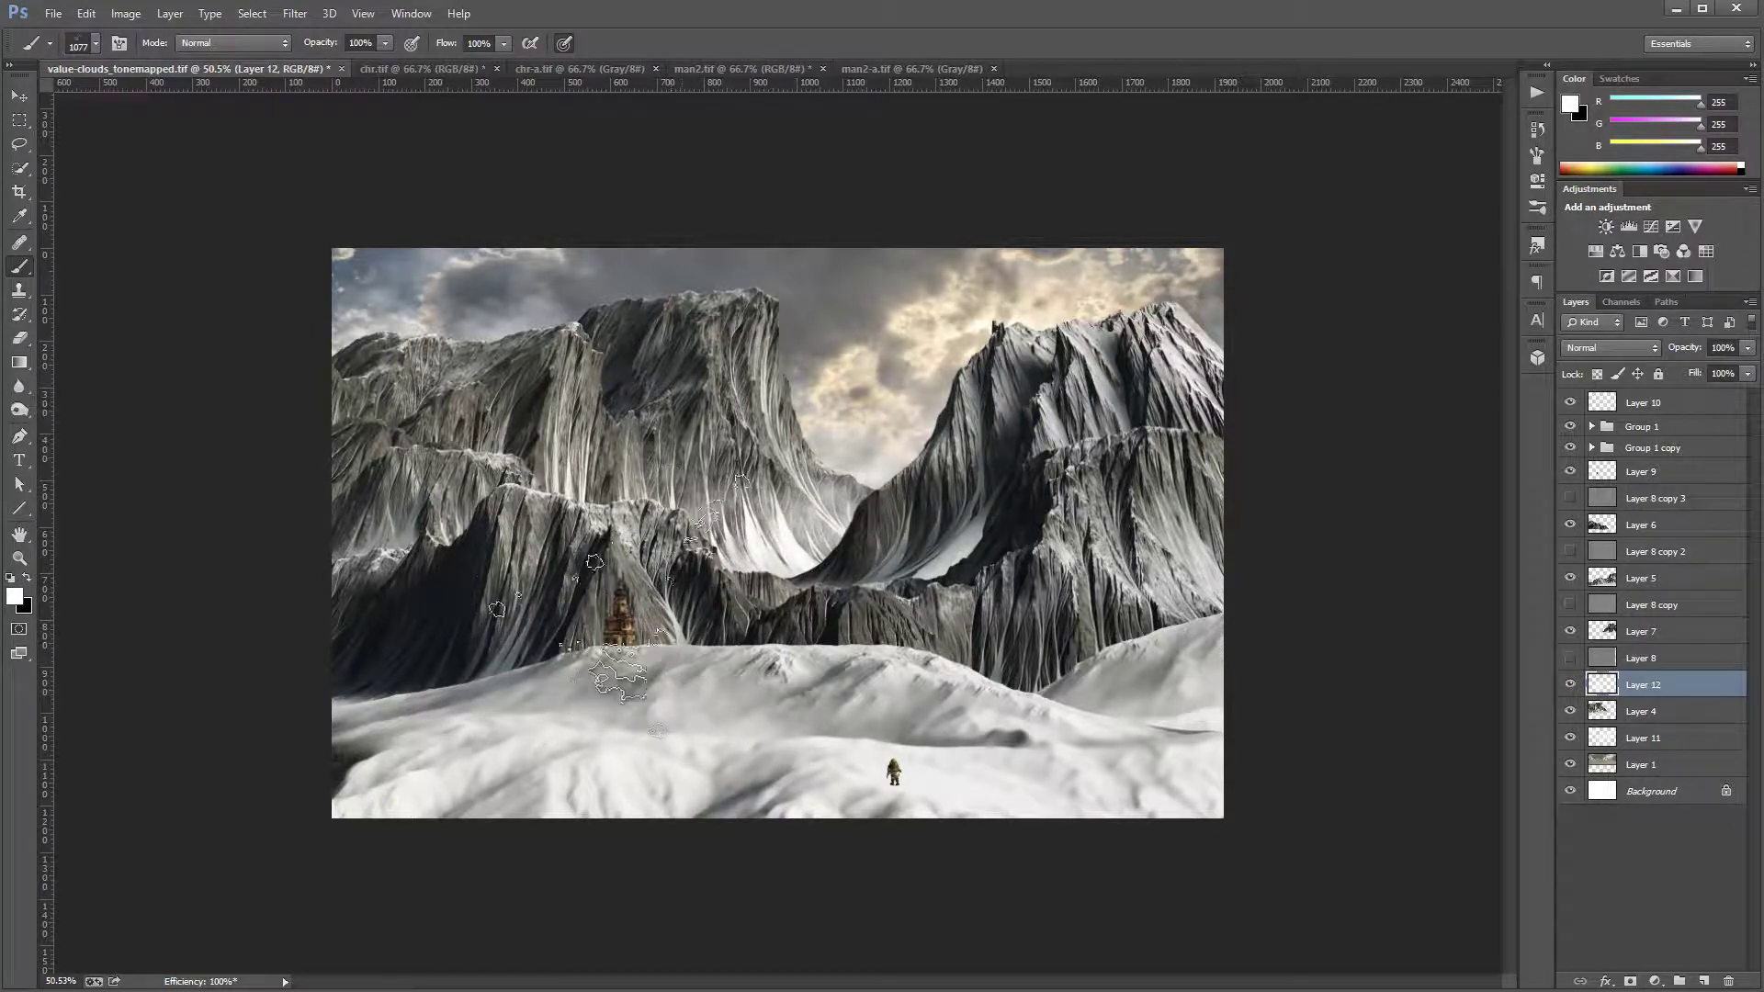
right_click(763, 514)
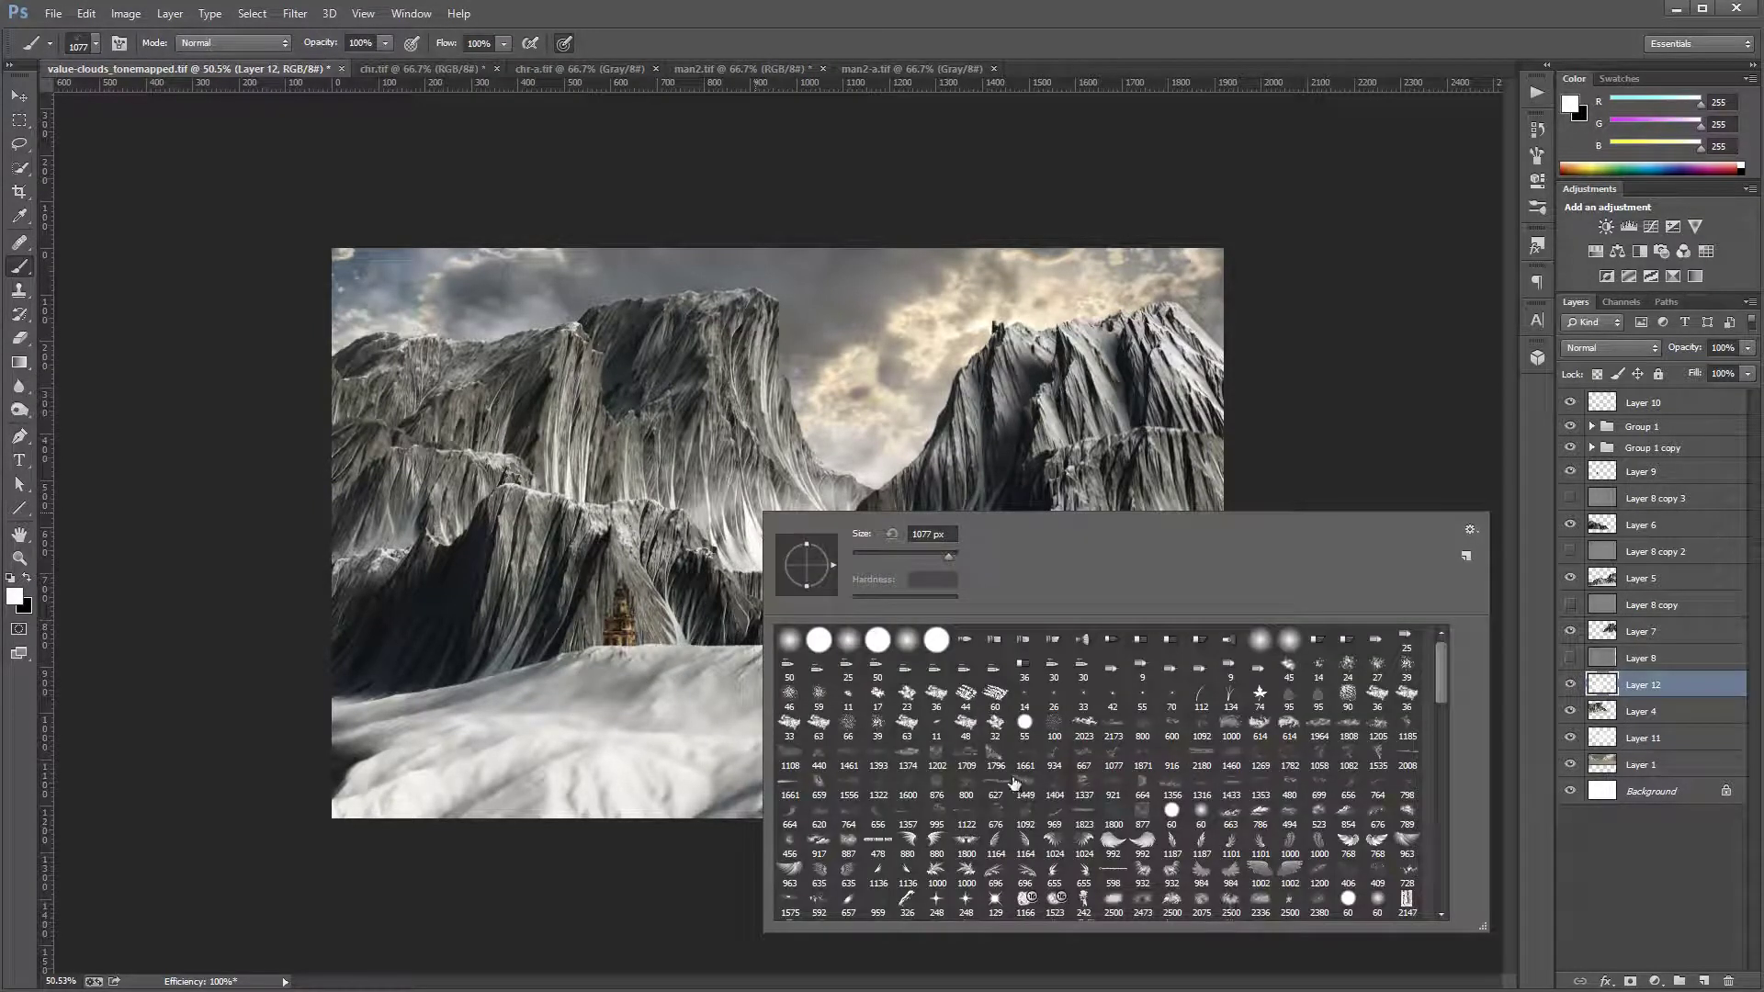
key(Return)
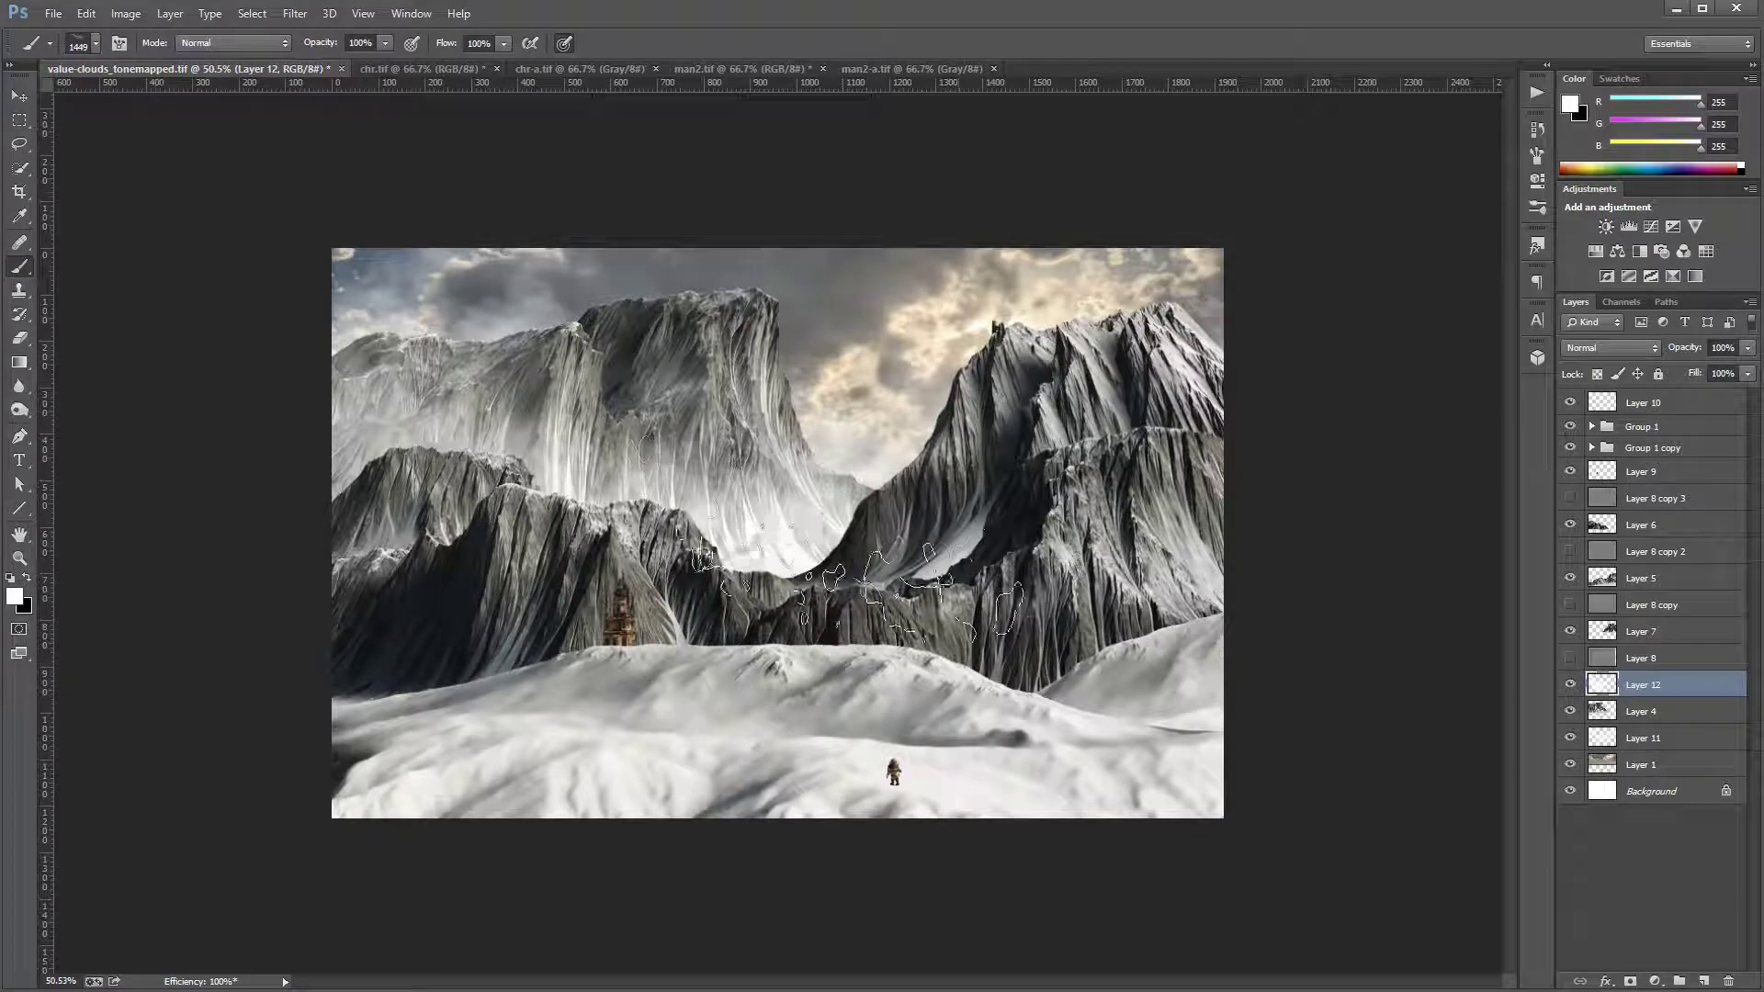
click(808, 552)
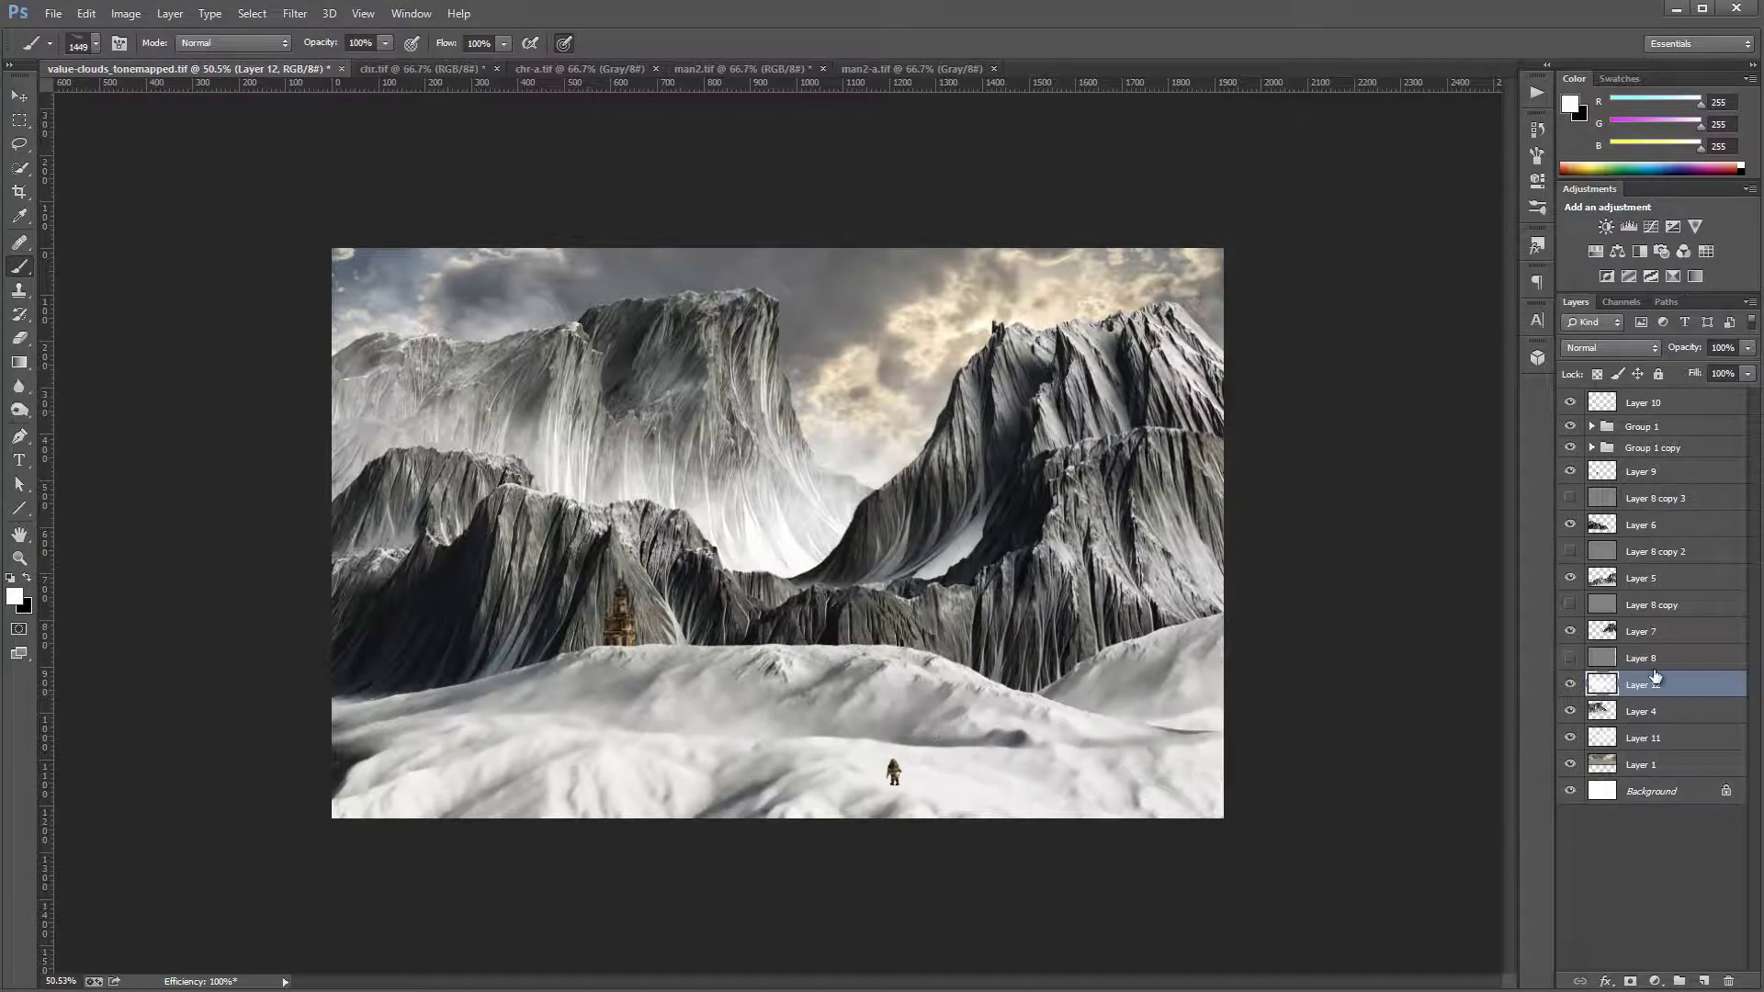
Step: Set Layer 12's blend mode to Soft Light and paint white mist over the far left mountains on a new layer above it
click(1640, 350)
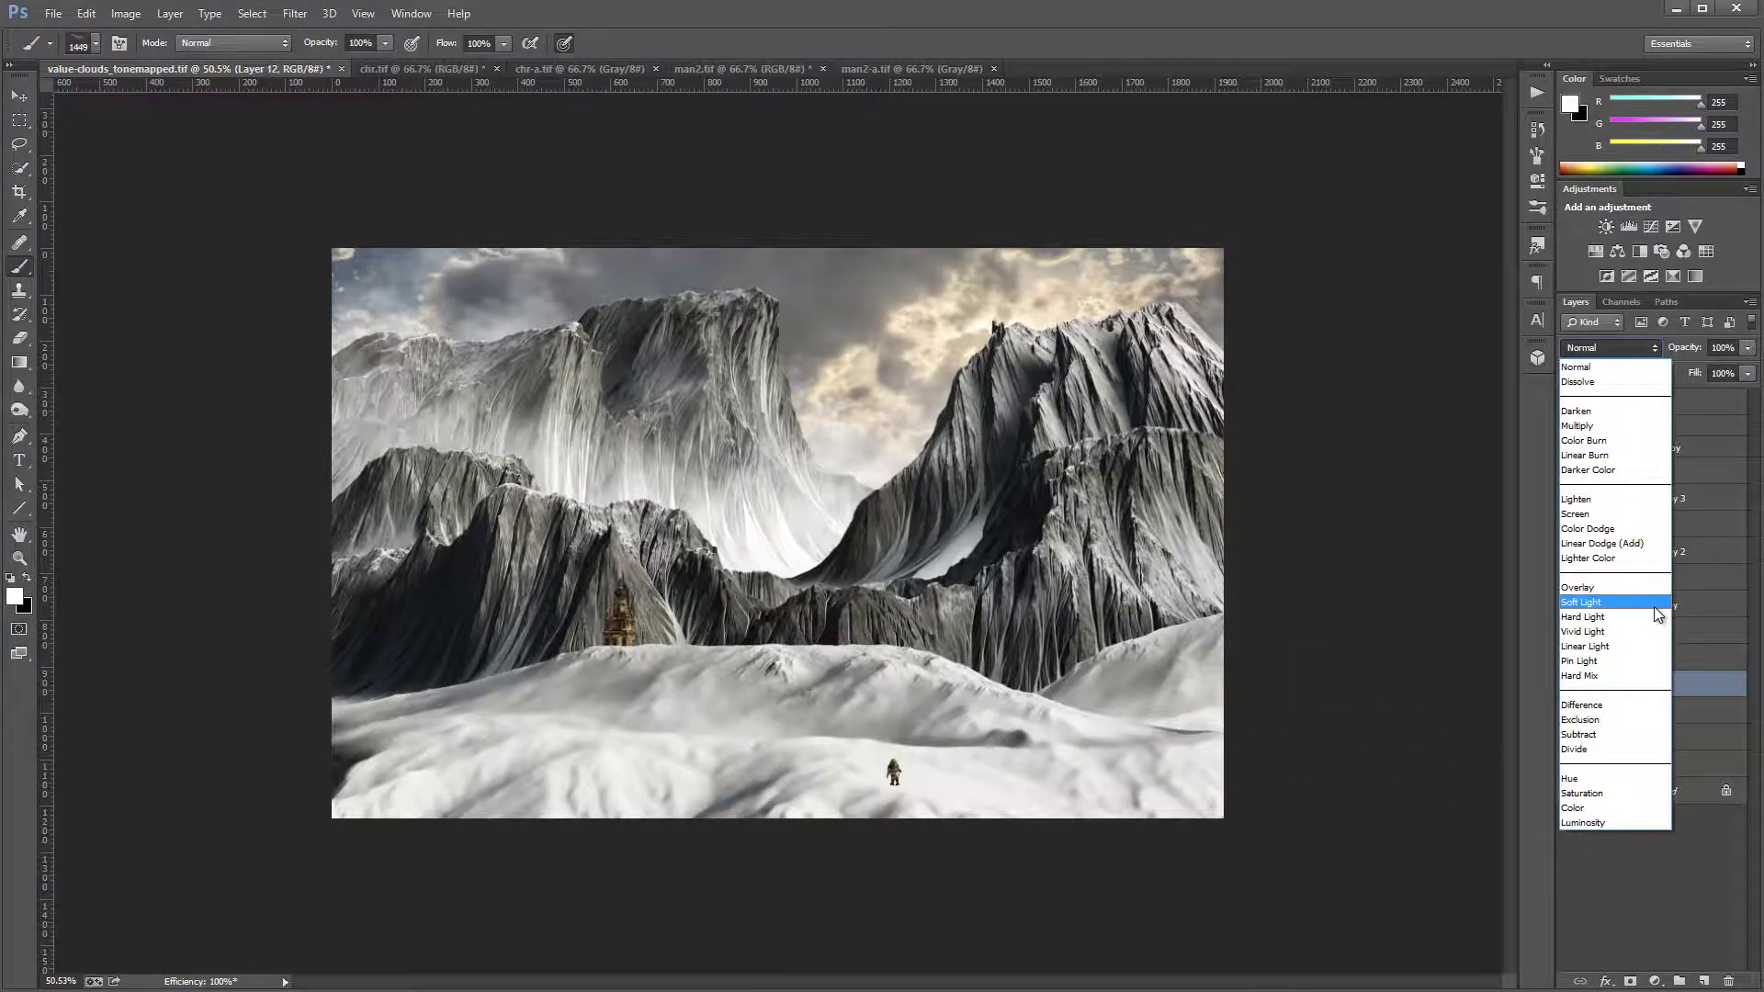
click(1654, 609)
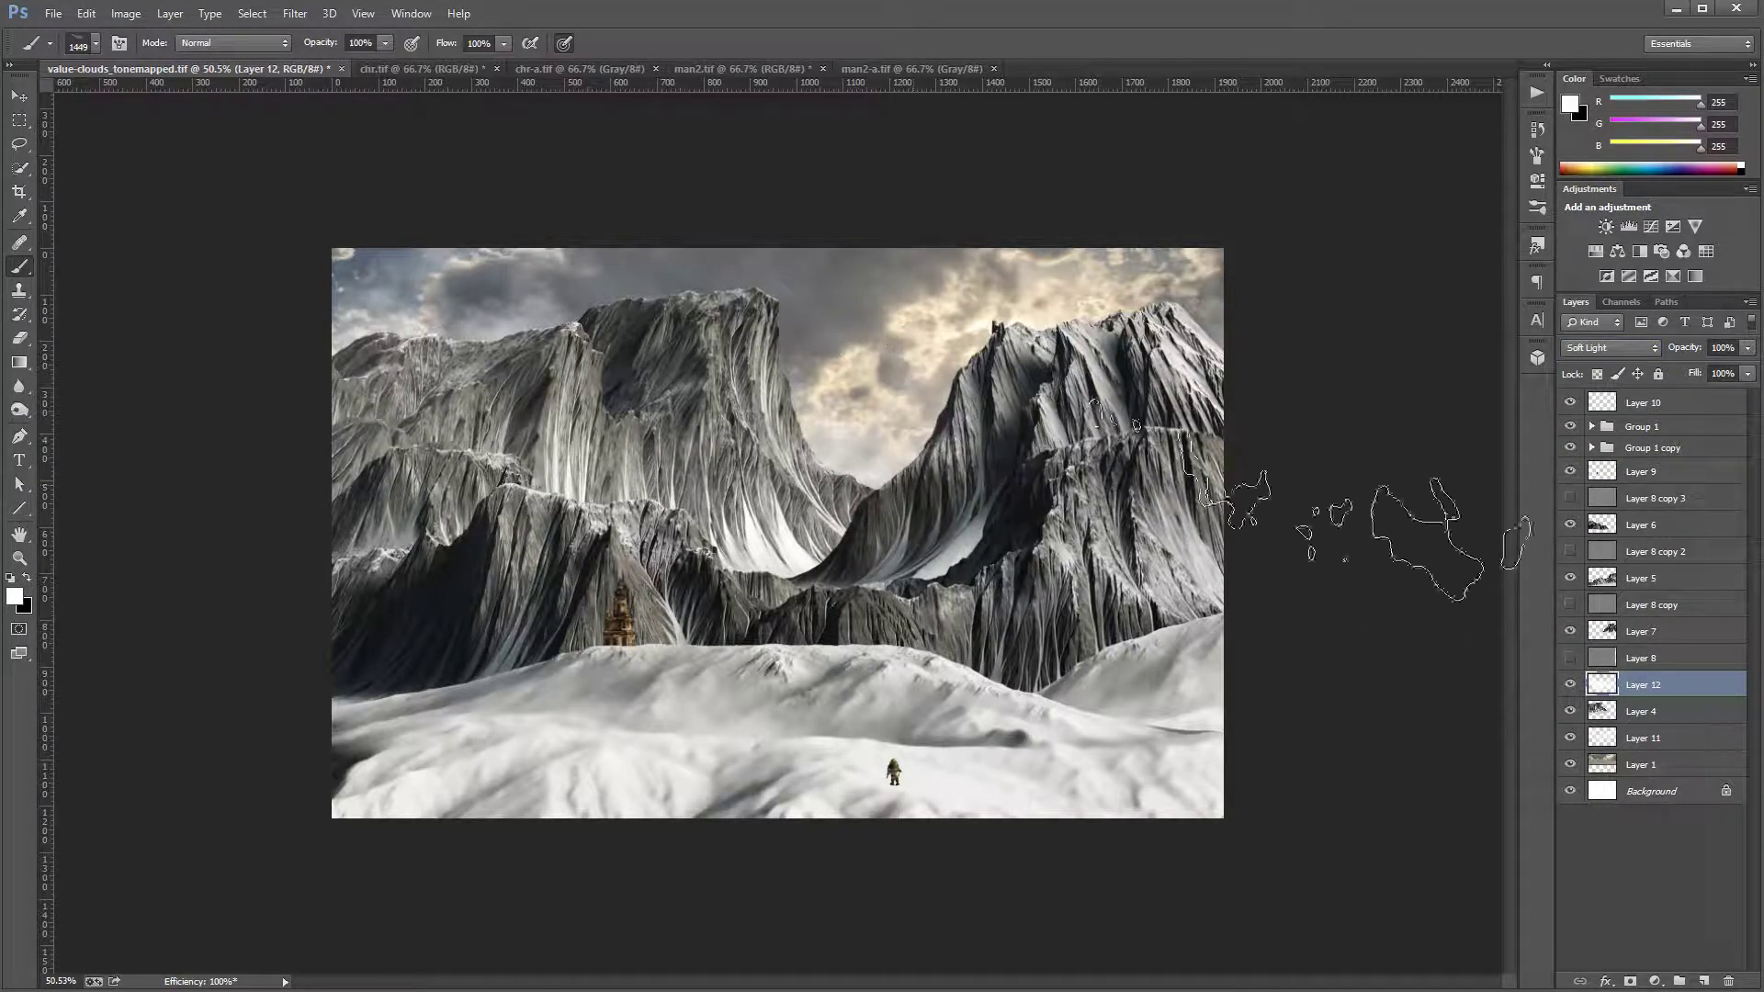
click(1705, 983)
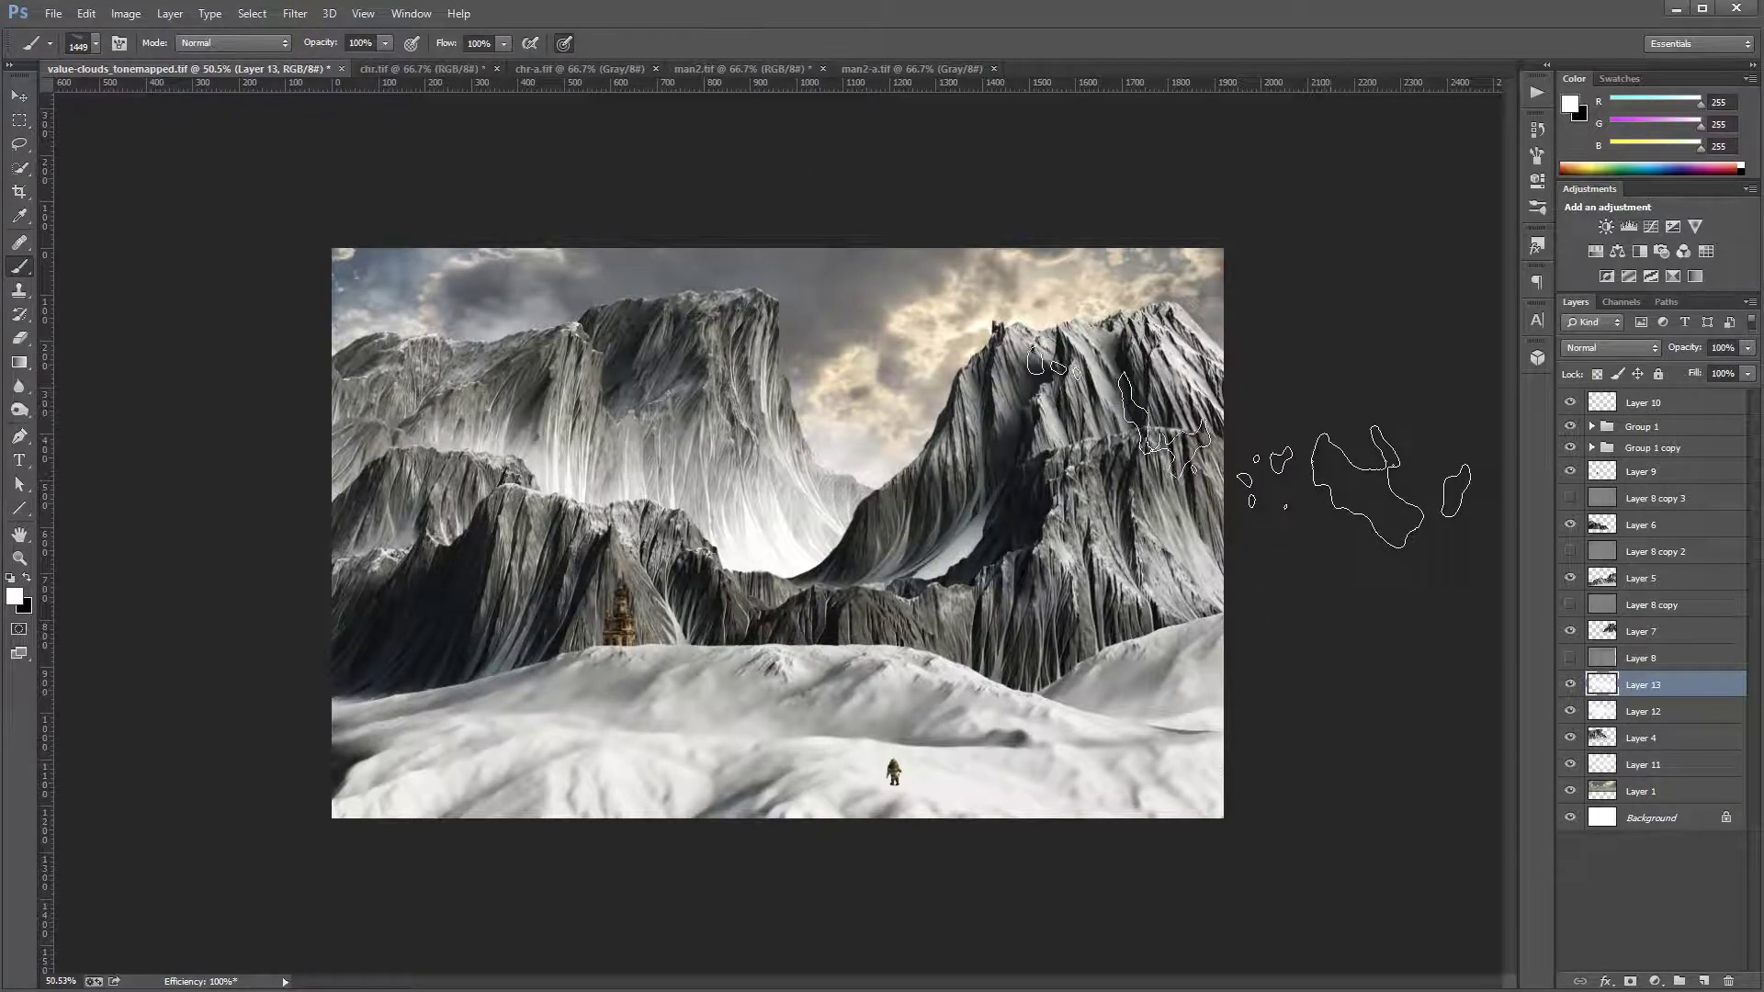
Step: Create a layer directly above Layer 7 and paint white mist in the right-hand valley with the 934 px textured brush, reduced to 300 px
click(1695, 634)
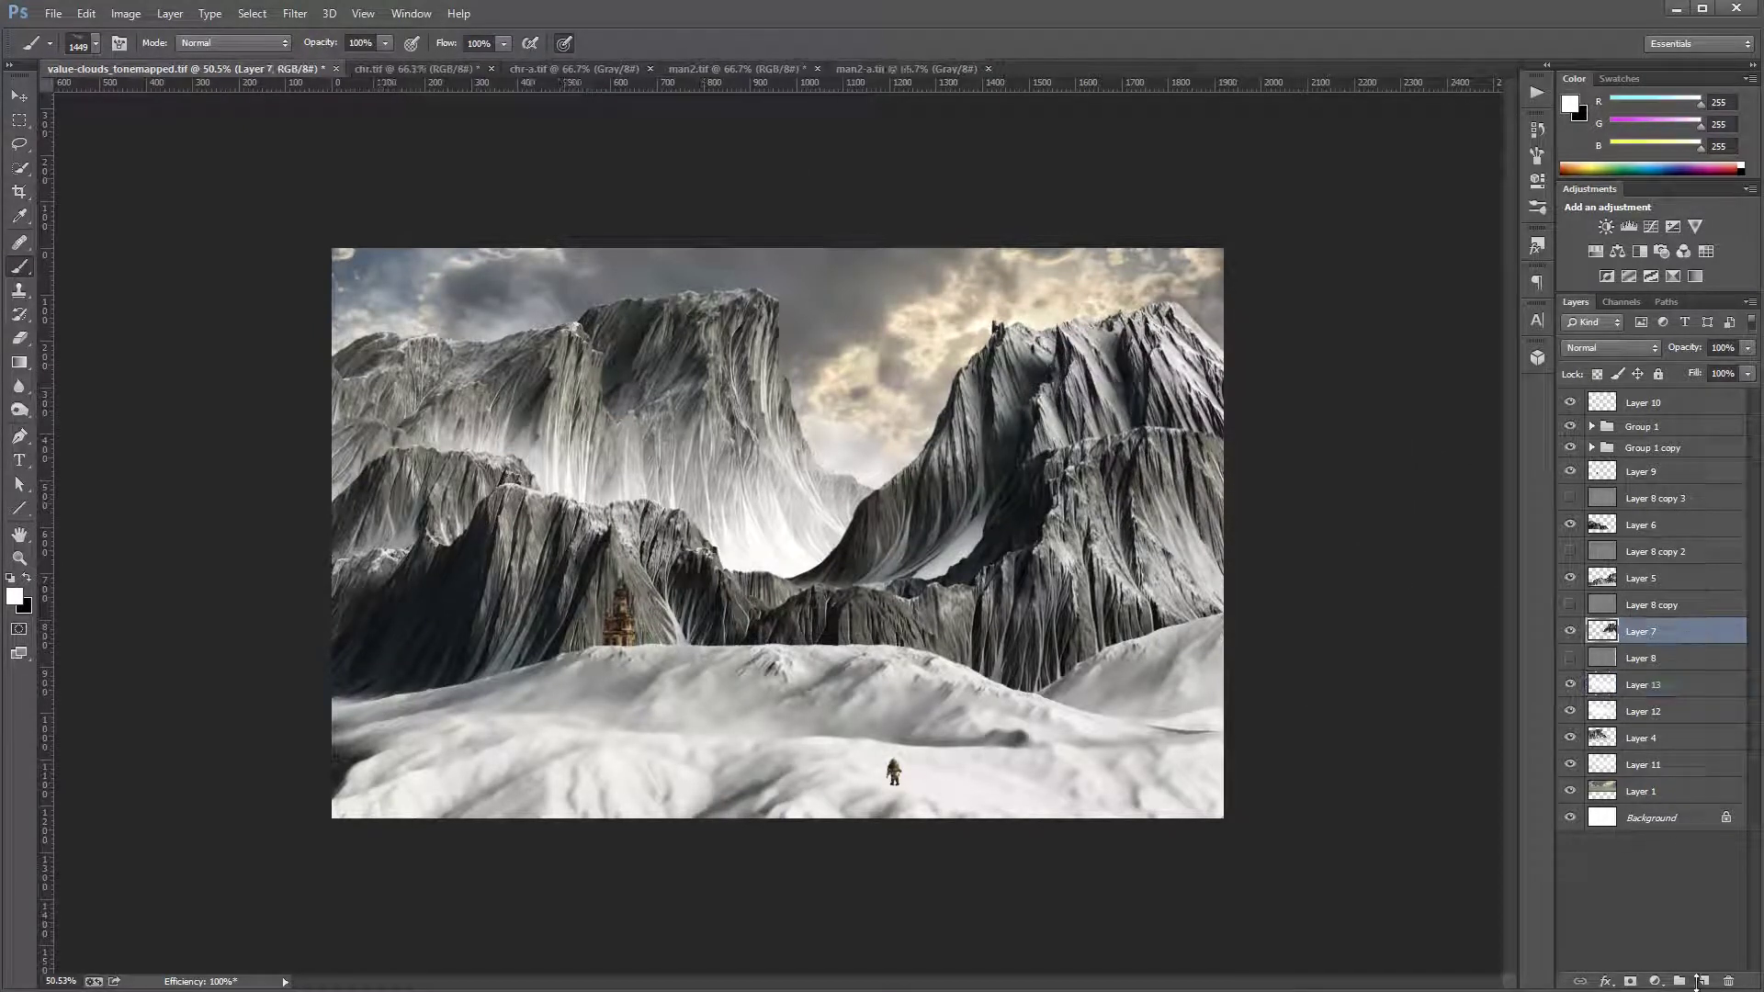
click(1704, 981)
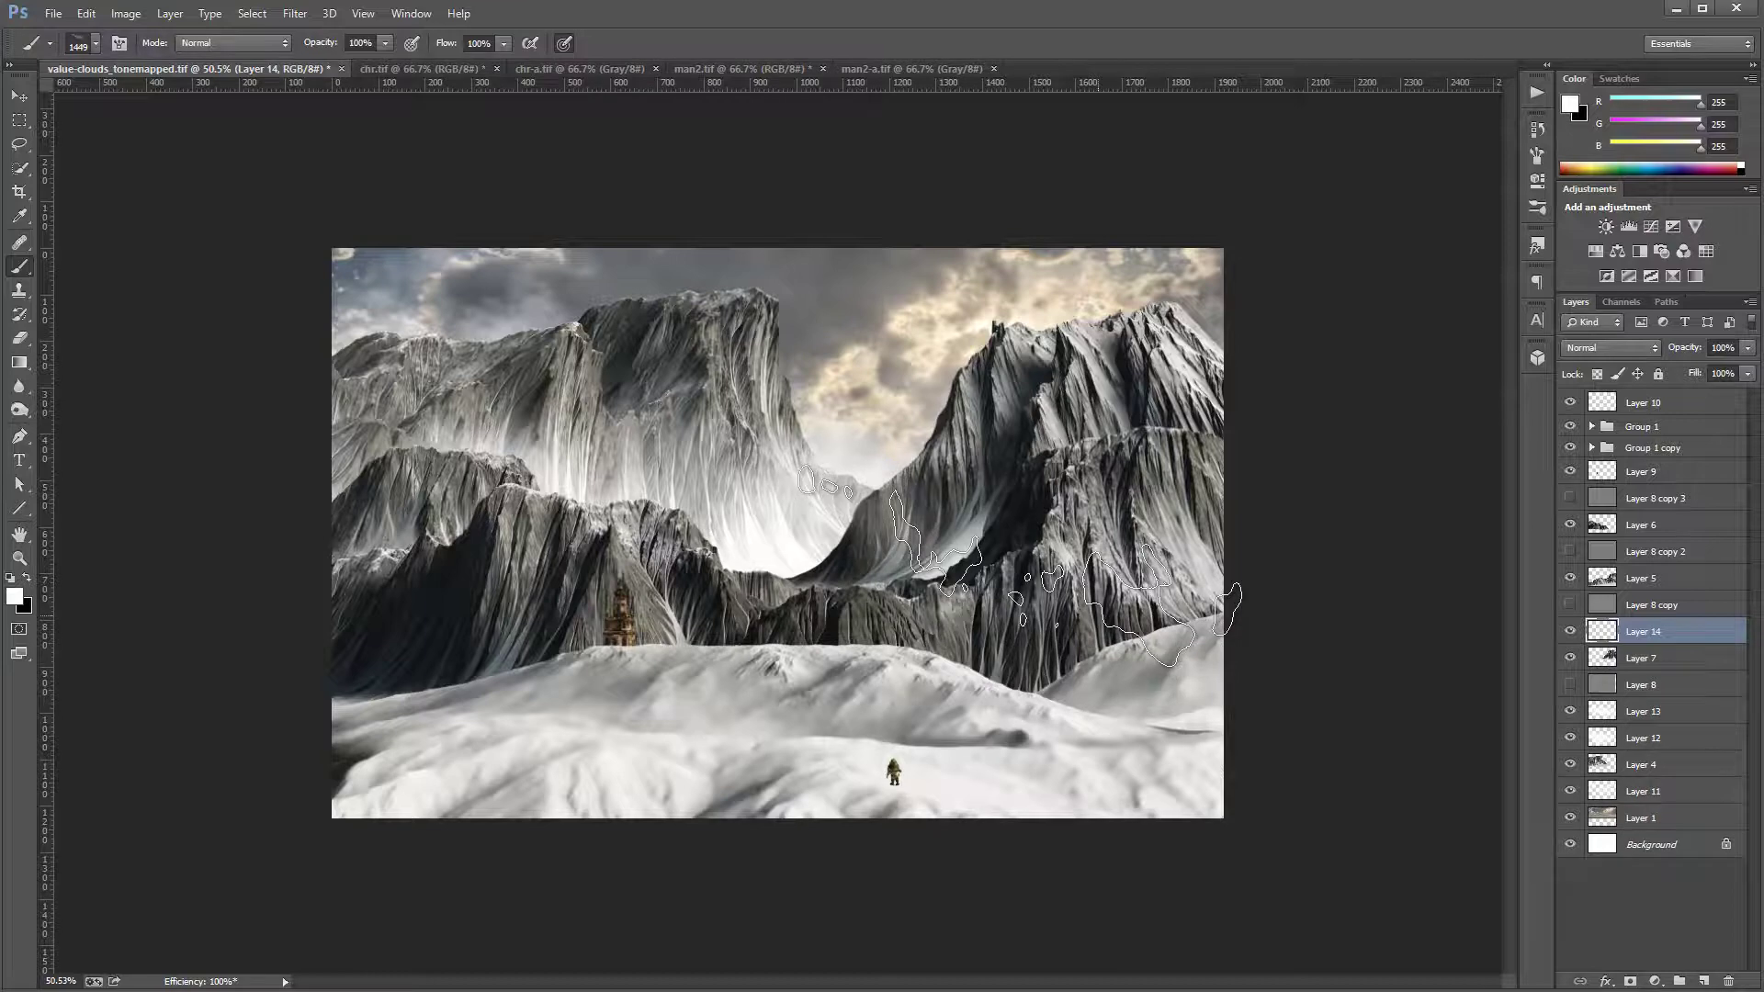
right_click(1003, 538)
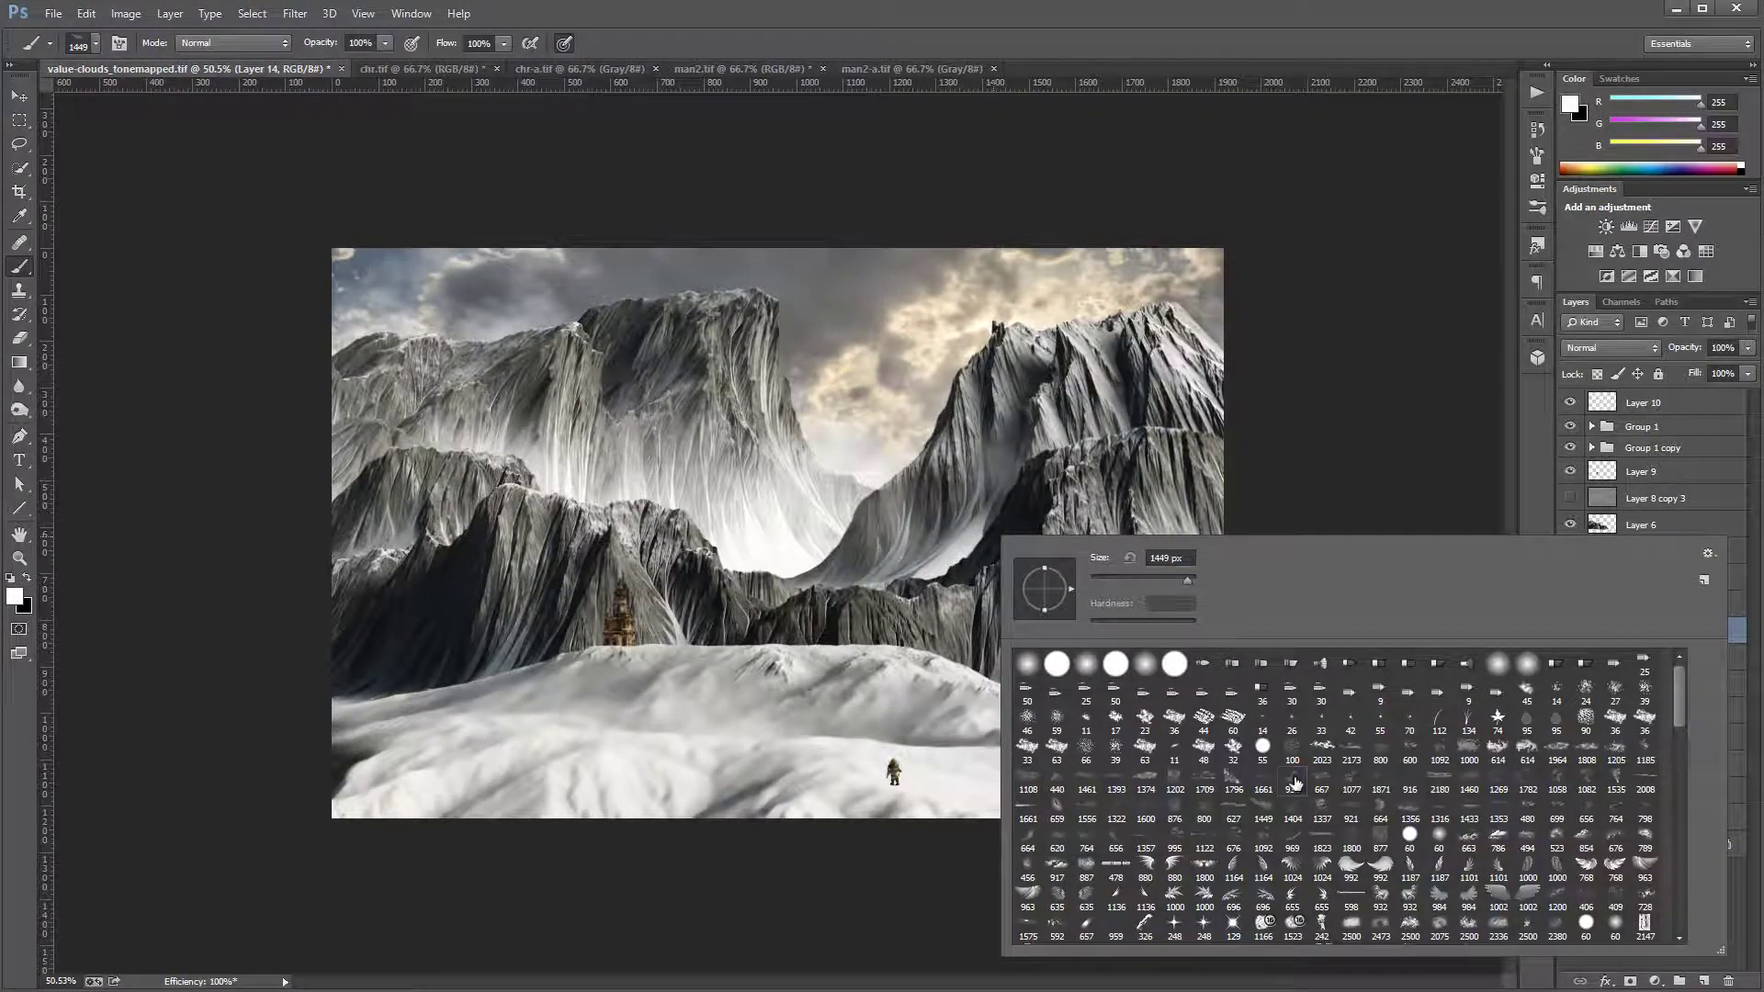
key(Return)
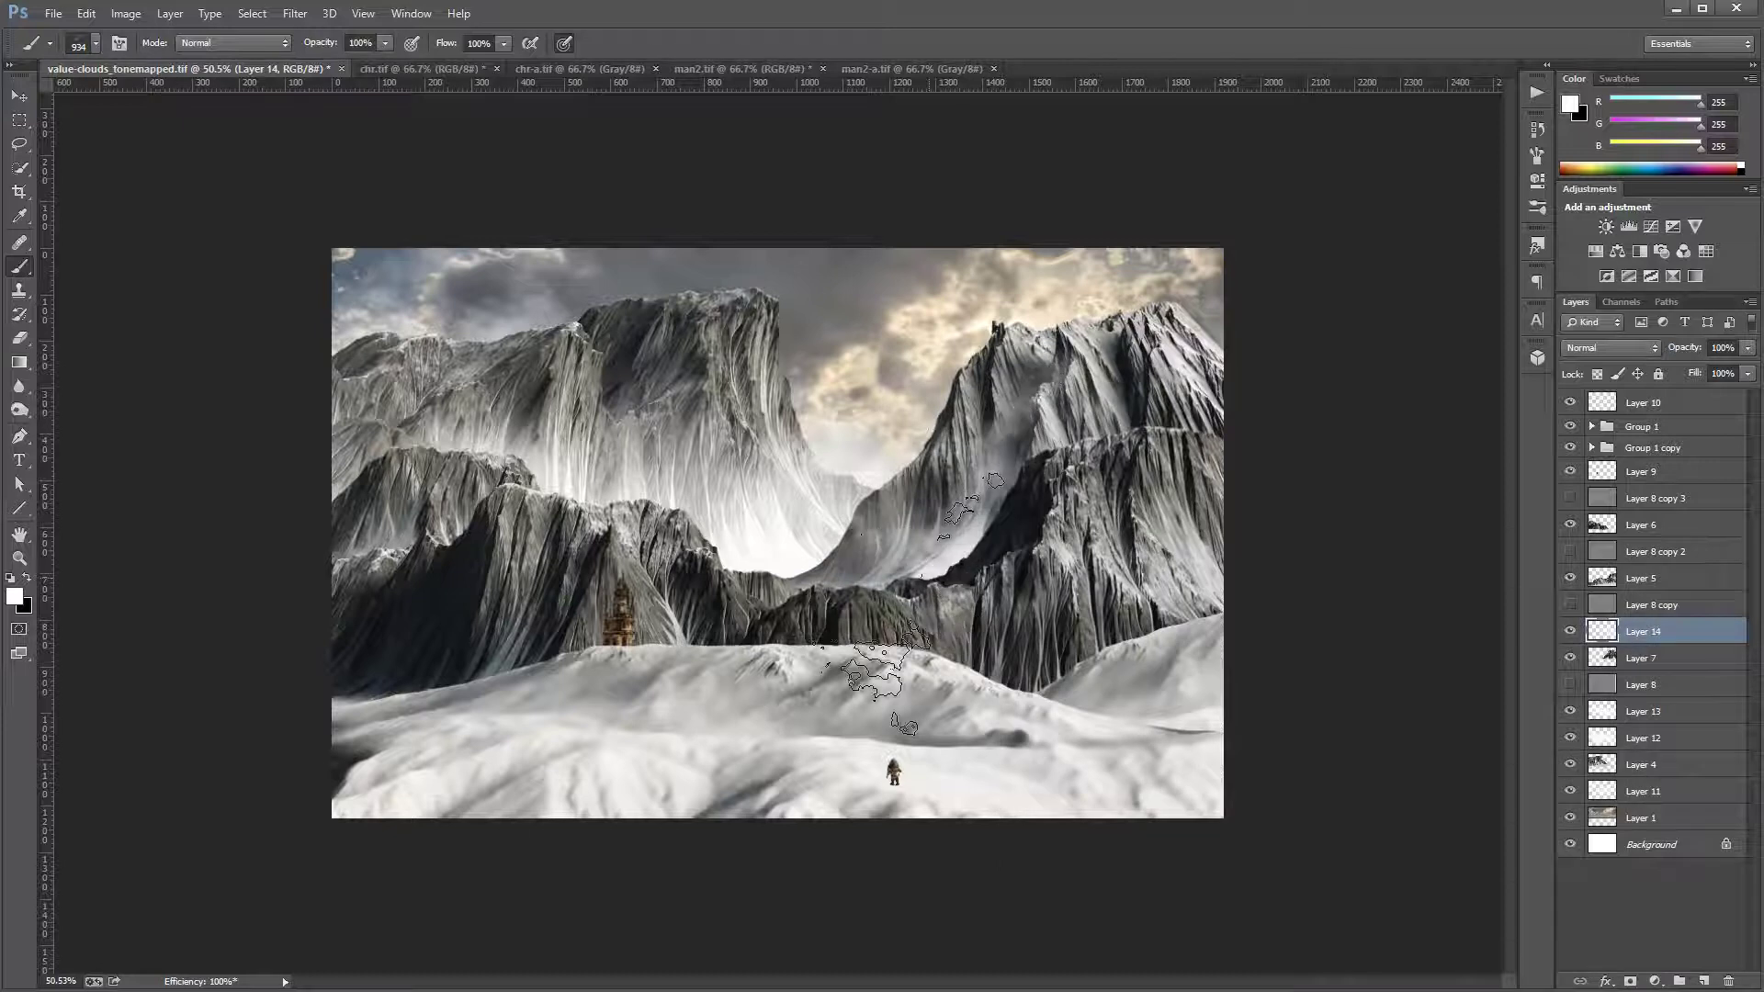
key(bracketleft)
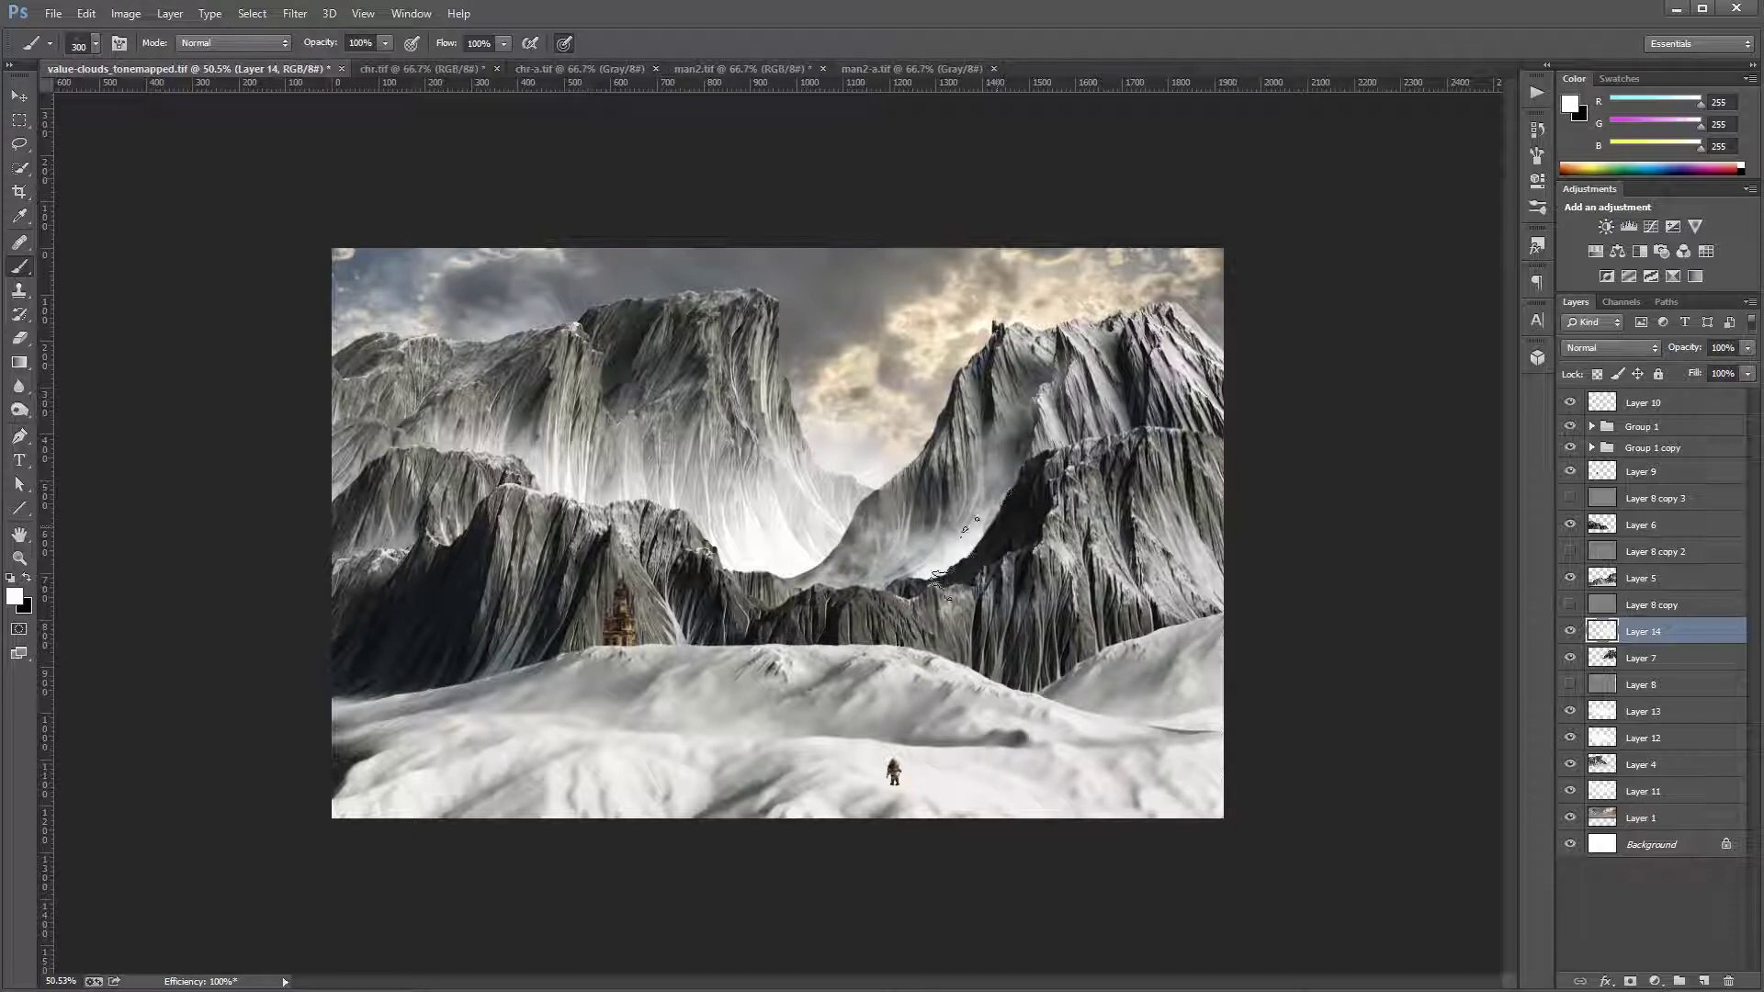
Step: Paint white mist behind the right ridge and across the central valley on Layer 14 with the 1535 px textured brush, reduced to 1000 and 500 px
right_click(932, 496)
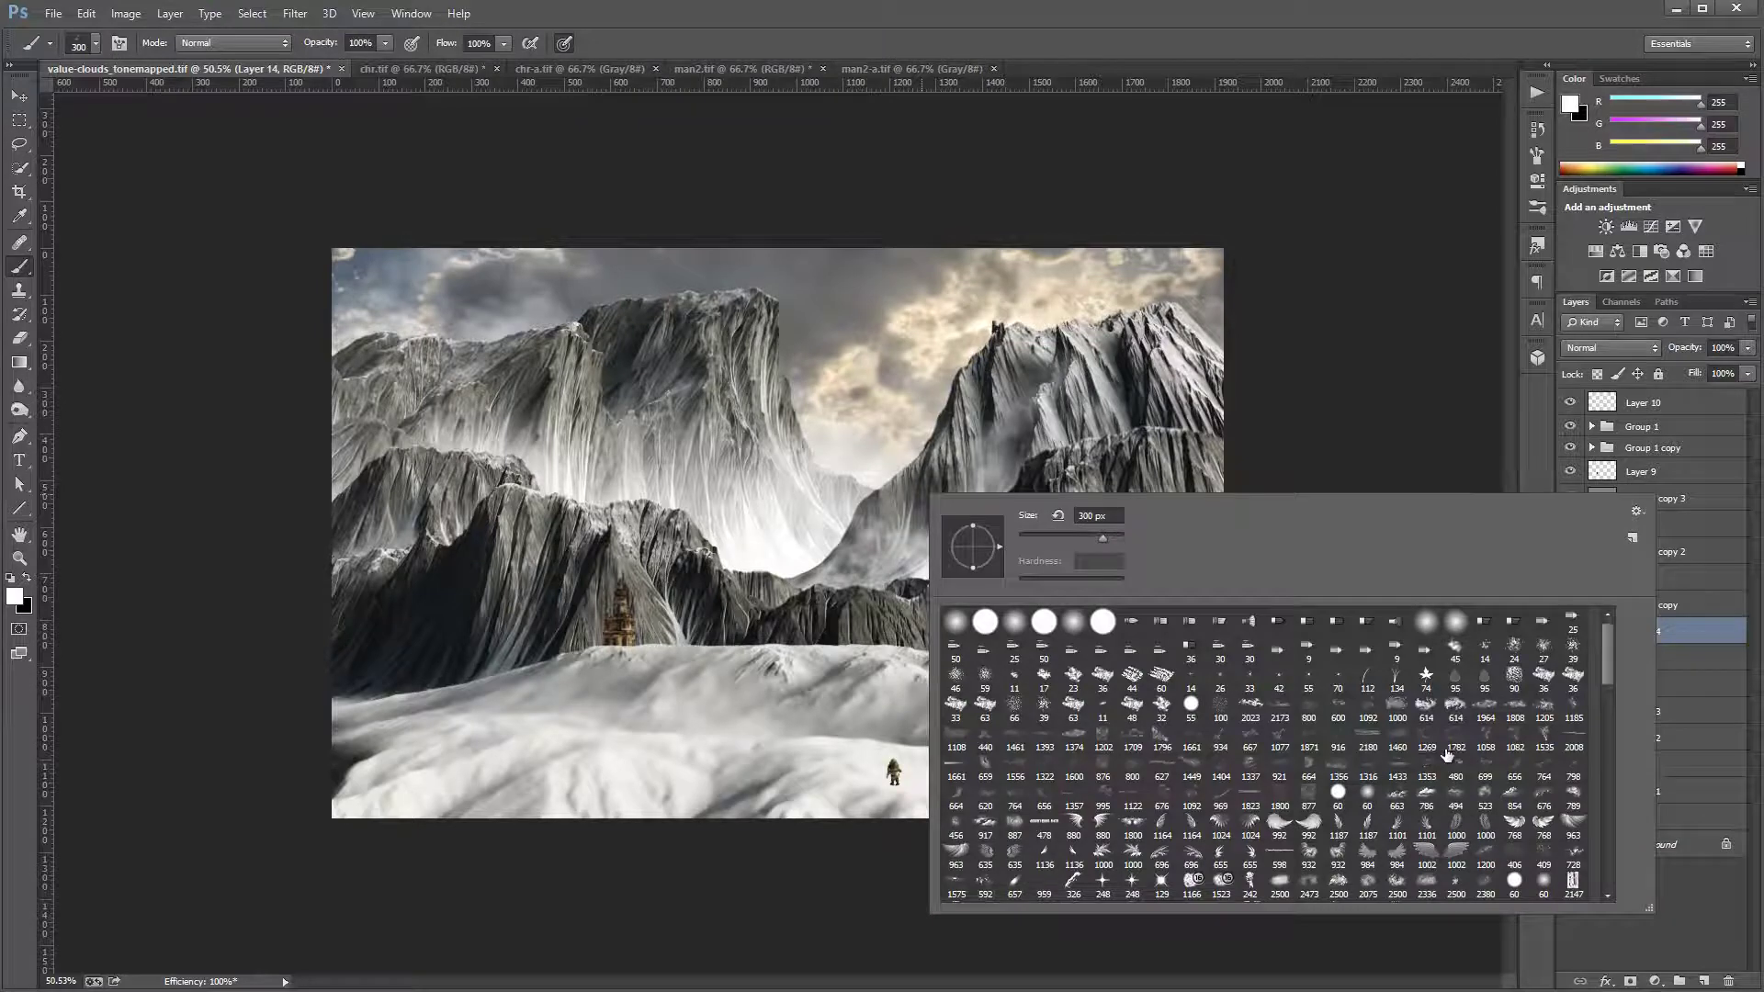
click(1546, 735)
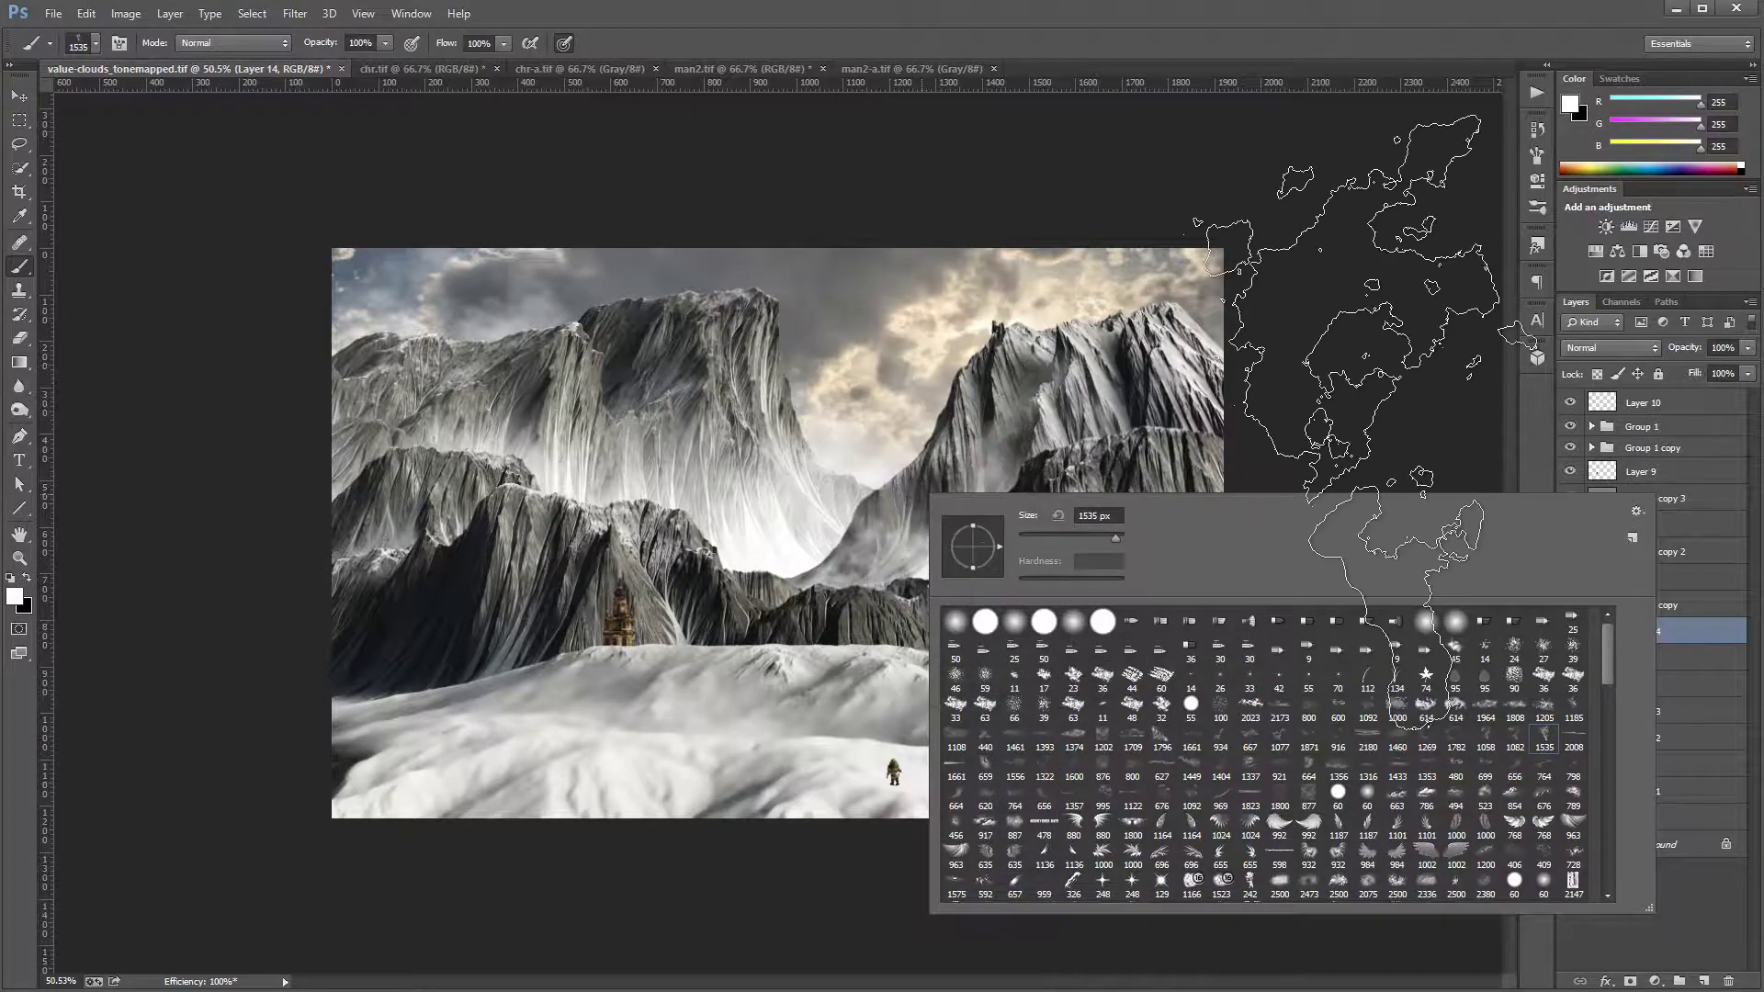
key(Return)
key(bracketleft)
key(bracketleft)
key(bracketleft)
key(bracketleft)
key(bracketleft)
key(bracketleft)
key(bracketleft)
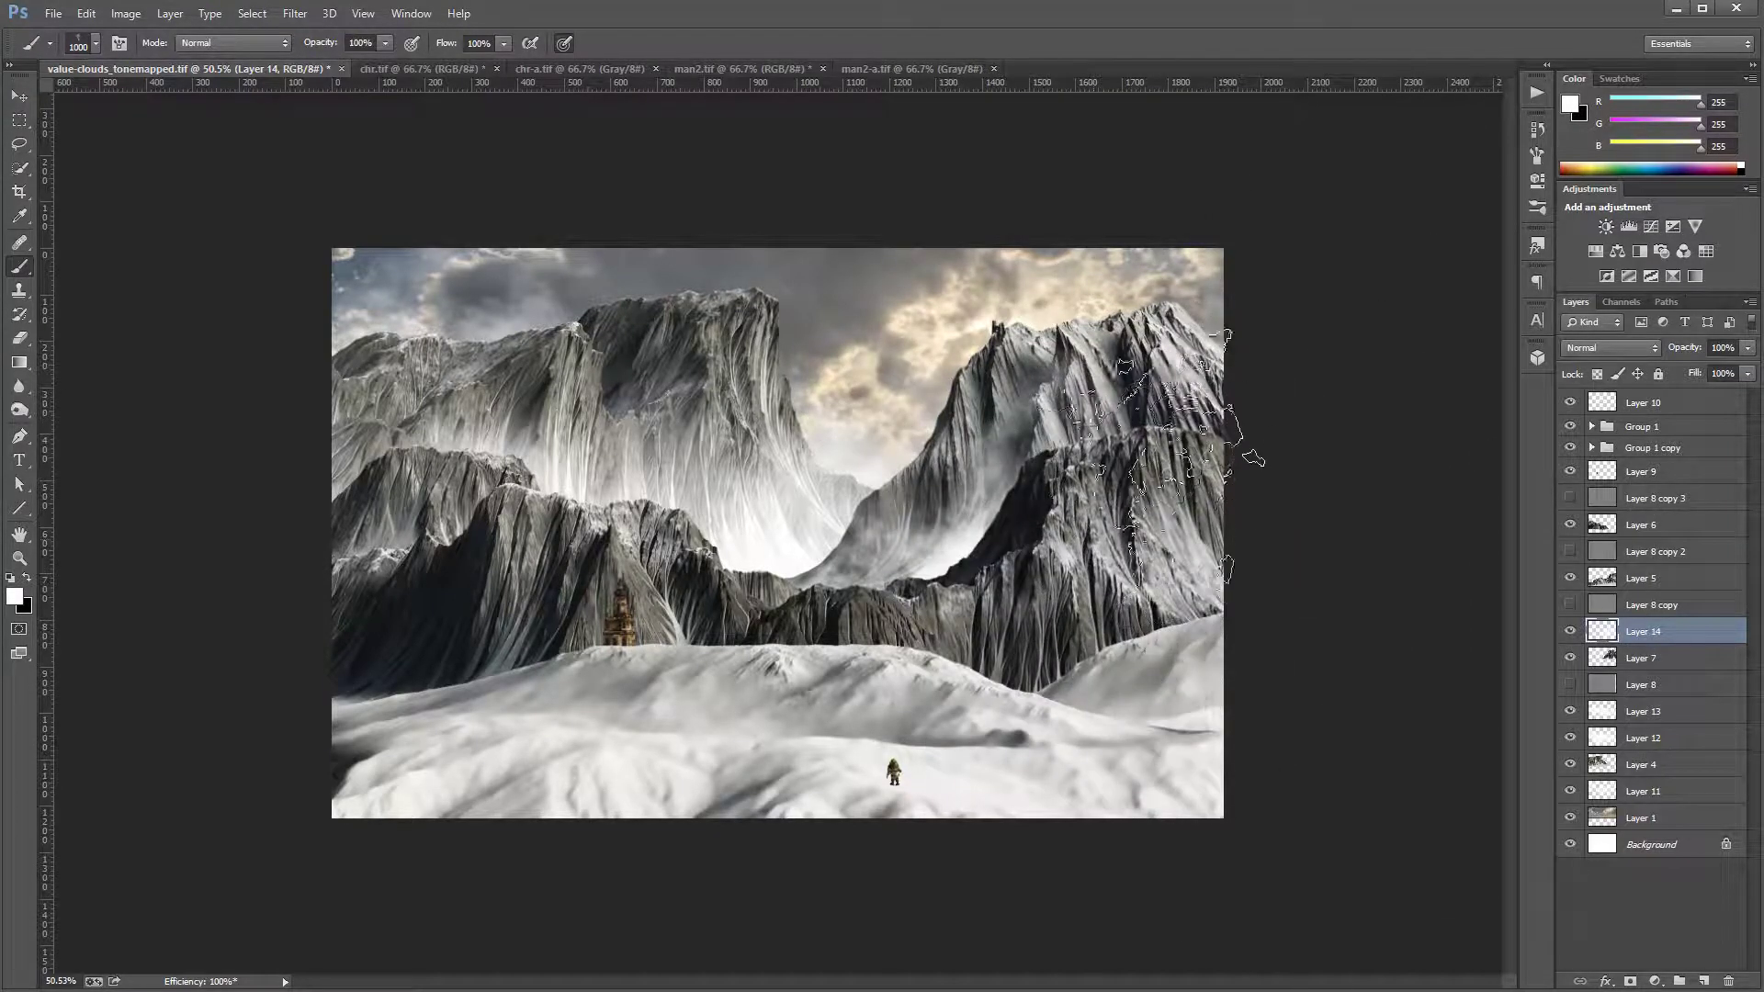
key(bracketleft)
key(bracketleft)
key(bracketleft)
key(bracketleft)
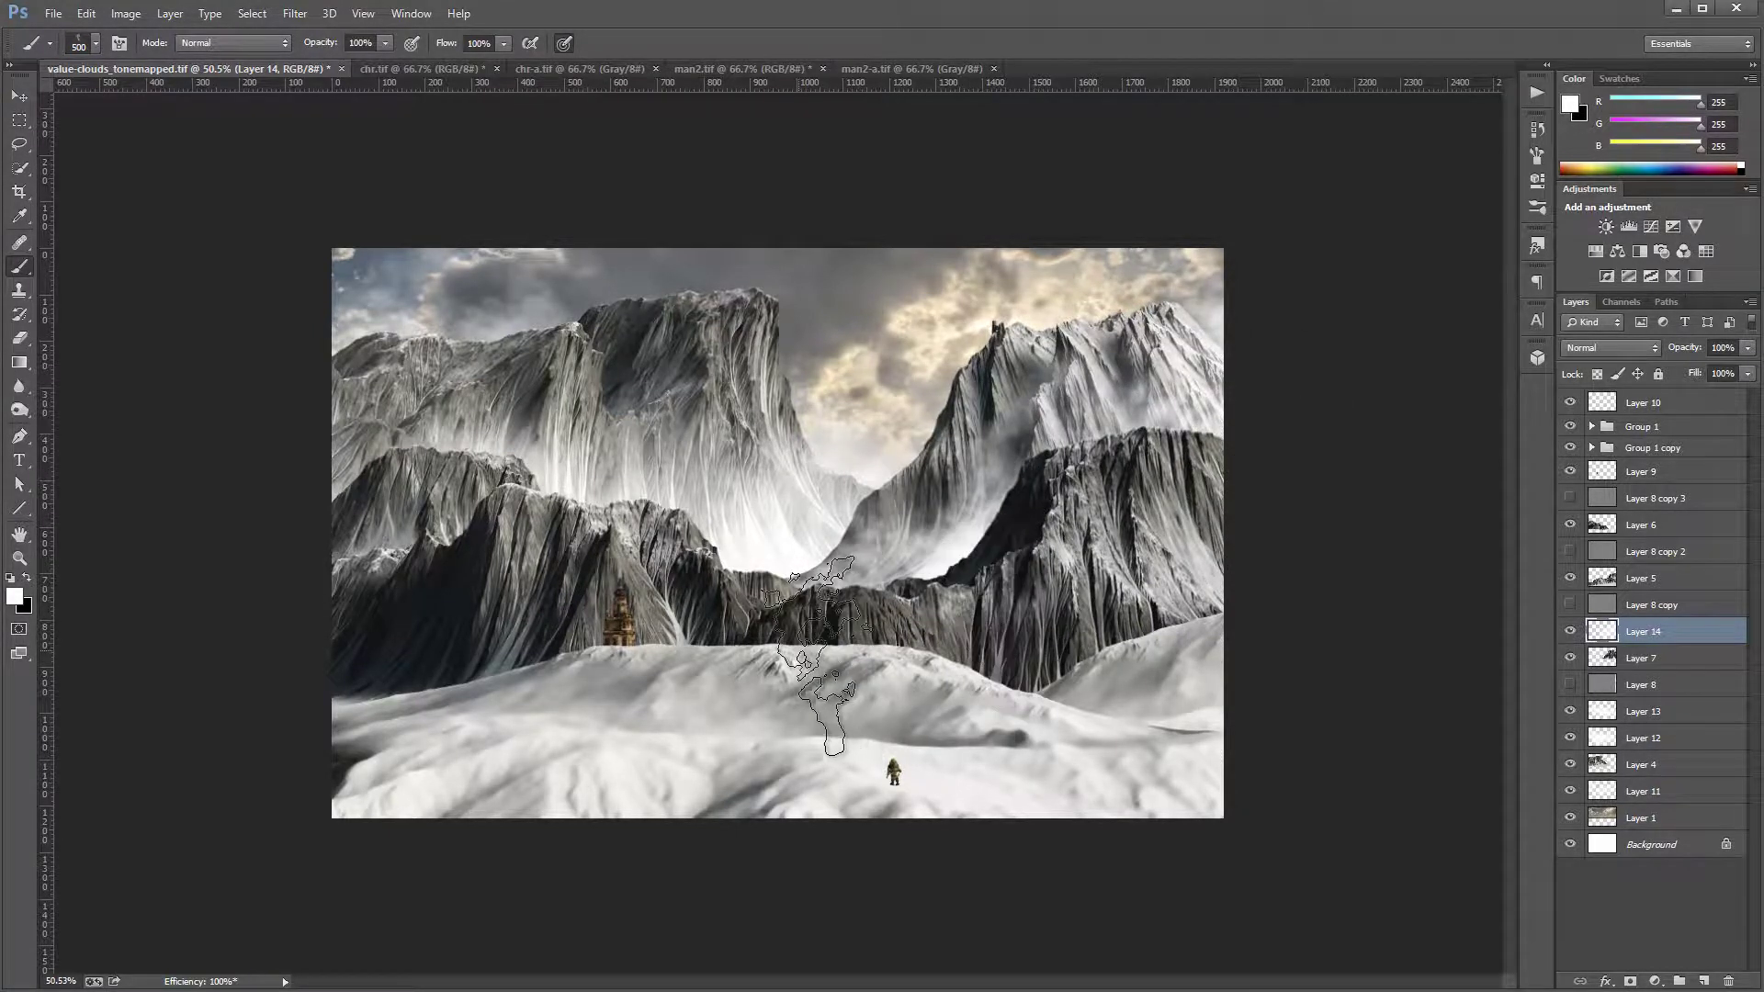
mouse_move(868, 611)
mouse_down()
mouse_move(675, 634)
mouse_move(643, 588)
mouse_move(947, 662)
mouse_up()
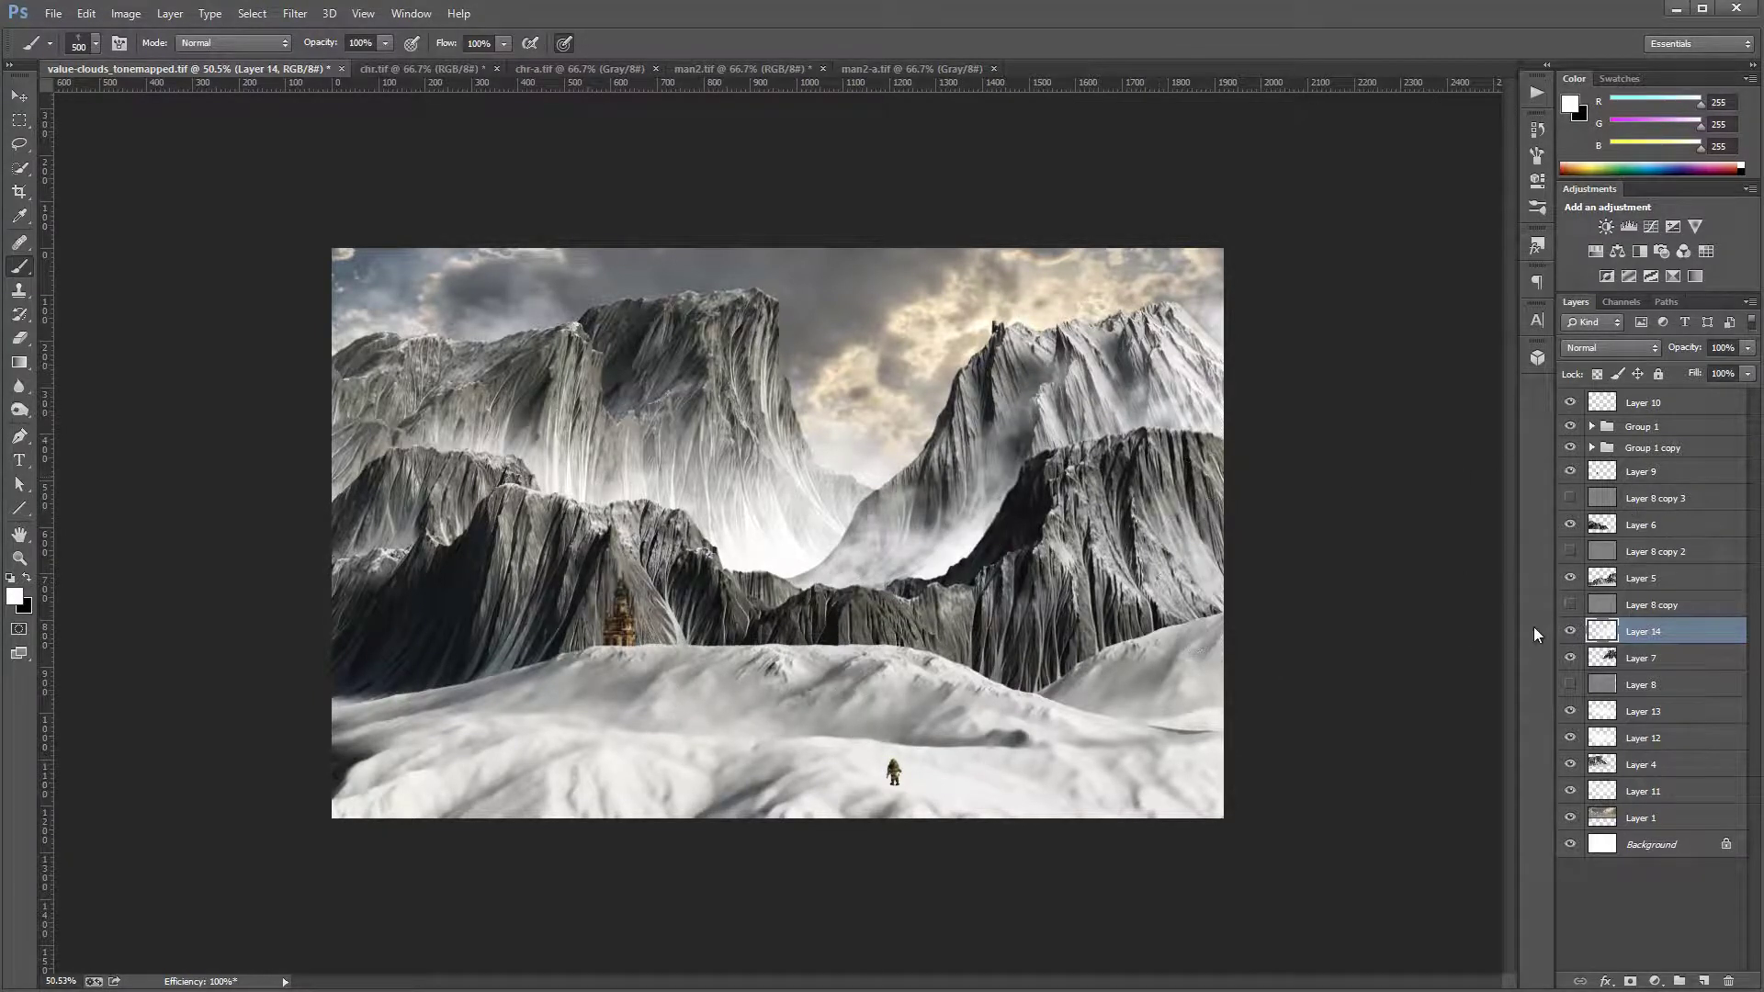
Step: Create a layer directly above Layer 5 and paint white mist over the right foreground mountains with the 500 px and 1460 px textured brushes
click(1685, 578)
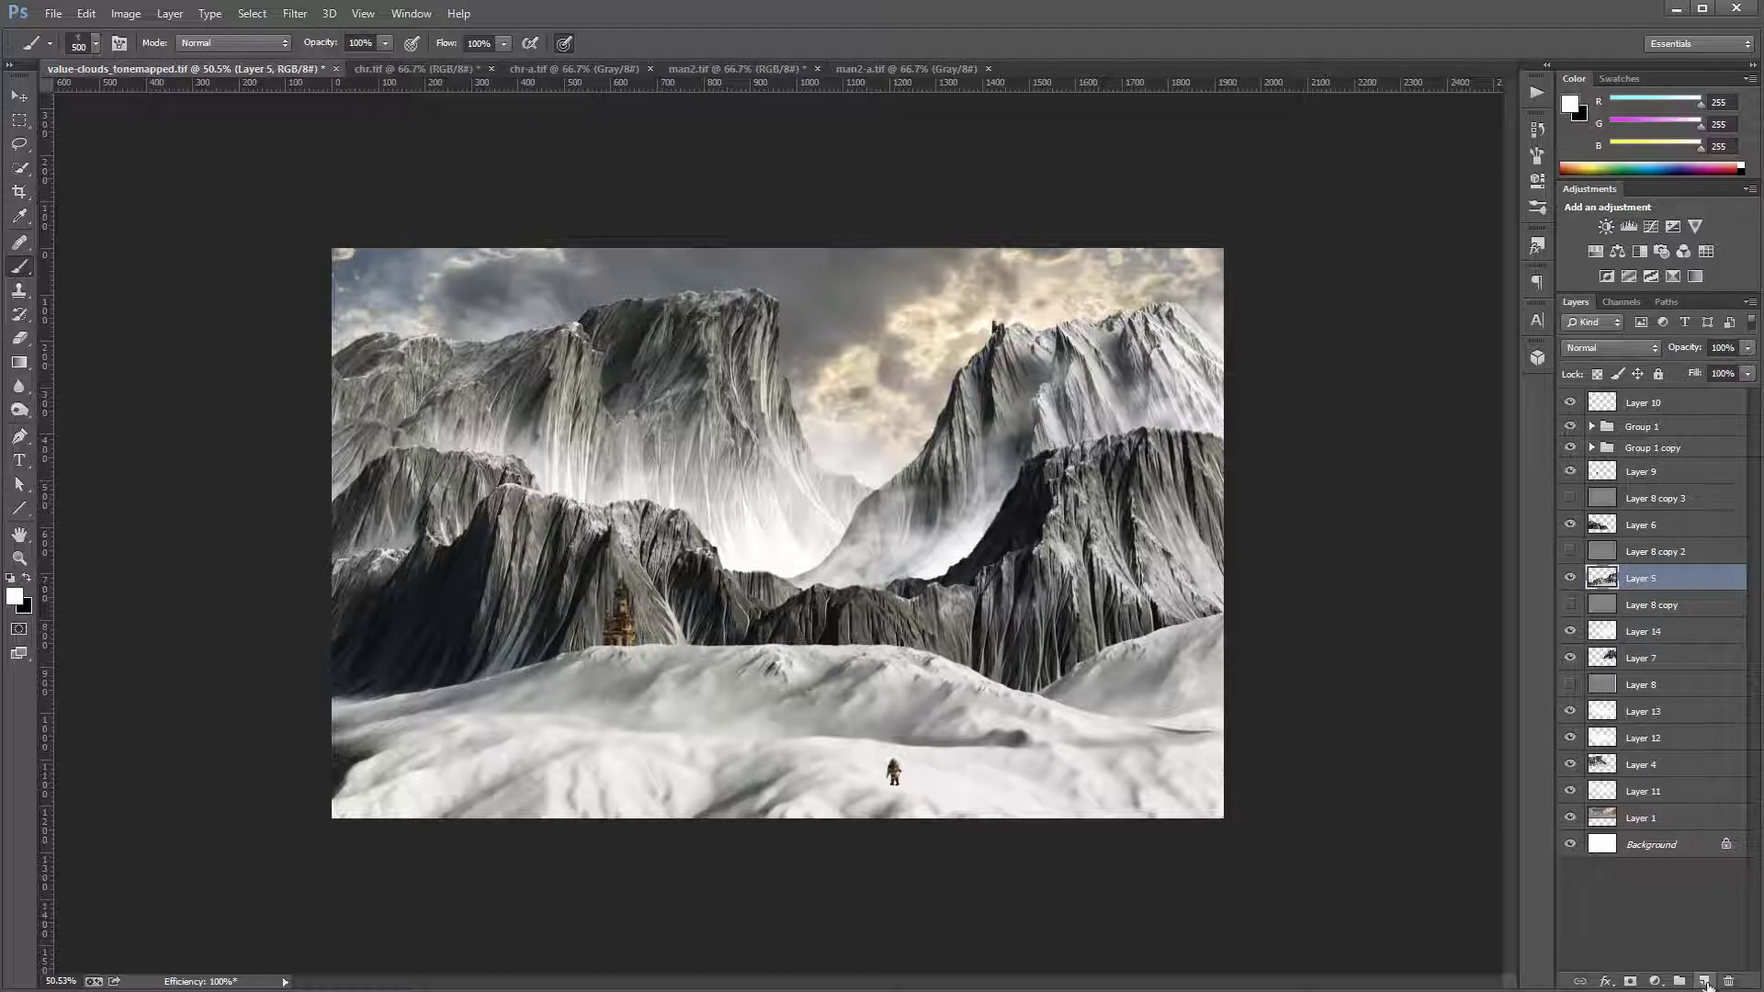
click(1704, 981)
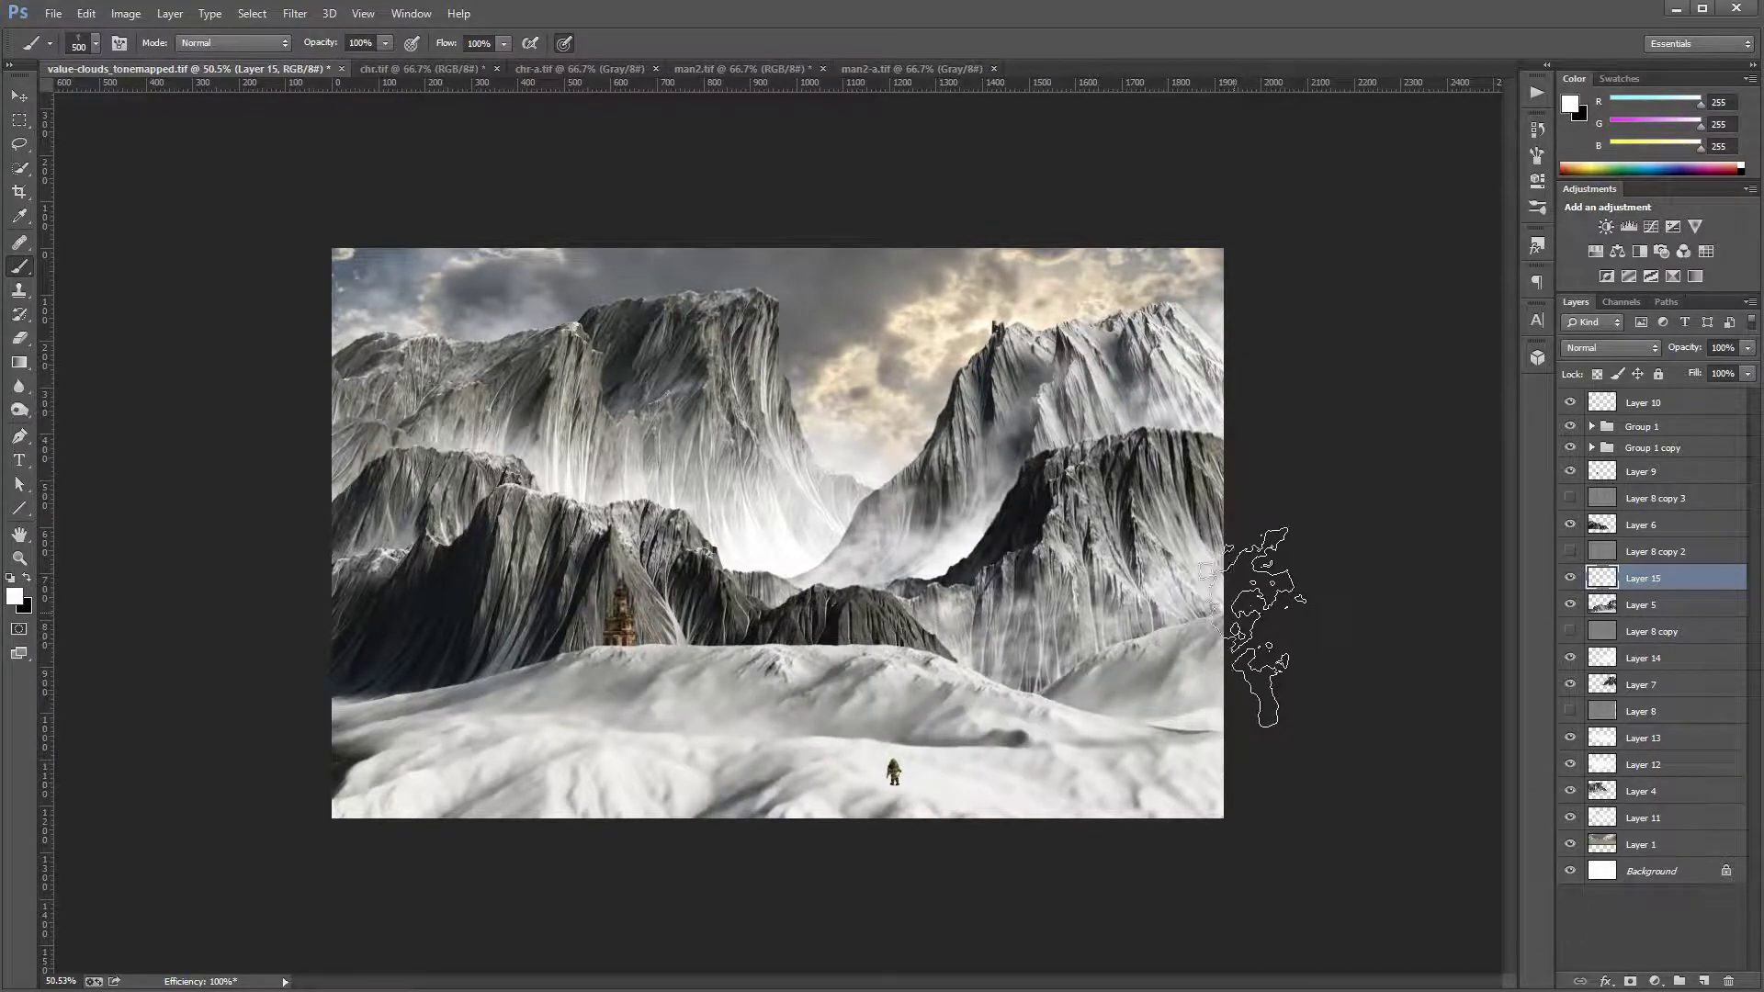
right_click(1089, 634)
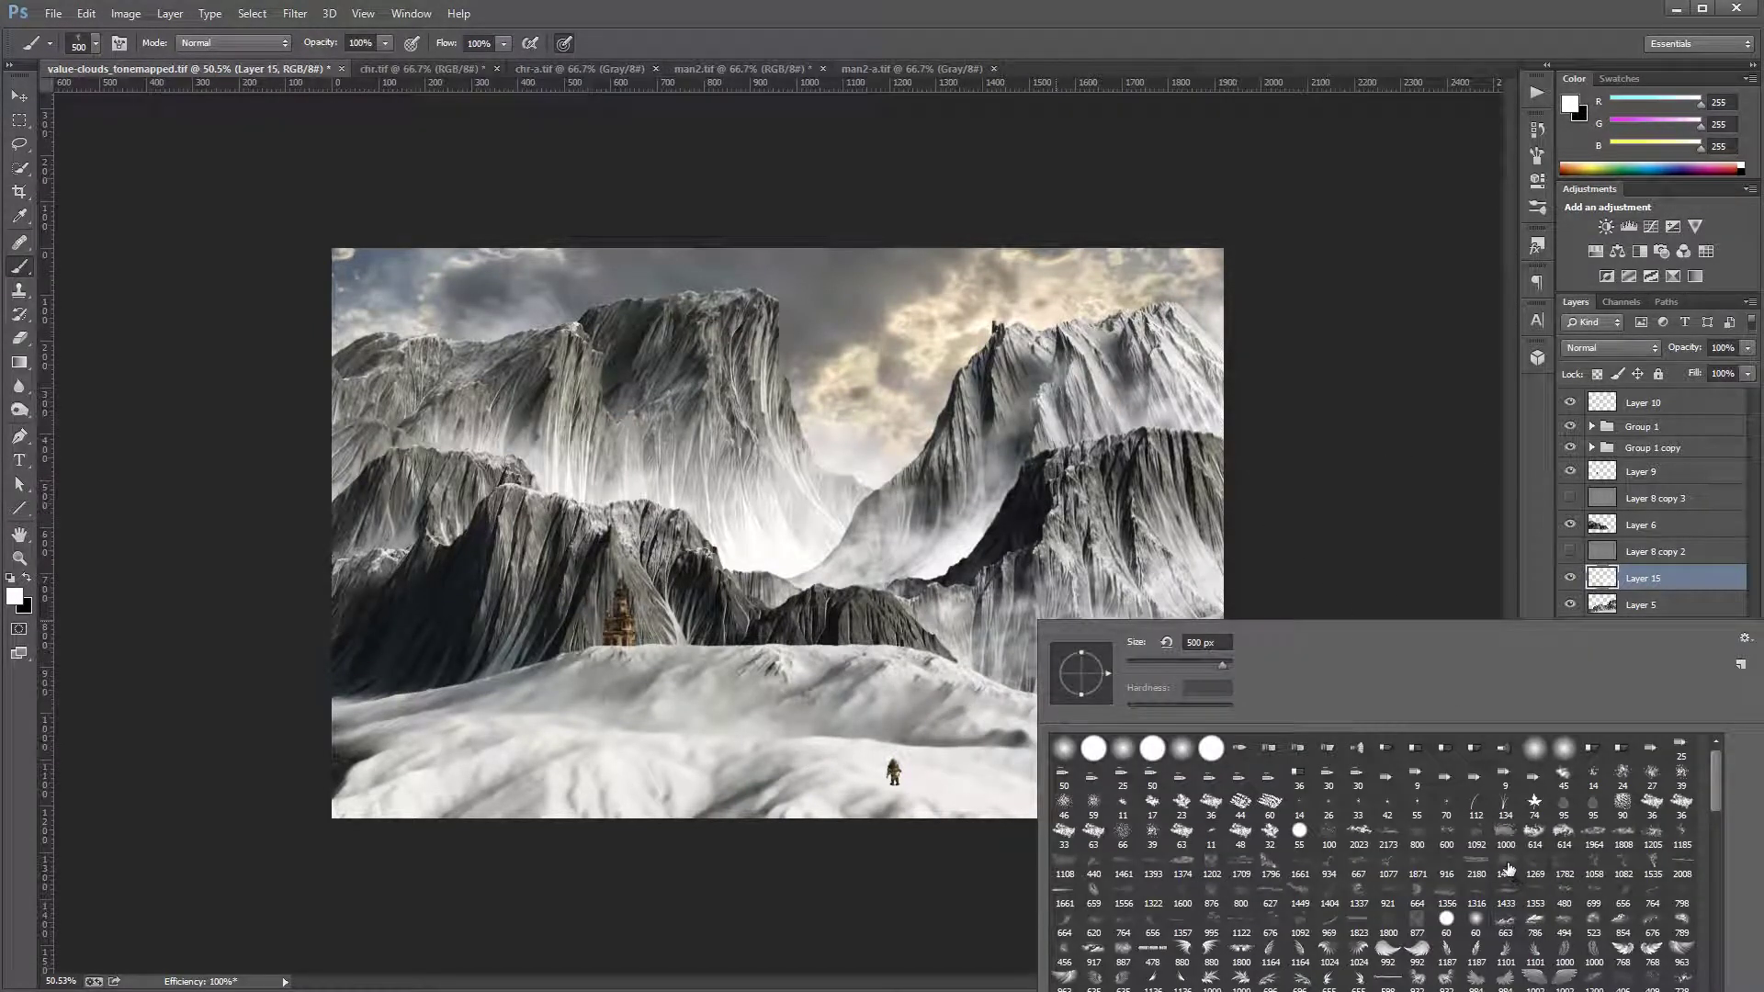
key(Escape)
click(1102, 683)
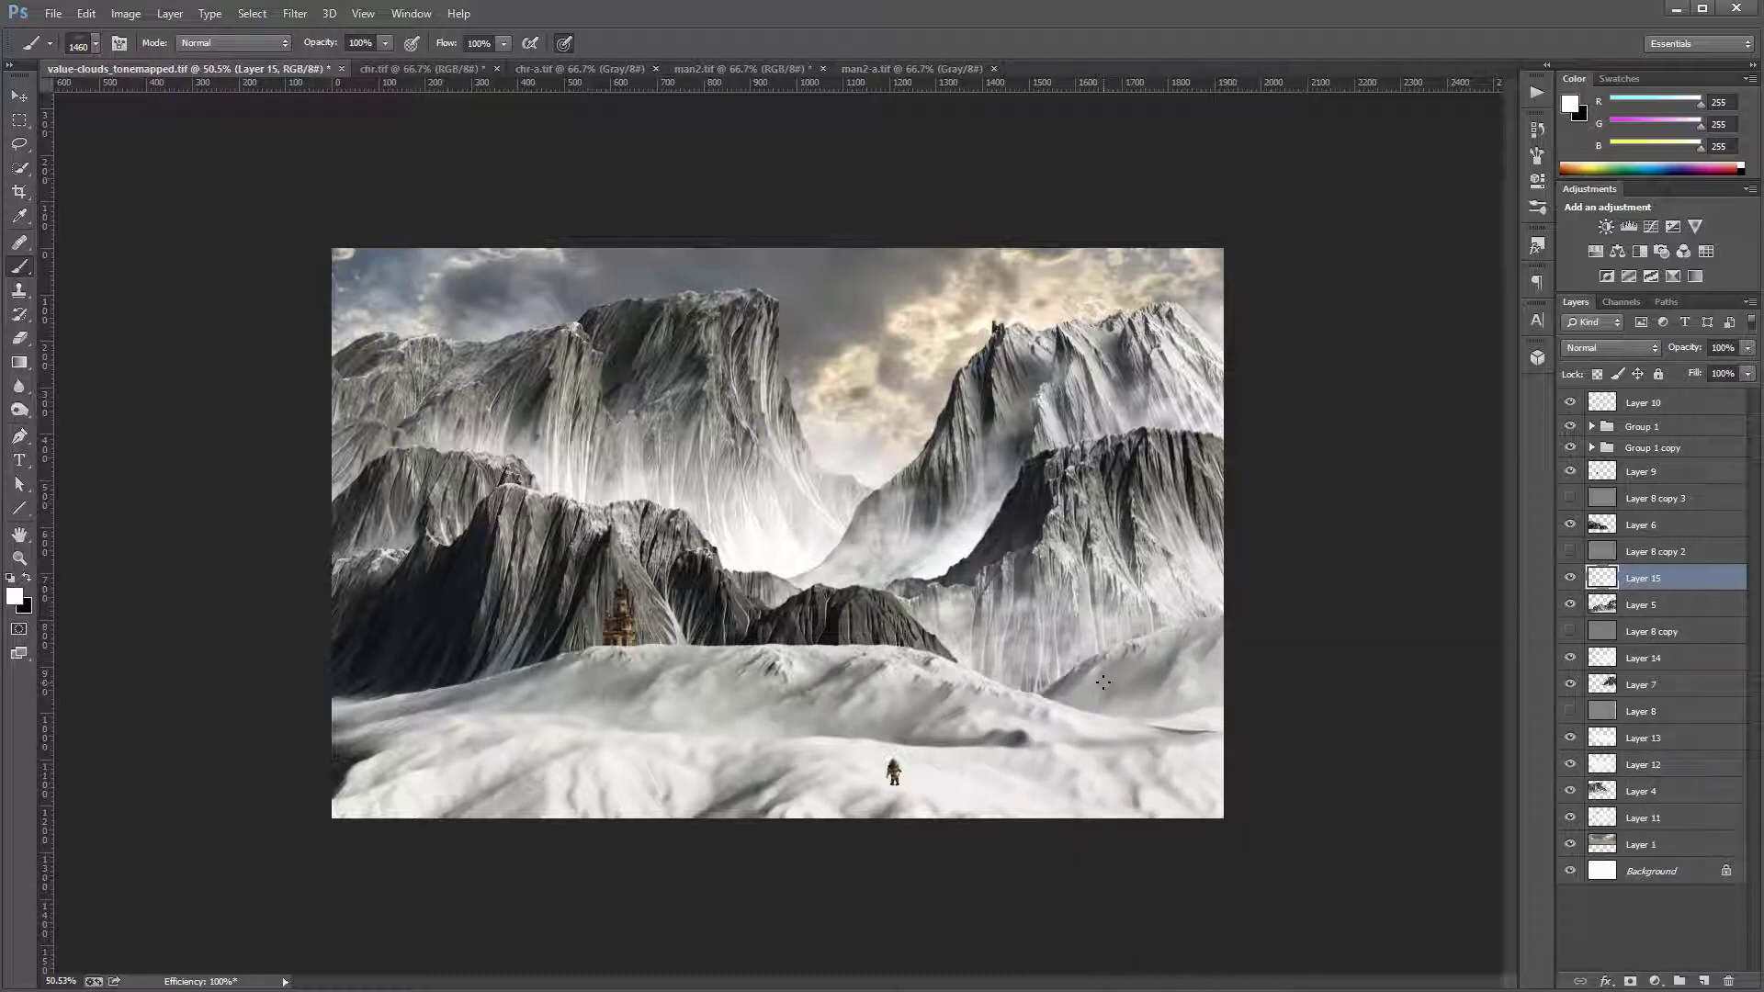
mouse_move(1216, 583)
mouse_down()
mouse_move(1250, 514)
mouse_move(1160, 574)
mouse_up()
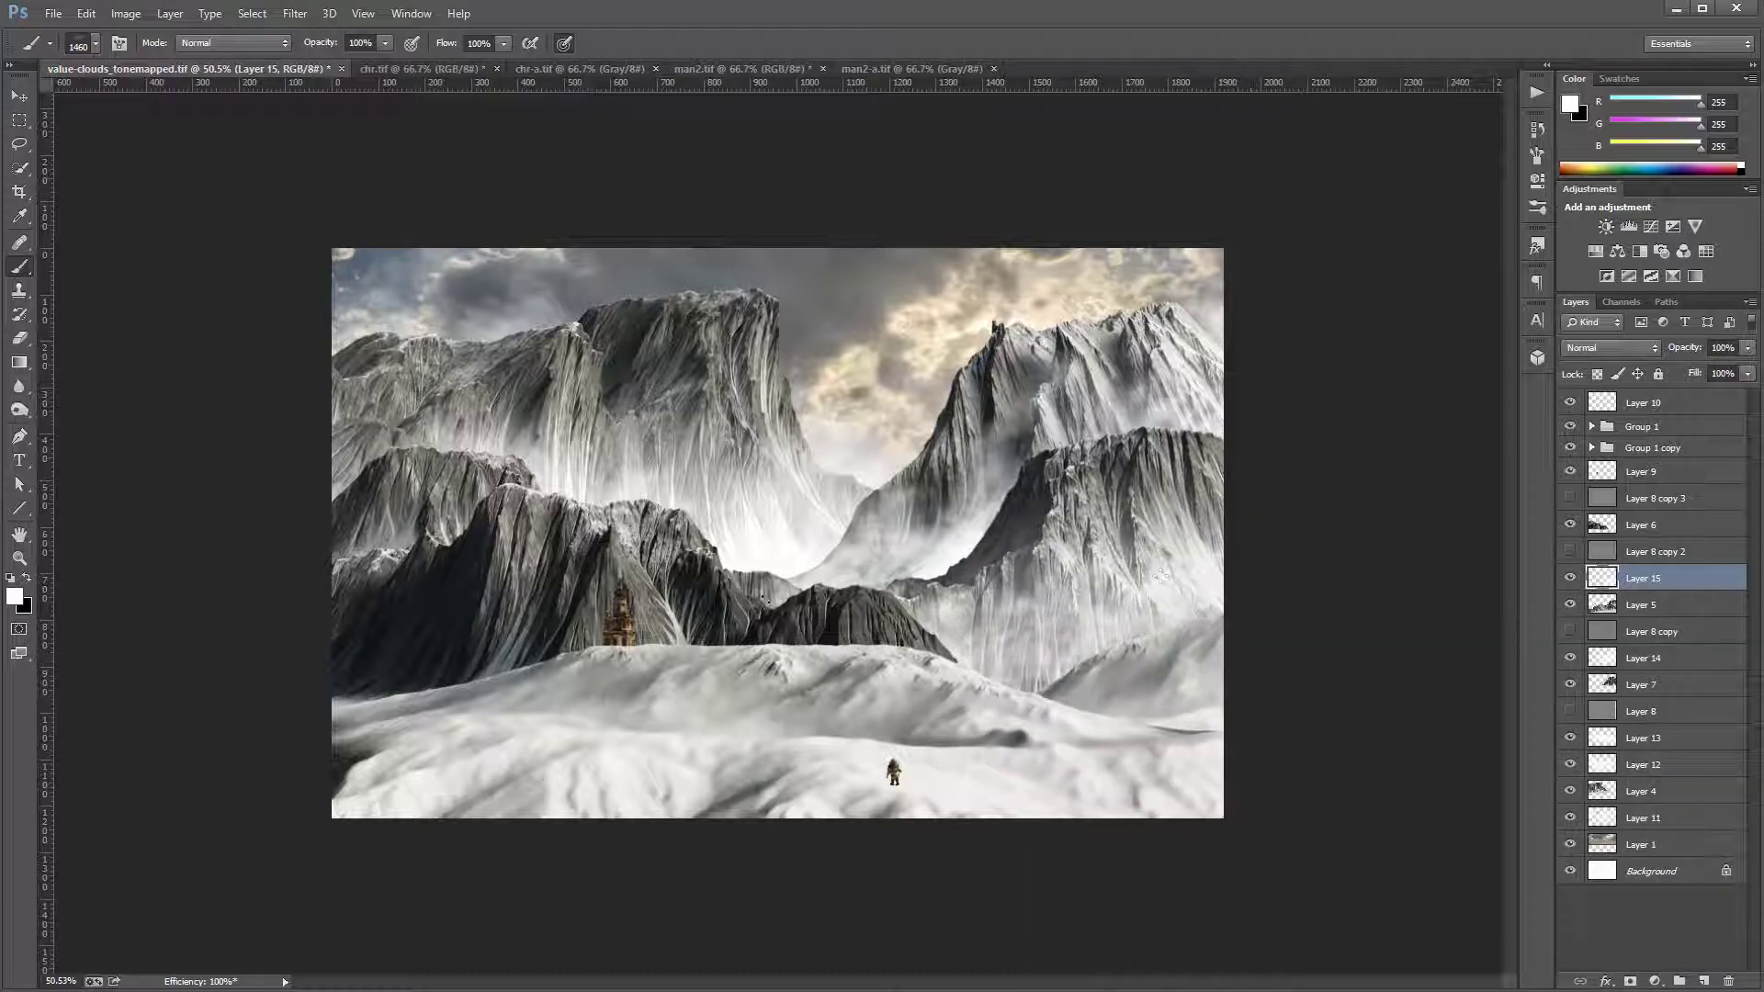
Step: Create a layer directly above Layer 6 and paint soft white mist across the dark left mountains with the 1460 px textured brush
click(1700, 524)
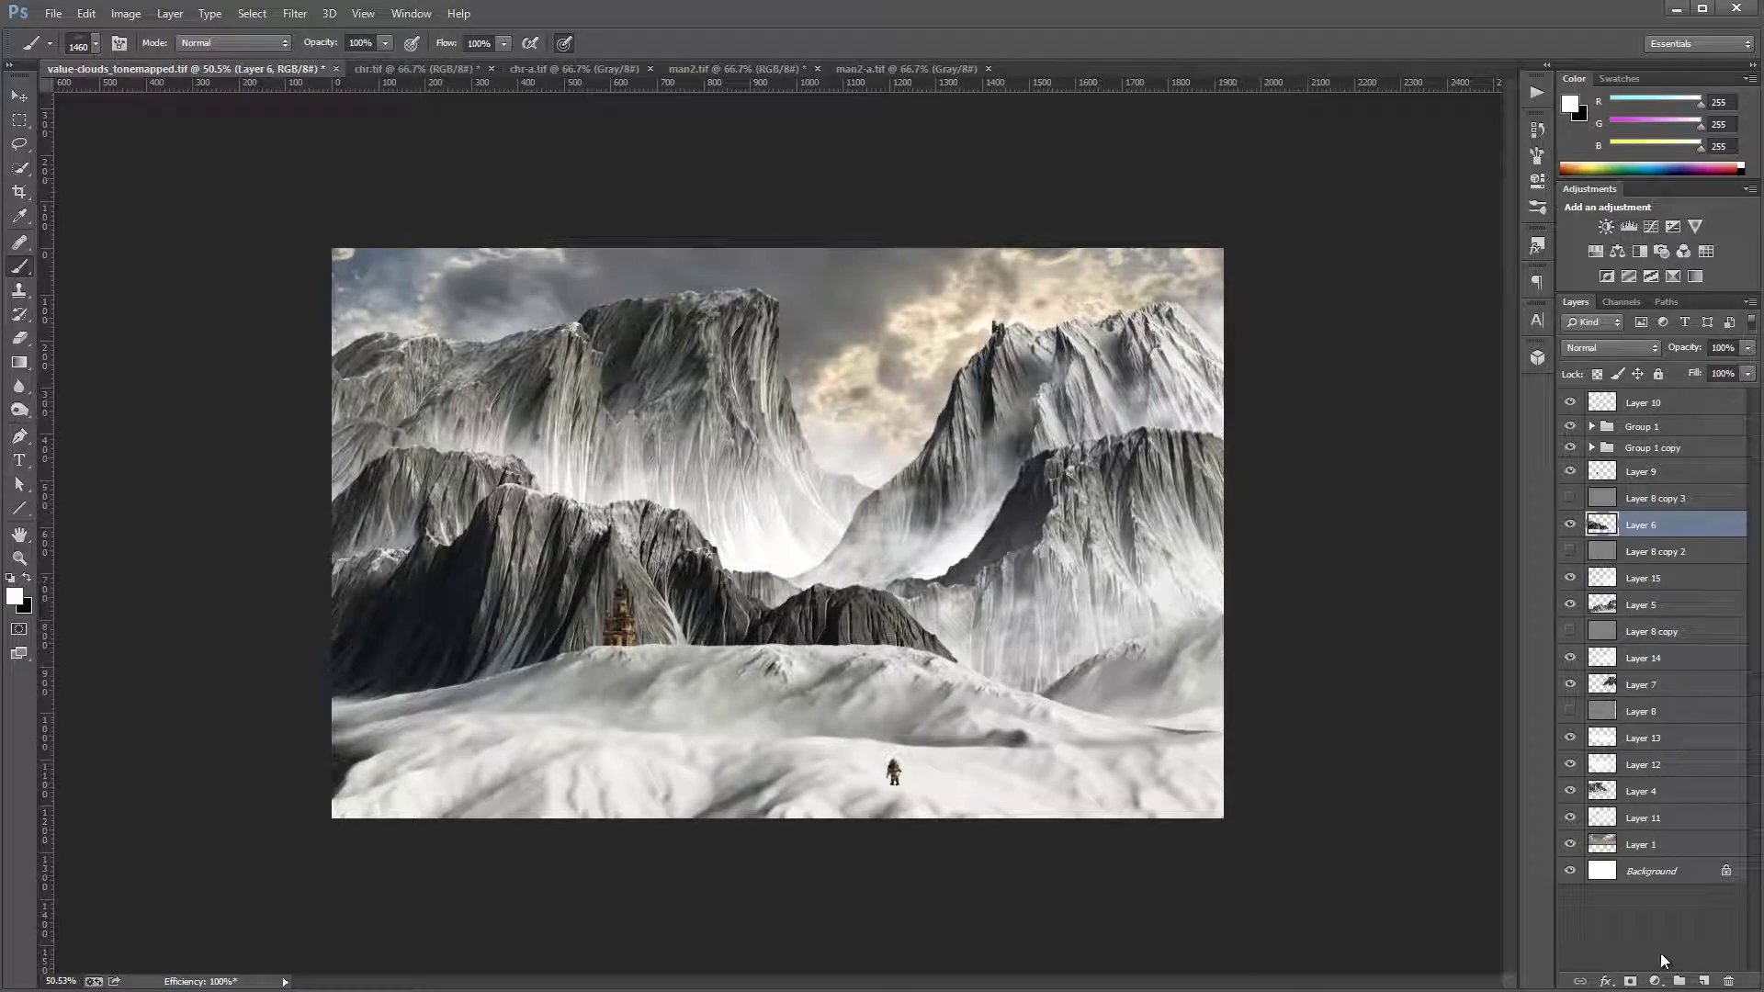
click(1704, 981)
mouse_move(459, 683)
mouse_down()
mouse_move(396, 671)
mouse_move(306, 602)
mouse_move(328, 551)
mouse_move(401, 606)
mouse_move(696, 654)
mouse_move(988, 676)
mouse_up()
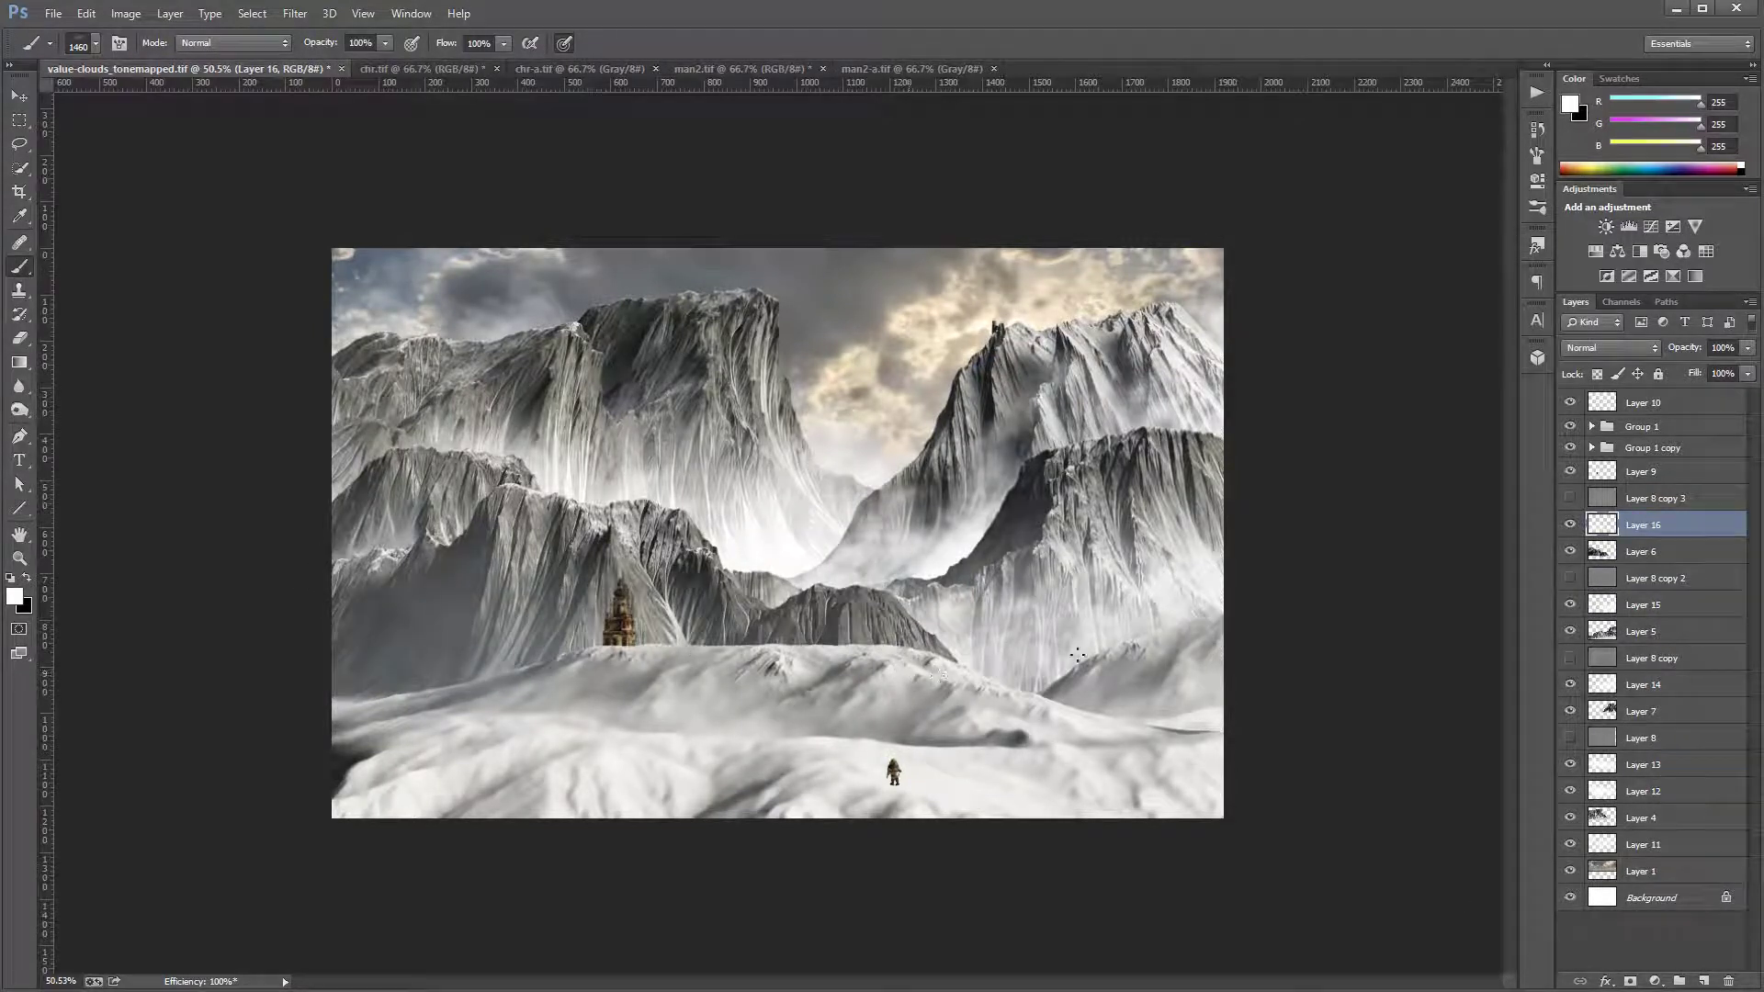
Step: Paint wispy white mist around the base of the left mountains on Layer 16 with the 1796 px textured brush, reduced to 250 and 400 px
right_click(792, 576)
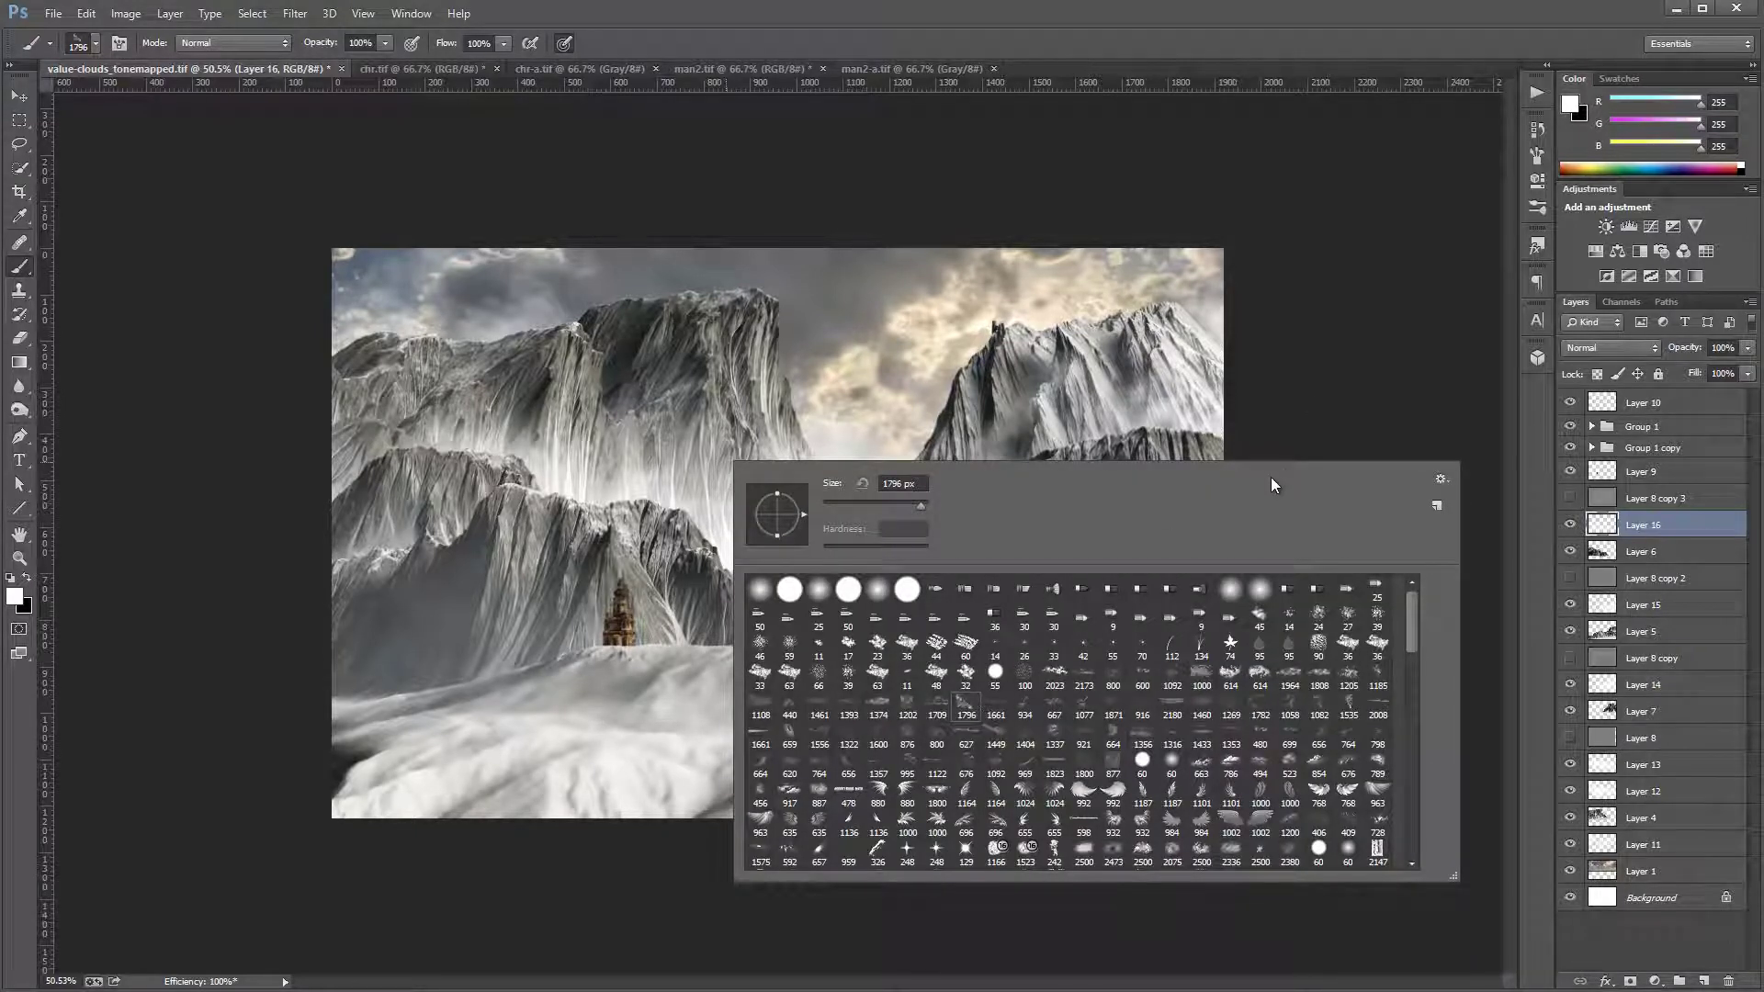
click(851, 505)
key(Return)
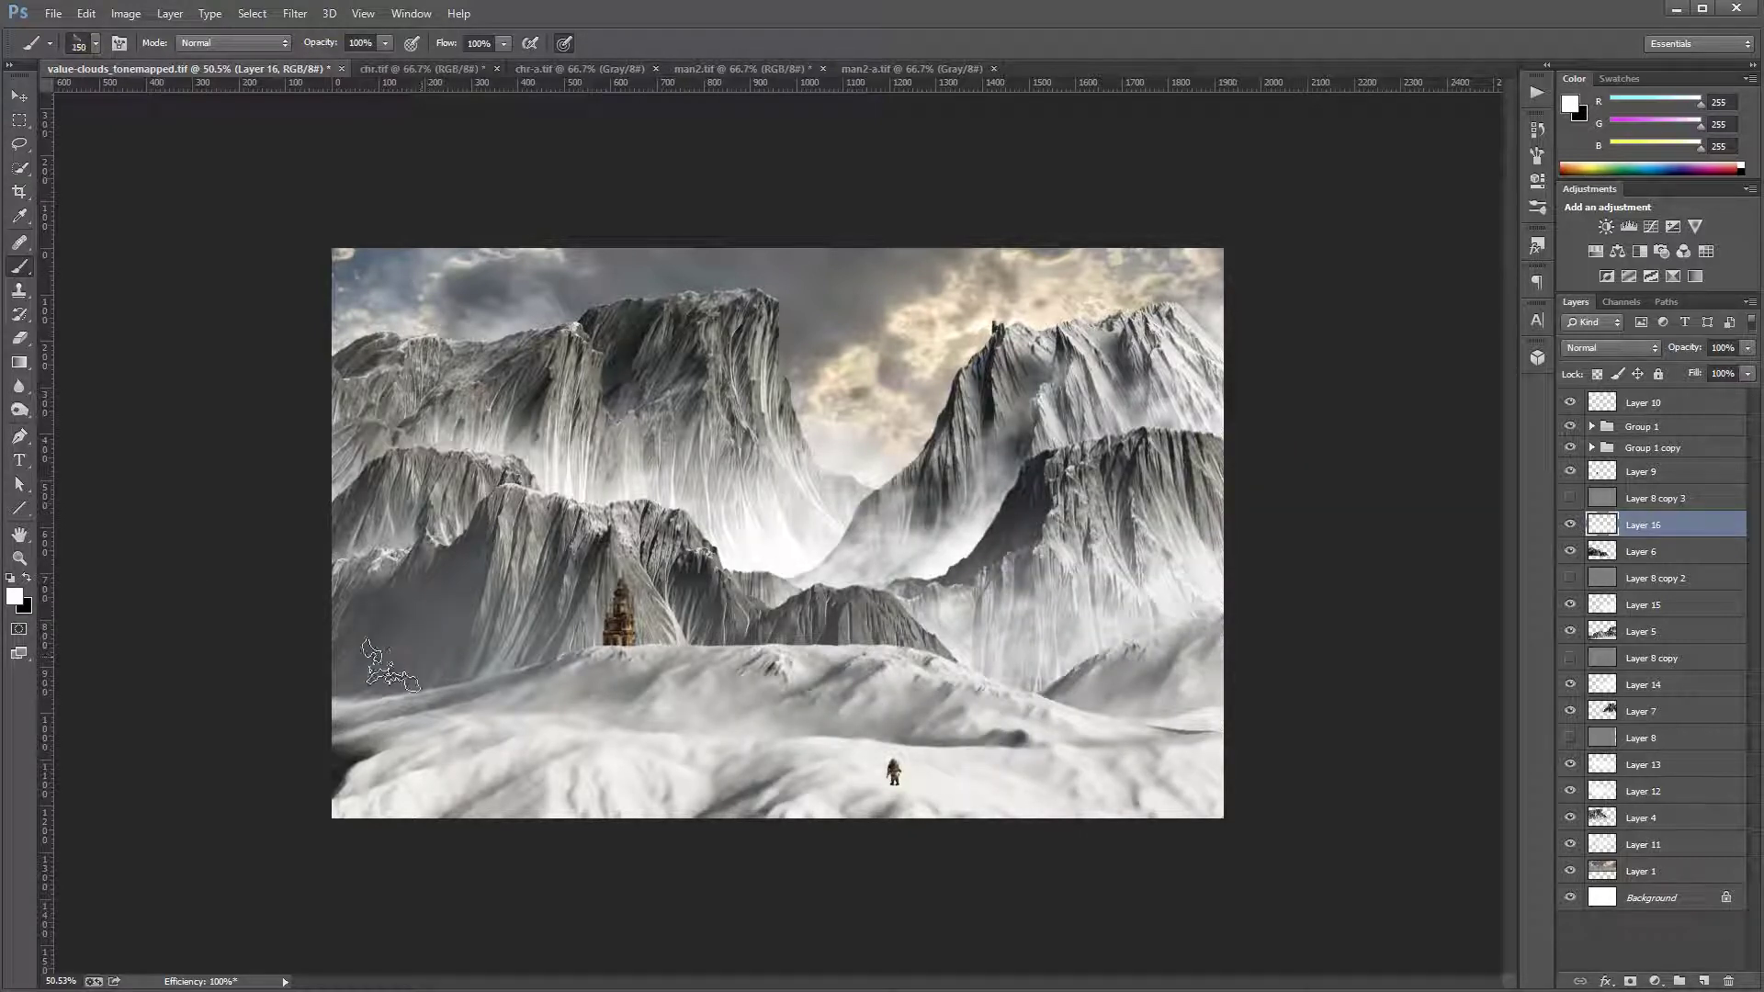
mouse_move(354, 654)
mouse_down()
mouse_move(538, 728)
mouse_move(519, 690)
mouse_move(397, 633)
mouse_move(383, 597)
mouse_move(406, 660)
mouse_move(448, 677)
mouse_move(418, 648)
mouse_up()
mouse_move(595, 654)
mouse_down()
mouse_move(530, 679)
mouse_move(739, 686)
mouse_move(813, 662)
mouse_move(538, 568)
mouse_up()
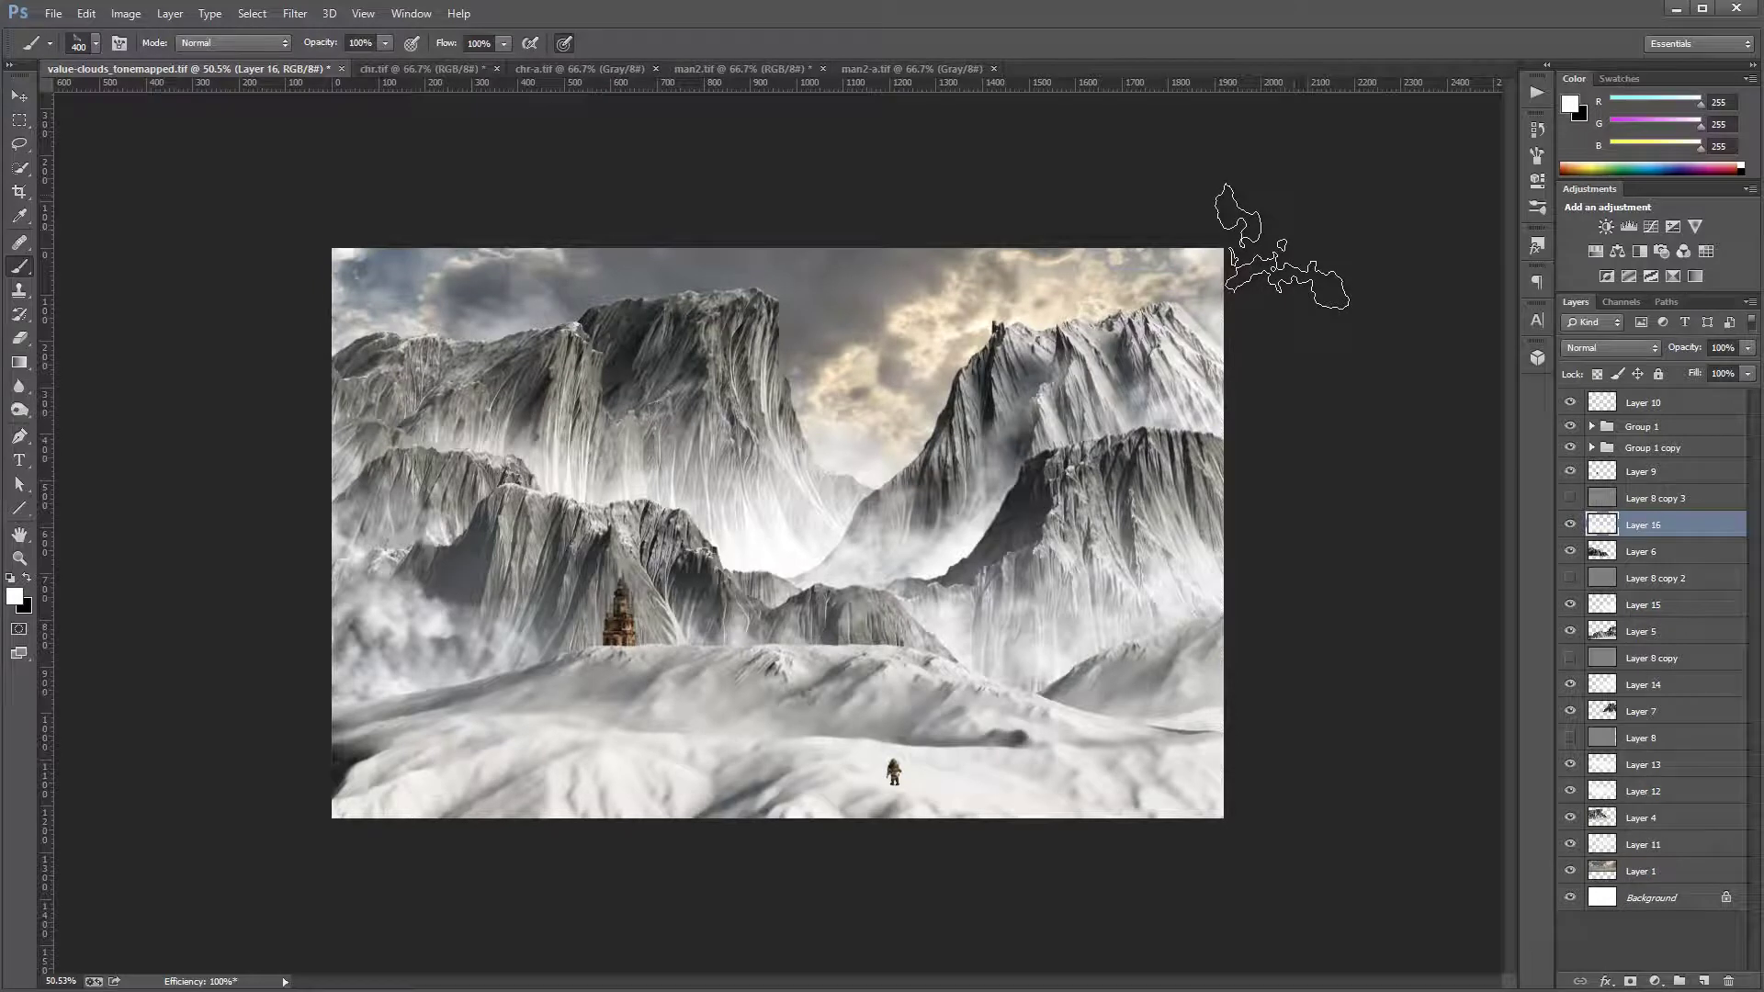
Step: Add a Curves adjustment above Layer 1, mapping Blue input 129 to 139 and Red input 152 to 144, and compare the sky without it
click(1687, 870)
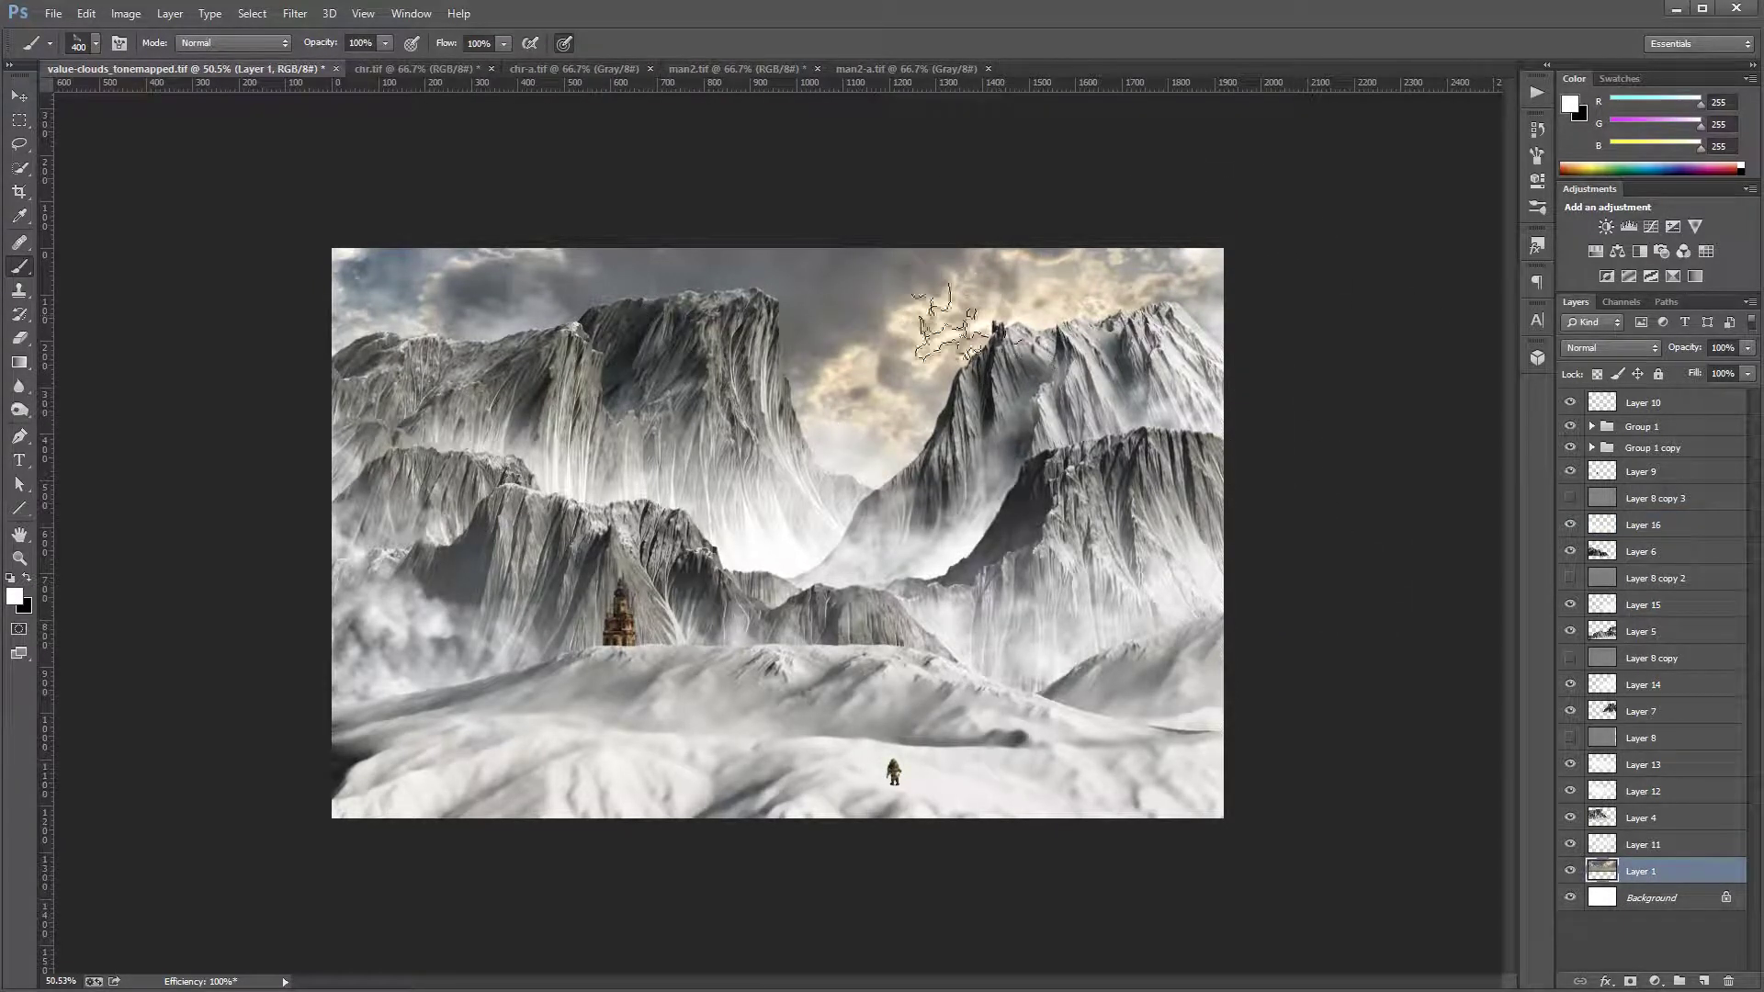
click(1654, 981)
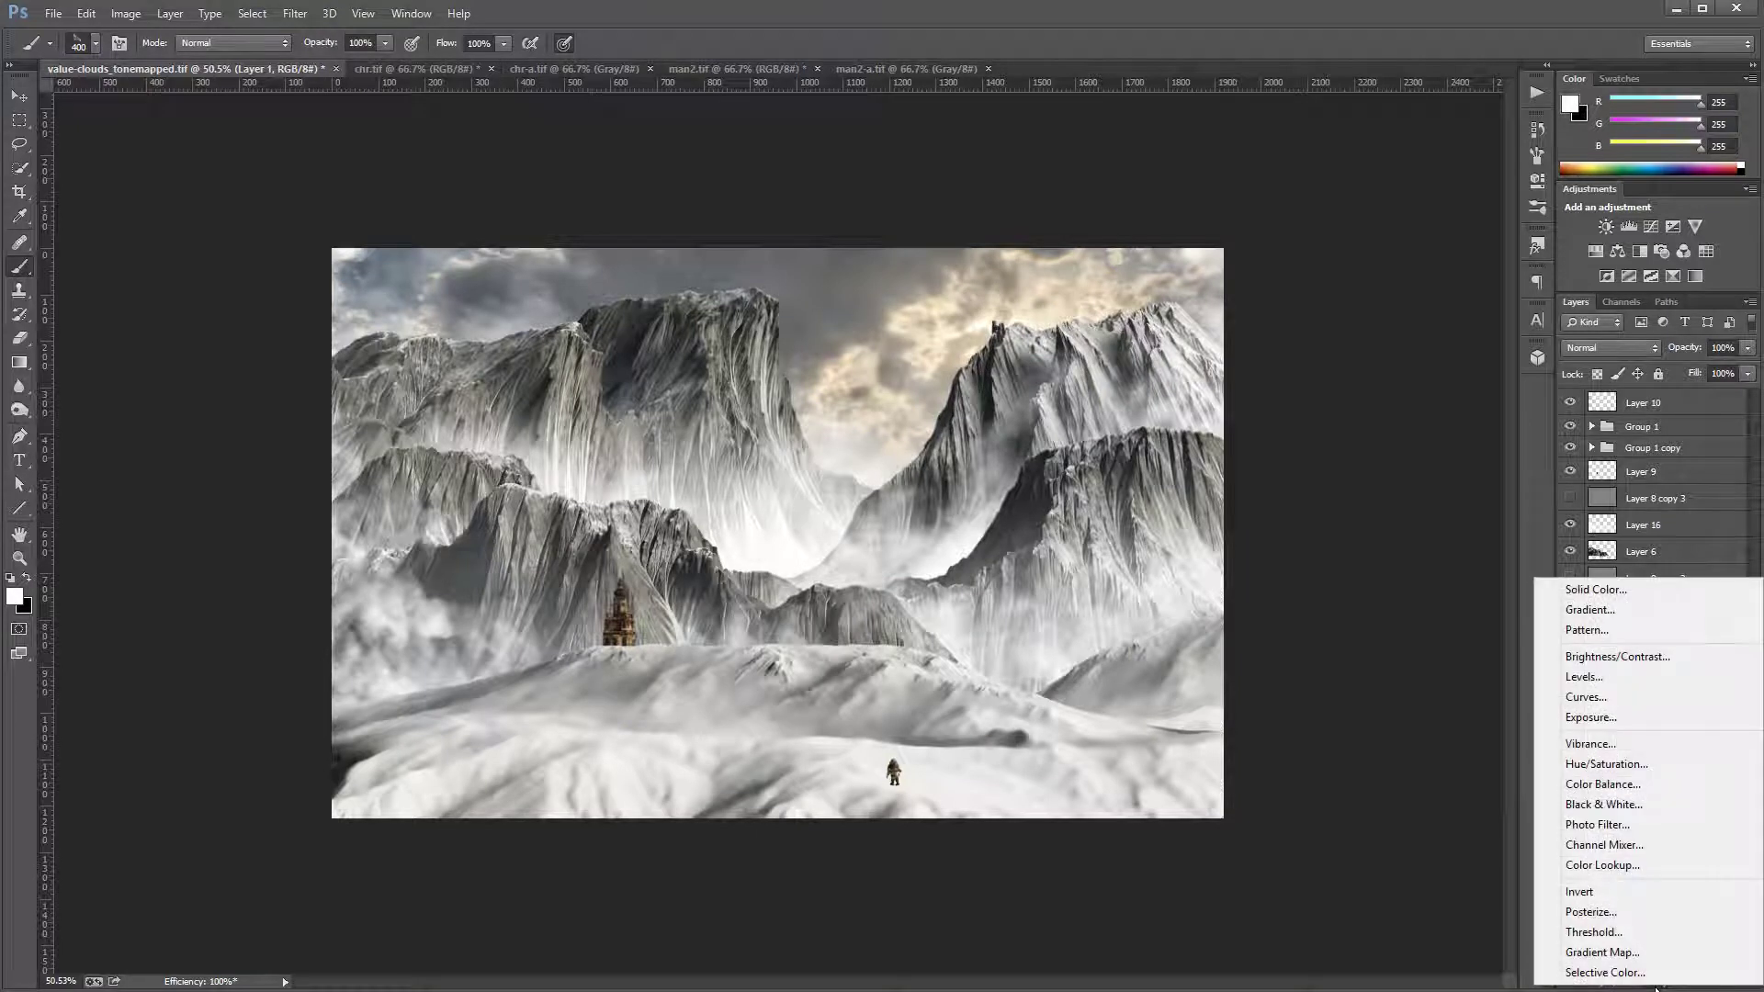
click(1672, 702)
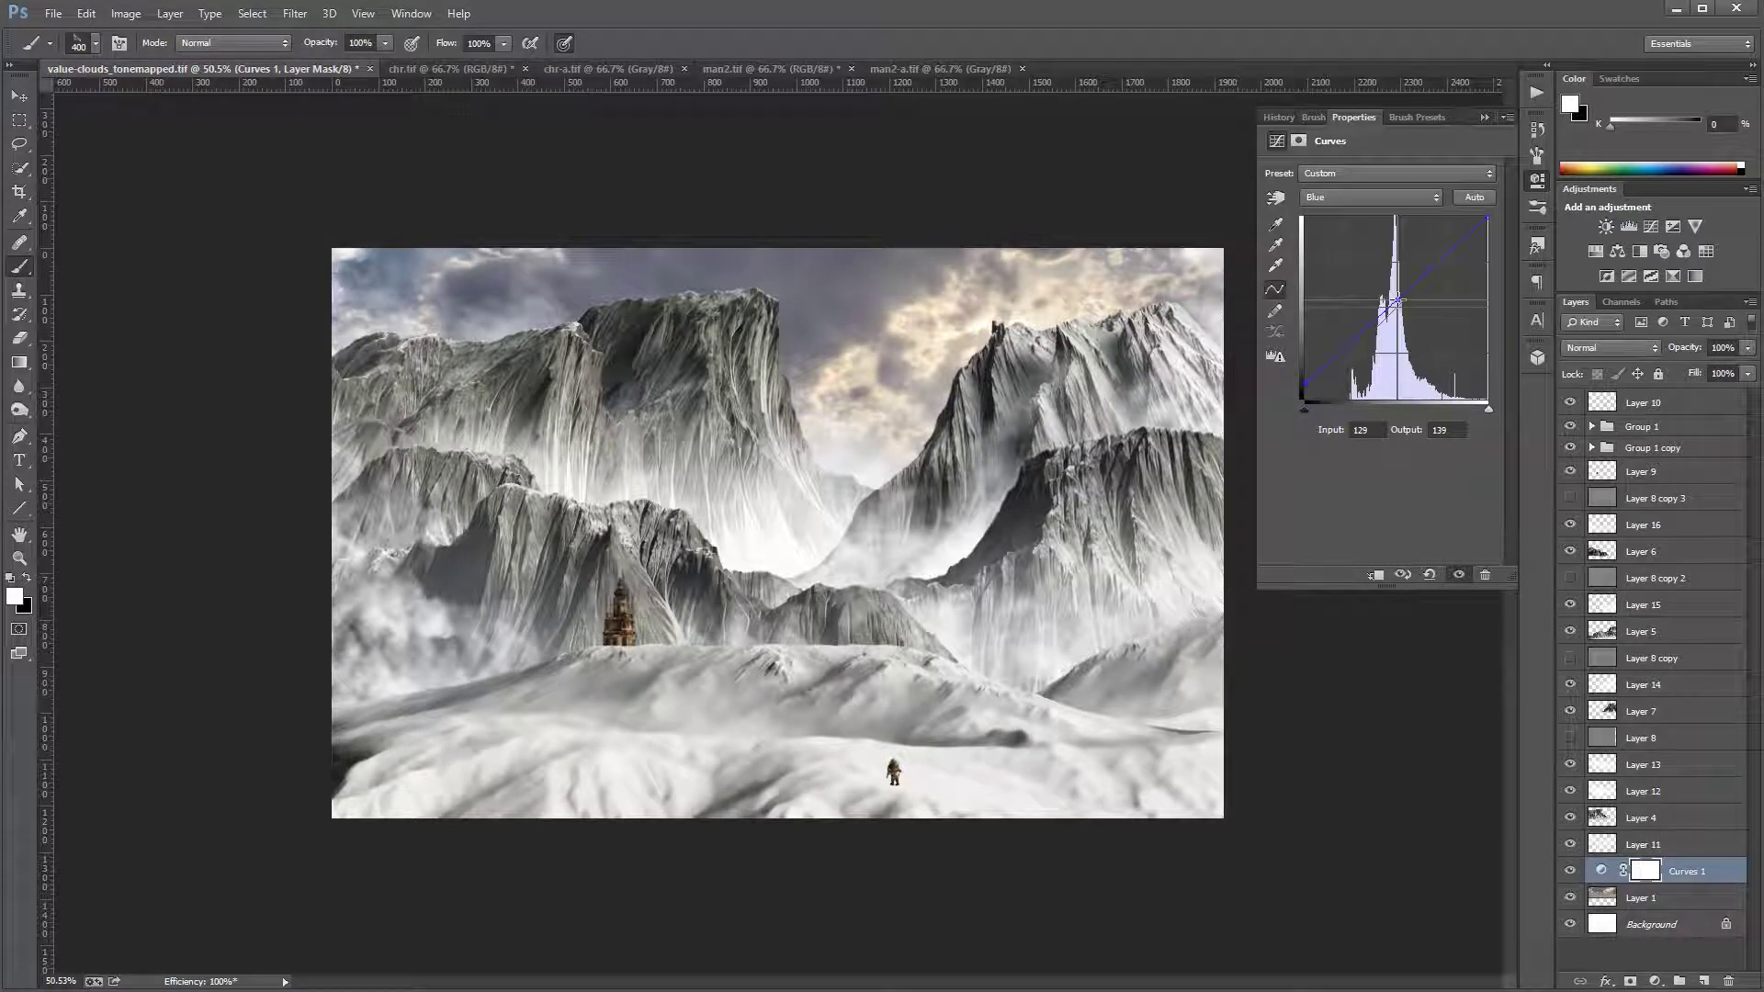
click(1337, 196)
click(1337, 223)
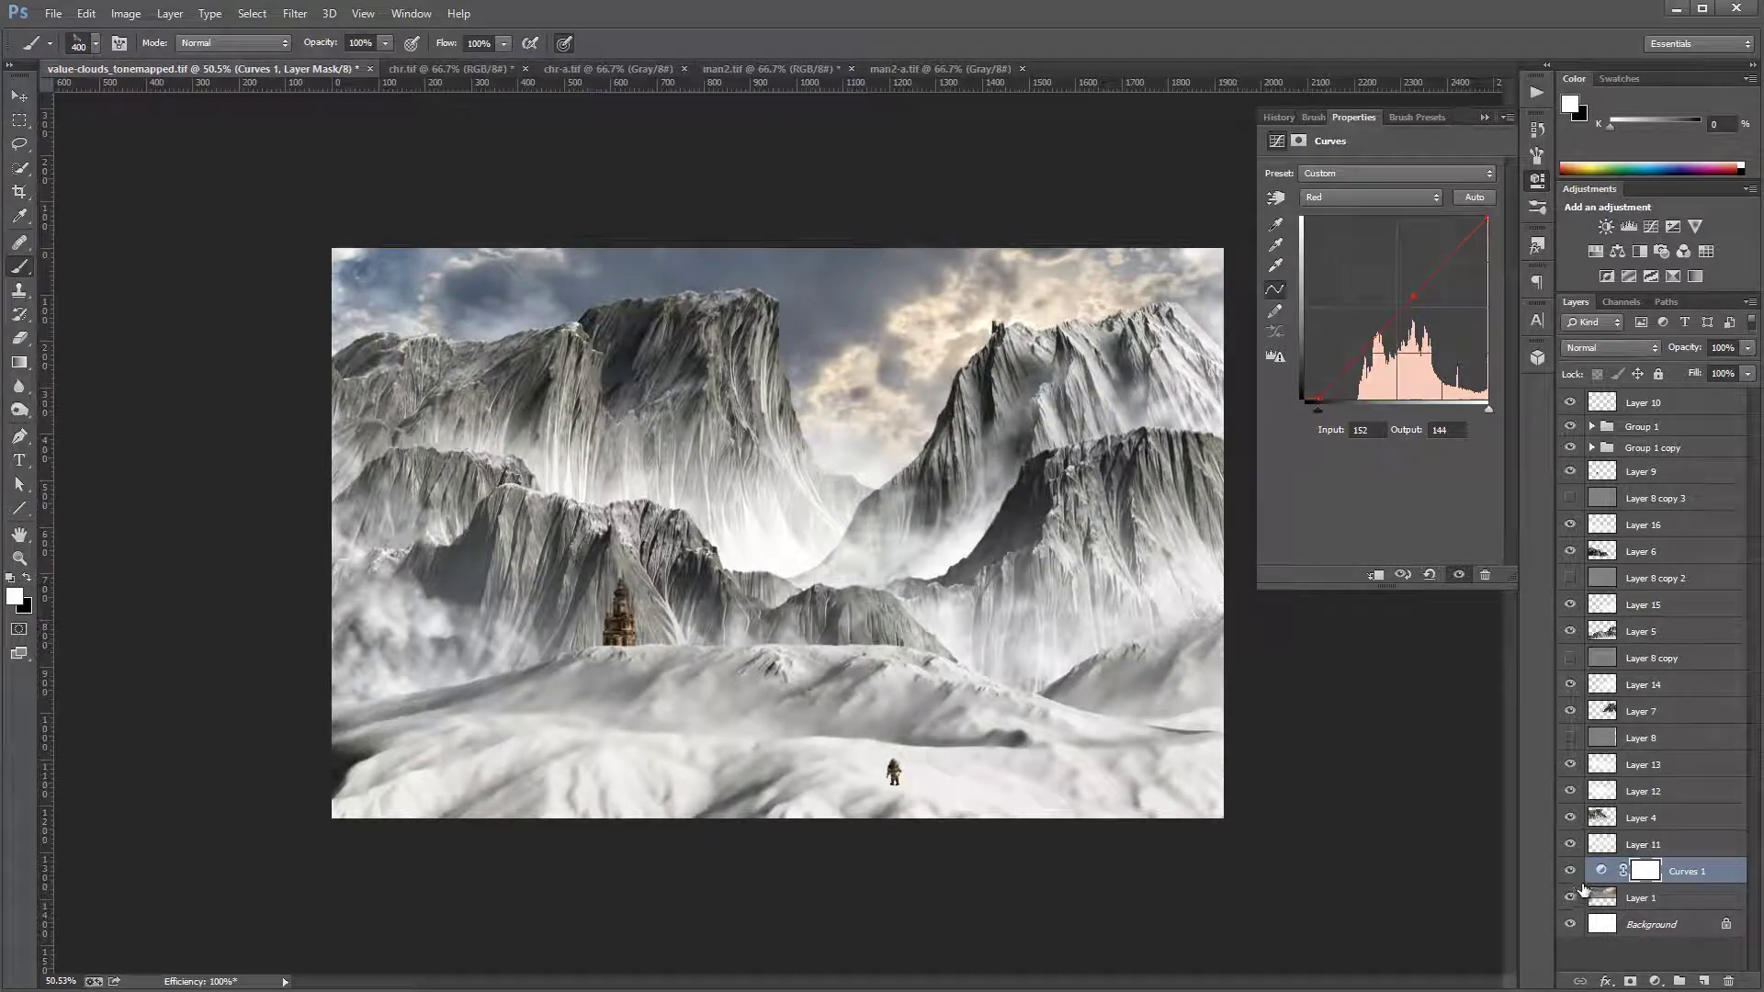
click(1570, 871)
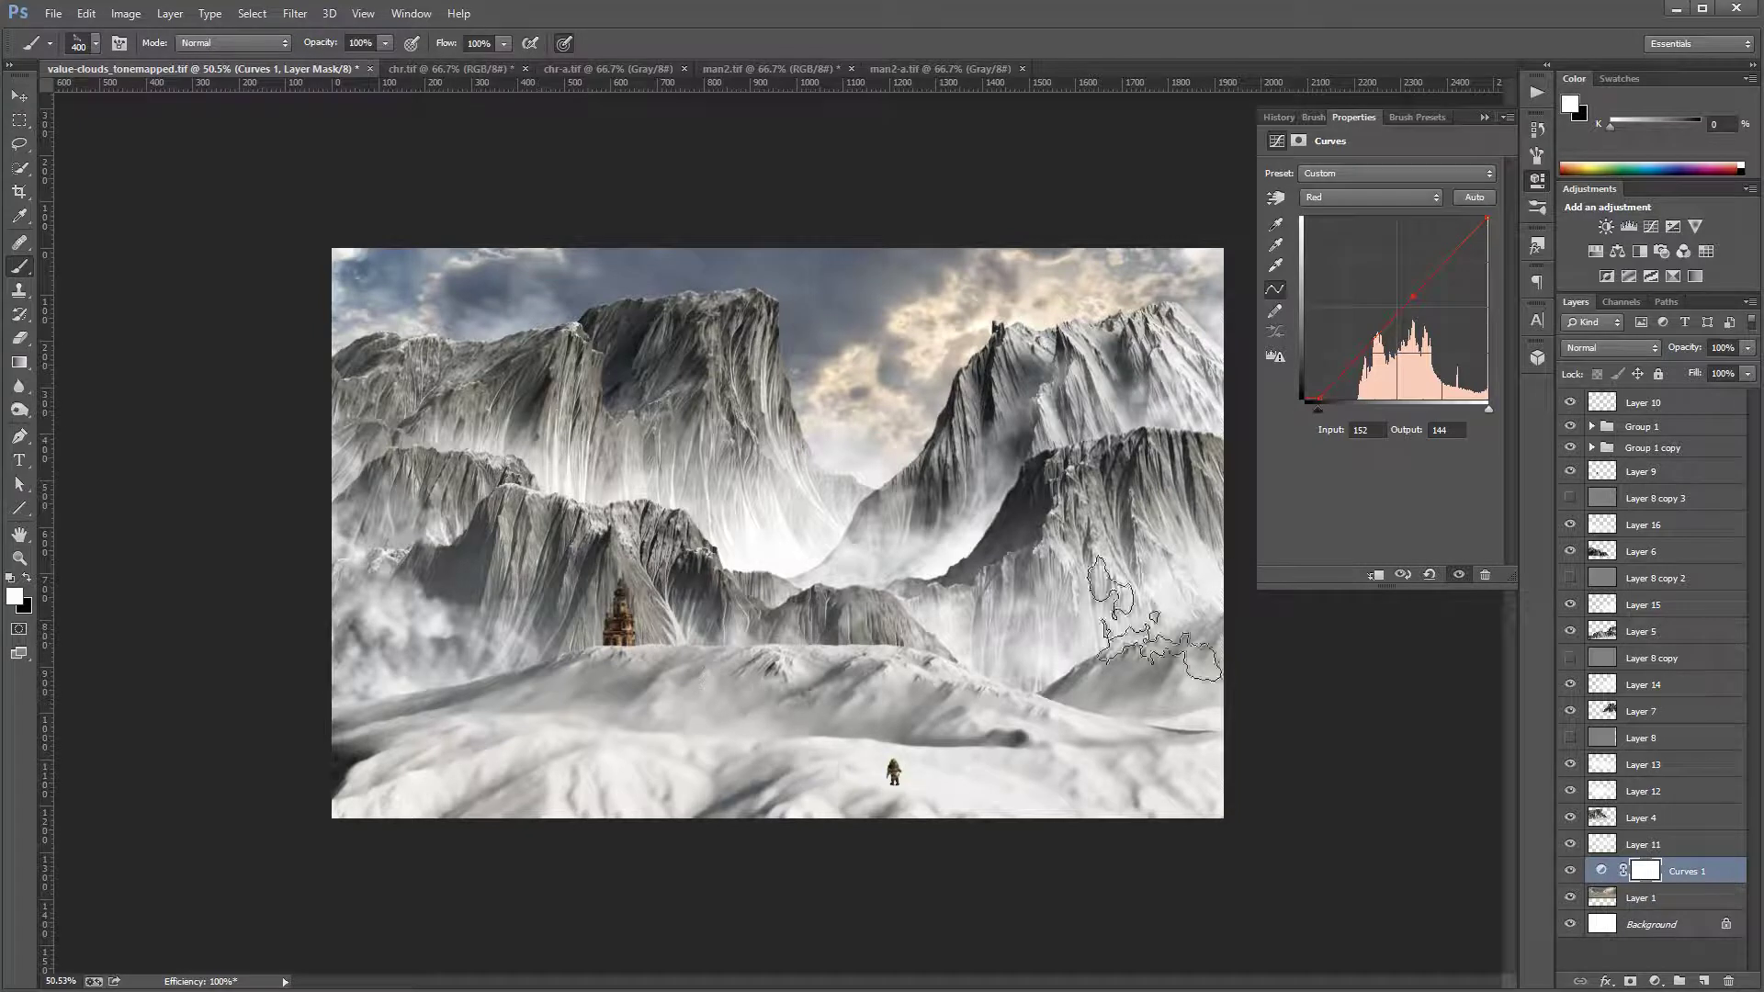
click(1535, 184)
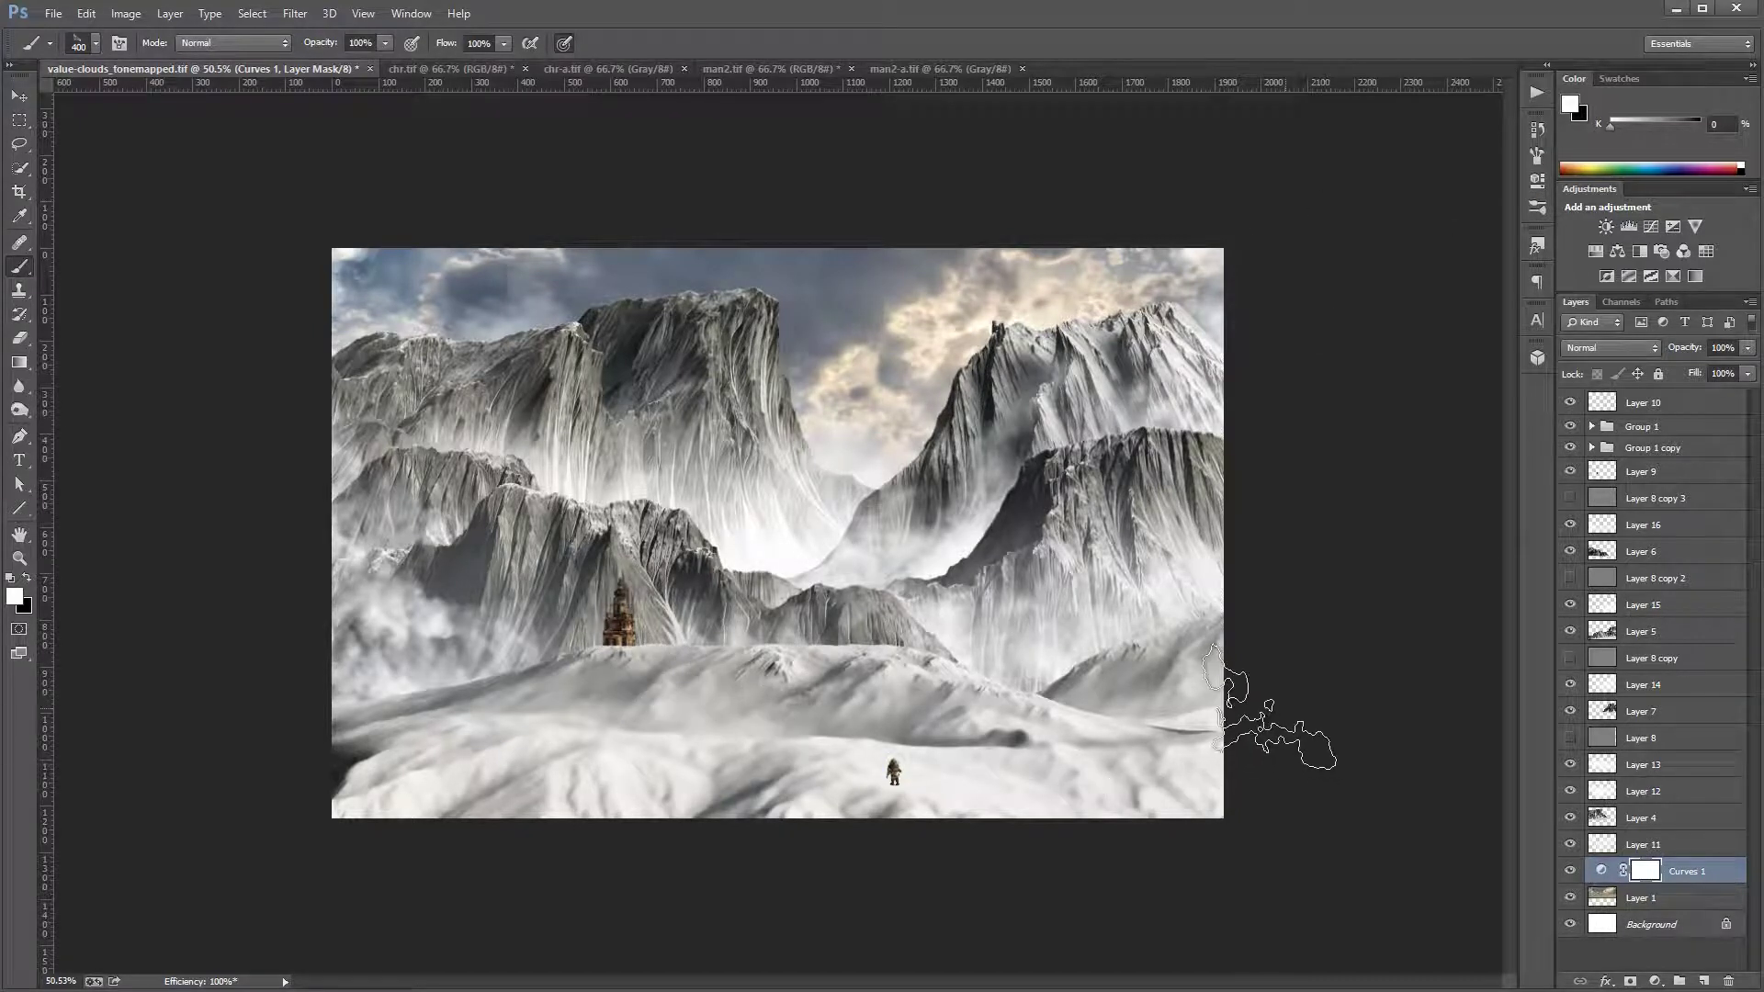
Step: Create a layer above Group 1 copy and paint white mist over the right snow hill with the 400 px textured brush
click(1696, 450)
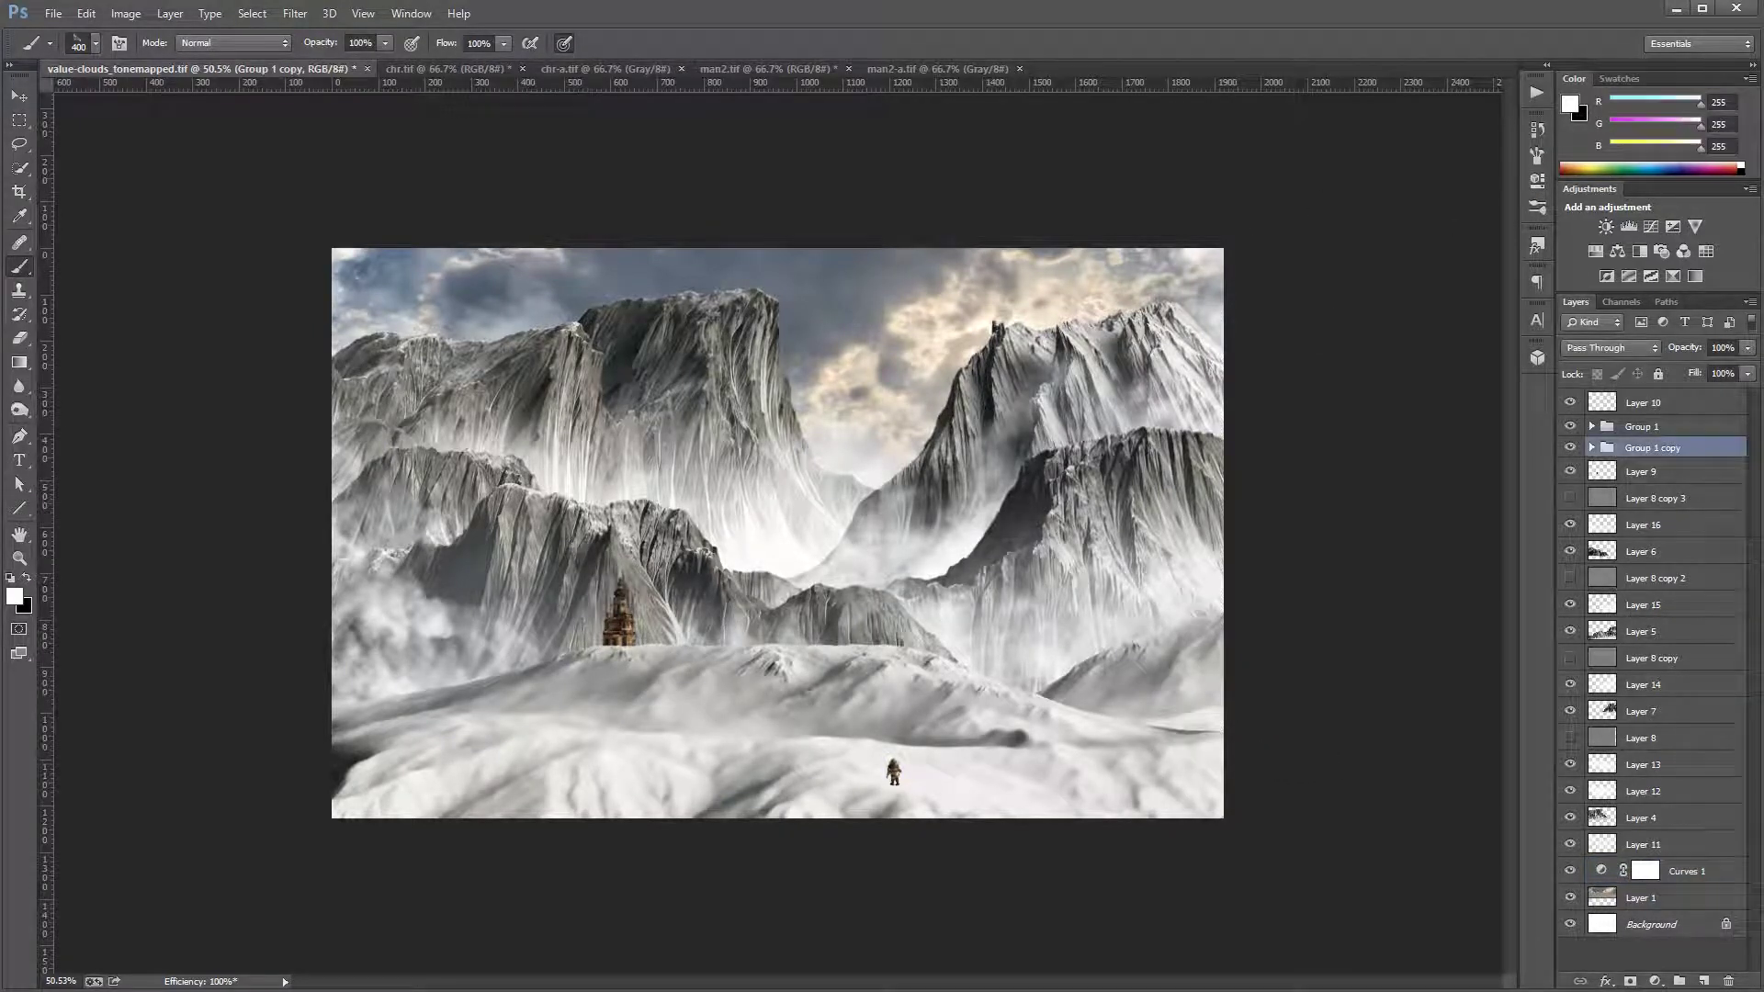
click(1704, 981)
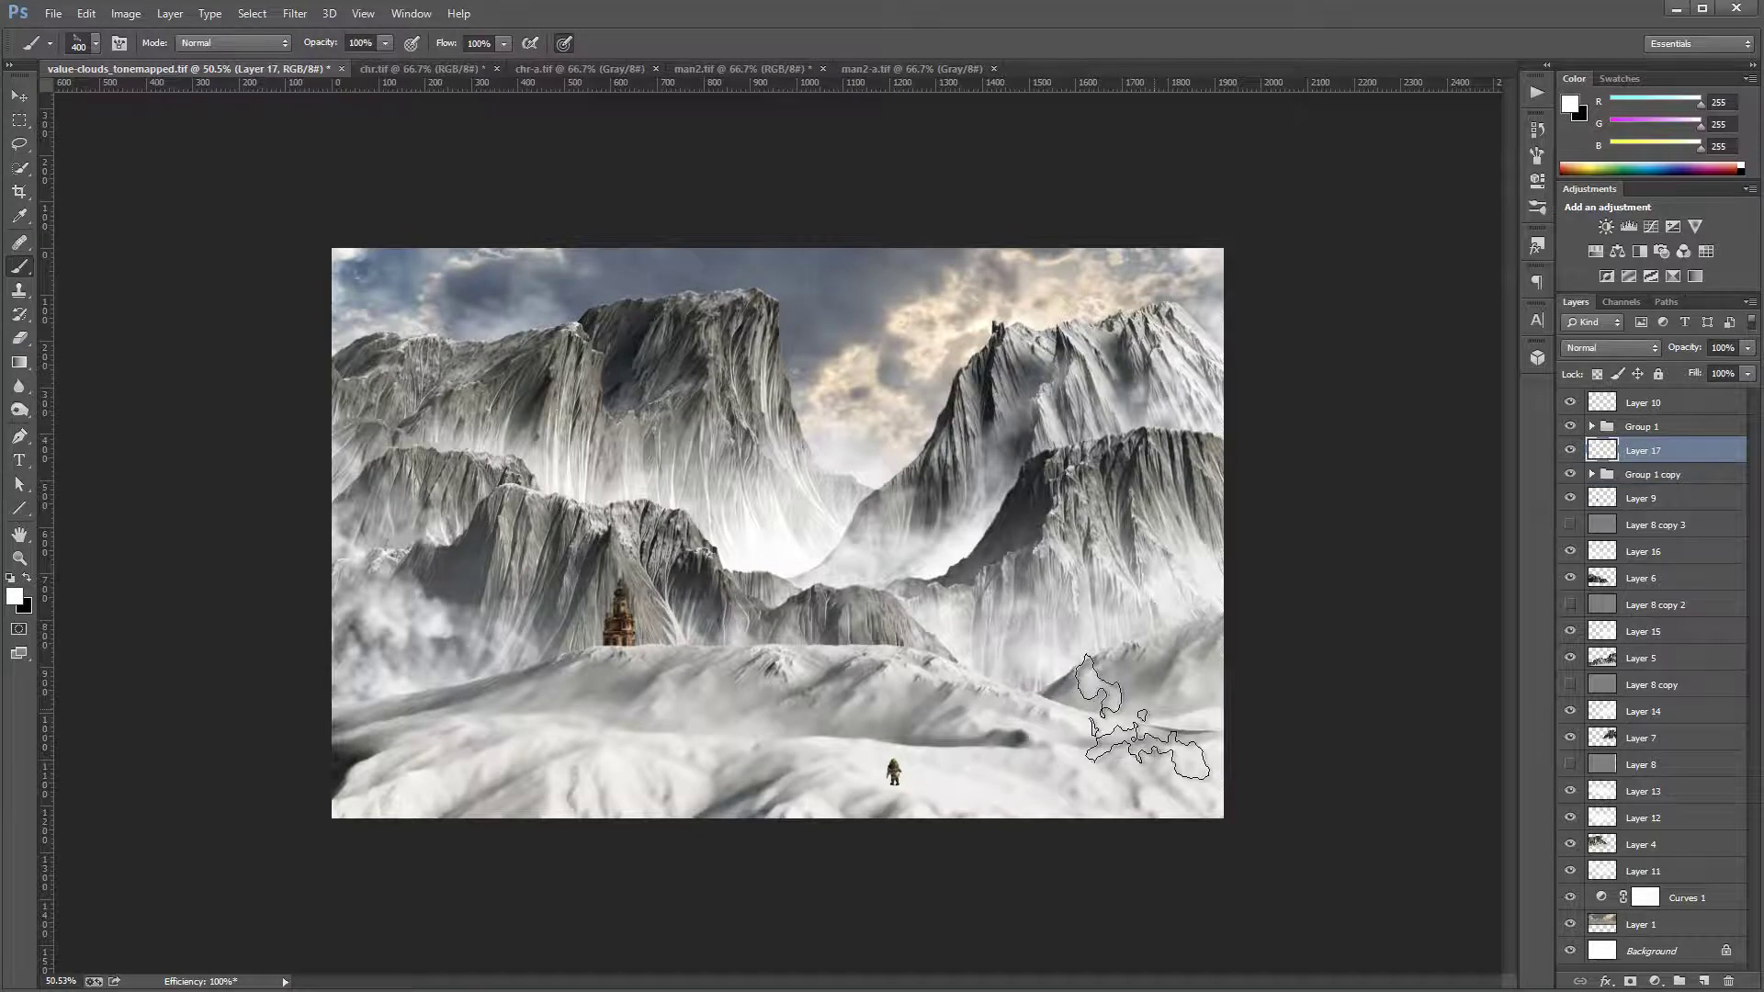
mouse_move(1098, 723)
mouse_down()
mouse_move(1181, 708)
mouse_move(1263, 740)
mouse_move(1146, 732)
mouse_move(1071, 677)
mouse_move(1237, 779)
mouse_move(1270, 745)
mouse_move(1192, 686)
mouse_move(1443, 669)
mouse_up()
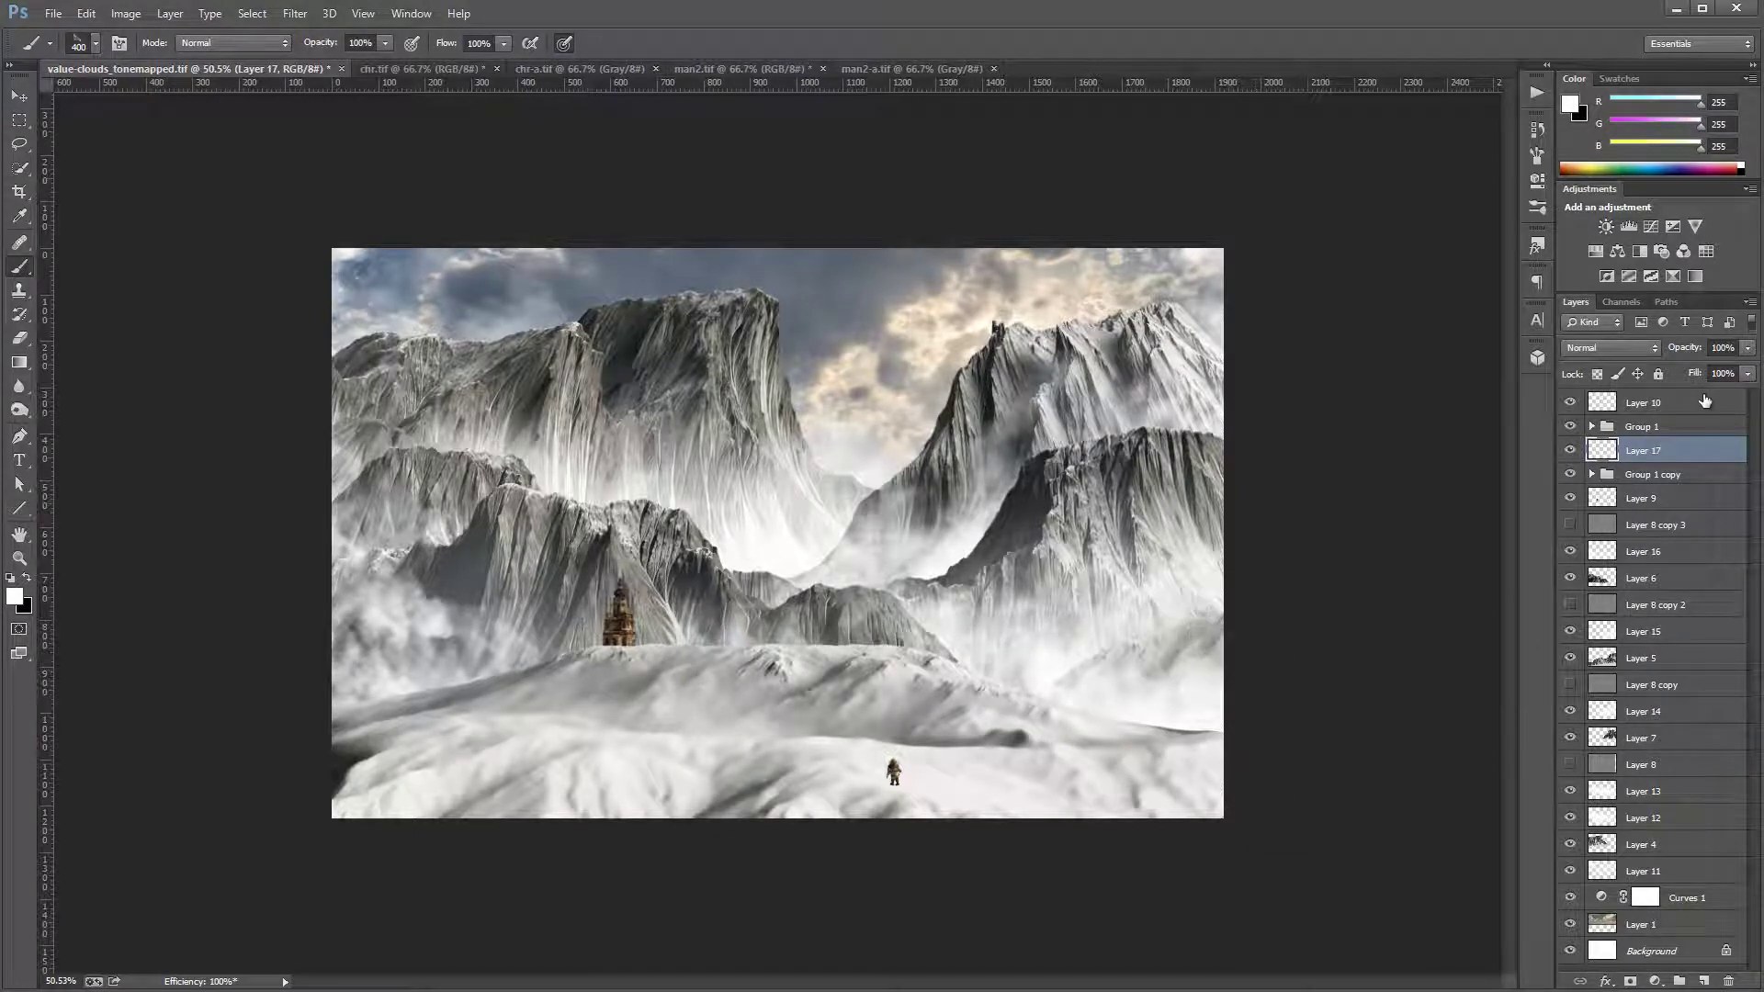
Step: Create a layer above Layer 10 and paint white mist across the snowy foreground with the 400 px and 1964 px textured brushes
click(1703, 427)
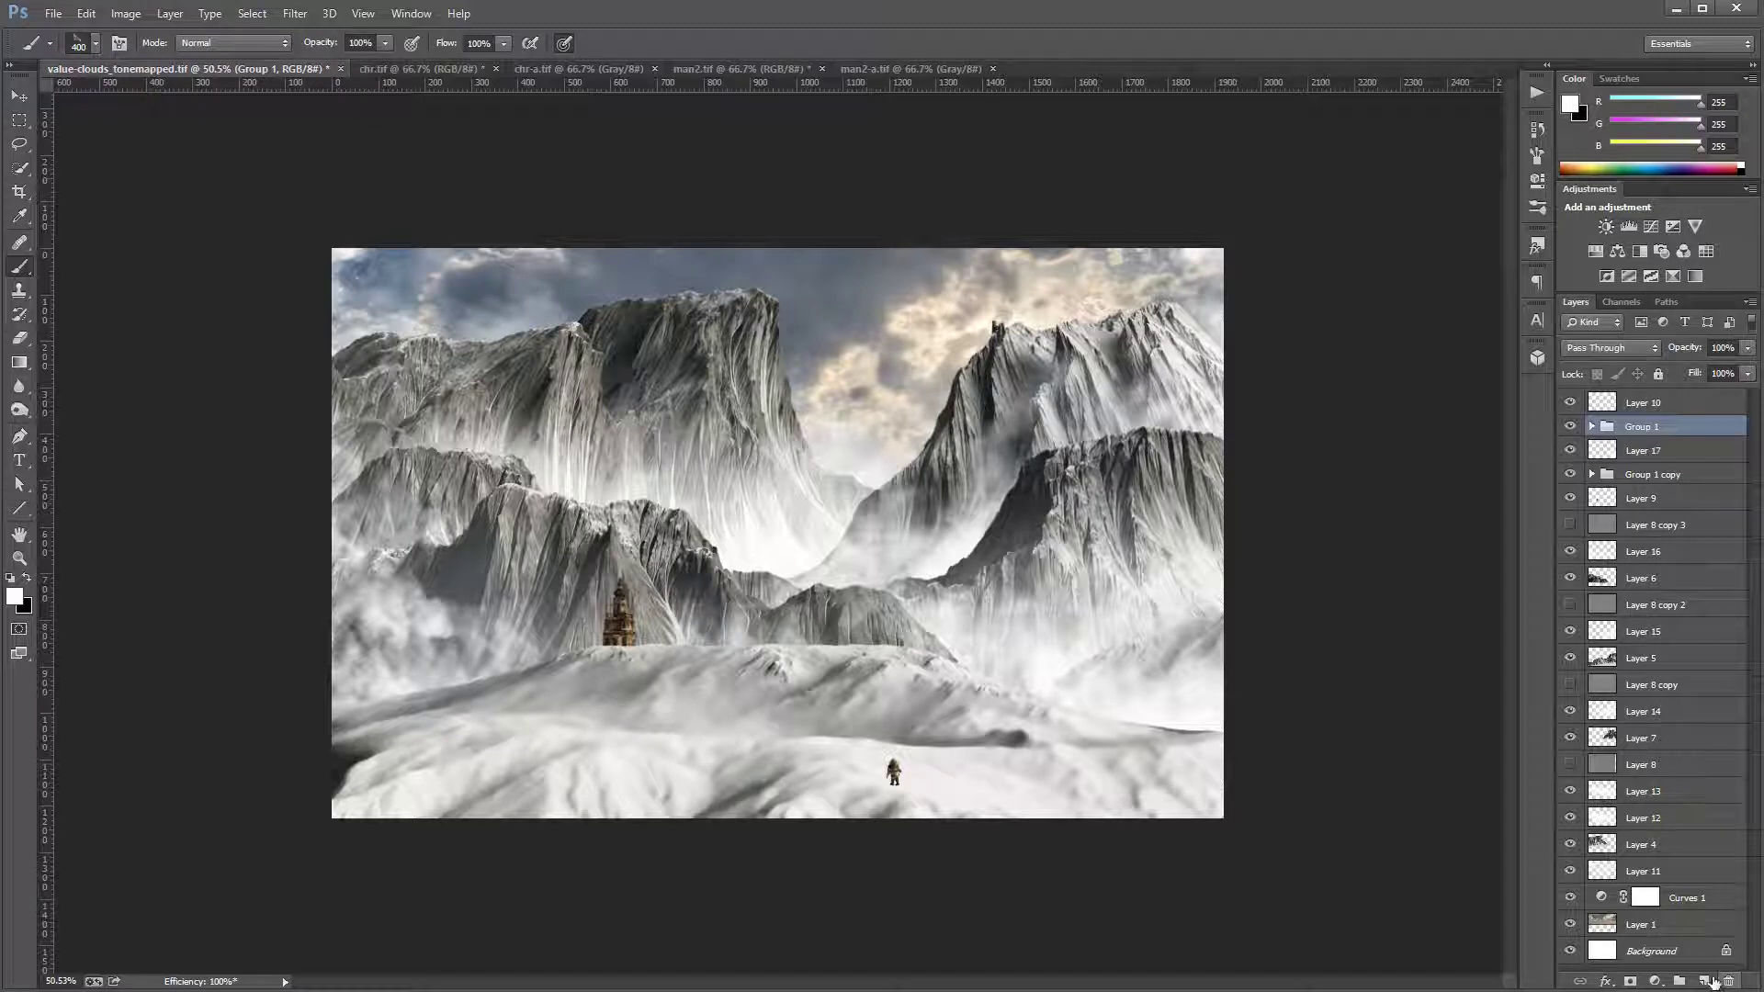
key(alt+bracketright)
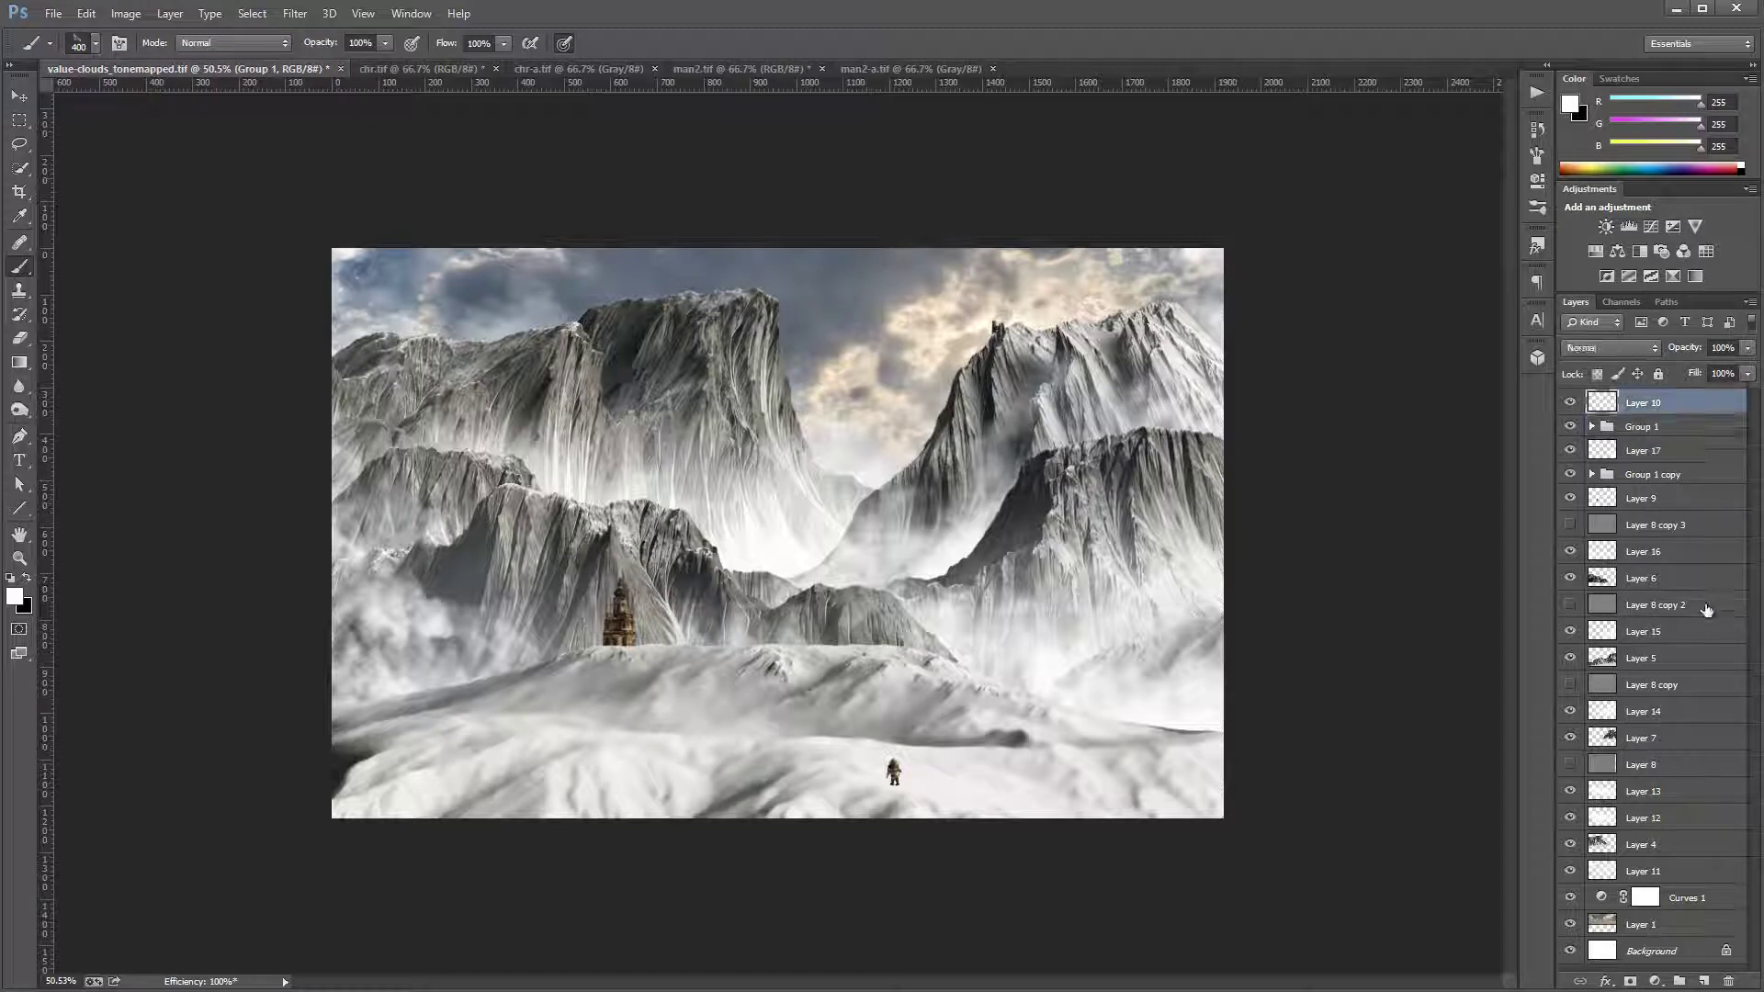
click(1705, 981)
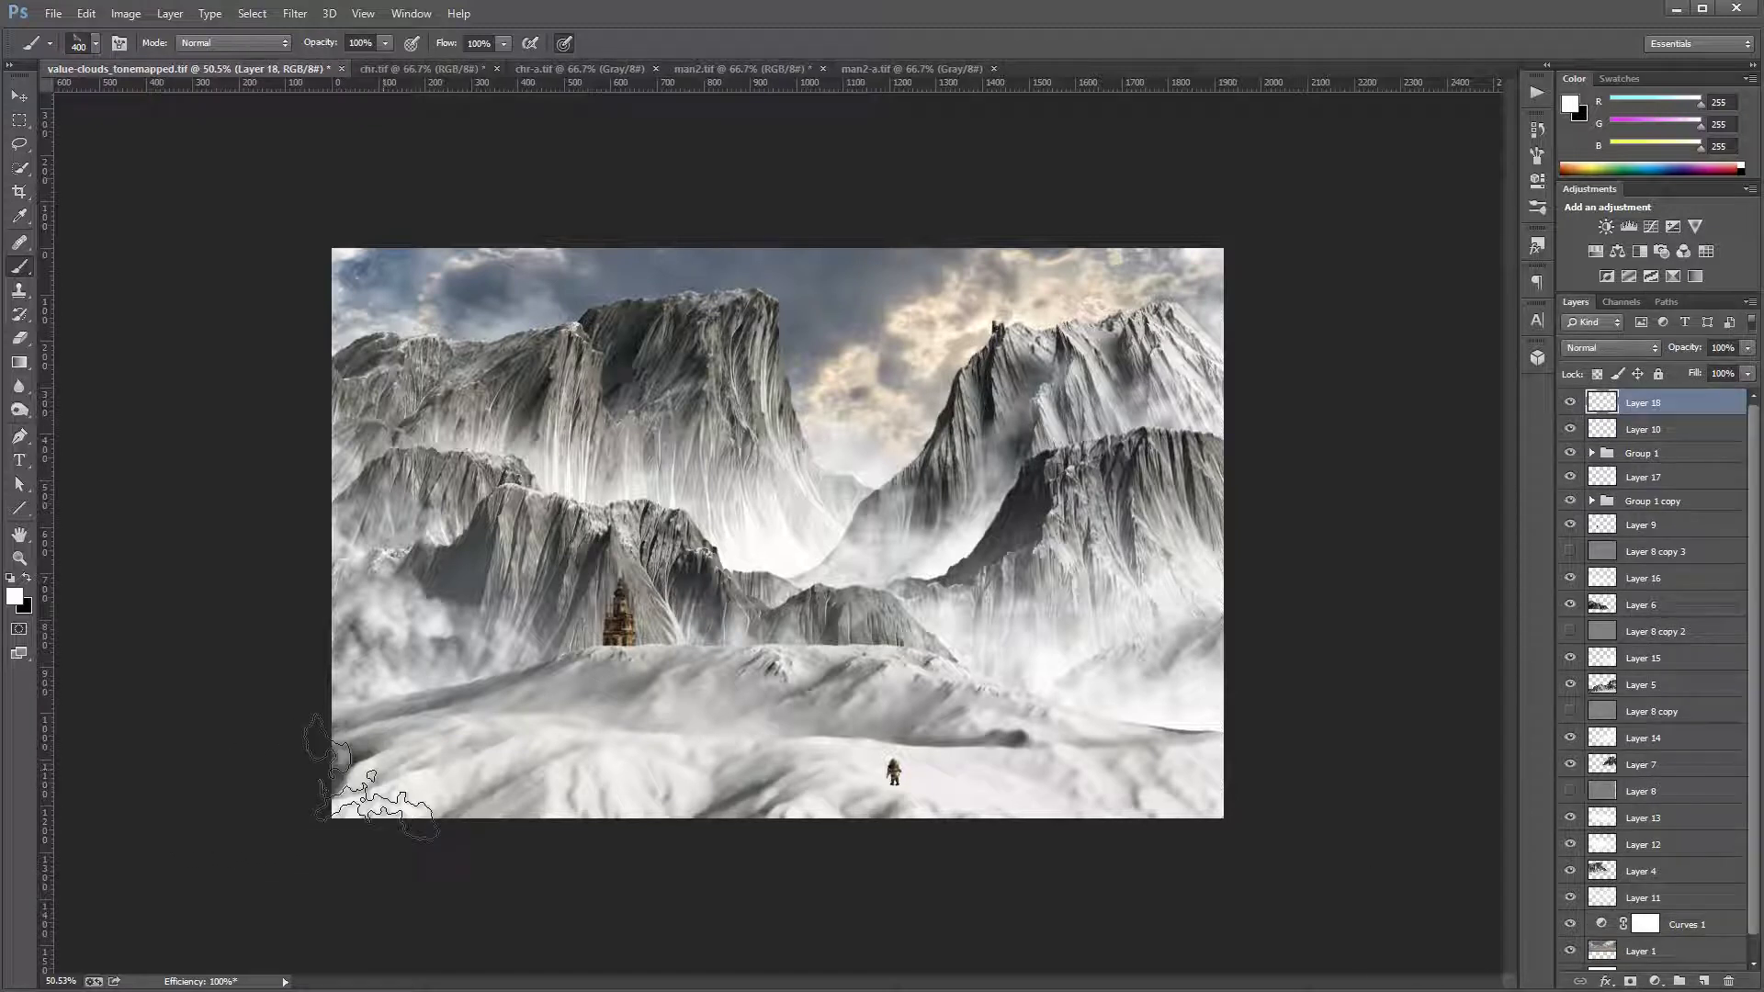
mouse_move(665, 847)
mouse_down()
mouse_move(396, 735)
mouse_move(386, 795)
mouse_move(551, 808)
mouse_up()
right_click(523, 643)
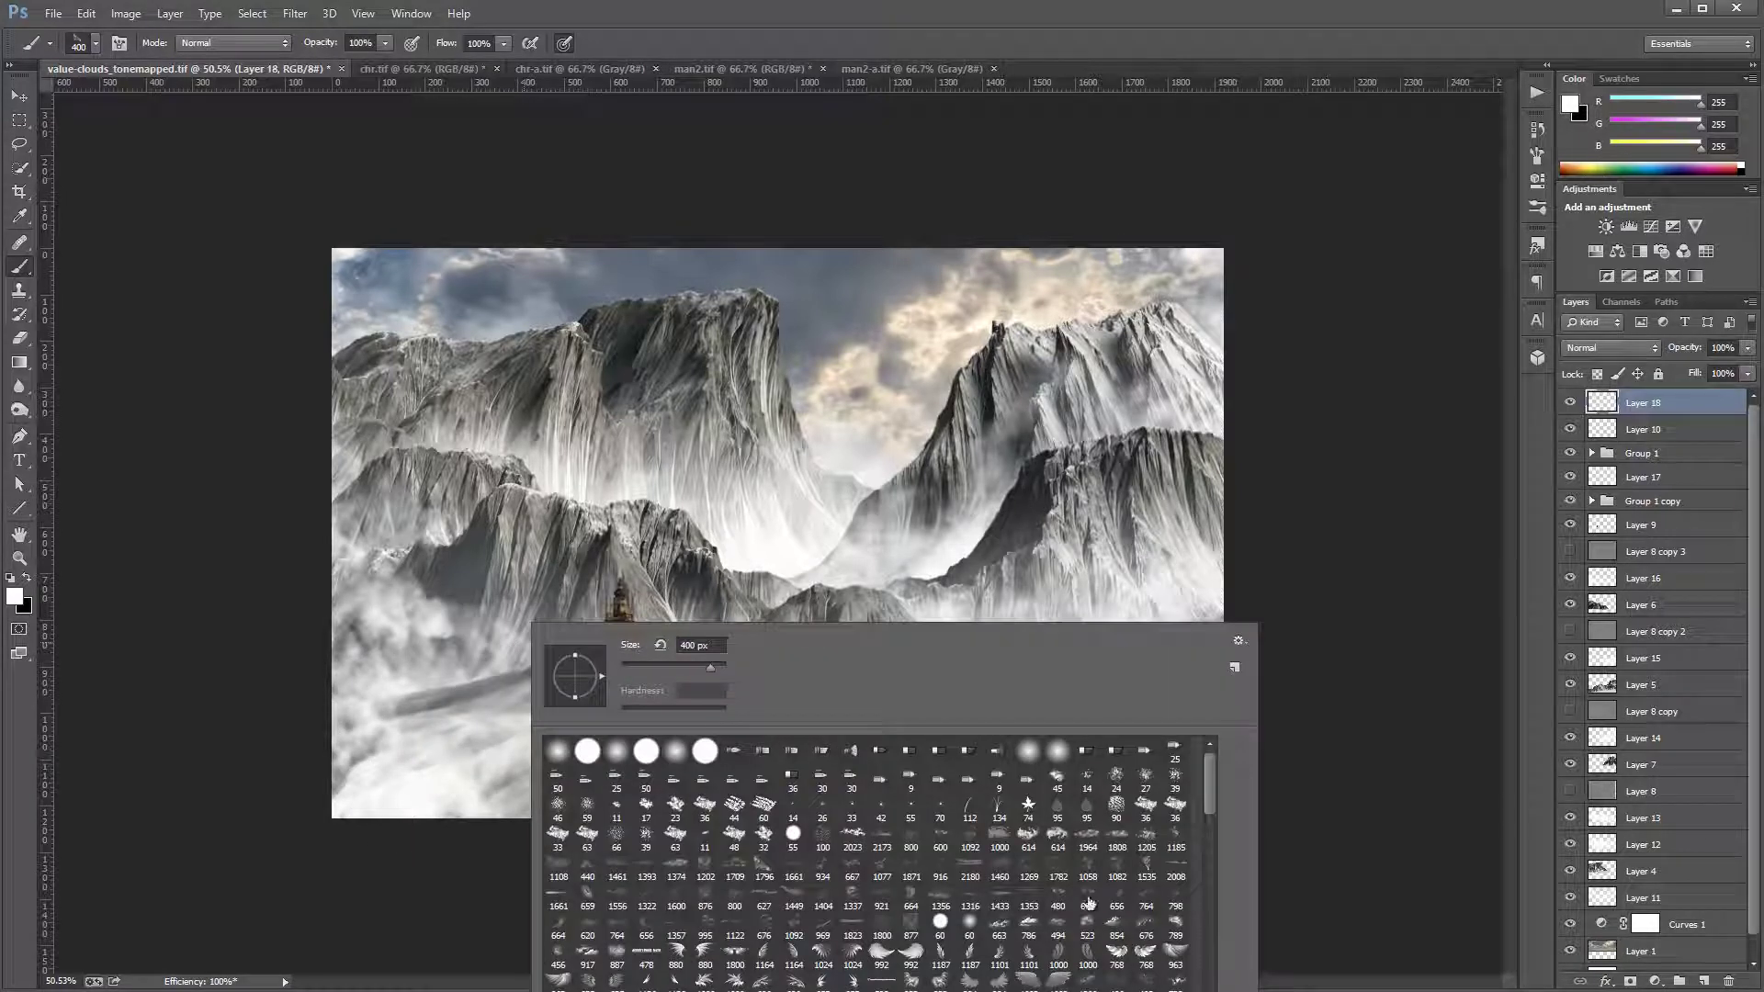
key(Return)
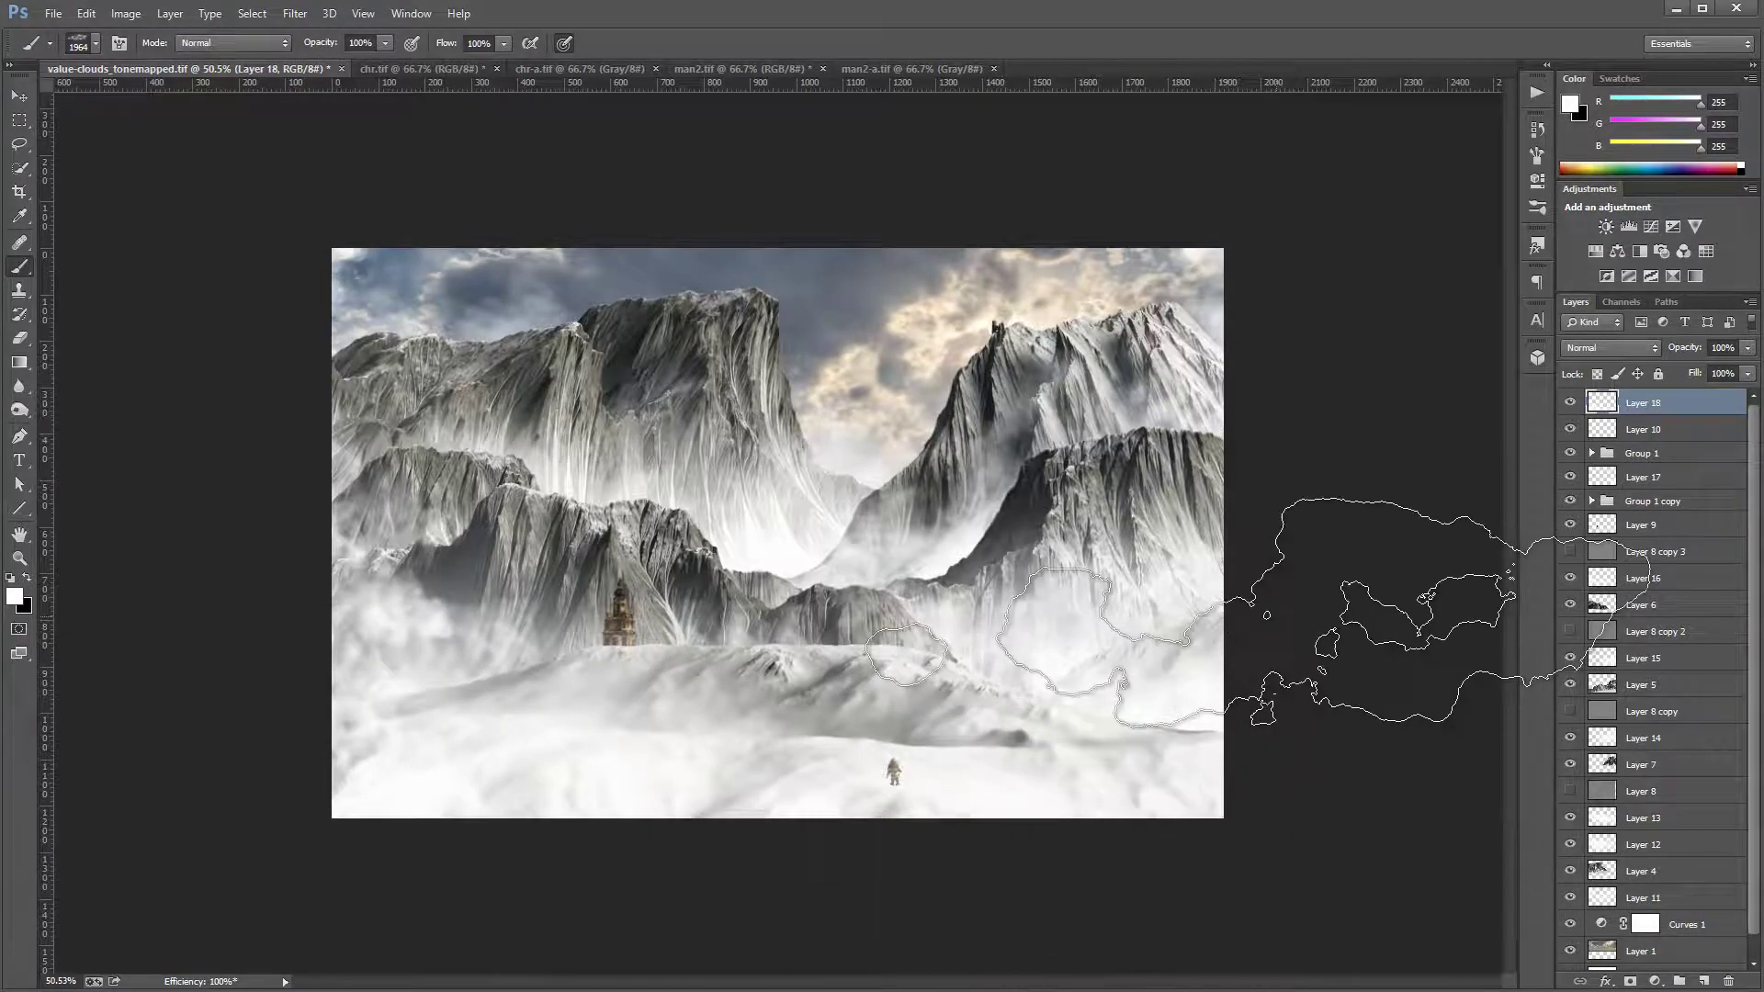
drag(27, 643, 457, 893)
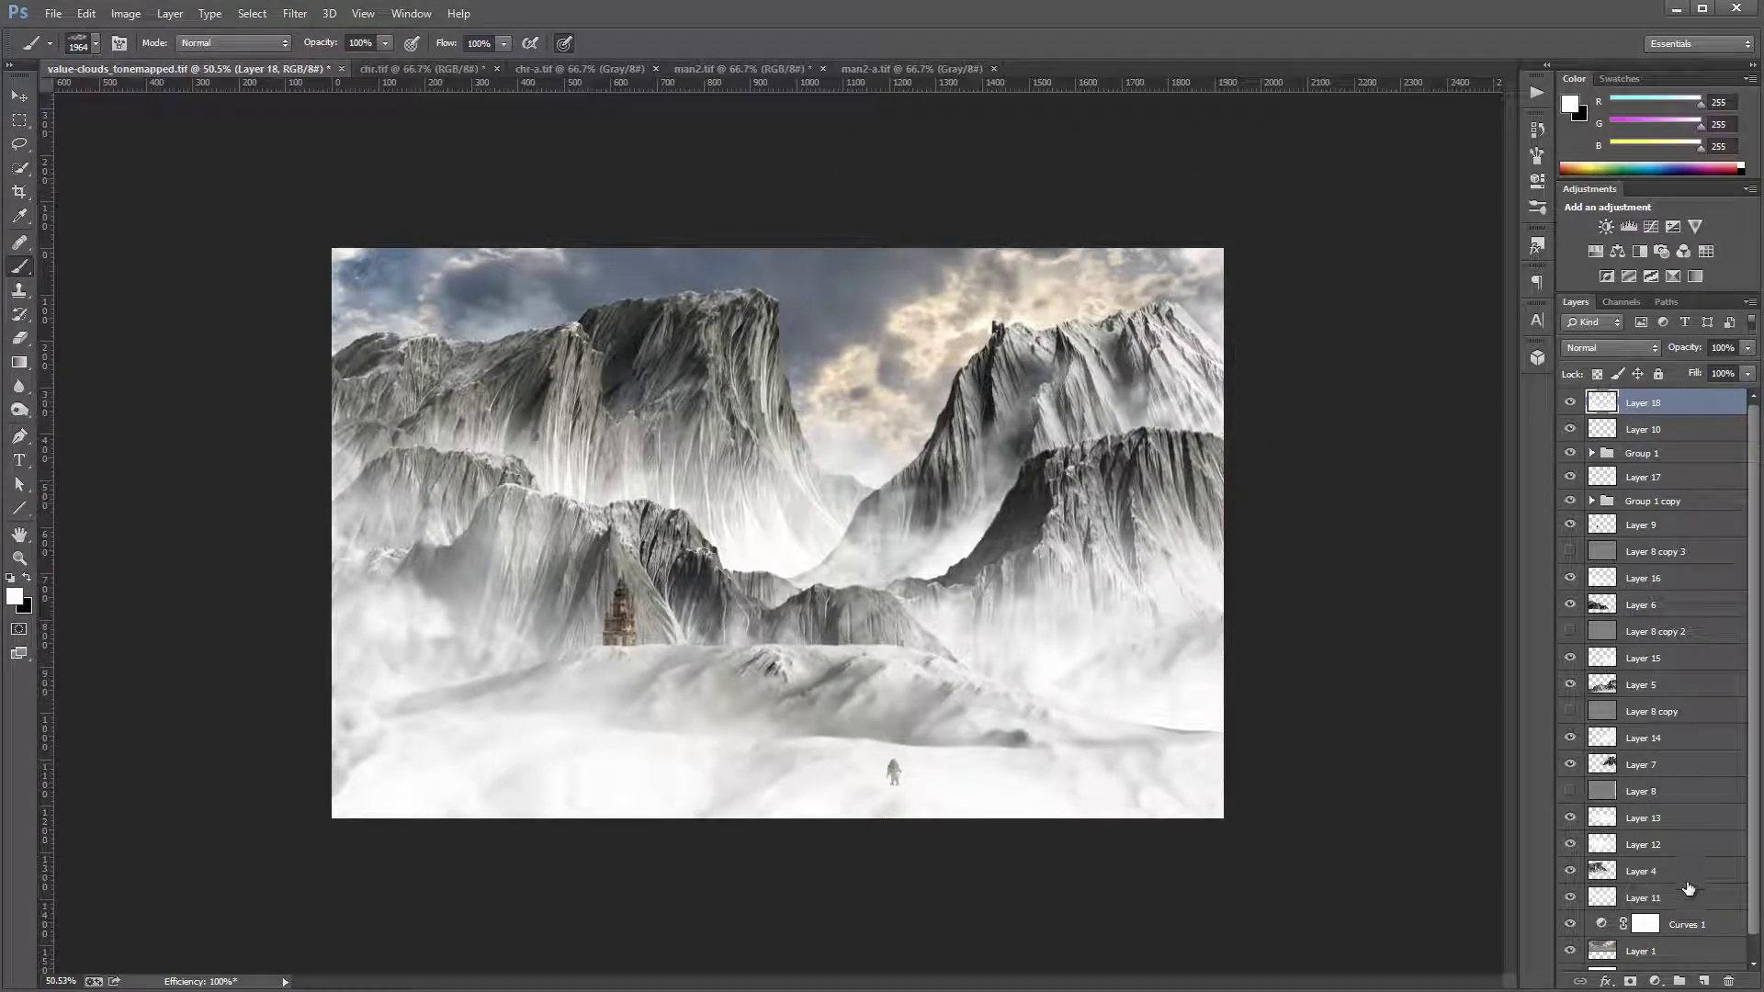
Step: Paint faint white haze over the sky on Layer 11 with the 1964 px textured brush
scroll(1706, 959, down, 1)
click(1682, 934)
click(1626, 879)
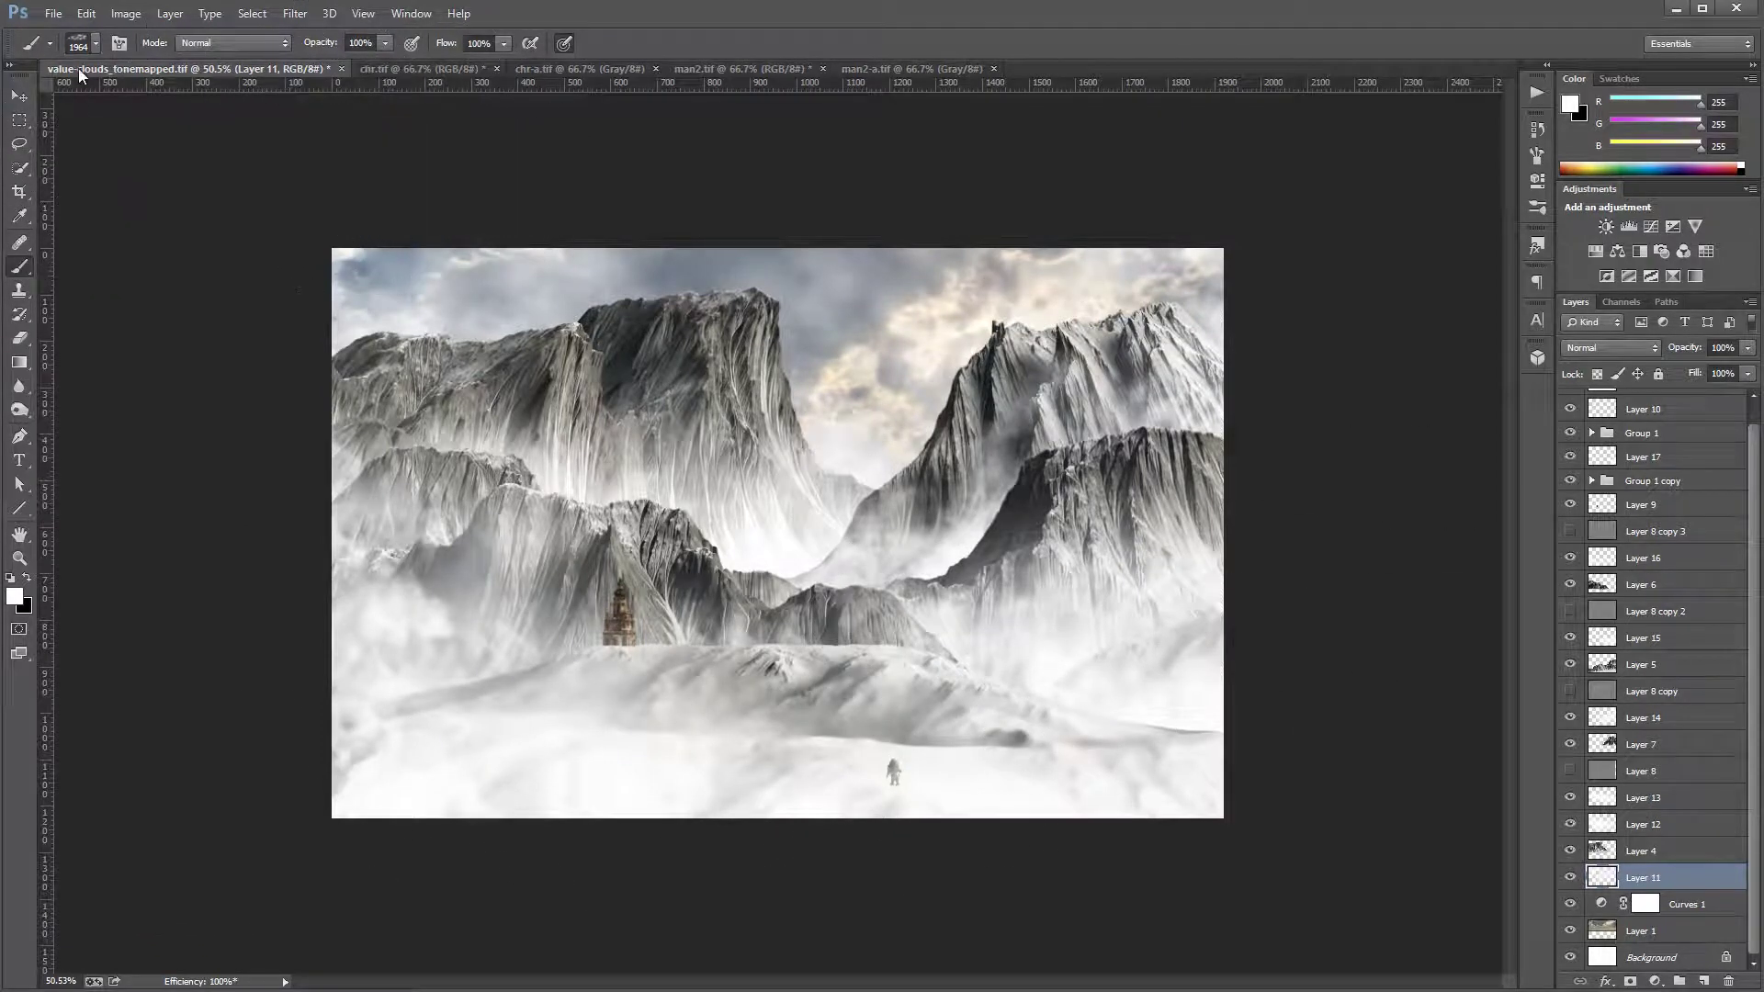
Step: Rename the church tower's layer, Layer 9, as Temple
click(20, 96)
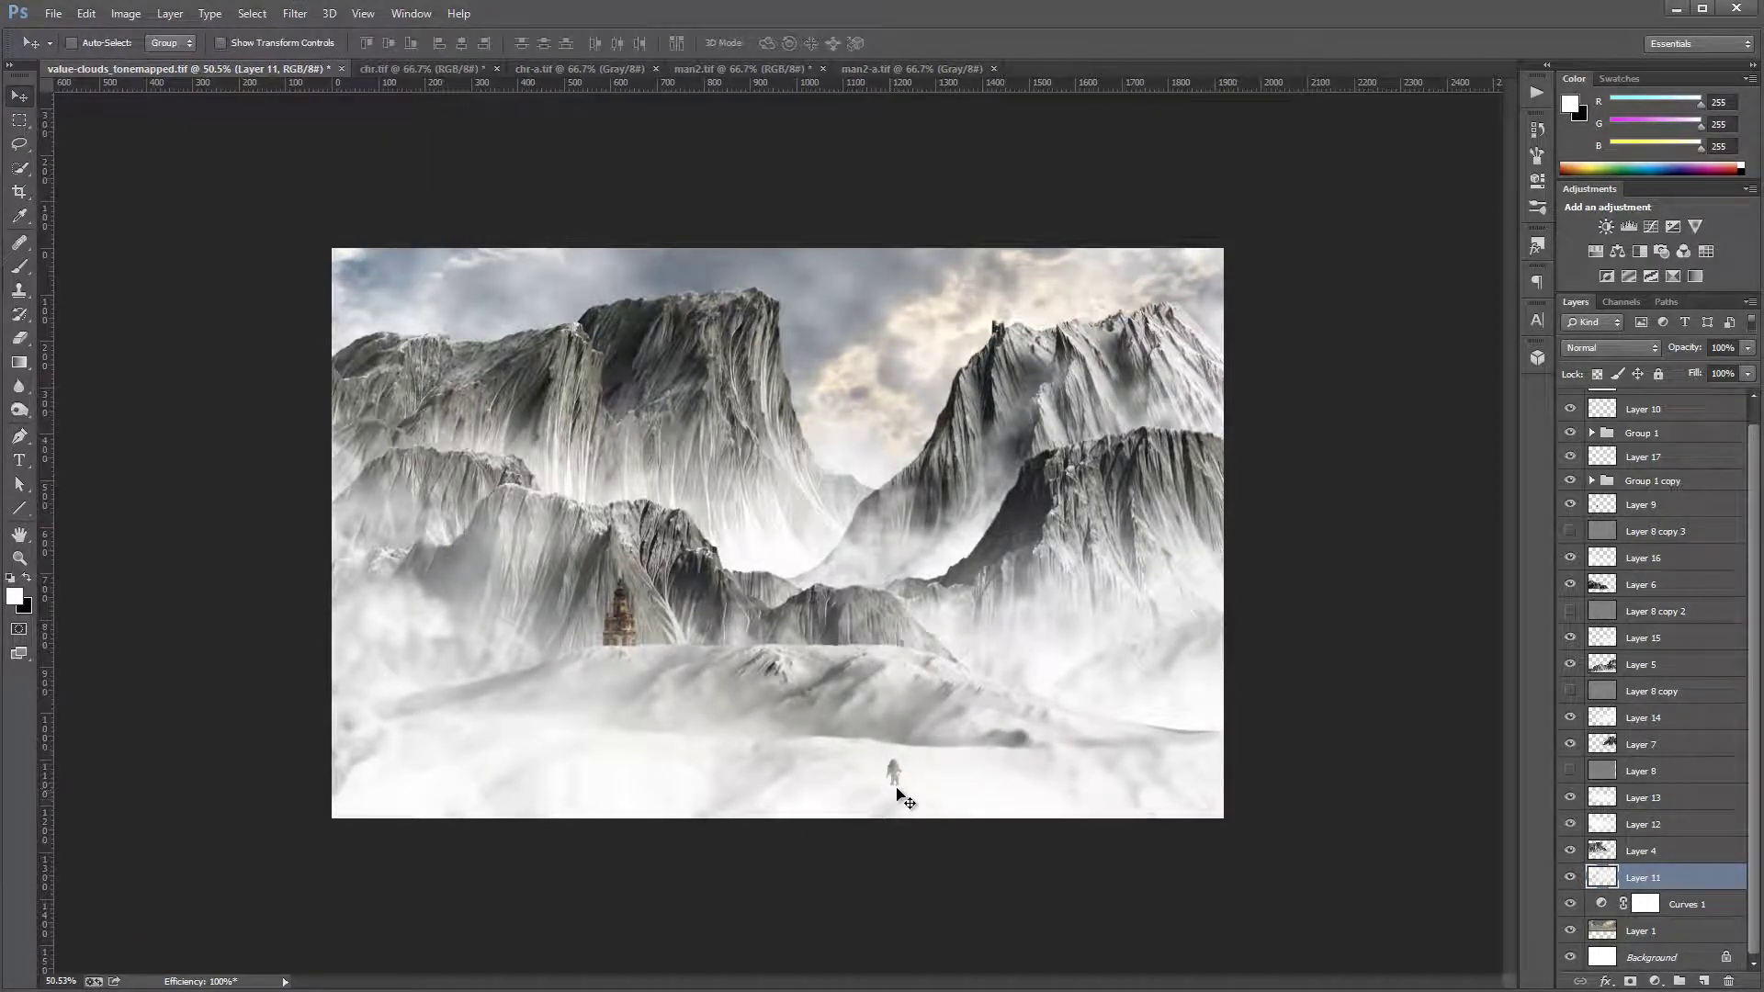
scroll(899, 790, up, 4)
scroll(893, 779, down, 2)
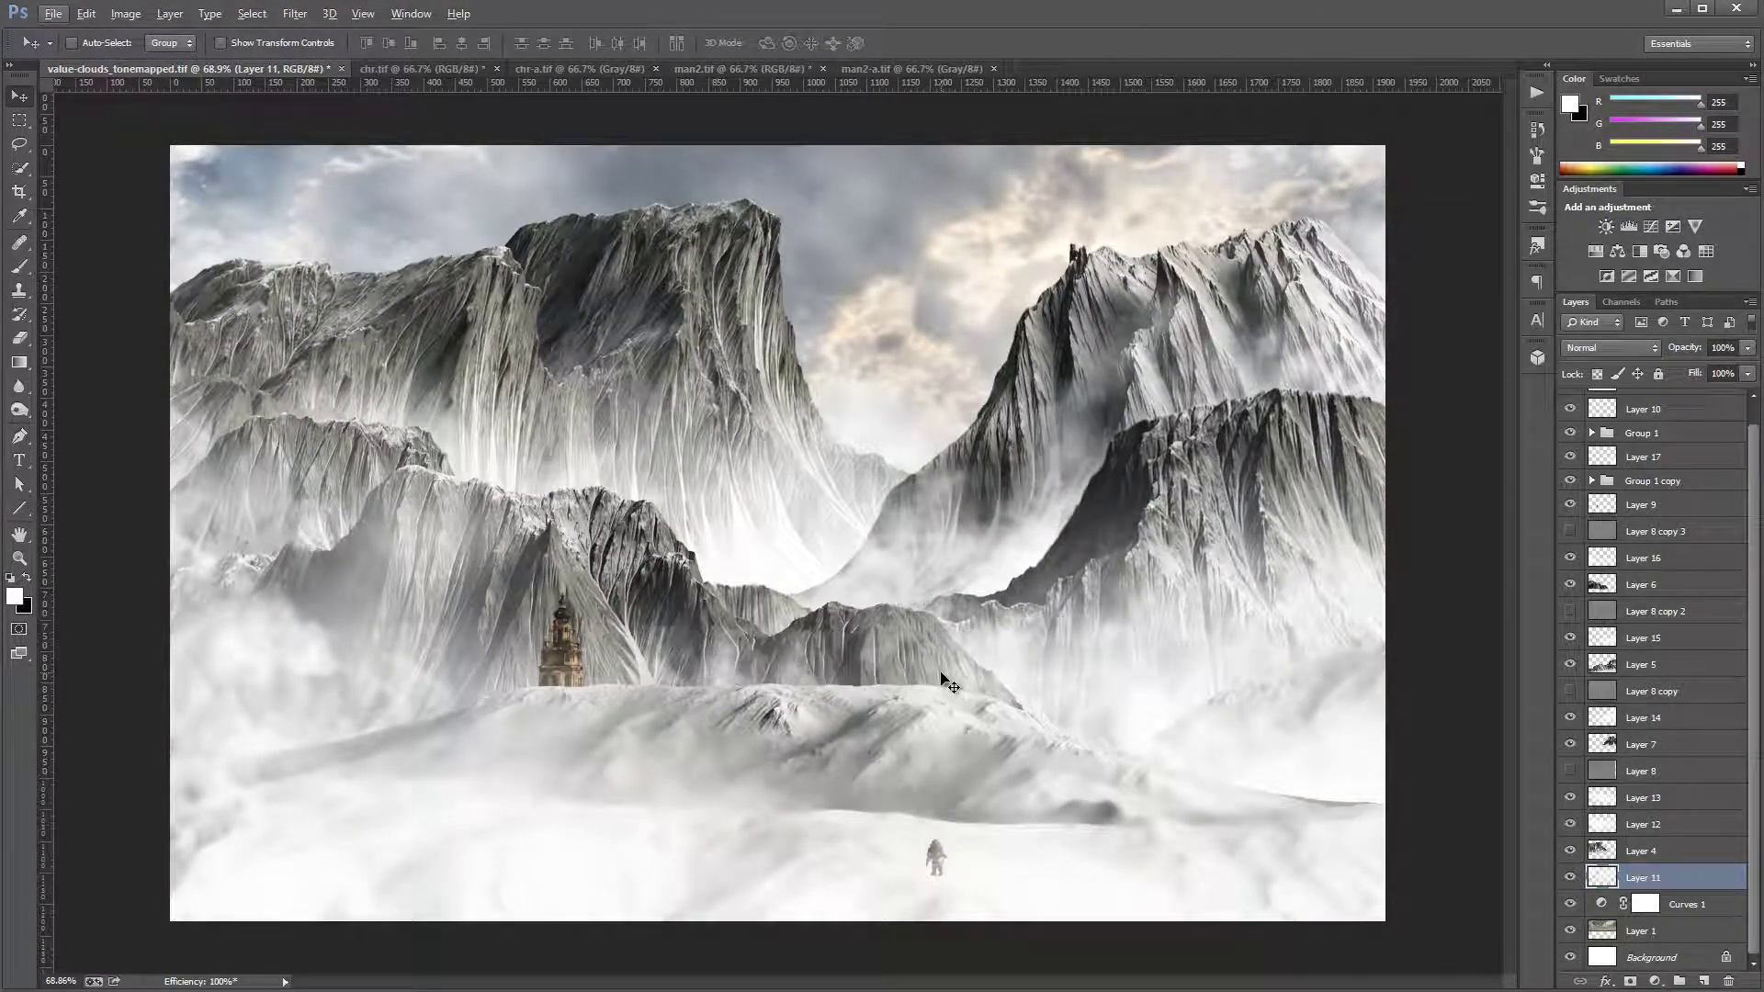
scroll(942, 678, down, 2)
scroll(942, 678, up, 2)
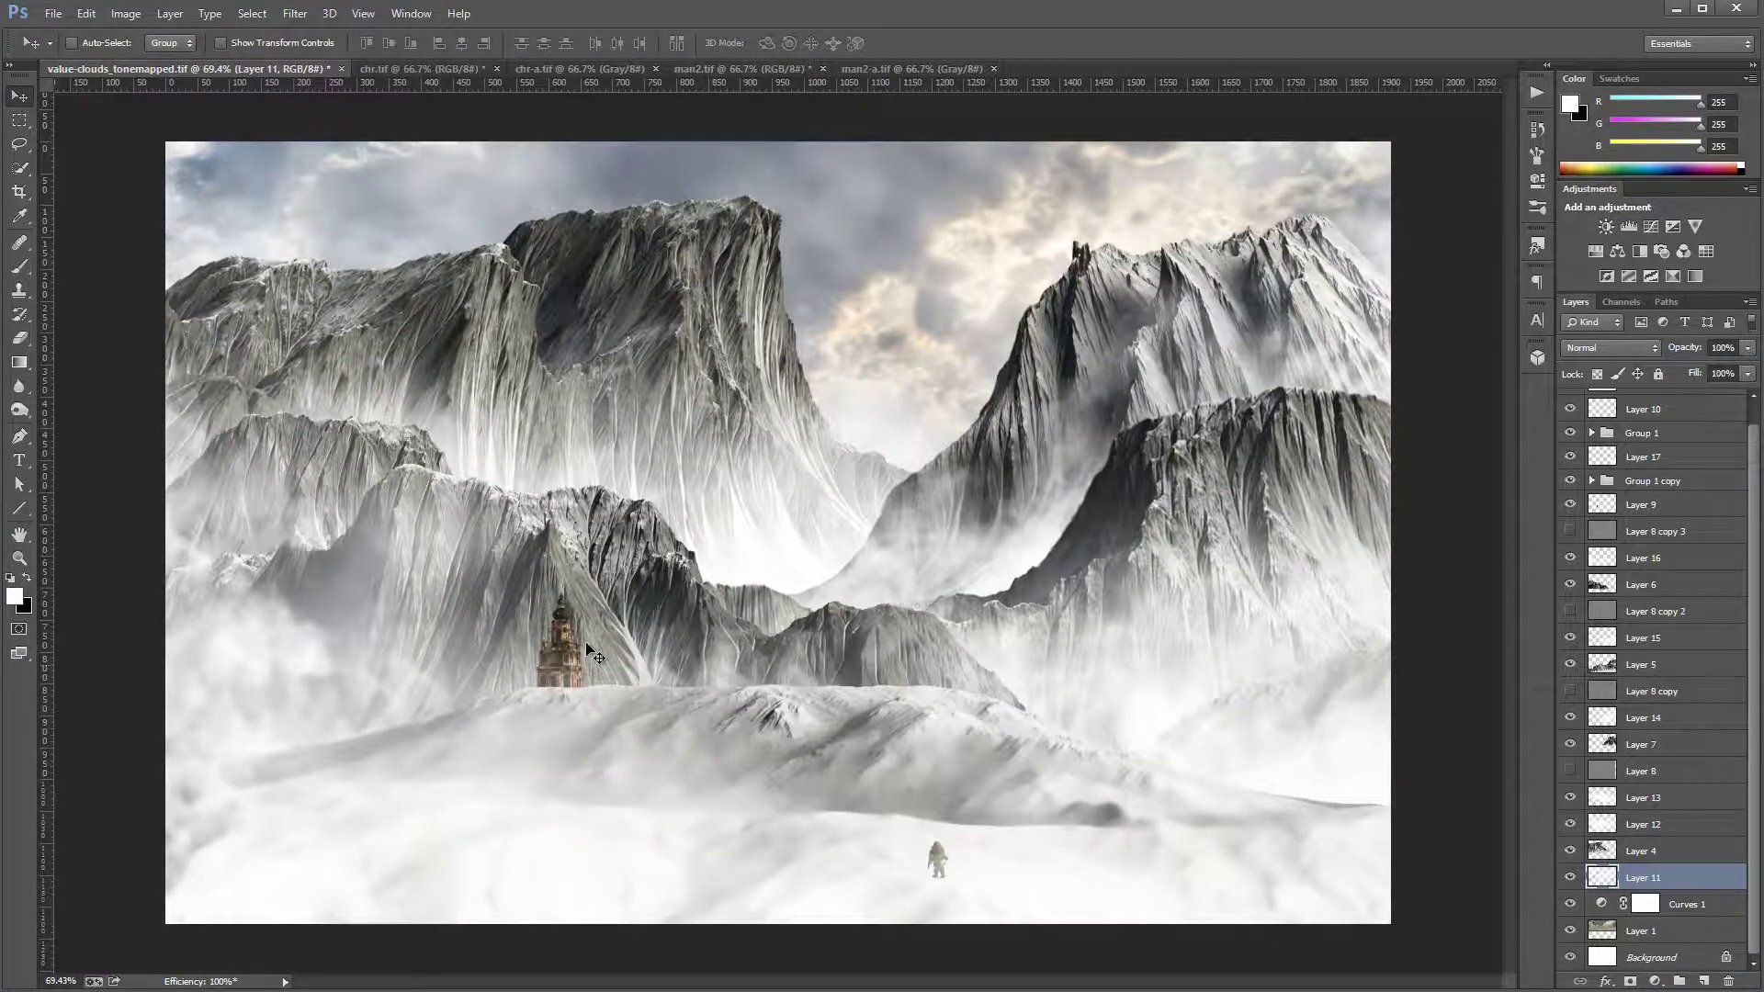
scroll(586, 654, up, 3)
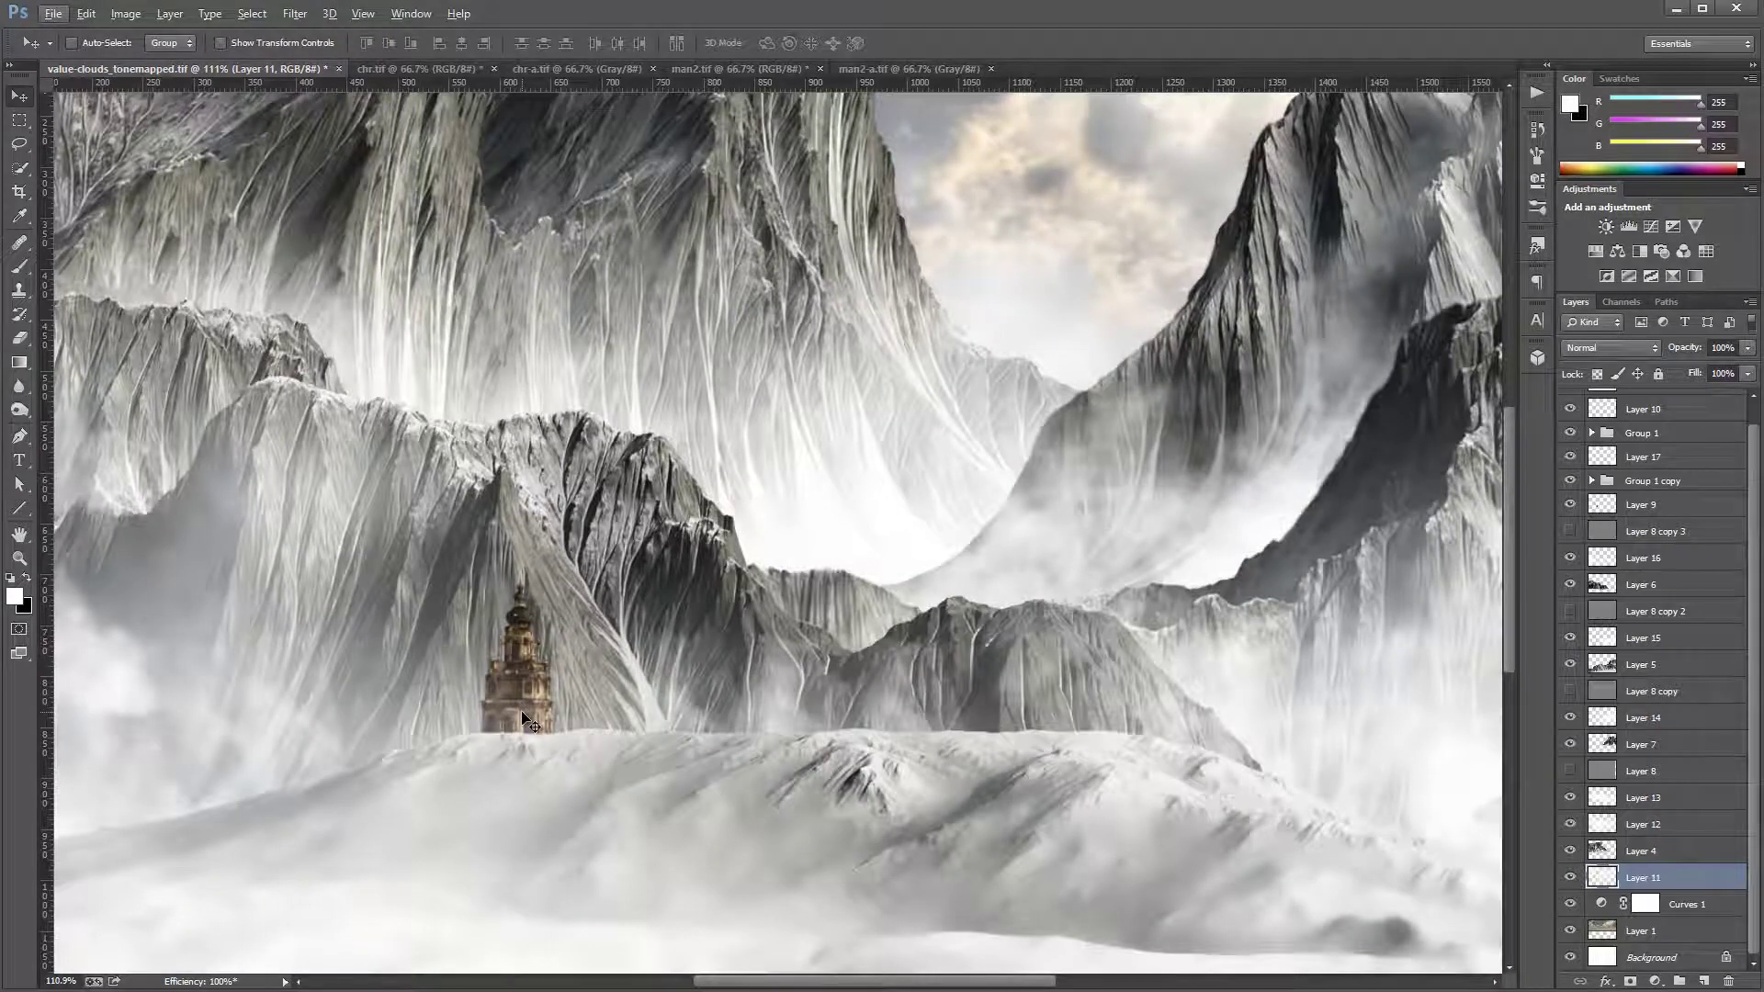
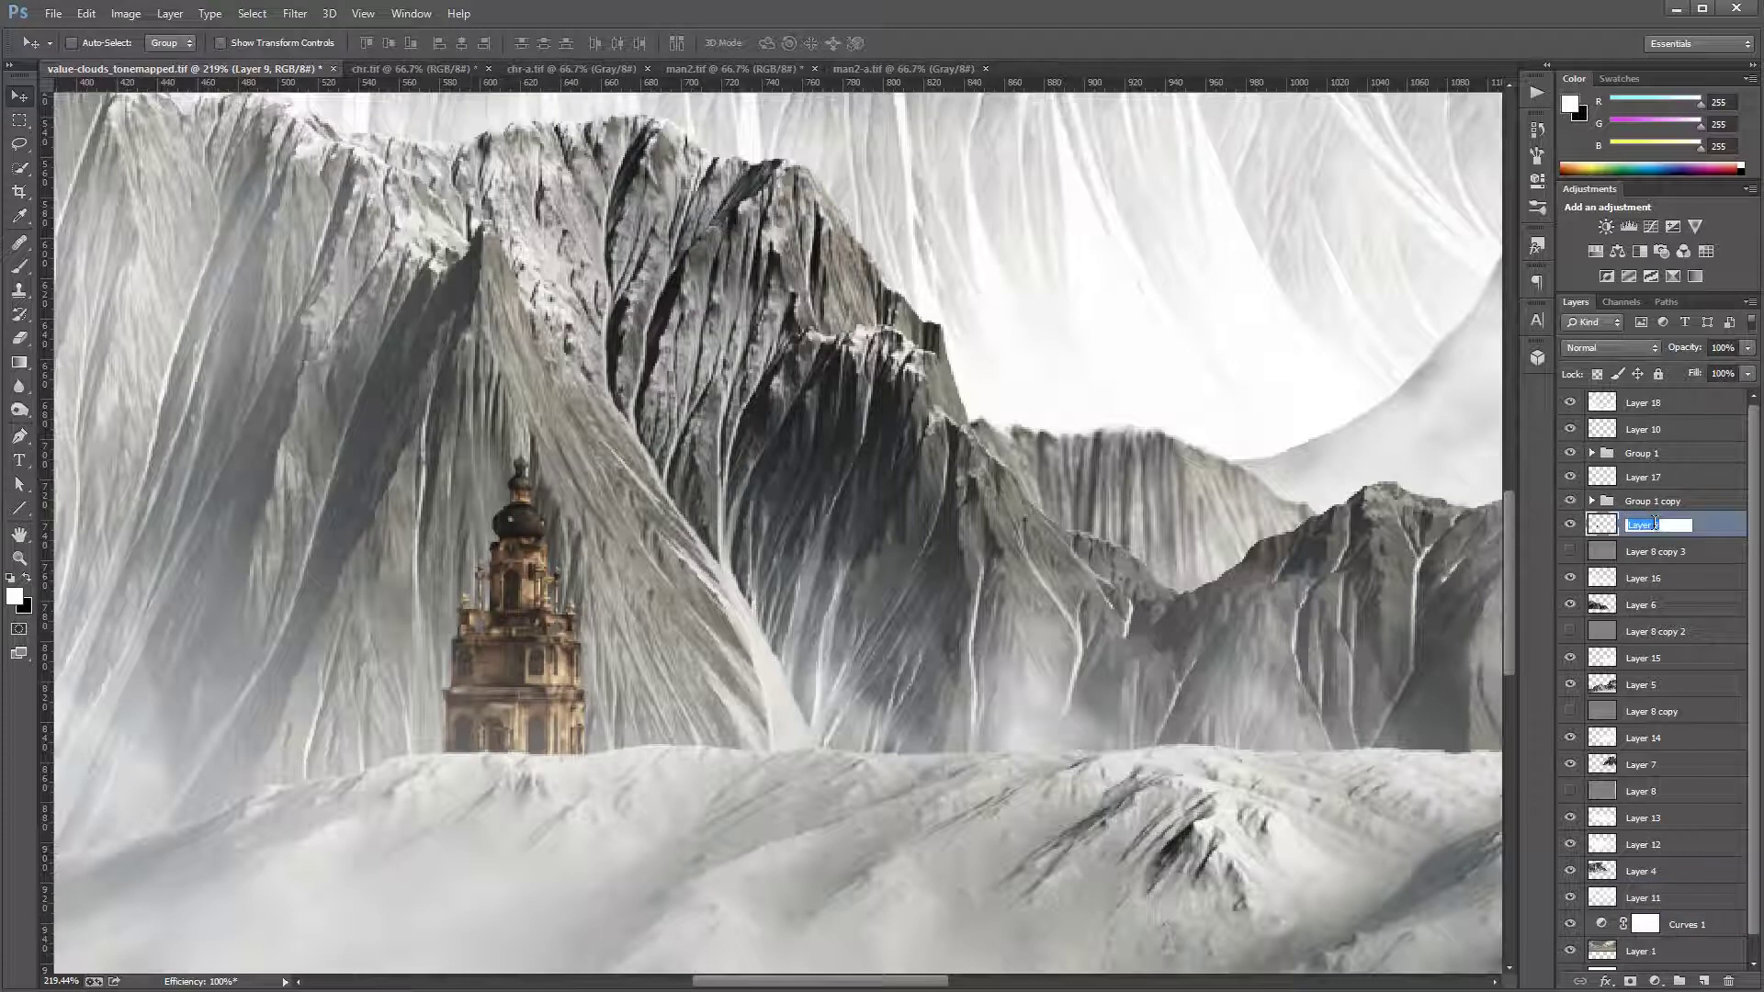
text(Temple)
Step: Rename Layer 18 as Front Clouds and the walking figure's layer, Layer 10, as Man
drag(1660, 437, 1651, 403)
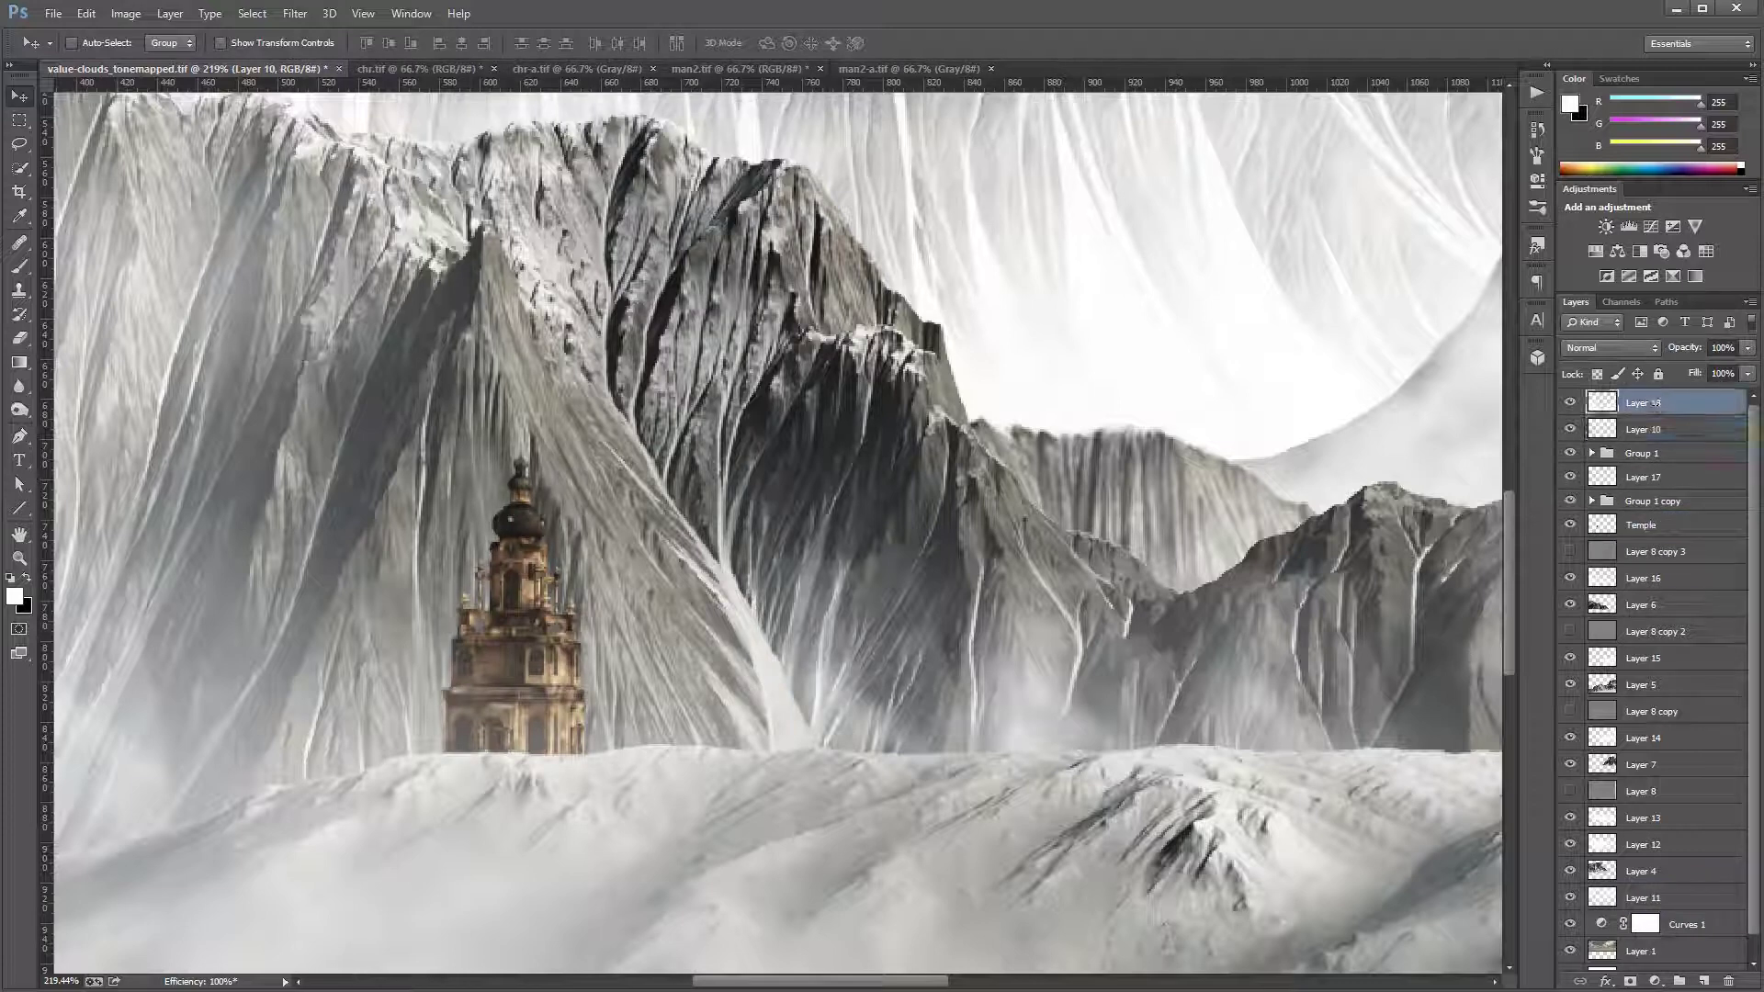
double_click(1651, 402)
click(1663, 431)
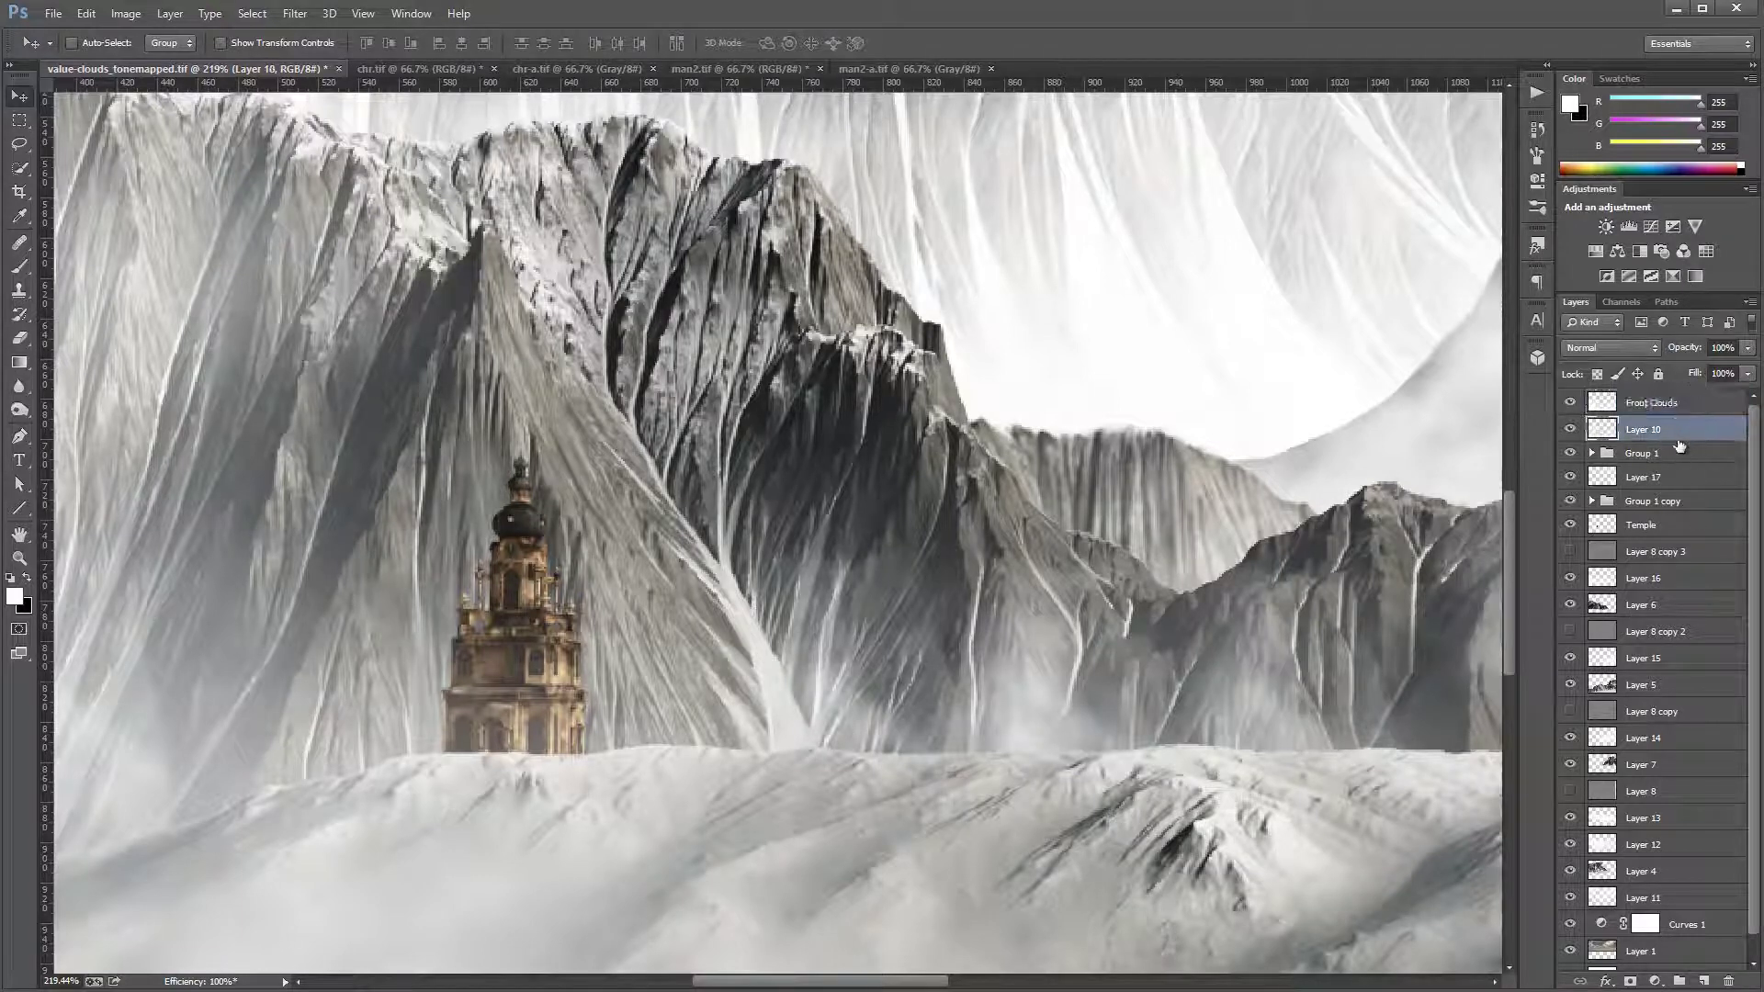
double_click(1644, 429)
text(Man)
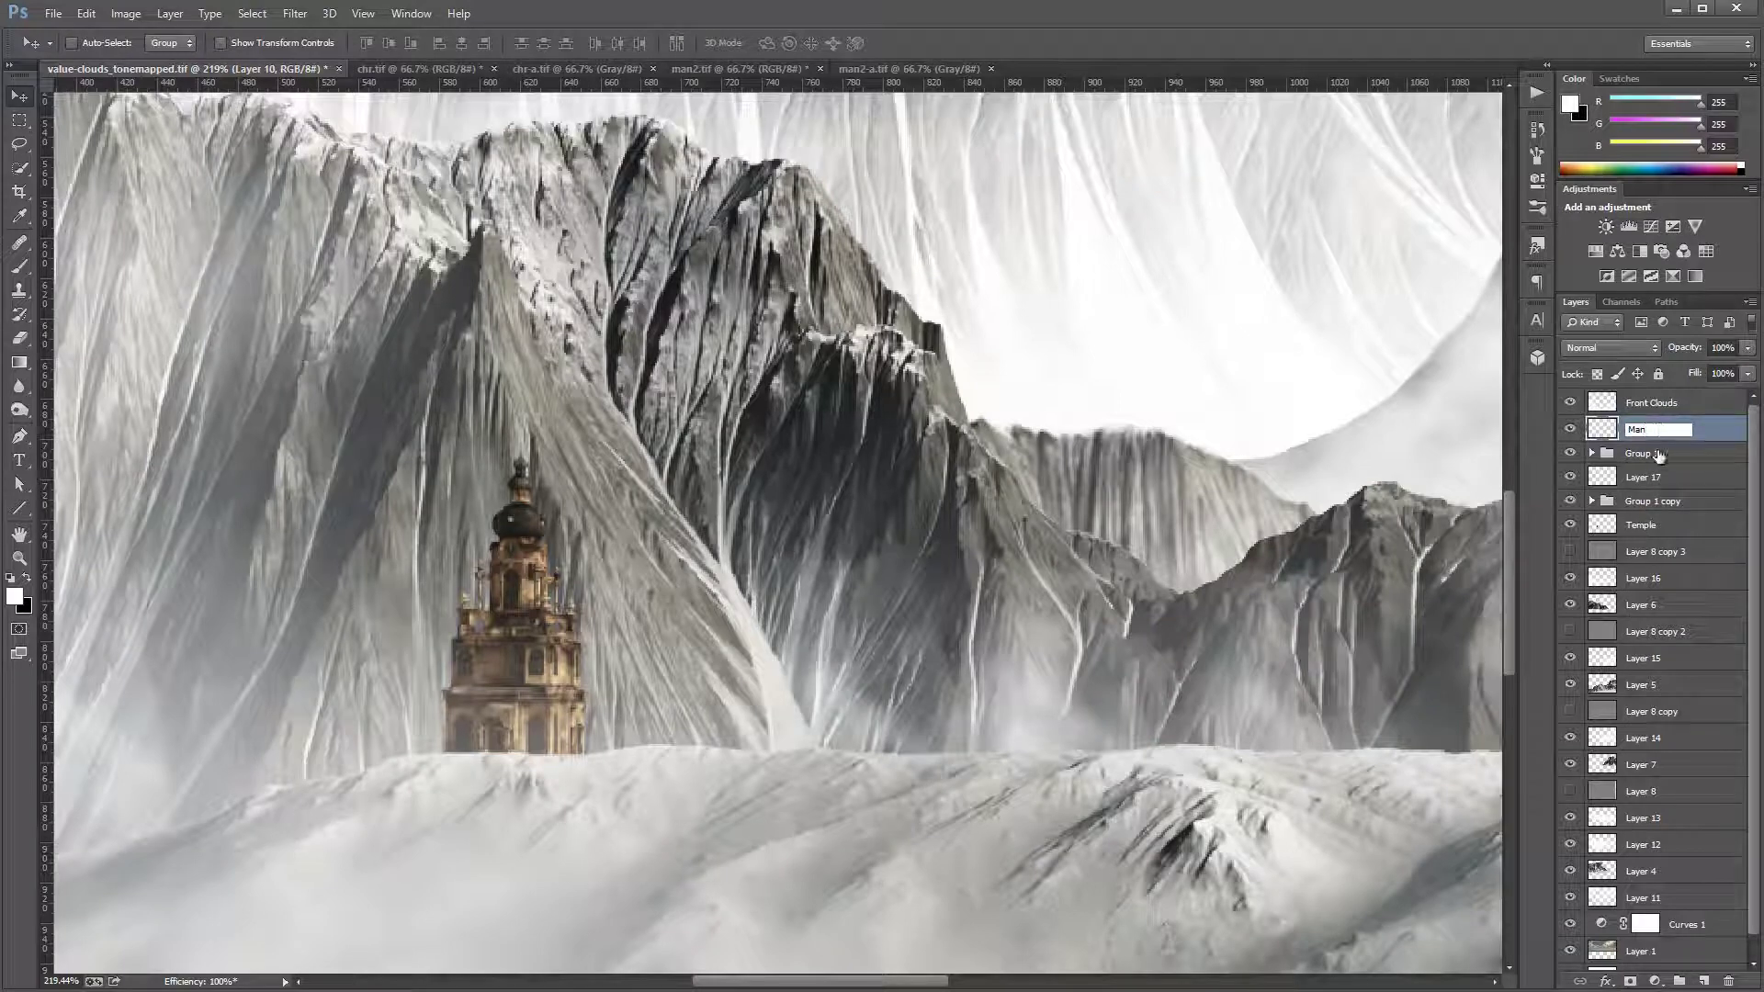
Step: Rename Group 1 as Front mountains and Layer 17 as Clouds2
click(1658, 454)
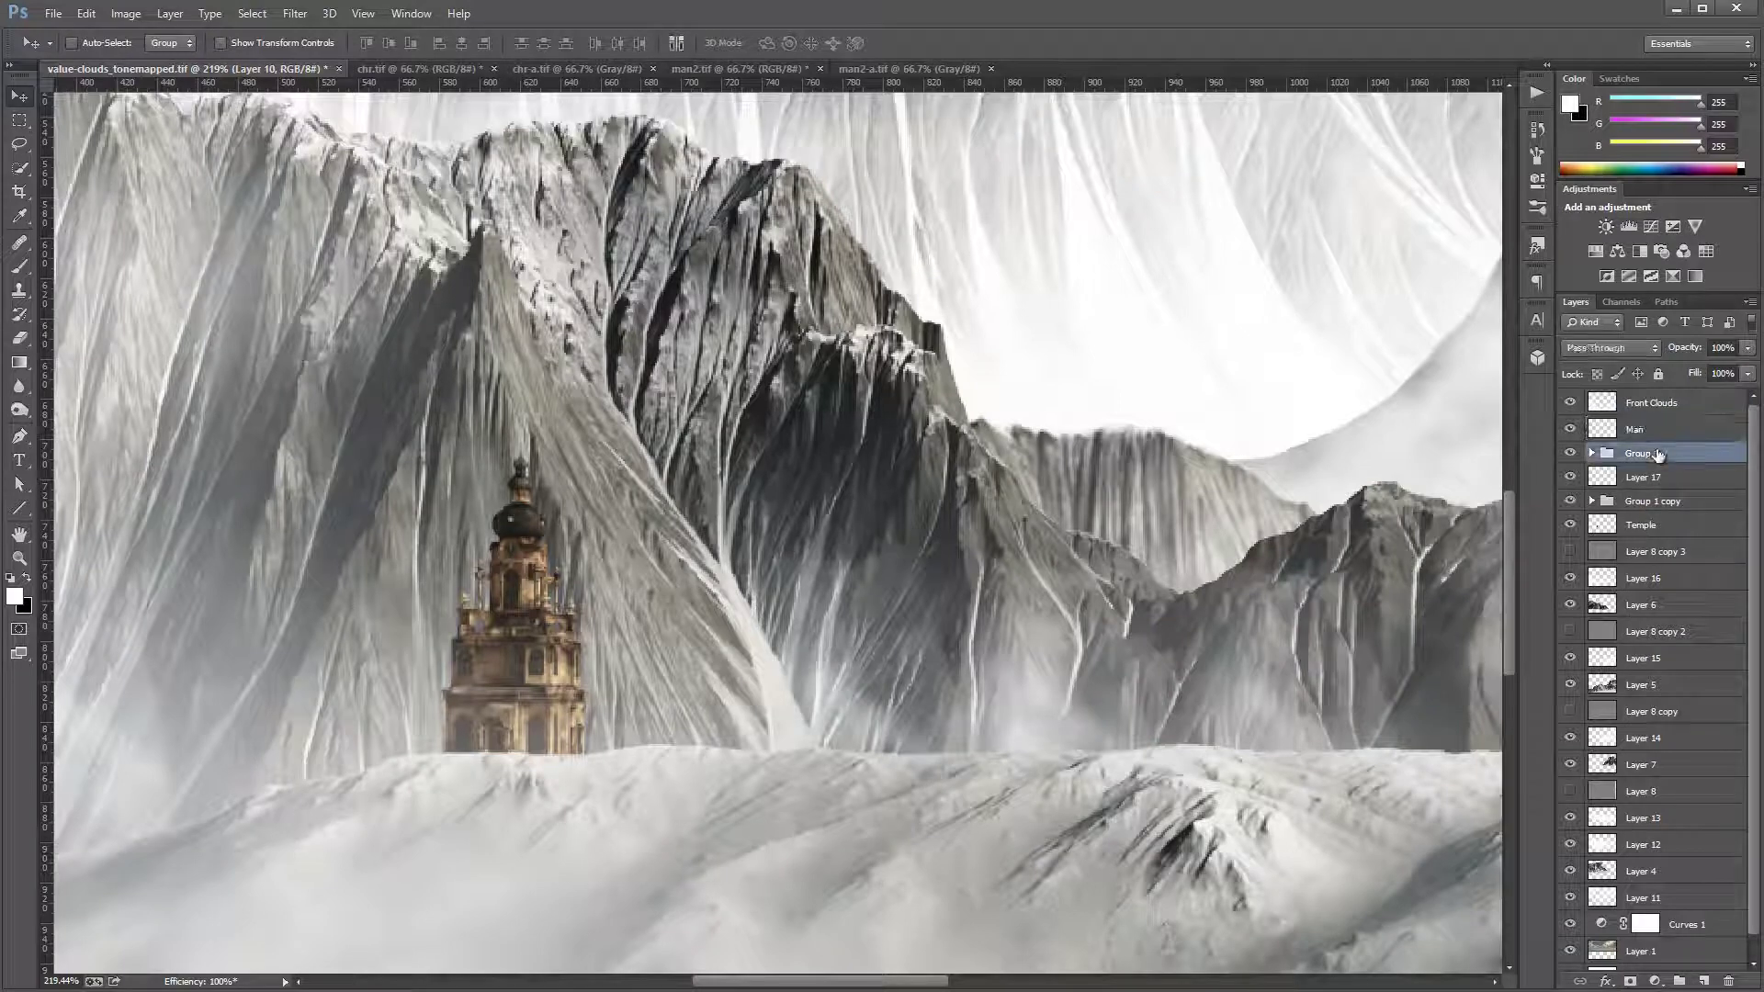
double_click(1644, 454)
text(Front moun)
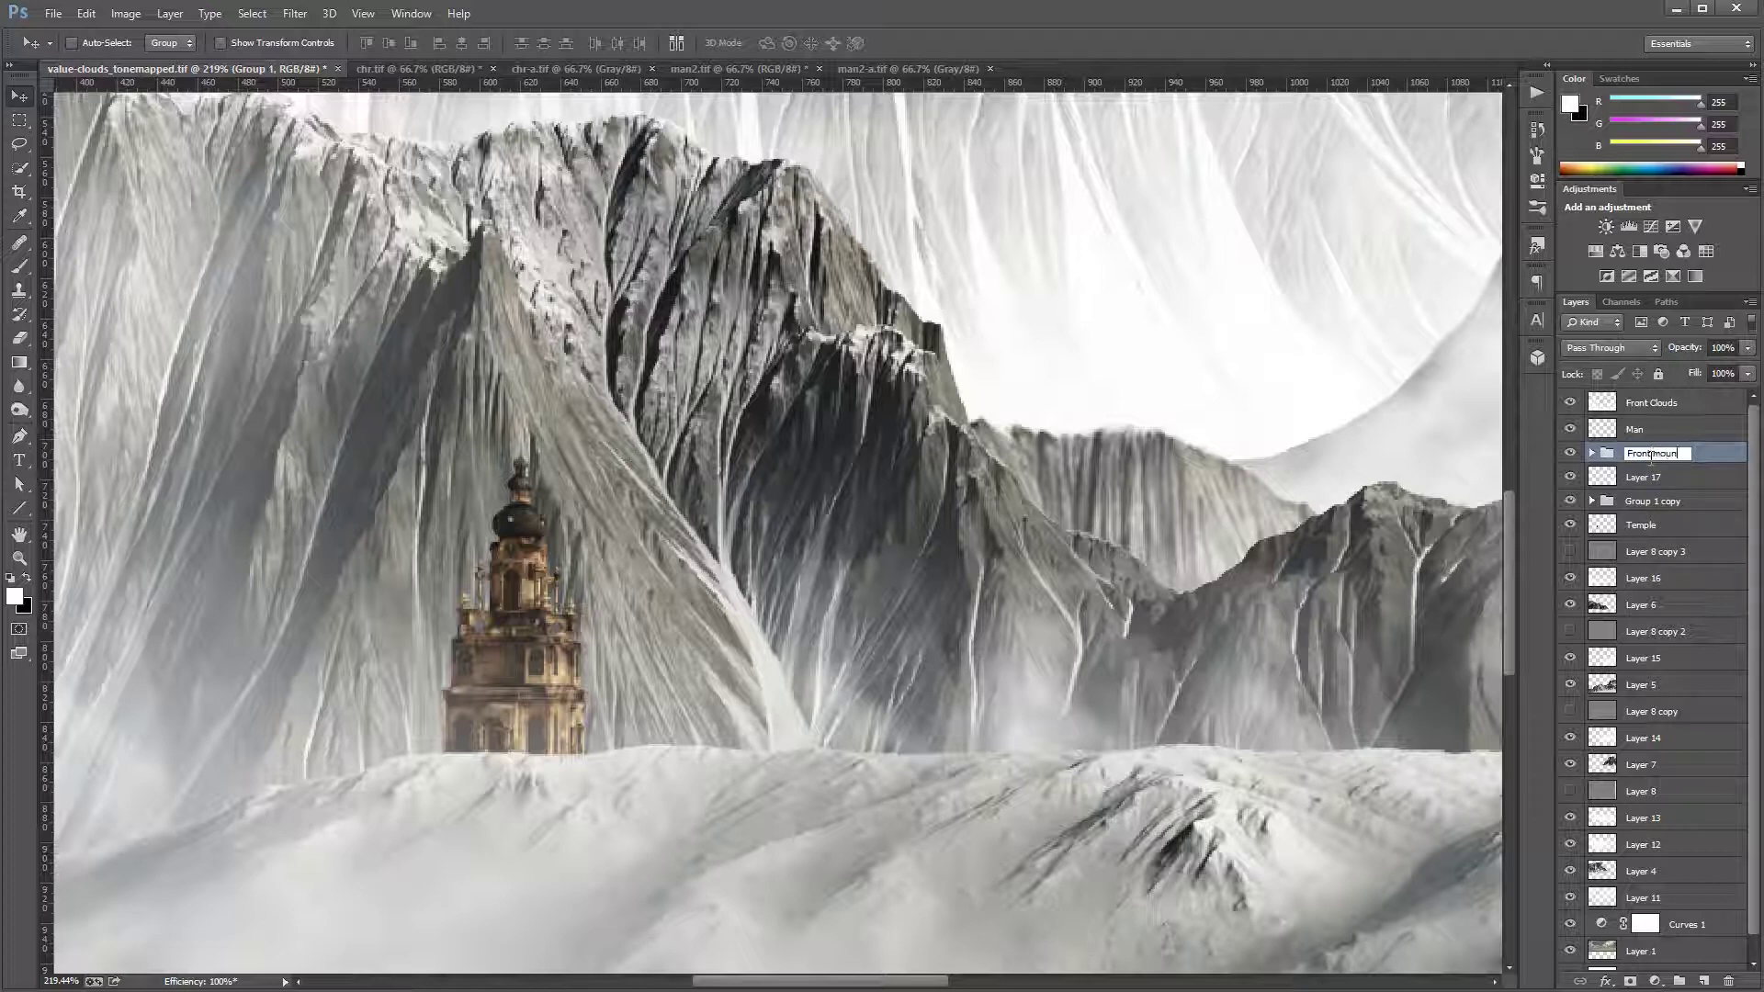
text(tains)
key(Return)
click(1687, 479)
double_click(1643, 478)
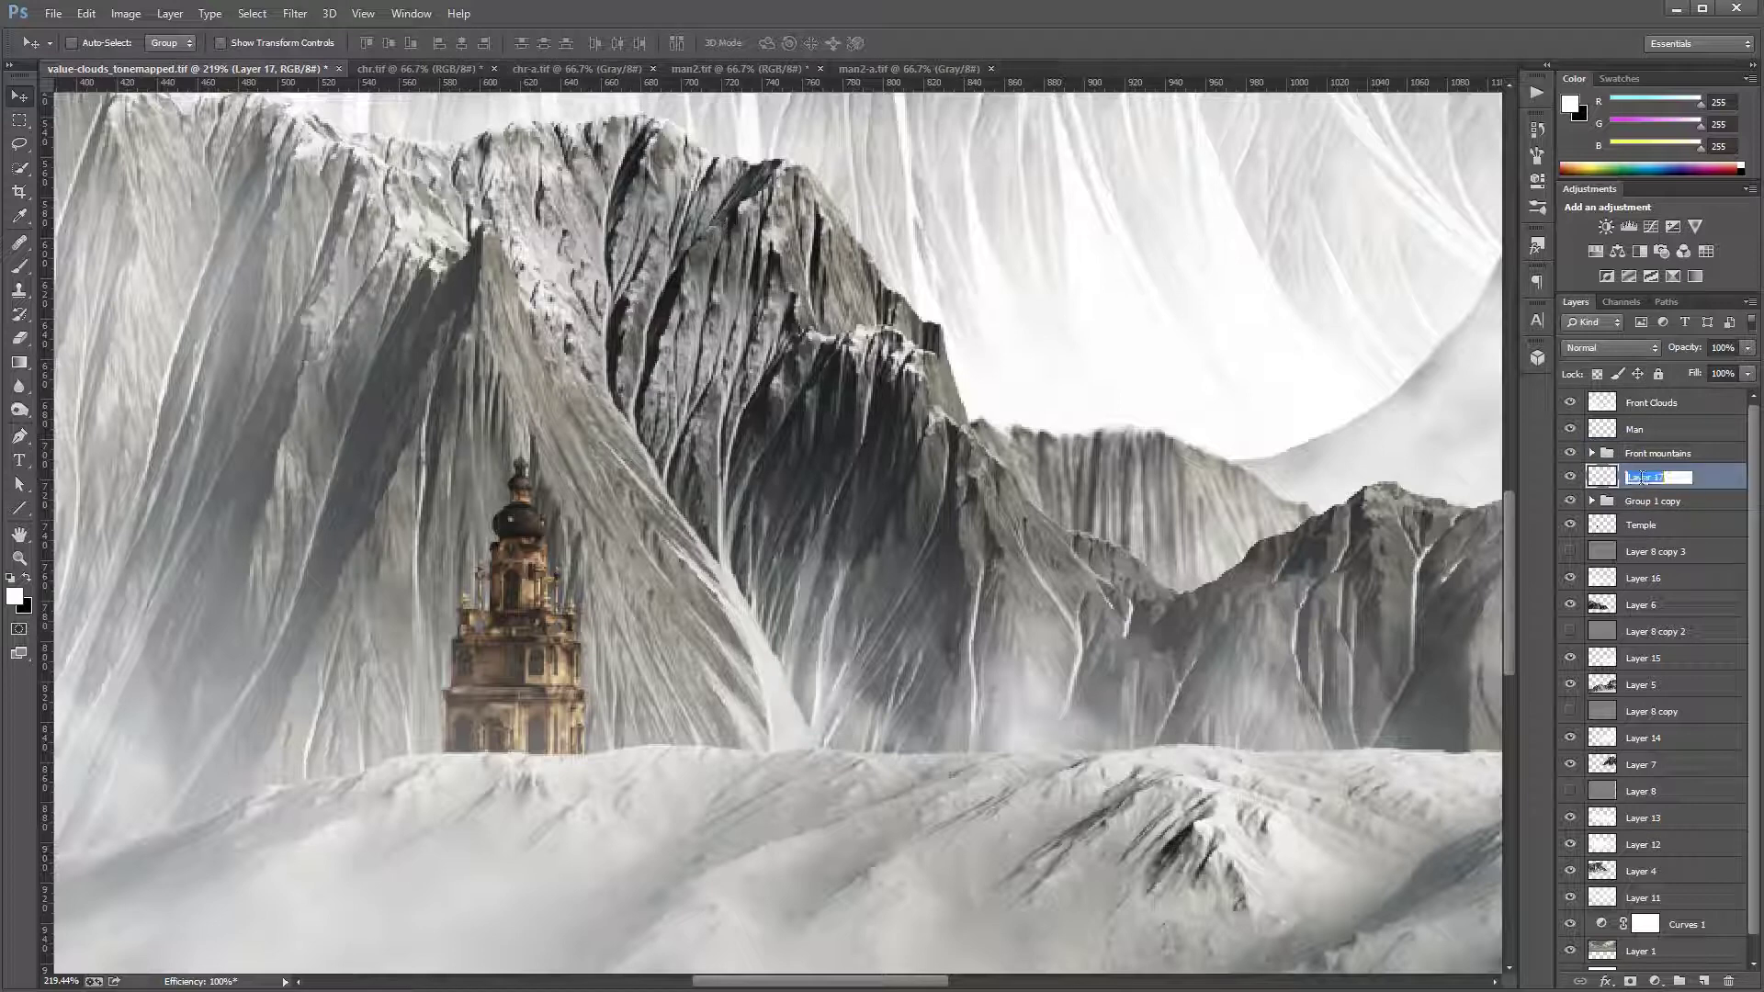
text(Clouds2)
key(Return)
Step: Rename the Group 1 copy group as Side mountain
click(1657, 502)
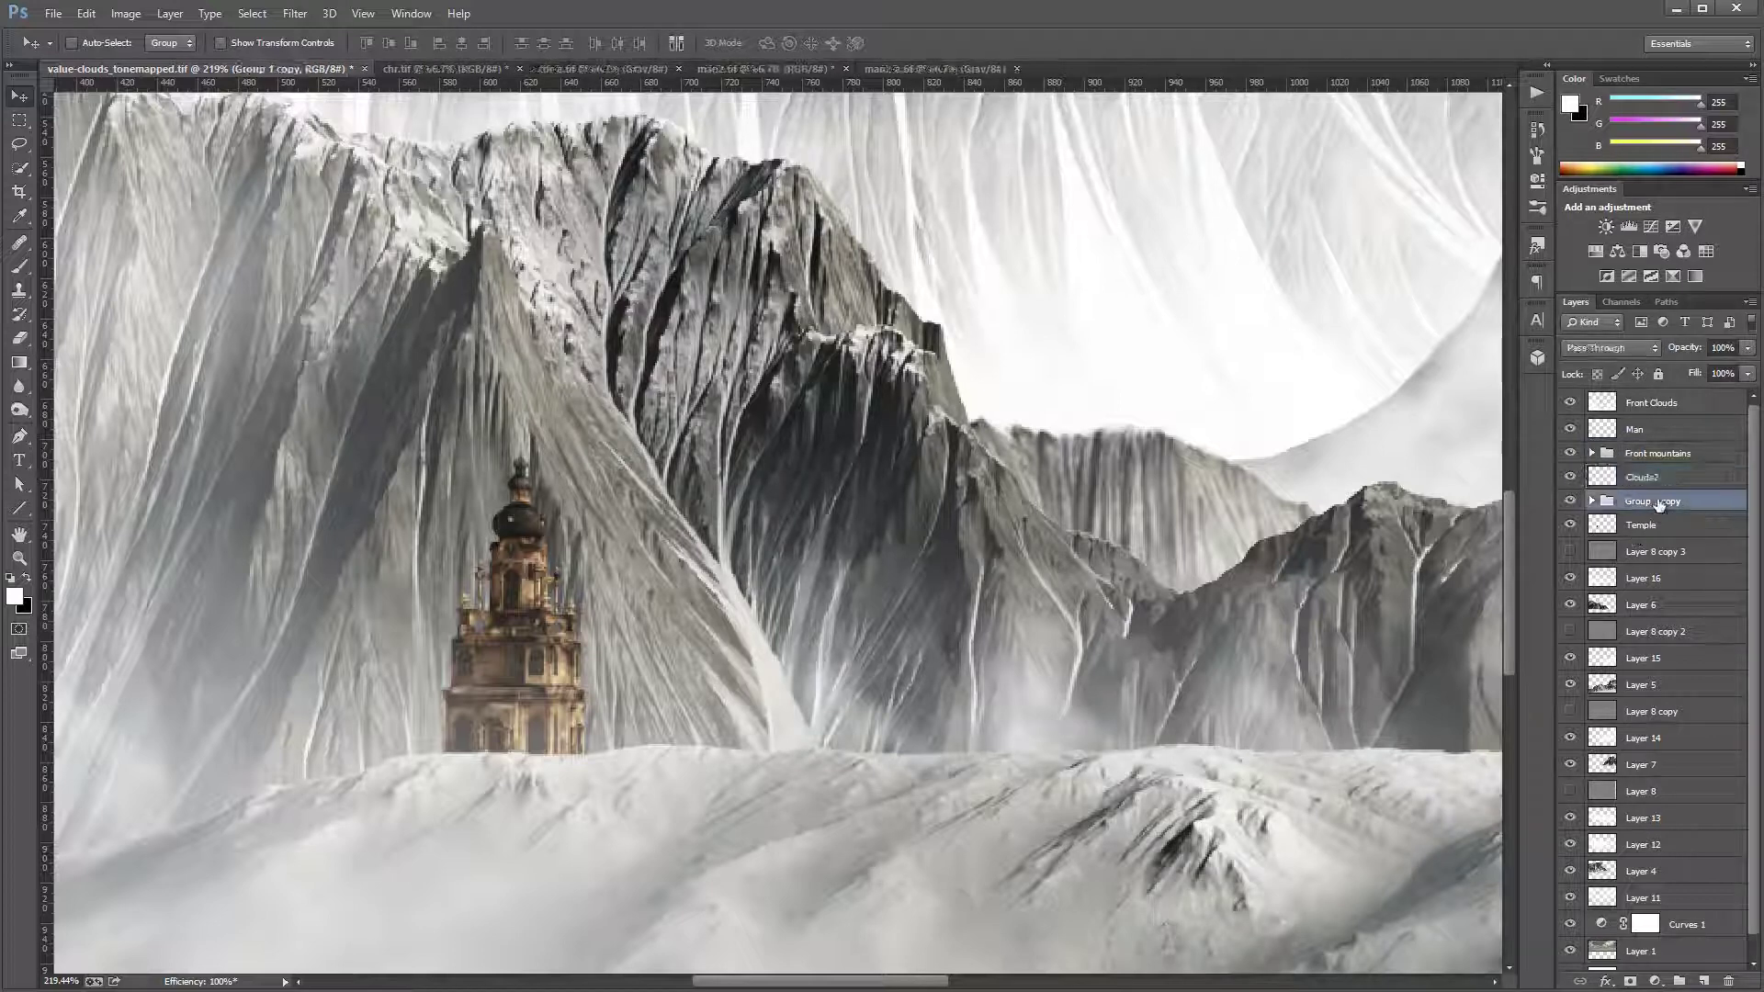
double_click(1659, 502)
text(Si)
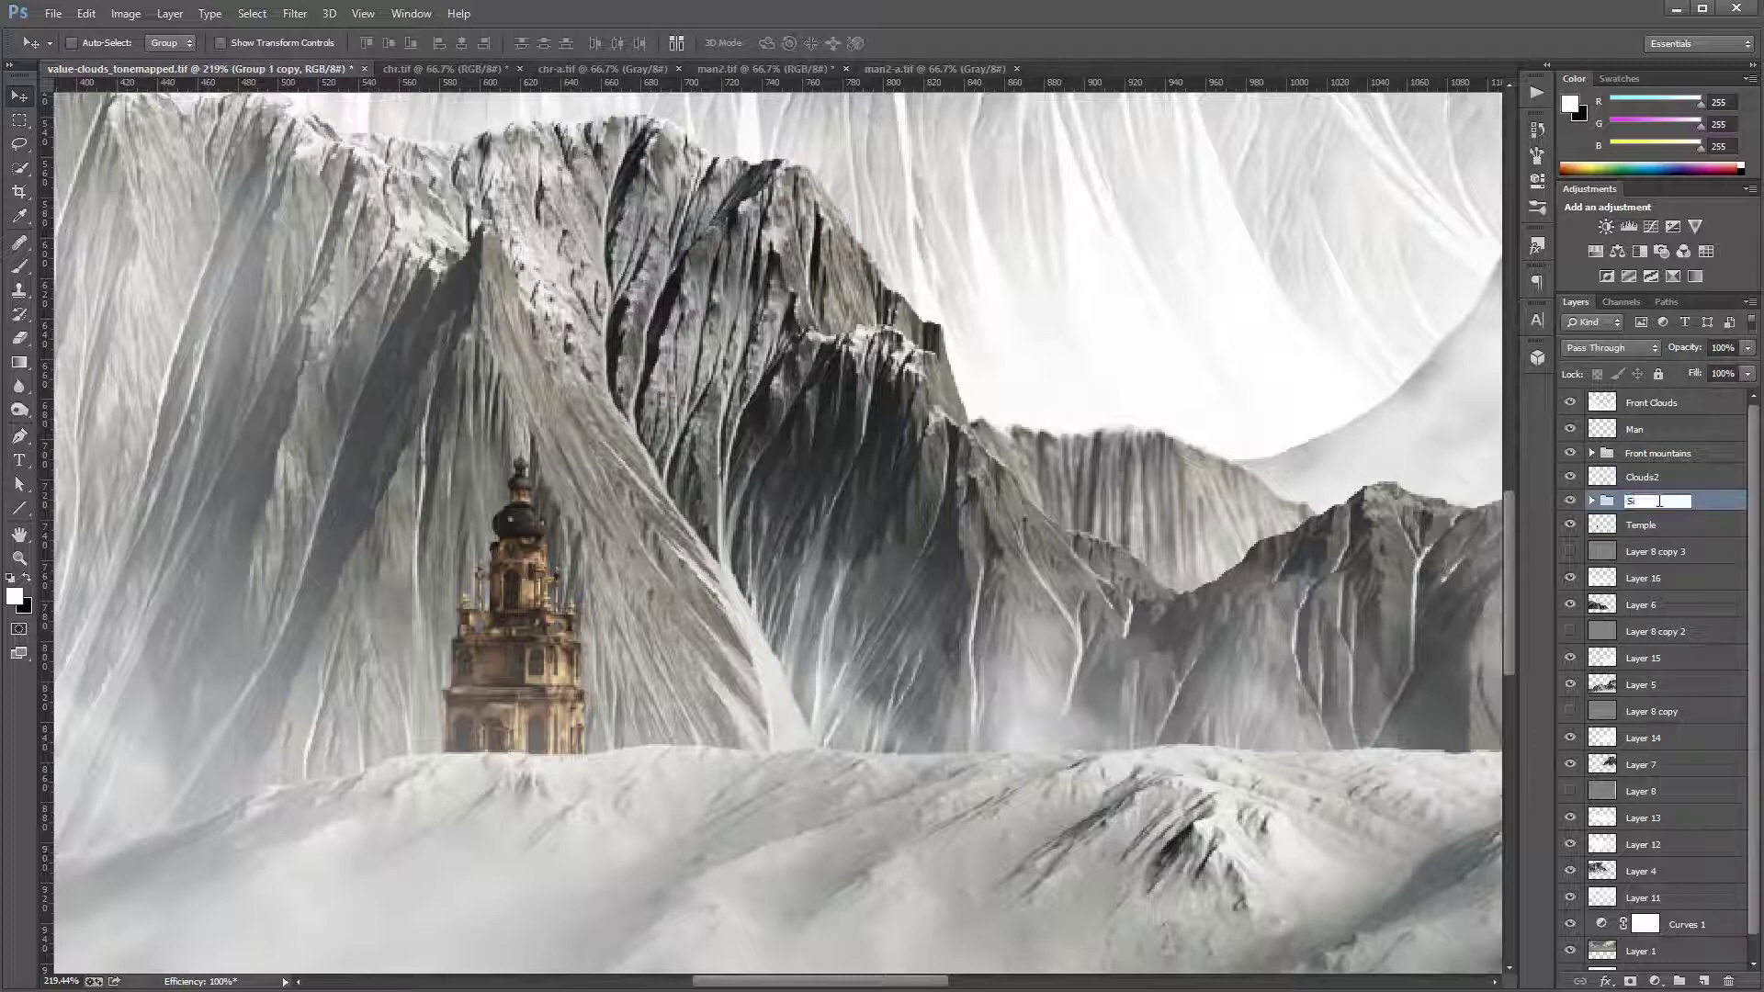
text(de mountain)
Step: Add a Hue/Saturation adjustment above the Temple layer with Saturation at -69 and clip it to that layer
click(1654, 525)
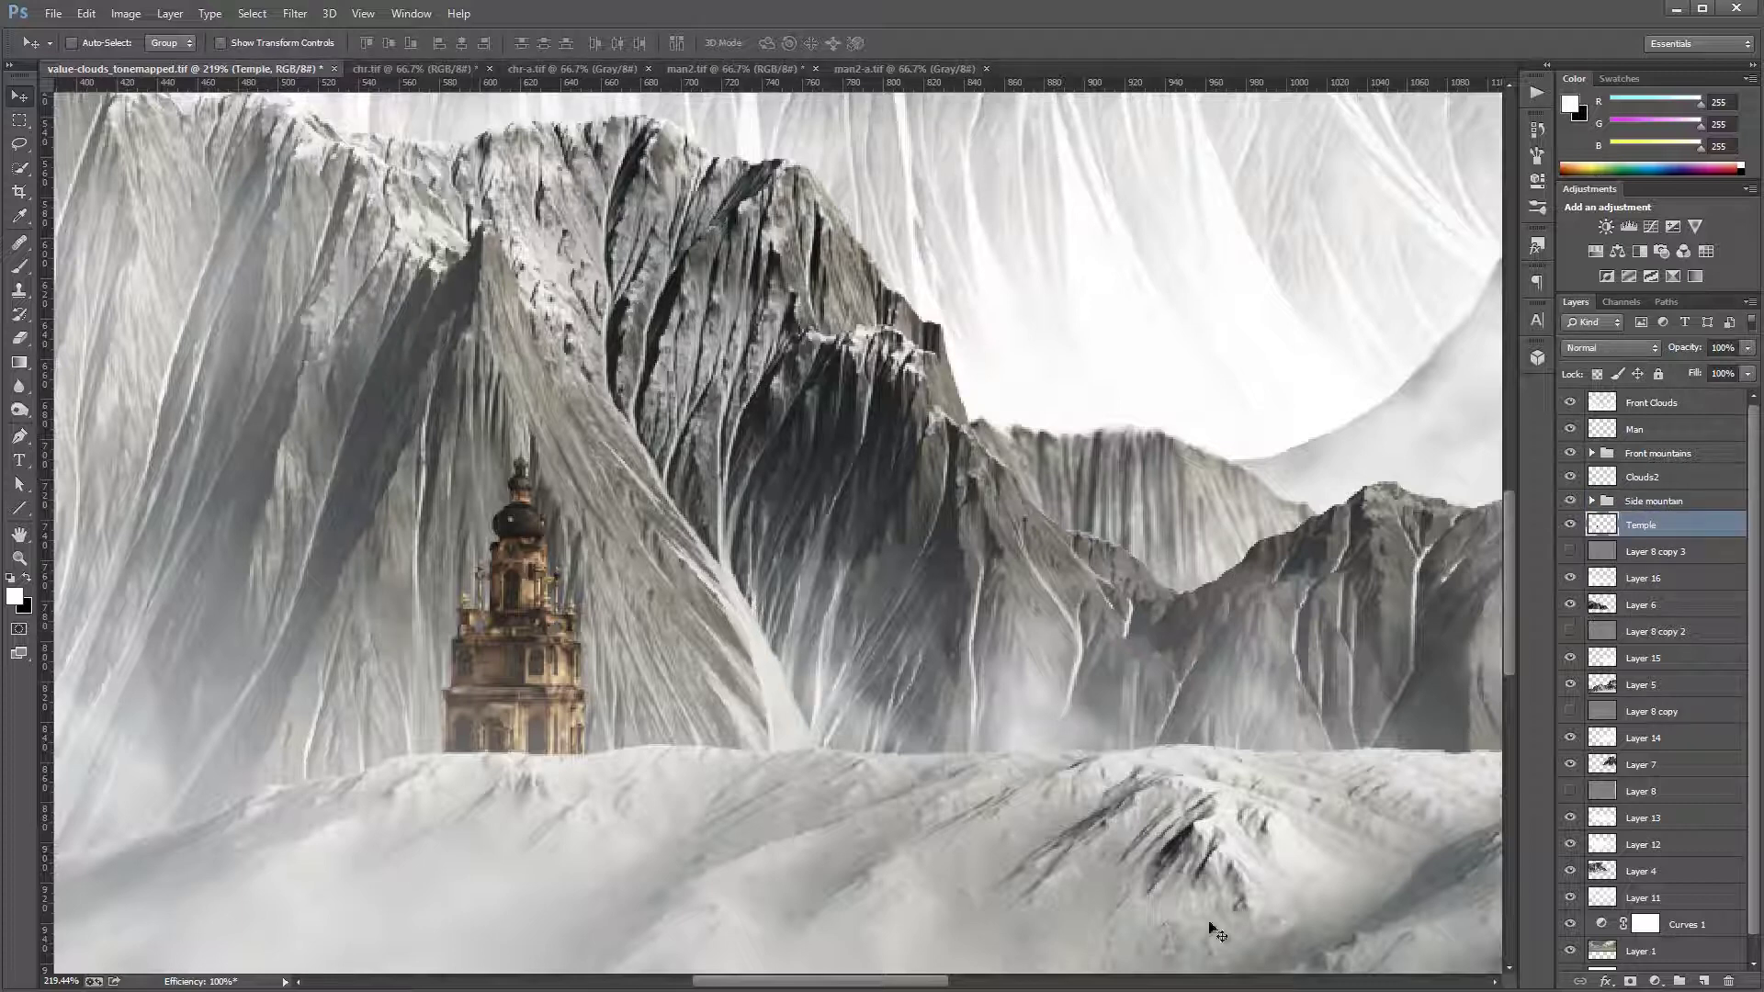
click(1654, 981)
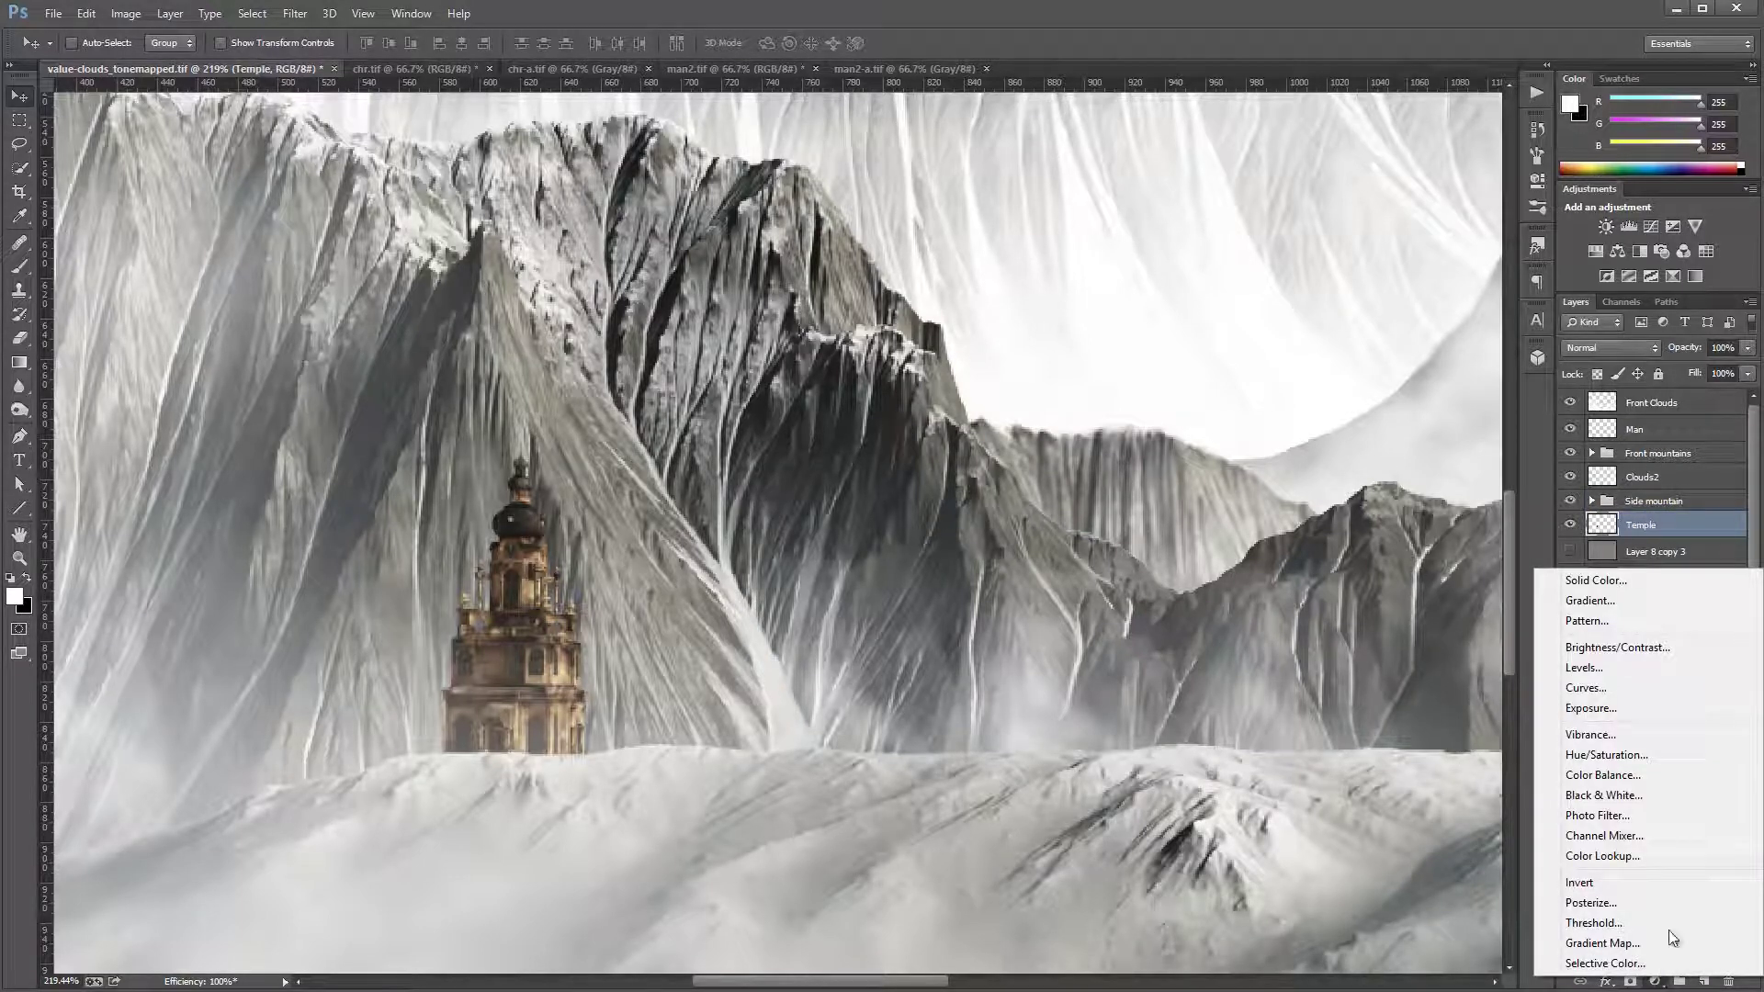
click(1644, 756)
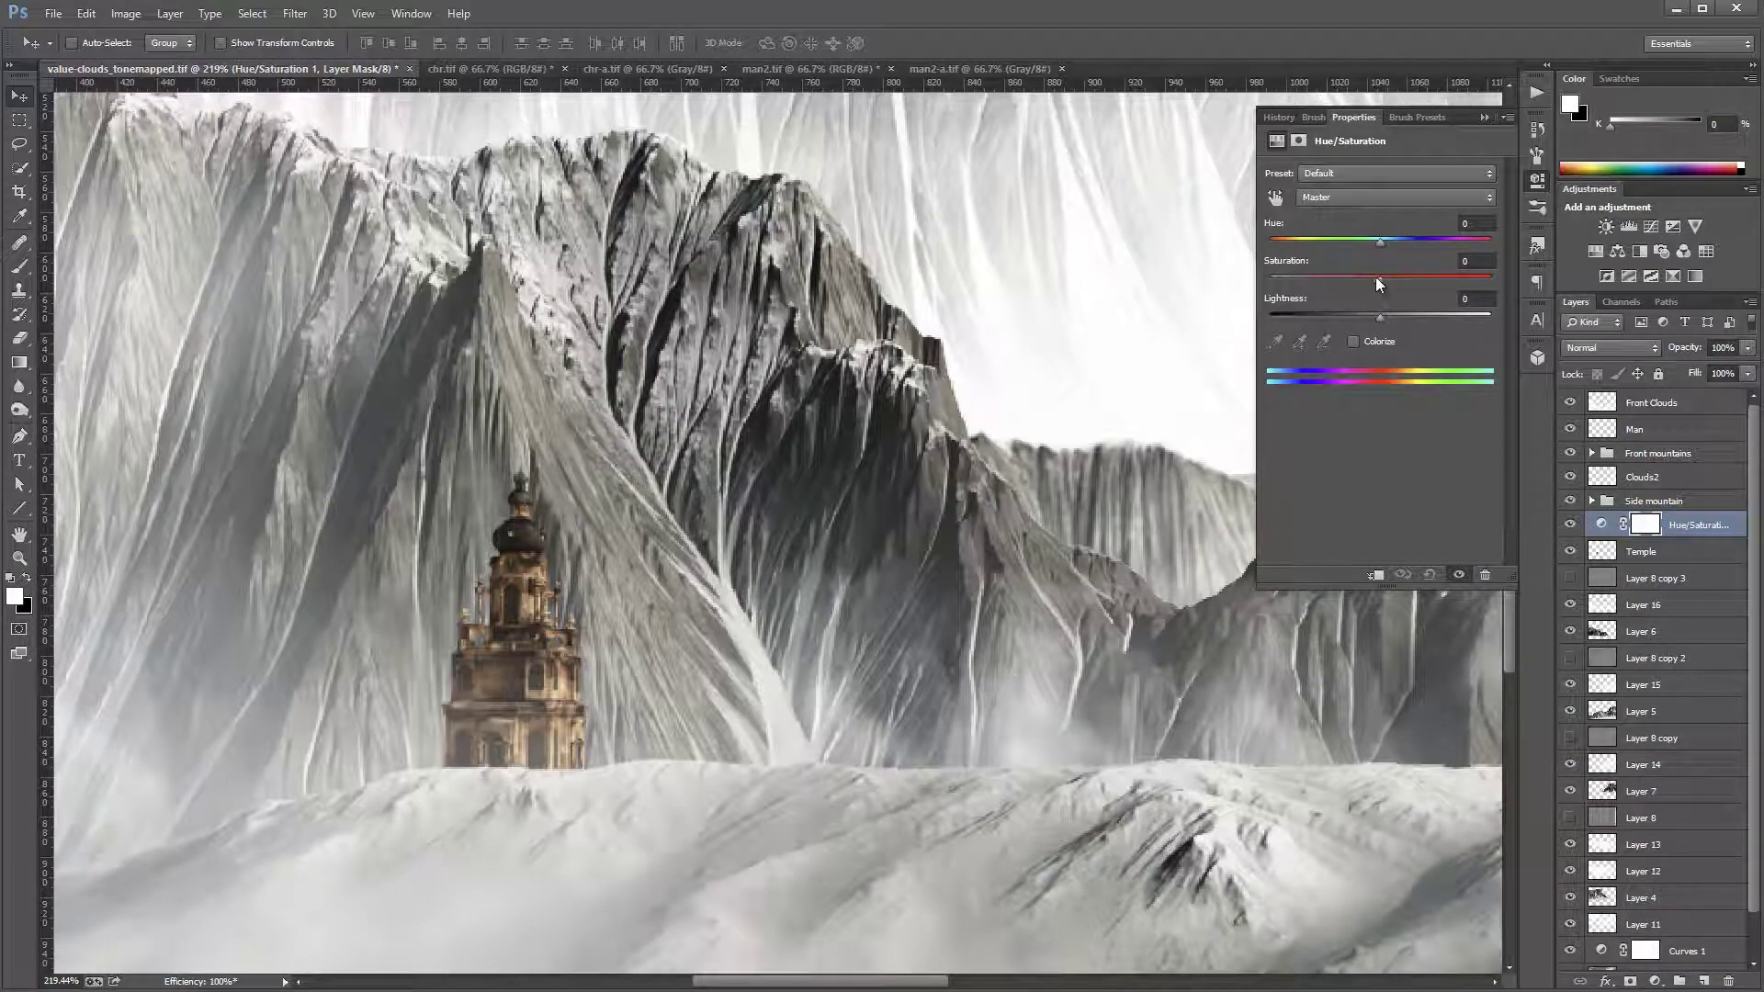
drag(1380, 278, 1303, 284)
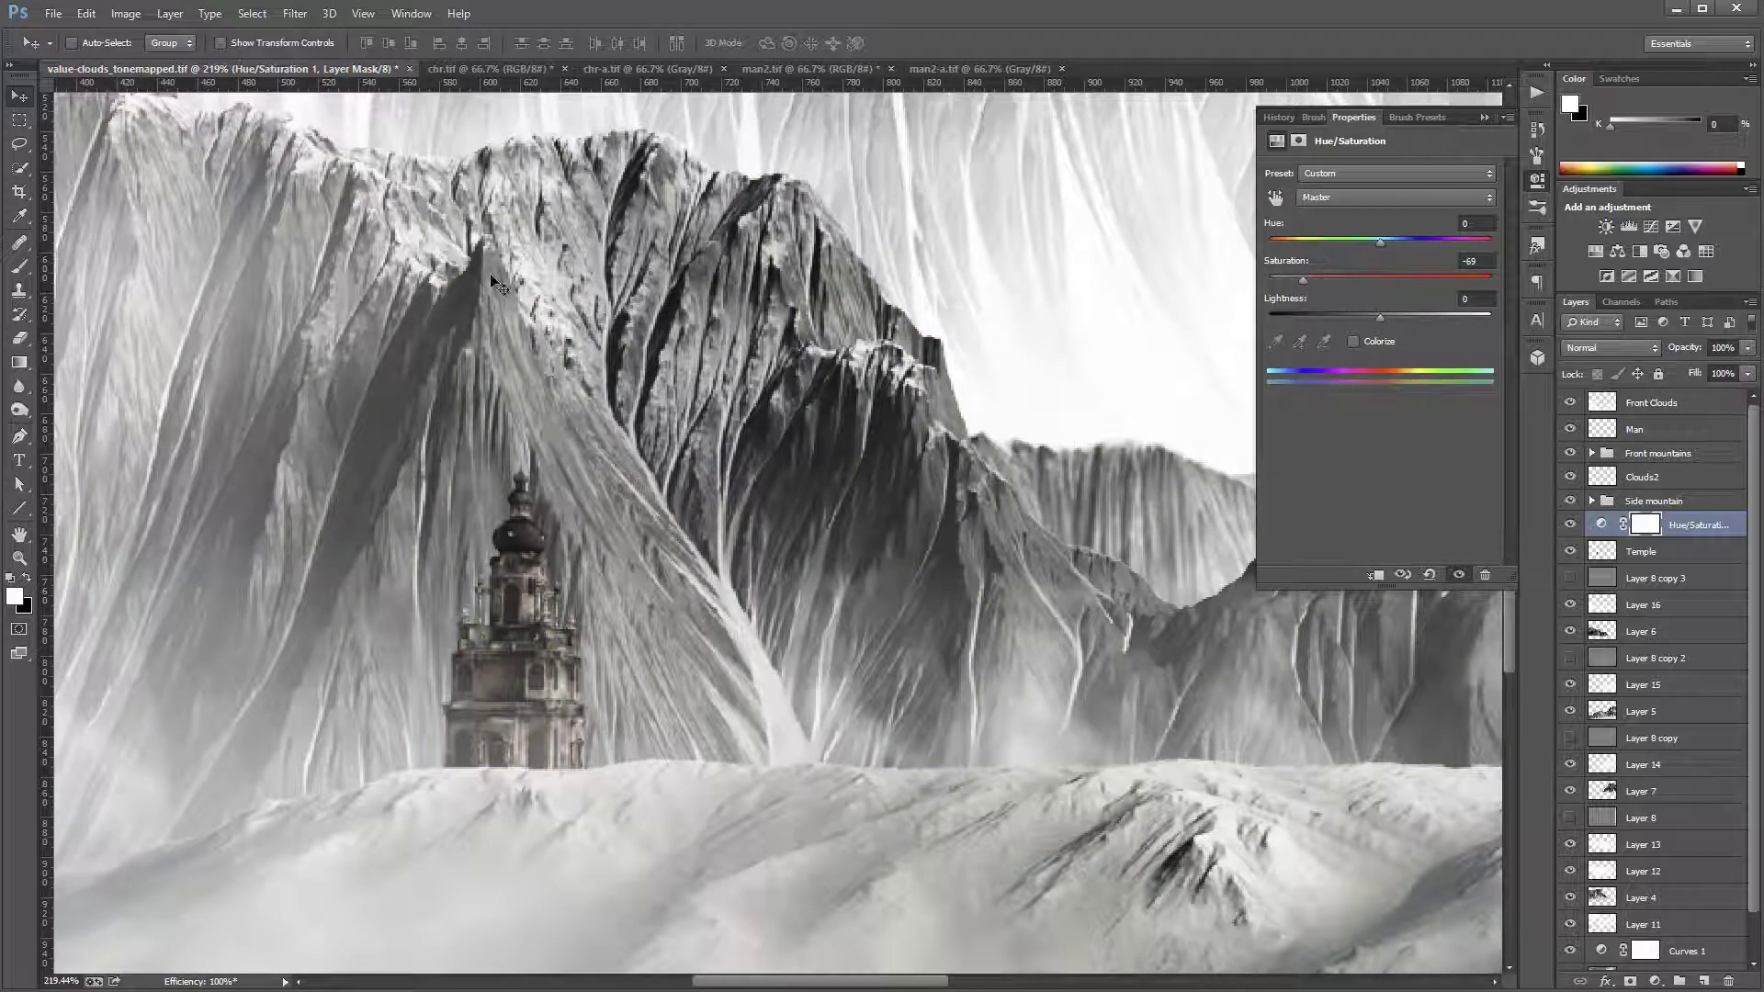
alt+click(1723, 531)
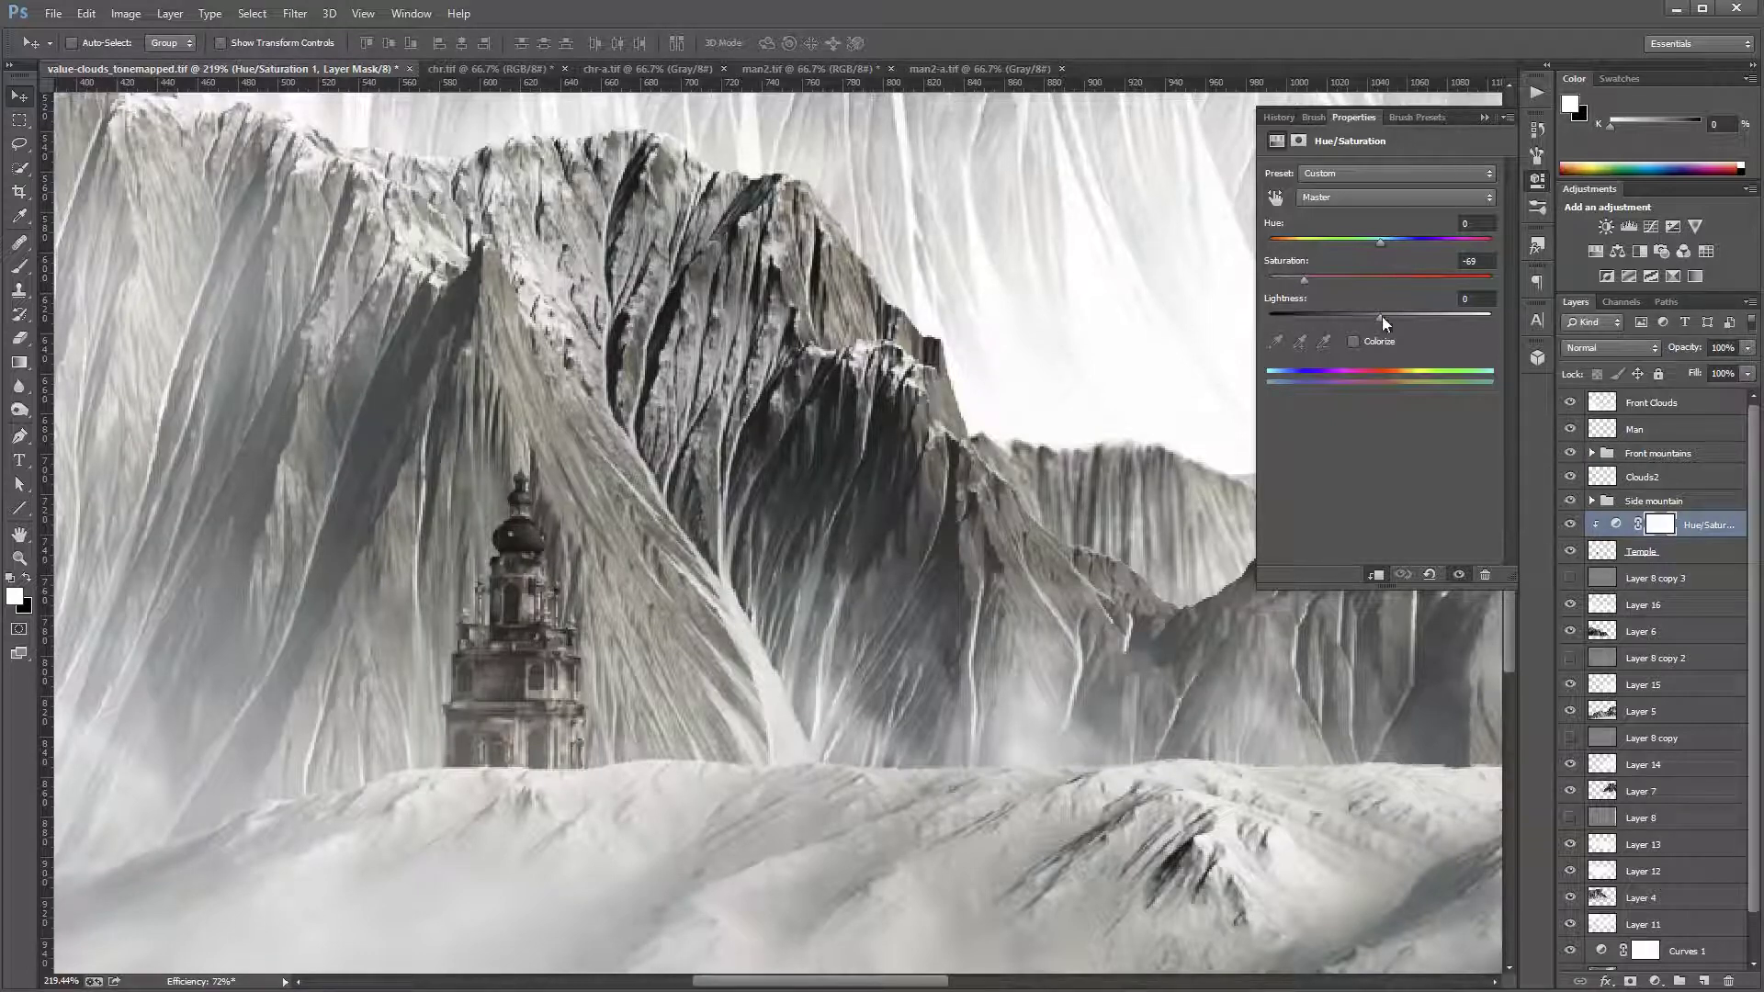
Step: Set the tower's Hue/Saturation Lightness to +21 and compare the whole scene with and without the adjustment
drag(1382, 314, 1405, 319)
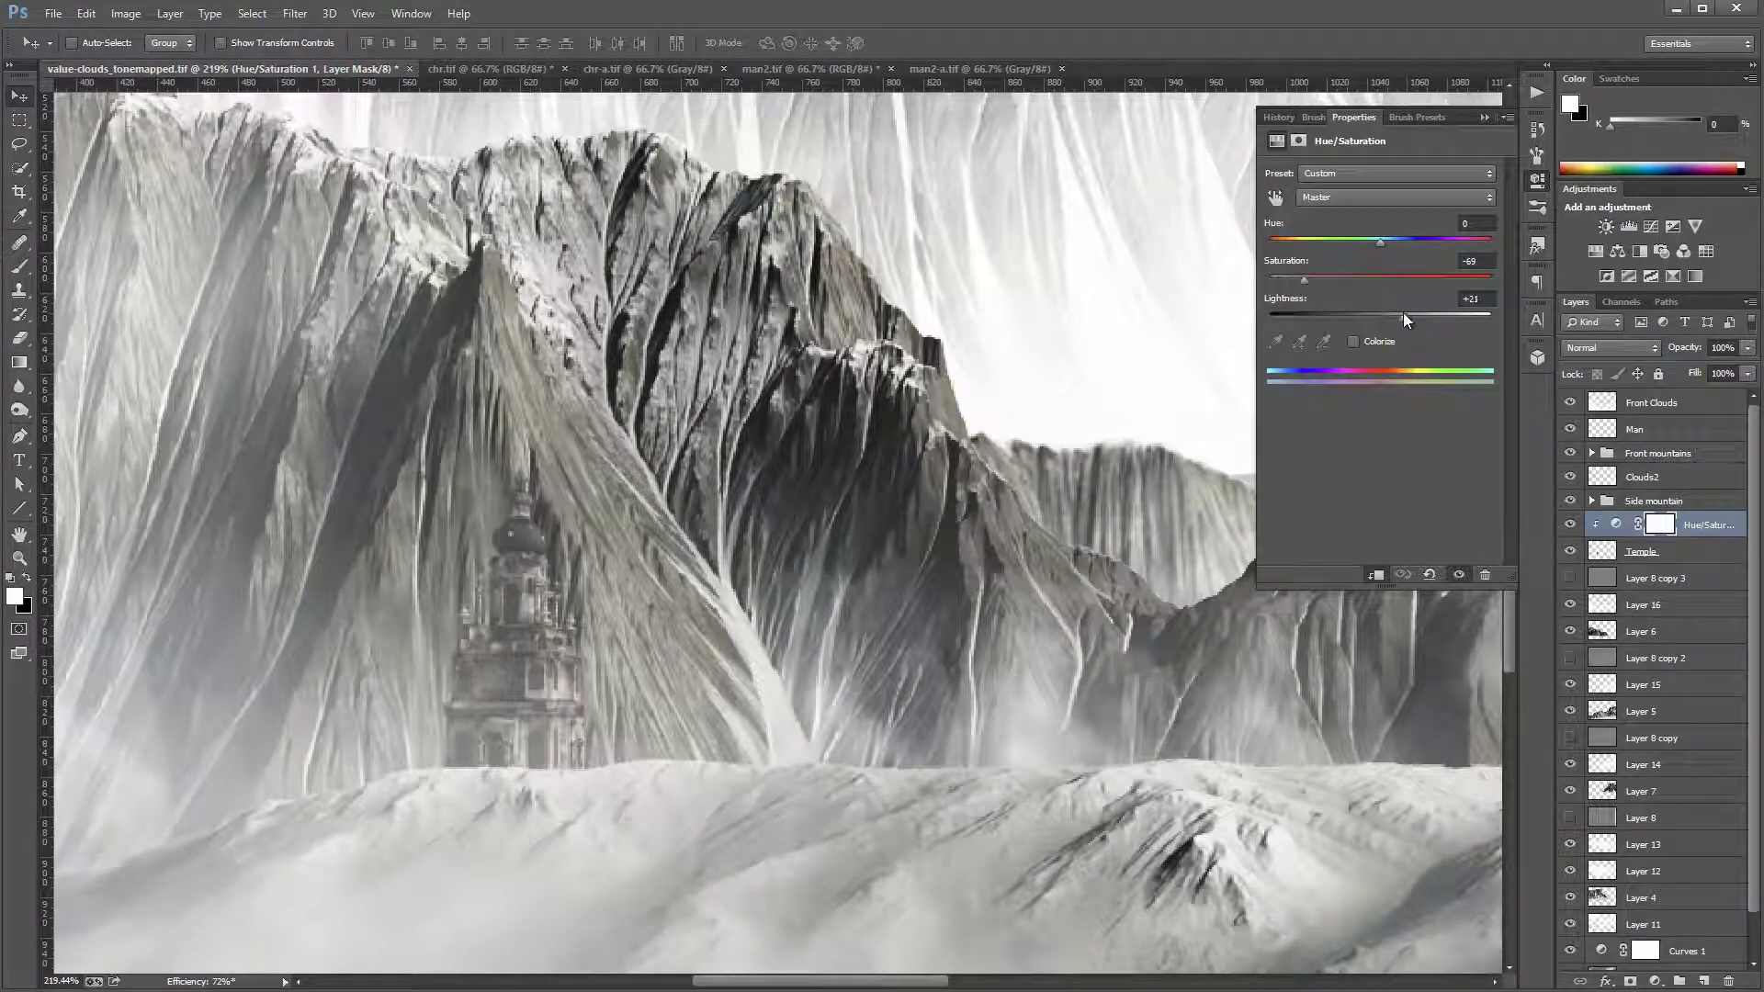
scroll(419, 281, down, 8)
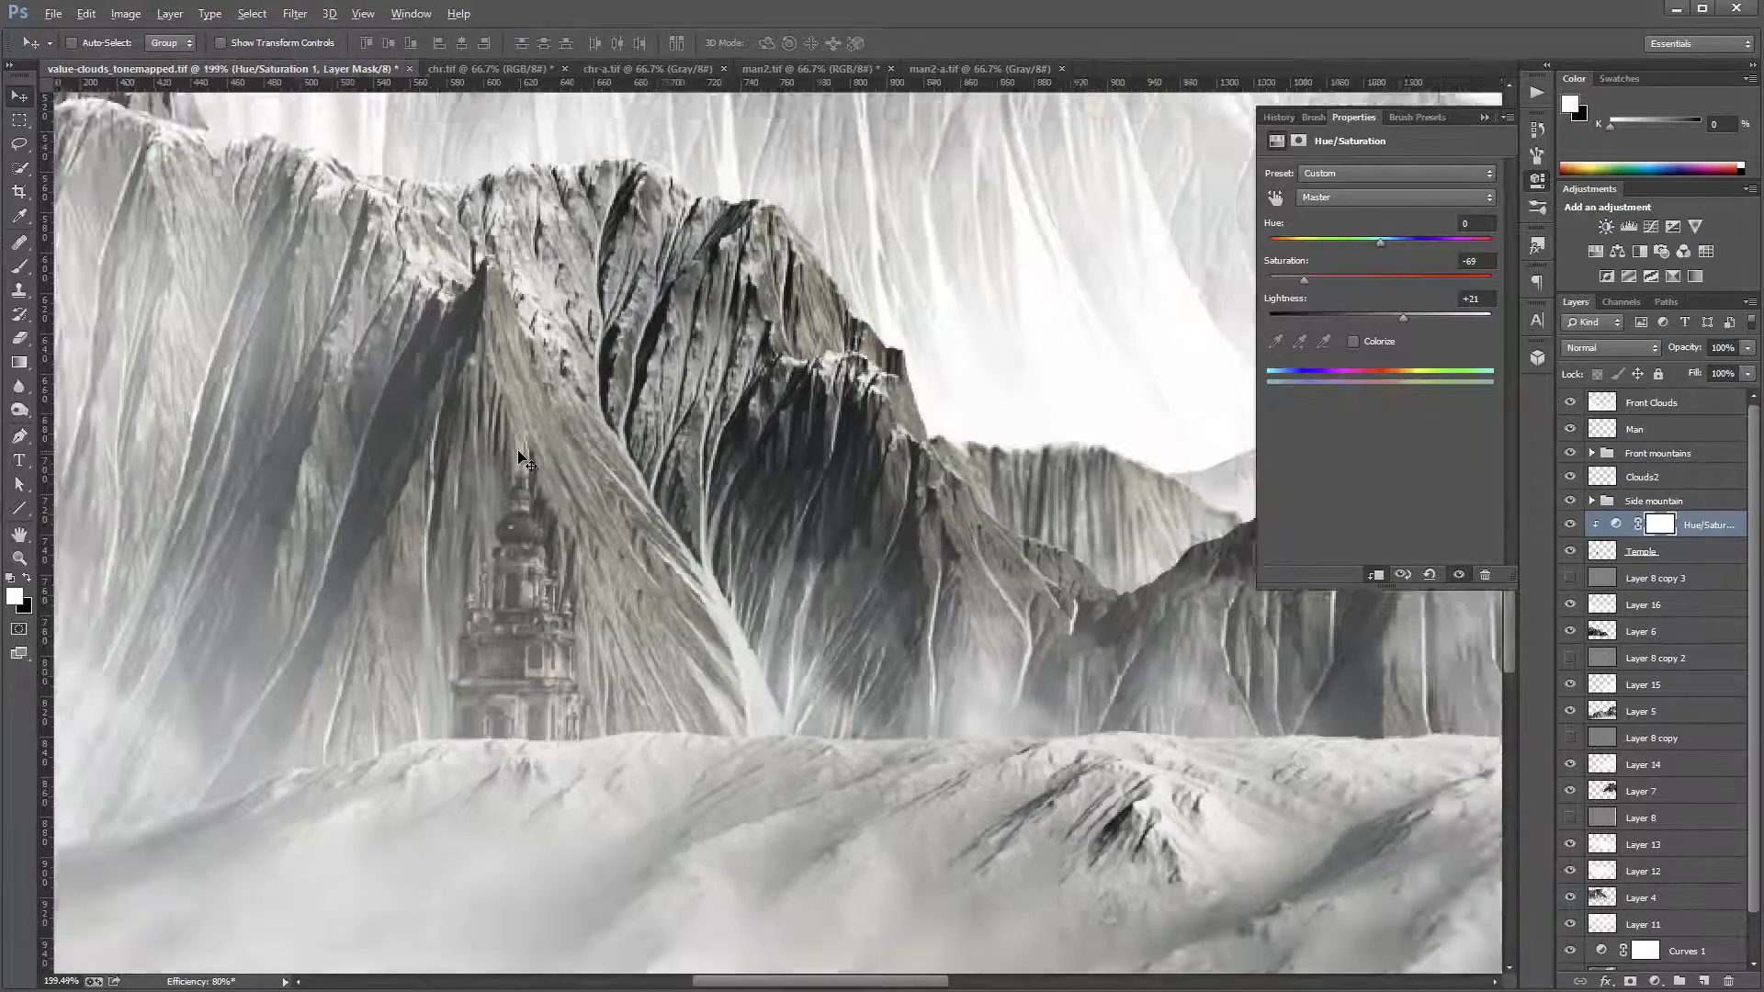
scroll(634, 616, up, 1)
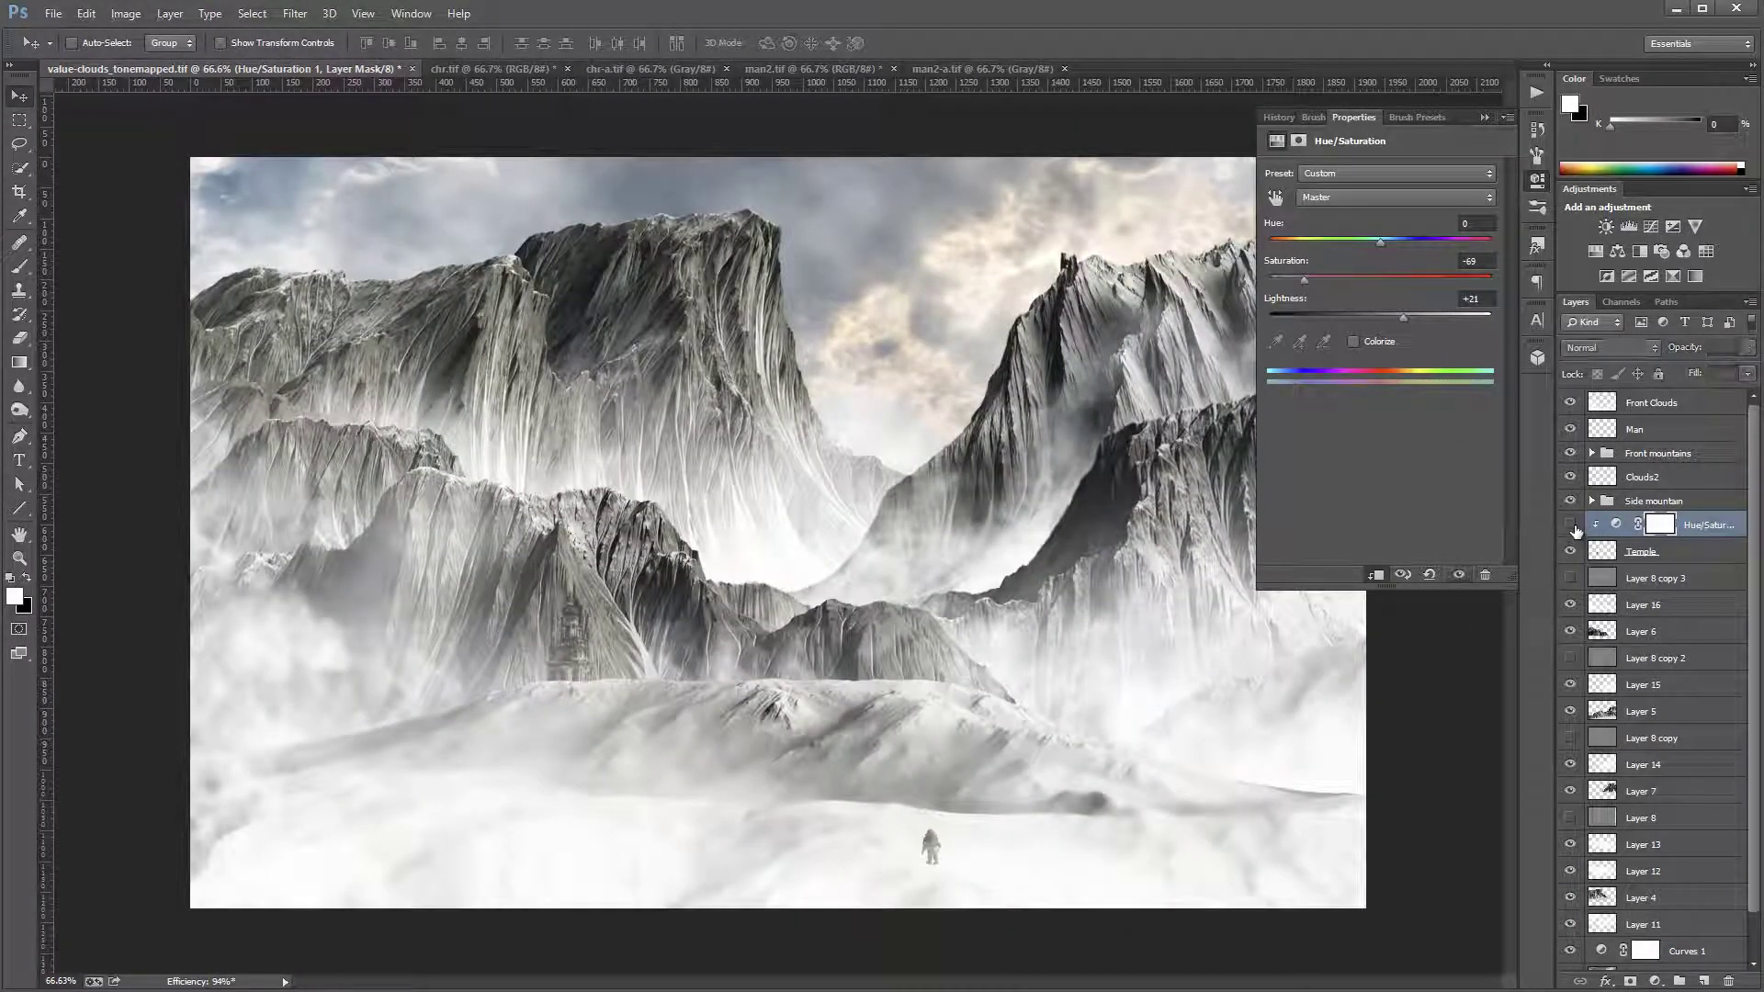
click(1570, 524)
click(1570, 525)
click(1570, 524)
click(1571, 525)
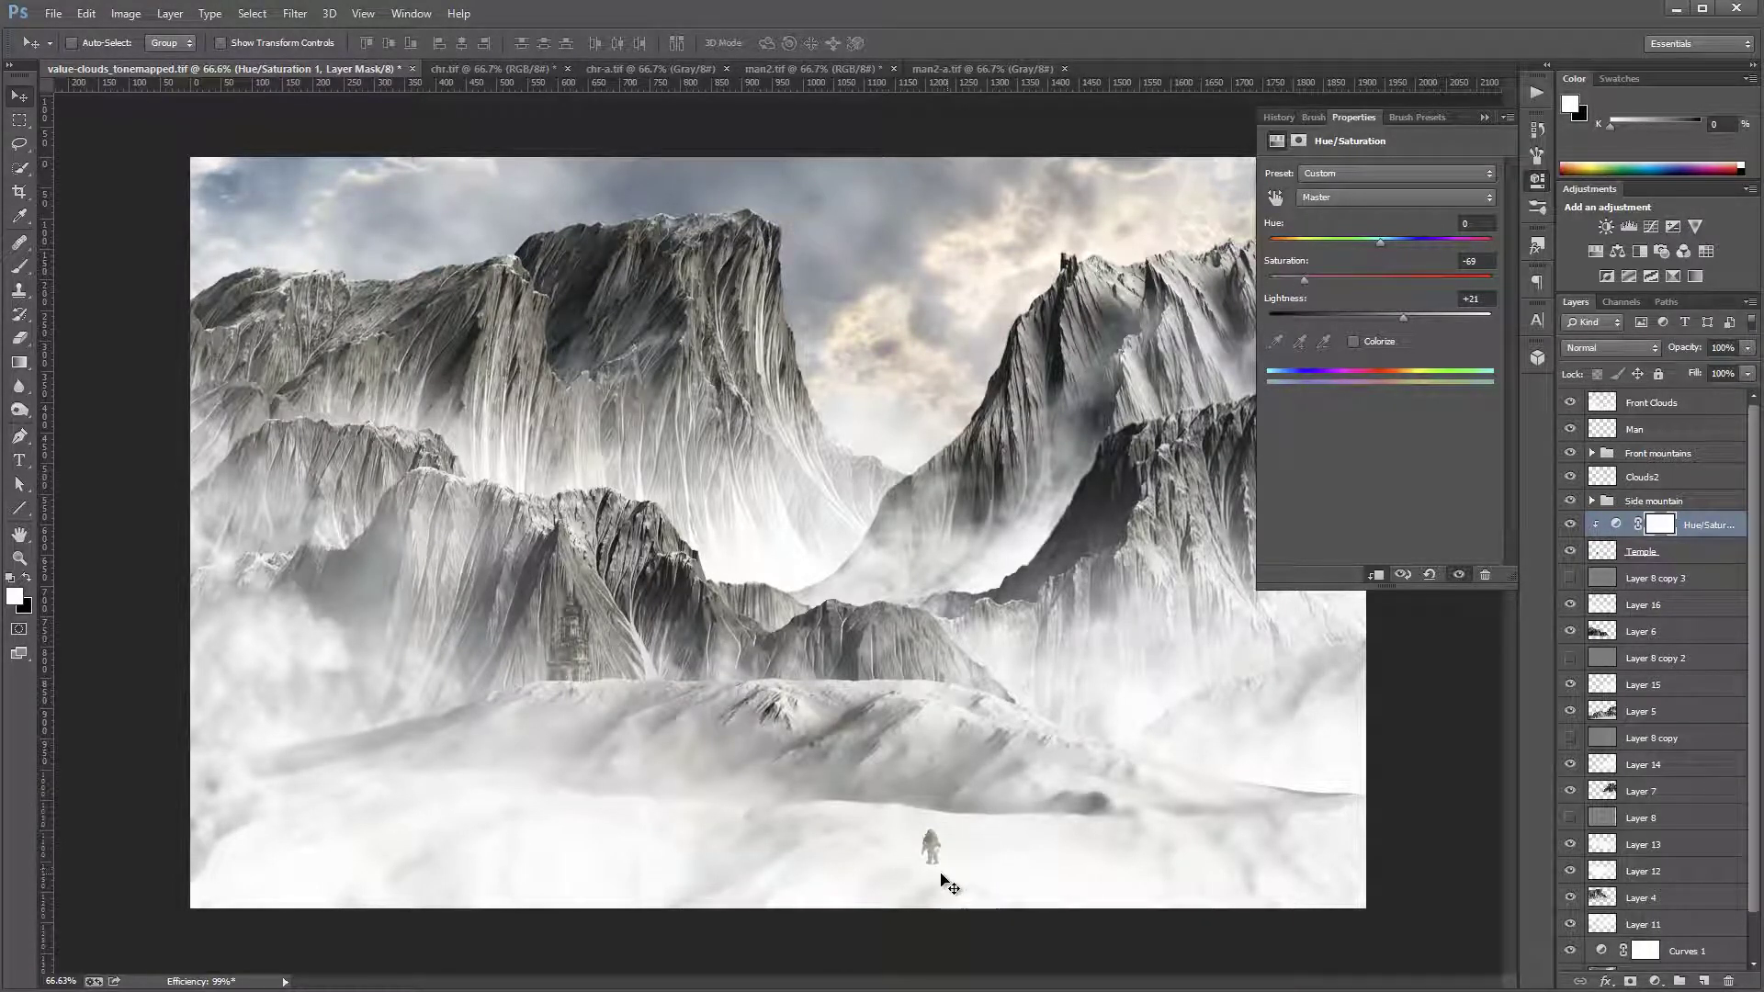
Step: Create a new layer directly above the tower's Hue/Saturation adjustment
scroll(963, 898, up, 4)
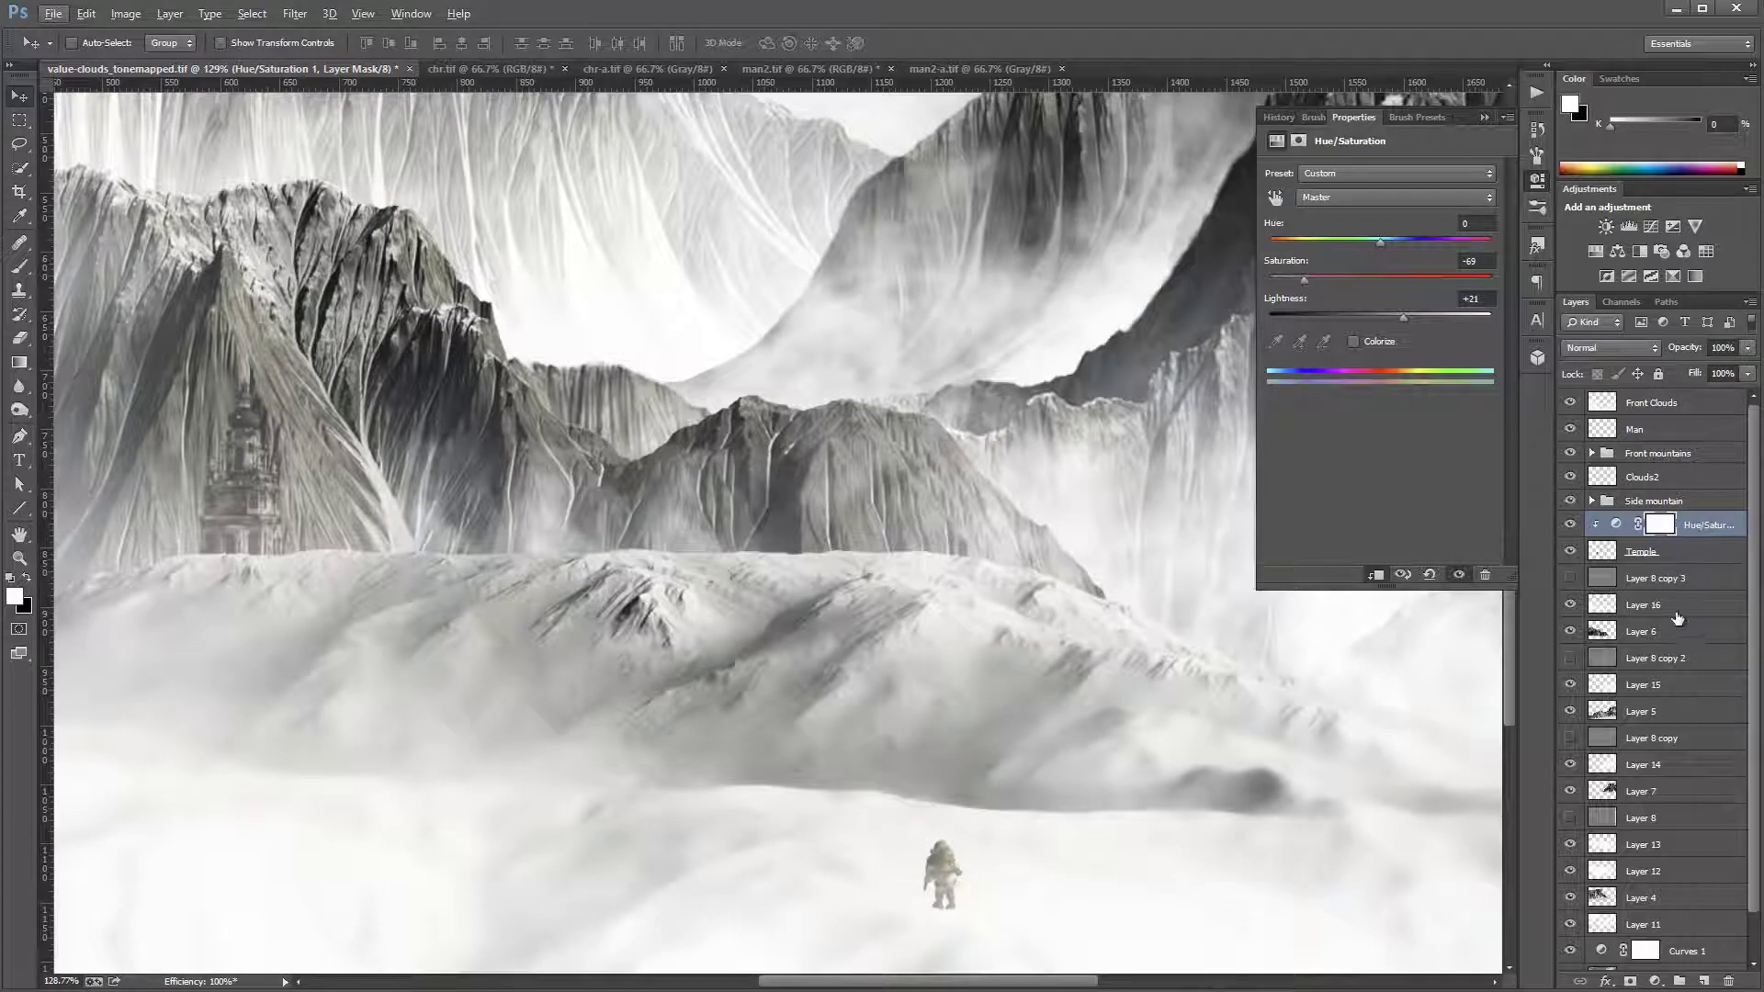
click(1698, 480)
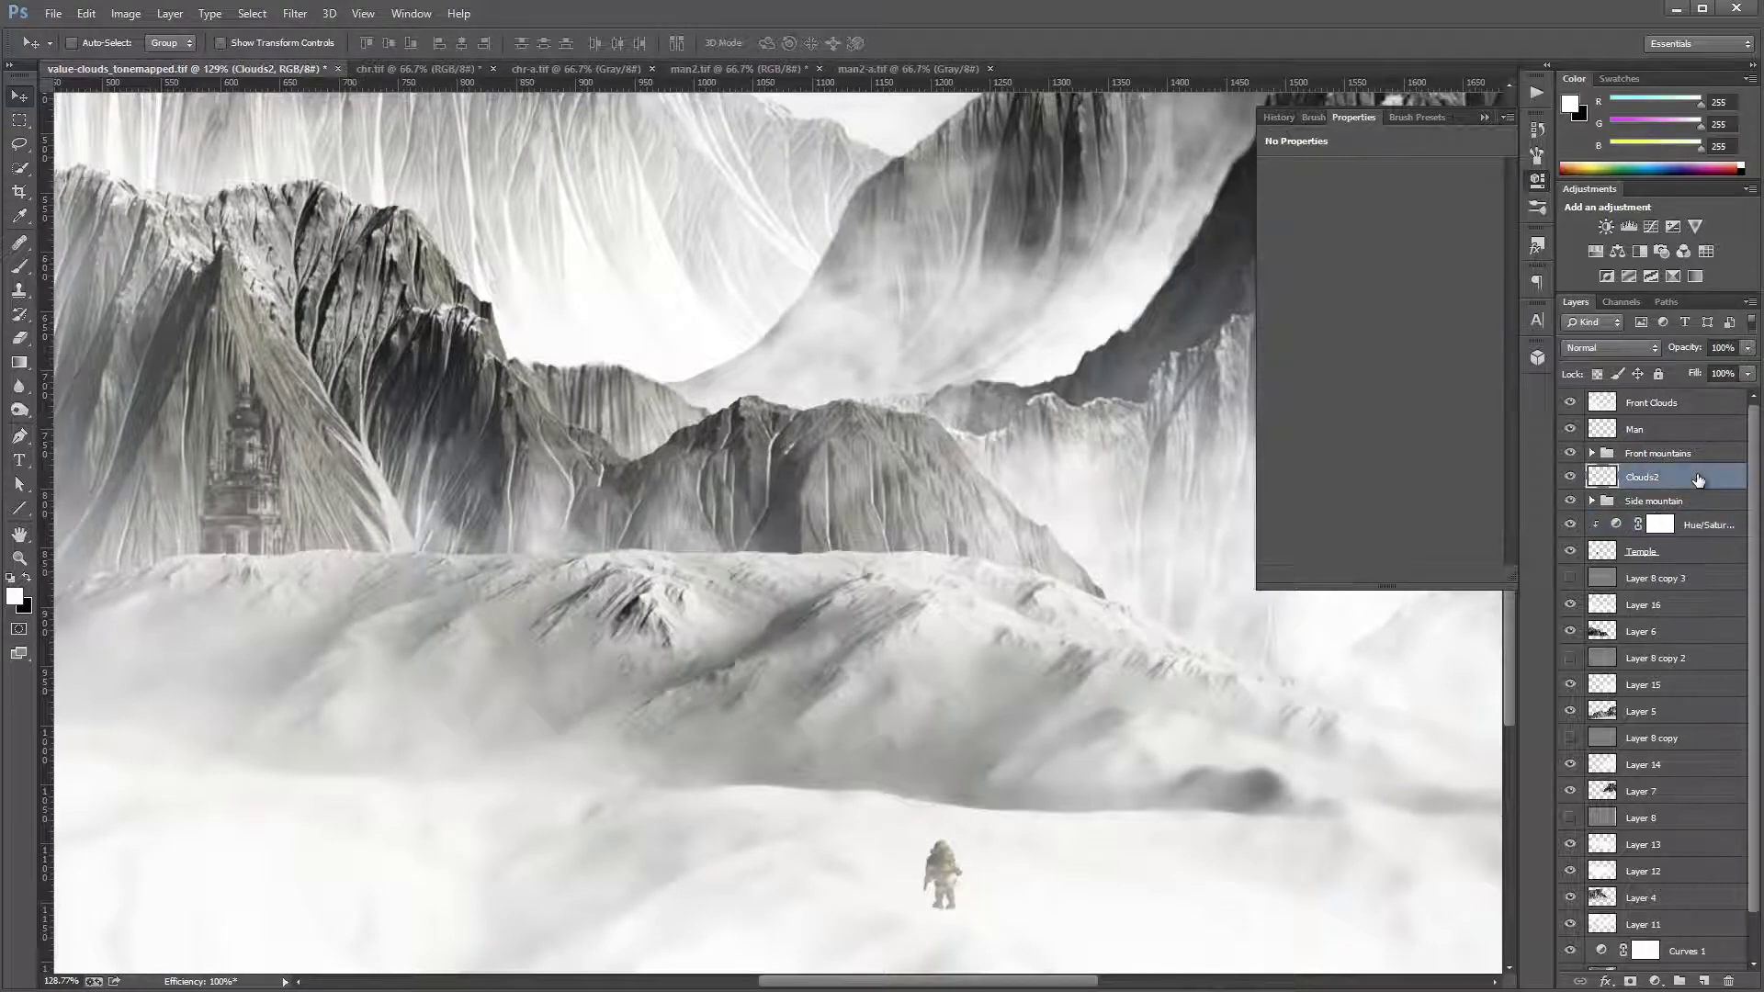
click(1719, 526)
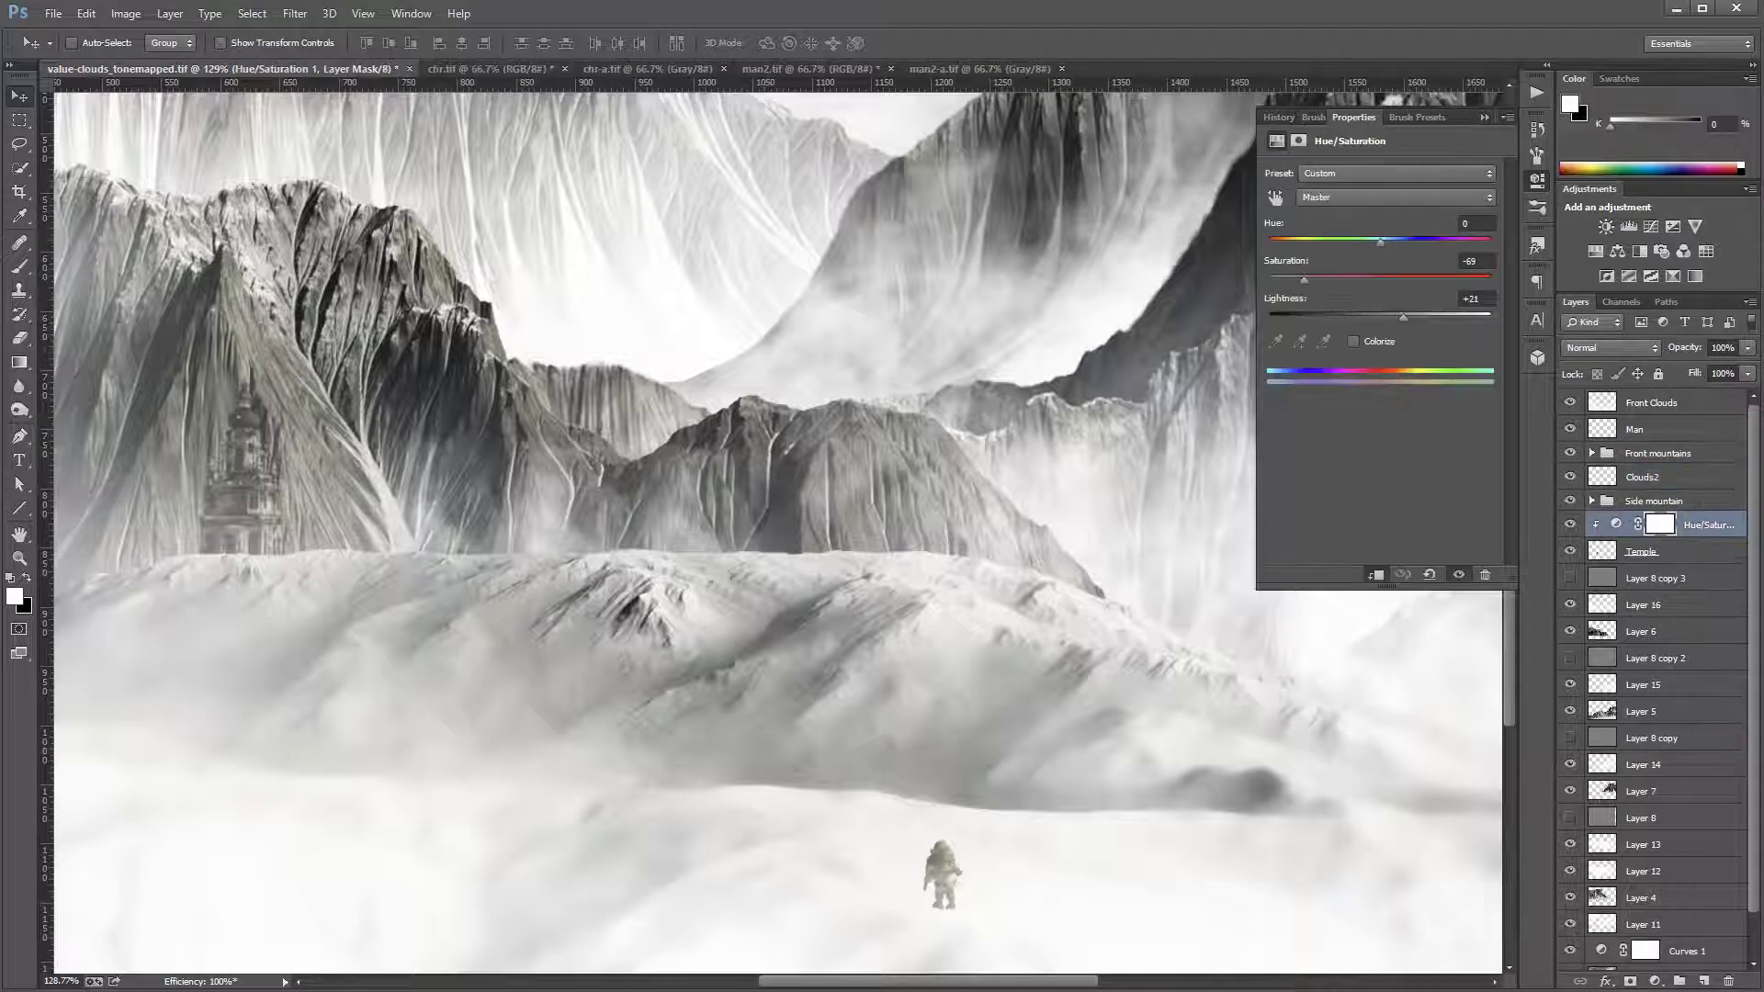
click(1704, 981)
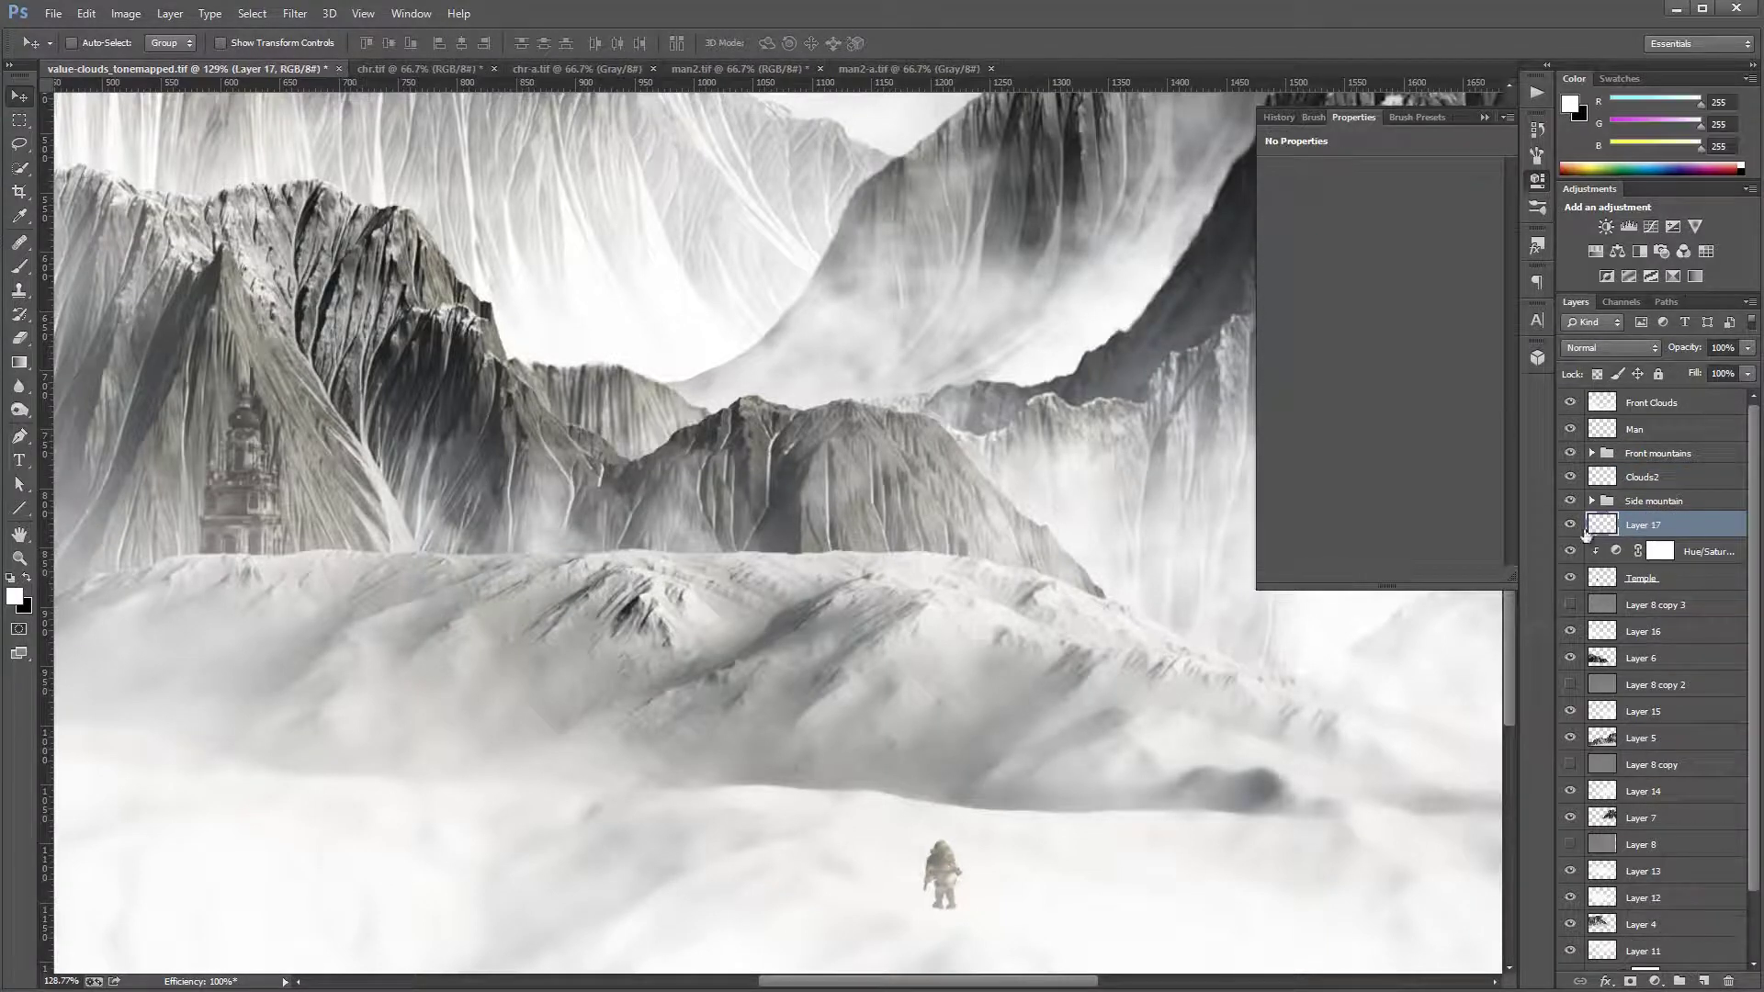
Step: Paint white mist along the foot of the tower on the new layer with the 1808 cloud-shaped brush sized to 90 px
click(19, 266)
right_click(422, 503)
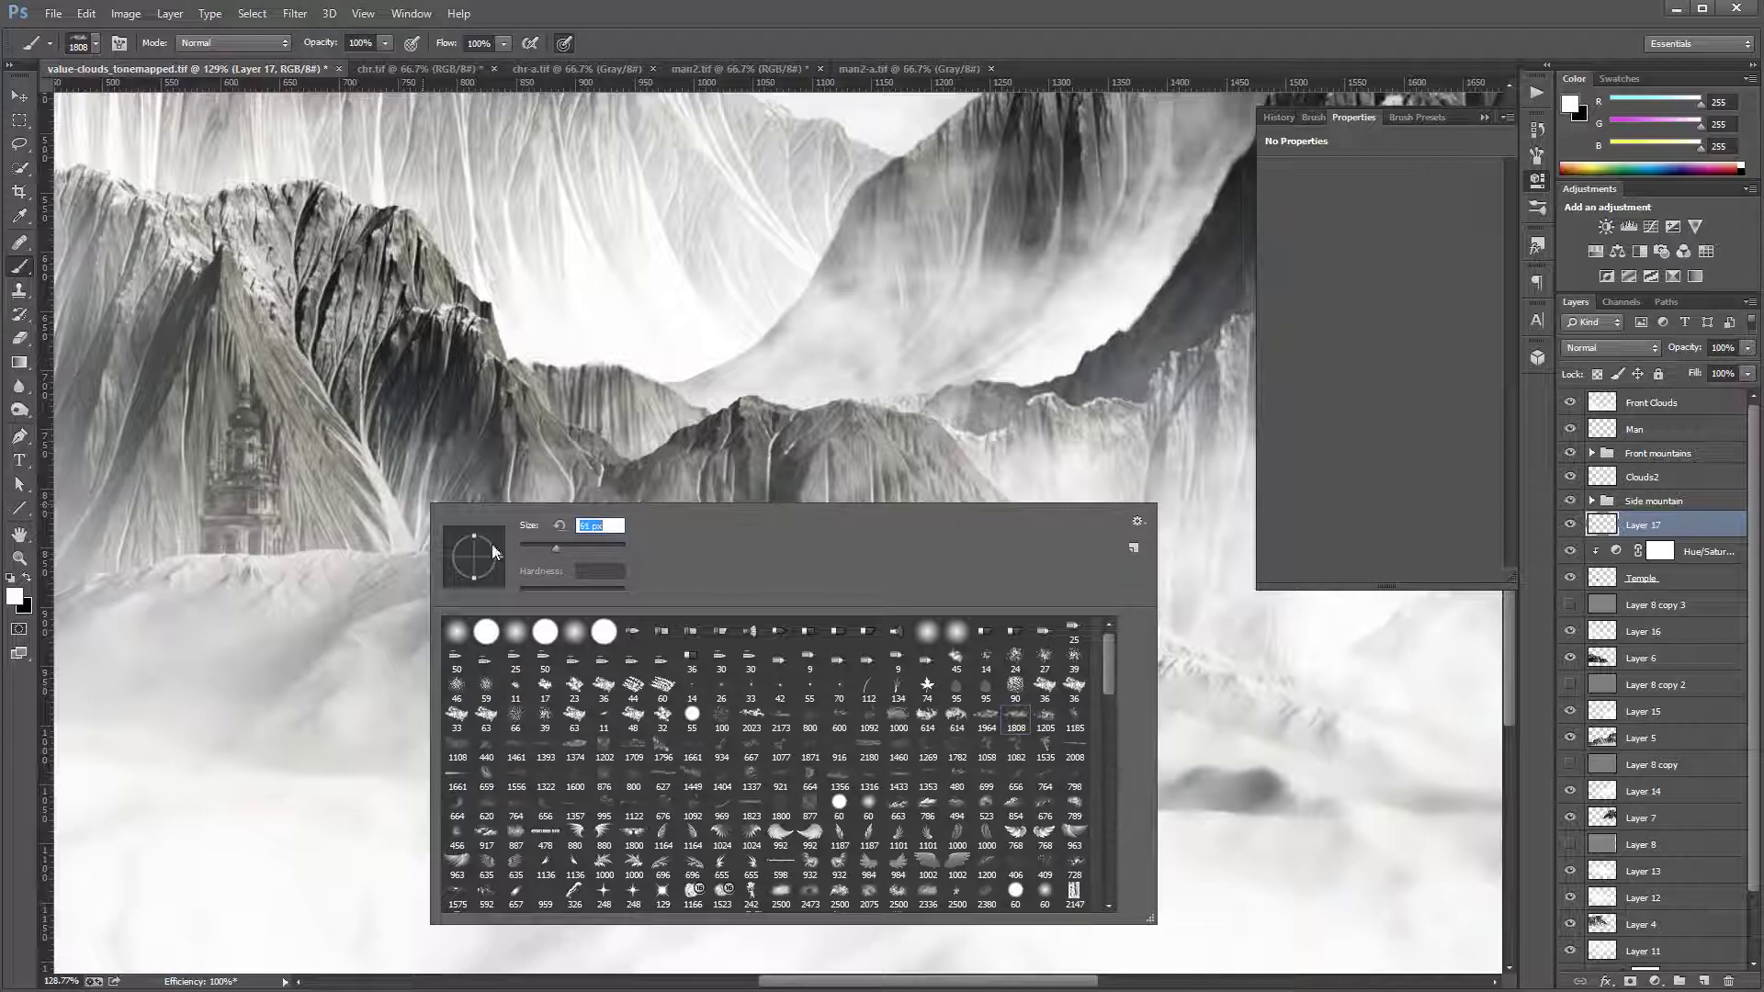
key(Return)
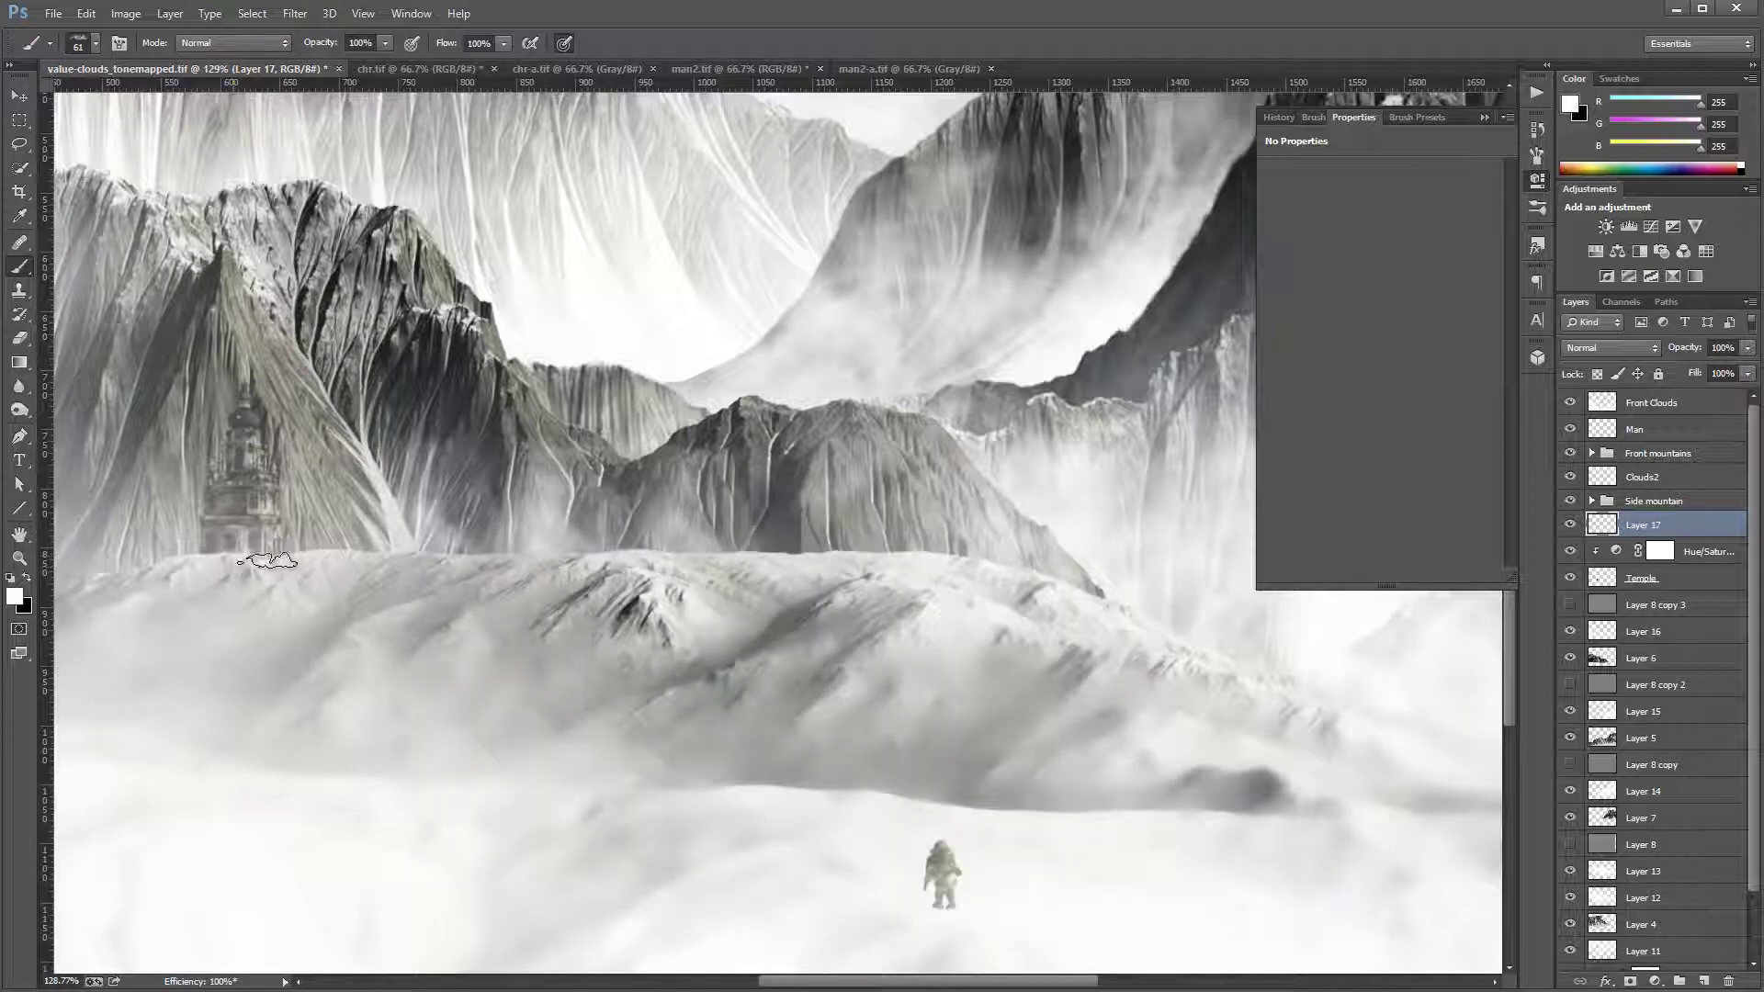
key(bracketright)
key(bracketright)
key(bracketright)
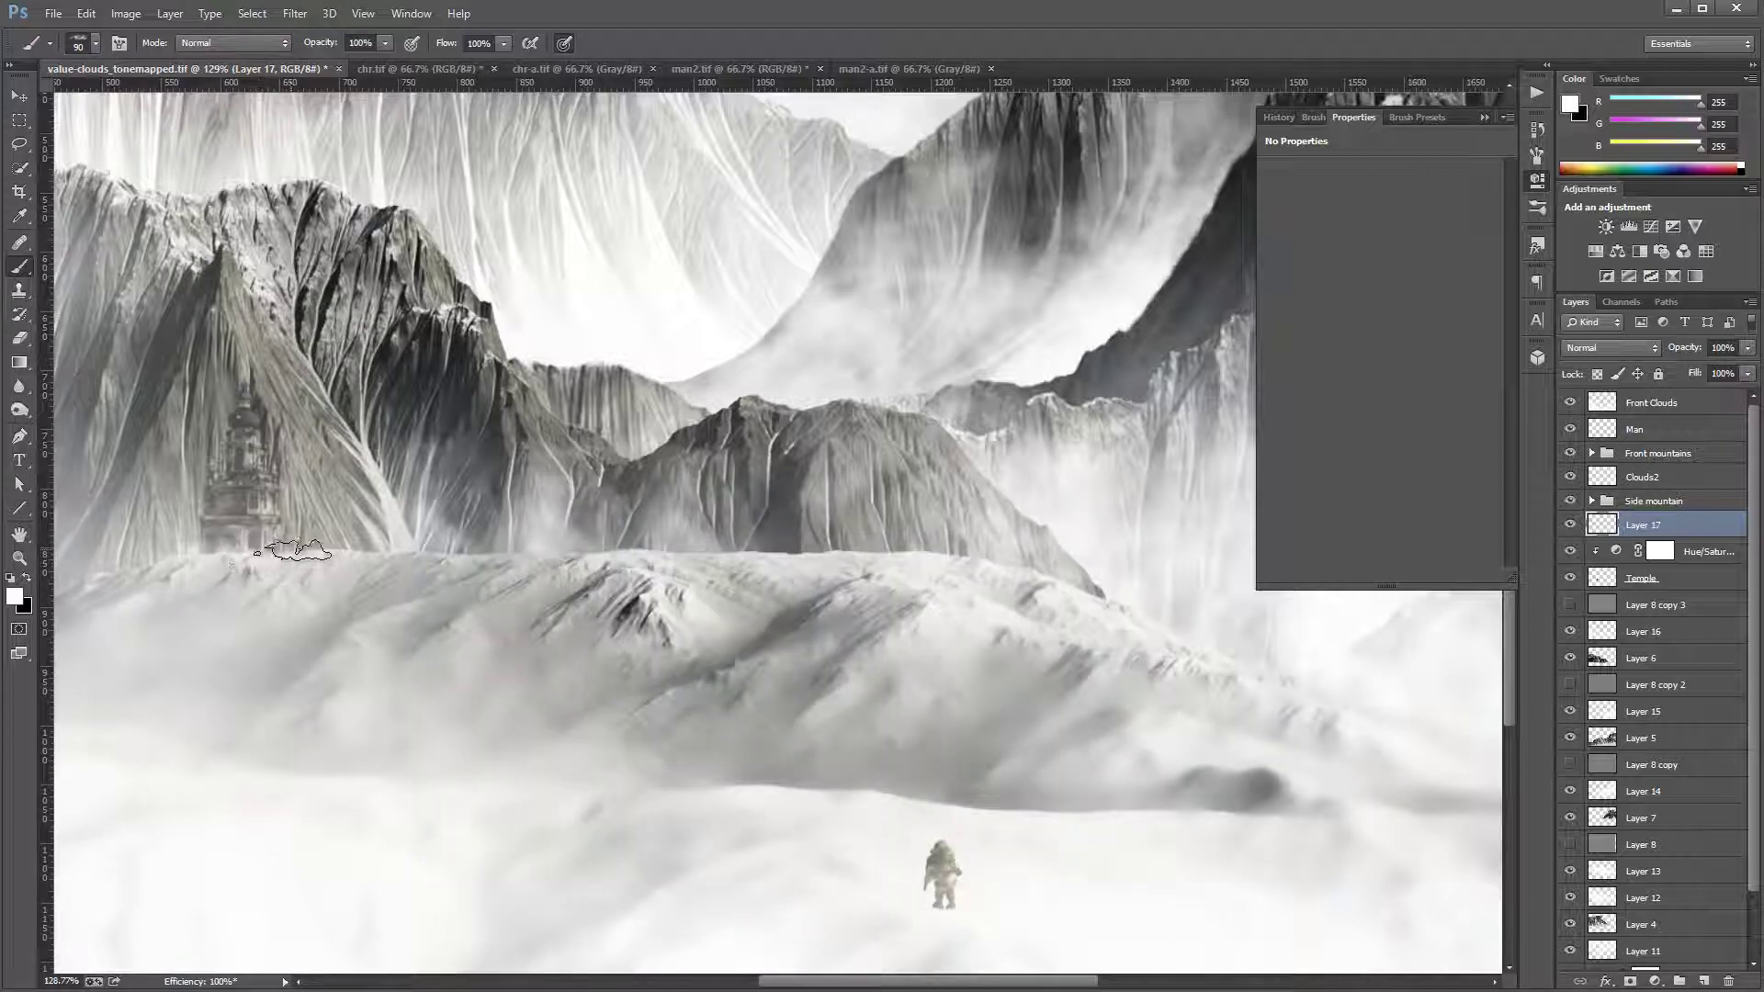
mouse_move(294, 550)
mouse_down()
mouse_move(206, 535)
mouse_move(126, 568)
mouse_move(171, 590)
mouse_move(143, 593)
mouse_move(257, 555)
mouse_move(381, 571)
mouse_move(388, 552)
mouse_move(334, 546)
mouse_up()
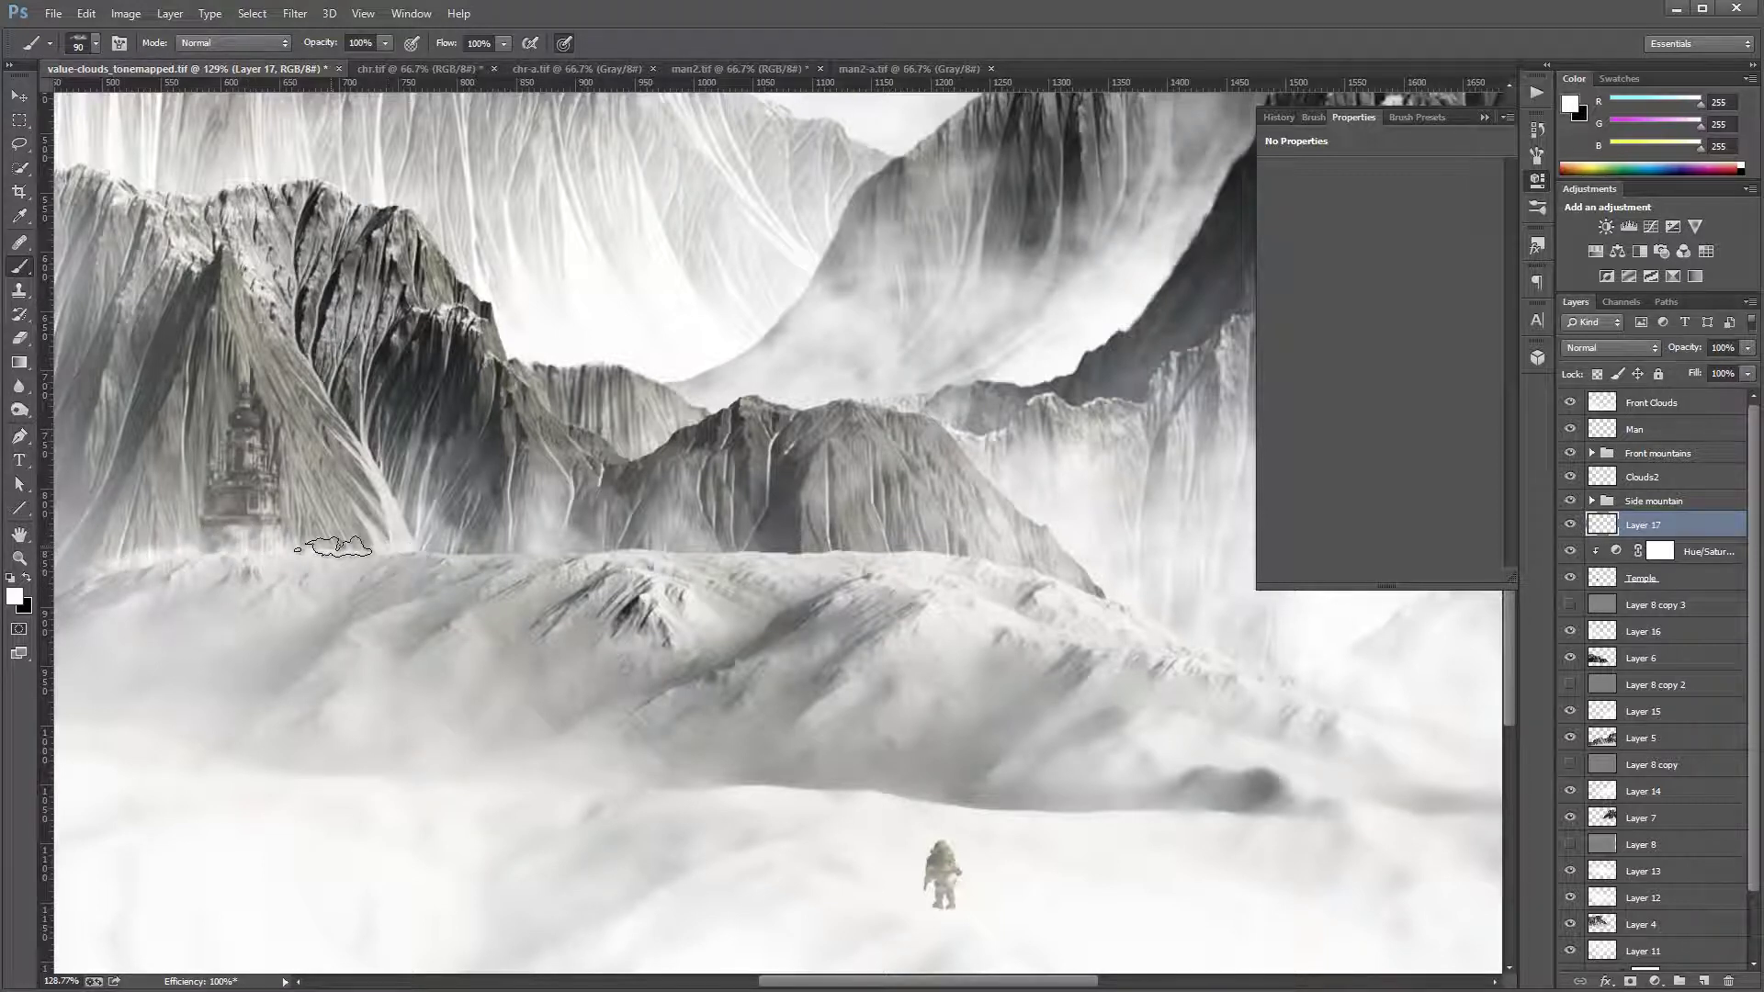
Step: Enlarge the cloud brush to 400 px and paint broader mist around the tower's base and the snow ridge
key(bracketright)
key(bracketright)
key(bracketright)
key(bracketright)
key(bracketright)
key(bracketright)
key(bracketright)
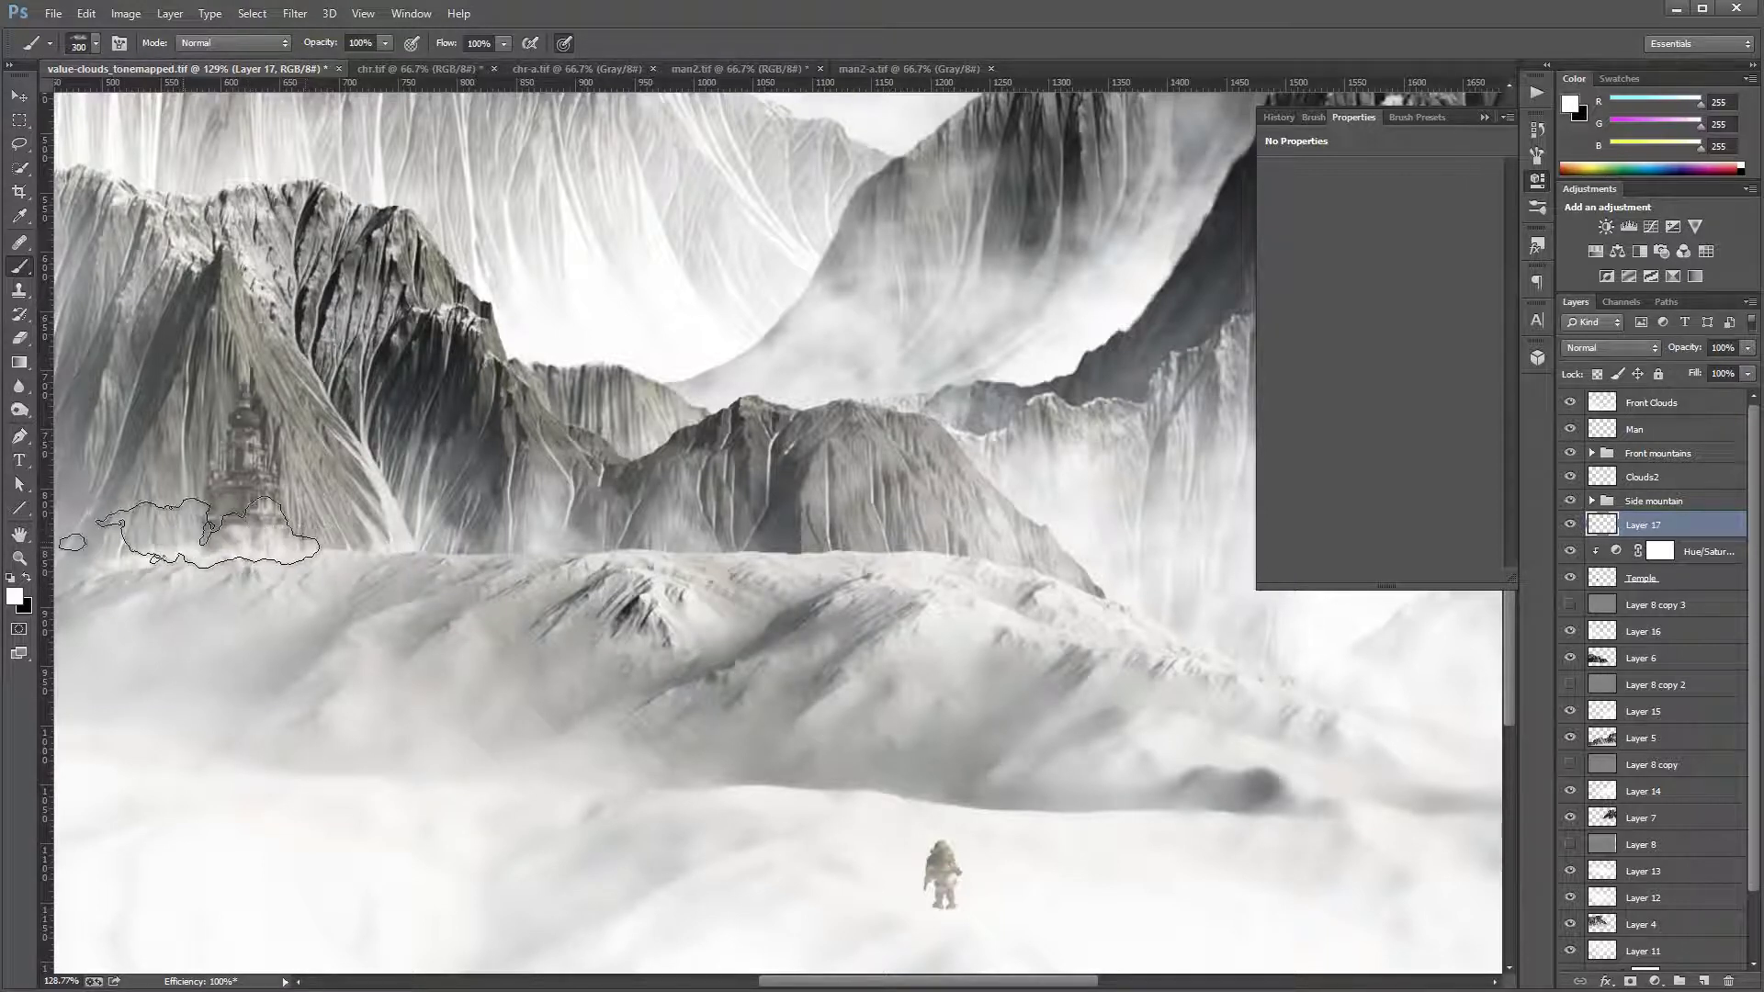
key(bracketright)
drag(174, 523, 422, 669)
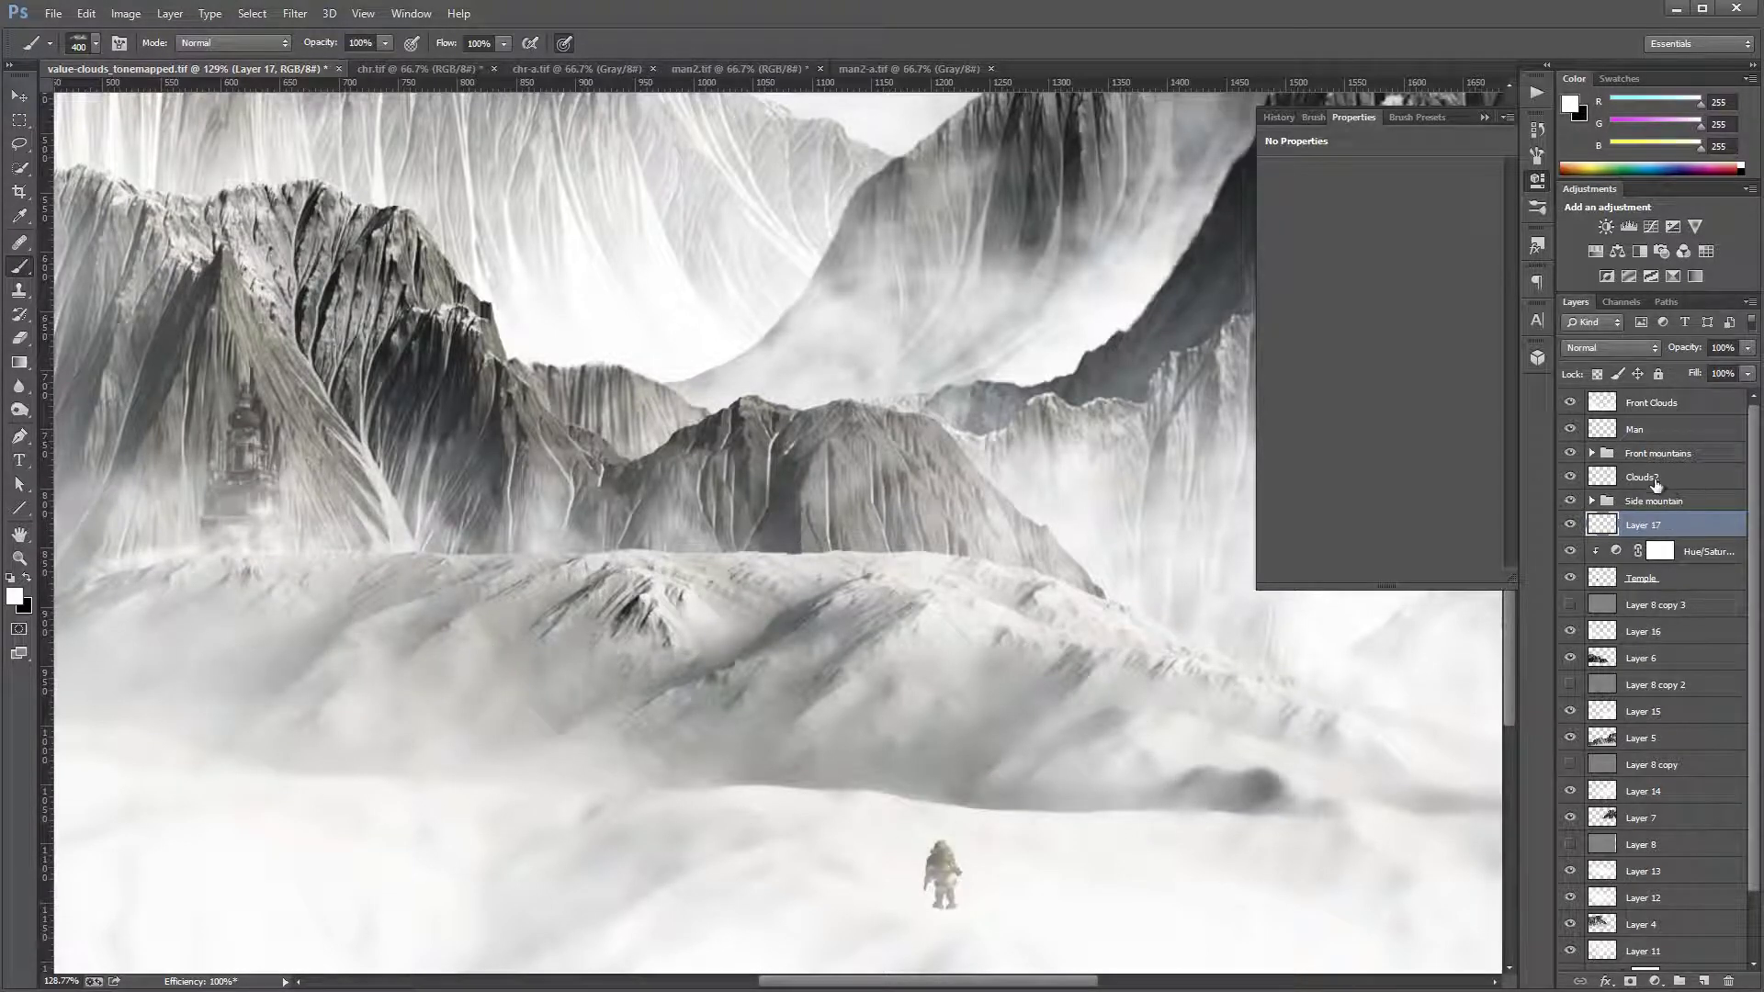
Step: Paint mist over the snow ridge on the Front Clouds layer, enlarging the cloud brush to 600 px
click(1654, 479)
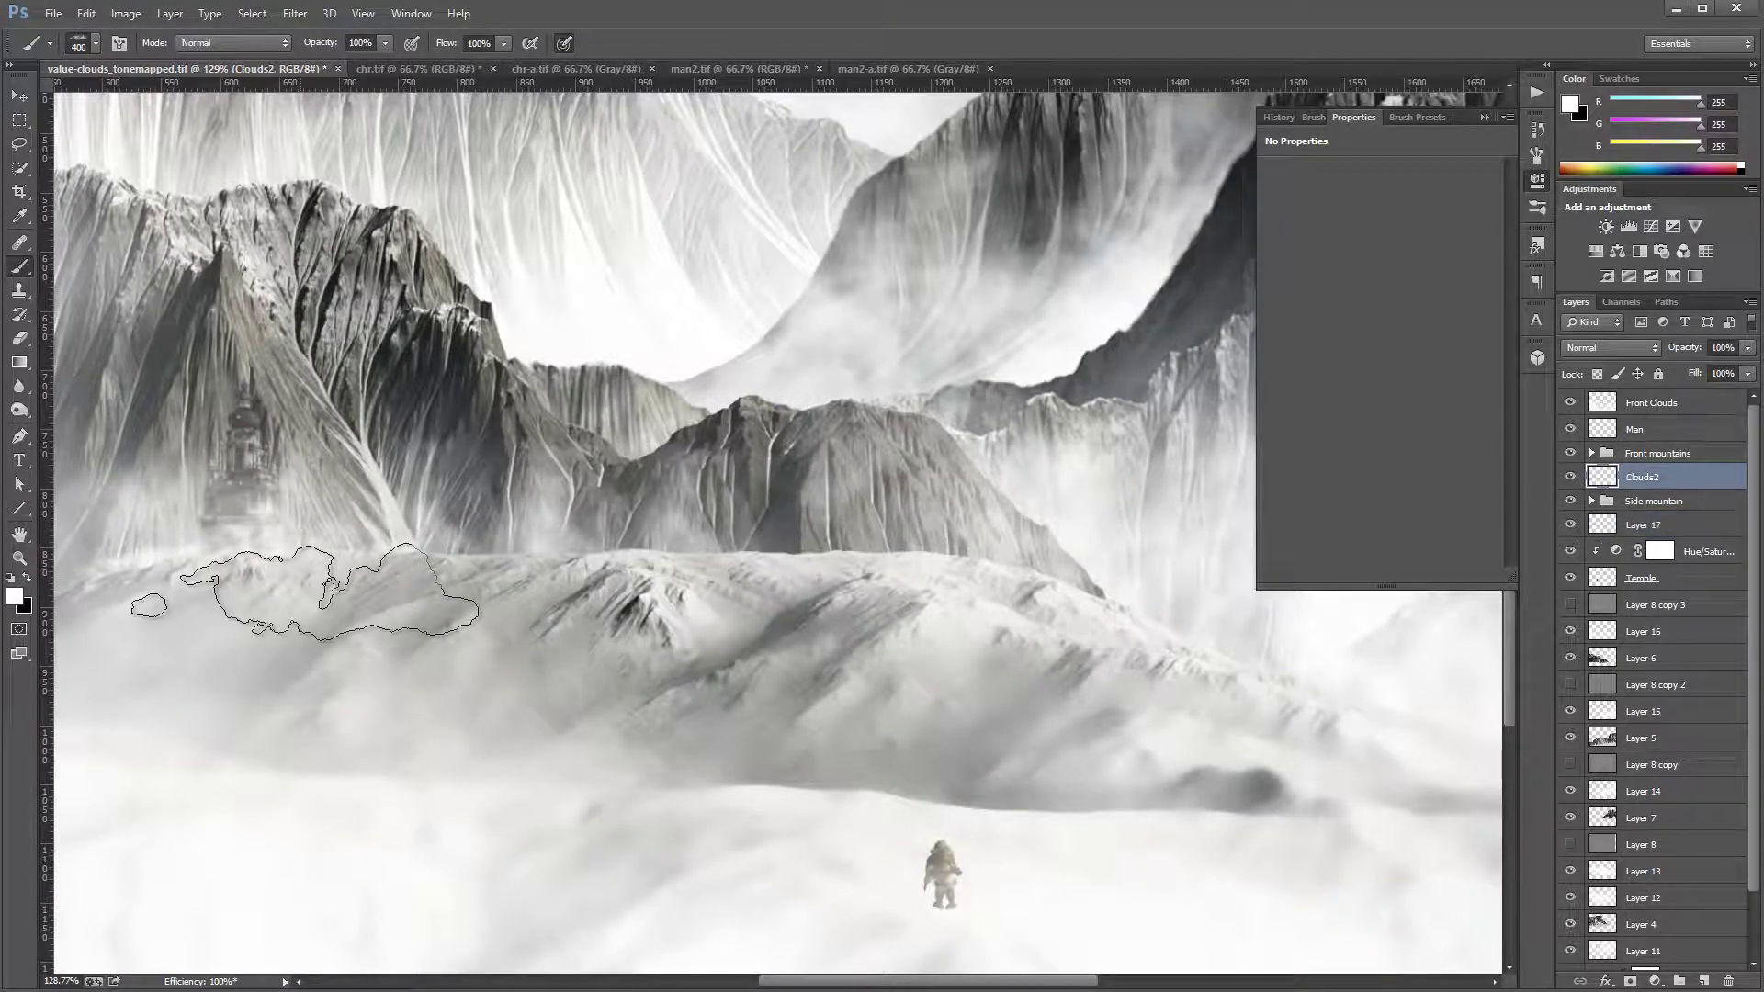
click(1693, 432)
click(1681, 404)
key(bracketleft)
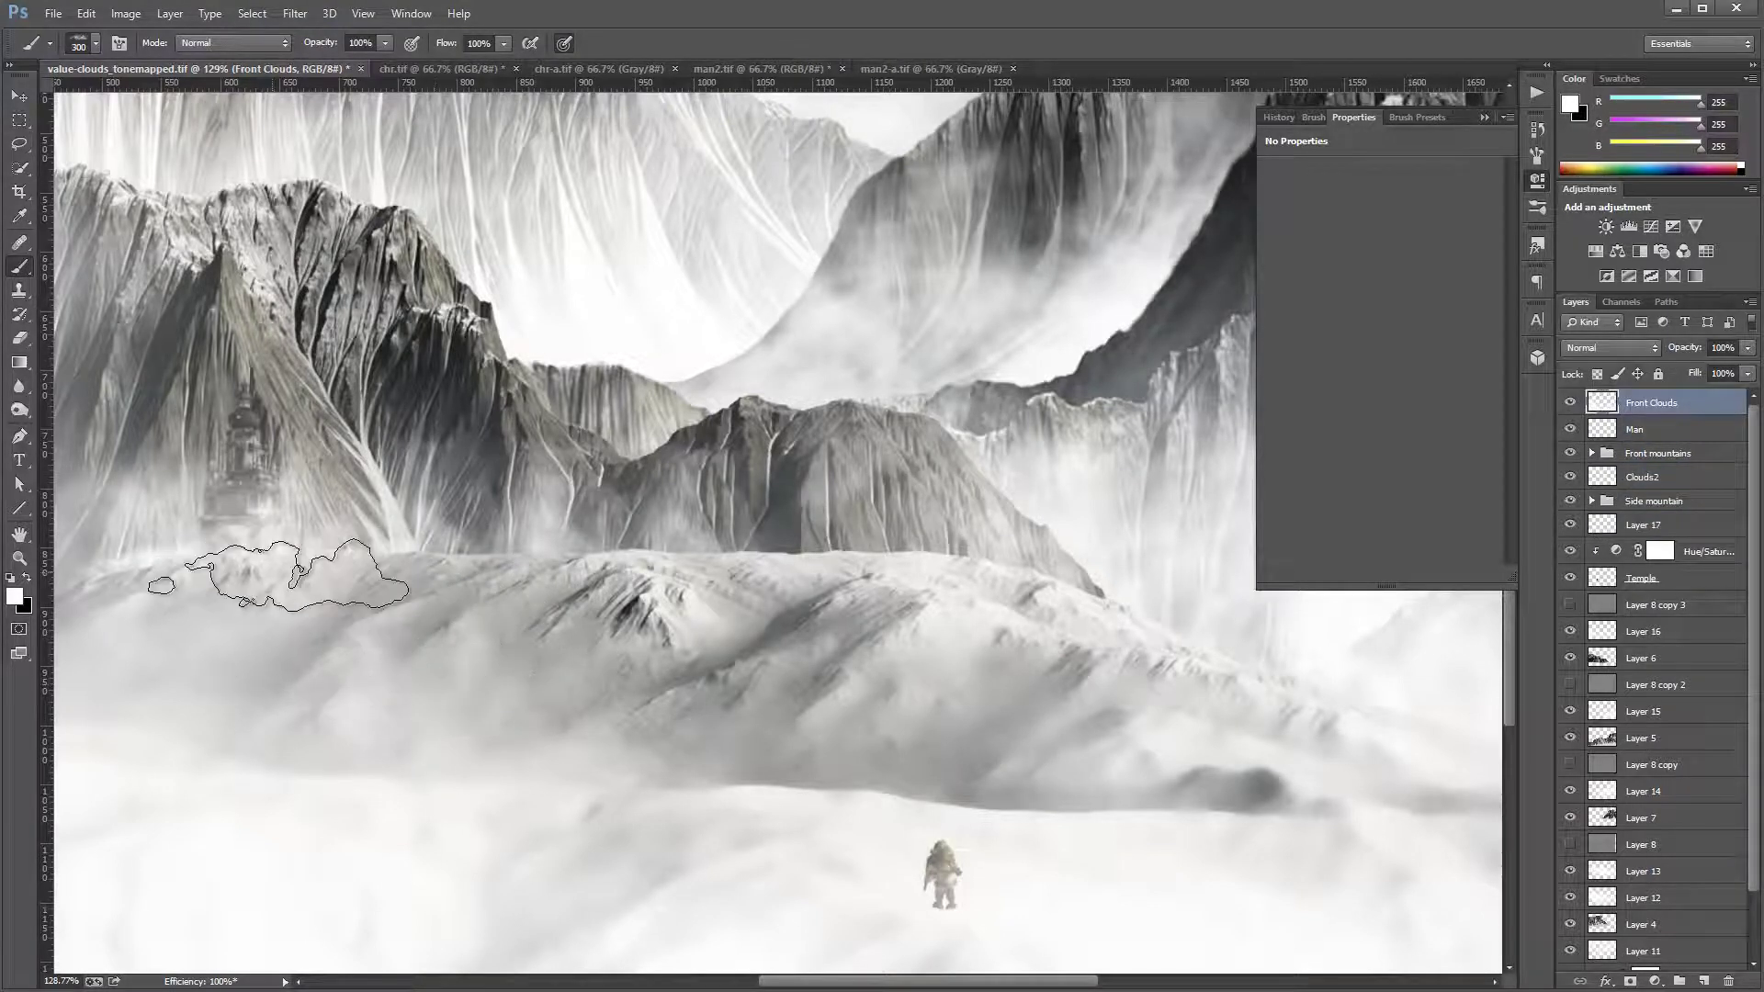
key(bracketleft)
key(bracketleft)
key(bracketleft)
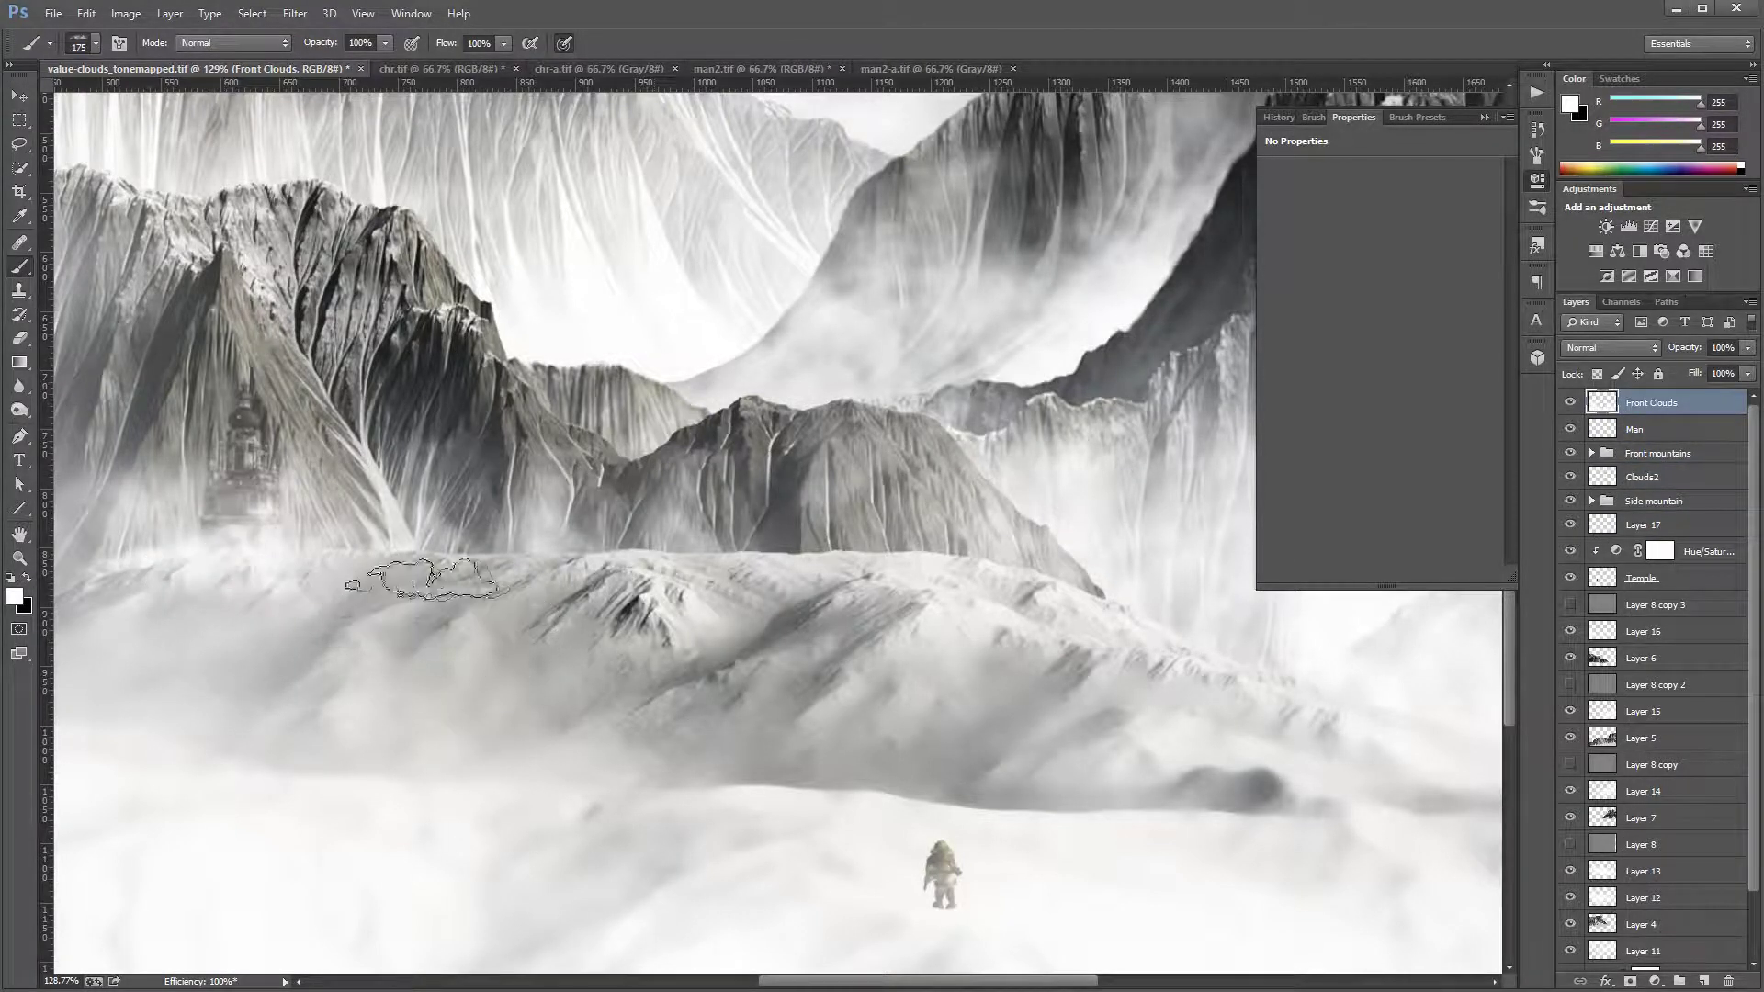
key(bracketright)
key(bracketright)
key(bracketright)
key(bracketright)
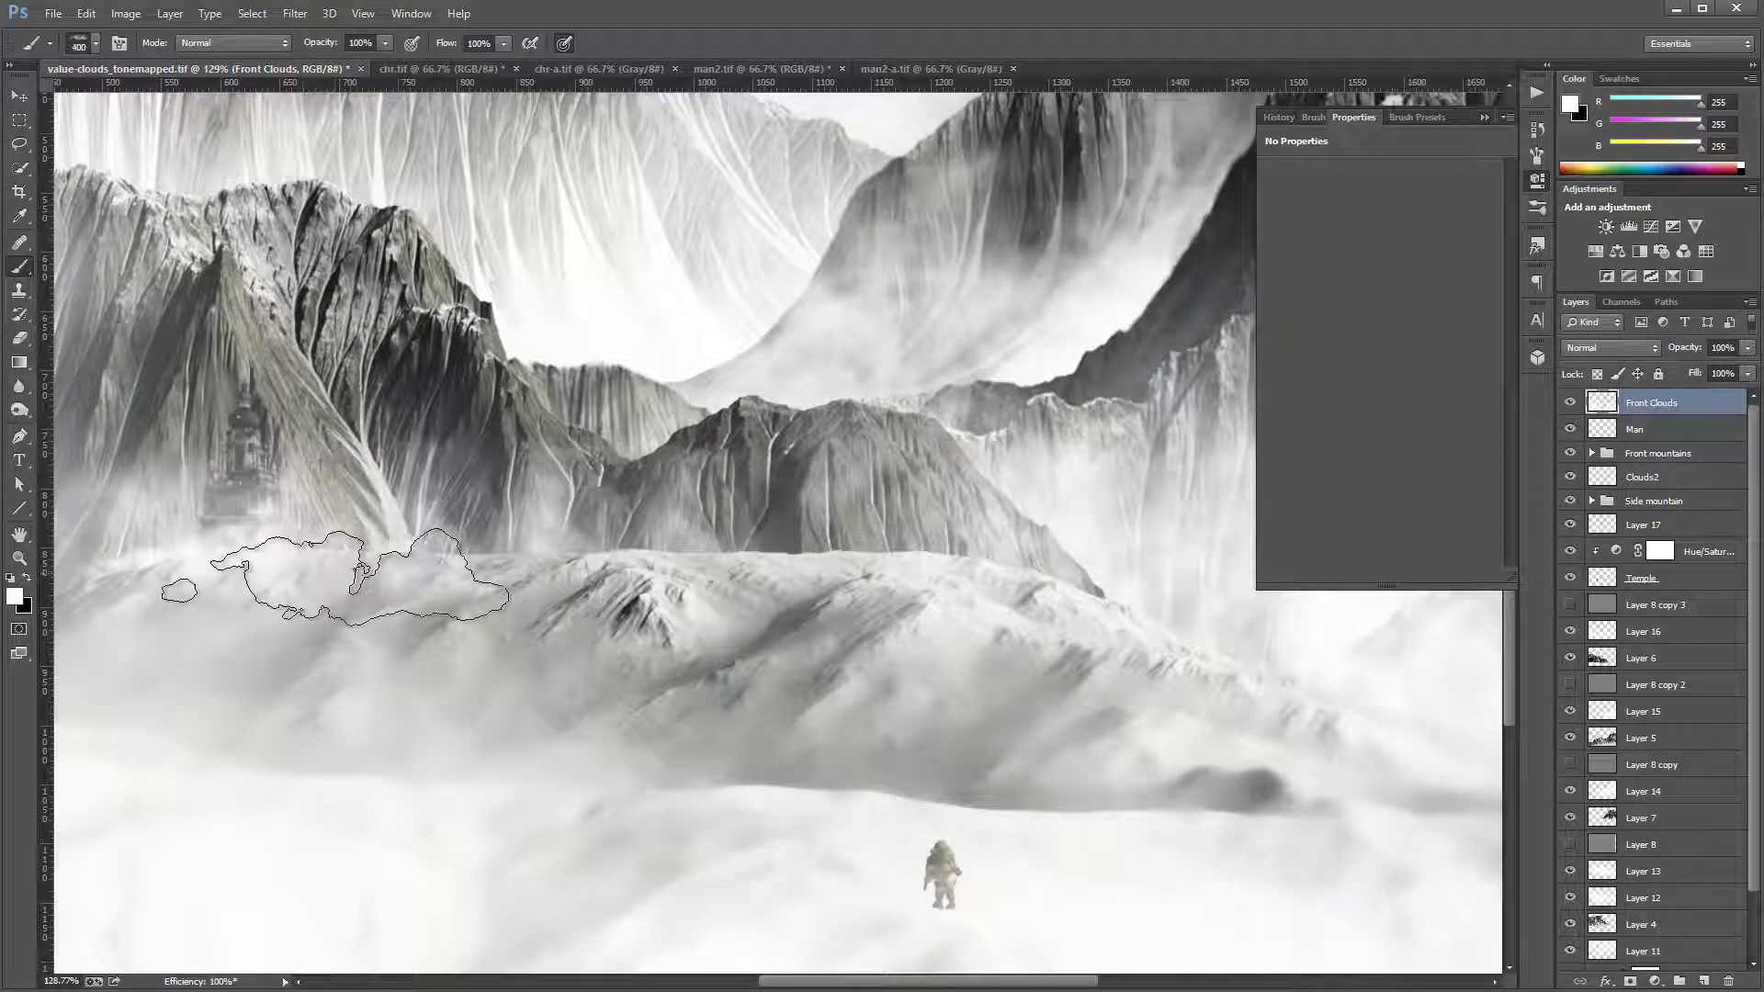
key(bracketright)
key(bracketright)
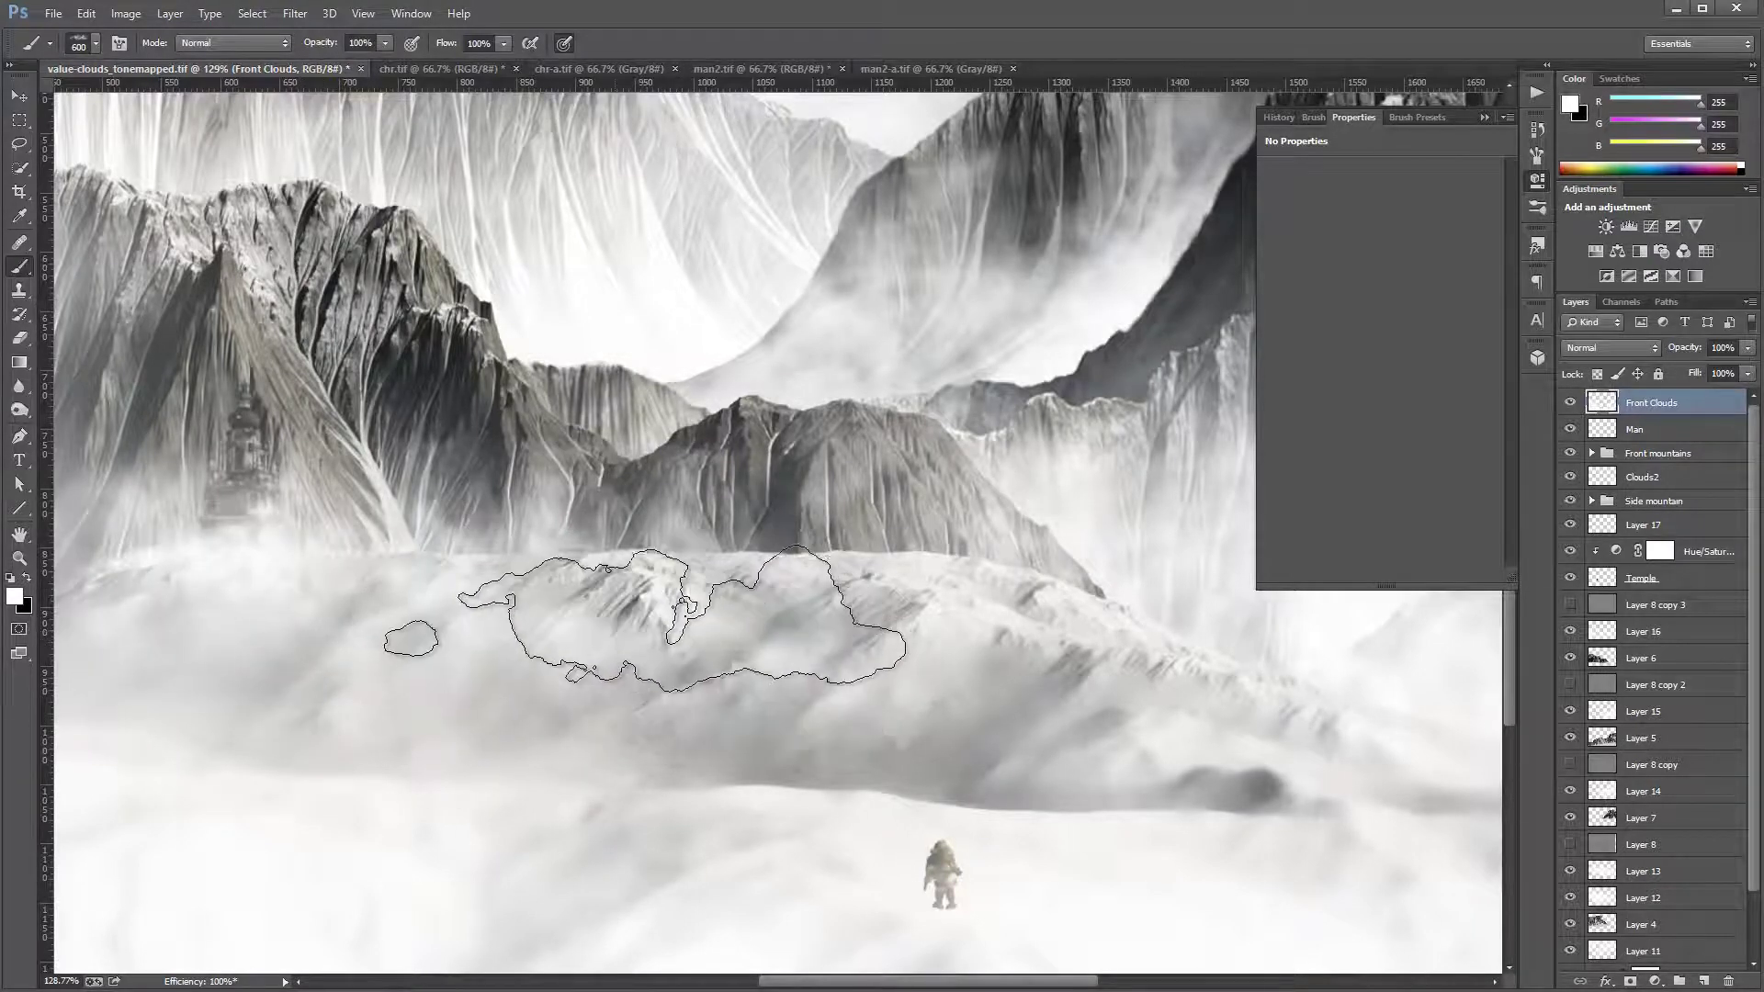
Step: Check which layer holds the man and create a new layer directly beneath the Man layer
click(19, 95)
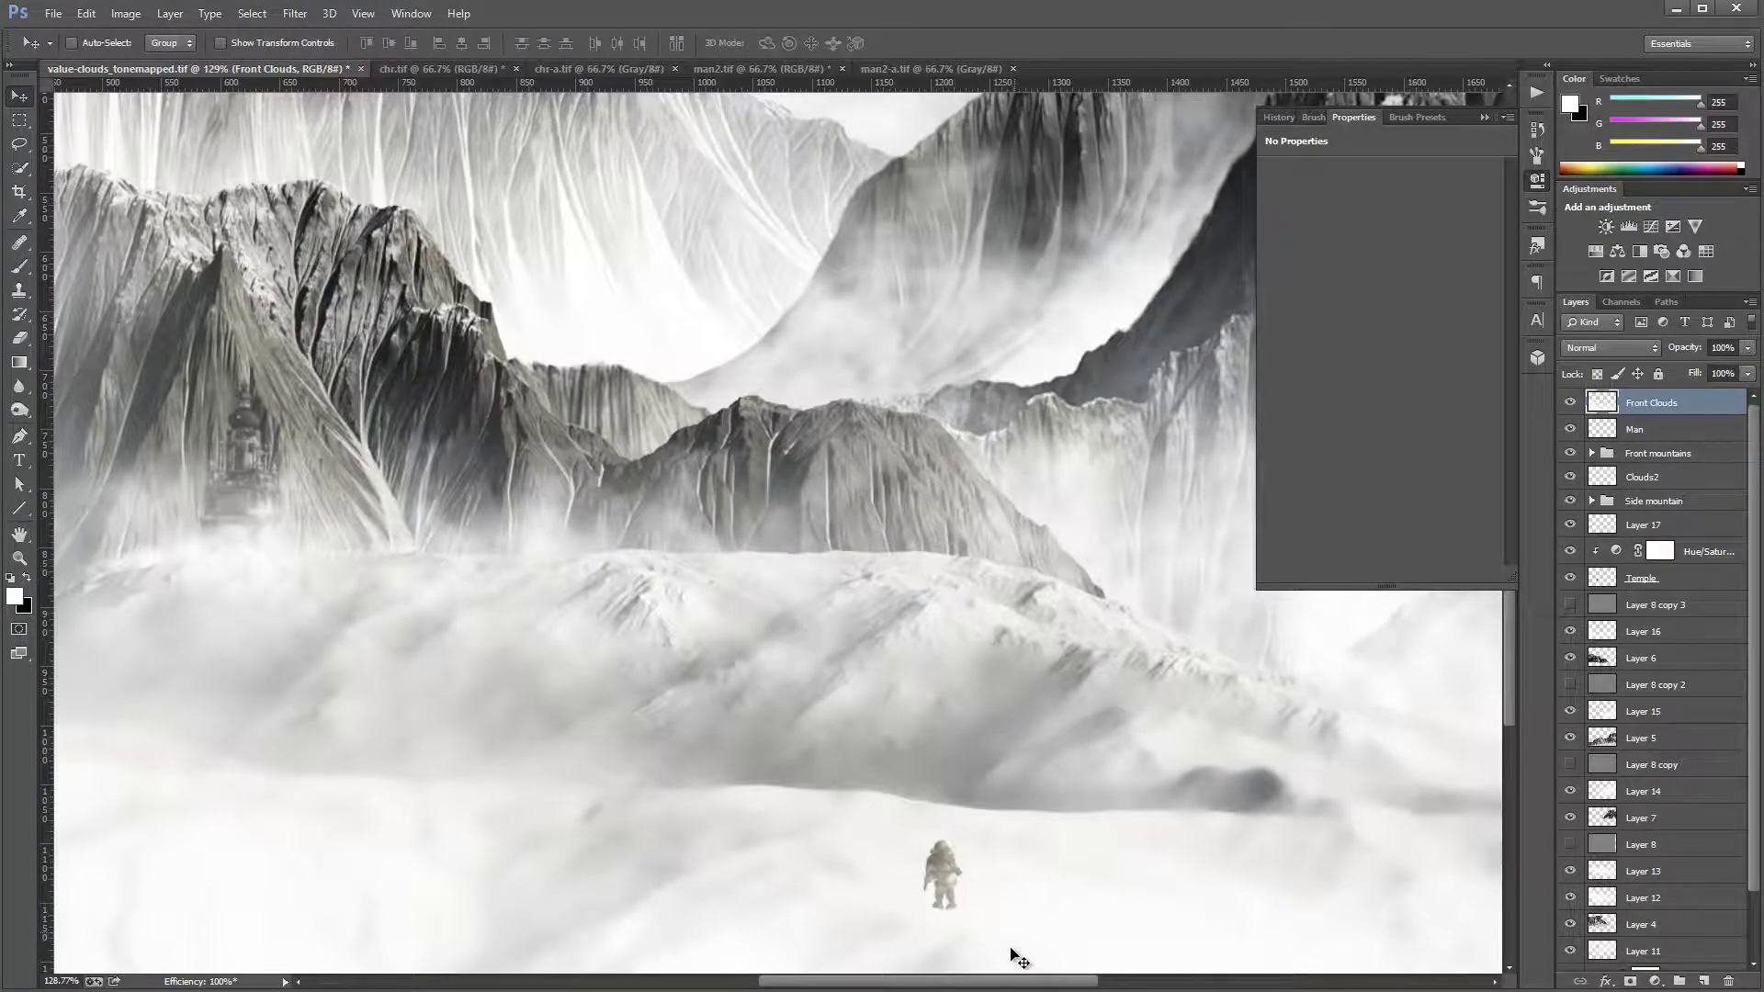
scroll(1011, 955, up, 4)
scroll(933, 831, down, 1)
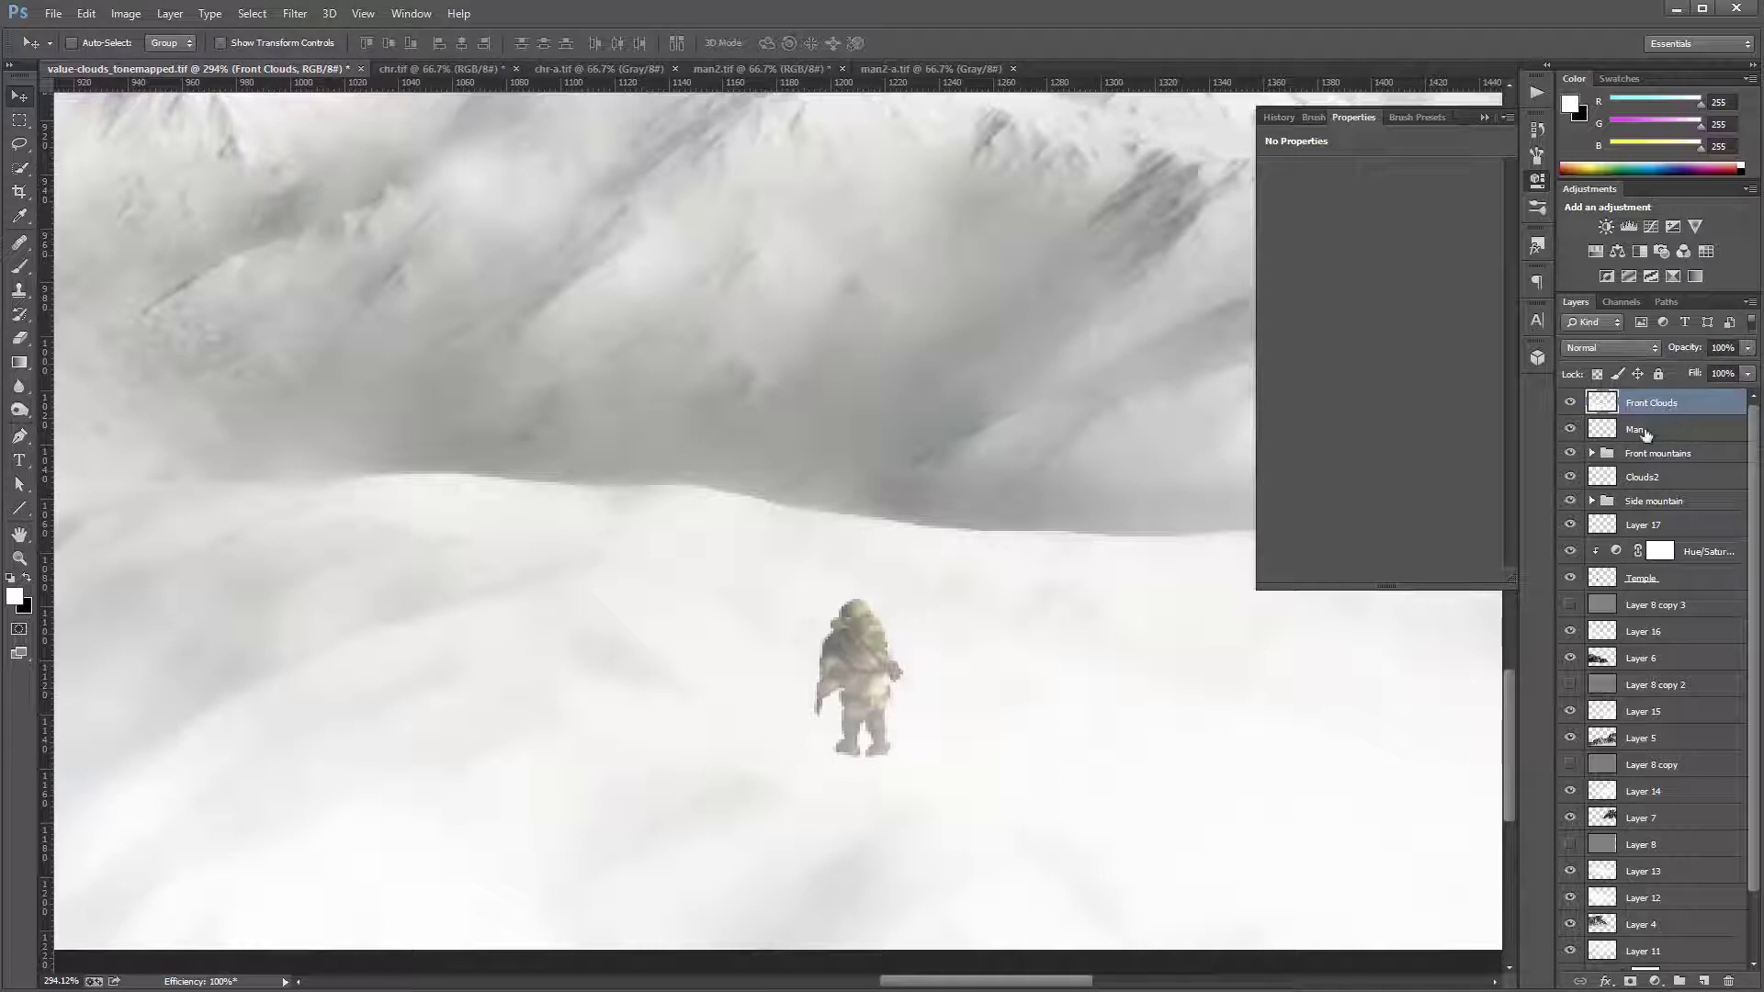
click(1570, 429)
click(1570, 429)
click(1665, 430)
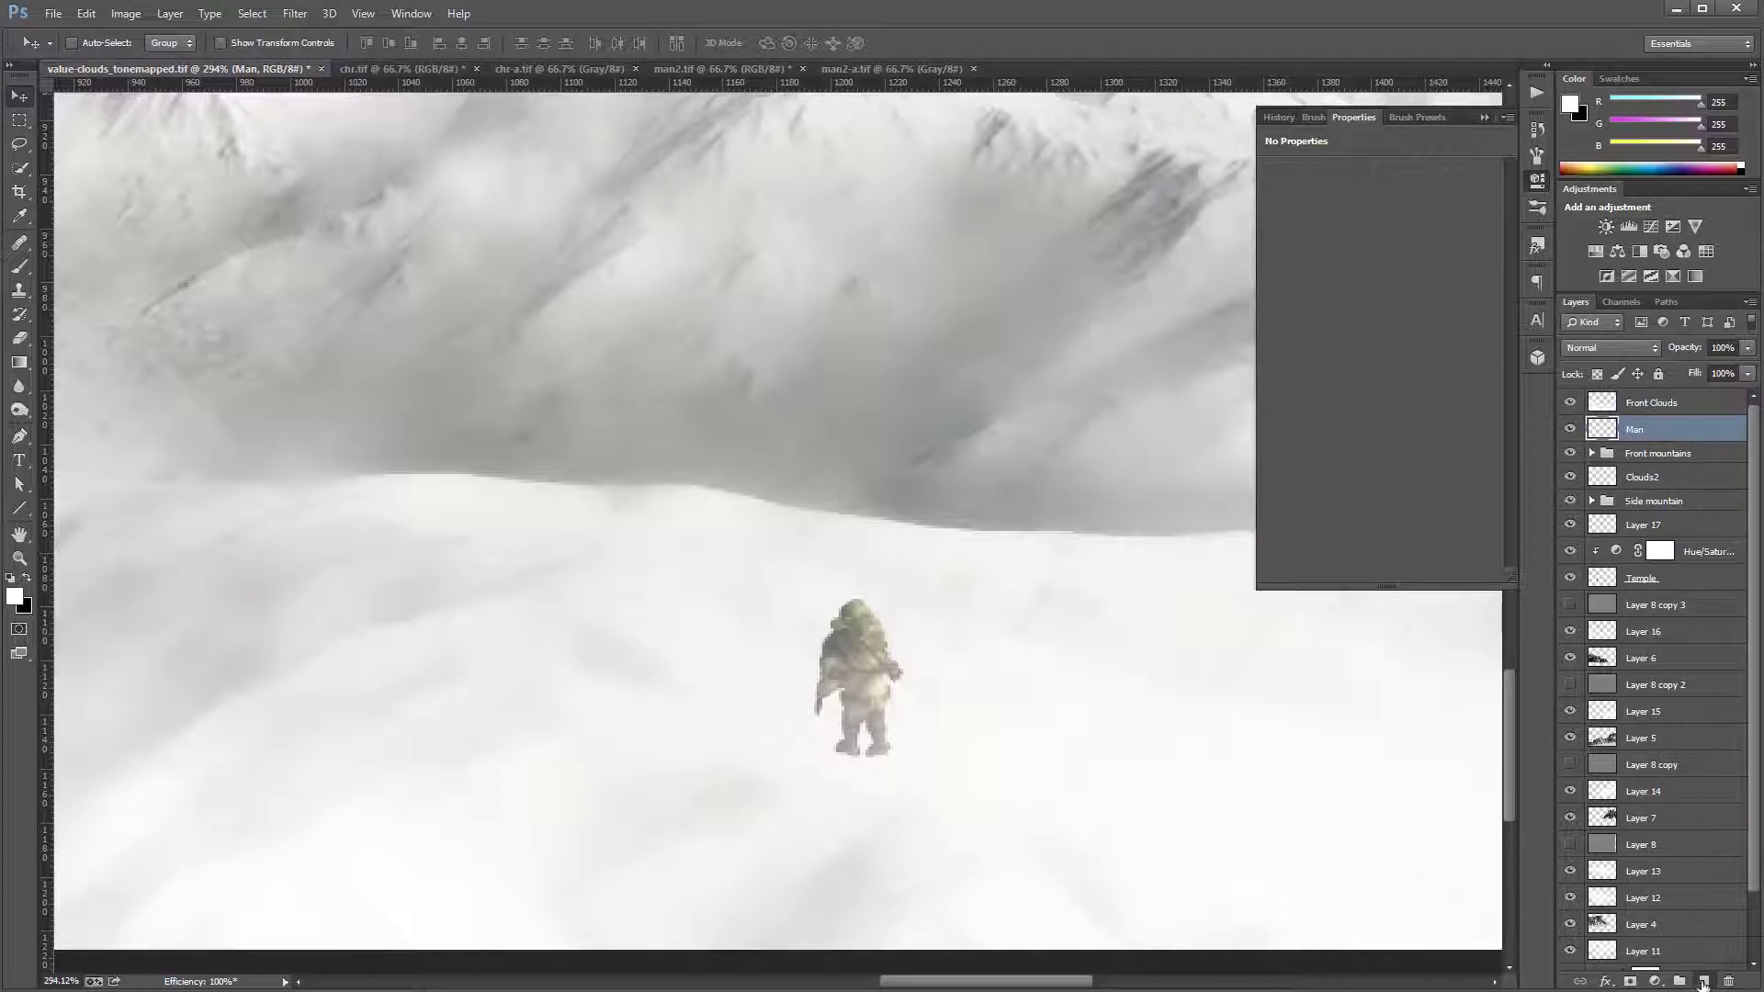
click(1704, 981)
drag(1661, 441, 1654, 467)
Step: Rename the new layer beneath the man as shadow
double_click(1644, 457)
text(sh)
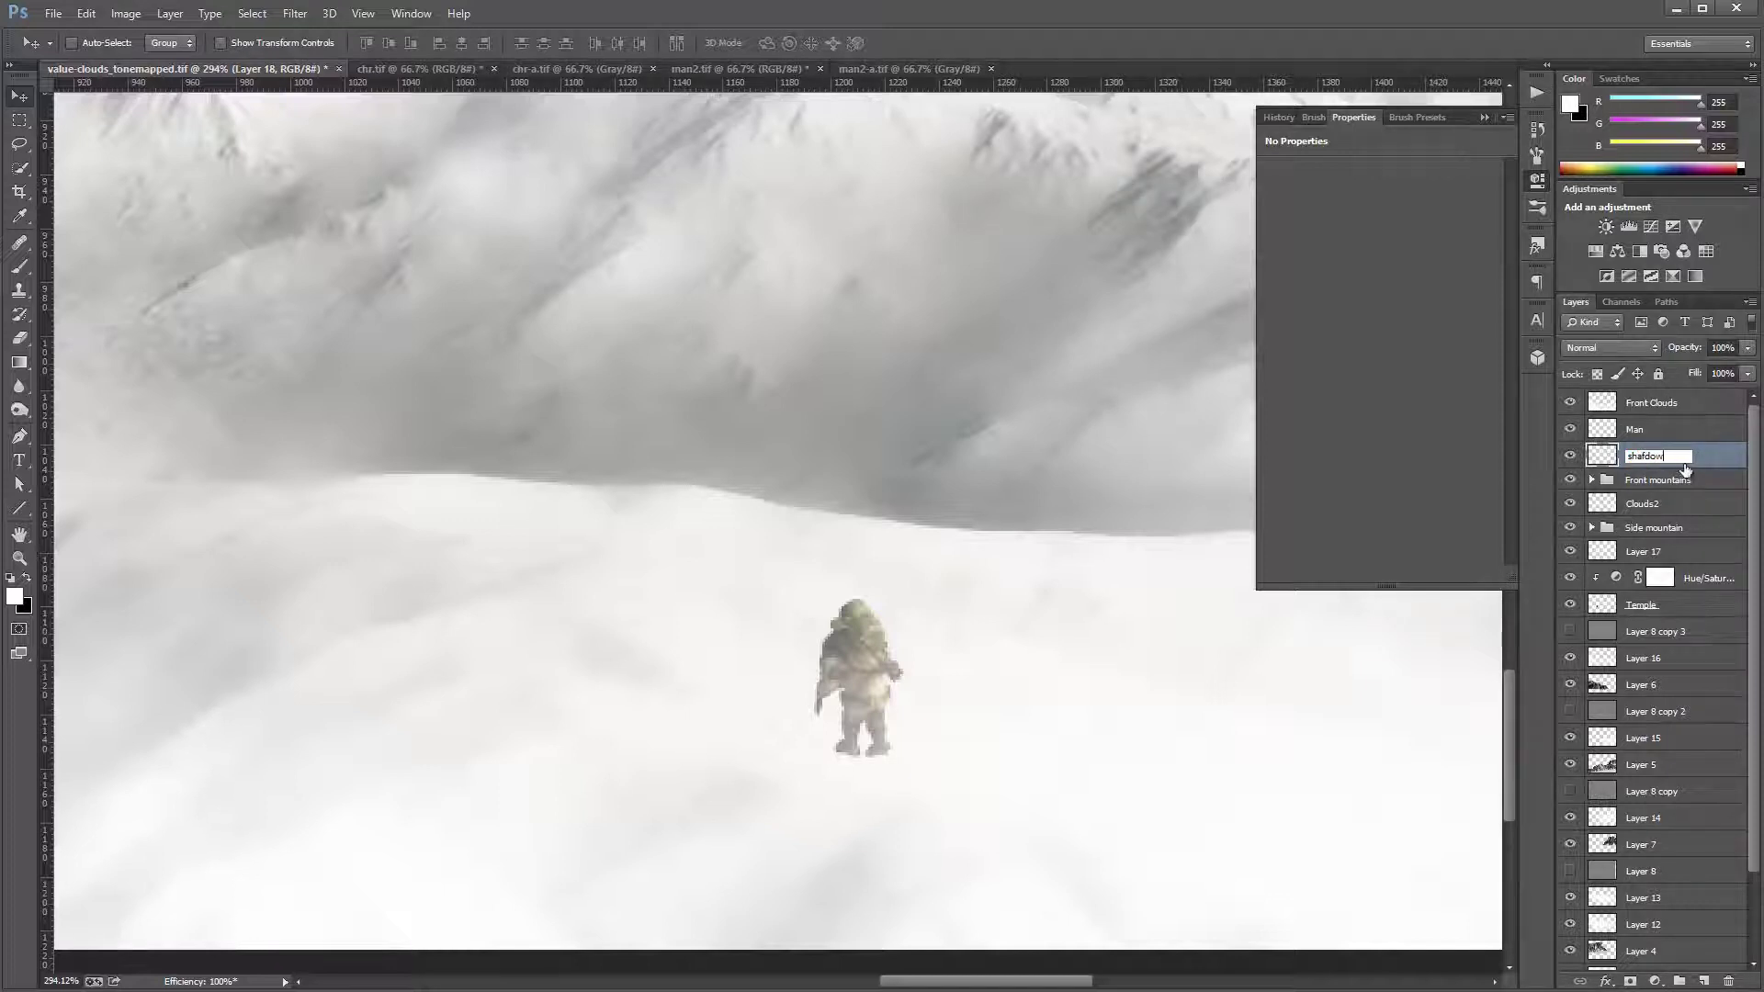
text(afdow)
key(ctrl+a)
text(sh)
key(Return)
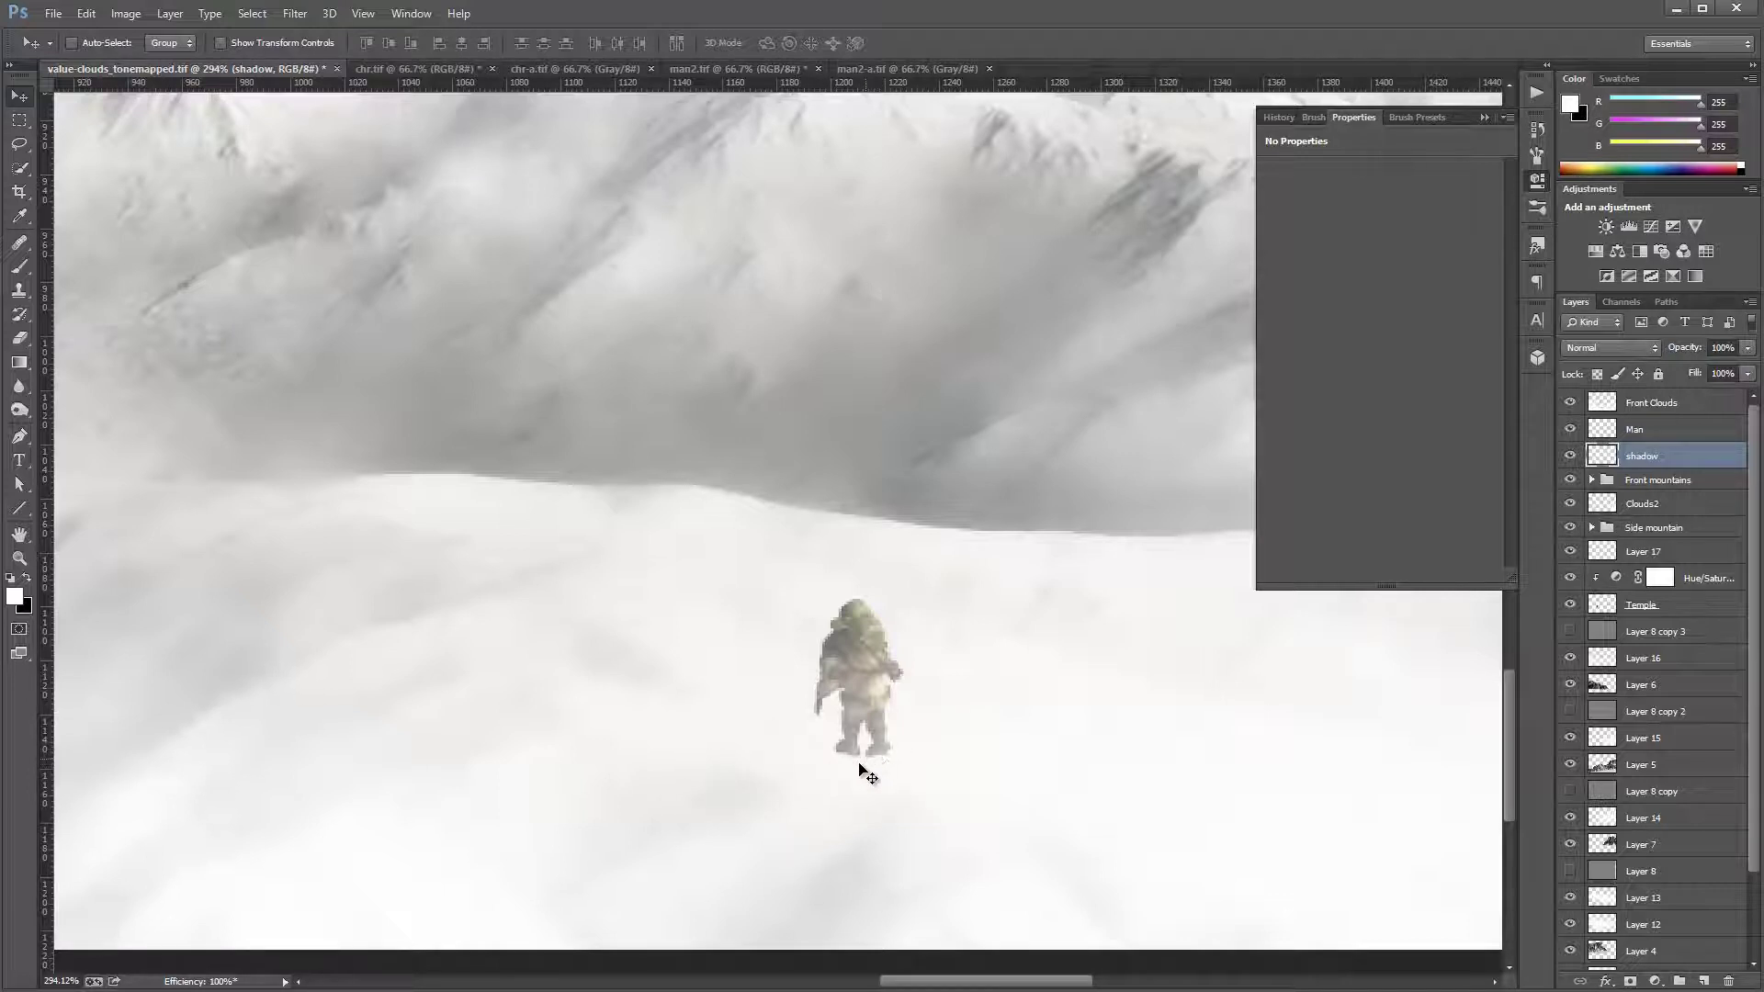
Step: Duplicate the Man layer, place the copy between Man and shadow, and rename it Man shadow
click(1663, 434)
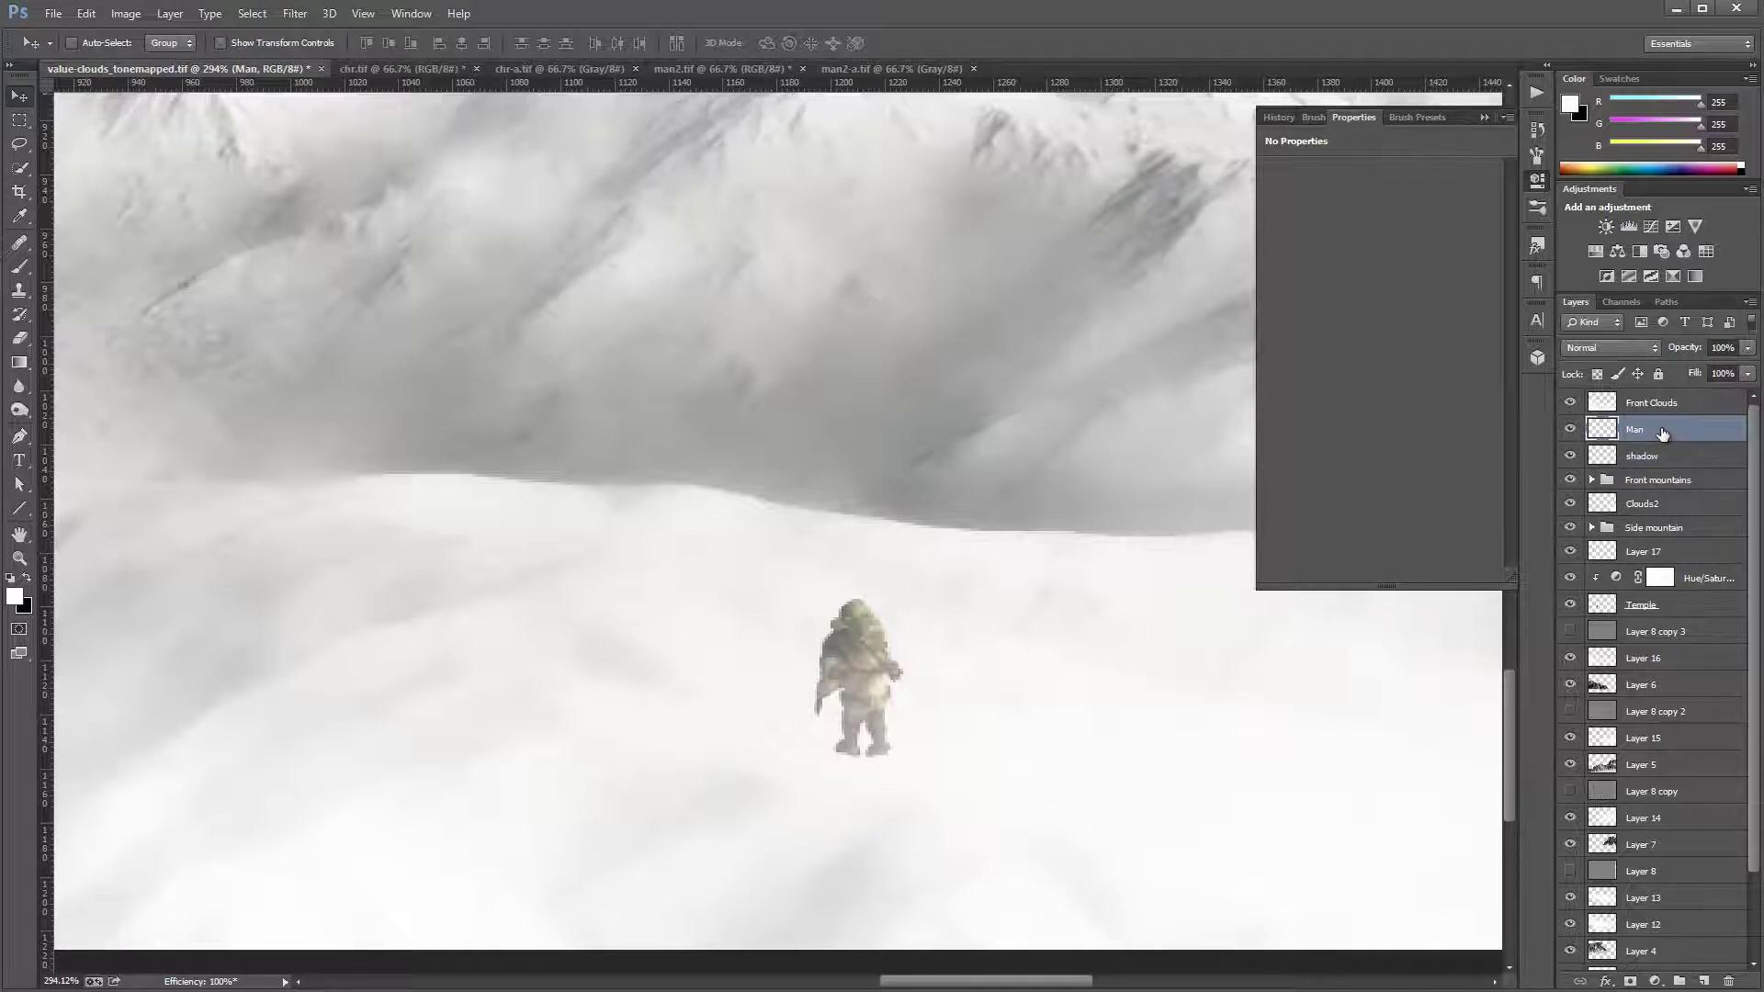
key(ctrl+j)
mouse_move(1664, 433)
mouse_down()
mouse_move(1666, 469)
mouse_move(1665, 452)
mouse_up()
double_click(1654, 457)
click(1652, 456)
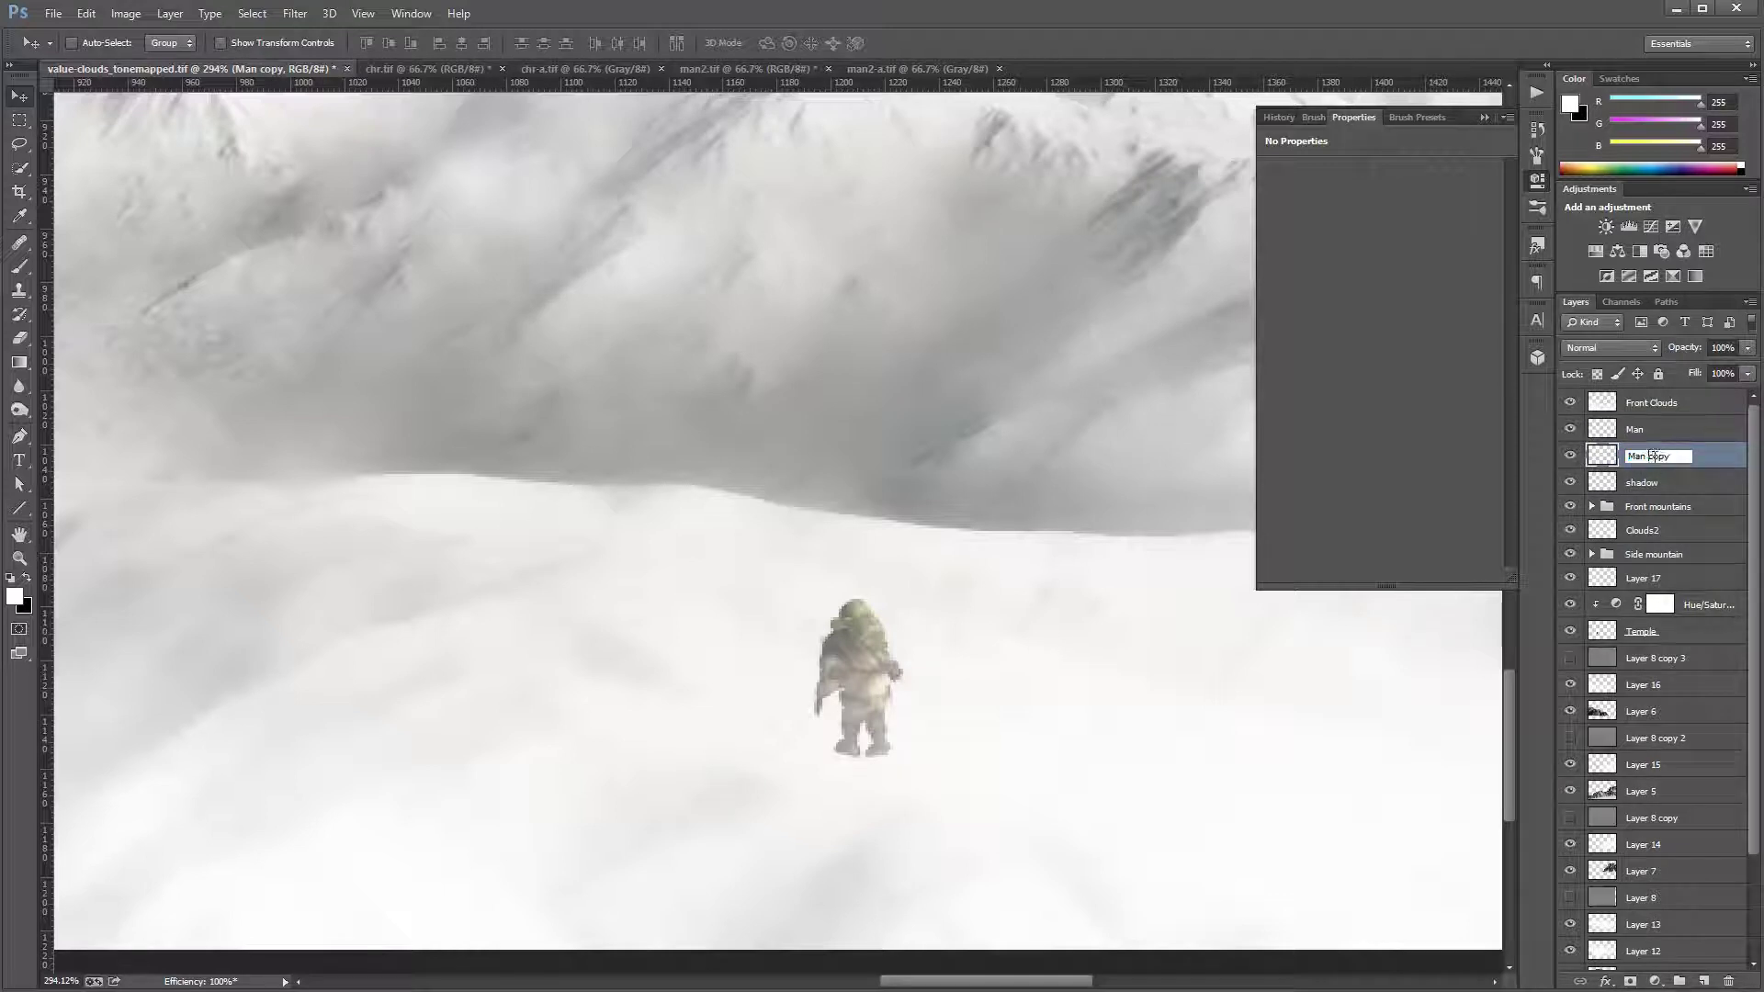
text(shadow)
click(1712, 485)
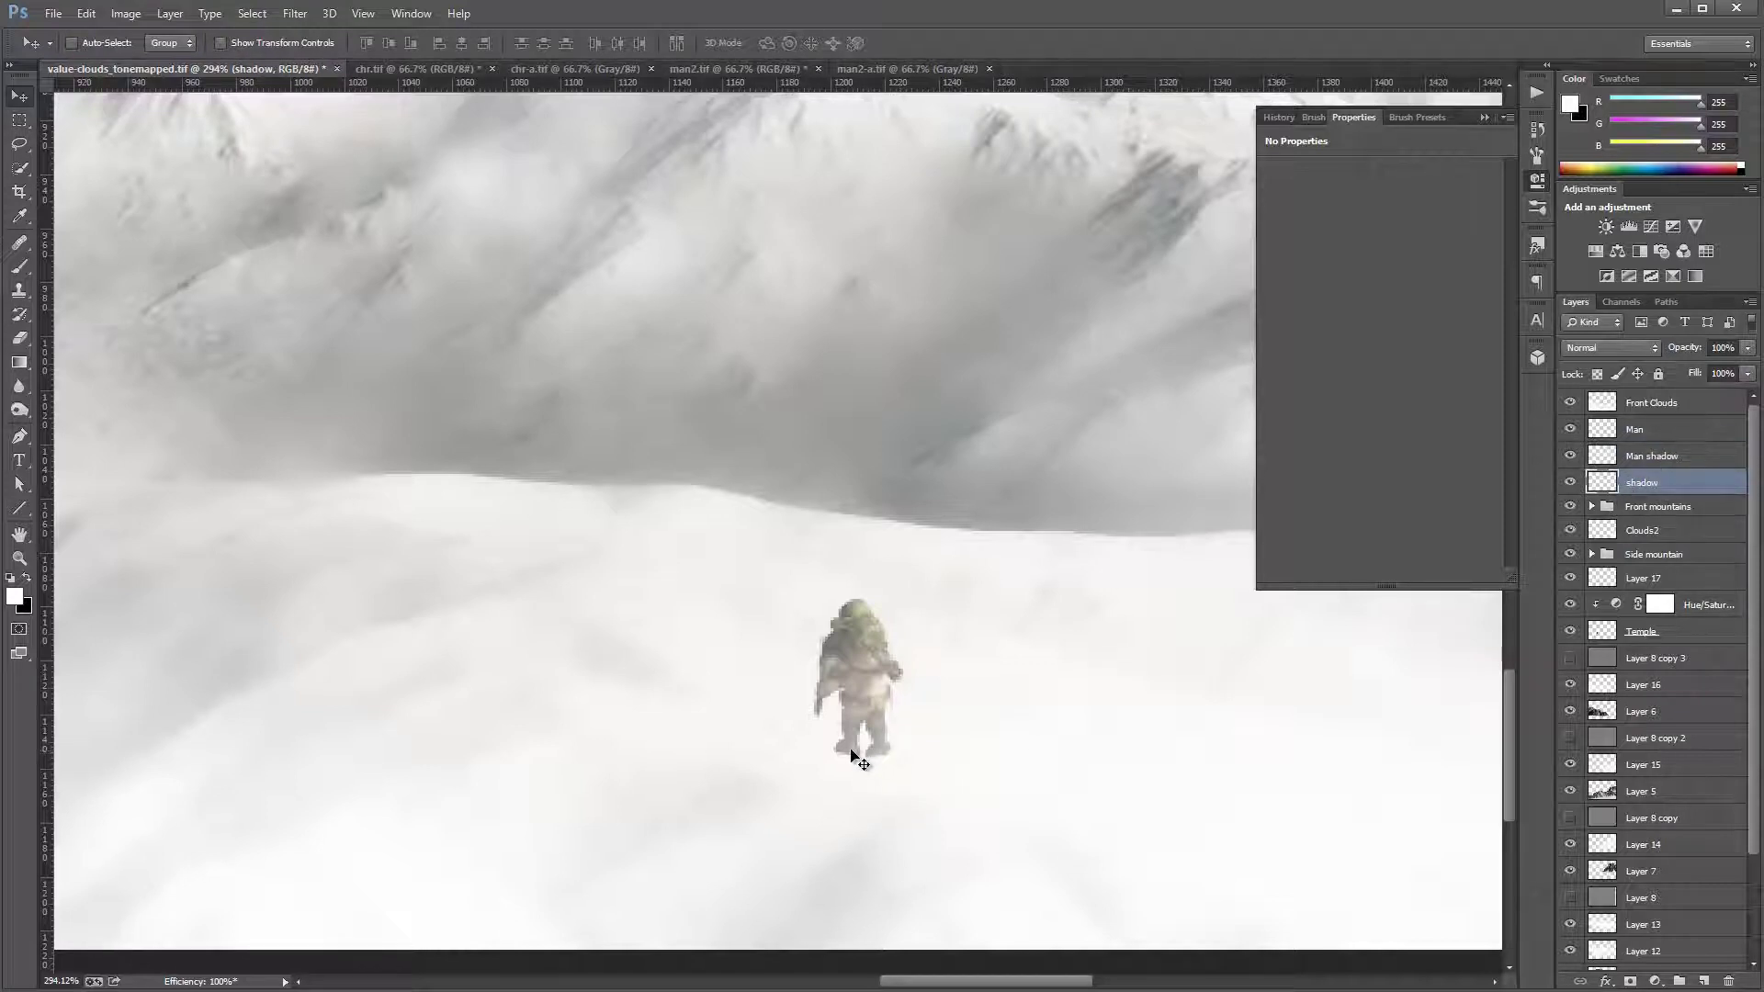
Step: Hide the Man layer, fill the figure's silhouette on the Man shadow layer with the black background colour, and deselect
click(1647, 463)
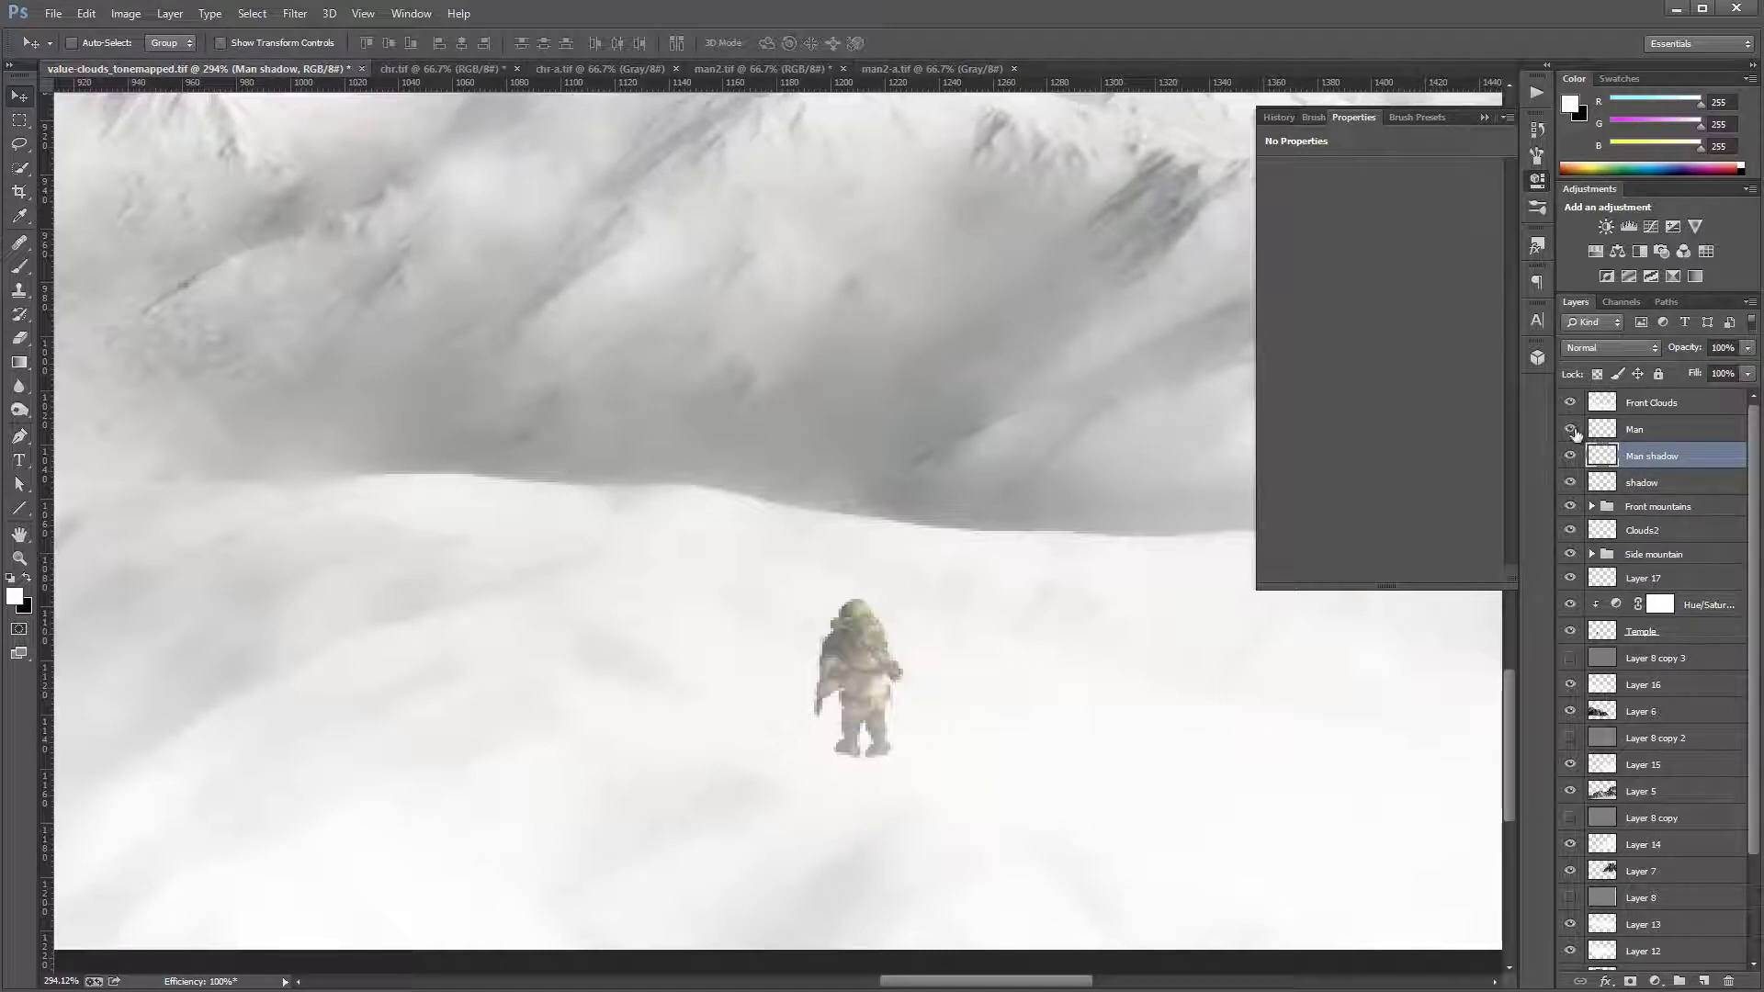
ctrl+click(1603, 460)
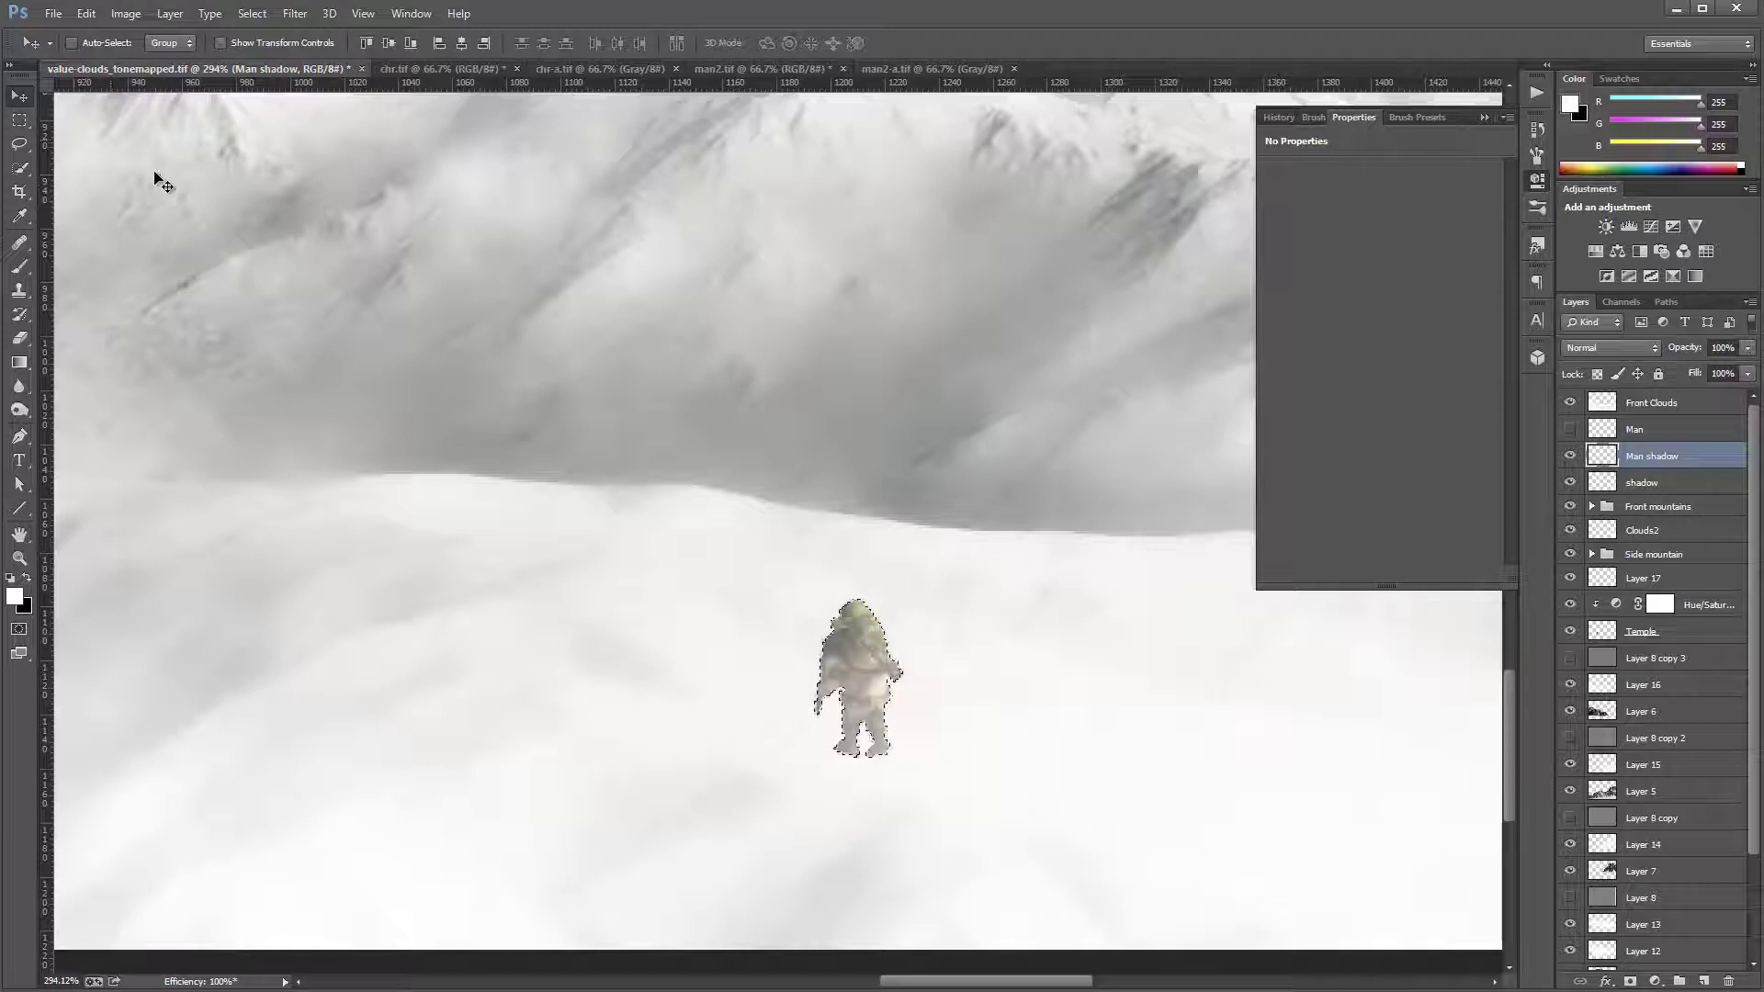
key(ctrl+BackSpace)
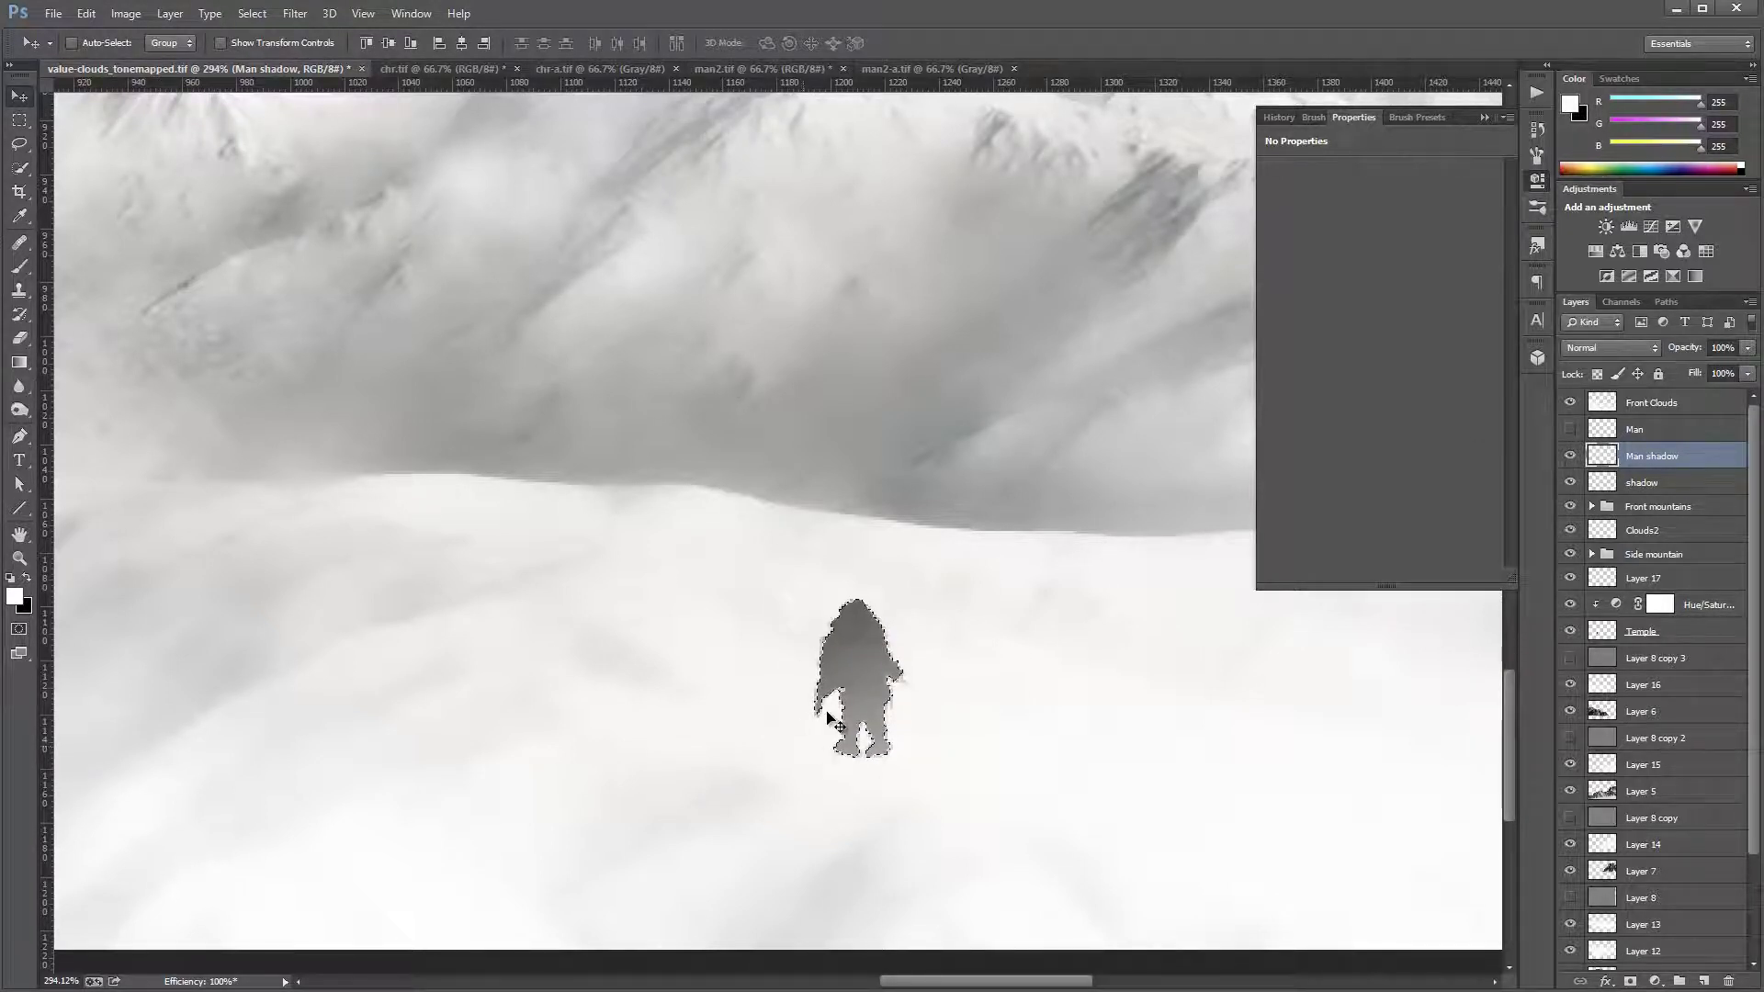
click(19, 120)
key(ctrl+d)
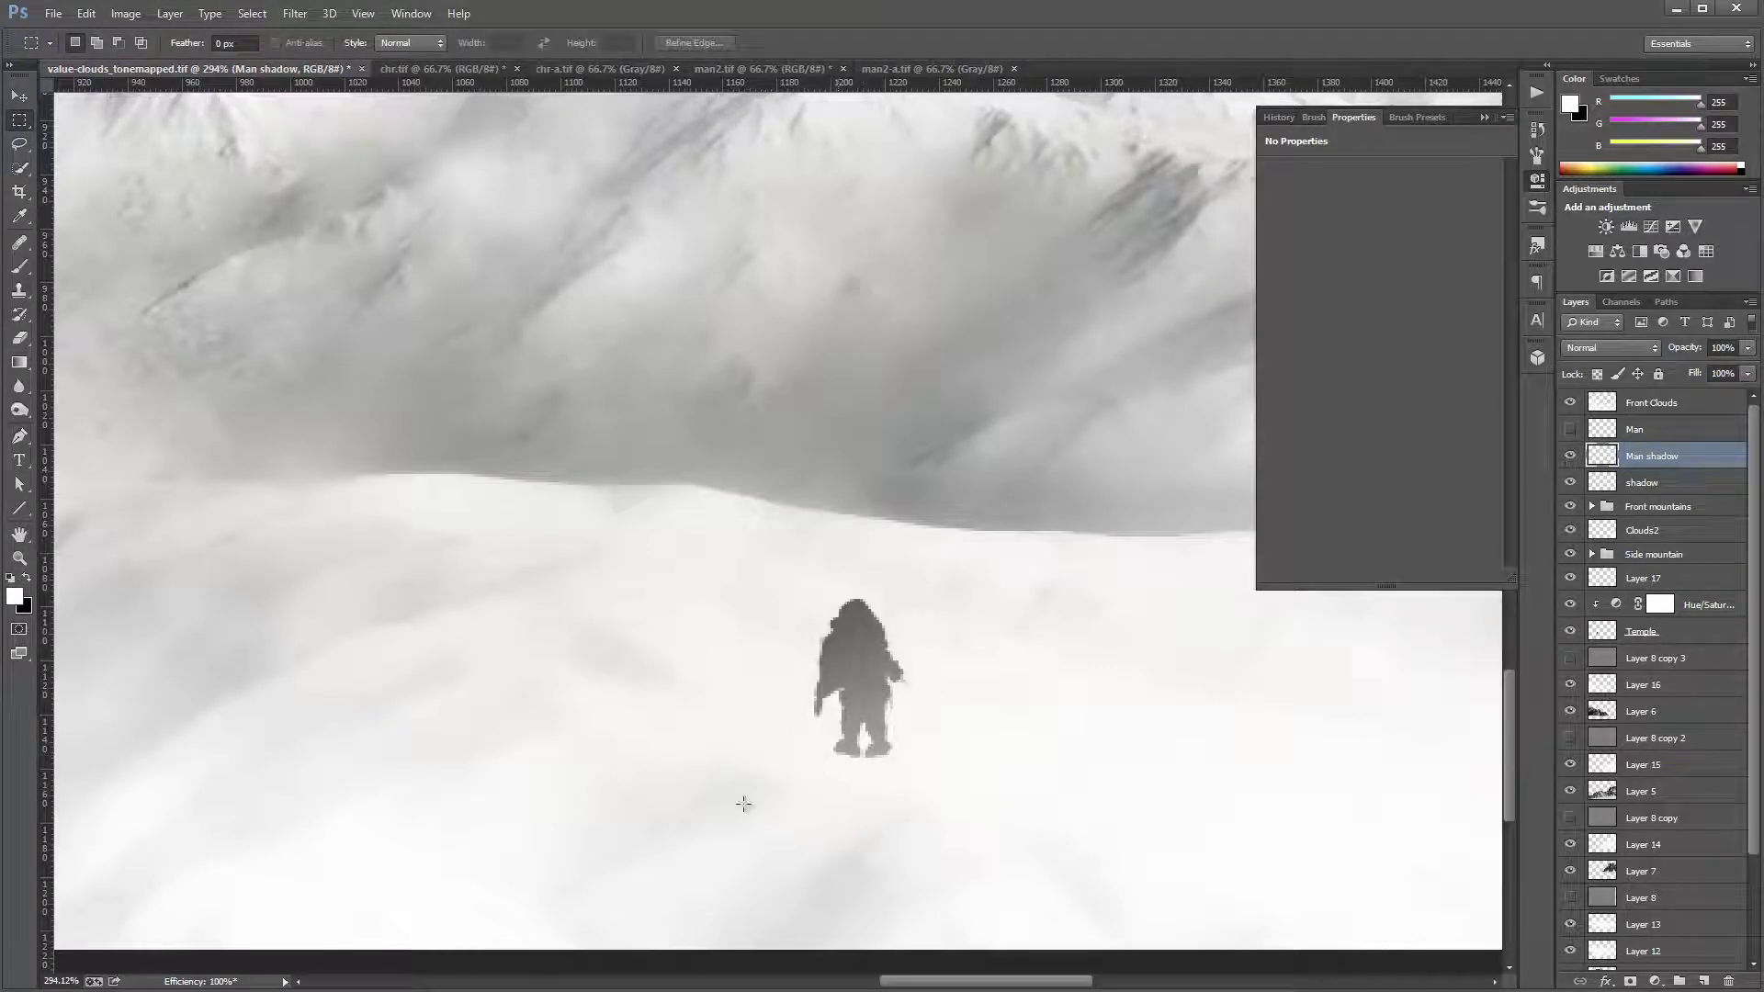
Step: Flip the Man shadow silhouette vertically and move it directly below the visible man's feet
click(96, 12)
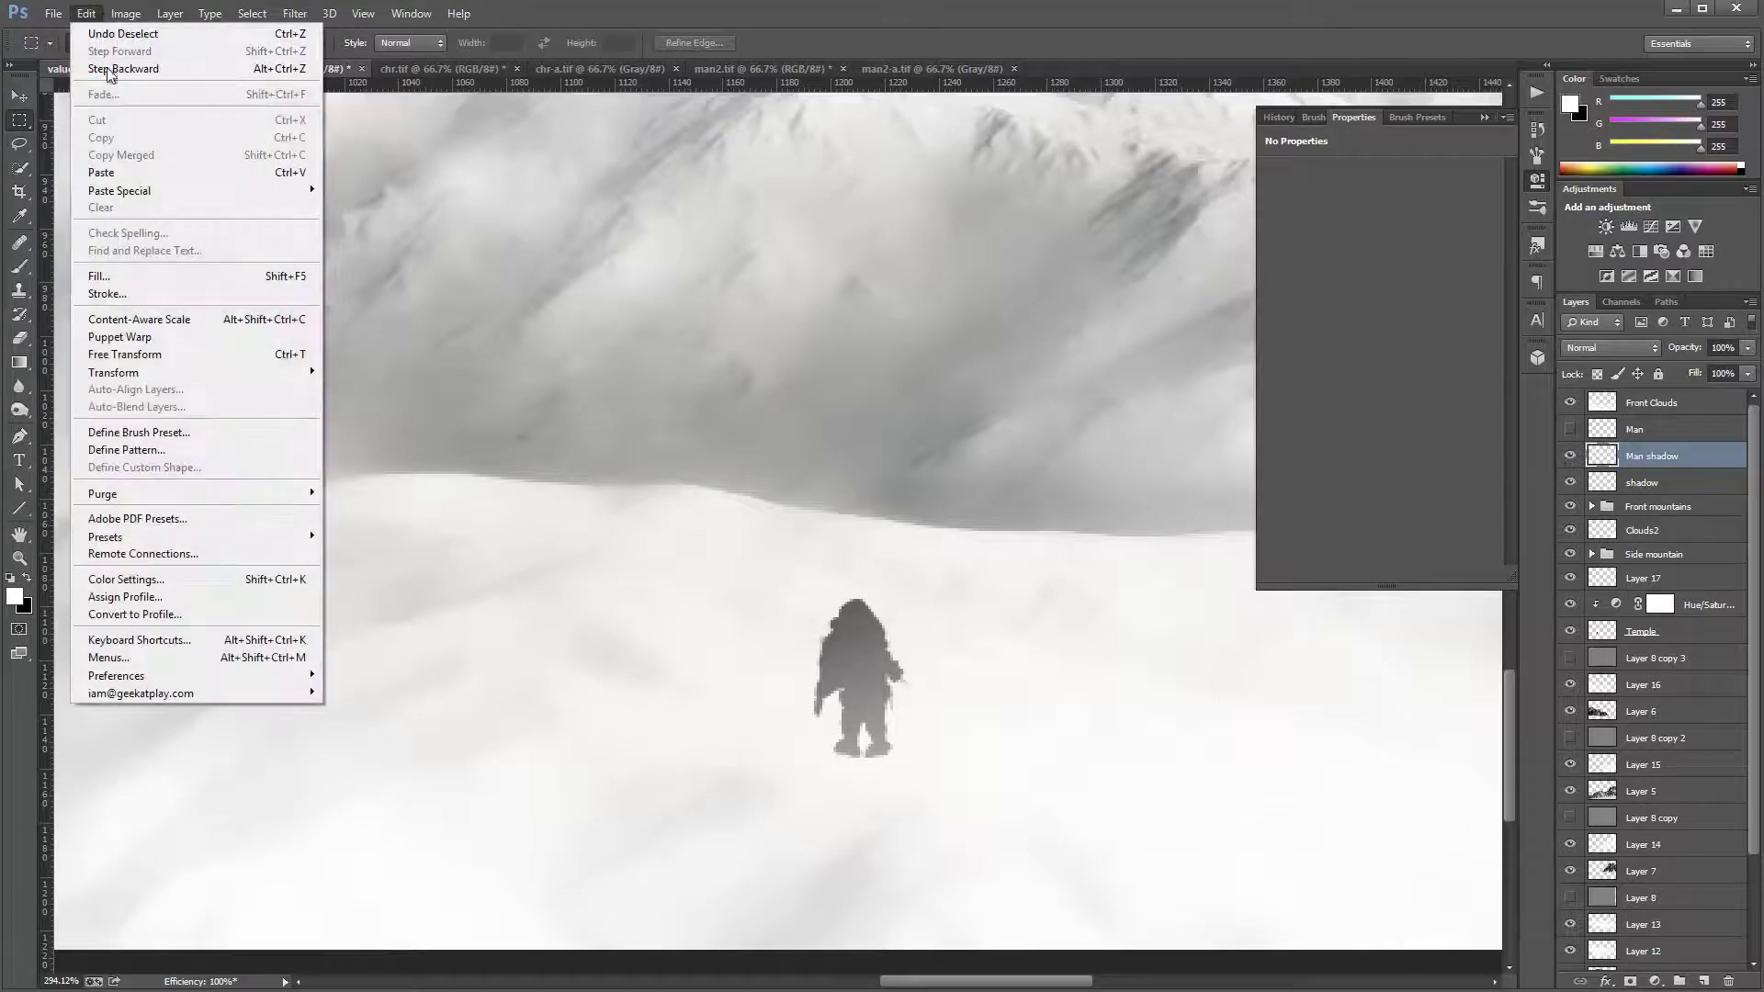
mouse_move(262, 379)
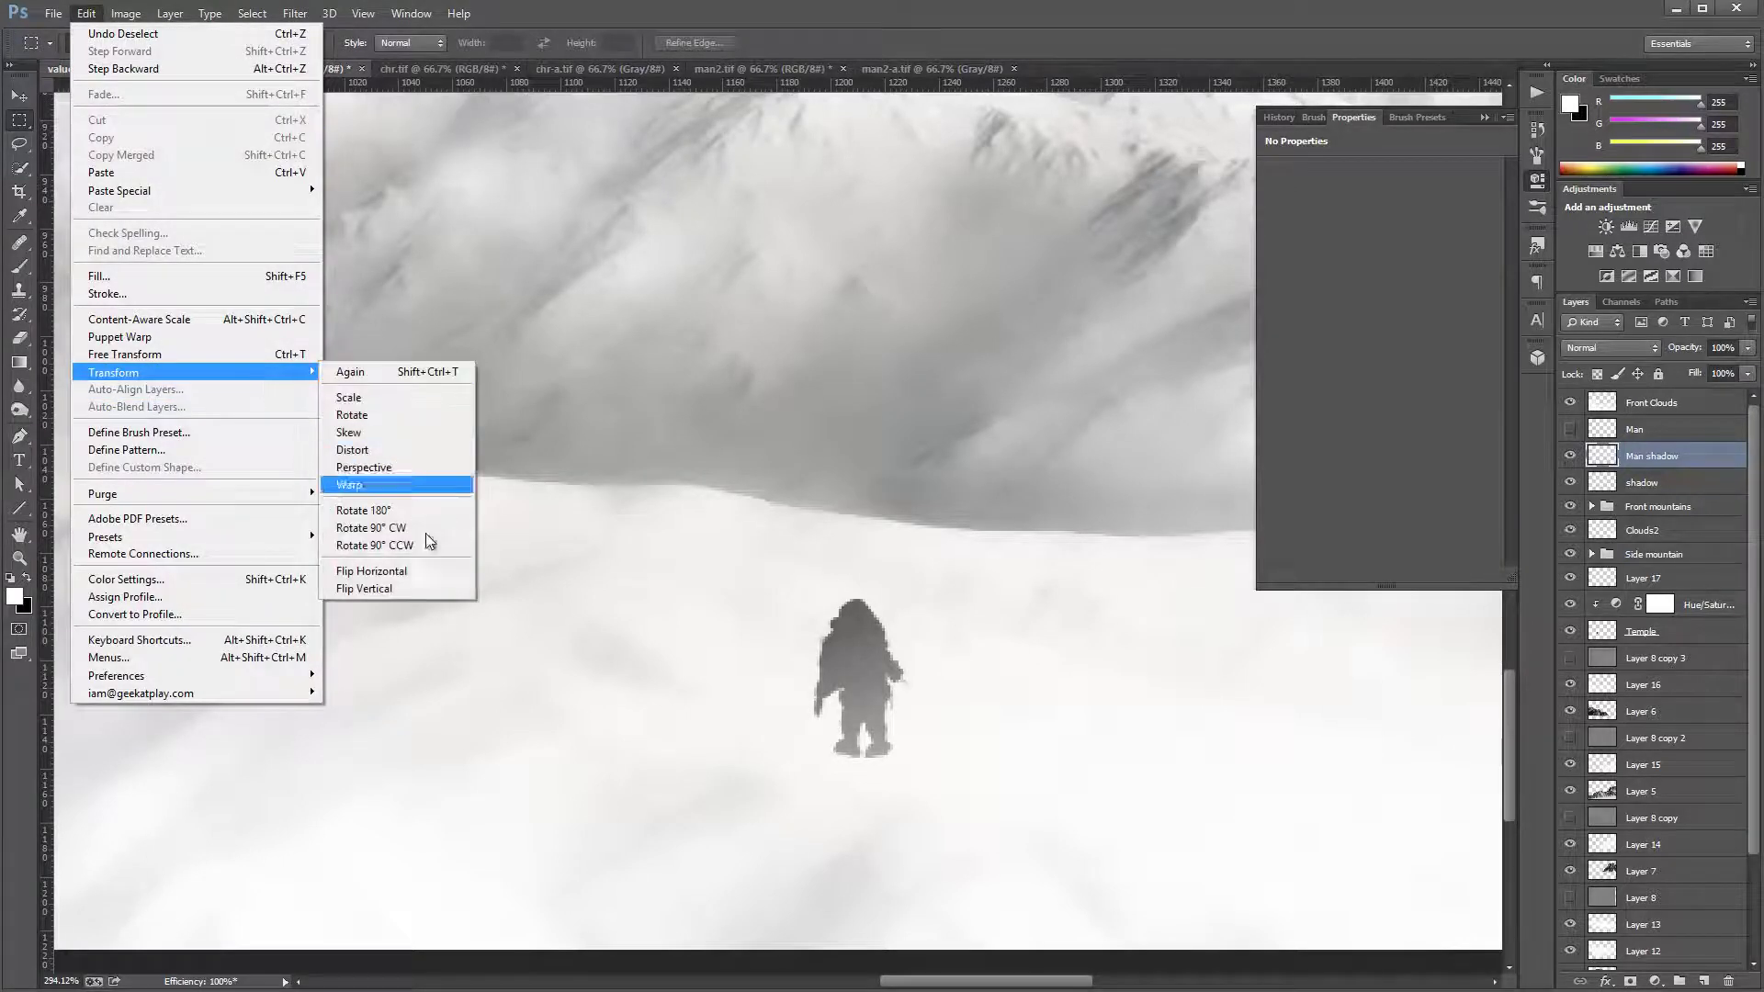
click(411, 588)
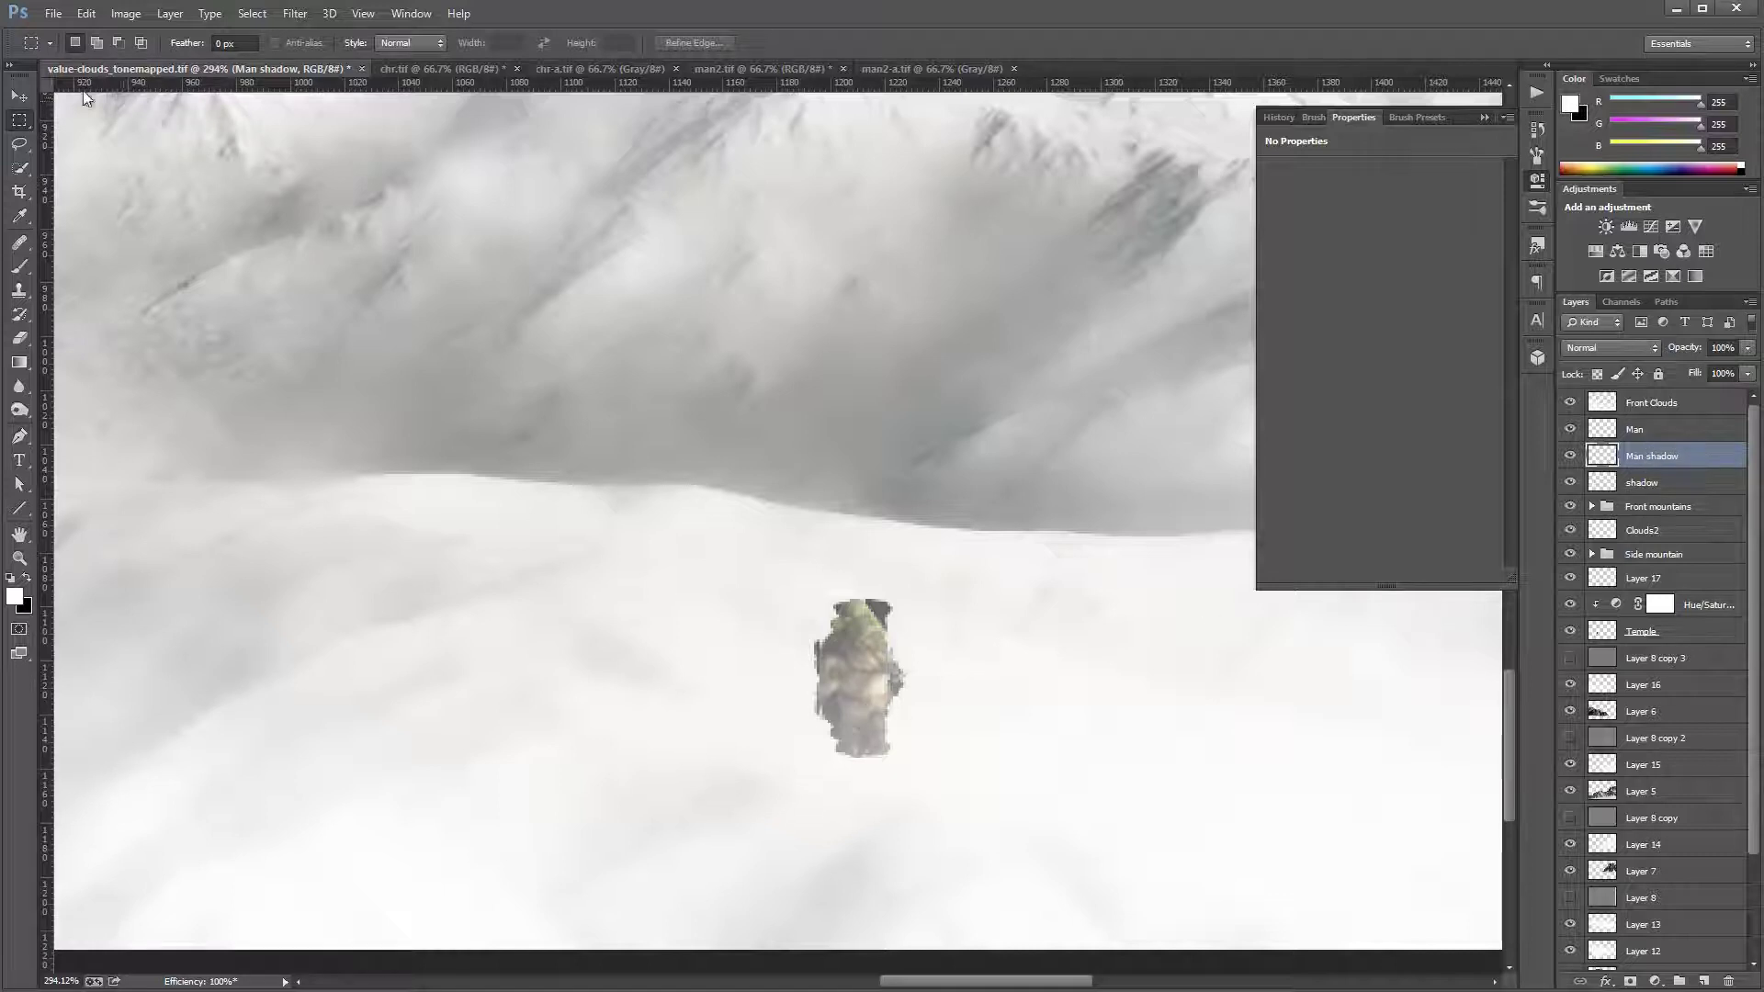
click(20, 94)
drag(873, 706, 882, 854)
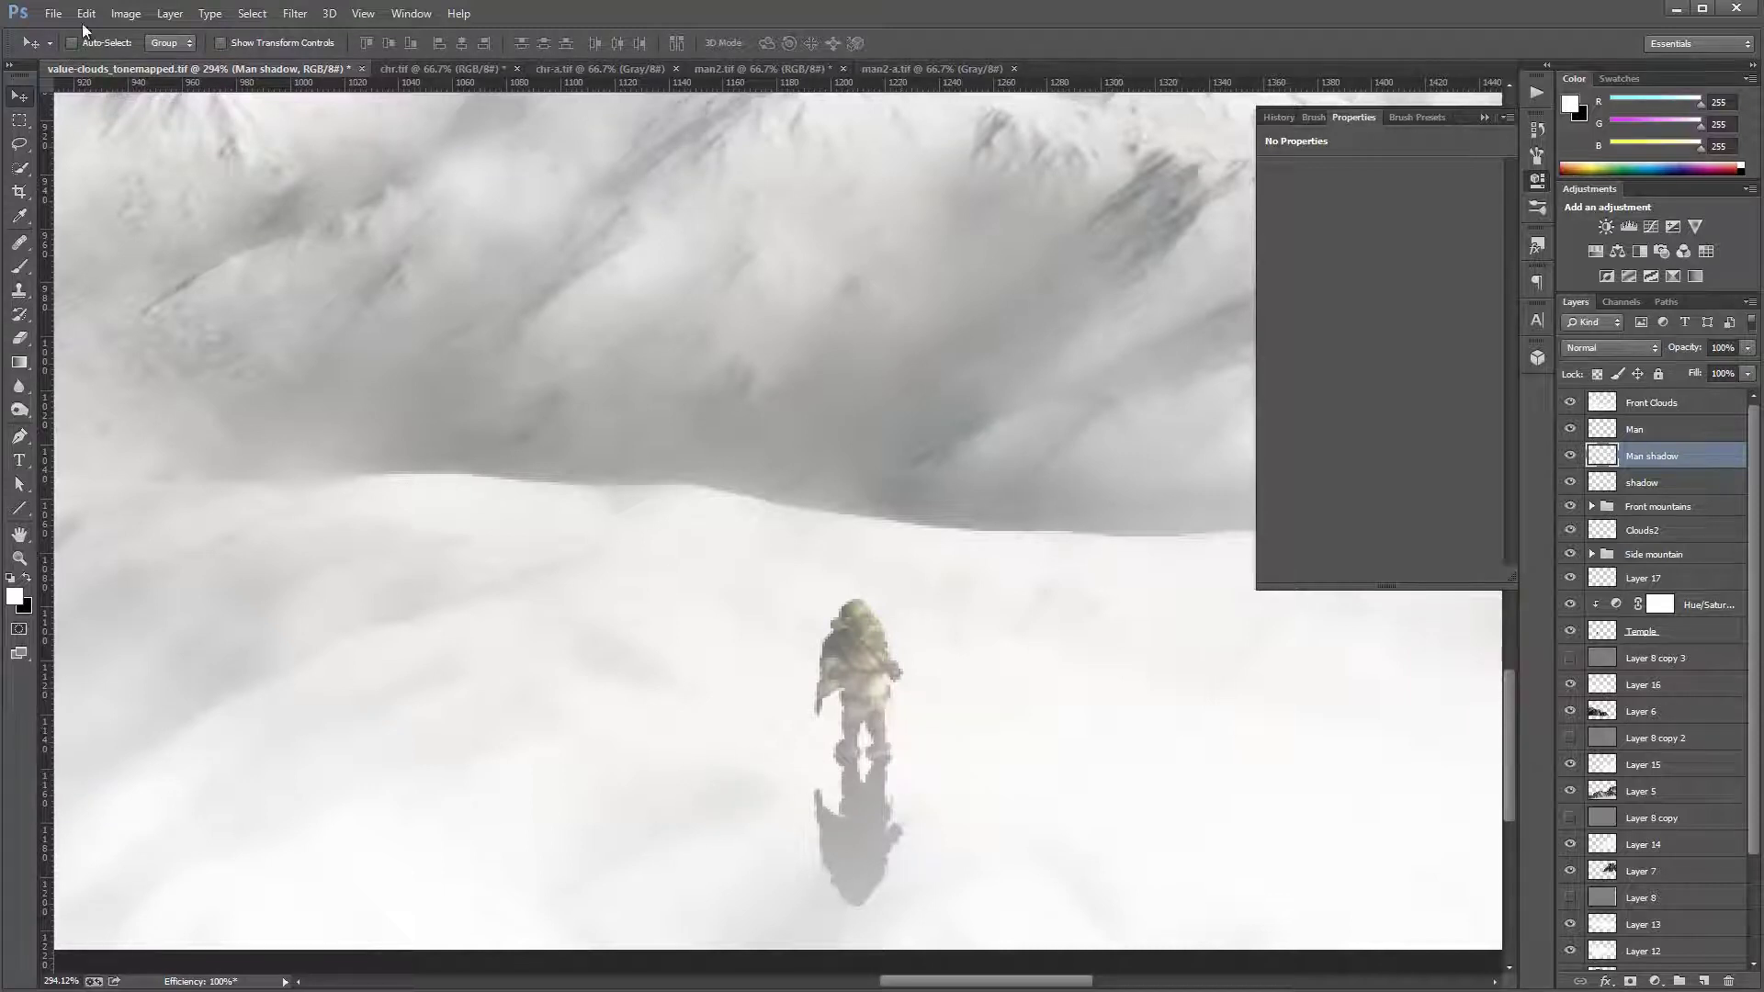
Step: Distort the flipped silhouette into a cast shadow slanting down-left across the snow and nudge it against the man's feet
click(93, 17)
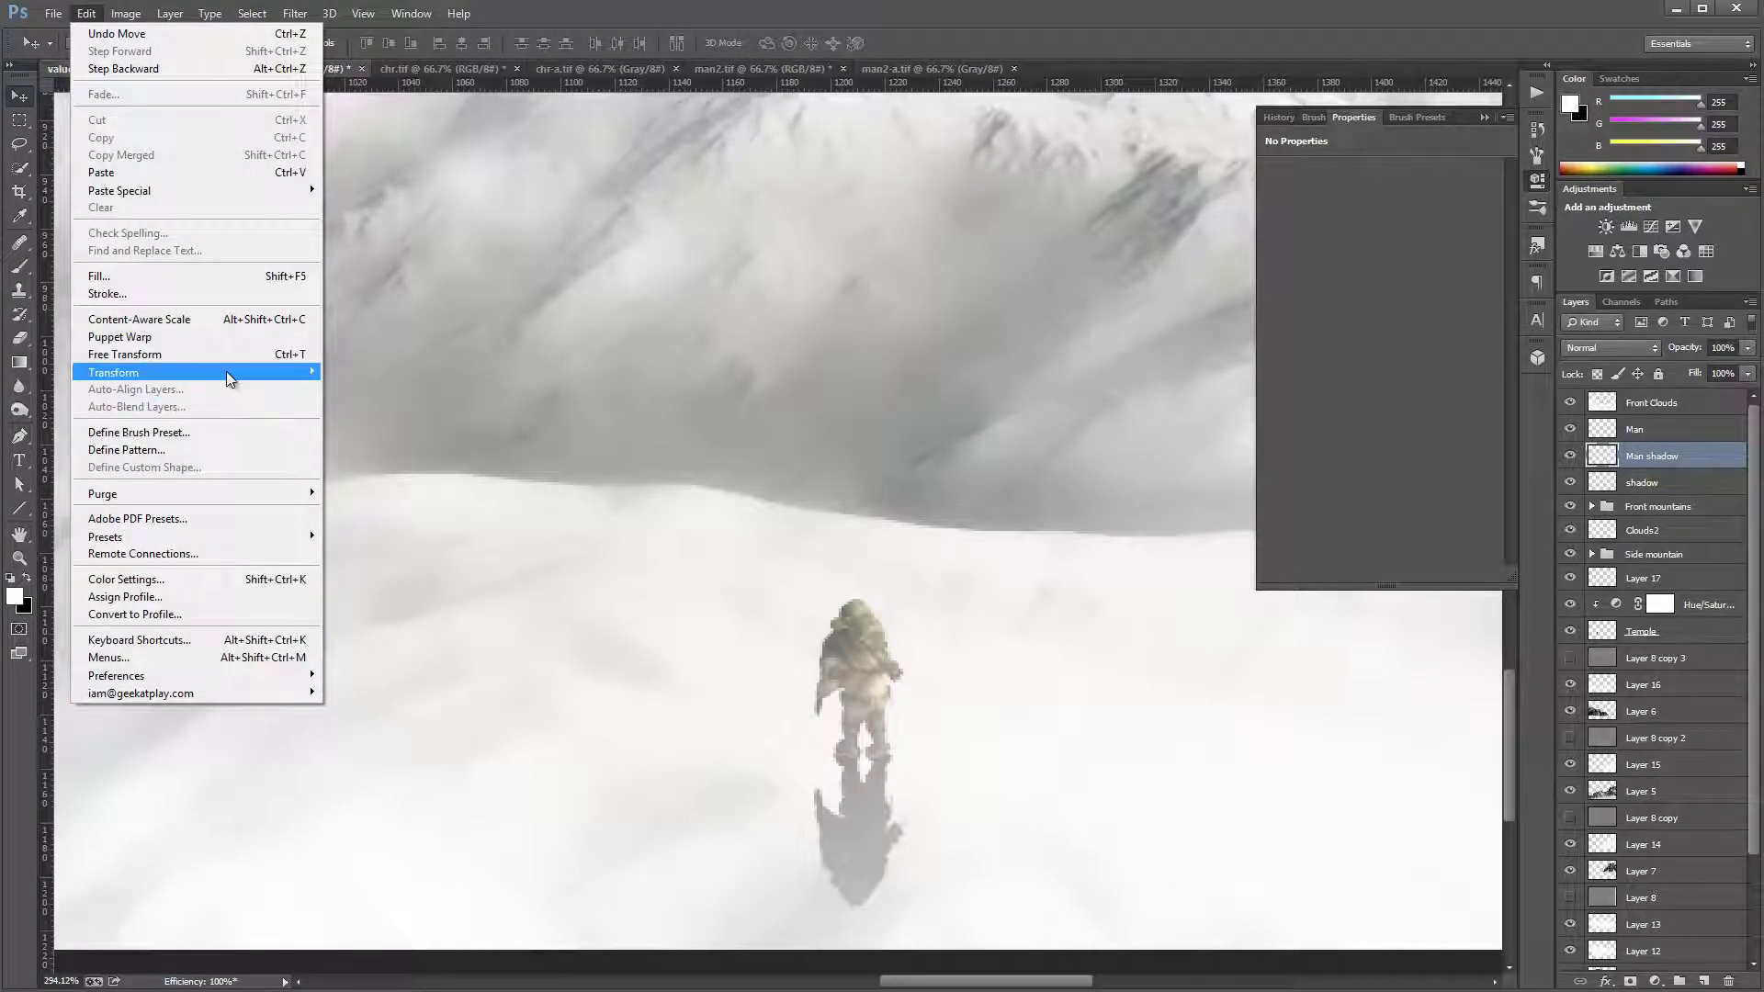
mouse_move(225, 372)
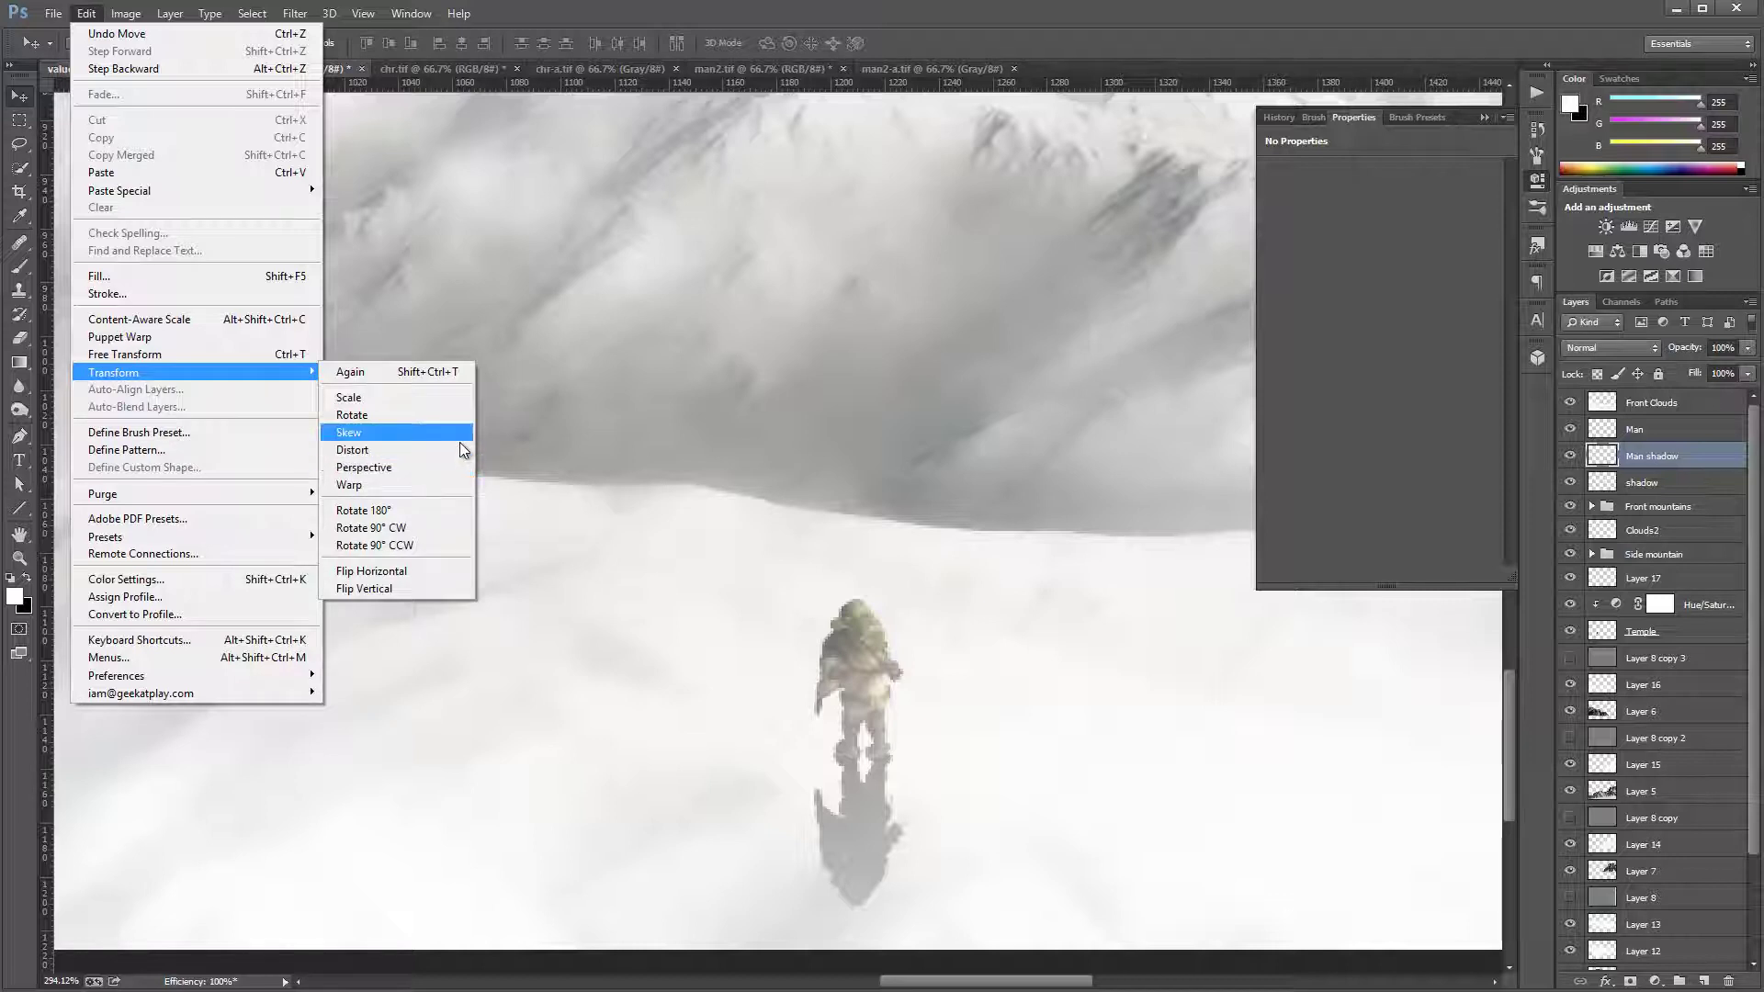
click(460, 449)
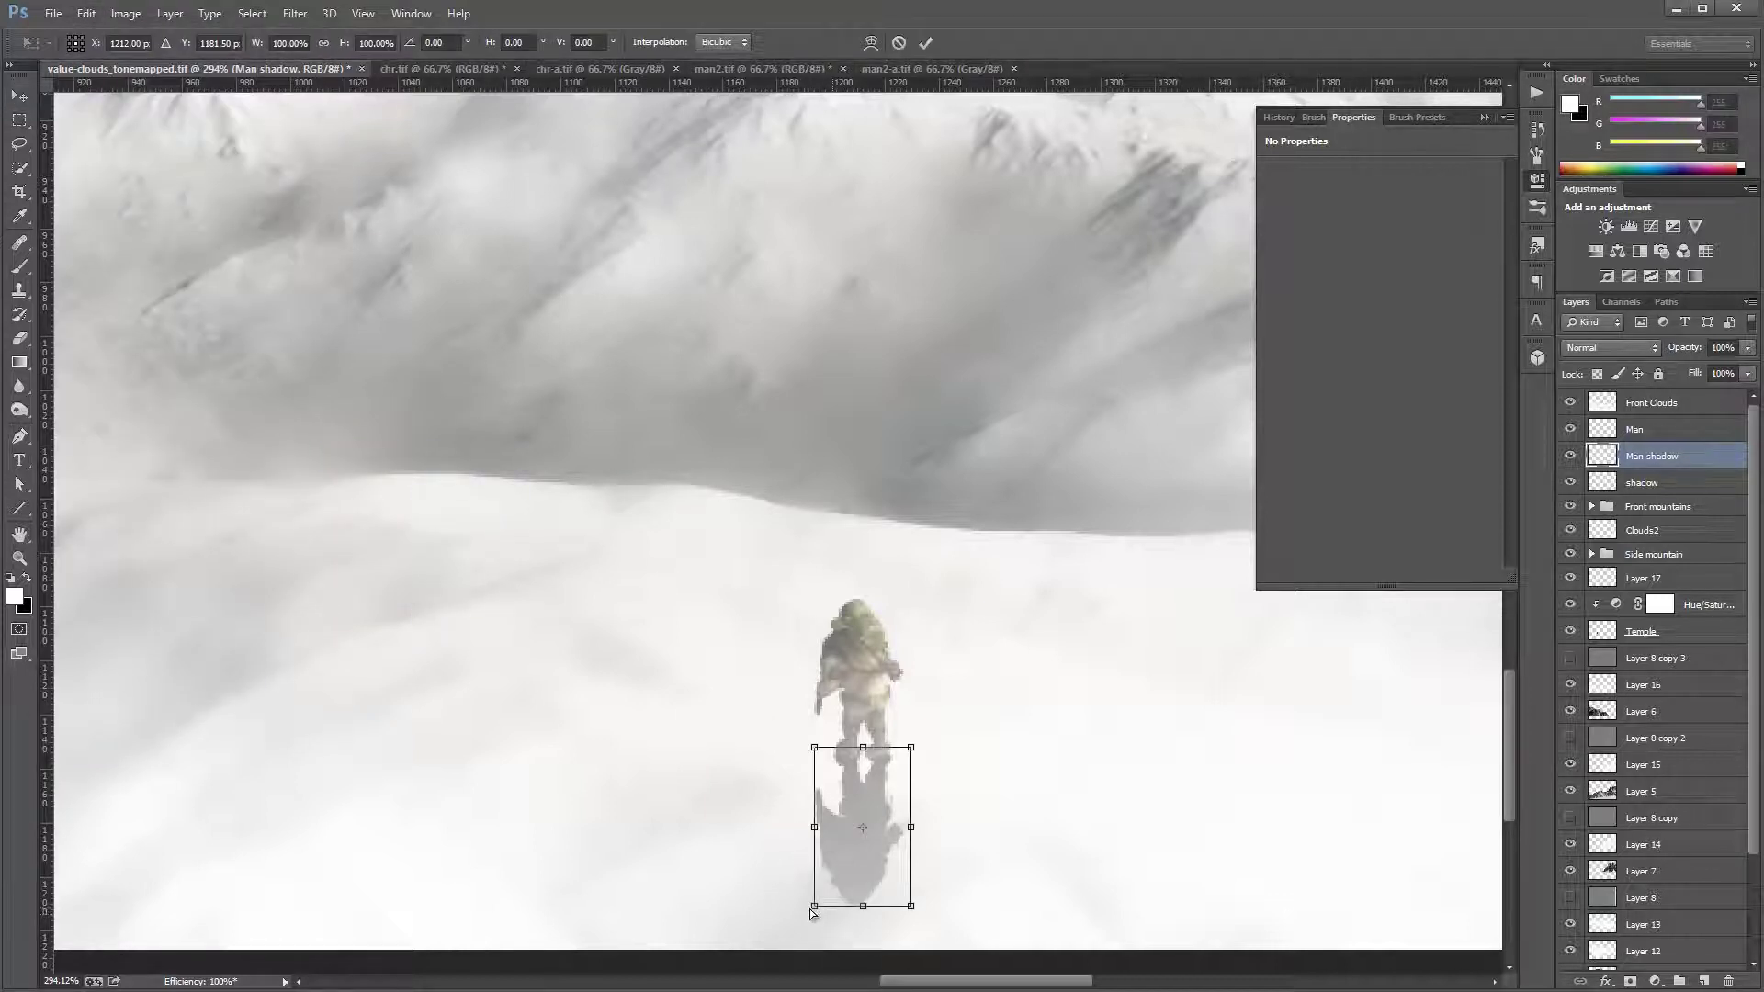
drag(810, 912, 680, 843)
mouse_move(910, 914)
mouse_down()
mouse_move(878, 909)
mouse_move(900, 901)
mouse_up()
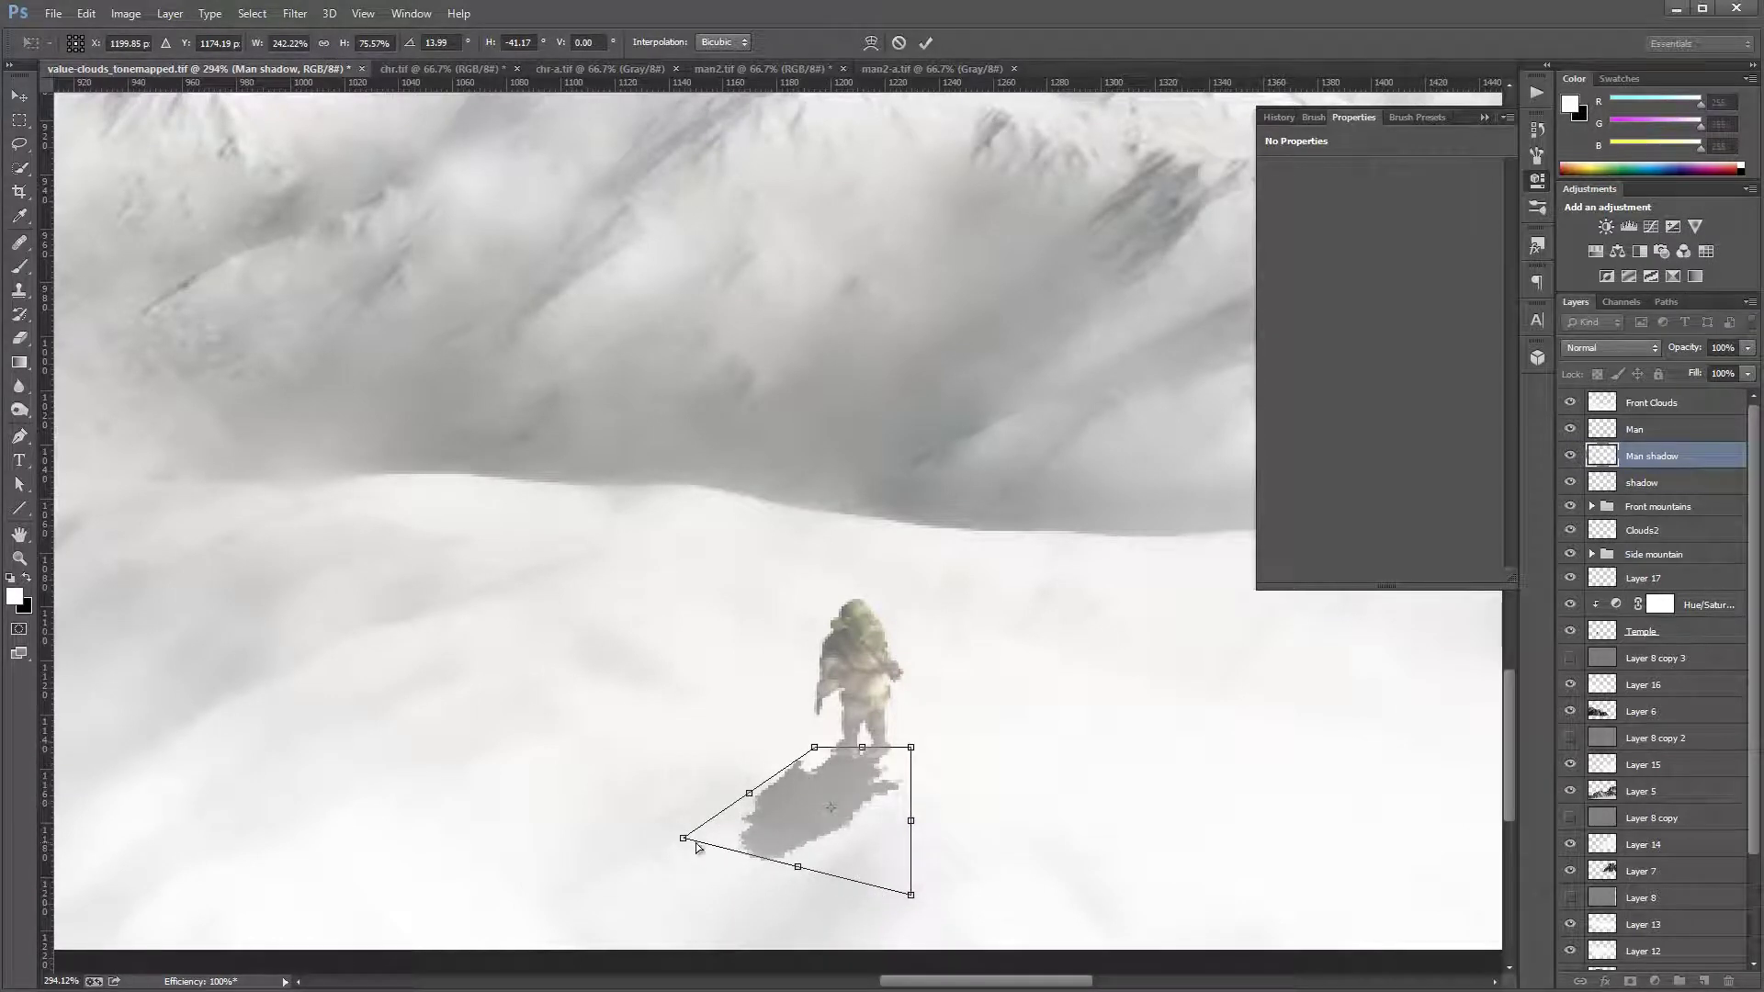
drag(684, 839, 658, 846)
key(Return)
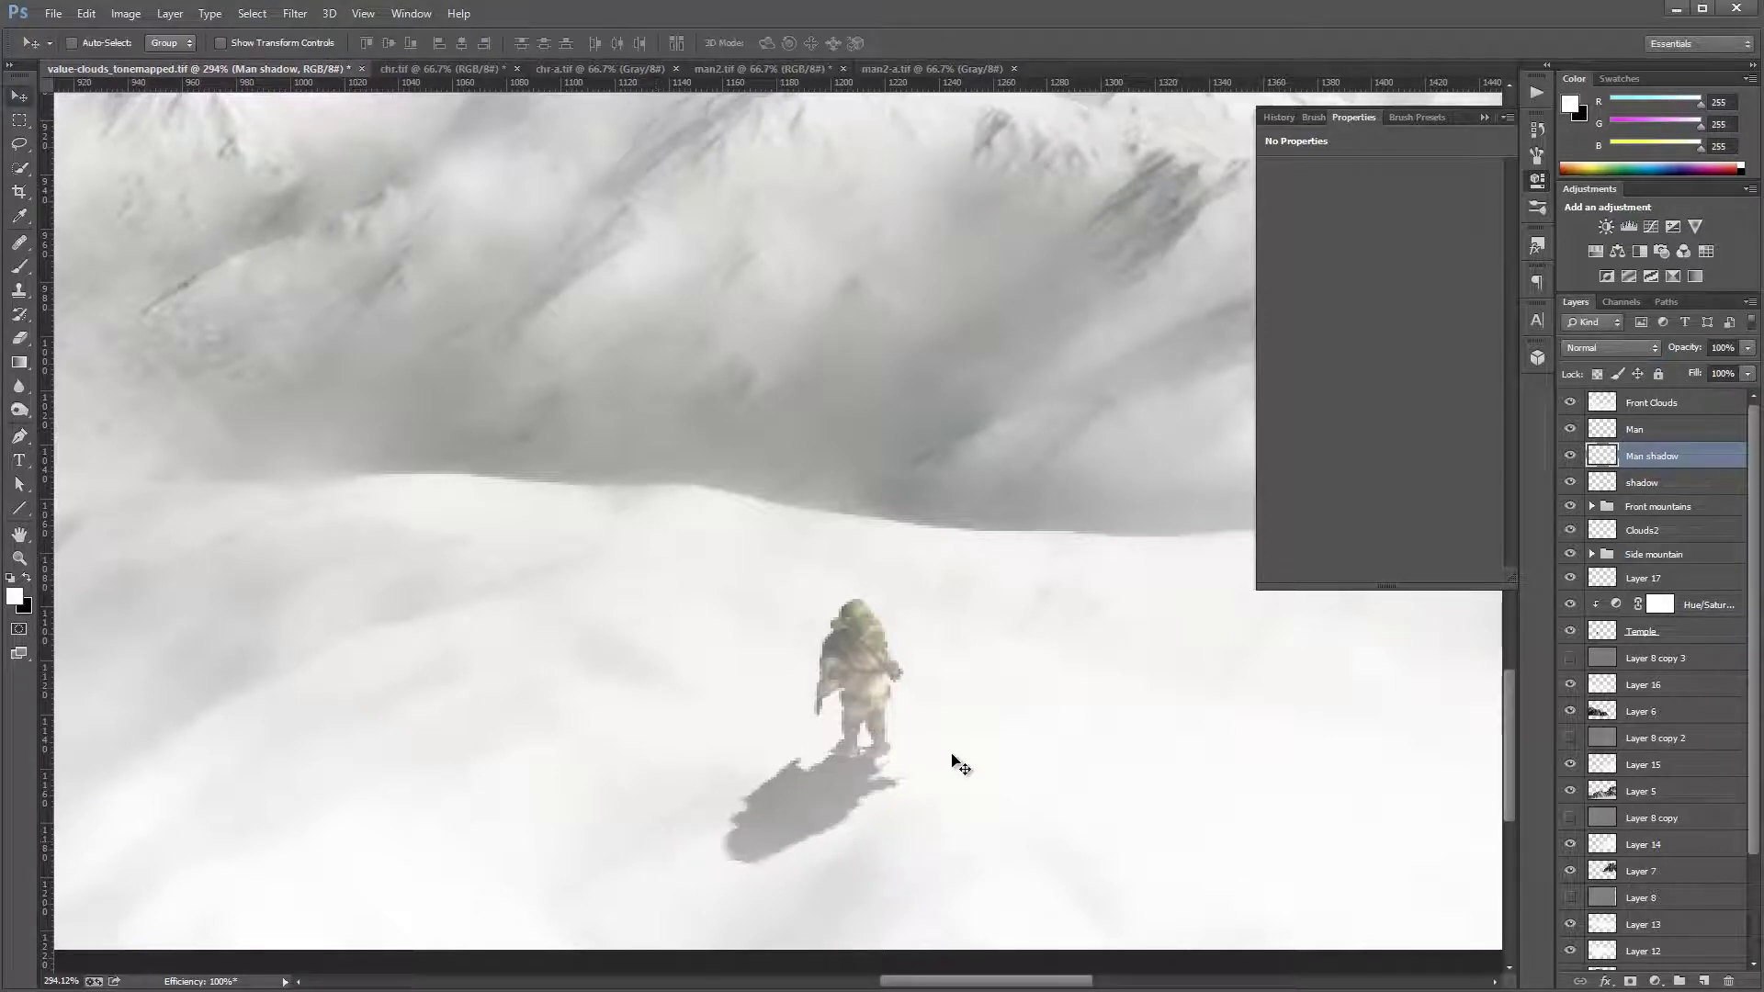
drag(834, 801, 841, 792)
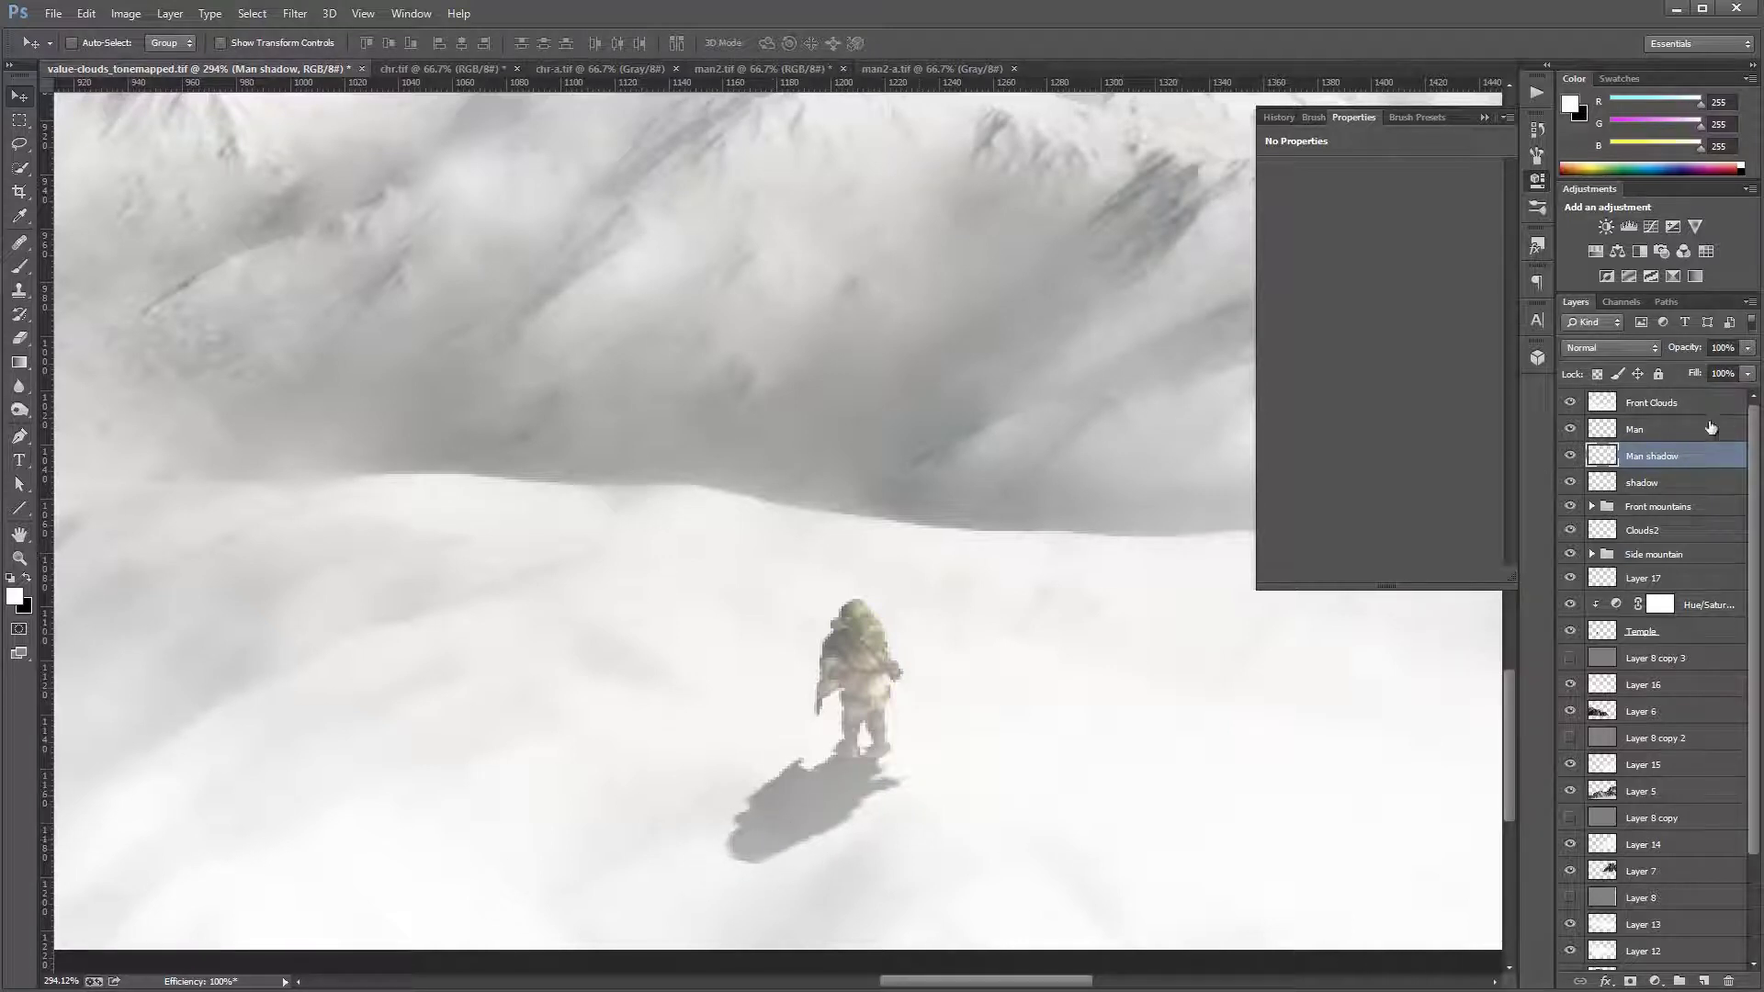
Step: Start a Tilt-Shift blur on the Man shadow layer, centre it on the man, narrow its focus band and tilt it about -14°
click(295, 13)
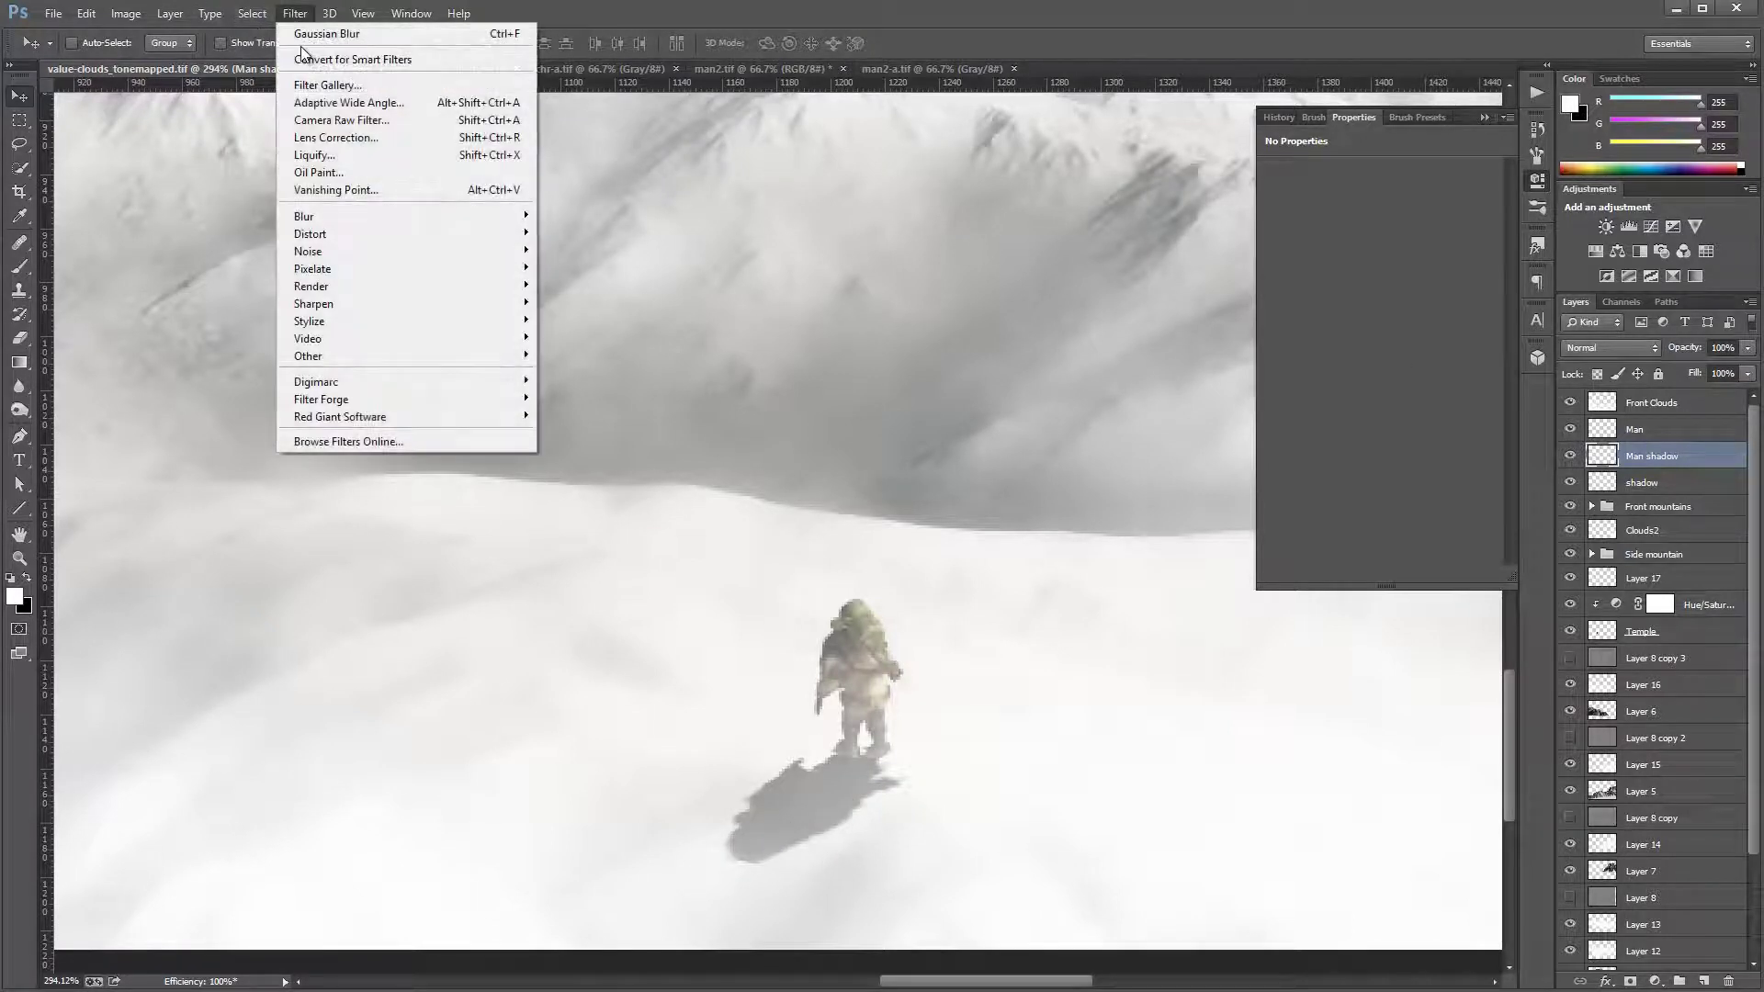
mouse_move(374, 216)
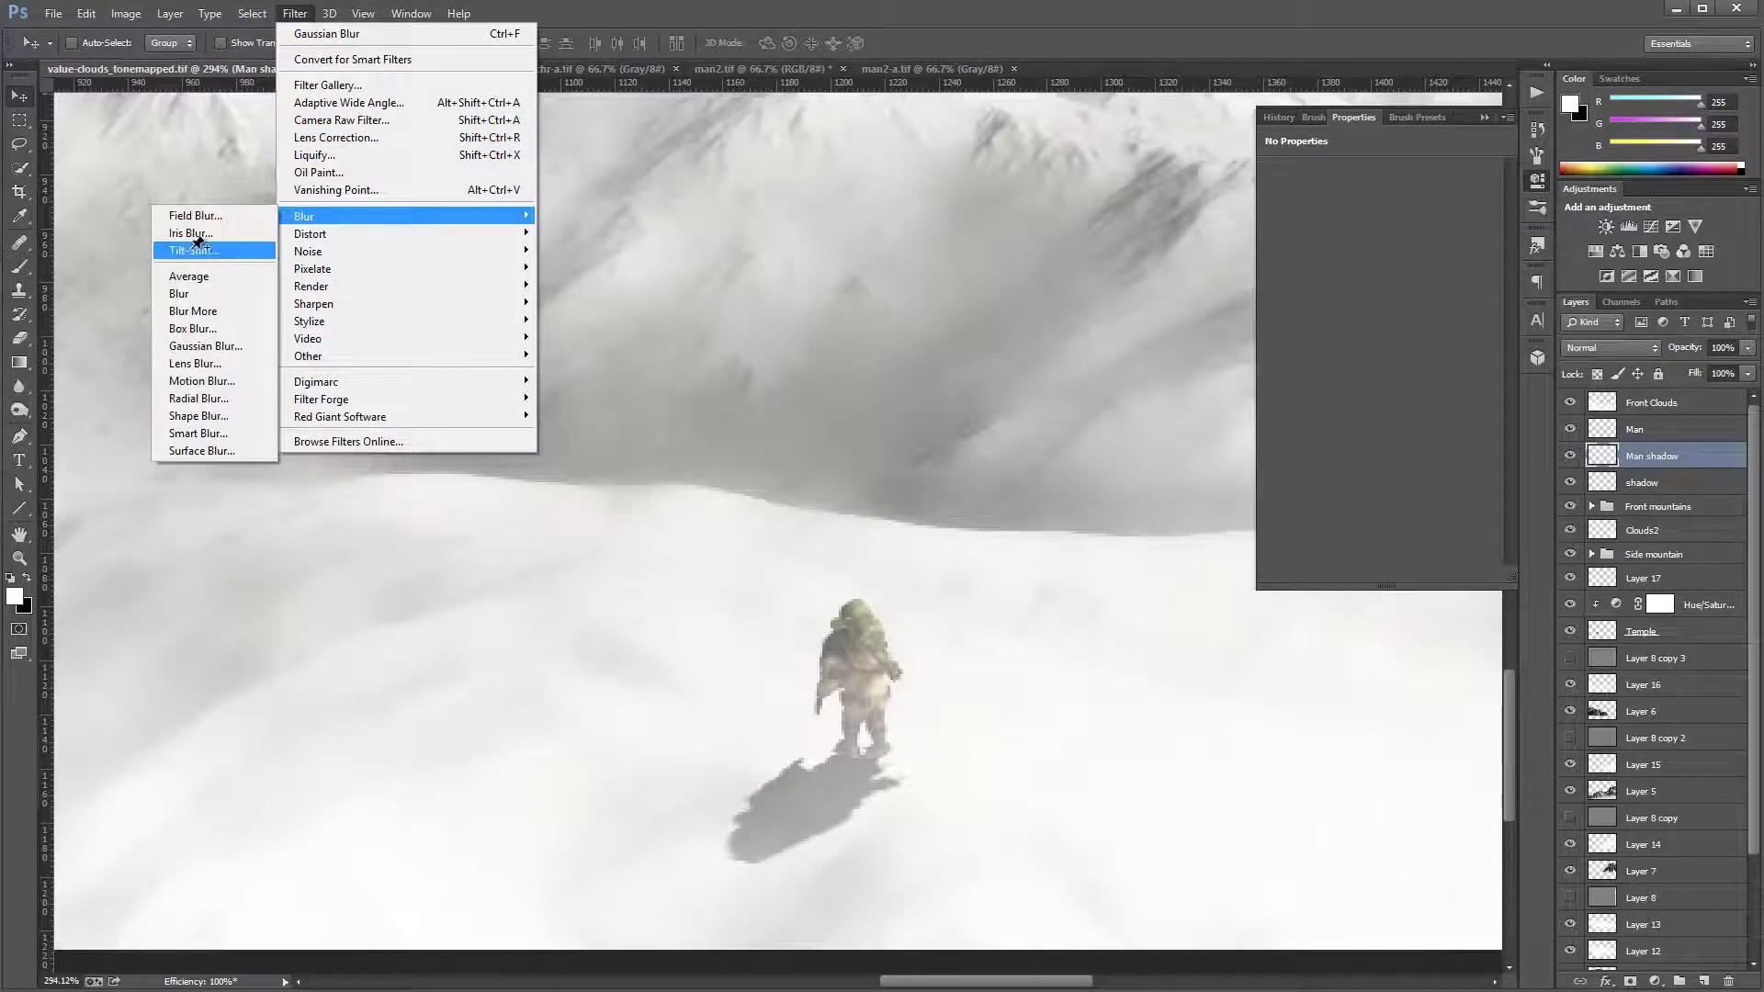
click(197, 250)
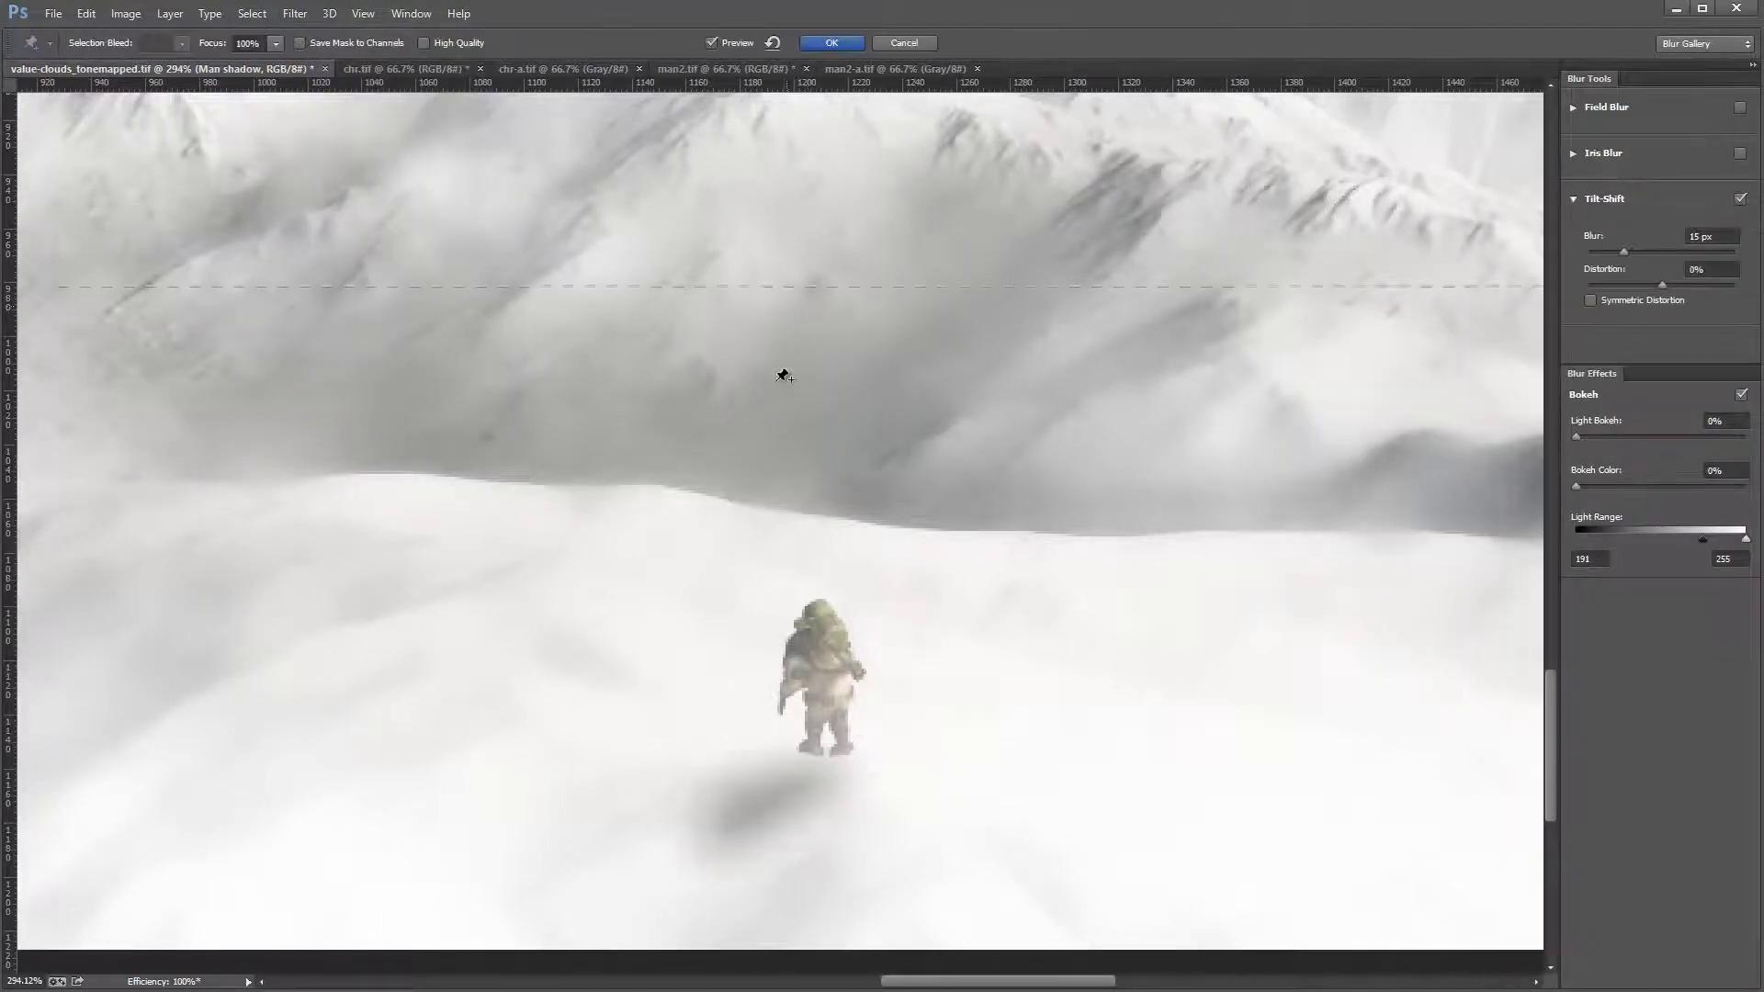
scroll(811, 596, down, 10)
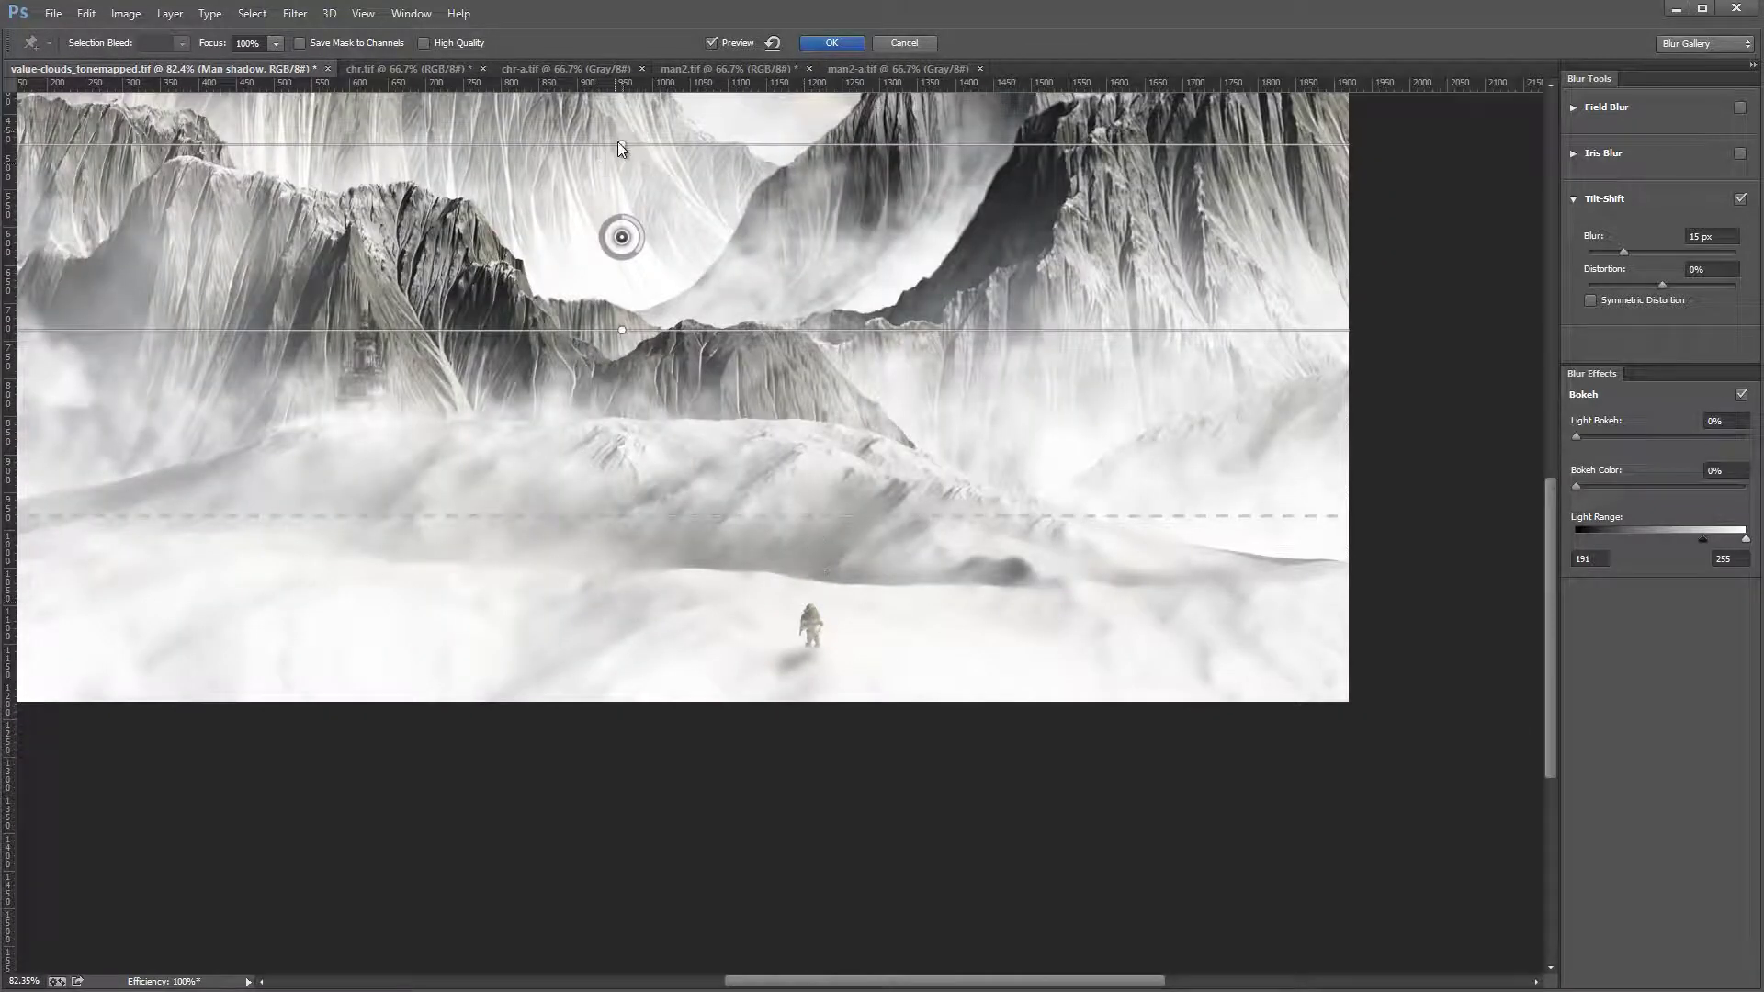
drag(622, 145, 812, 645)
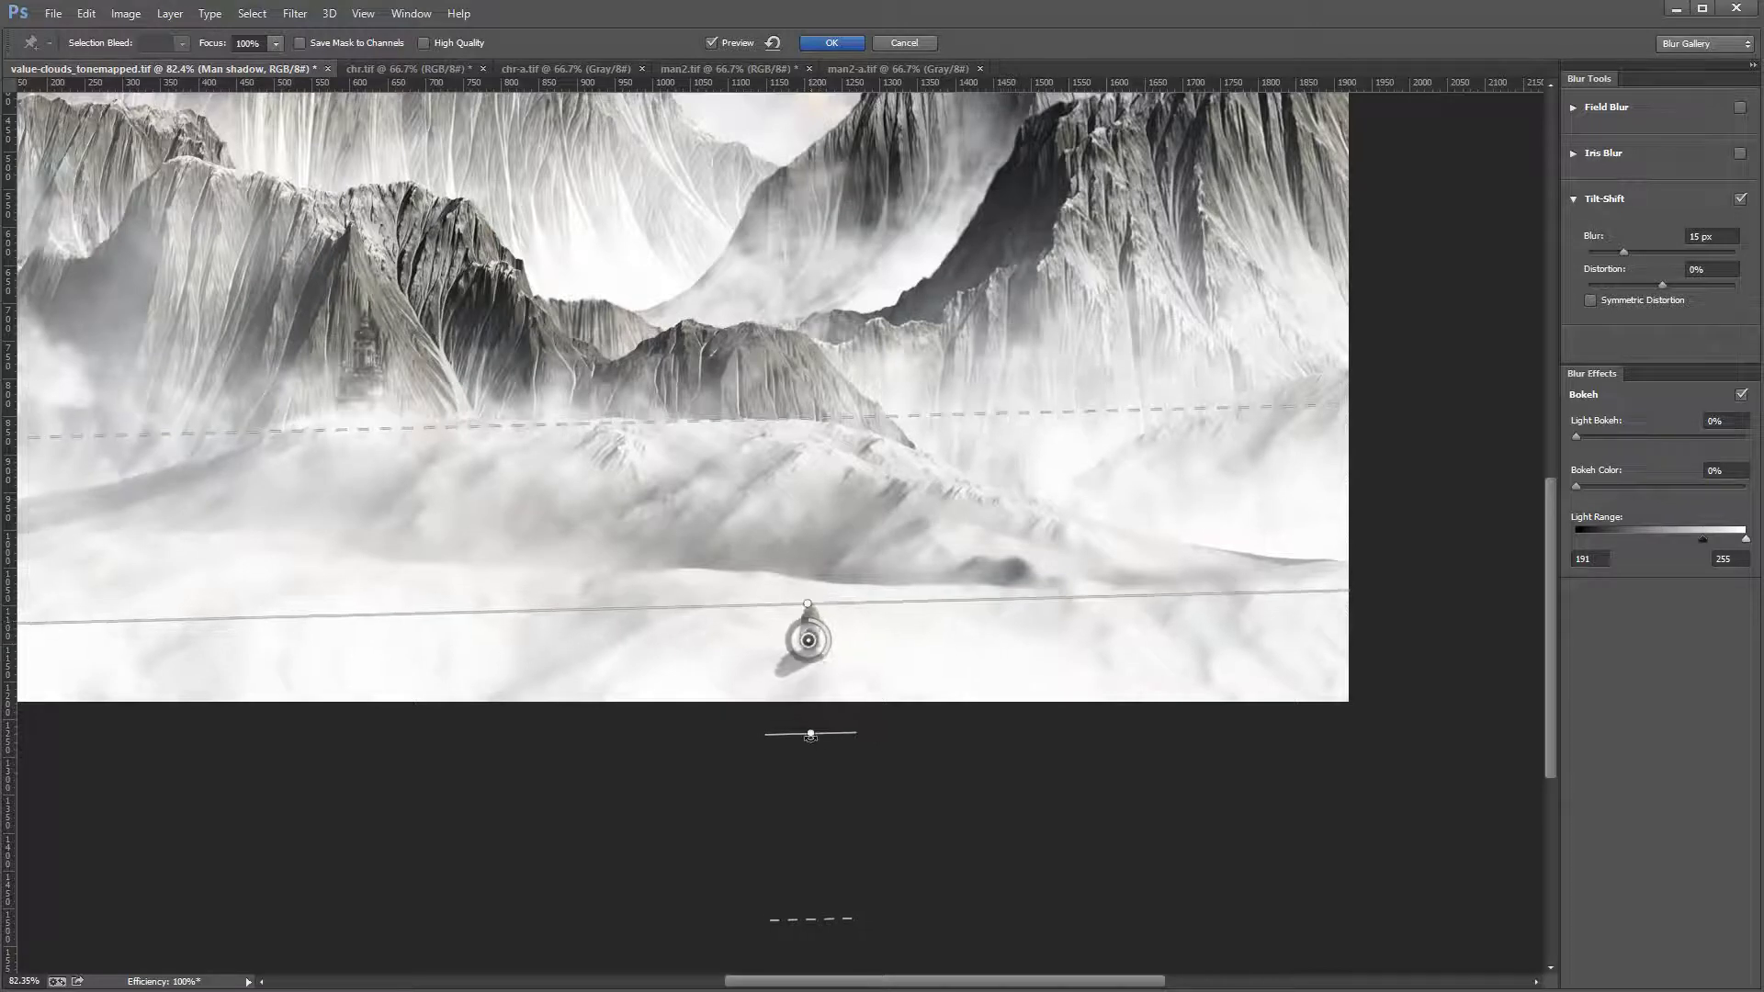
drag(811, 735, 806, 651)
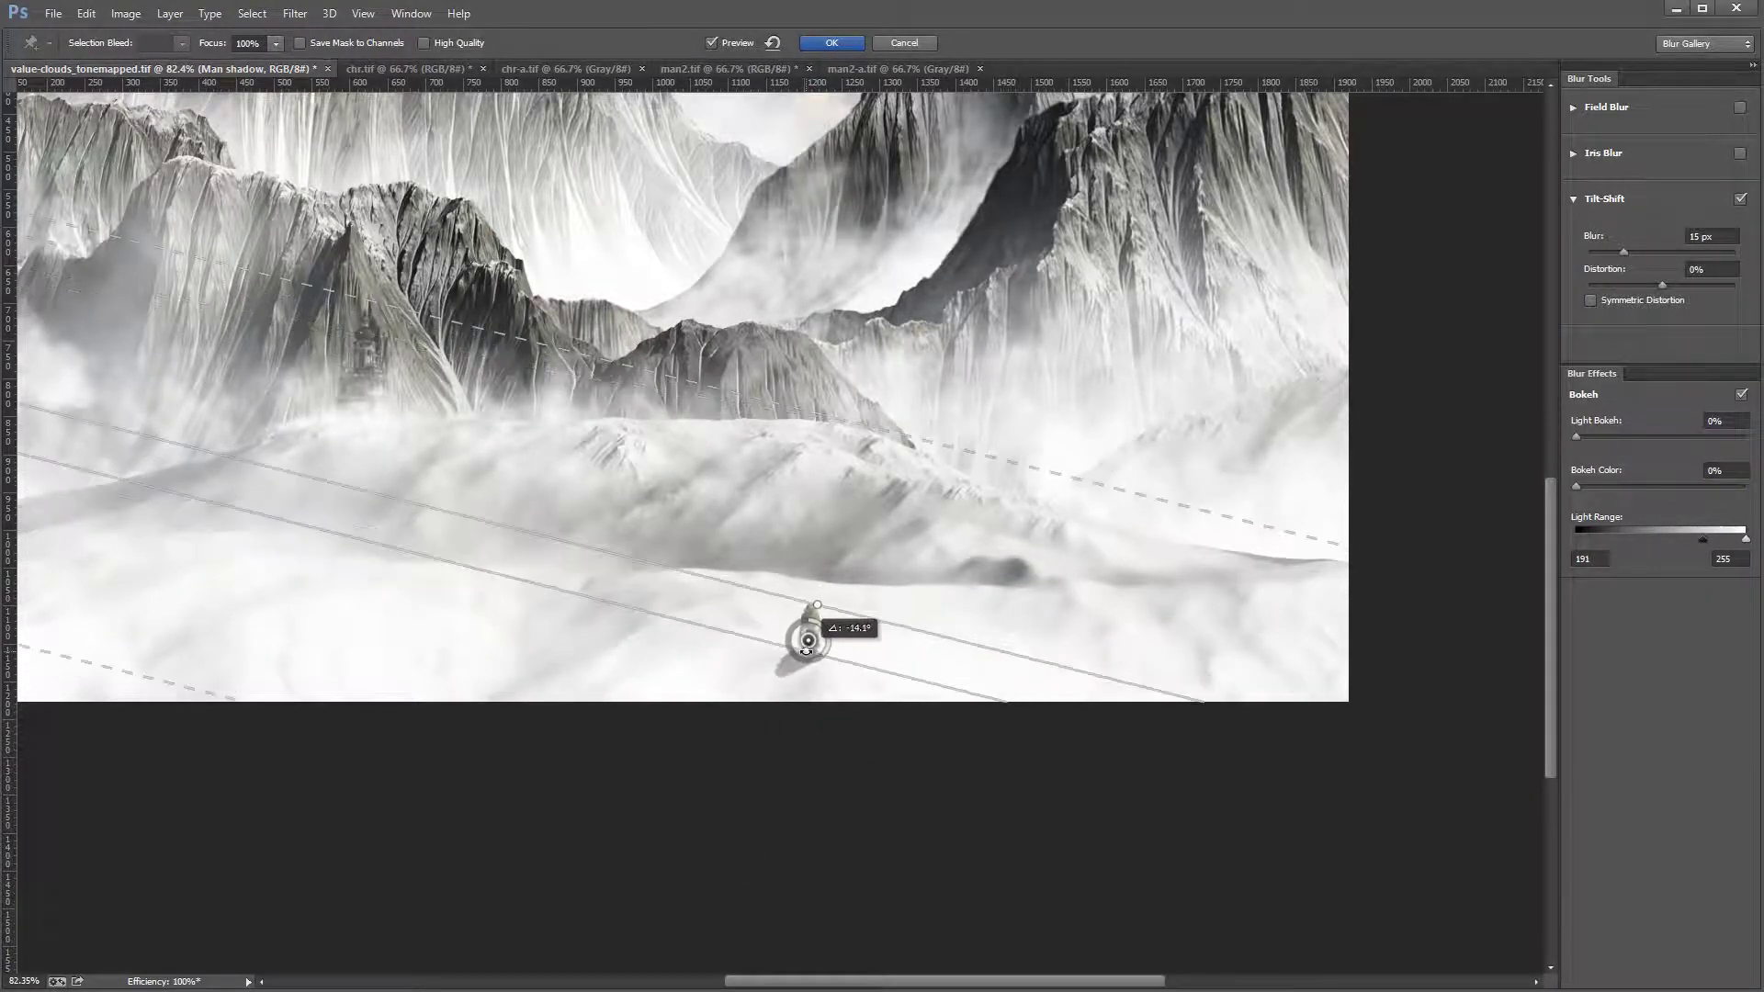
Step: Bring the blur's lower transition line close to the cast shadow, tilt the band to about -16.2°, and apply the 15 px blur
scroll(807, 650, up, 1)
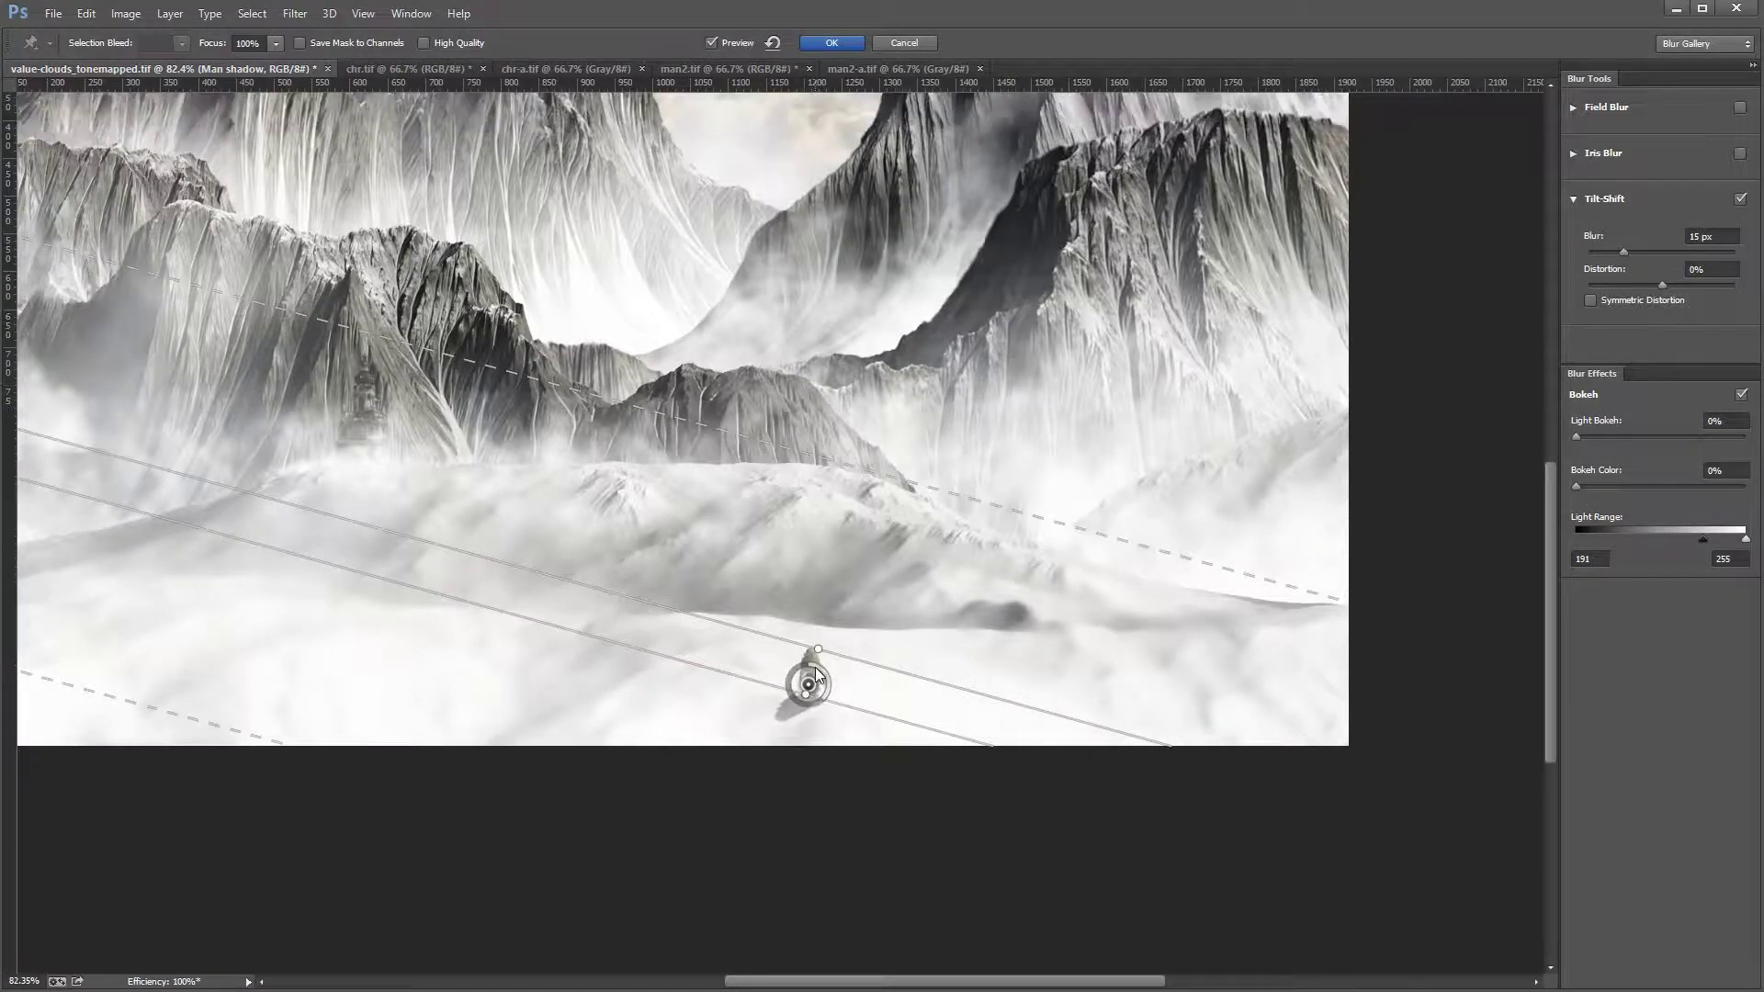
scroll(808, 684, up, 3)
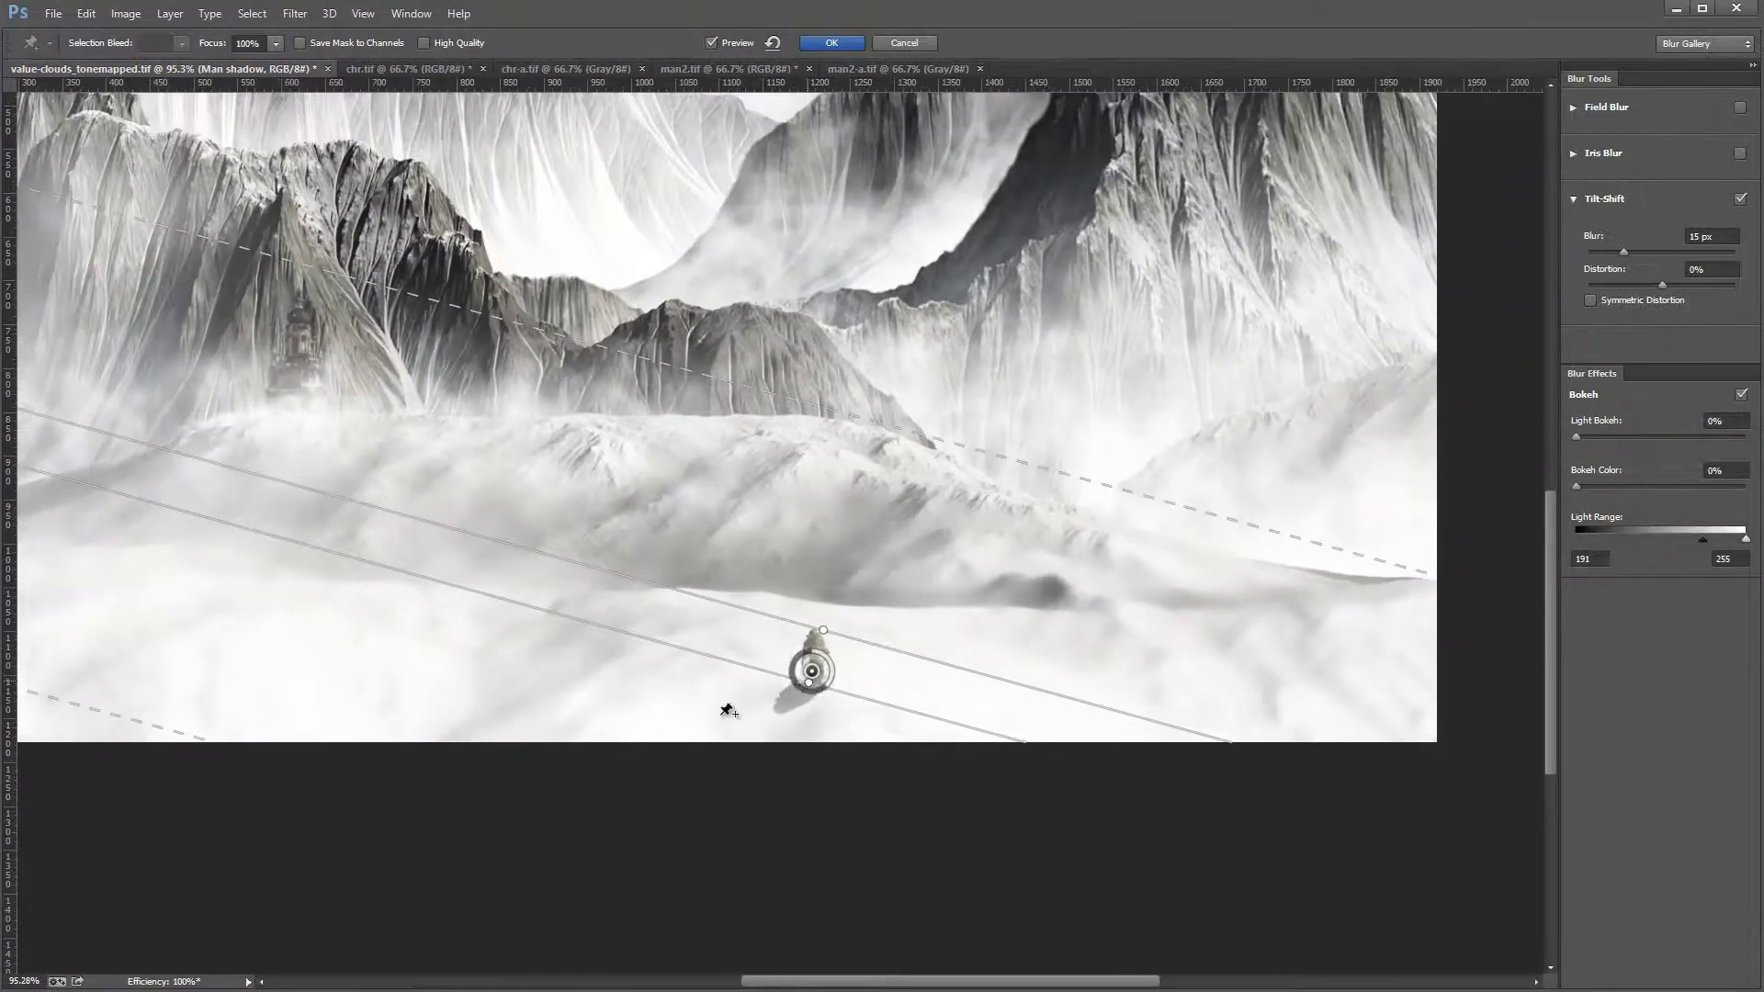
drag(183, 733, 437, 641)
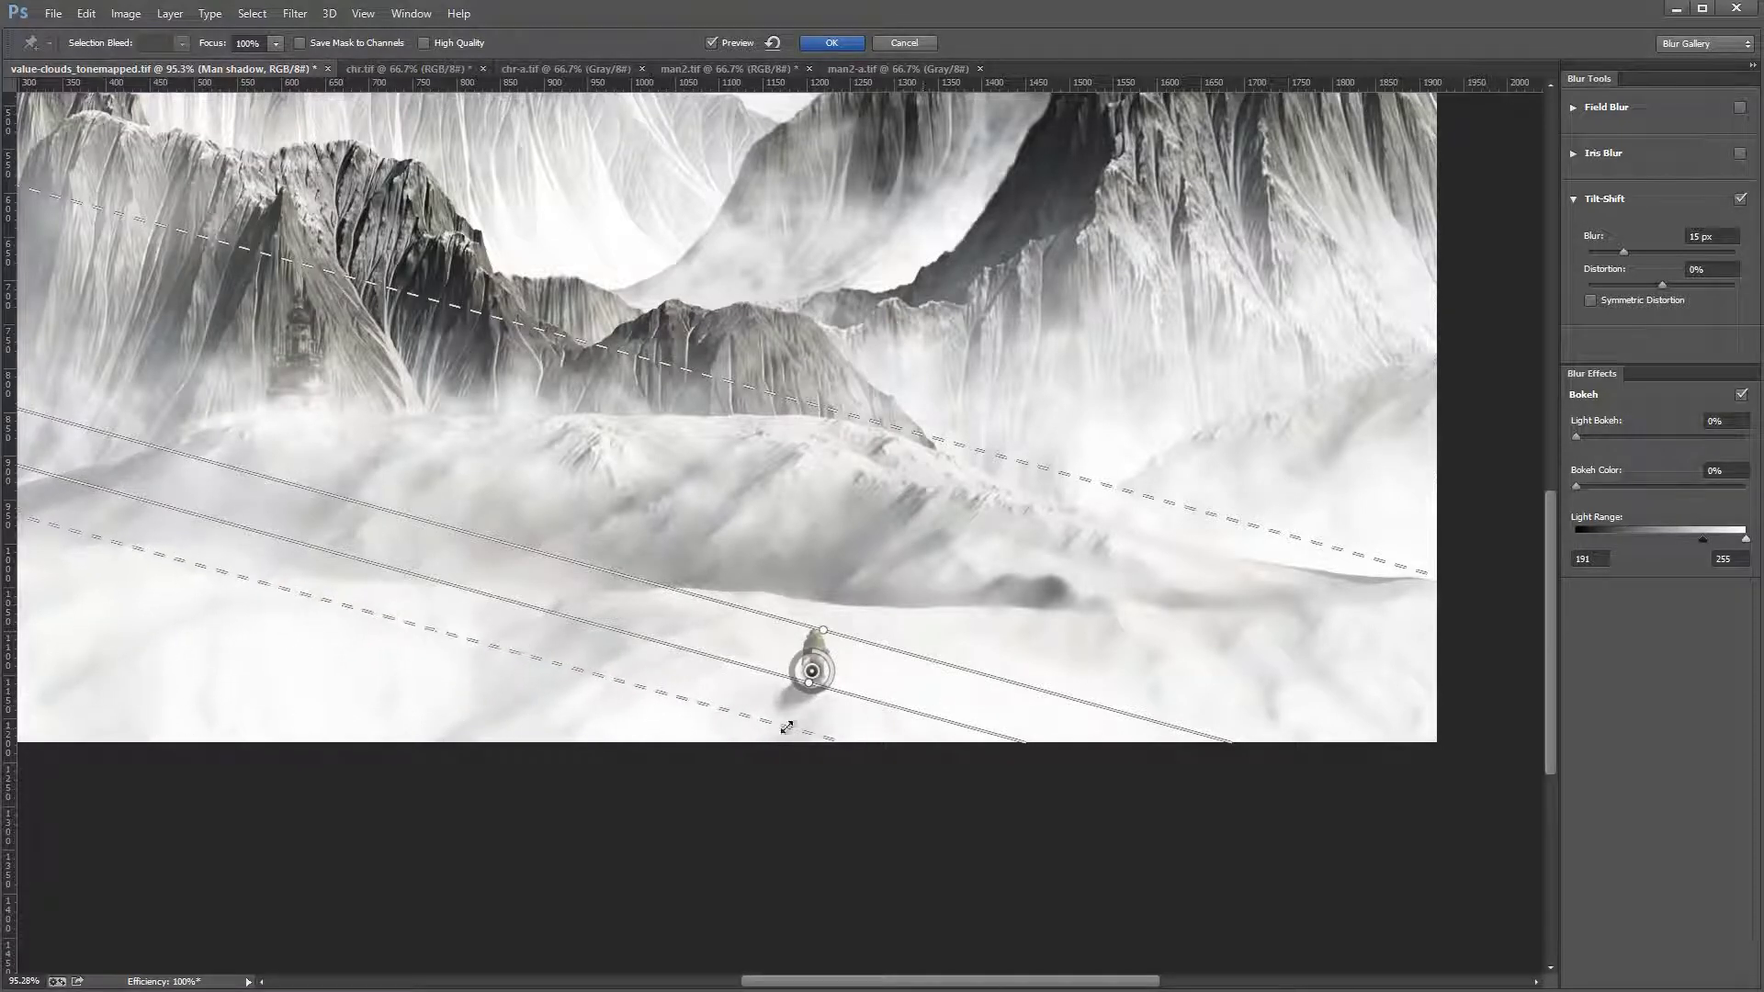
scroll(771, 723, up, 8)
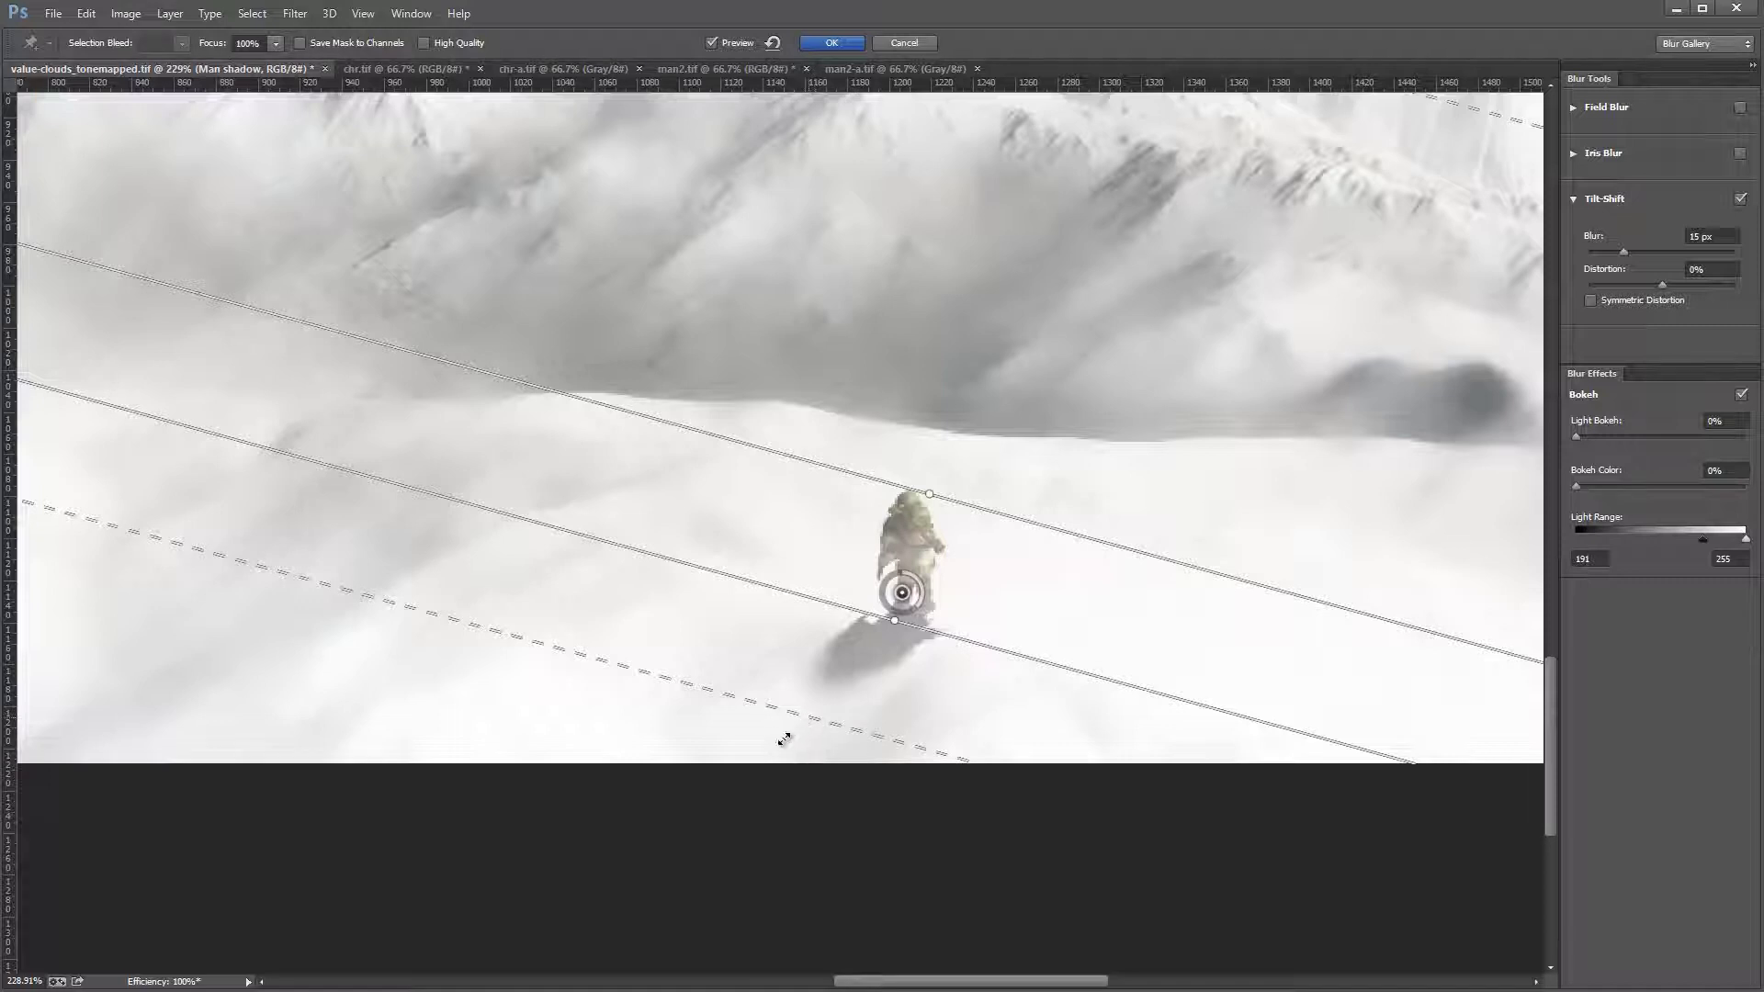
mouse_move(784, 739)
mouse_down()
mouse_move(741, 774)
mouse_move(779, 729)
mouse_up()
drag(897, 626, 895, 613)
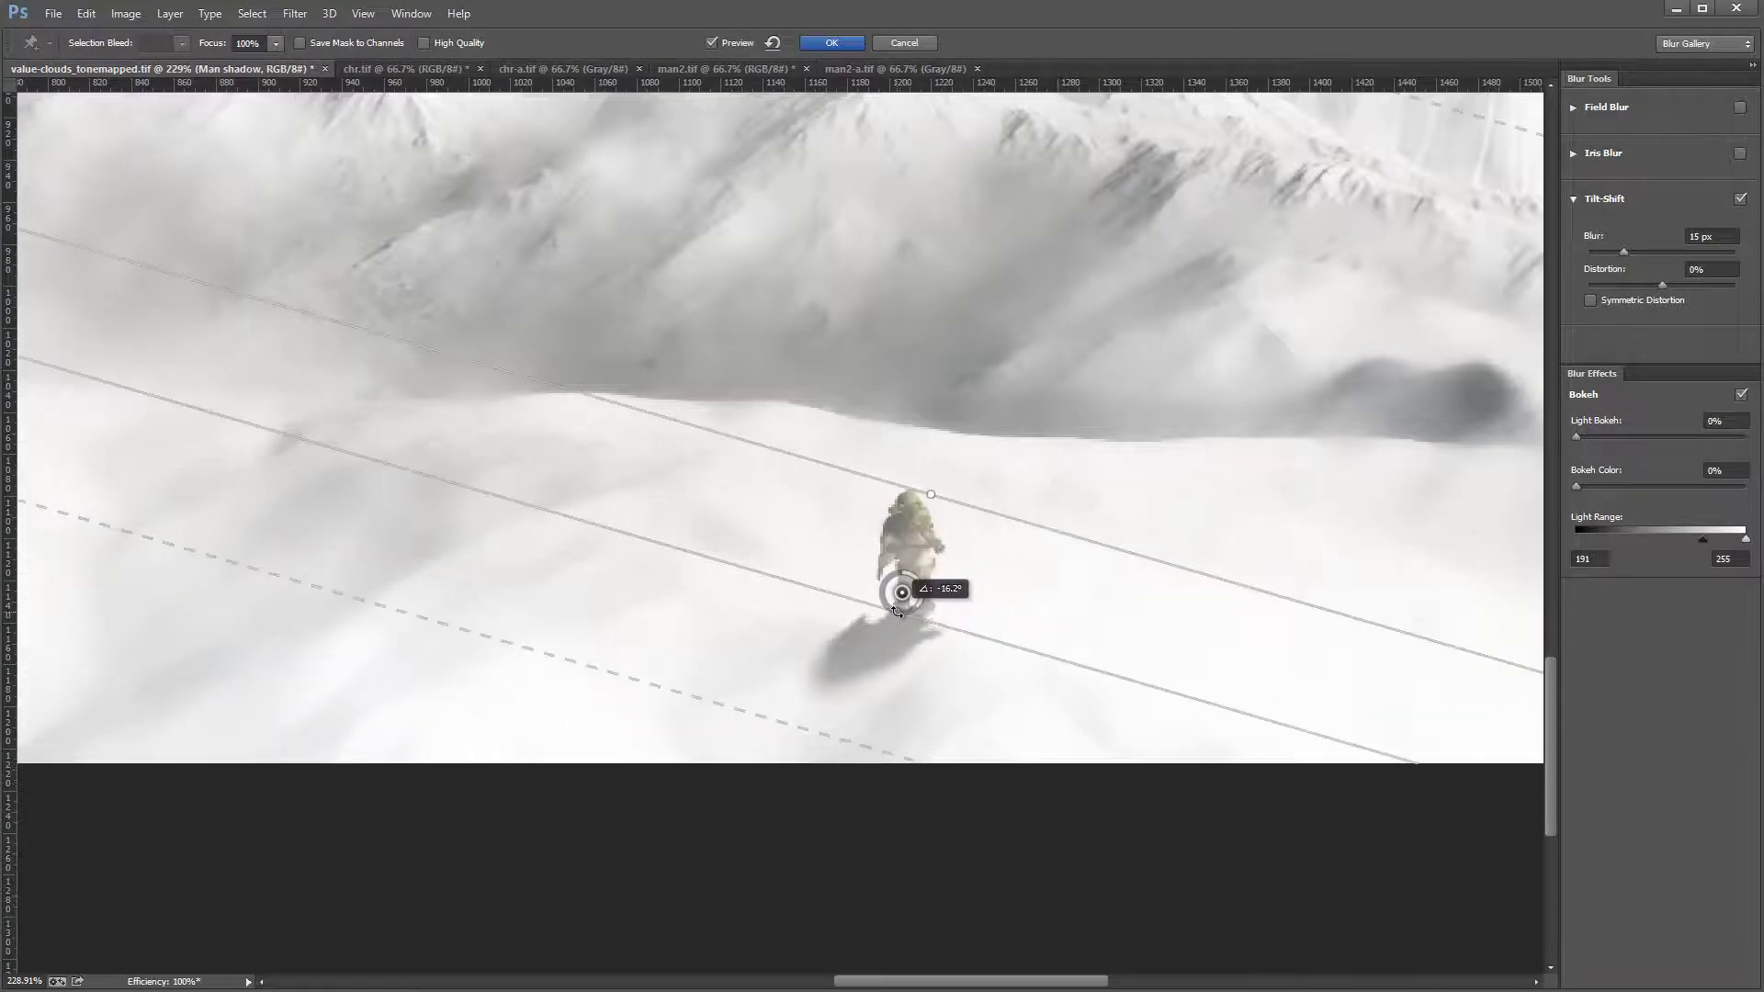
drag(802, 724, 774, 736)
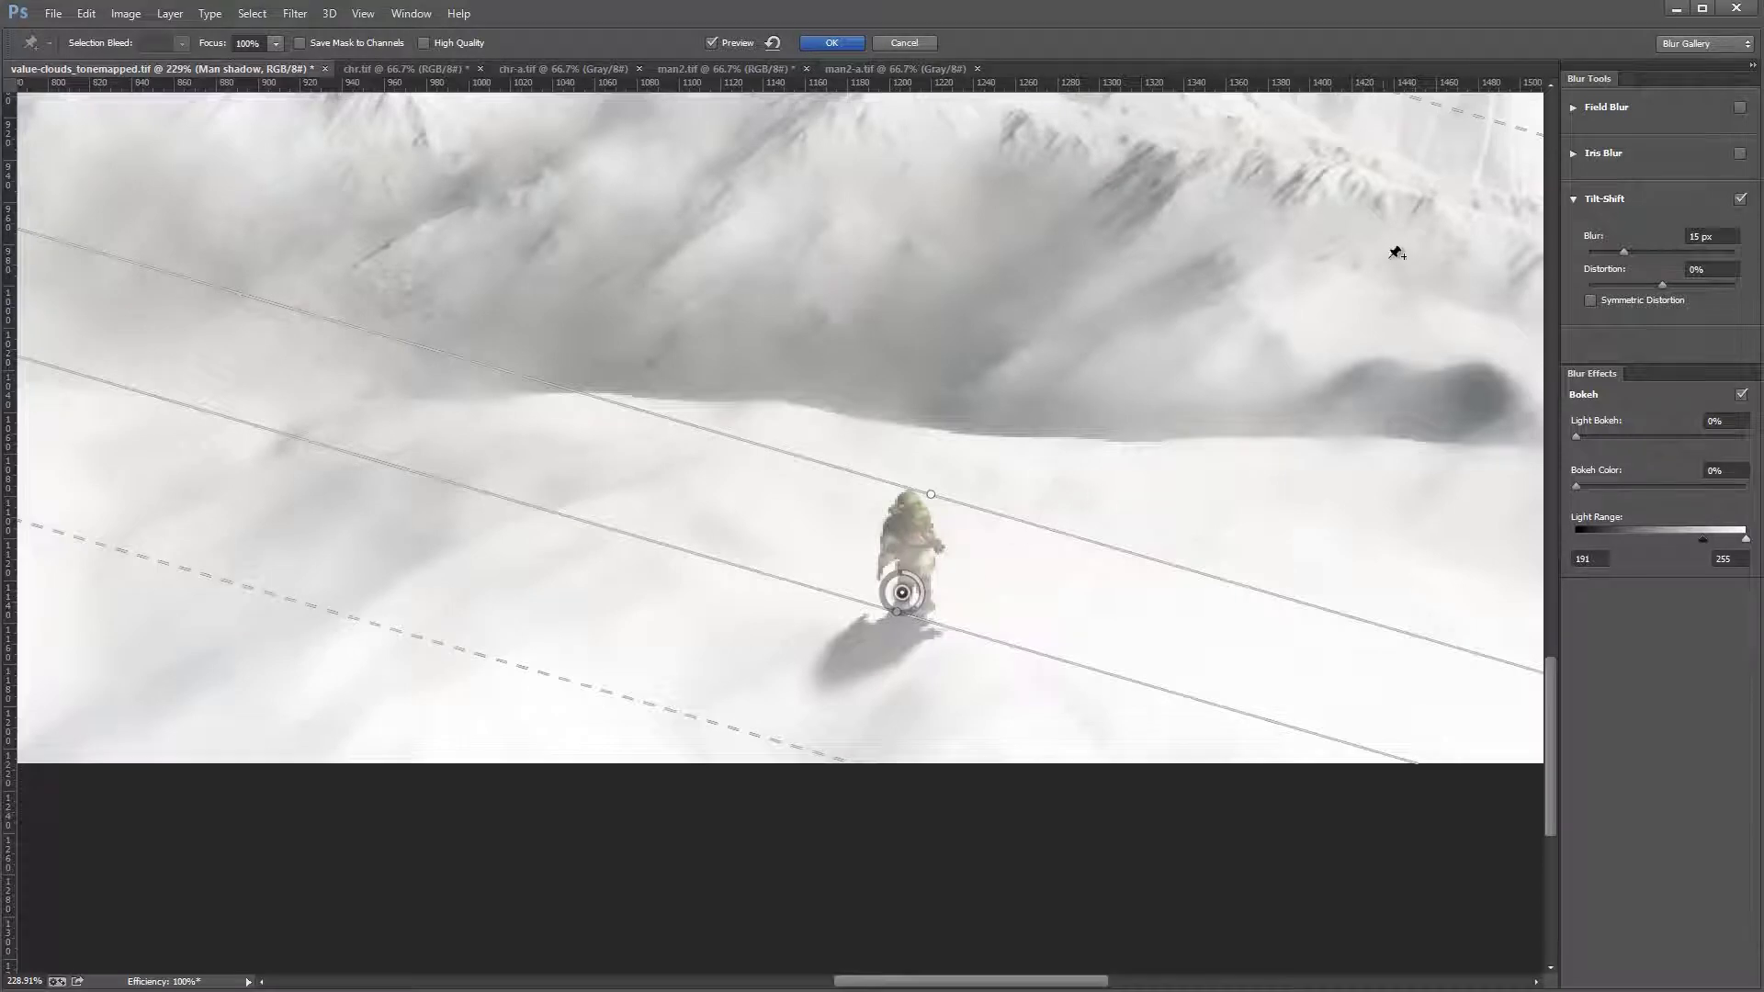
click(831, 44)
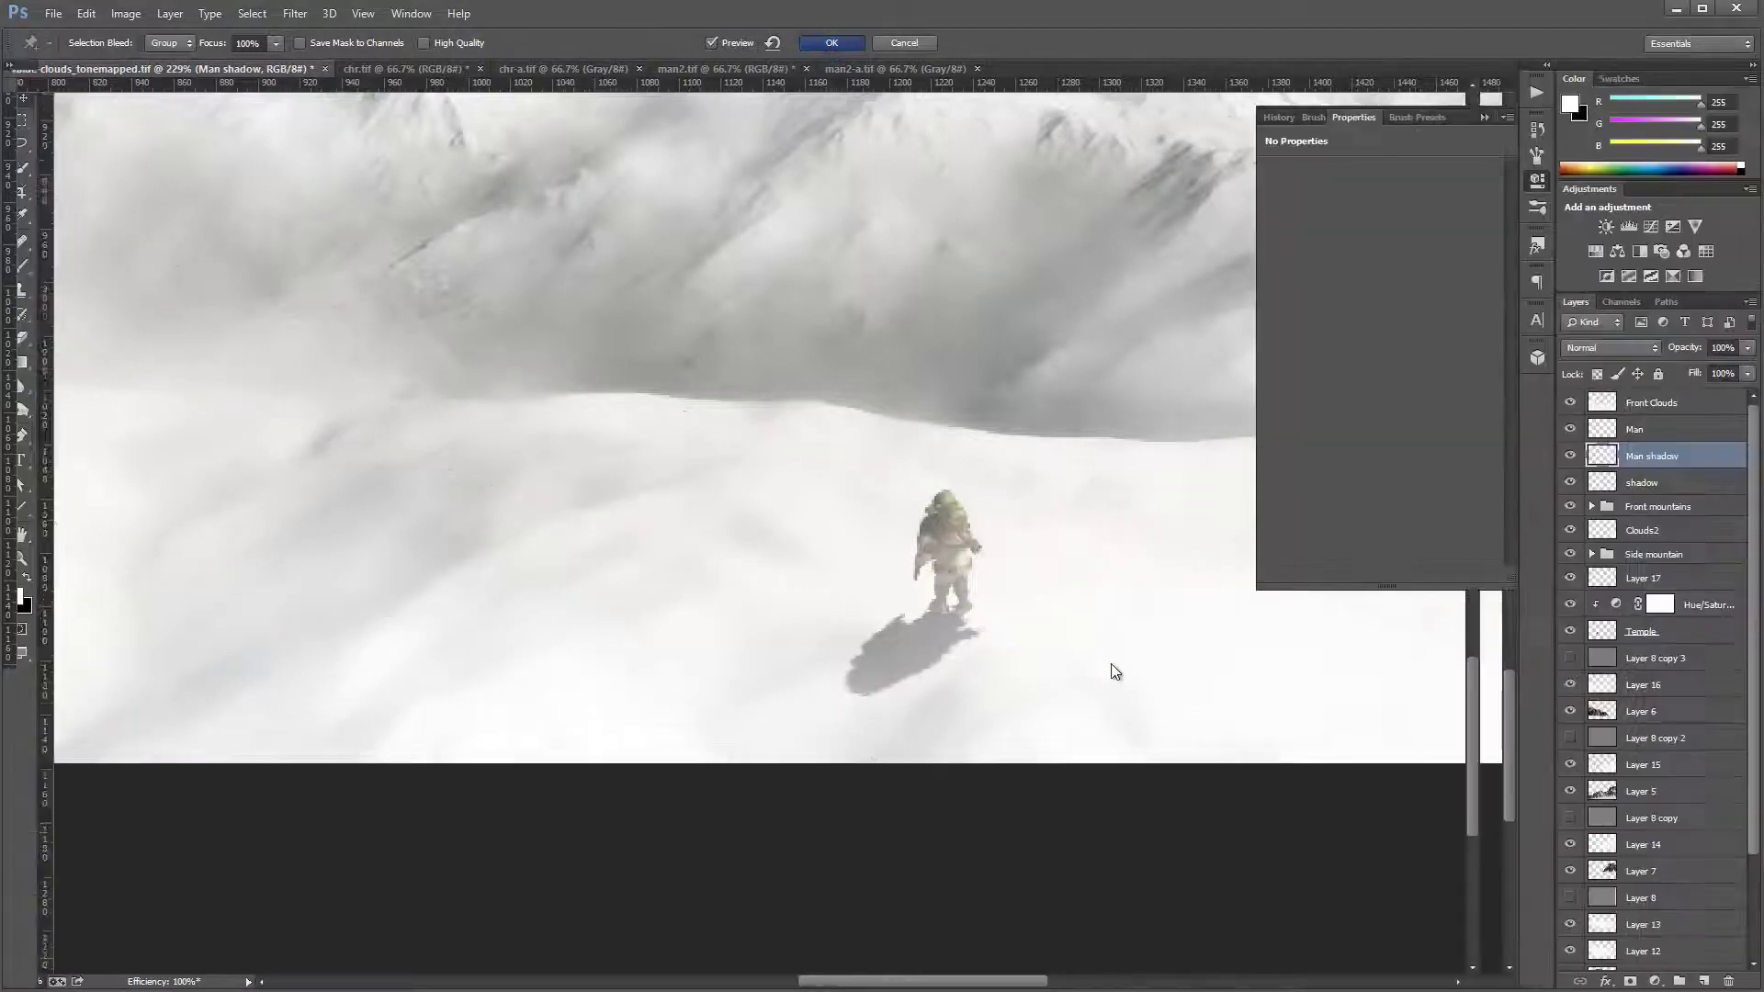
click(1541, 177)
Step: Try the Soft Light blend mode on the Man shadow layer and return it to Normal
click(1637, 341)
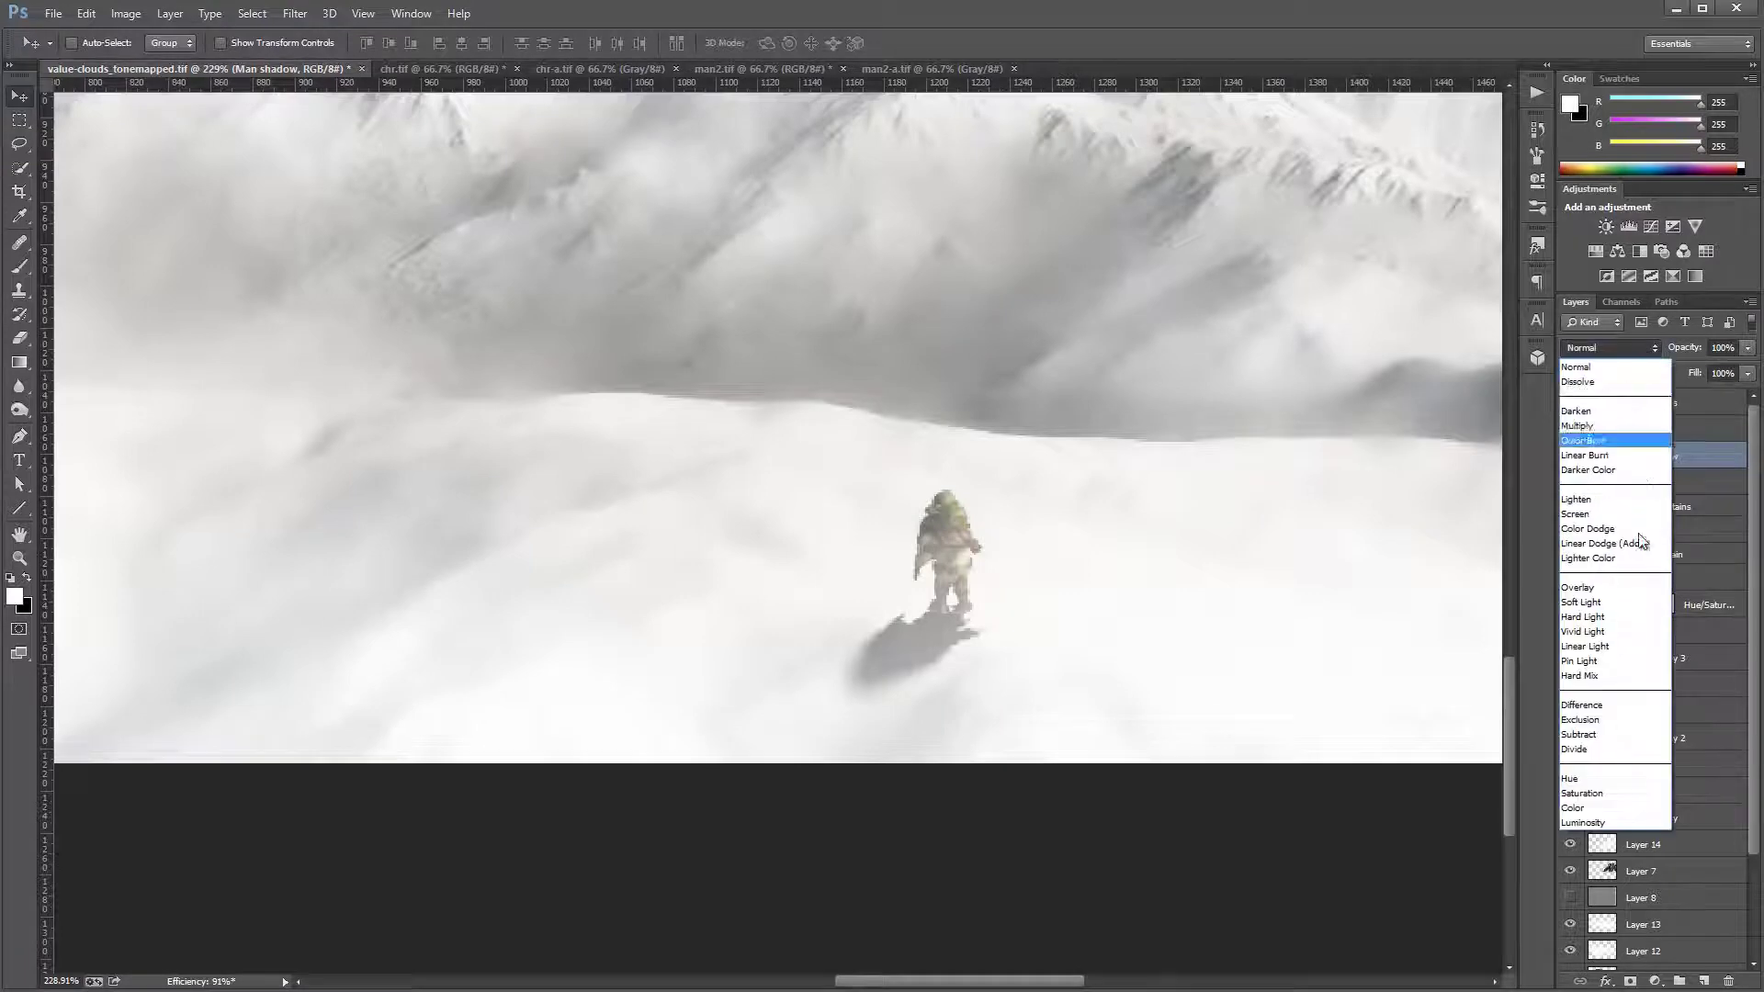
click(1644, 604)
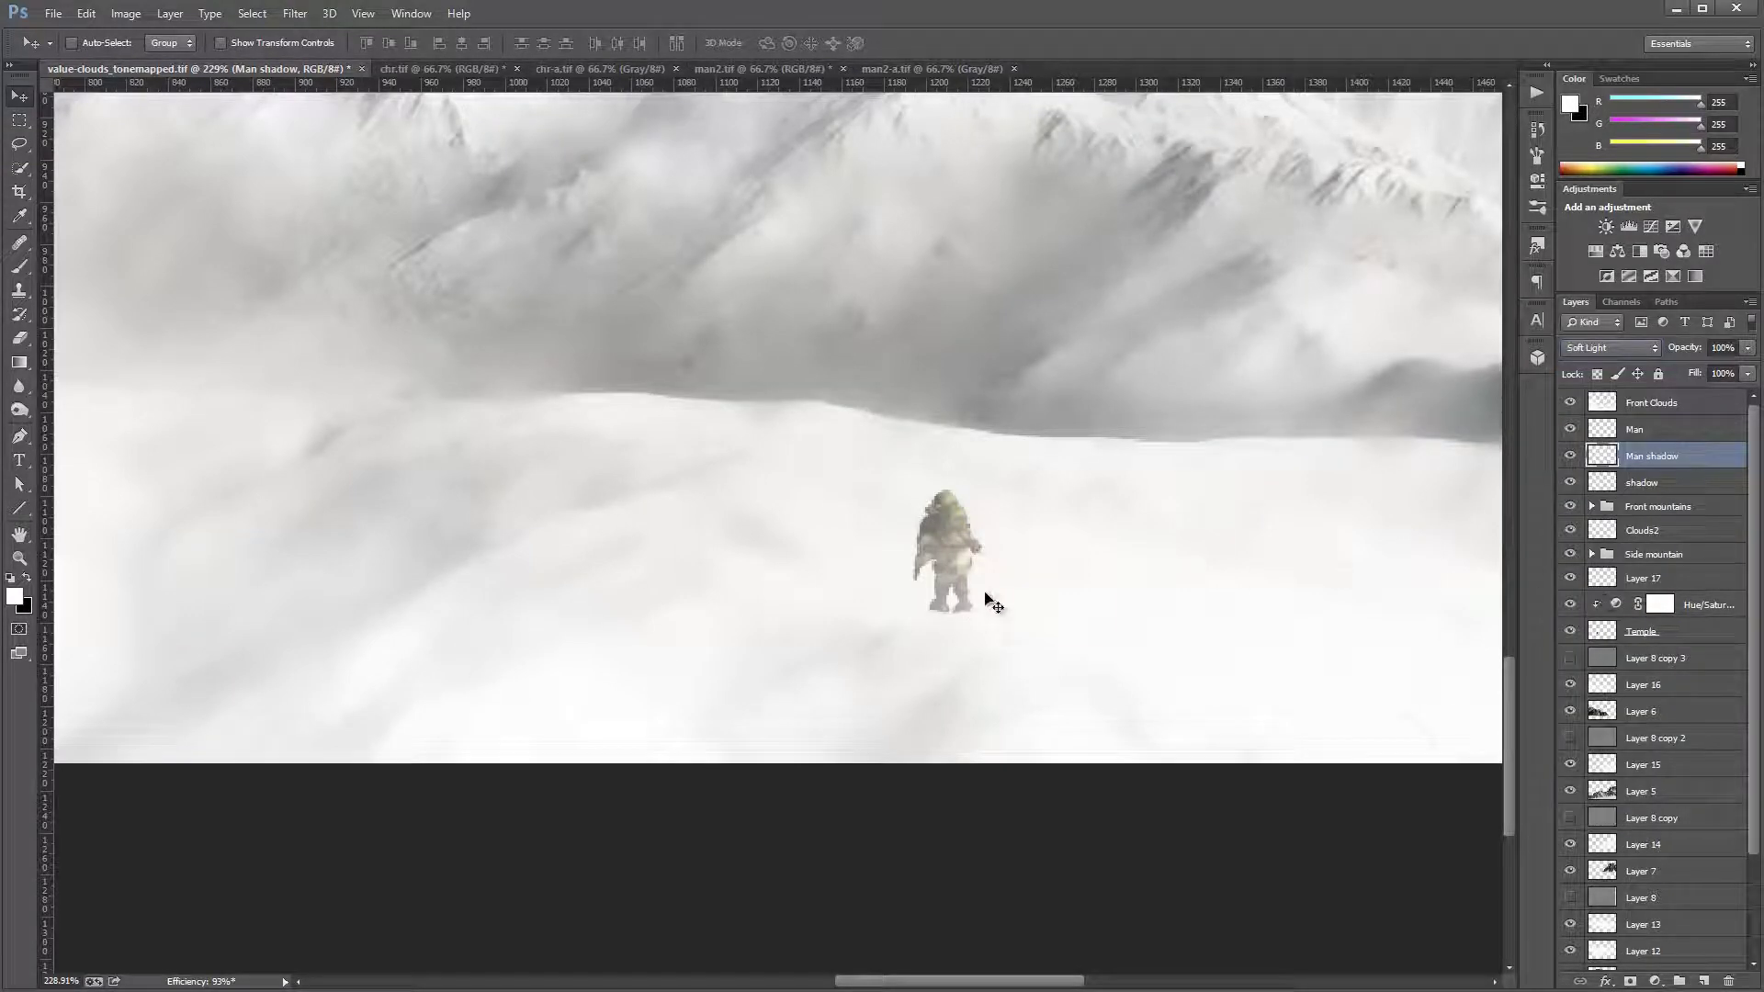
click(1630, 349)
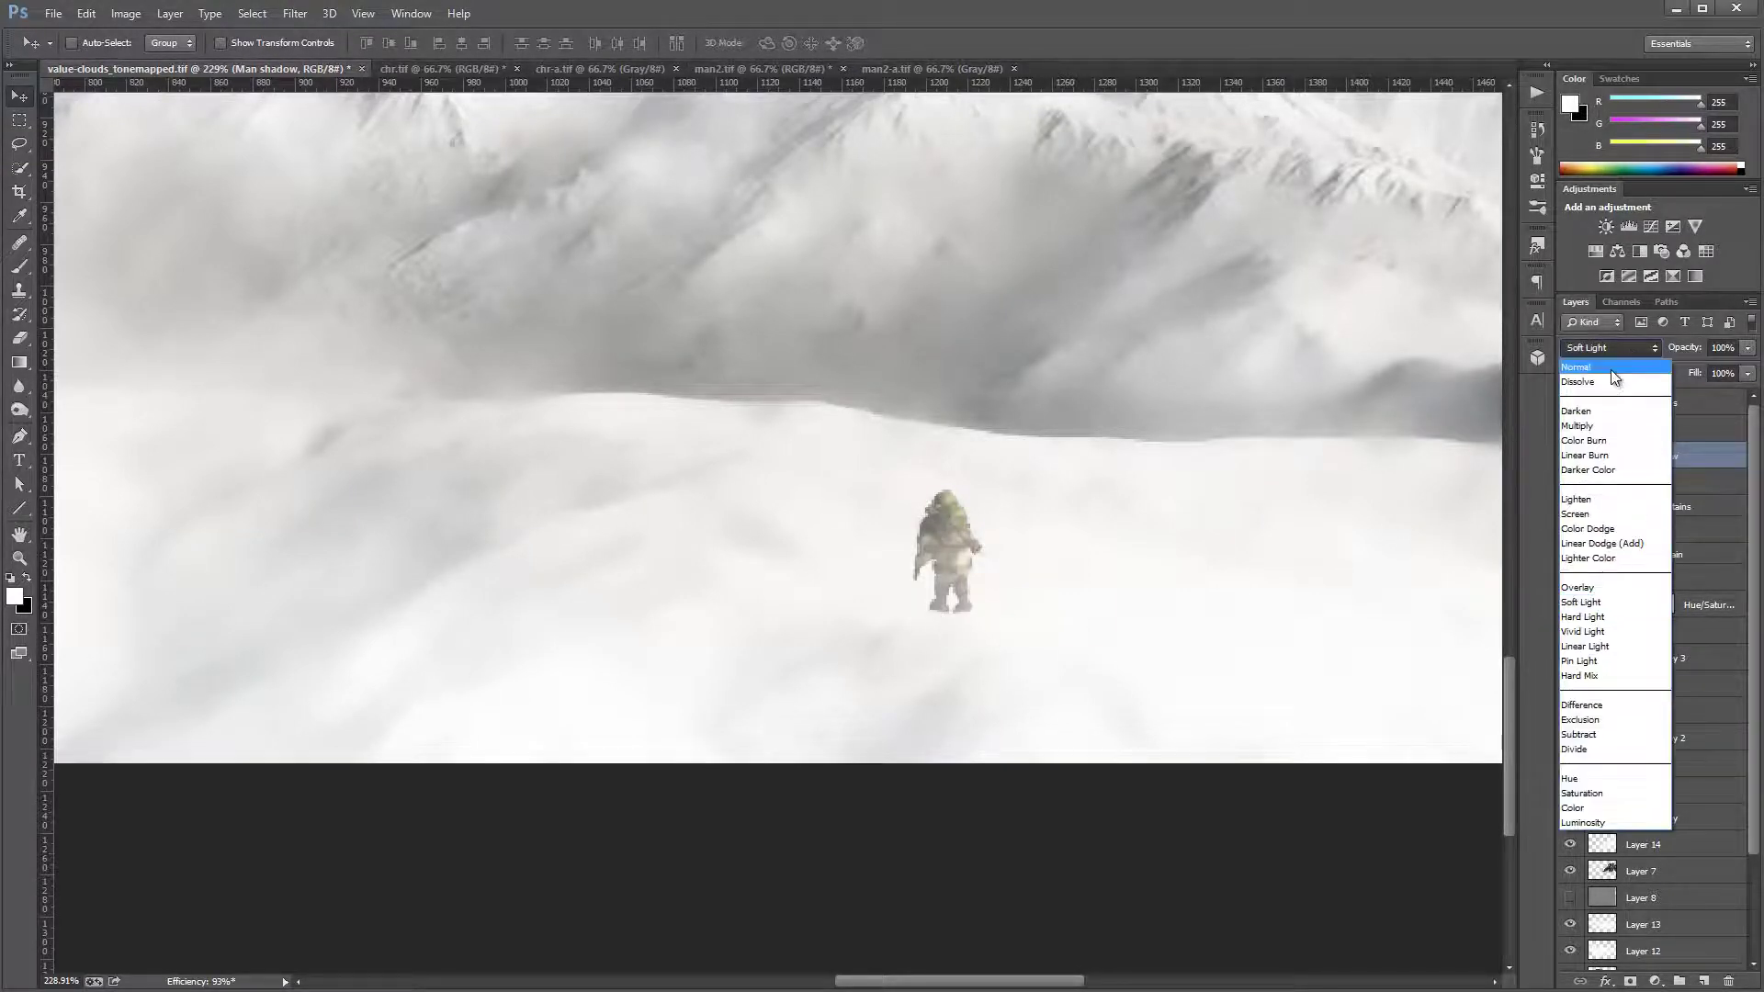
click(1611, 370)
Step: Lower the Man shadow layer's fill to 35%
click(1747, 375)
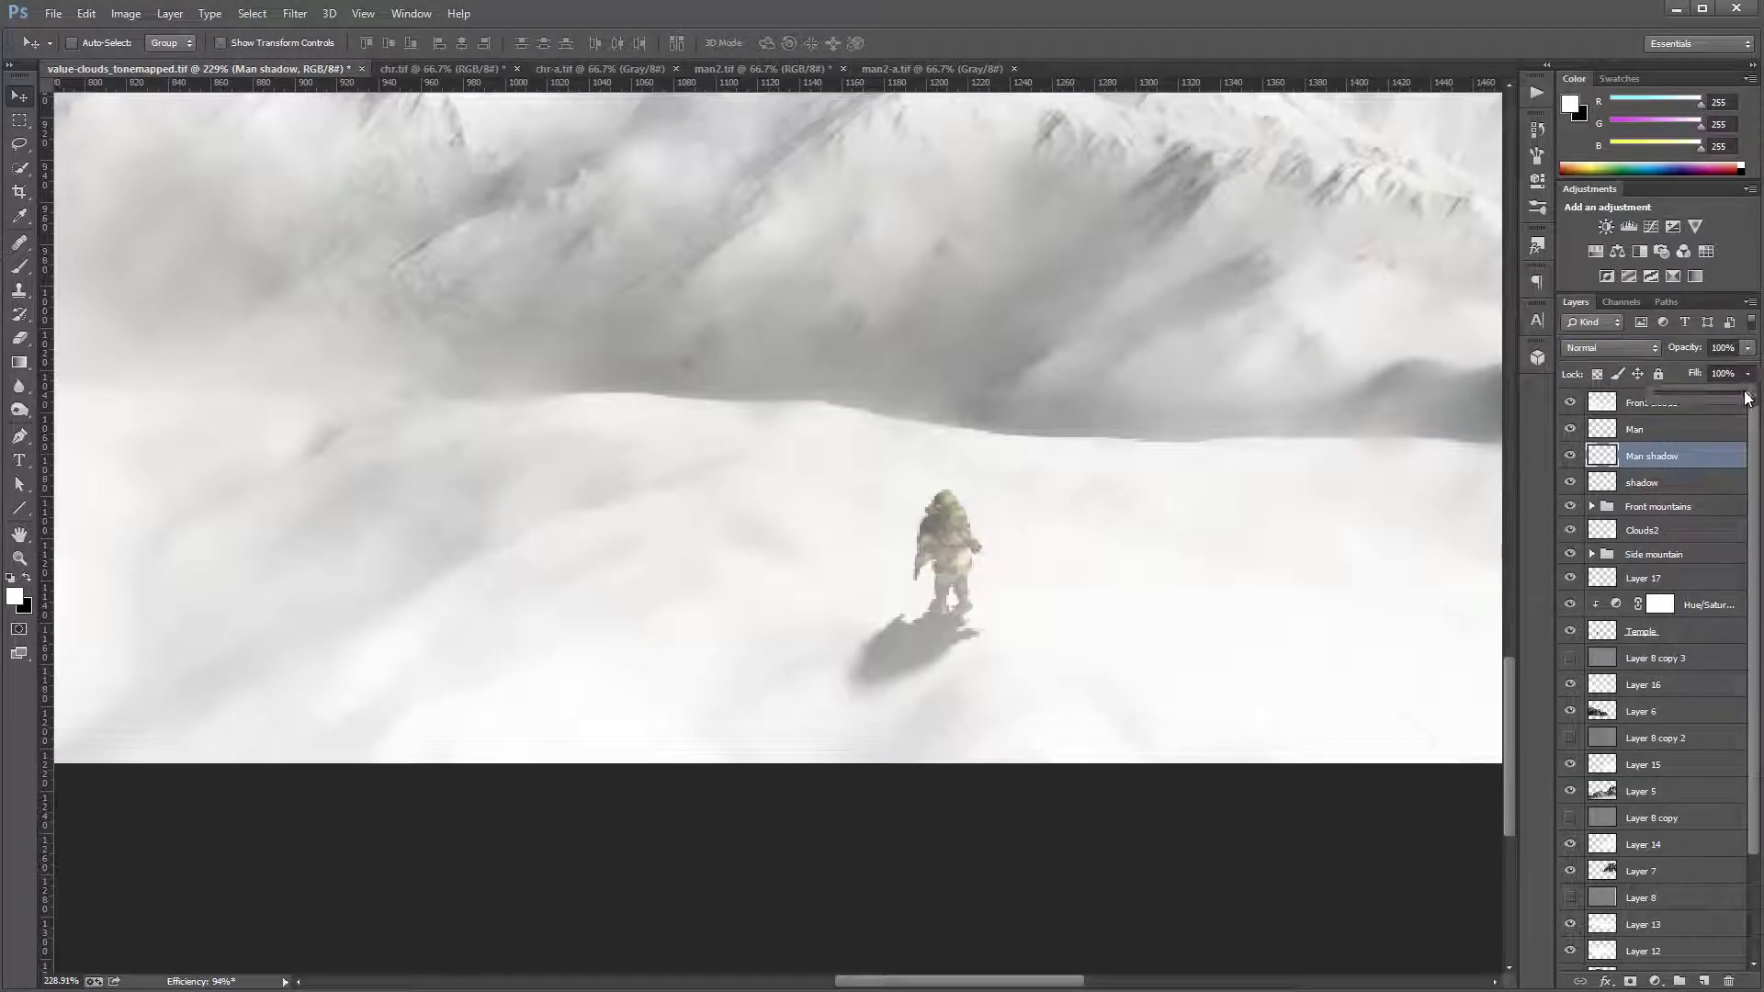
drag(1746, 393, 1692, 387)
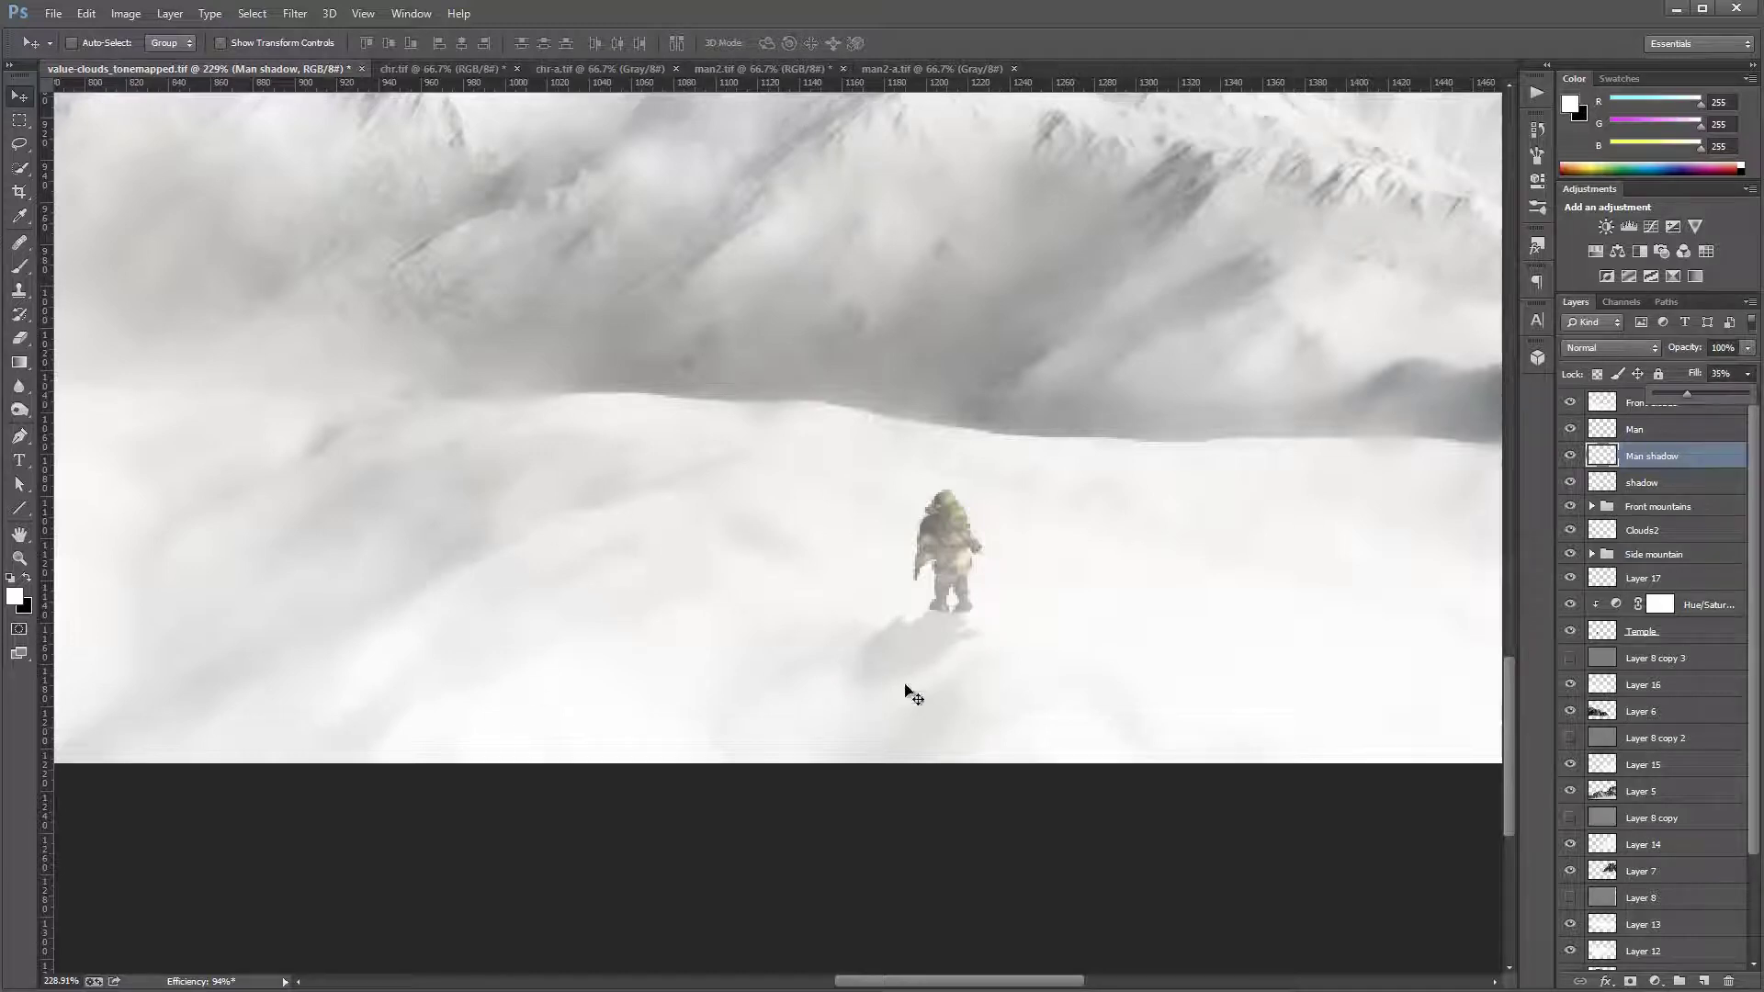
click(1679, 491)
Step: Select the shadow layer and set up a soft Brush of 17 px for painting around the man's feet
click(1679, 490)
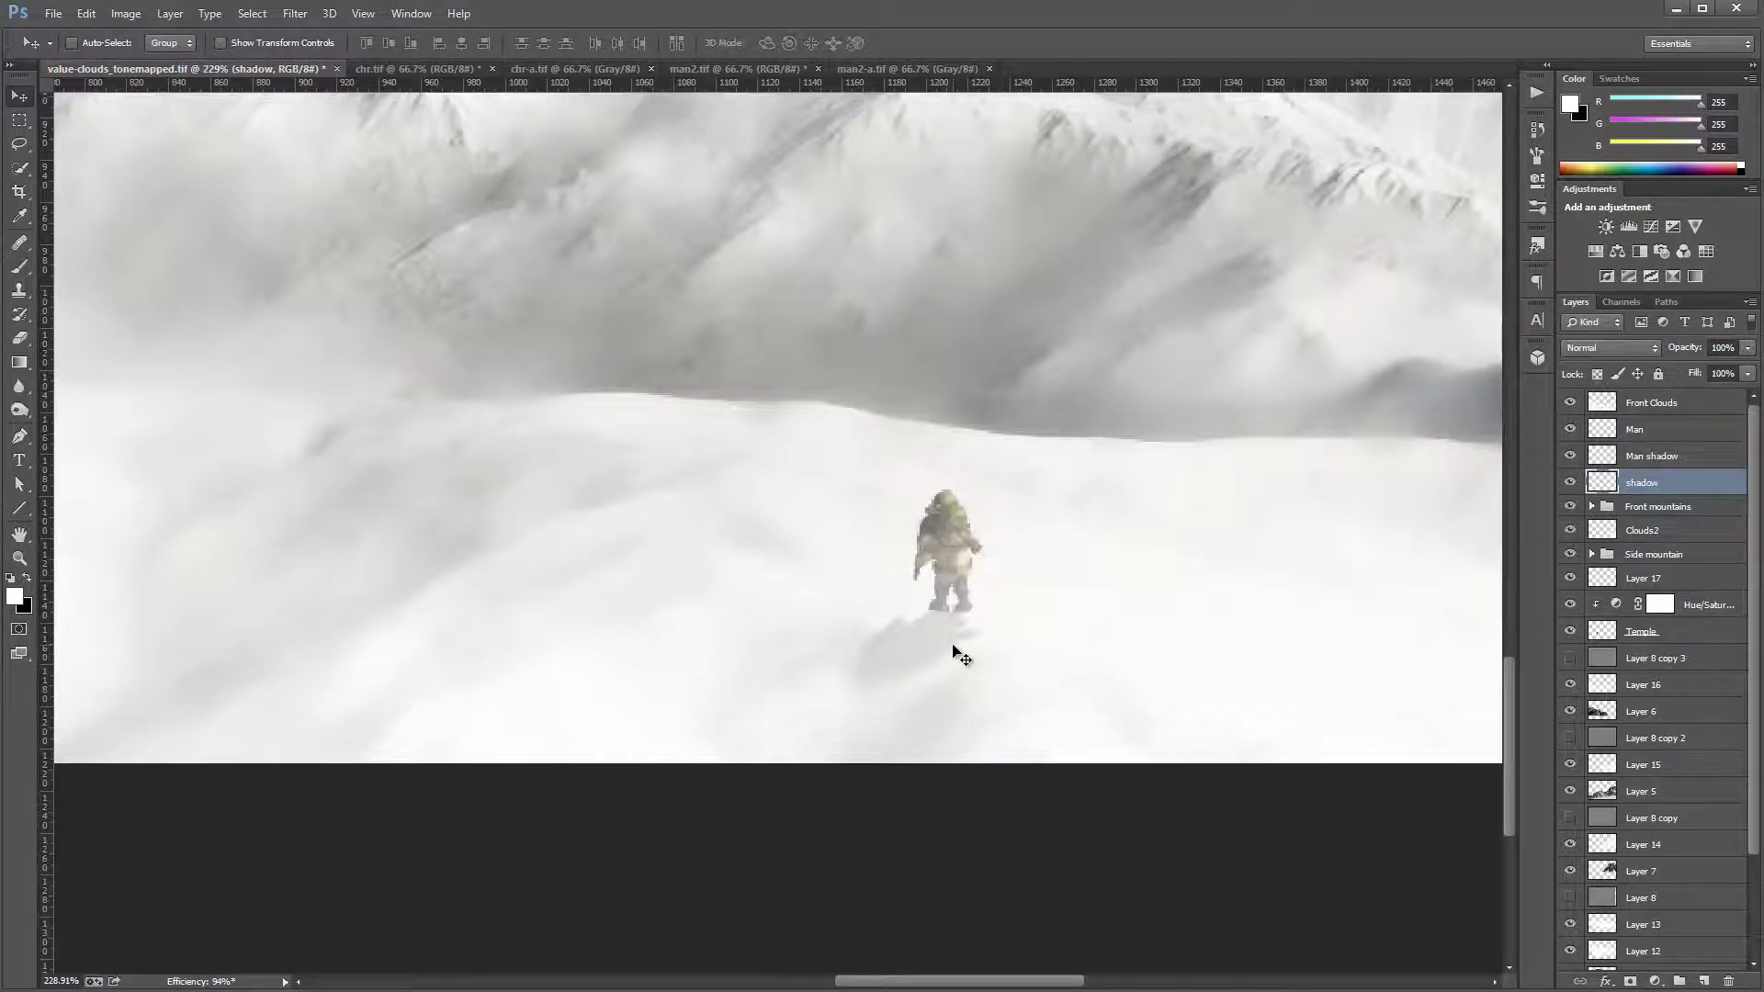
scroll(992, 620, up, 3)
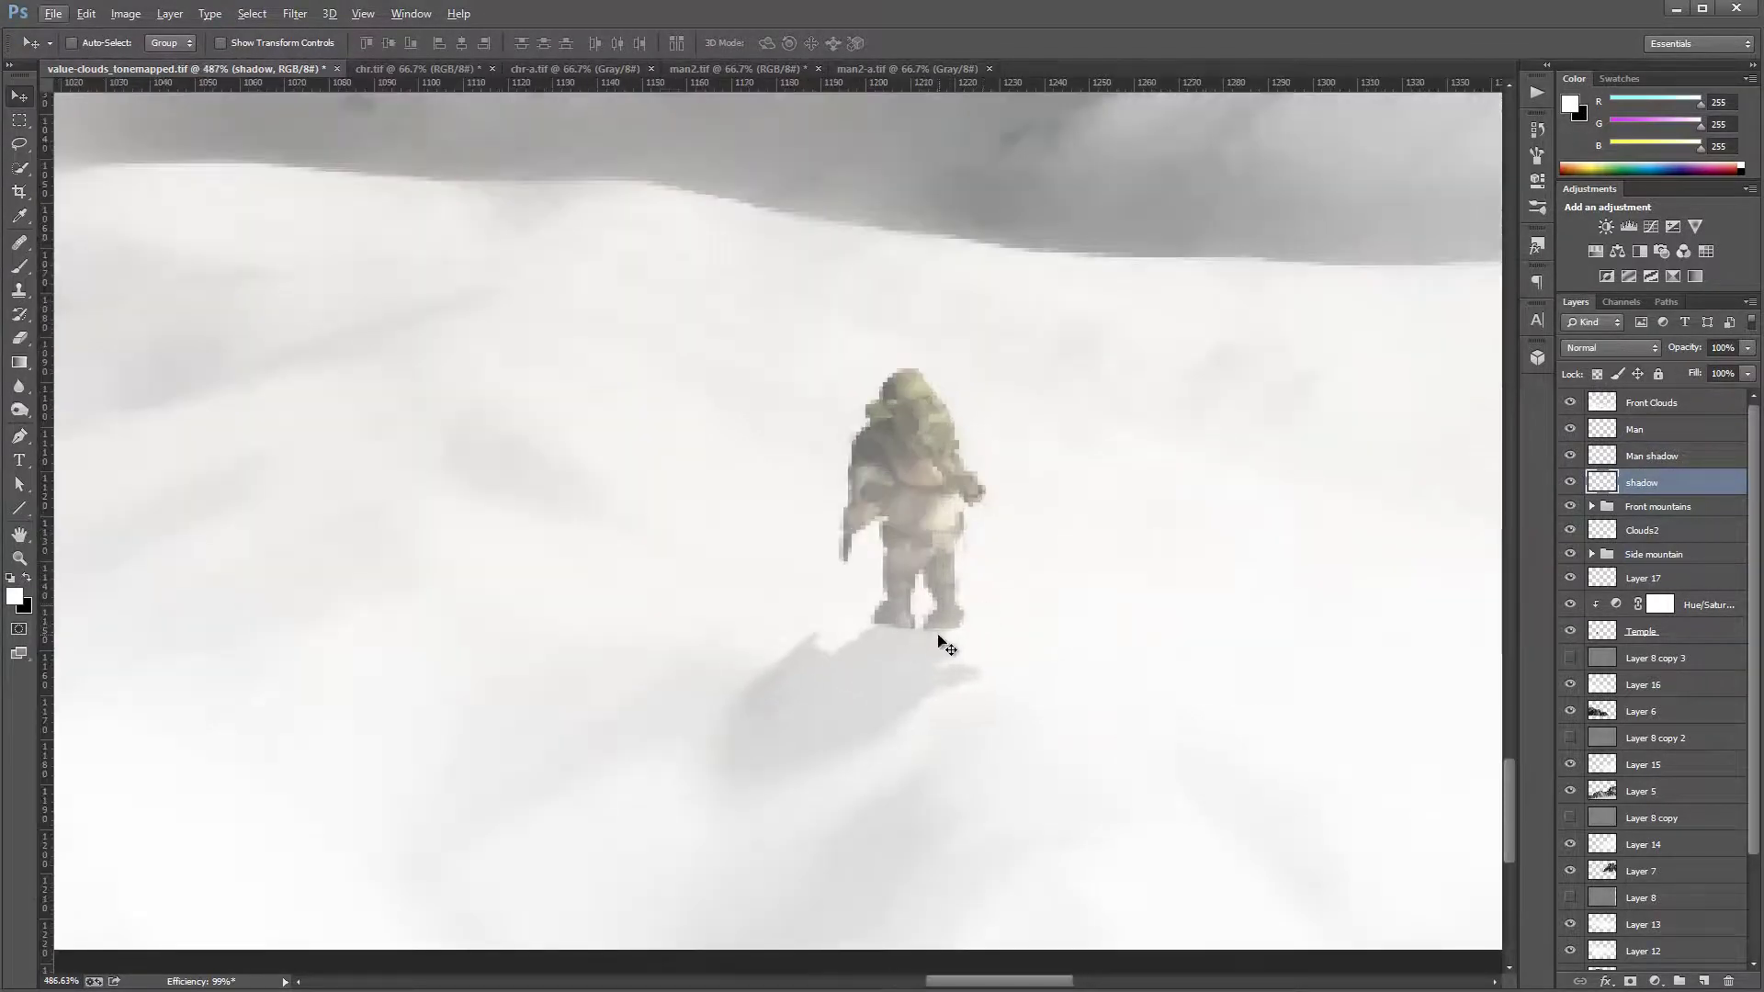
click(19, 266)
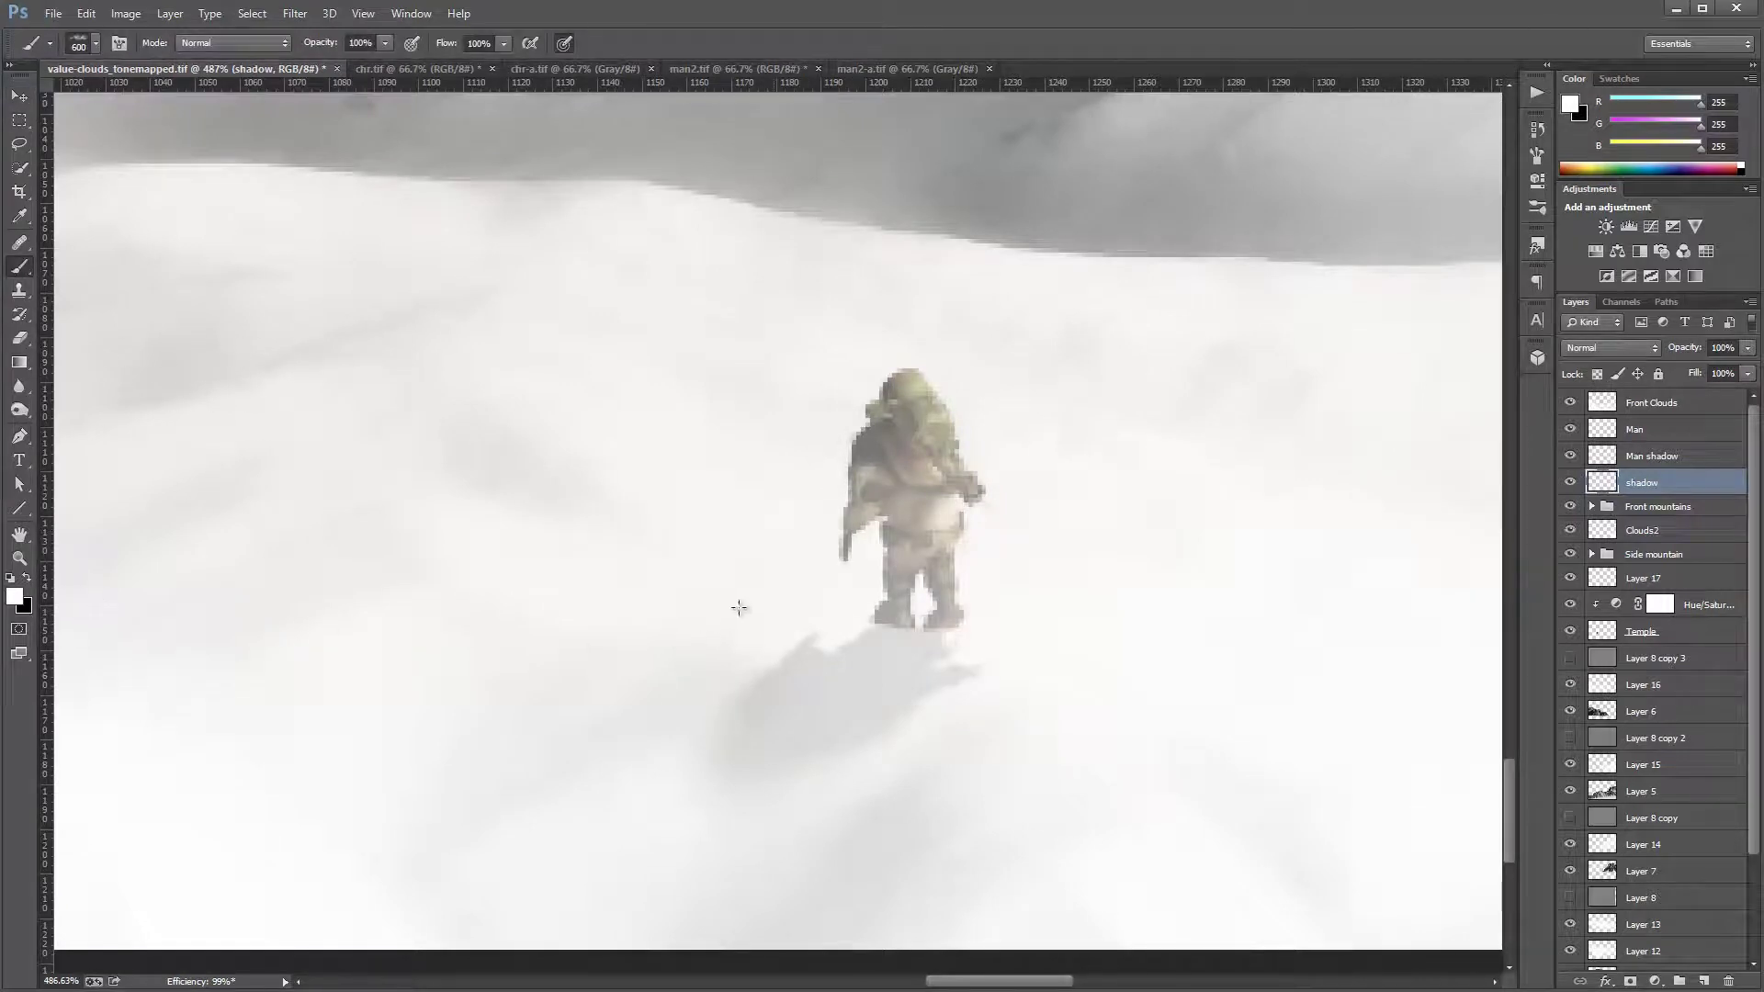
right_click(853, 428)
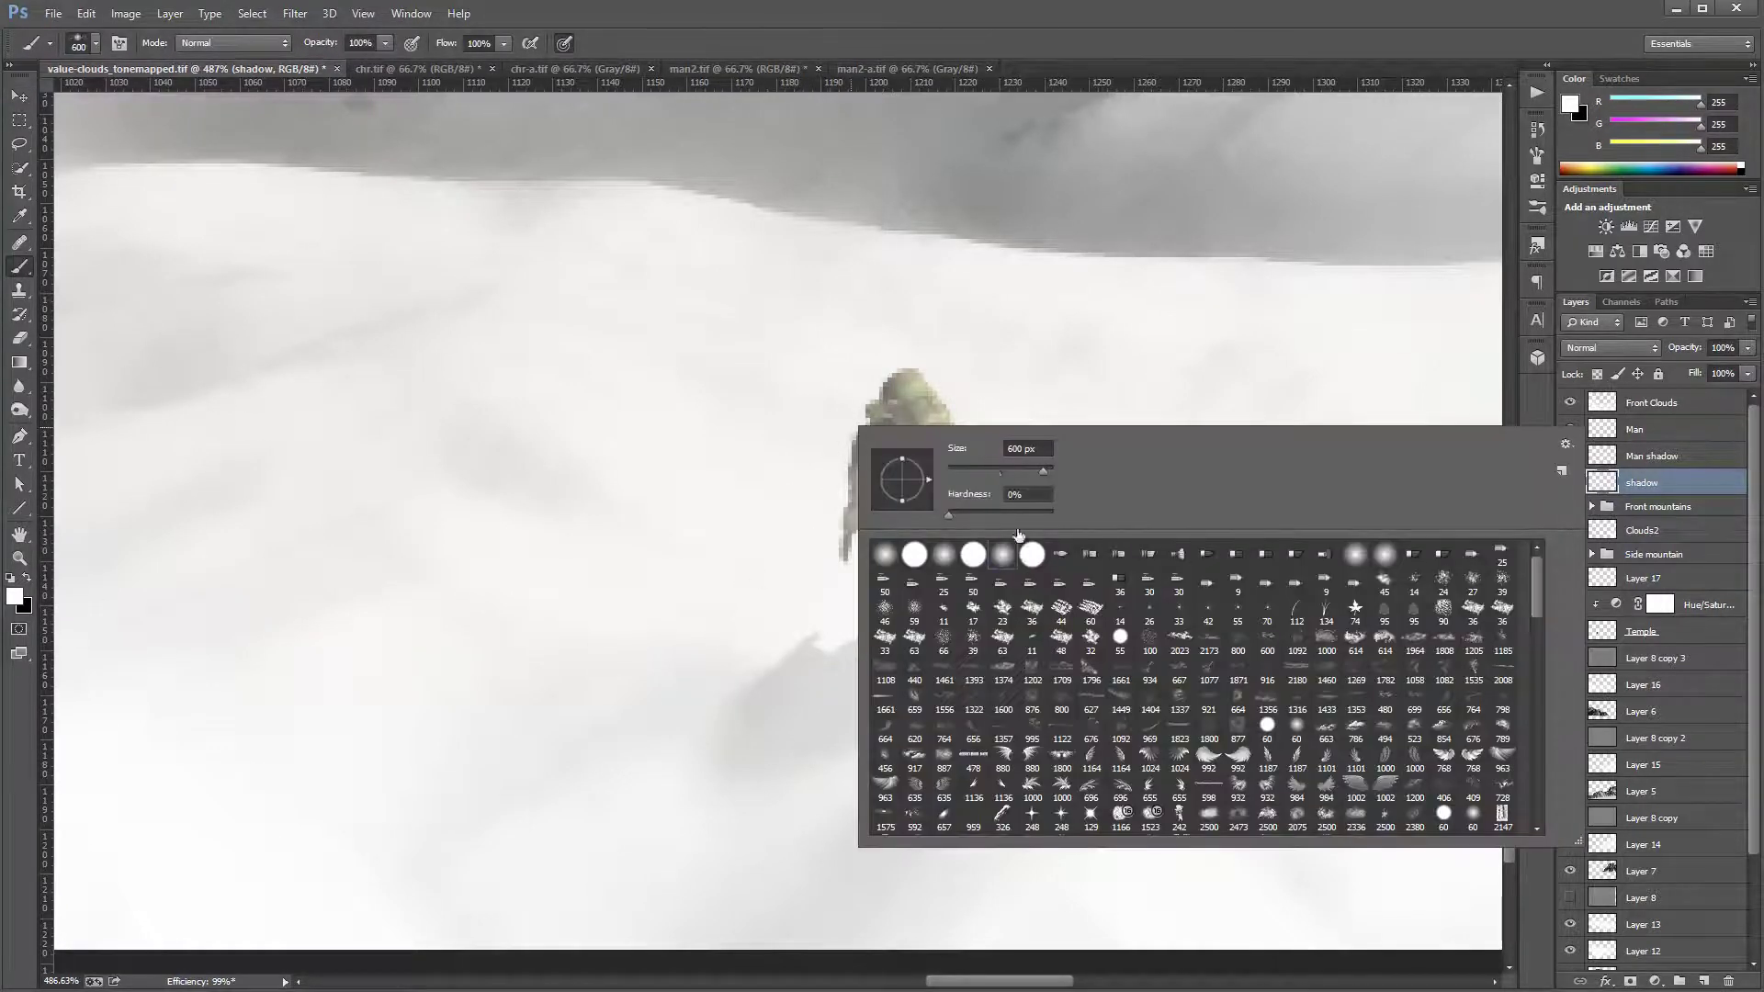
click(961, 471)
text(17)
key(Return)
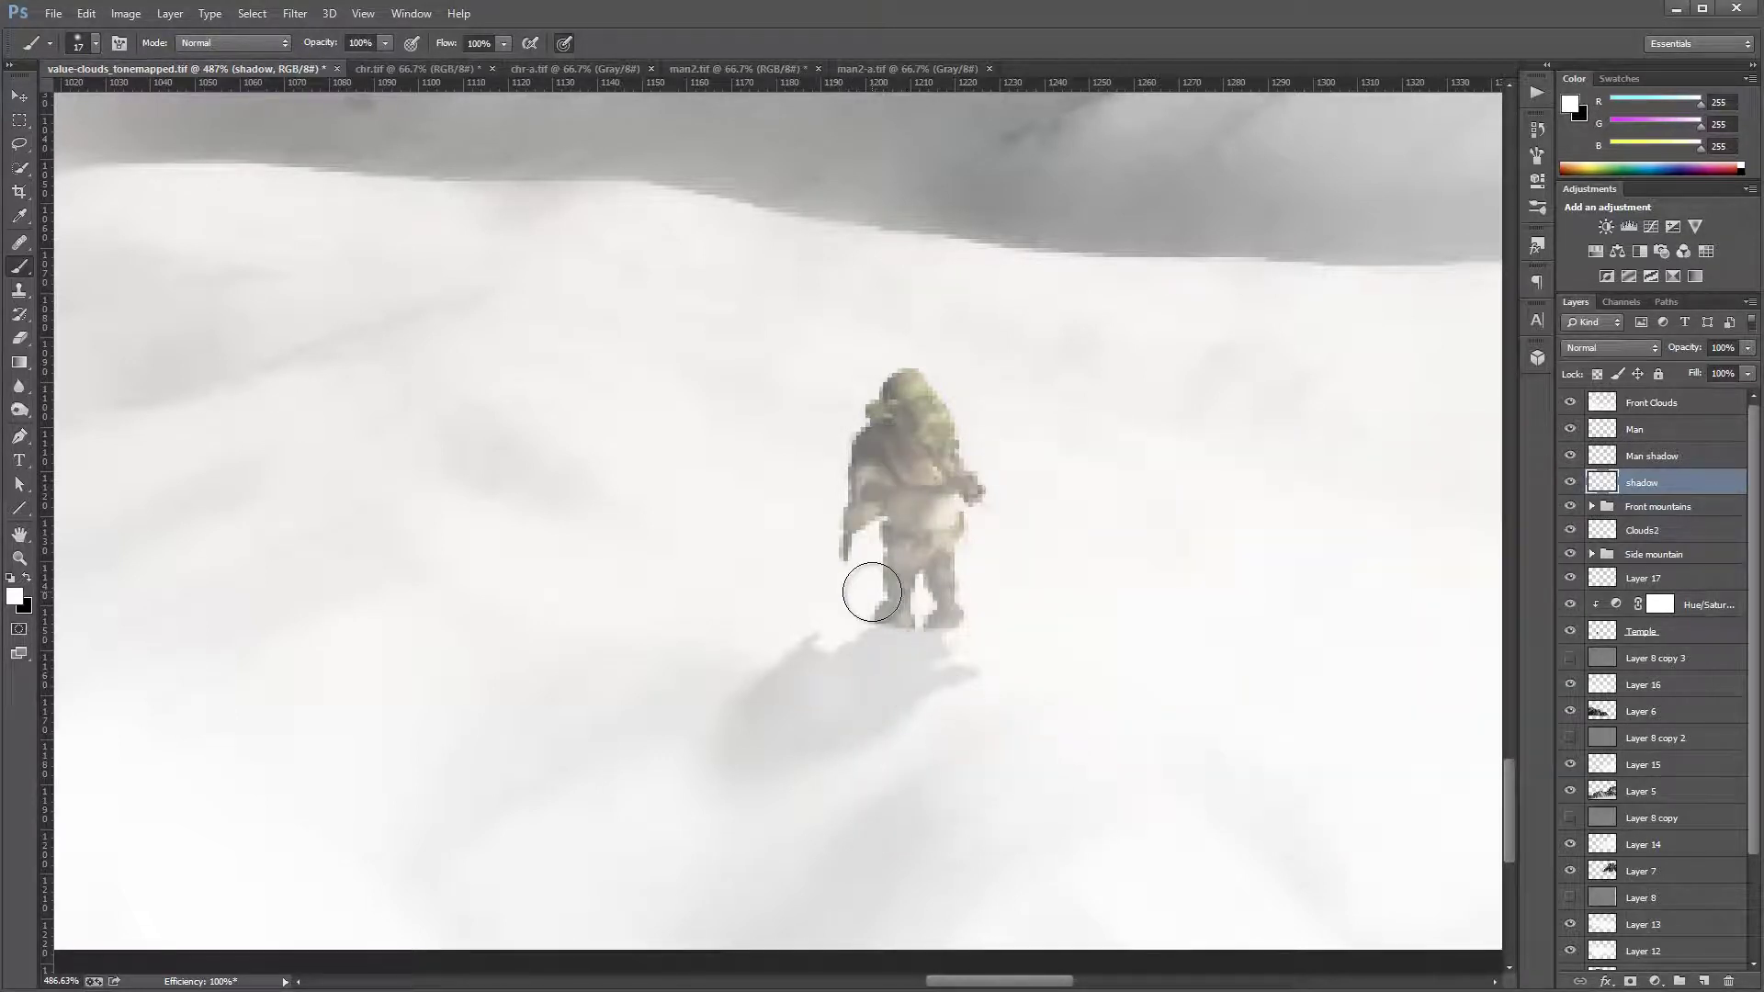
Step: Paint a faint contact shadow beneath the man's feet in black, using a 3 px brush at 10% opacity
key(x)
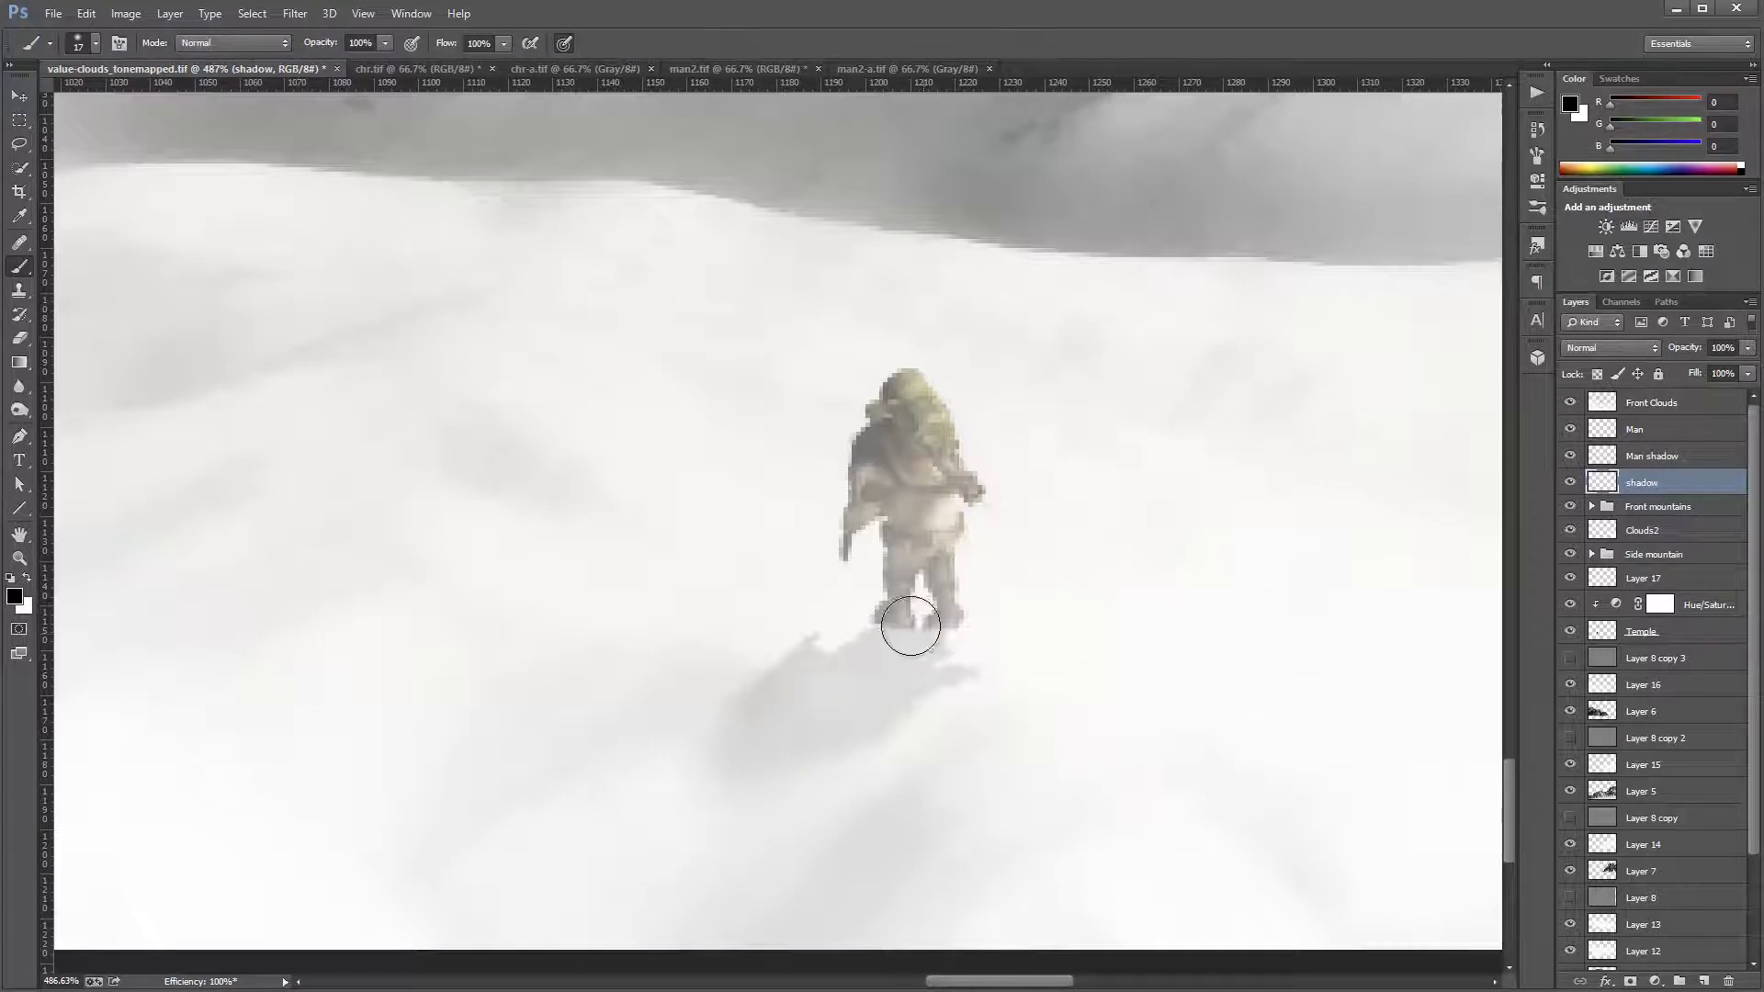
key(1)
key(bracketleft)
key(bracketleft)
key(bracketleft)
key(bracketleft)
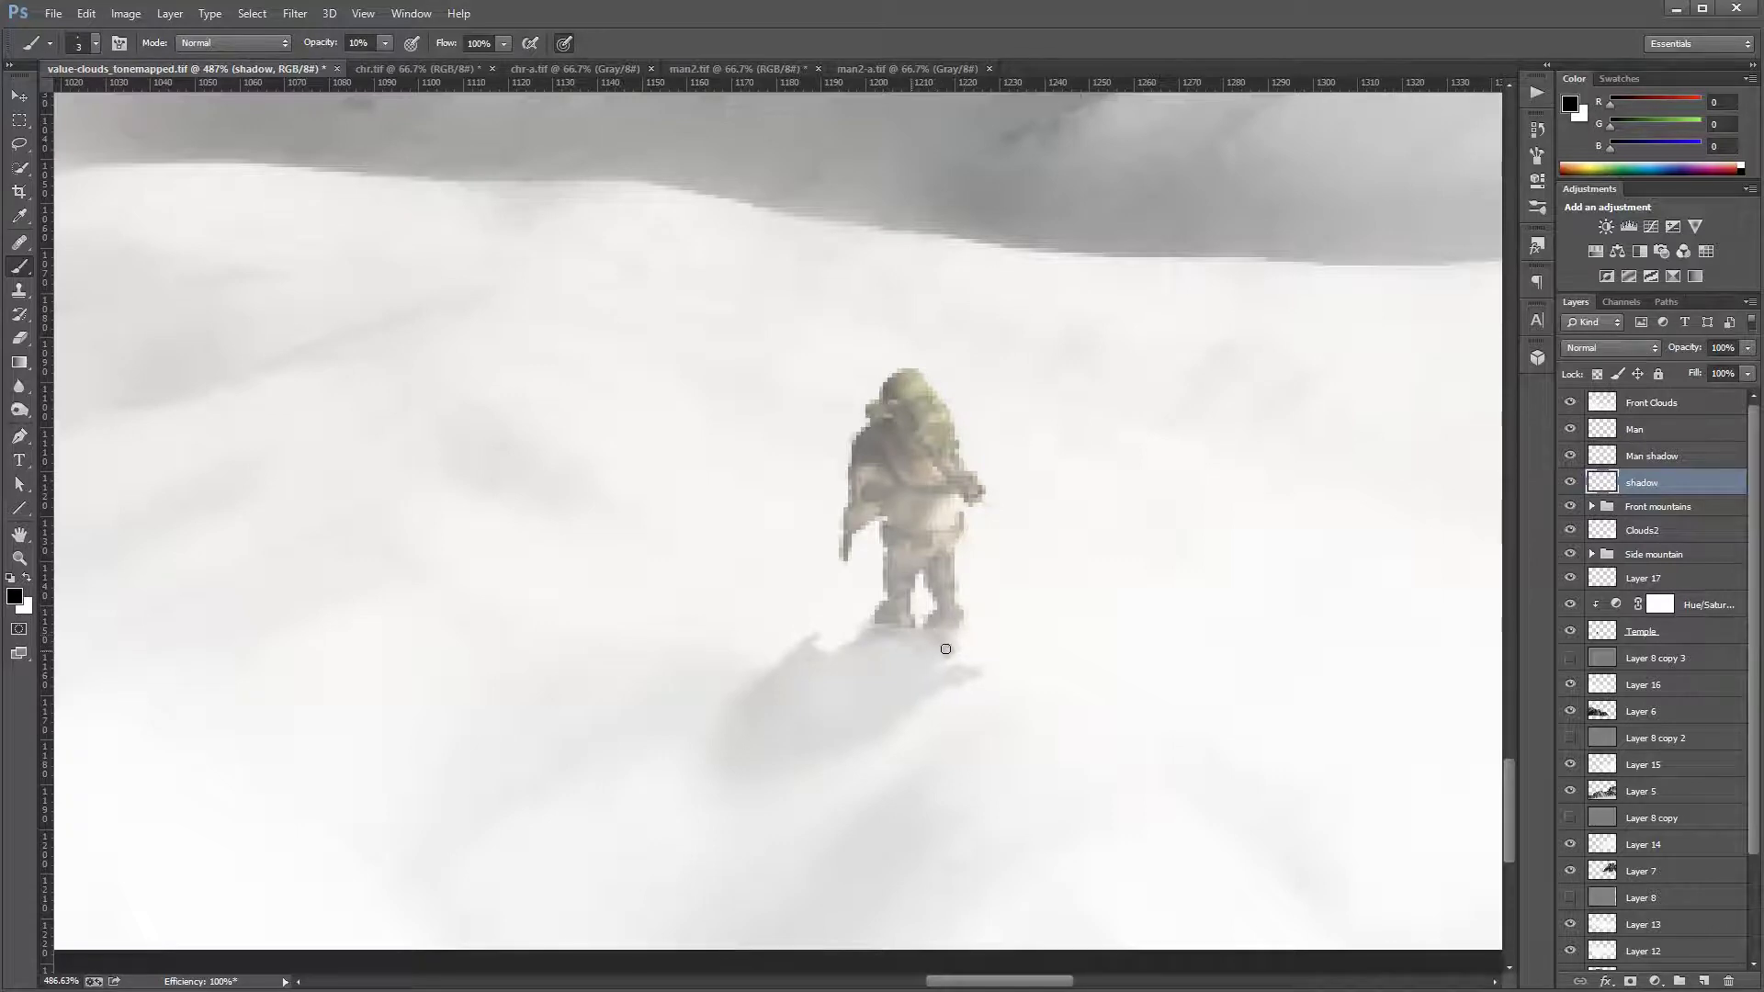
key(v)
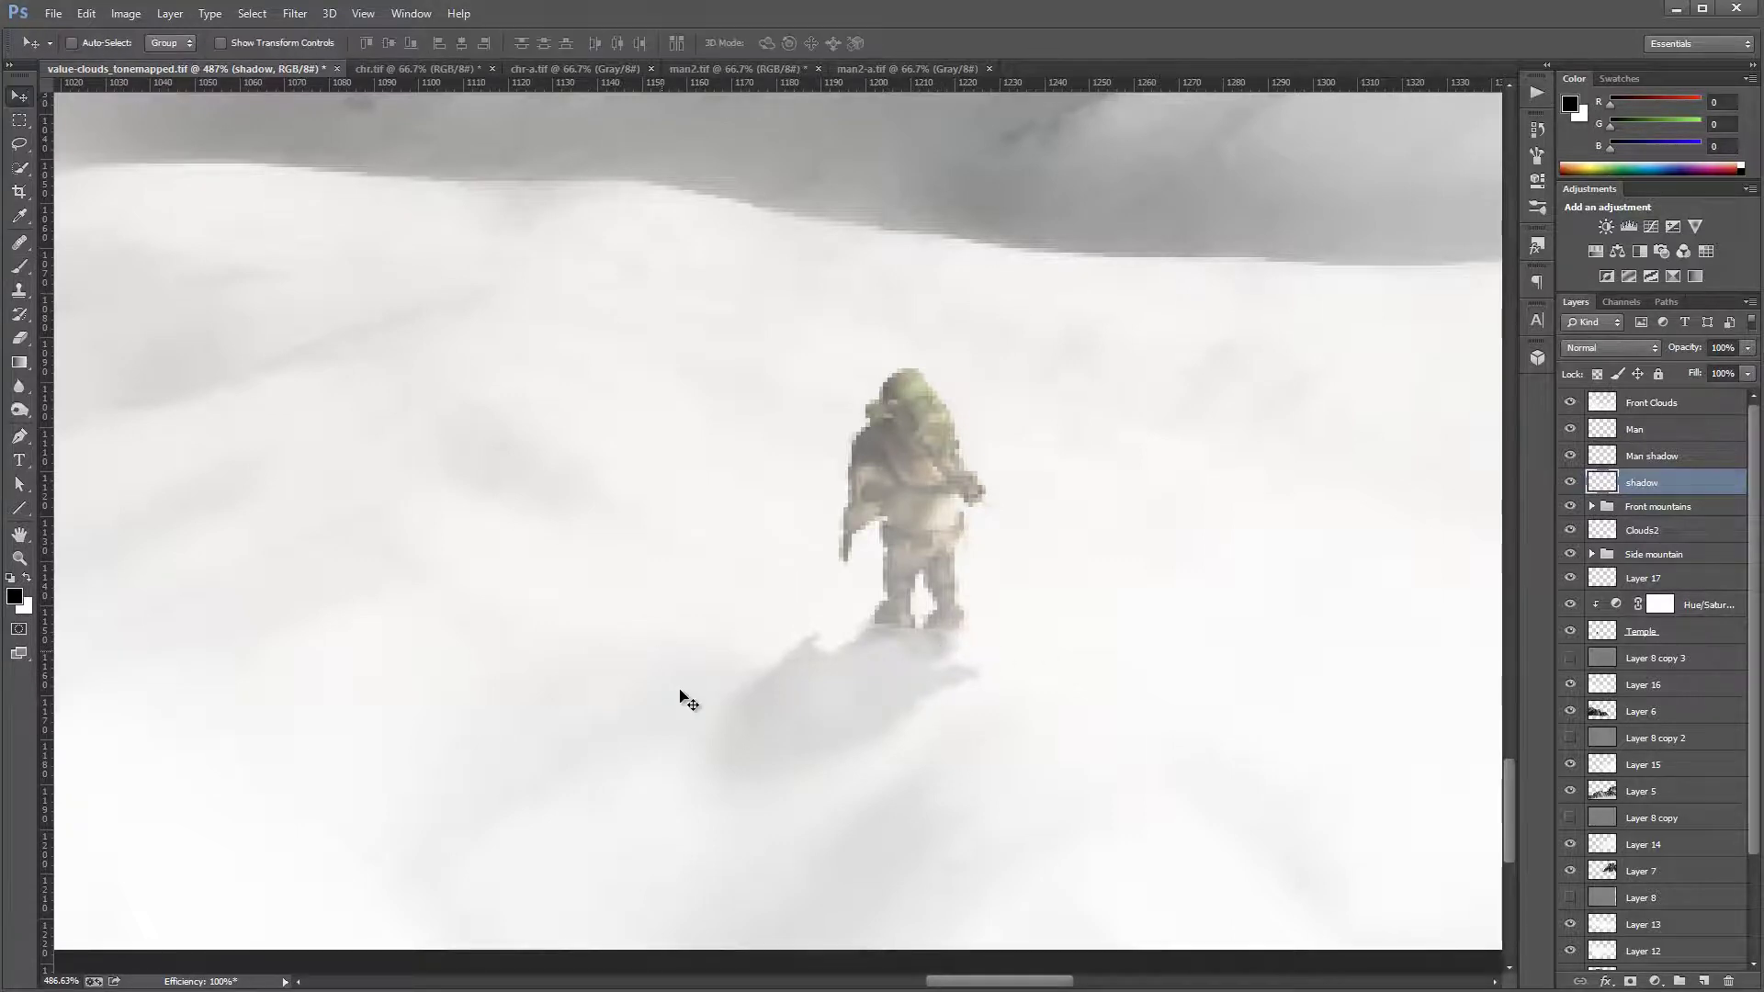
Step: Group the Man shadow and shadow layers and name the group Shadow
scroll(708, 682, down, 1)
scroll(711, 680, down, 5)
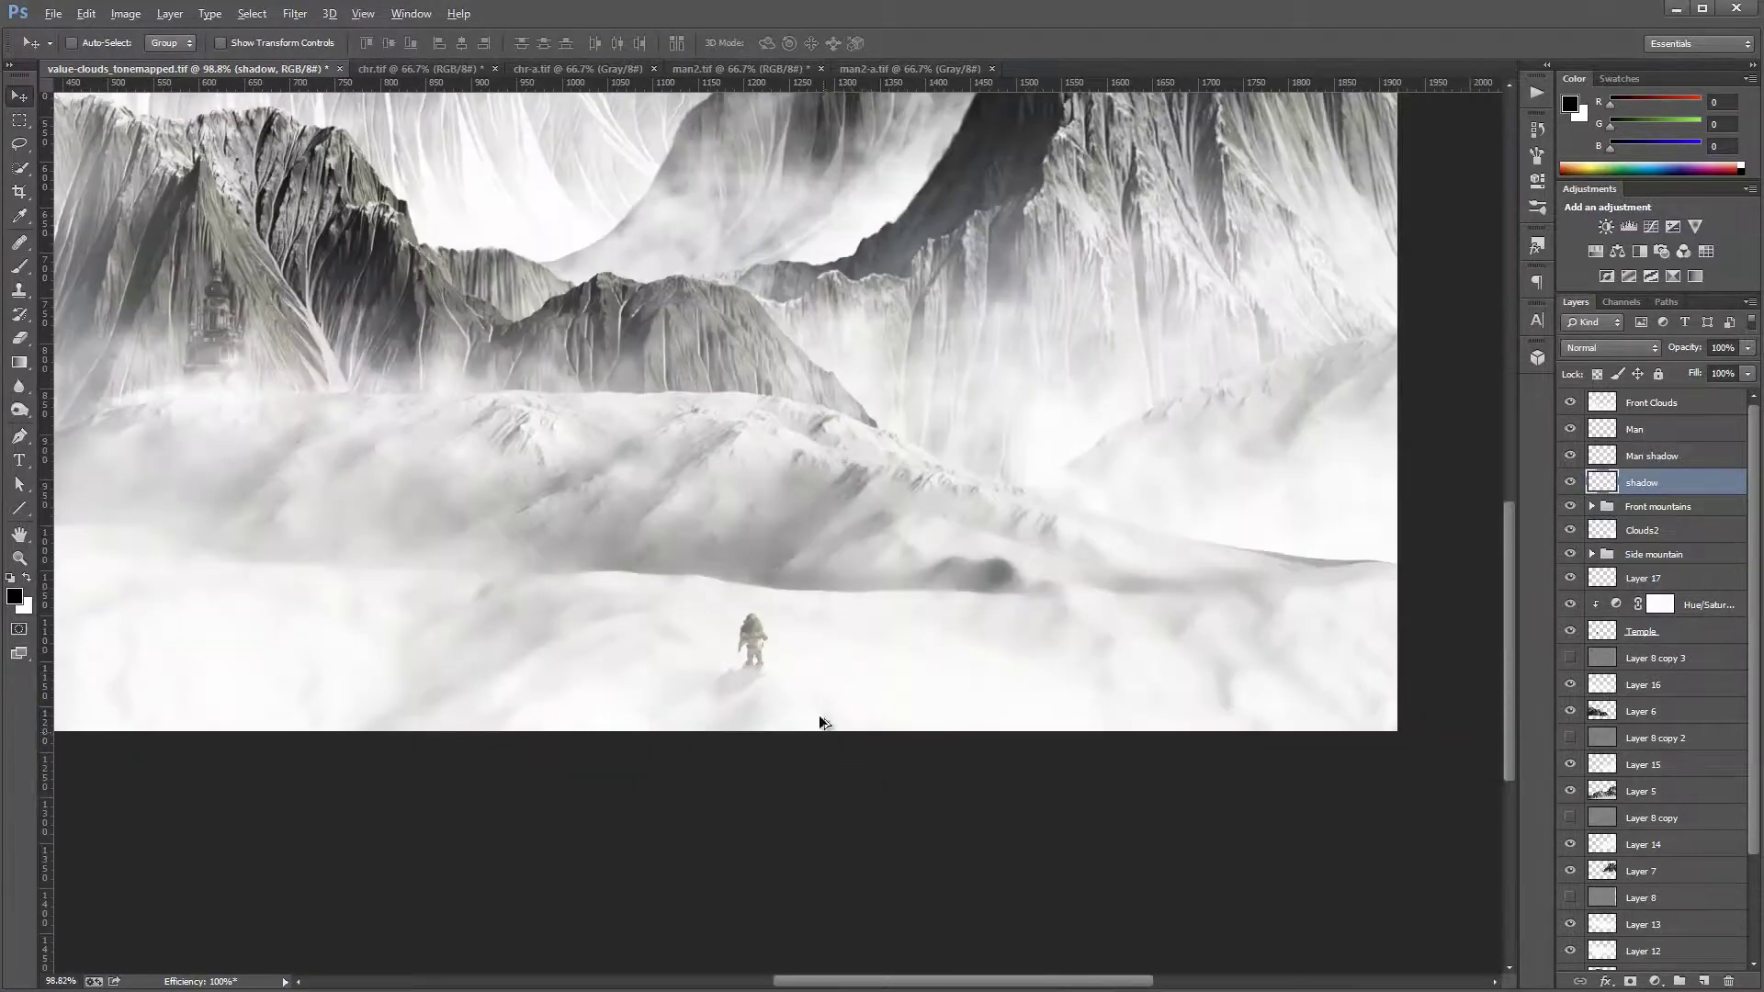
scroll(818, 721, down, 1)
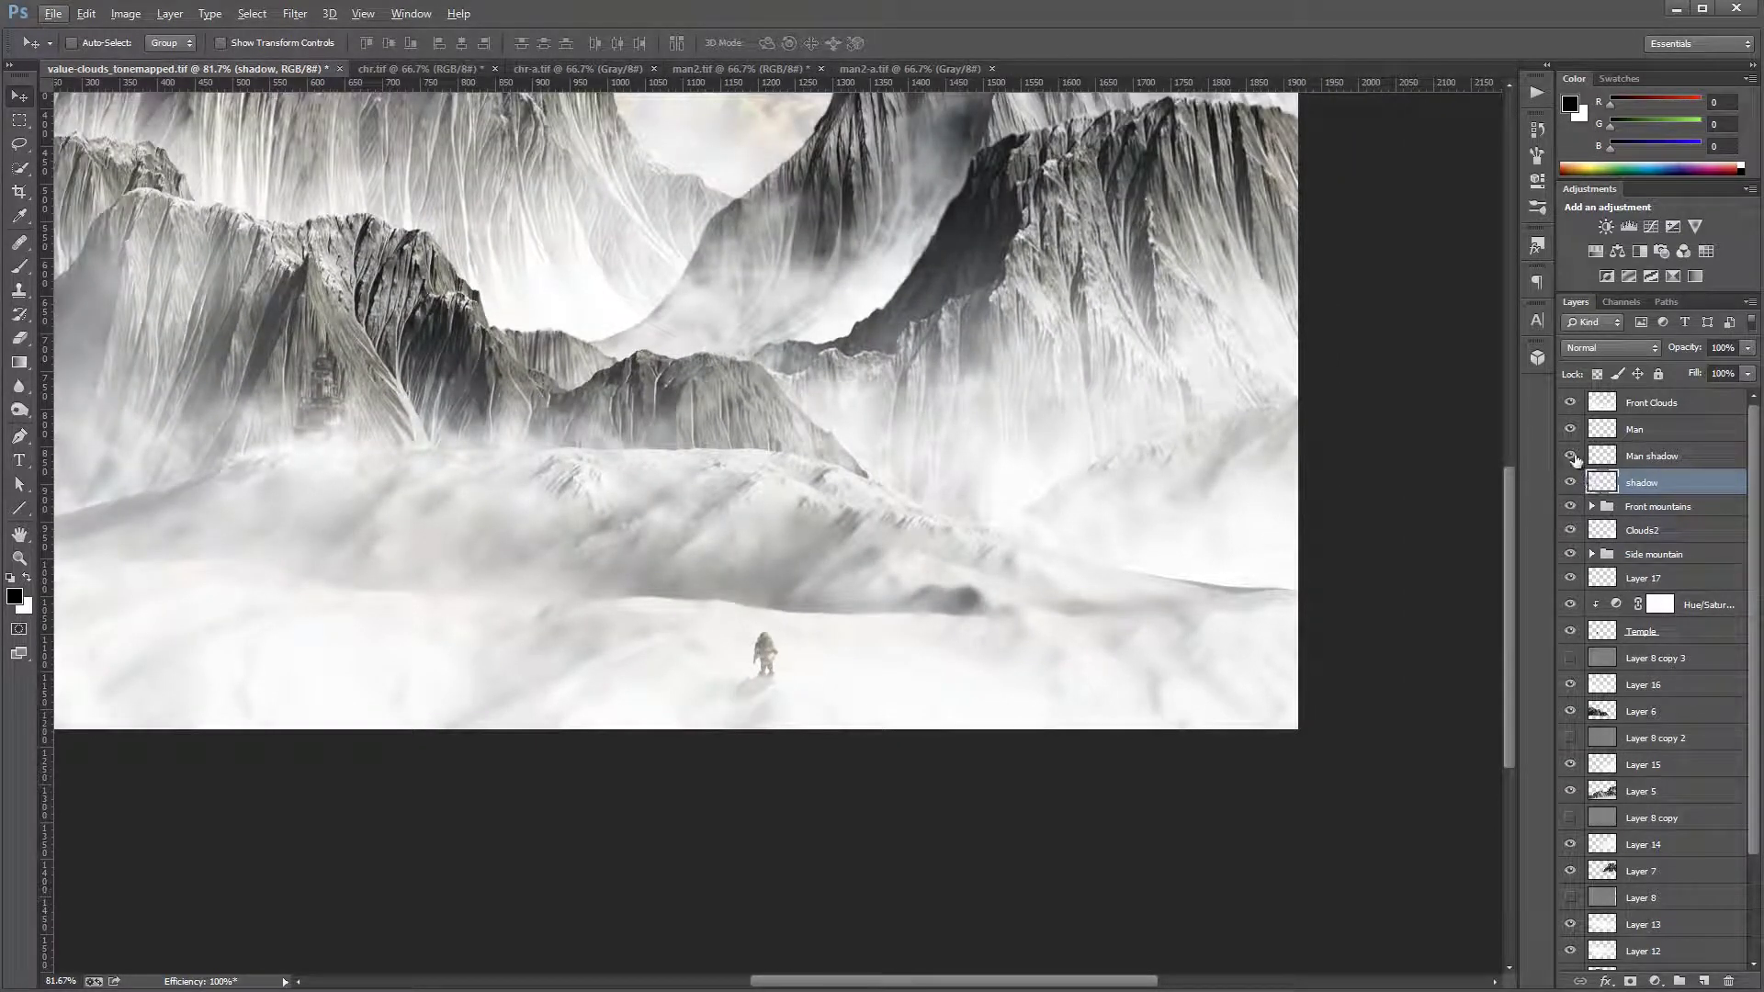
shift+click(1663, 456)
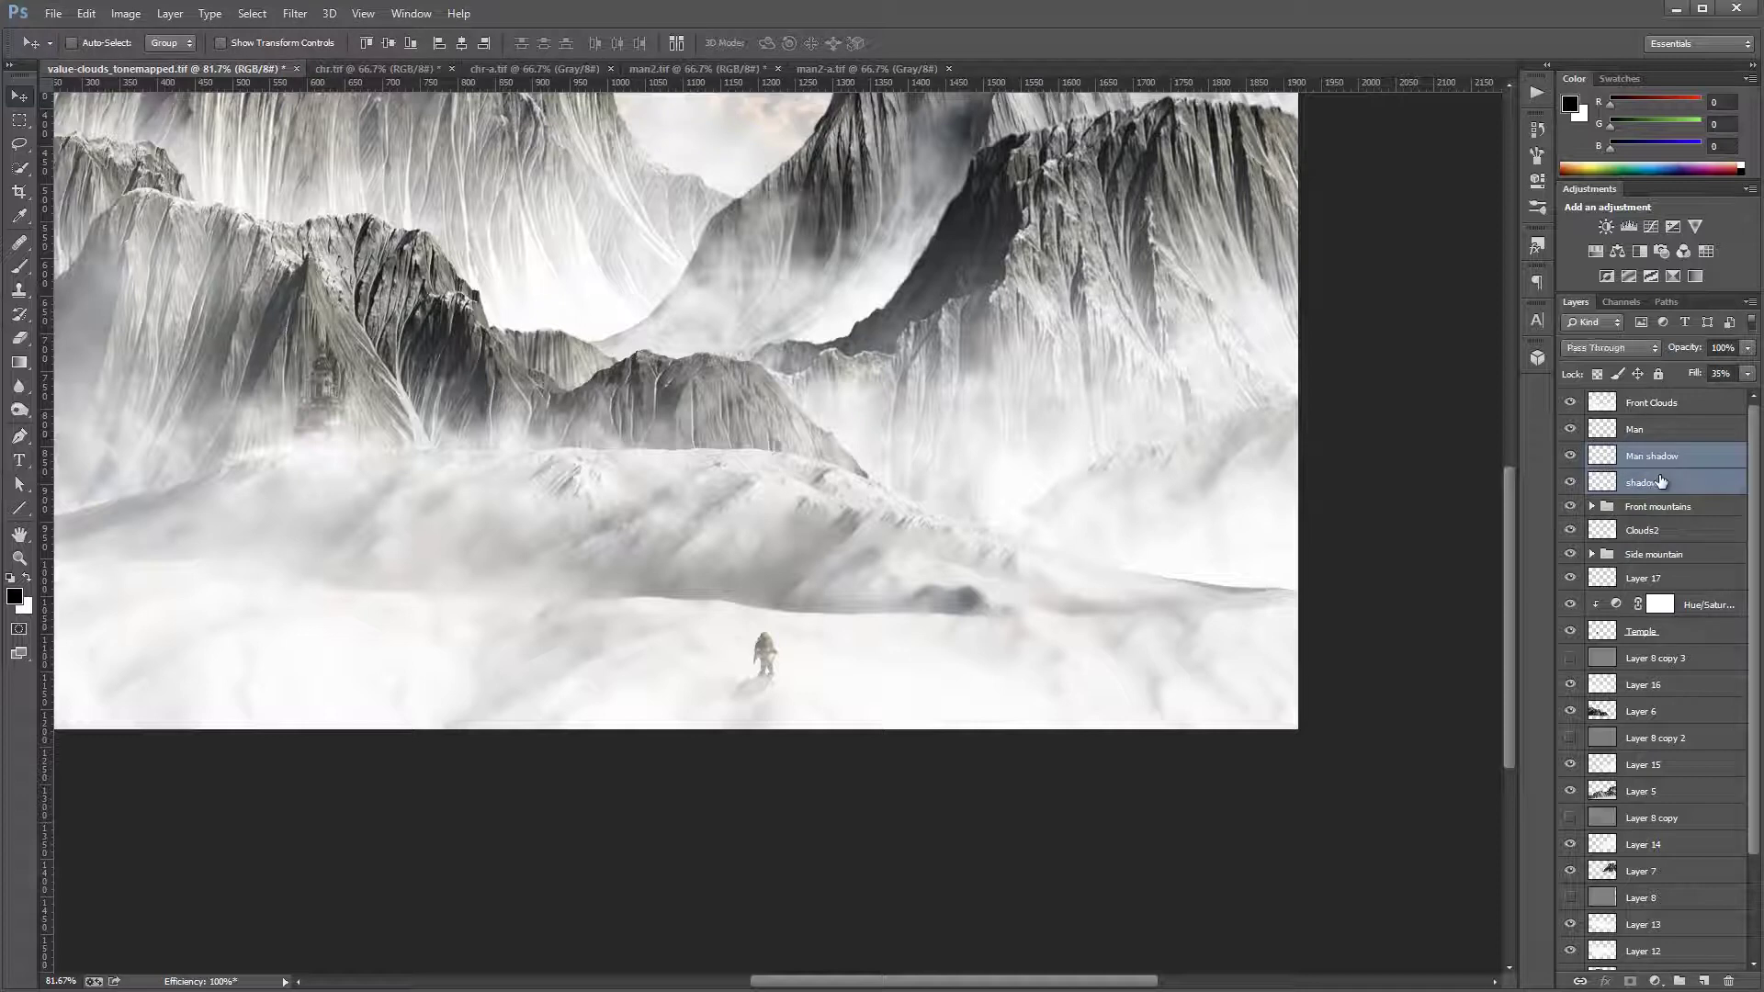
key(ctrl+g)
double_click(1647, 455)
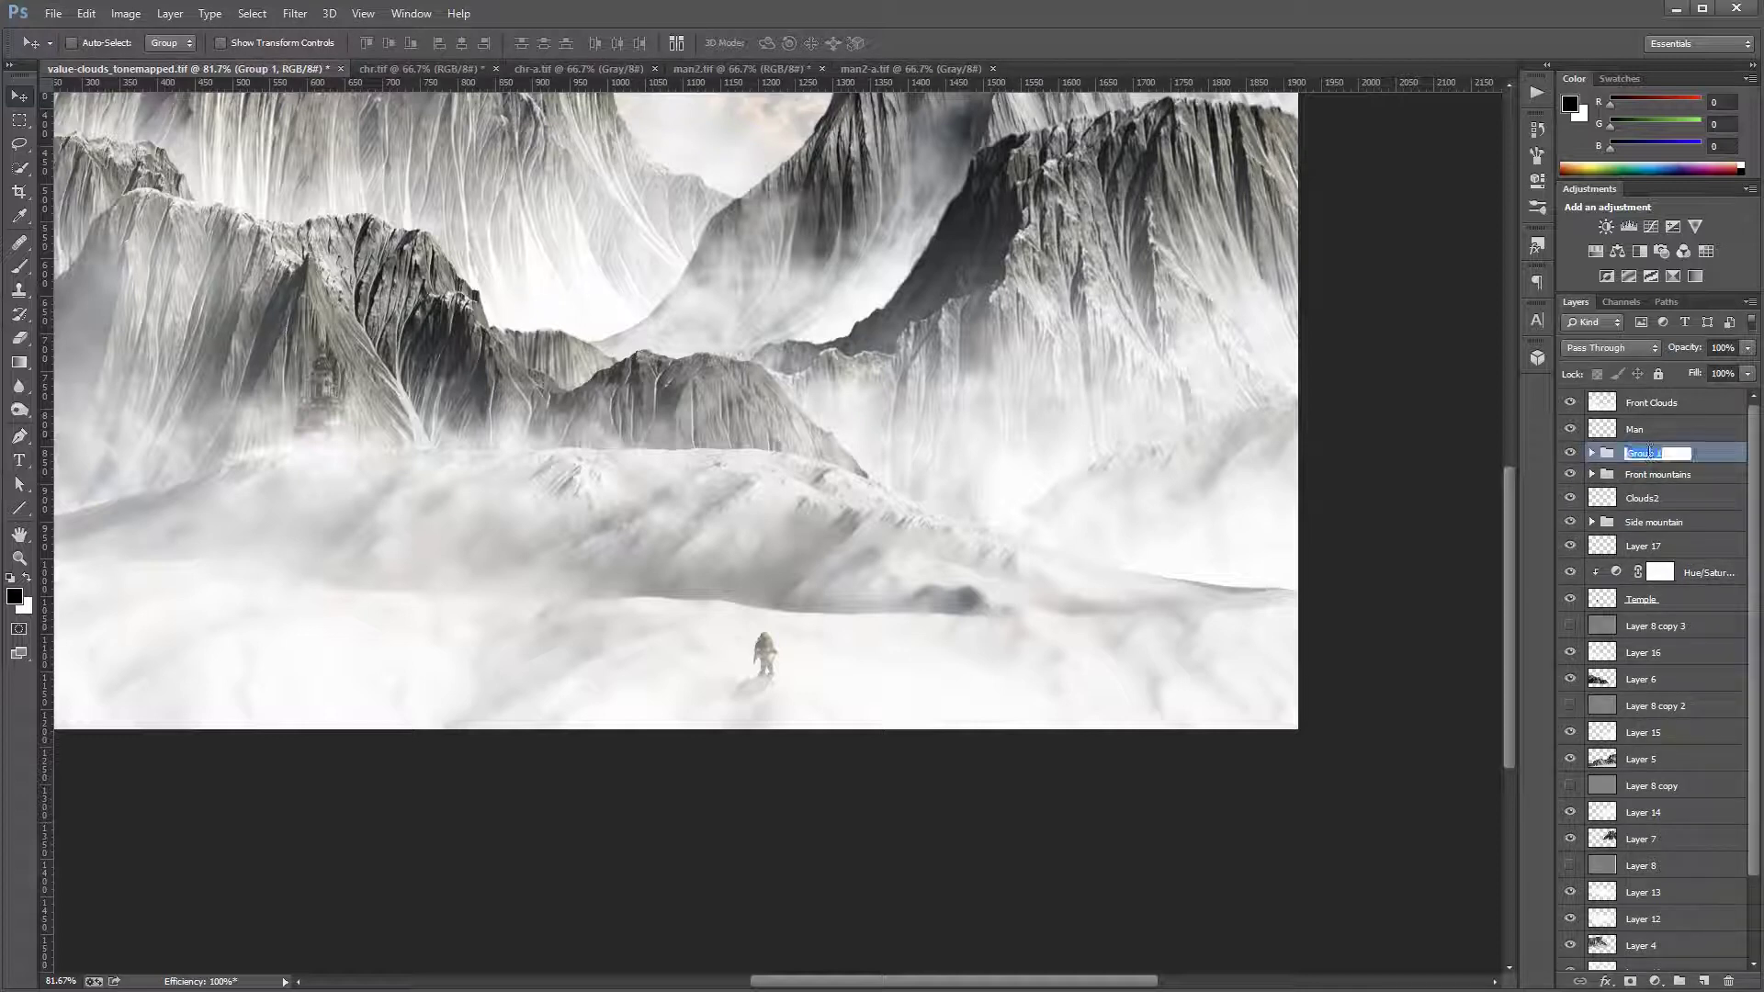
text(Shadow)
key(Return)
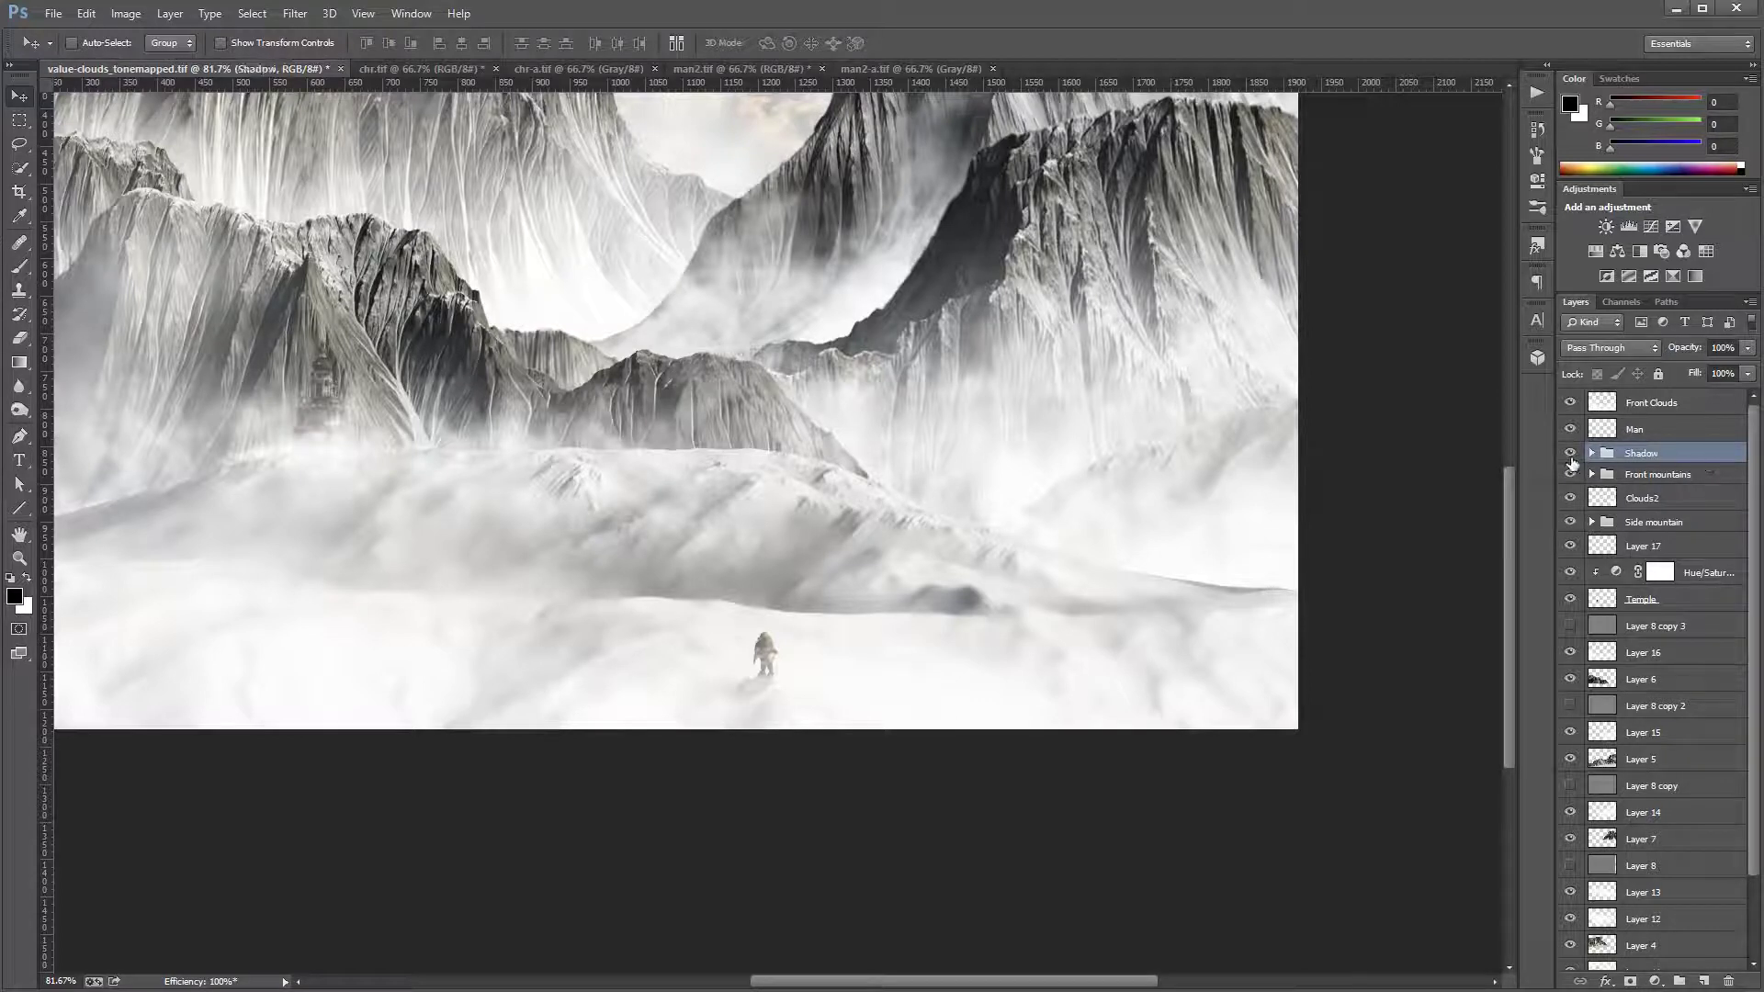
Step: Compare the scene with and without the Shadow group and examine the man's shadow up close
click(1571, 453)
click(1573, 456)
click(1570, 456)
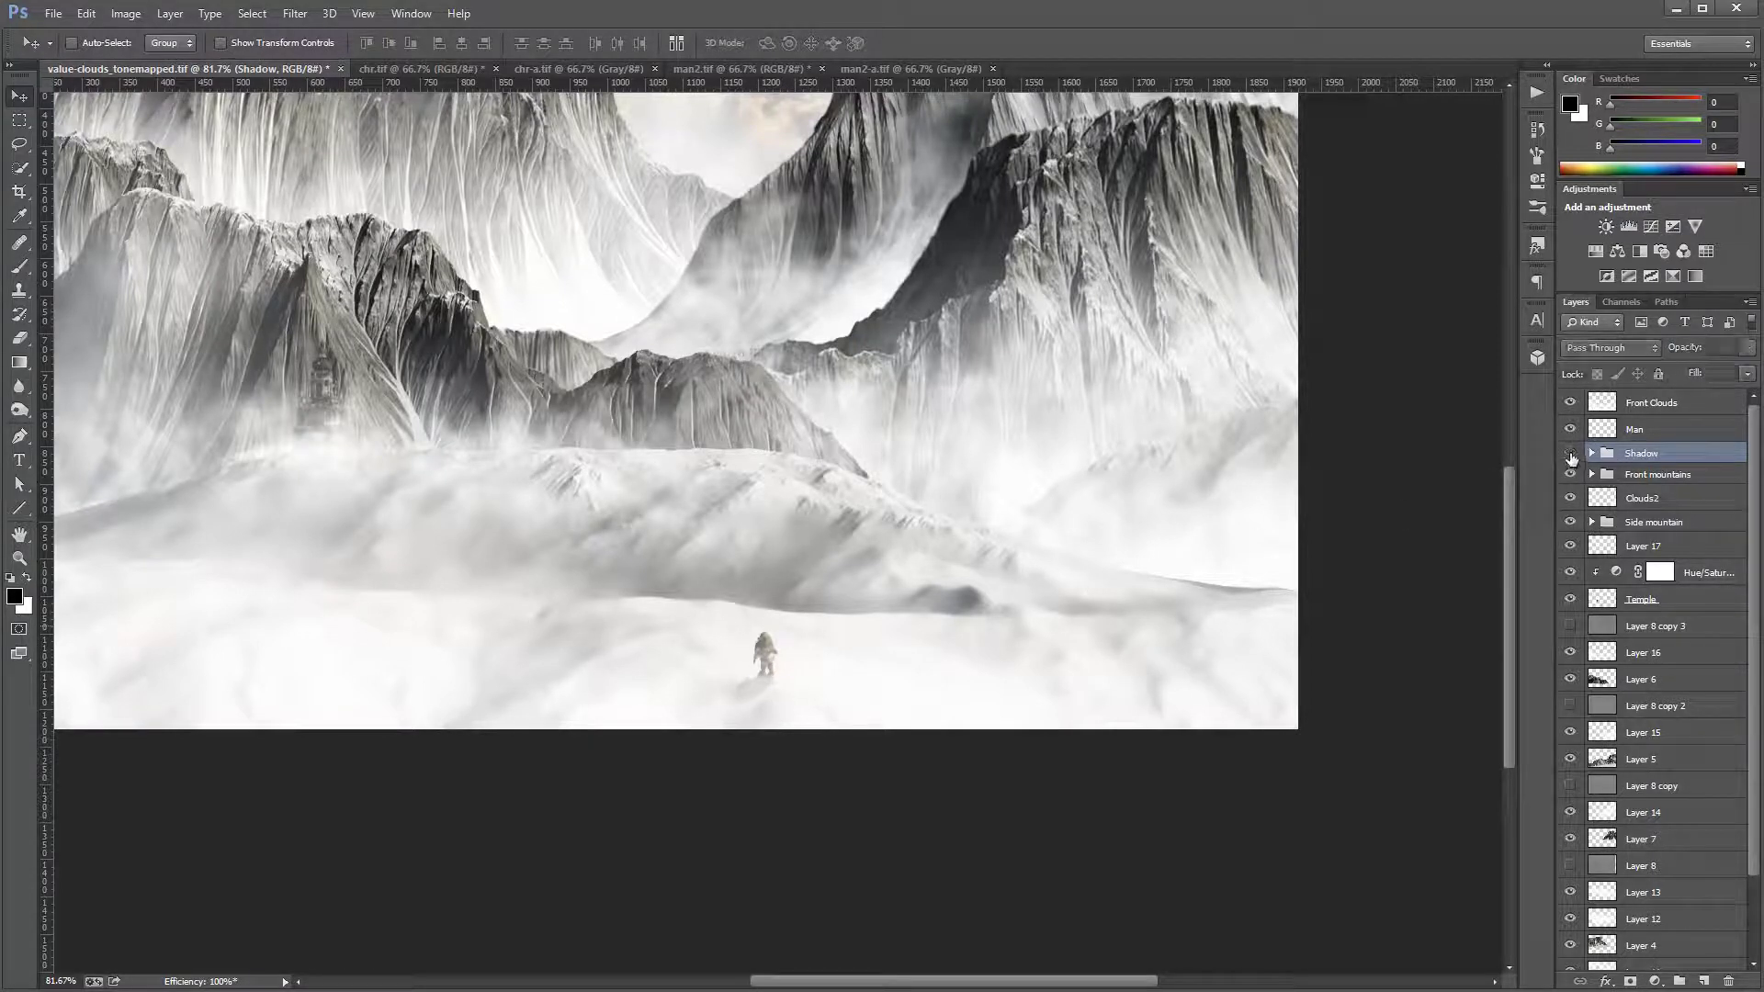
click(1571, 456)
click(1571, 455)
click(1571, 456)
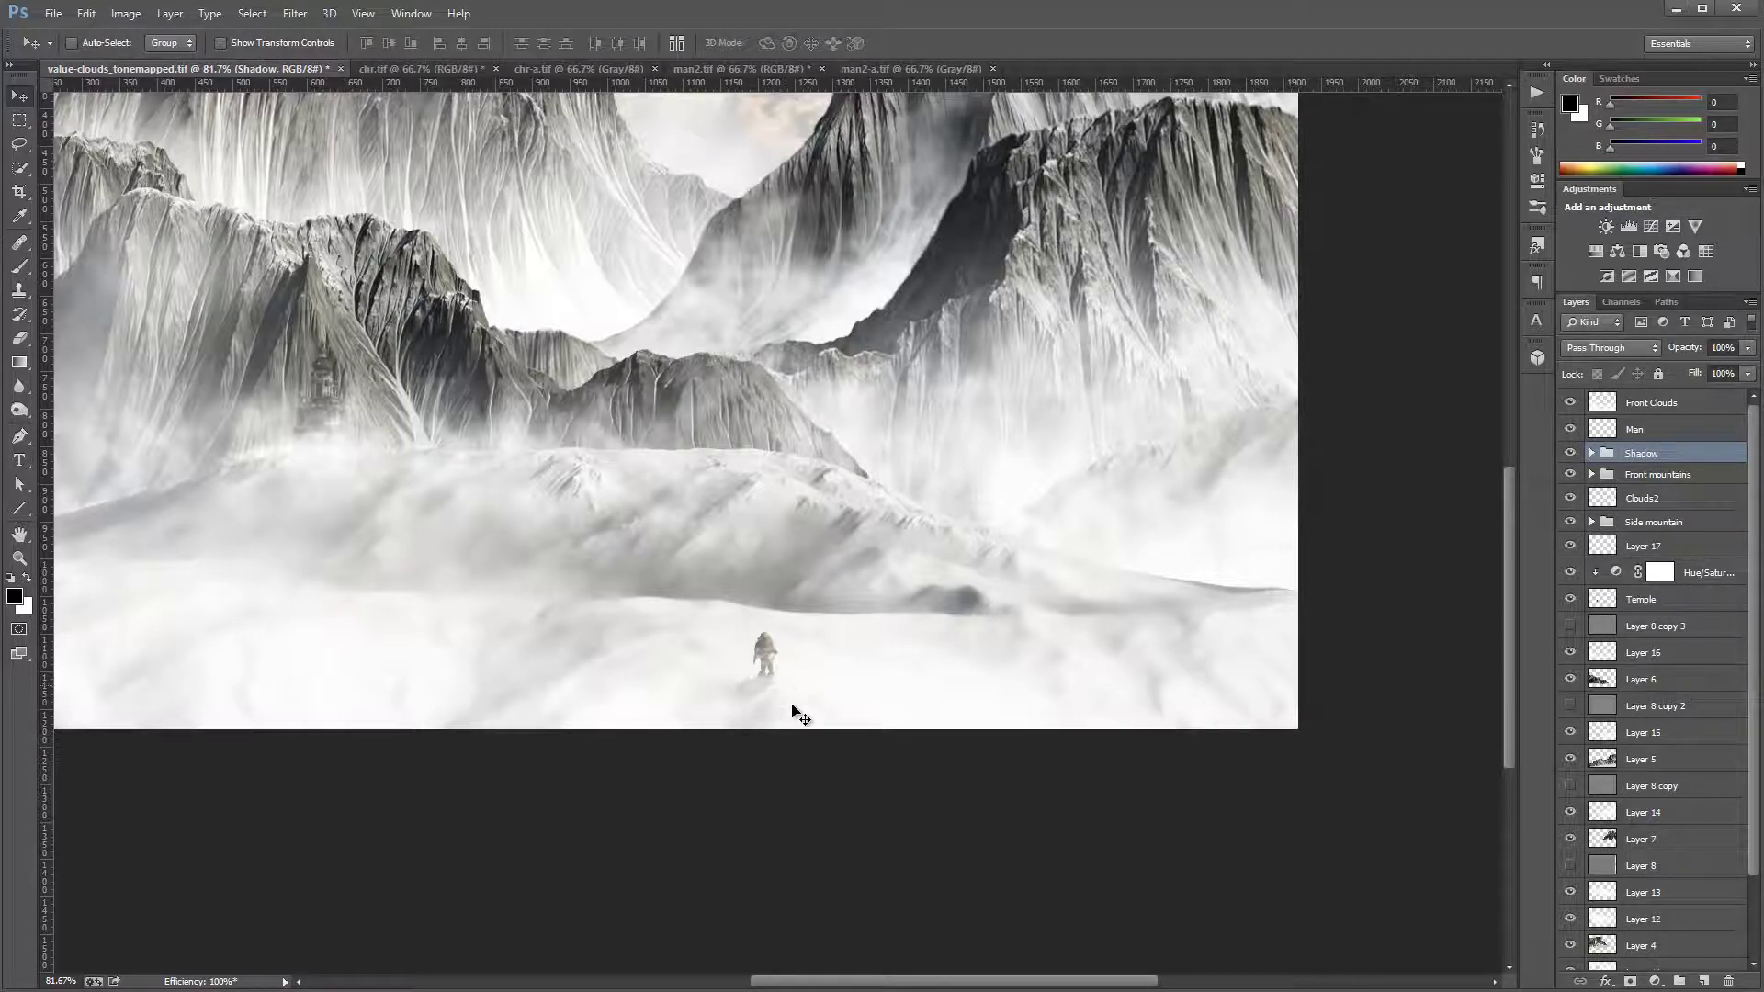
scroll(798, 716, up, 5)
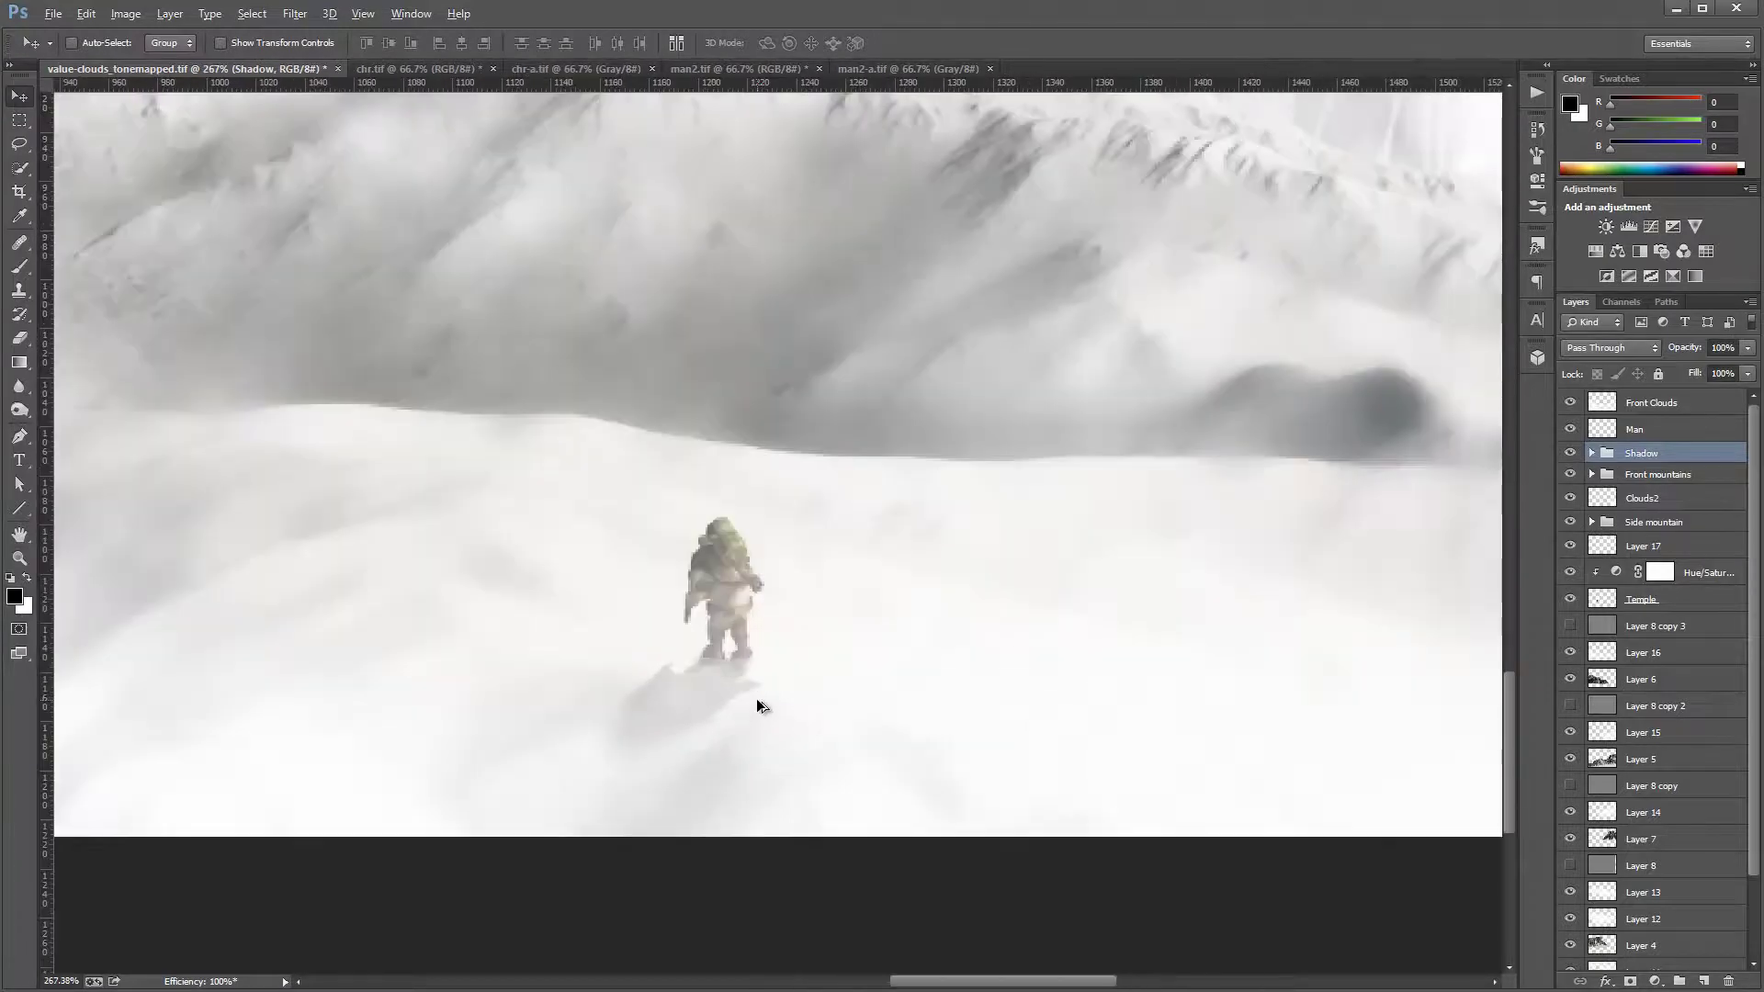
key(alt)
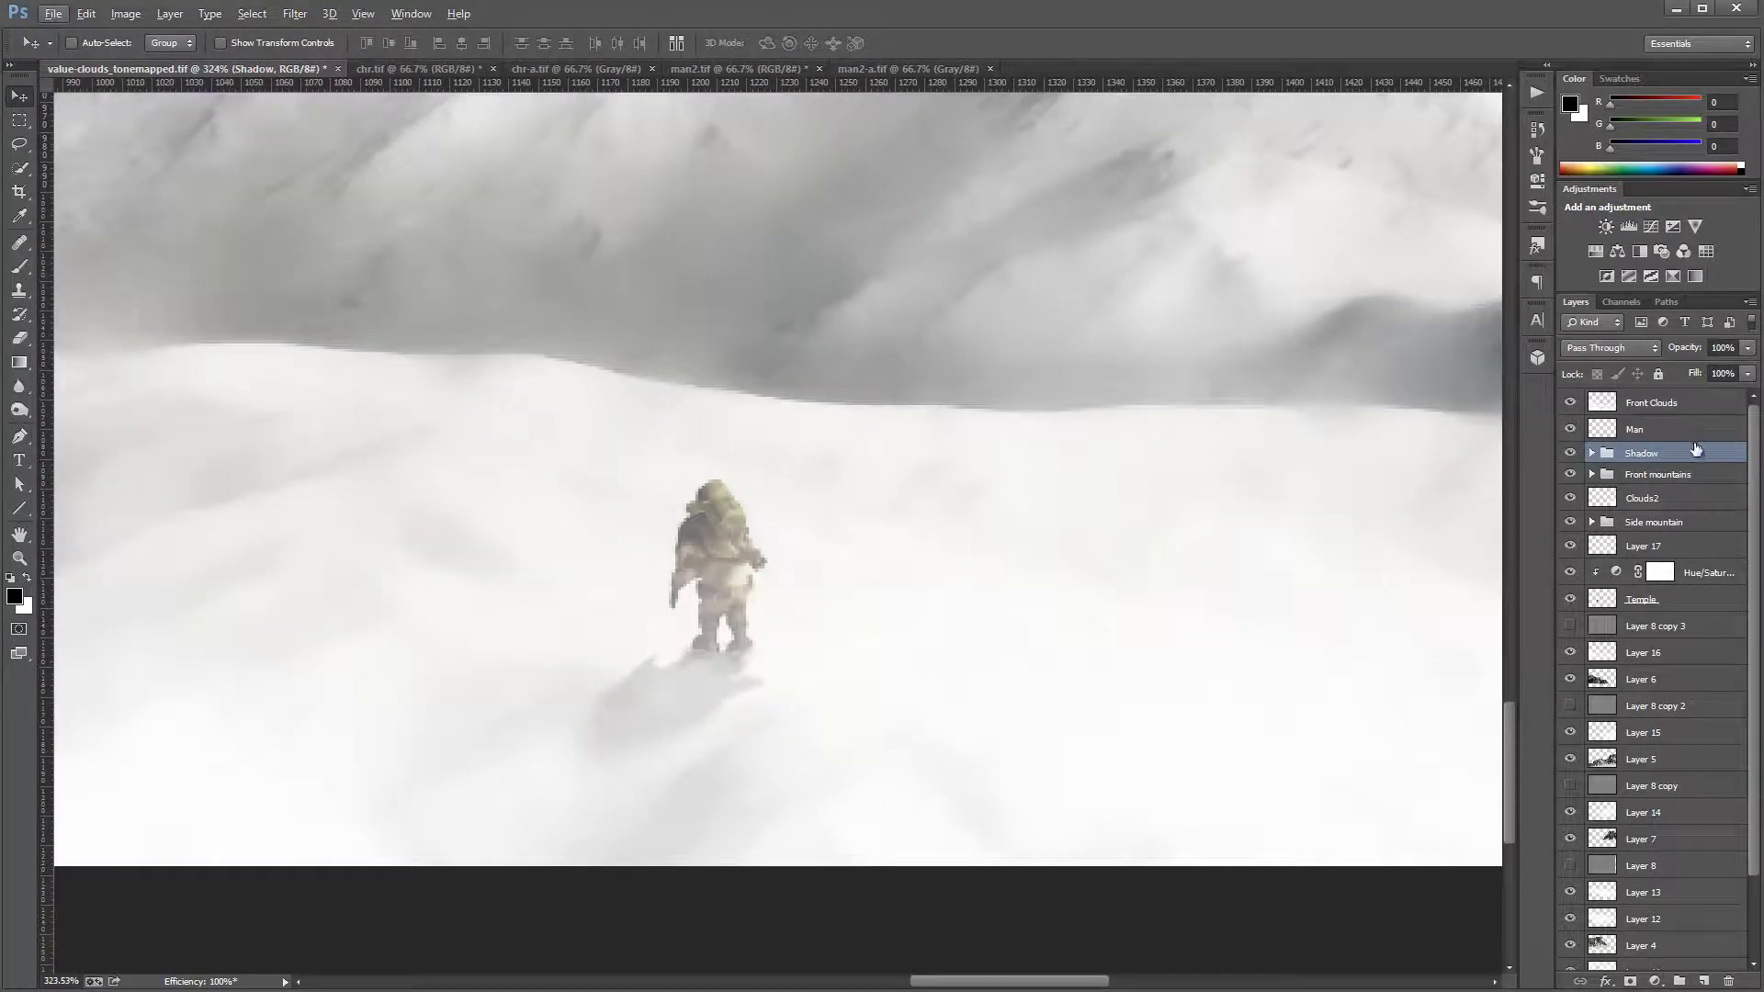
Step: Paint a faint black trail of footprints in the snow below the man on the shadow layer, using a 3 px Brush at 10% opacity
click(1592, 453)
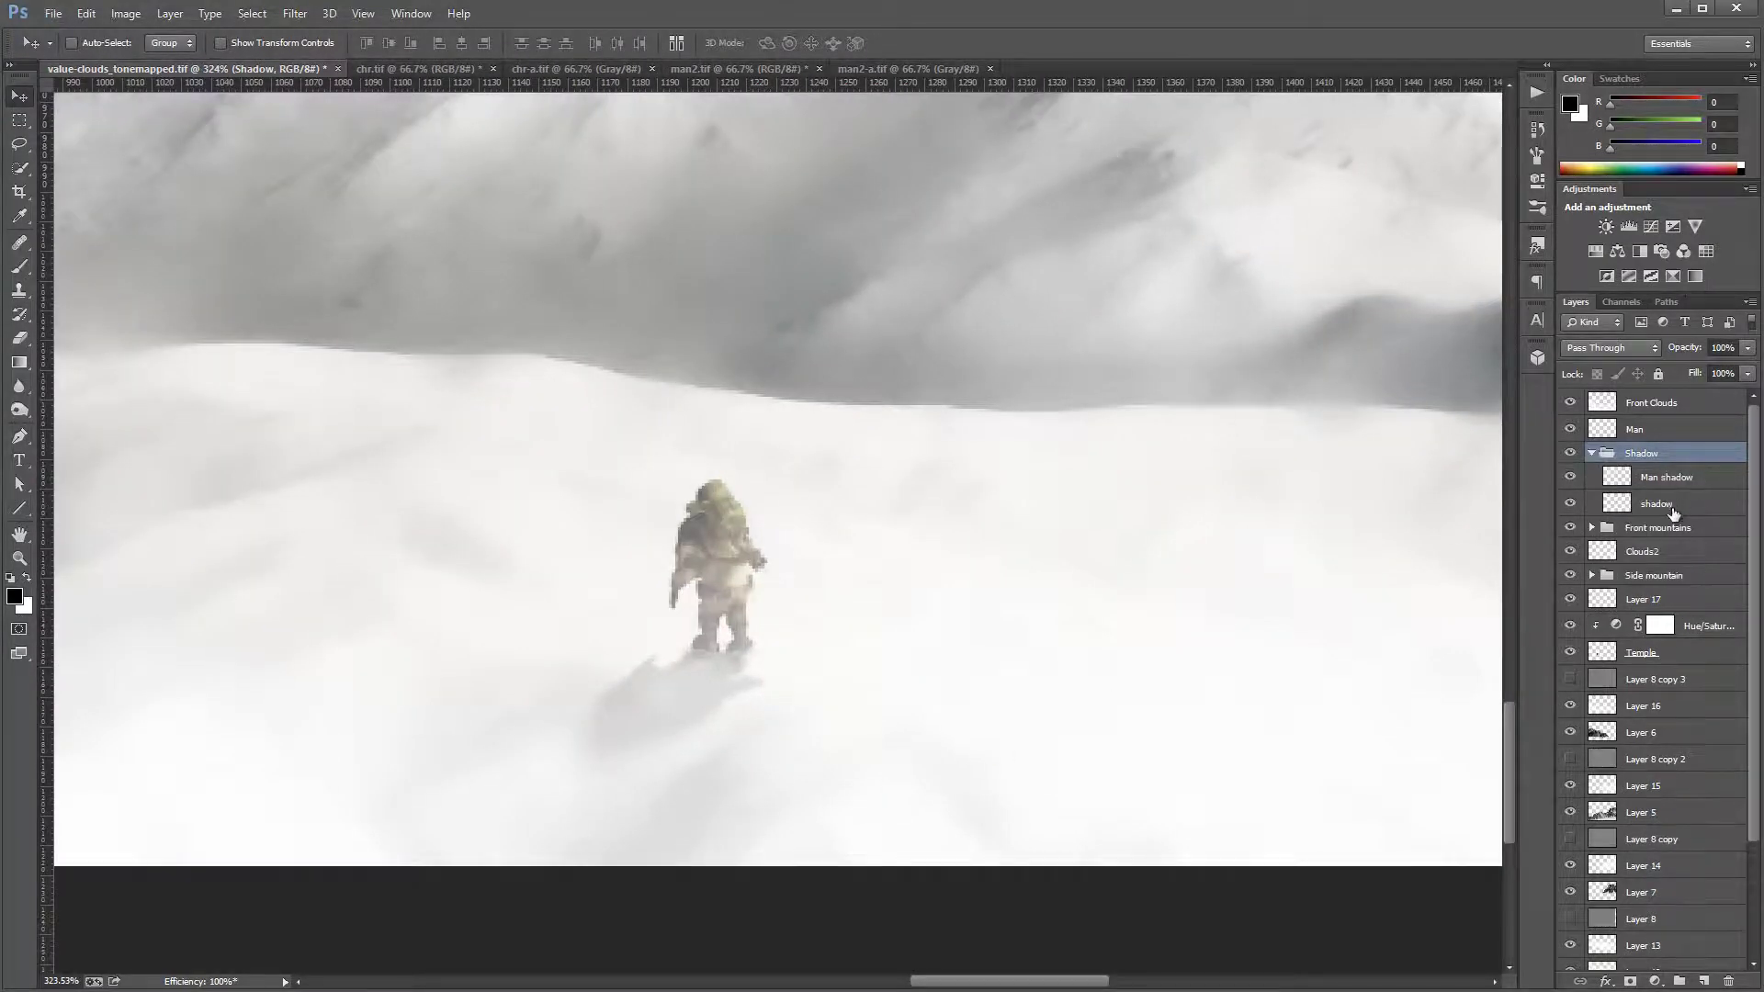
click(1672, 511)
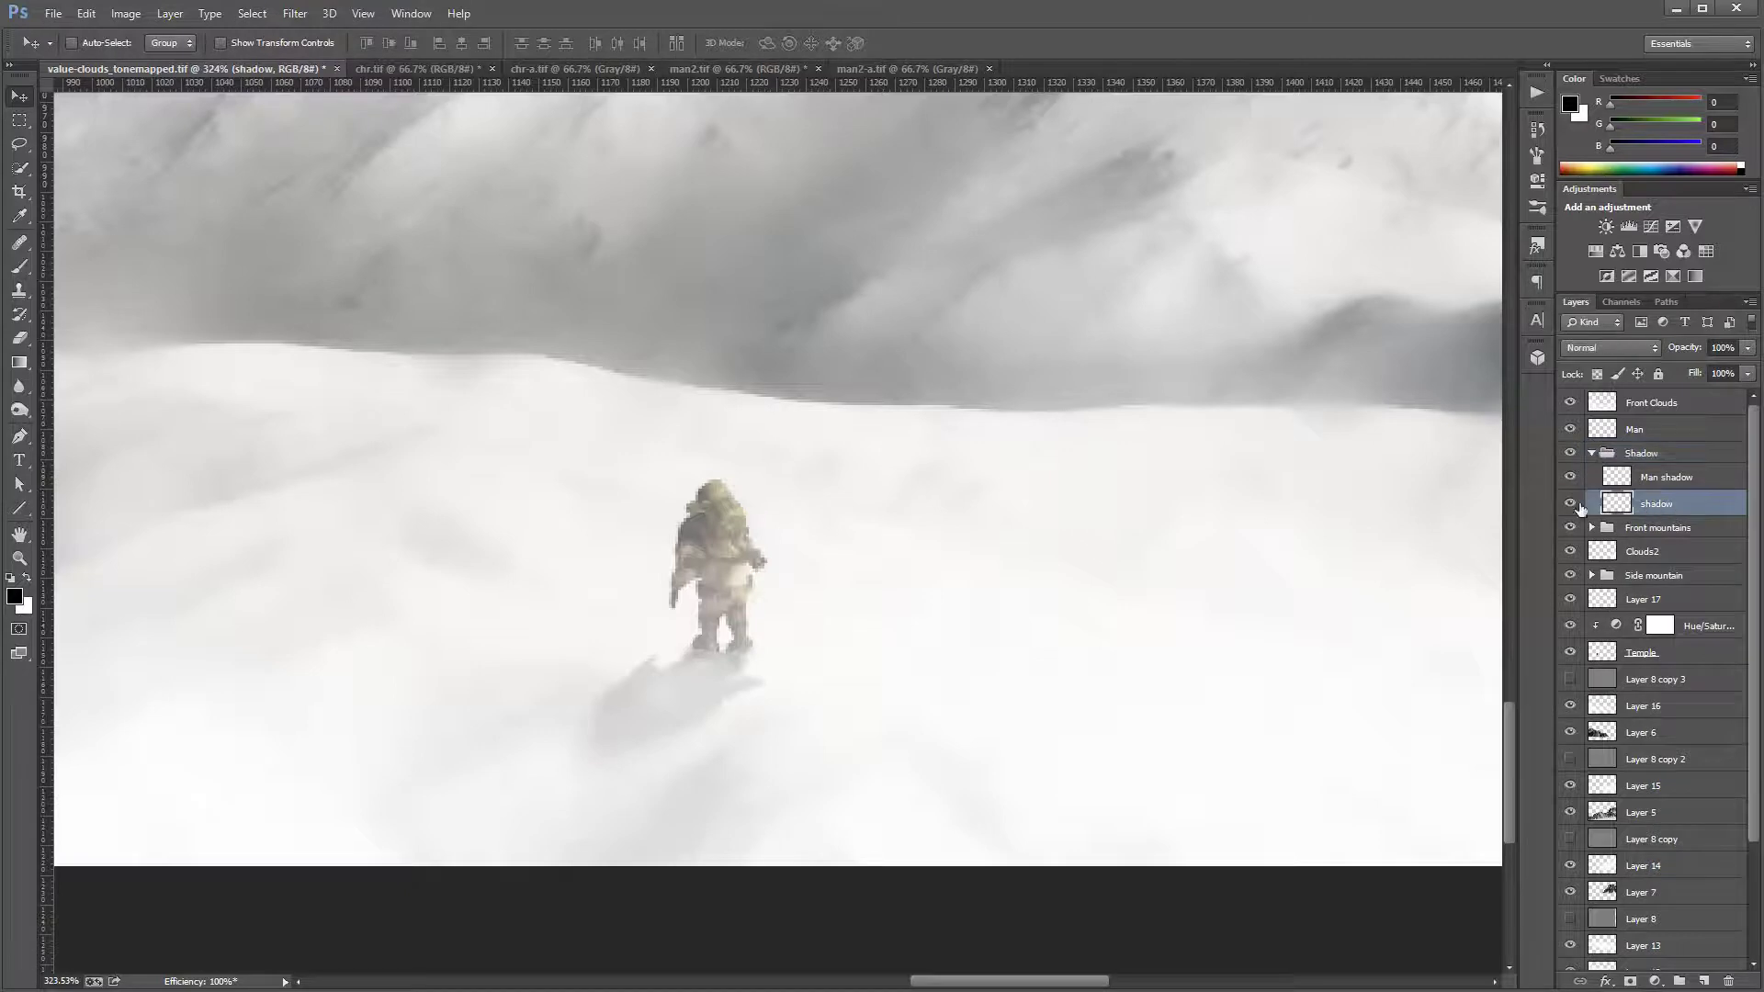
click(19, 266)
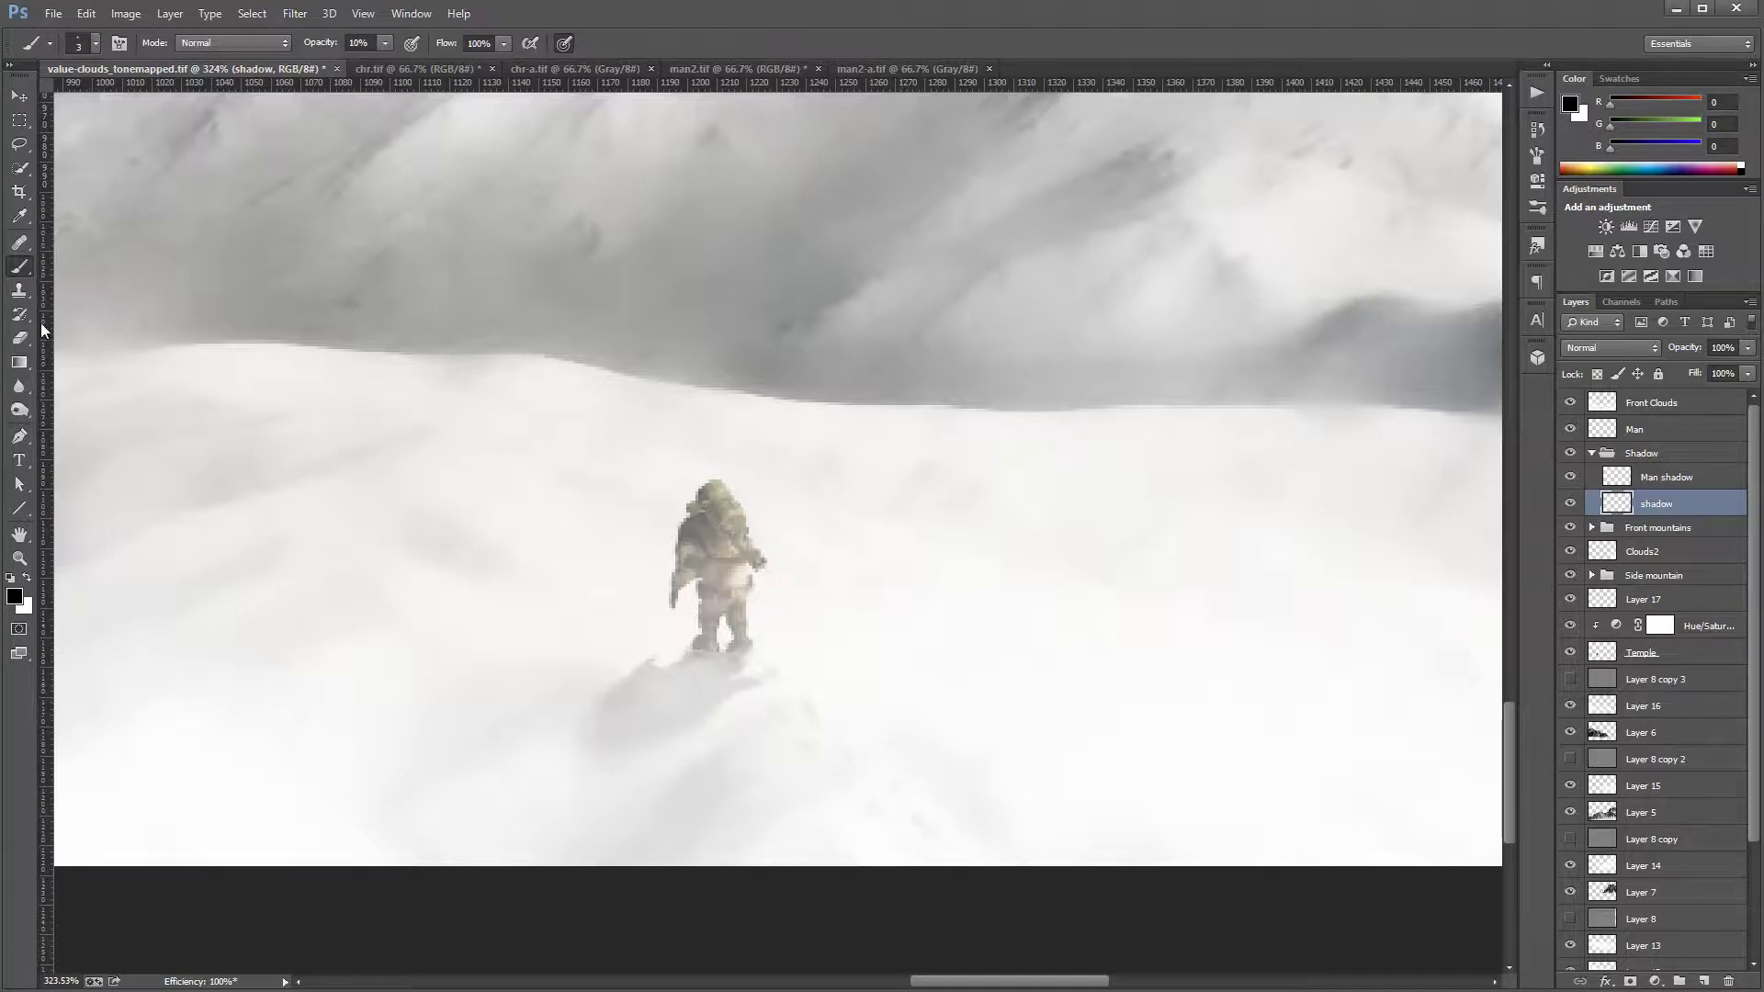
Step: Soften the painted trail in the snow below the man with an enlarged Blur tool brush
click(19, 386)
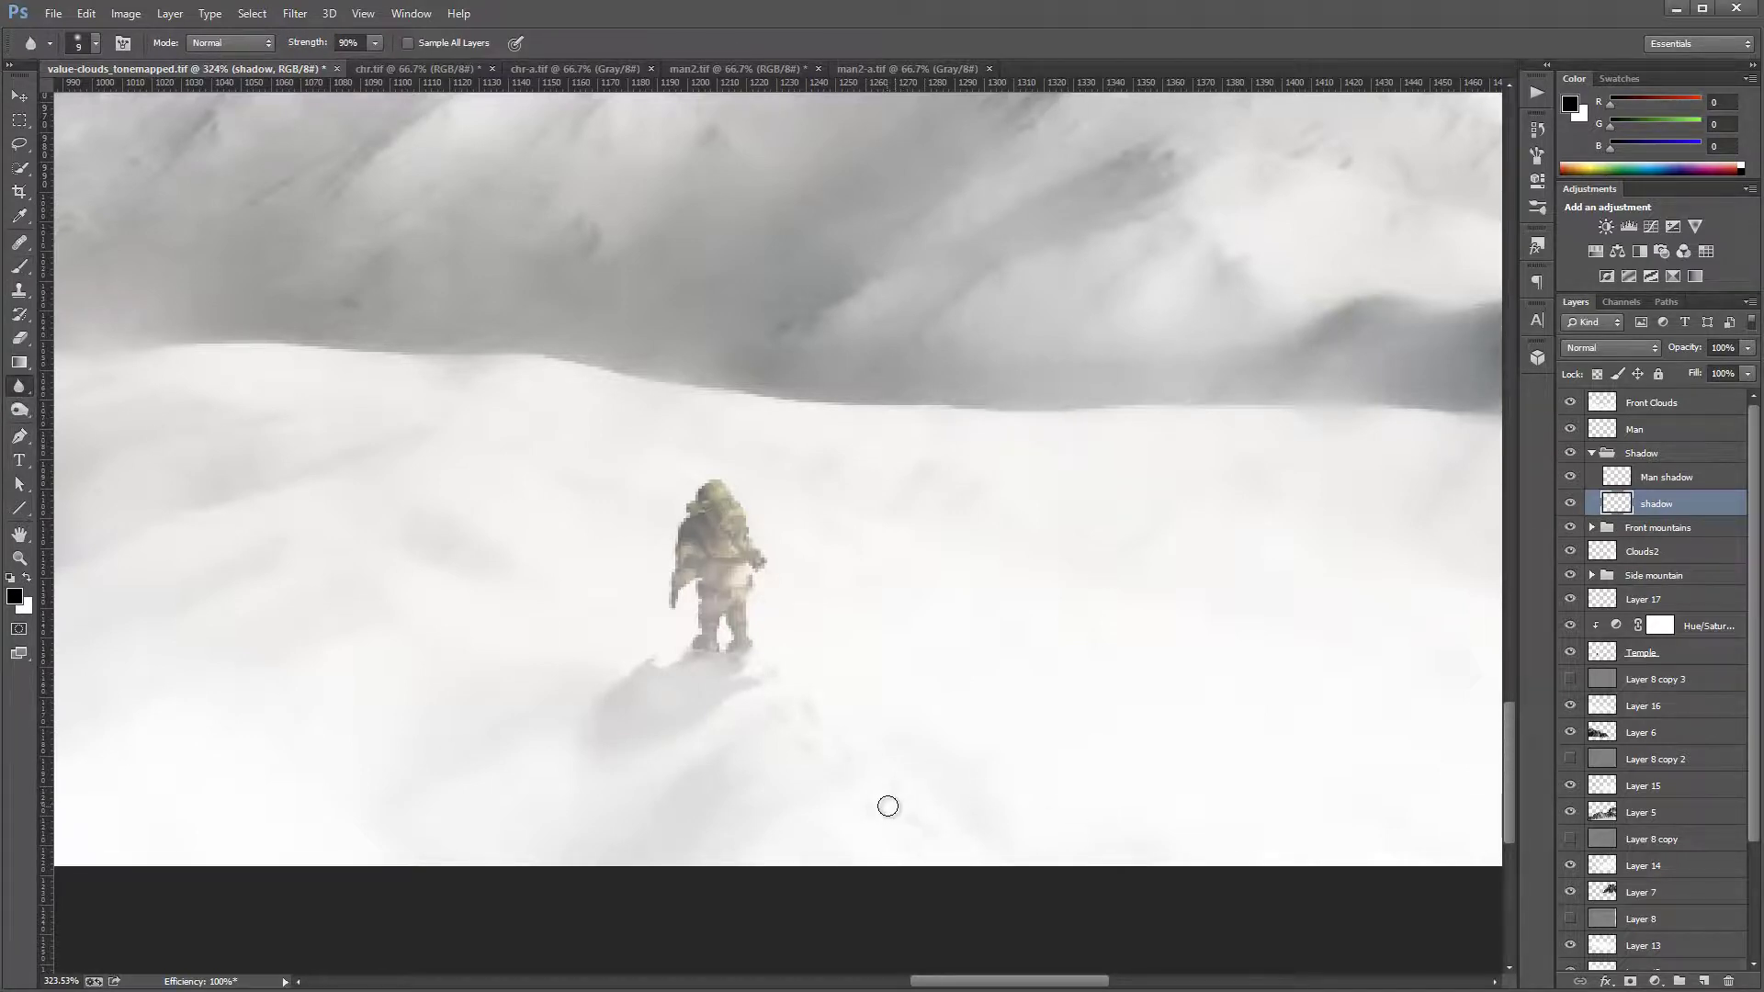
key(bracketright)
key(bracketright)
key(1)
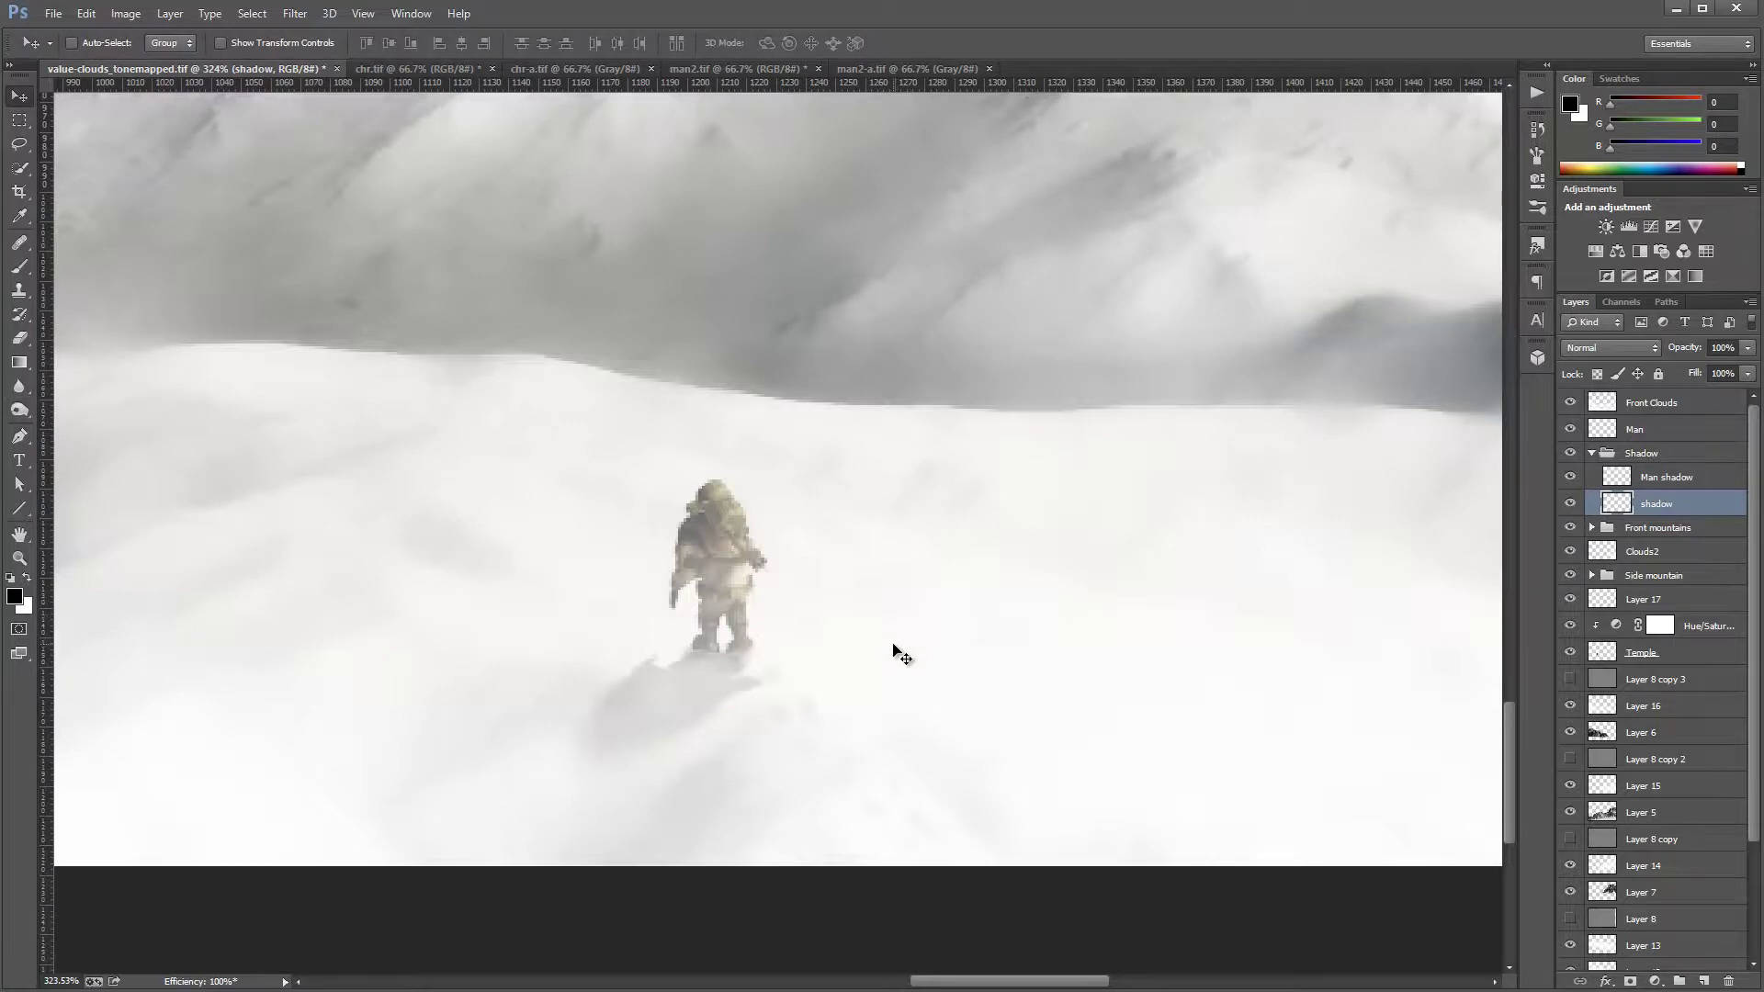
Step: Examine the whole matte painting at several zoom levels to judge how the man and his shadow fit the scene
scroll(894, 649, down, 5)
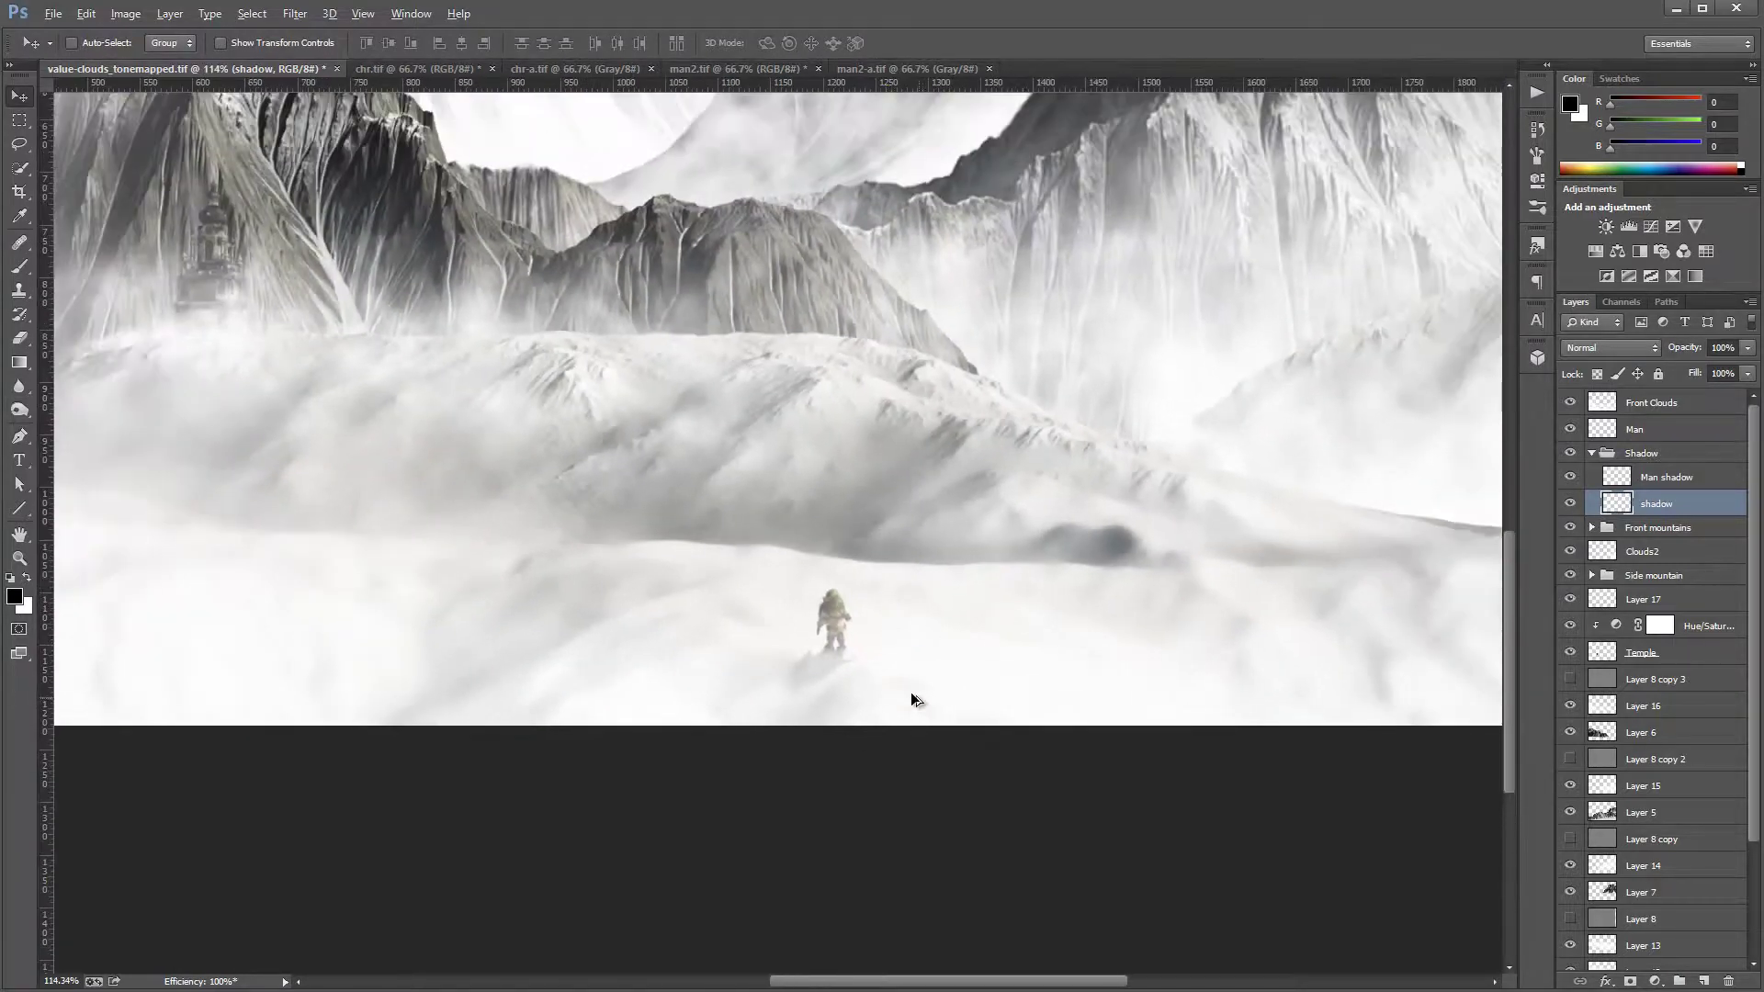
scroll(912, 696, down, 1)
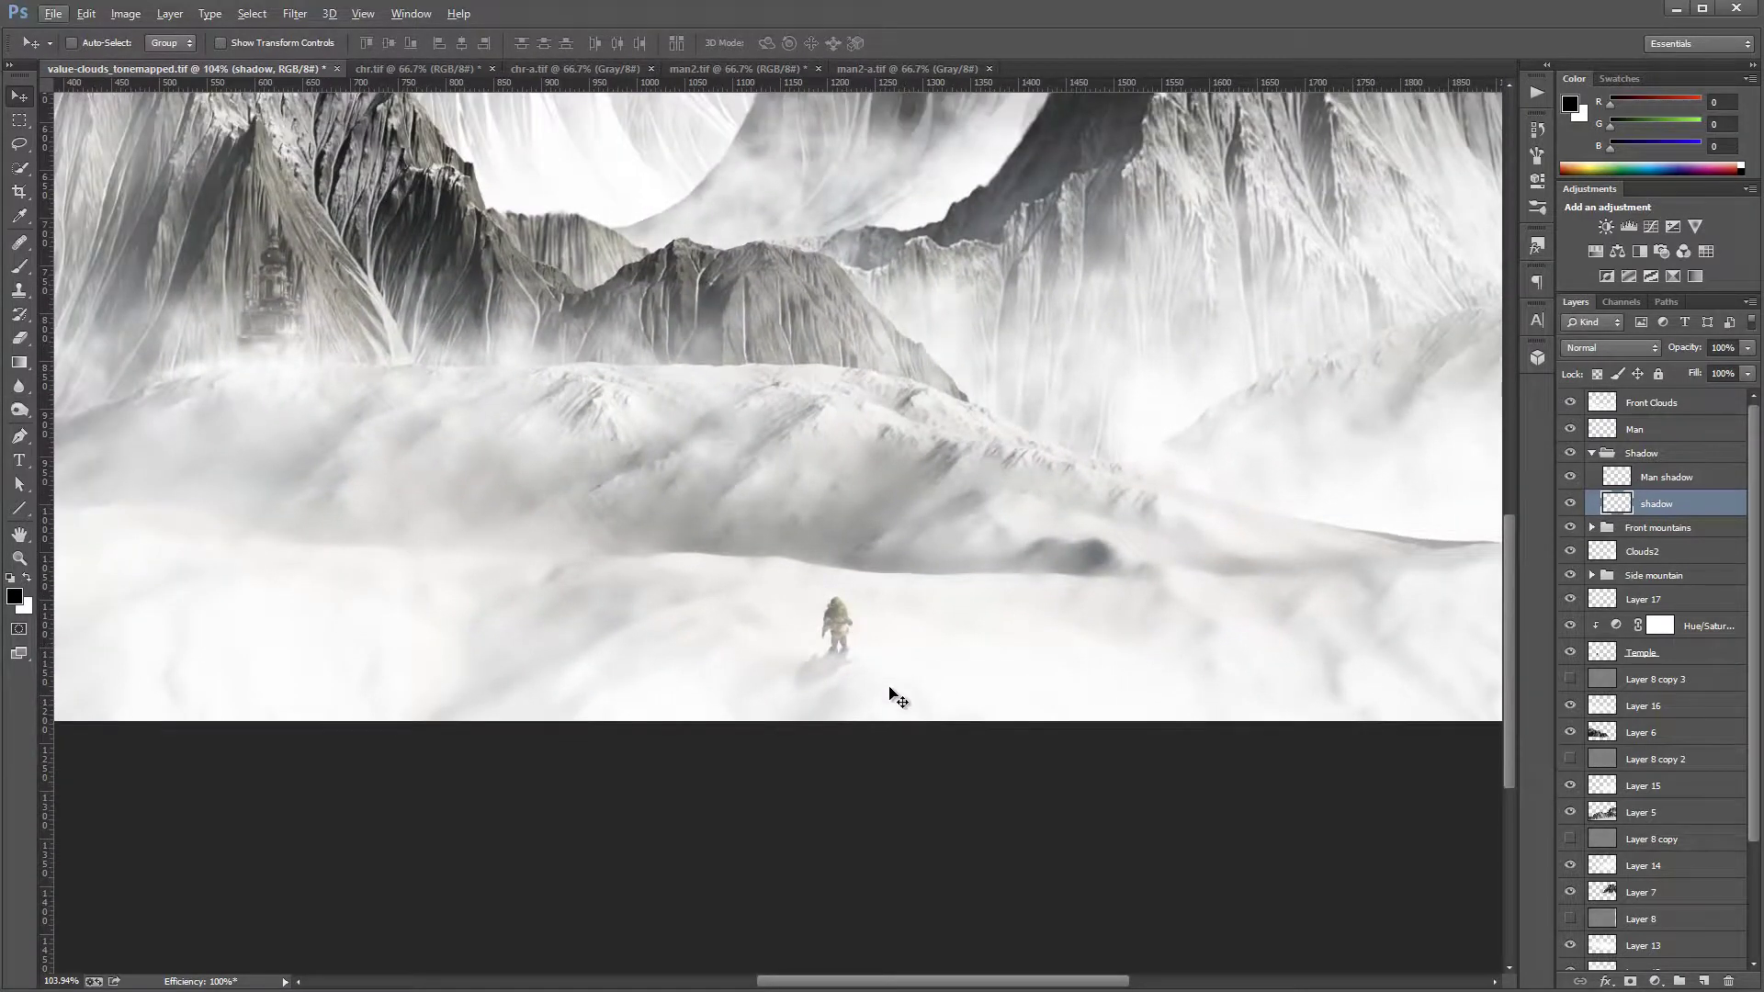
scroll(587, 533, down, 2)
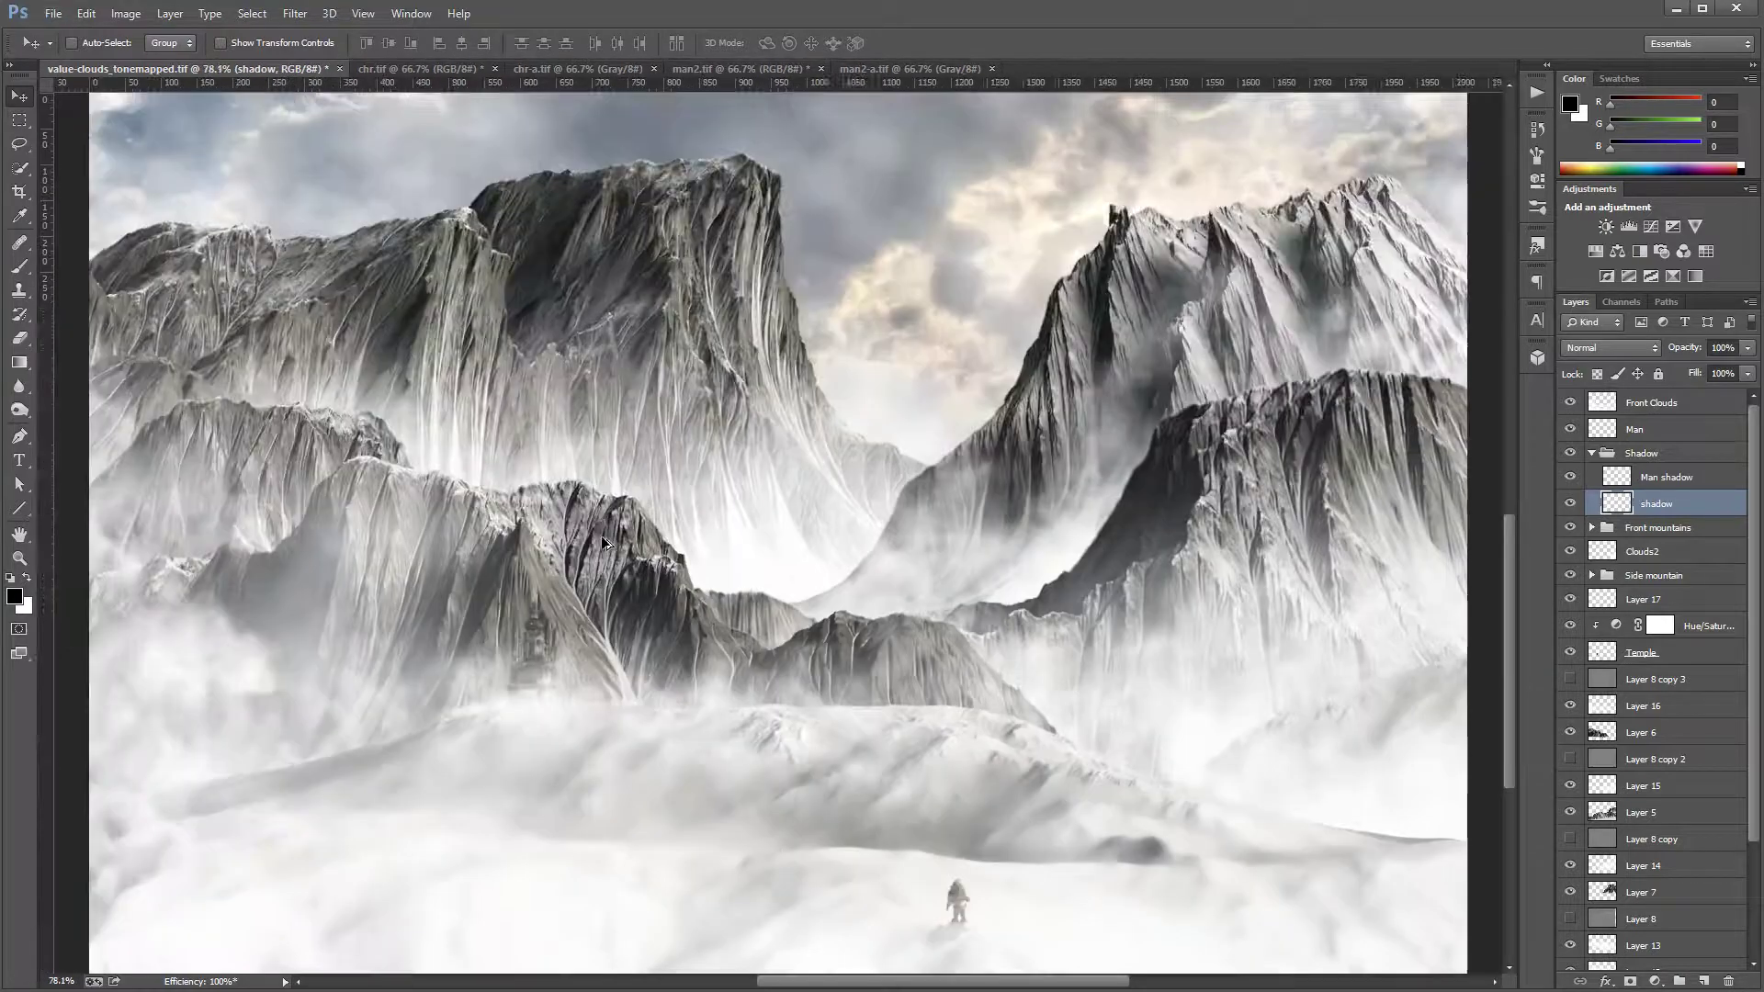
scroll(601, 537, down, 1)
scroll(689, 678, up, 1)
scroll(819, 654, down, 1)
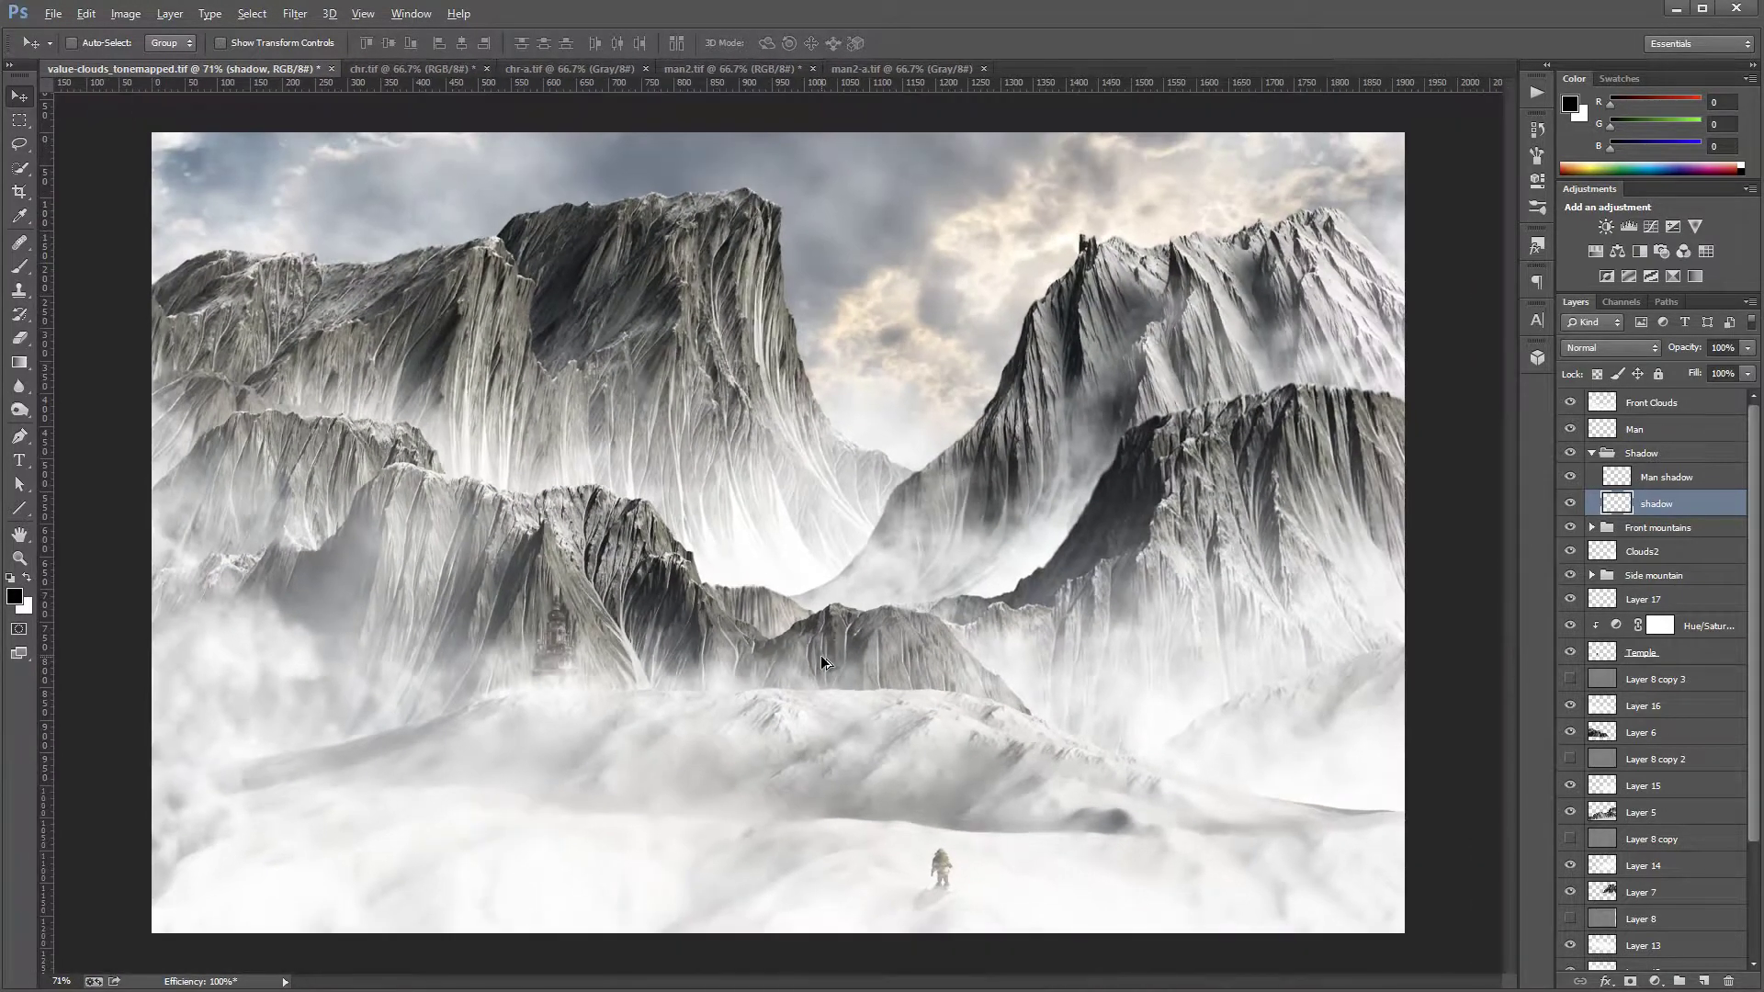
scroll(819, 654, up, 1)
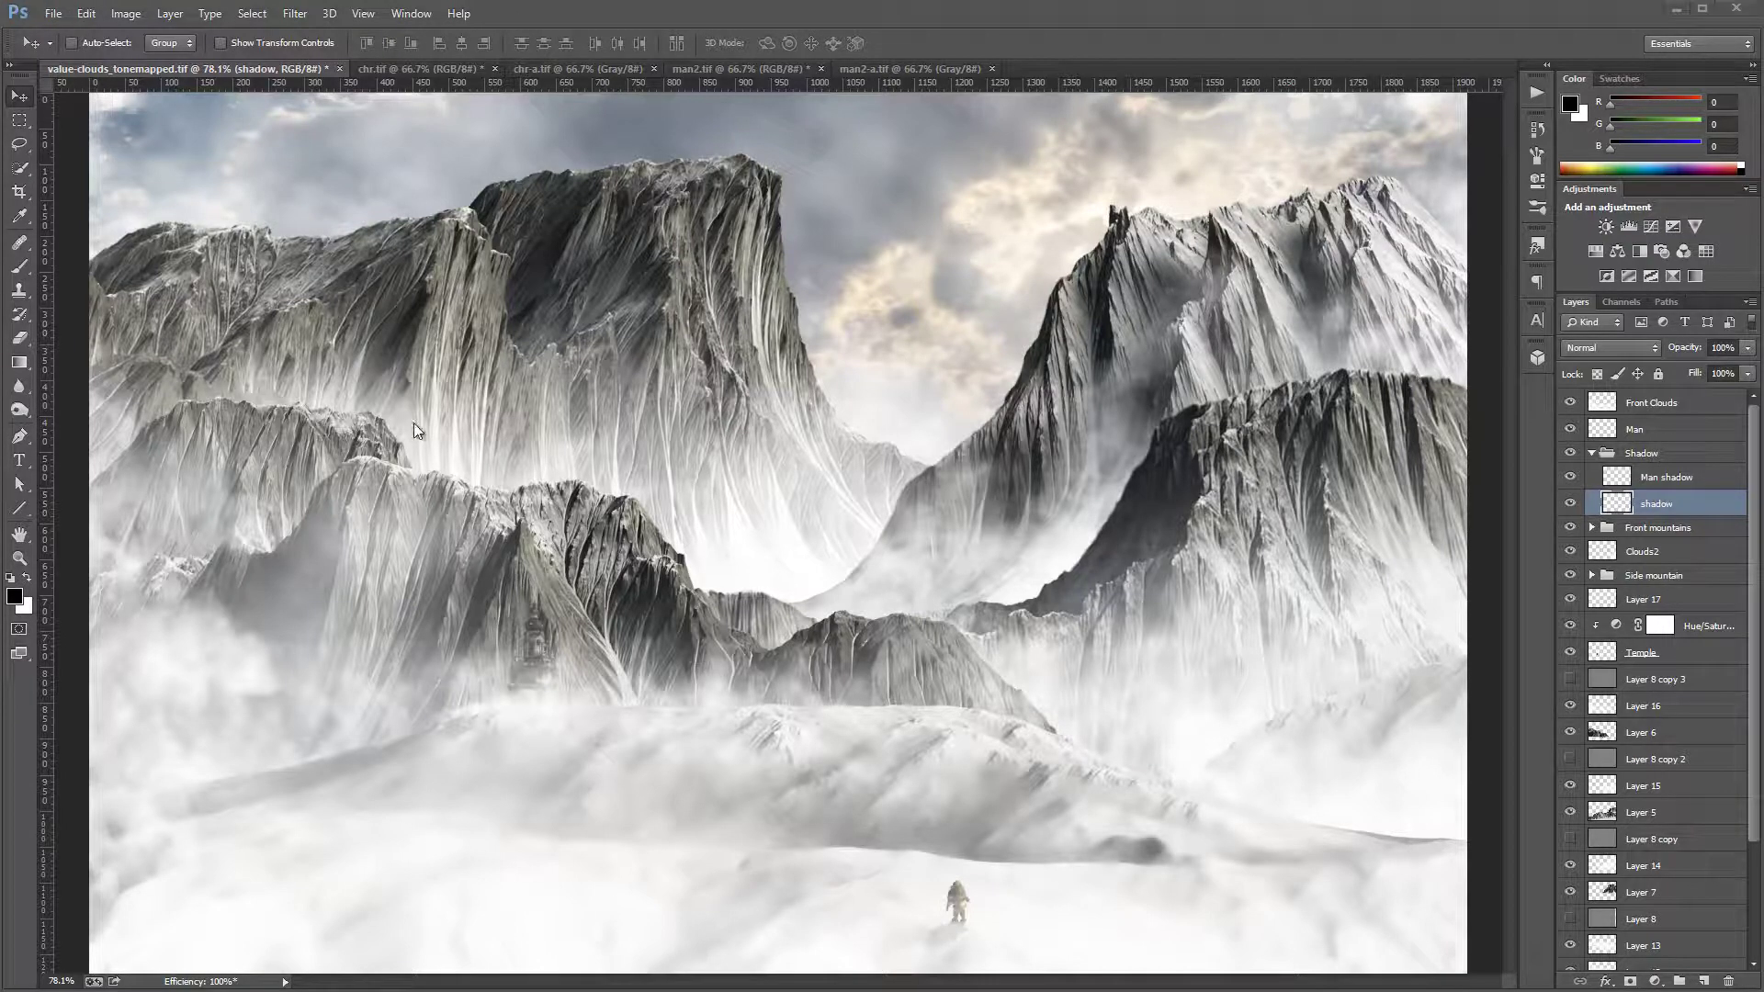
scroll(613, 519, down, 2)
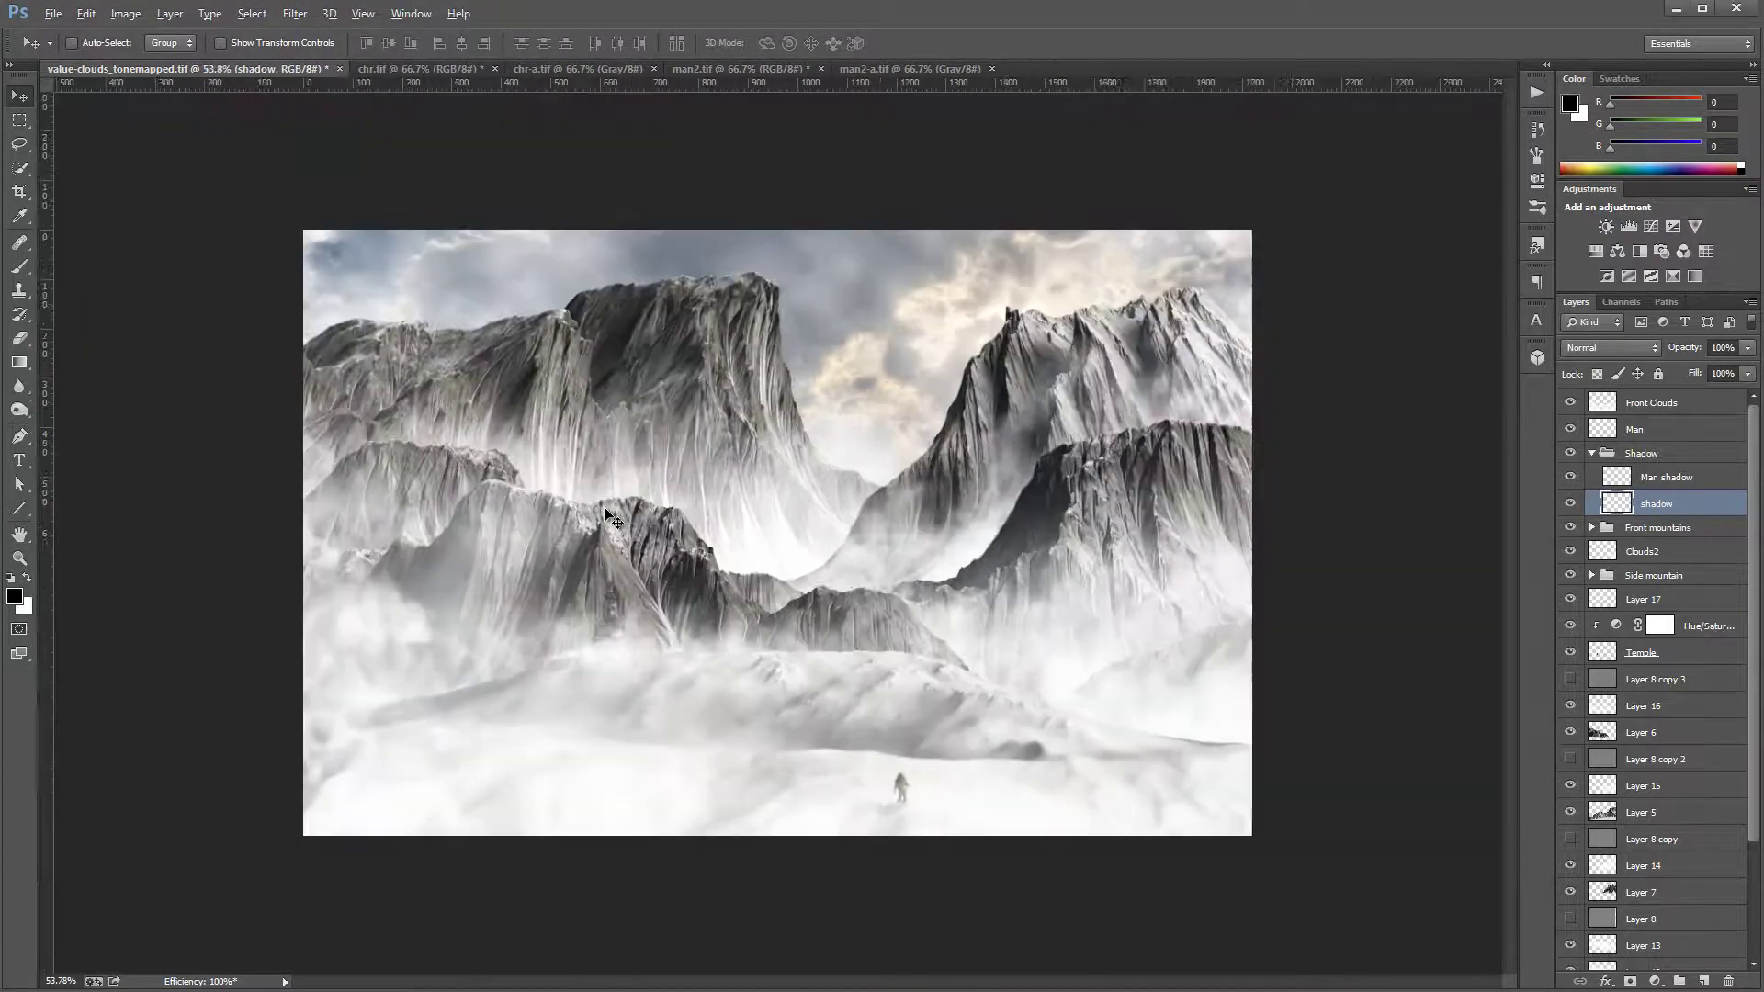